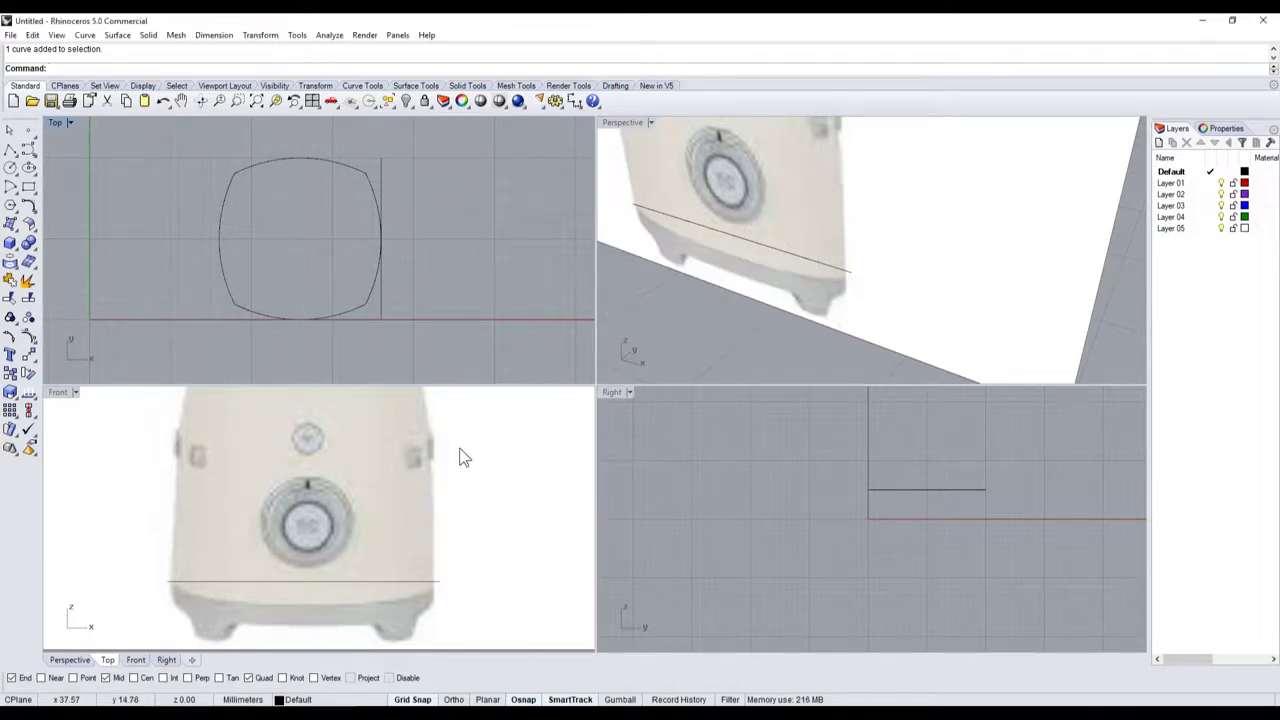
- Inspect the reference curves and select the rounded base outline
{"action": "left_click", "coordinate": [363, 305]}
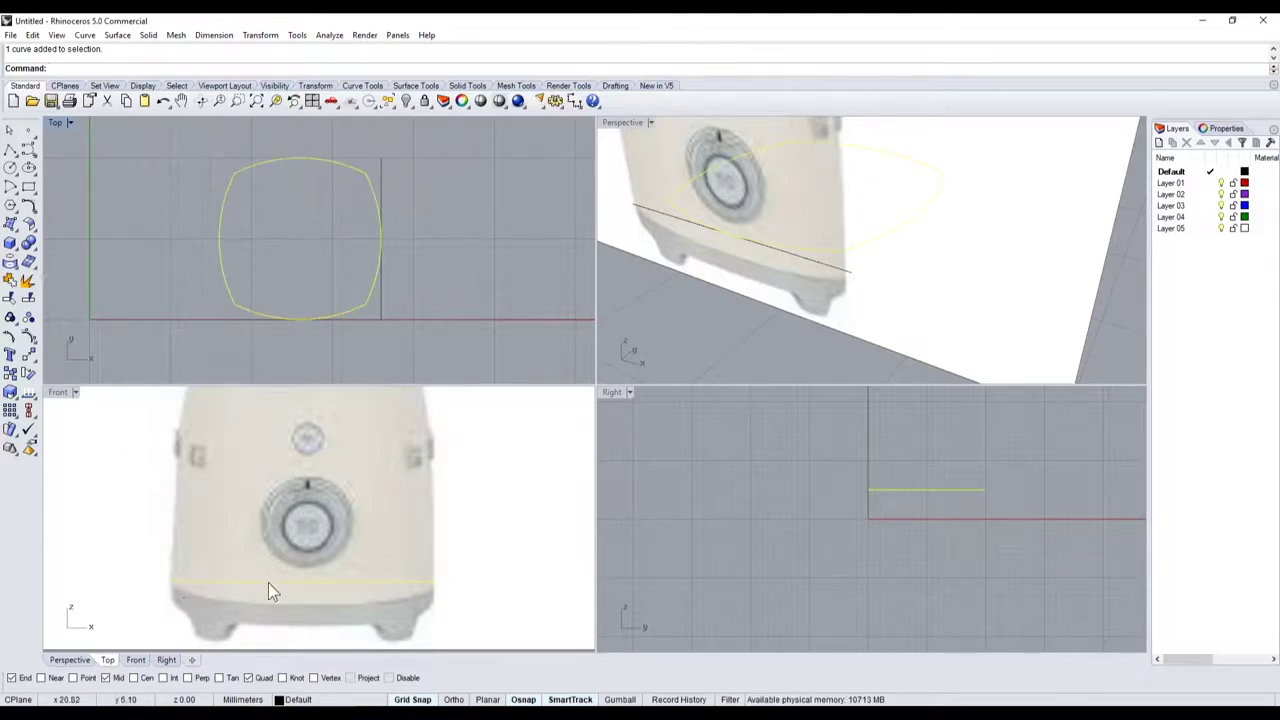
{"action": "scroll", "coordinate": [435, 585], "scroll_direction": "down", "scroll_amount": 2}
{"action": "scroll", "coordinate": [437, 592], "scroll_direction": "down", "scroll_amount": 2}
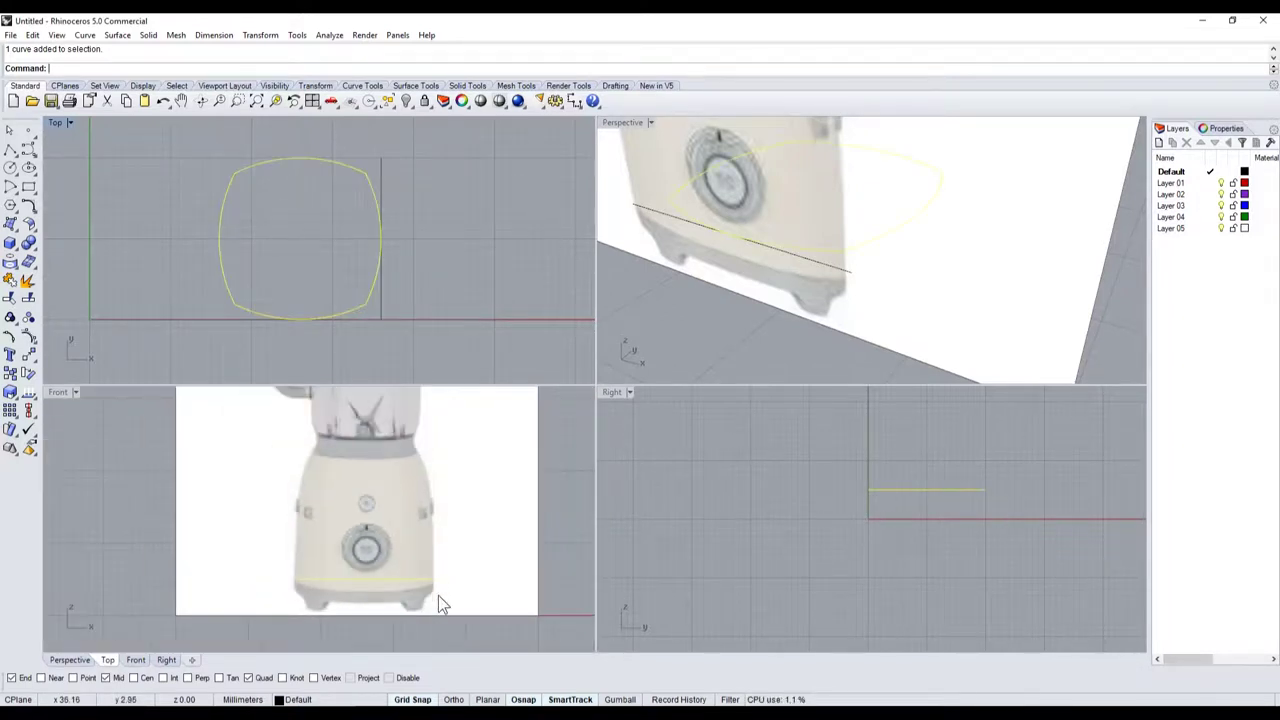
{"action": "left_click_drag", "start_coordinate": [465, 630], "coordinate": [265, 516]}
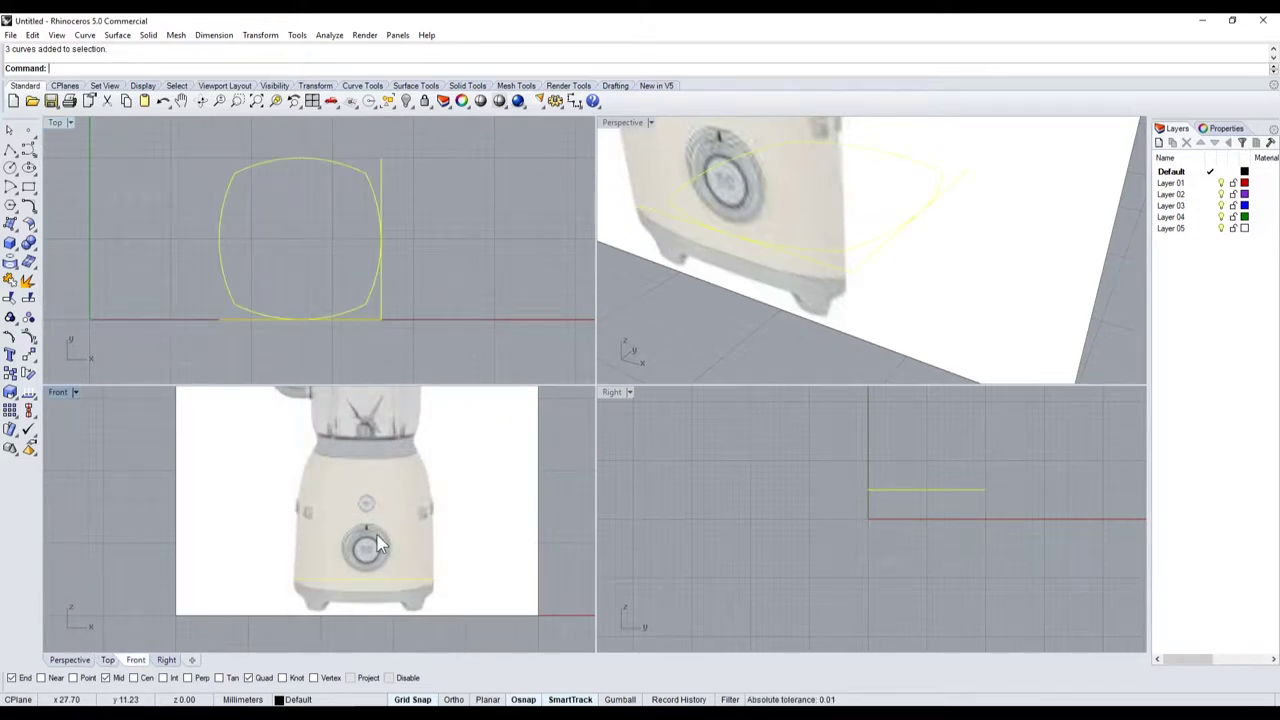
{"action": "scroll", "coordinate": [375, 529], "scroll_direction": "up", "scroll_amount": 2}
{"action": "scroll", "coordinate": [375, 529], "scroll_direction": "down", "scroll_amount": 2}
{"action": "scroll", "coordinate": [374, 535], "scroll_direction": "down", "scroll_amount": 1}
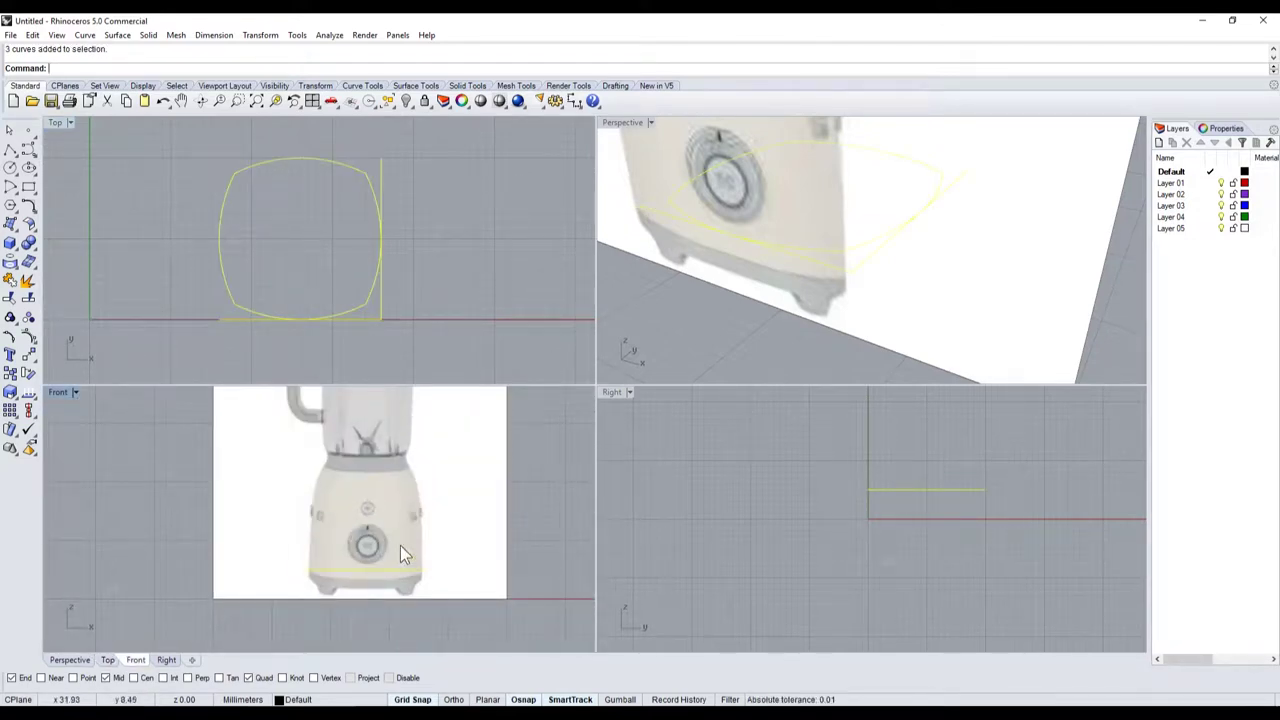
{"action": "scroll", "coordinate": [390, 548], "scroll_direction": "up", "scroll_amount": 1}
{"action": "scroll", "coordinate": [370, 540], "scroll_direction": "up", "scroll_amount": 2}
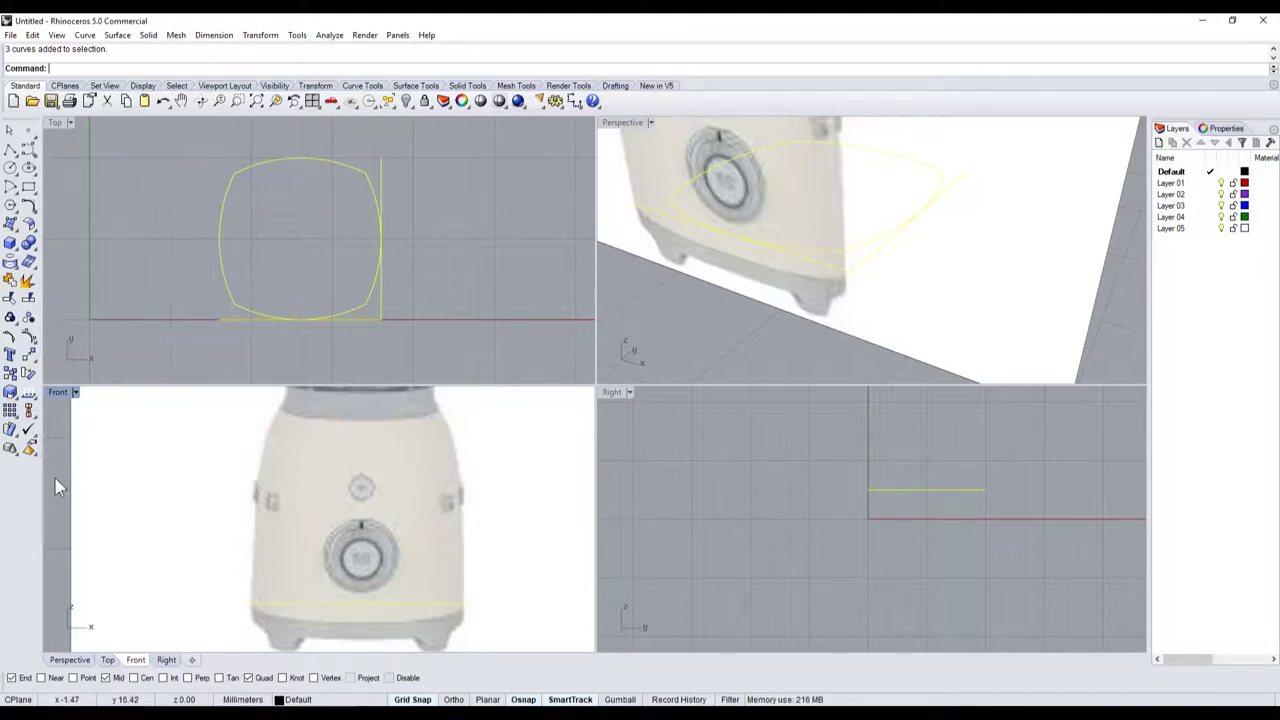
{"action": "scroll", "coordinate": [216, 540], "scroll_direction": "down", "scroll_amount": 3}
{"action": "scroll", "coordinate": [252, 567], "scroll_direction": "up", "scroll_amount": 6}
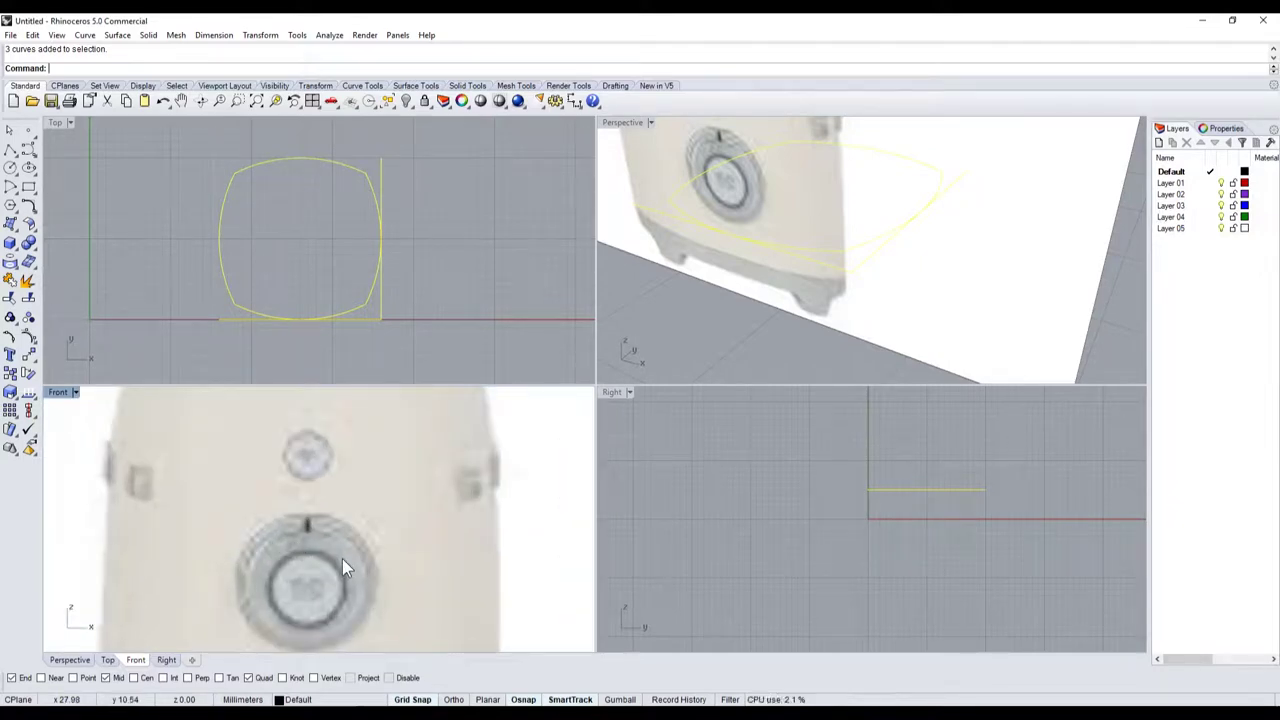
{"action": "scroll", "coordinate": [342, 562], "scroll_direction": "down", "scroll_amount": 3}
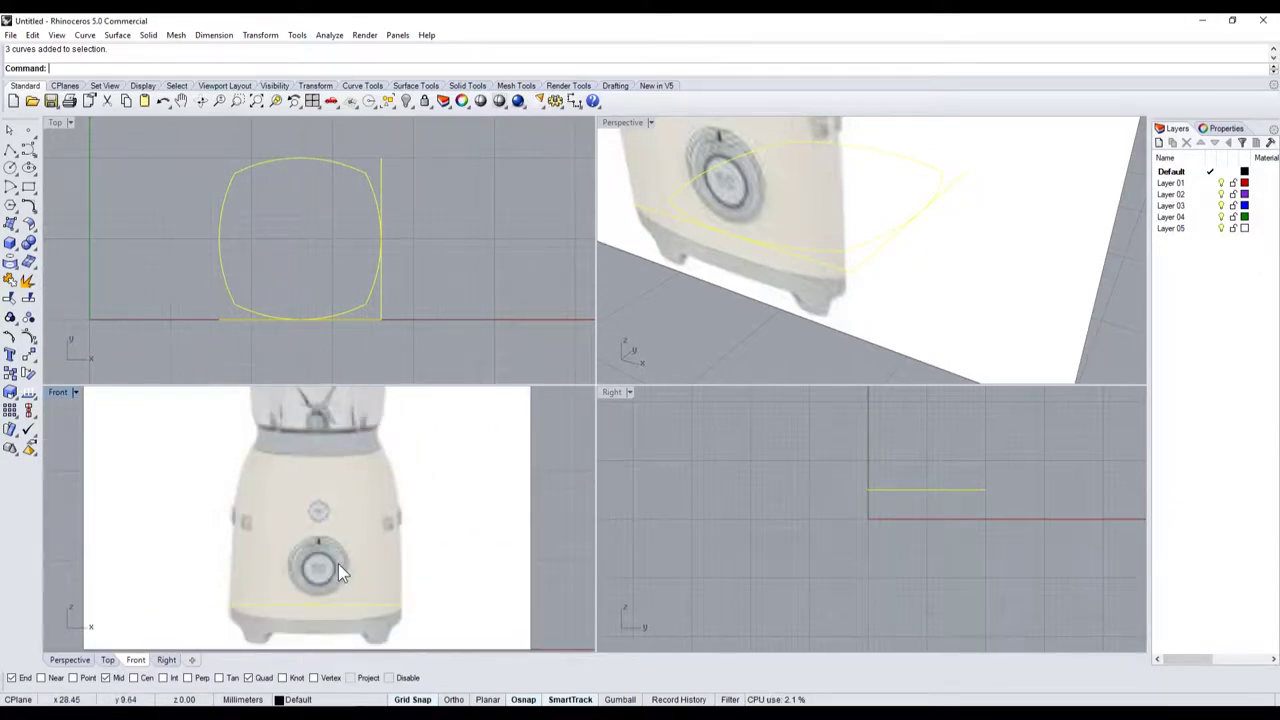
{"action": "scroll", "coordinate": [354, 547], "scroll_direction": "down", "scroll_amount": 3}
{"action": "scroll", "coordinate": [350, 553], "scroll_direction": "up", "scroll_amount": 3}
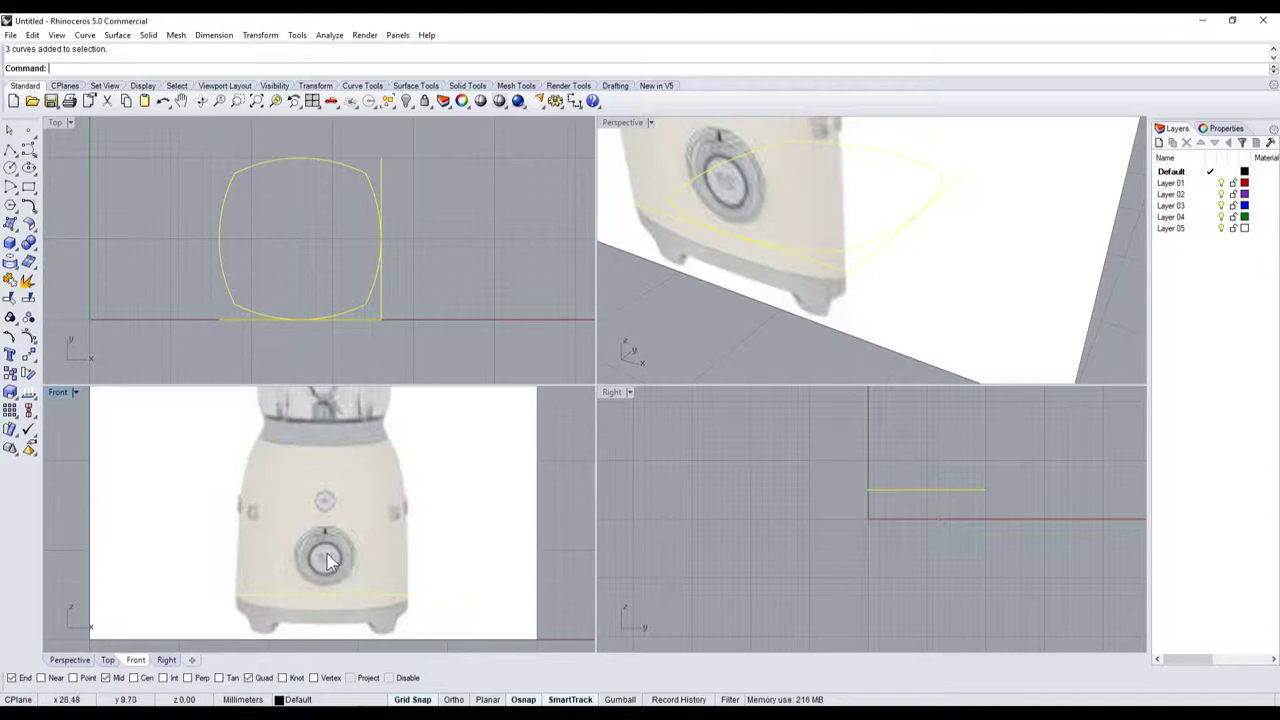
{"action": "left_click", "coordinate": [206, 209]}
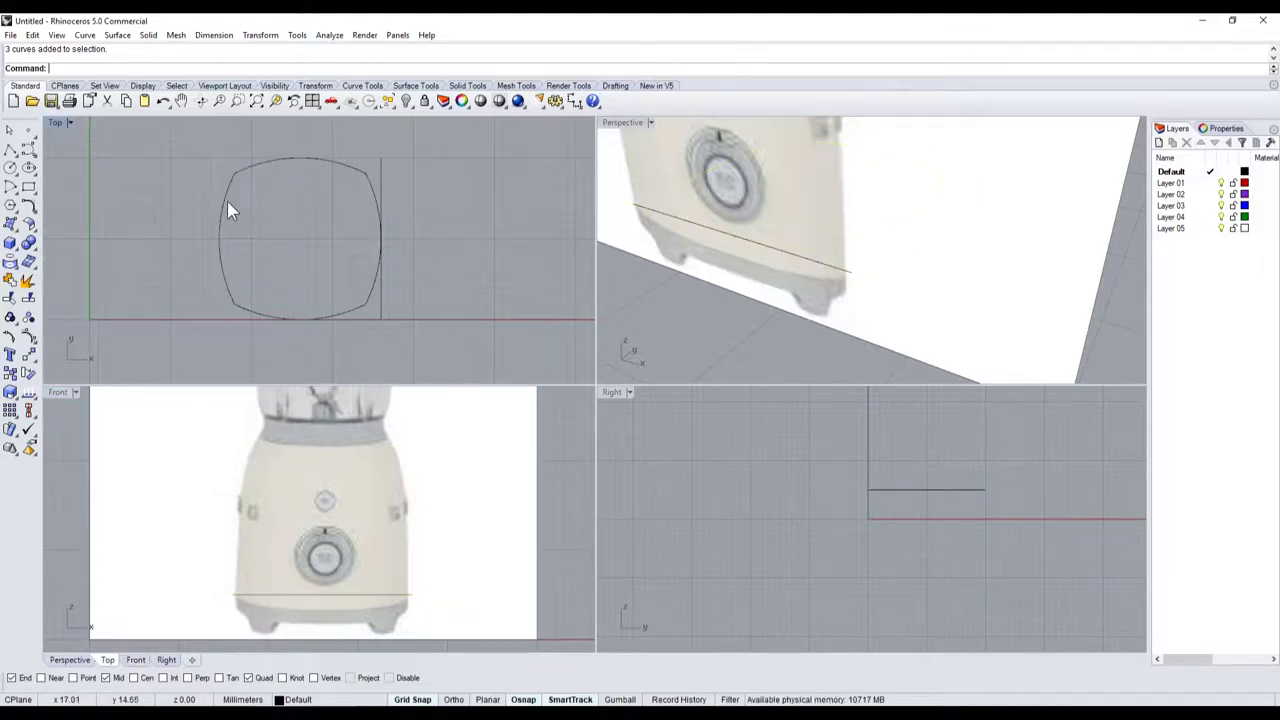
{"action": "left_click", "coordinate": [229, 209]}
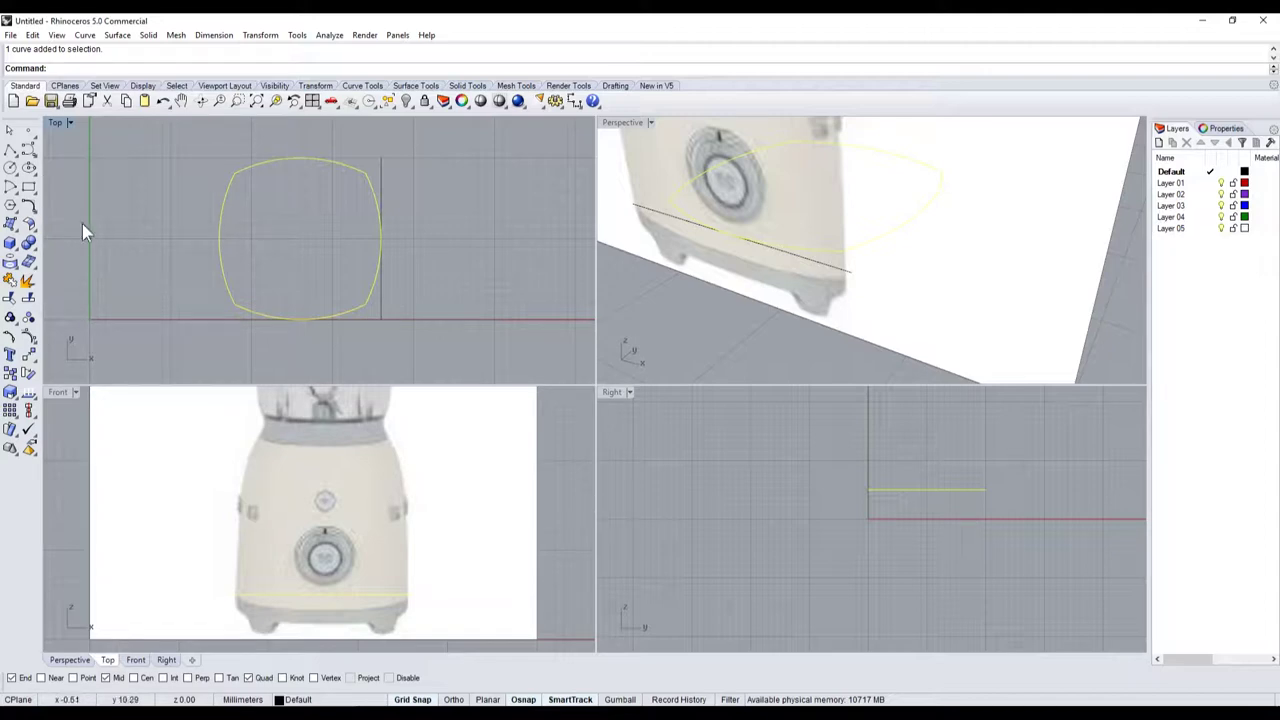
- Draw a side profile curve from the outline's side midpoint up the blender body to its neck
{"action": "left_click", "coordinate": [28, 148]}
{"action": "scroll", "coordinate": [420, 590], "scroll_direction": "up", "scroll_amount": 5}
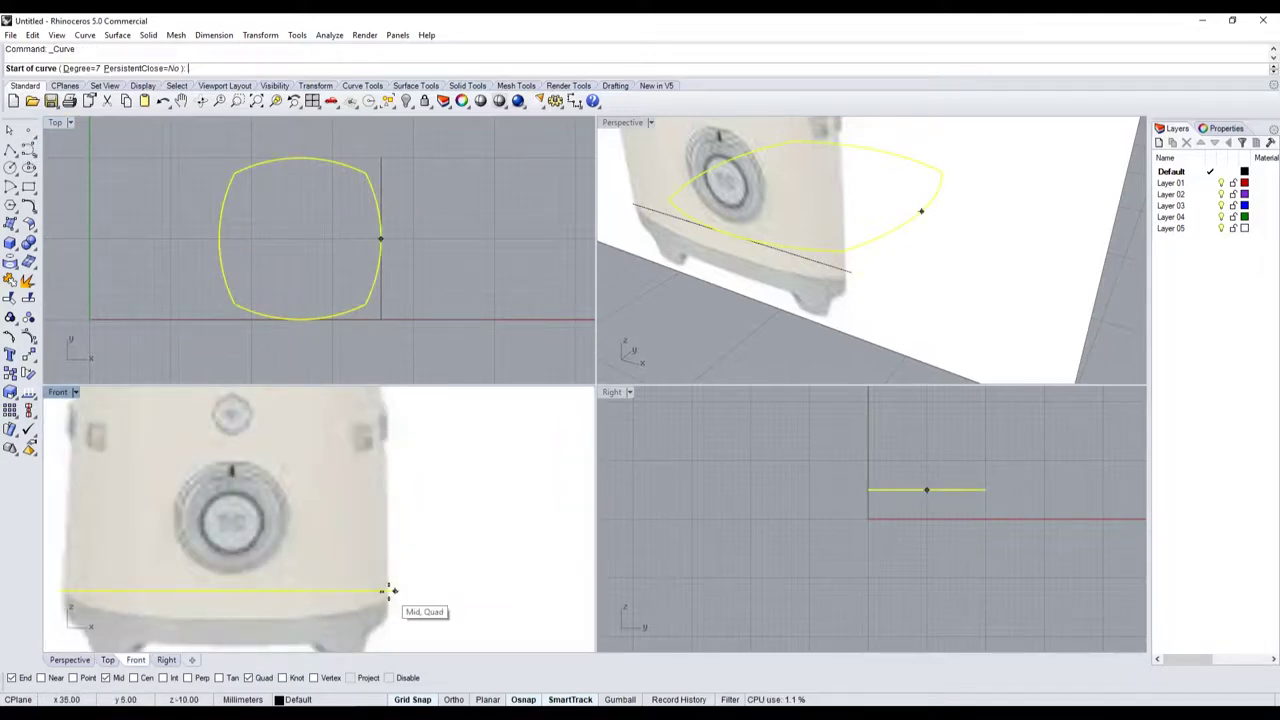
{"action": "left_click", "coordinate": [389, 590]}
{"action": "scroll", "coordinate": [390, 575], "scroll_direction": "down", "scroll_amount": 3}
{"action": "scroll", "coordinate": [392, 568], "scroll_direction": "up", "scroll_amount": 3}
{"action": "left_click", "coordinate": [374, 564]}
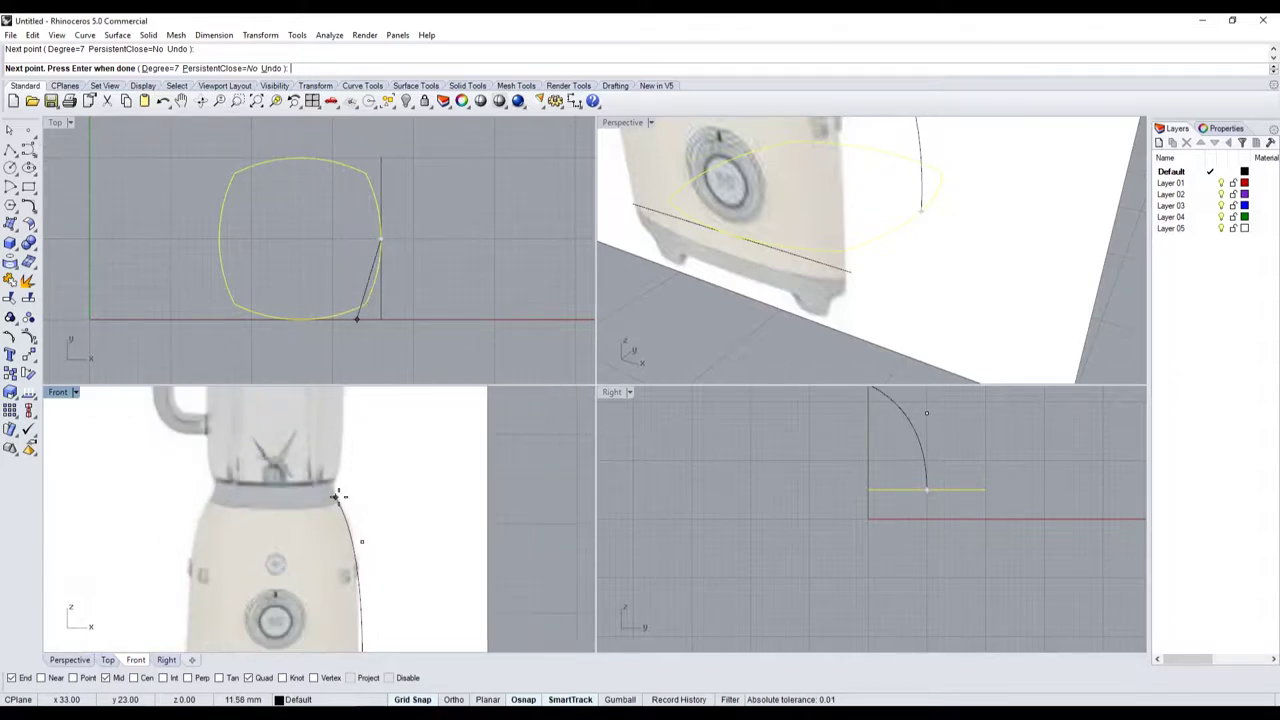
{"action": "scroll", "coordinate": [333, 485], "scroll_direction": "up", "scroll_amount": 3}
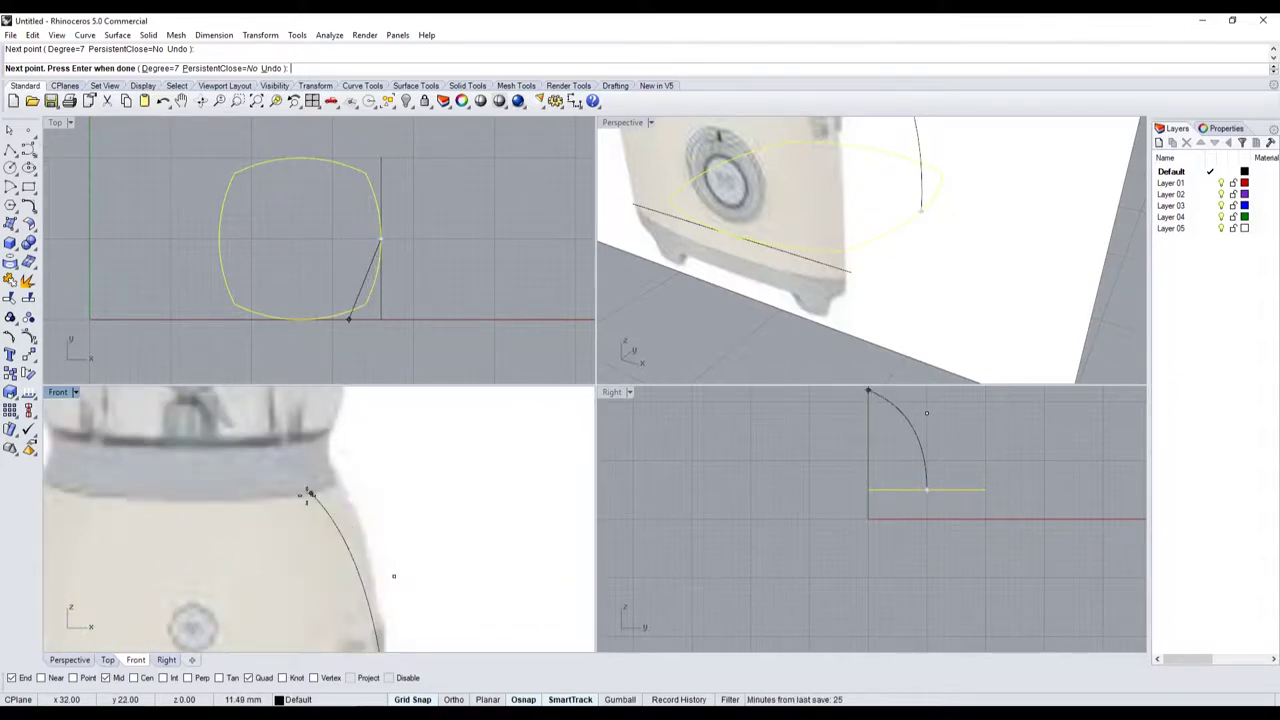
{"action": "scroll", "coordinate": [340, 482], "scroll_direction": "down", "scroll_amount": 3}
{"action": "scroll", "coordinate": [355, 487], "scroll_direction": "up", "scroll_amount": 2}
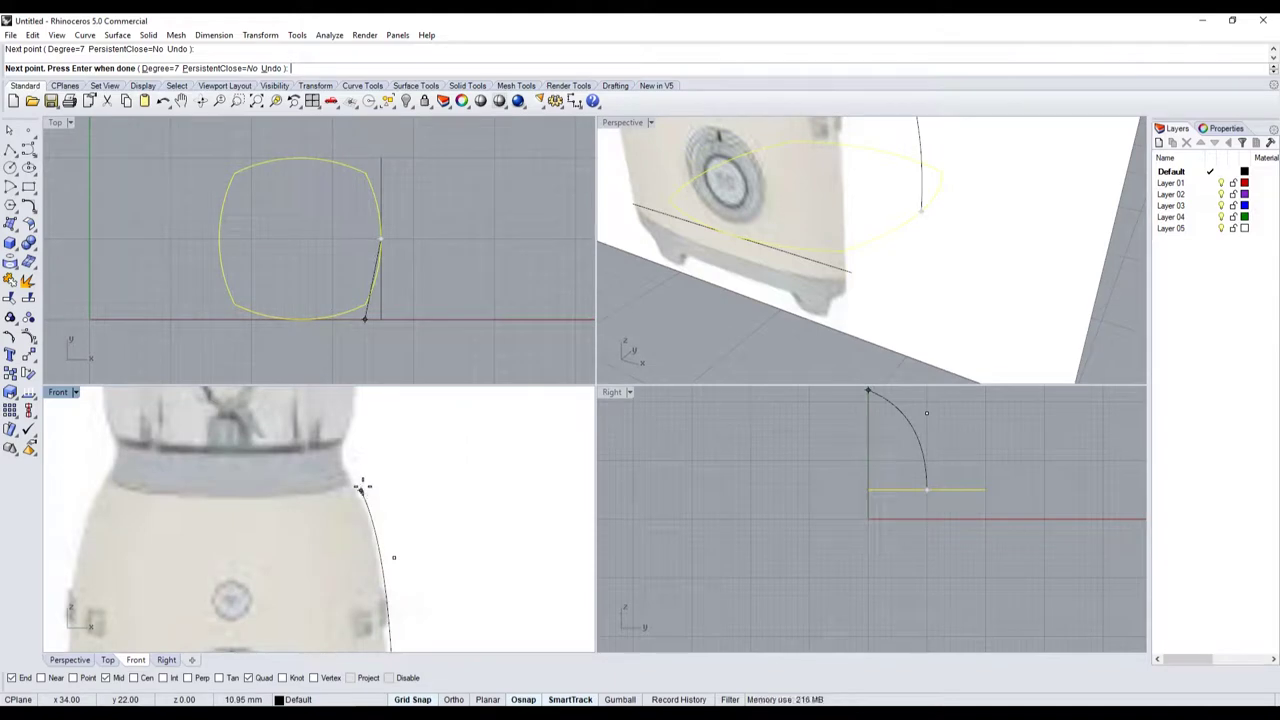
{"action": "scroll", "coordinate": [348, 485], "scroll_direction": "up", "scroll_amount": 2}
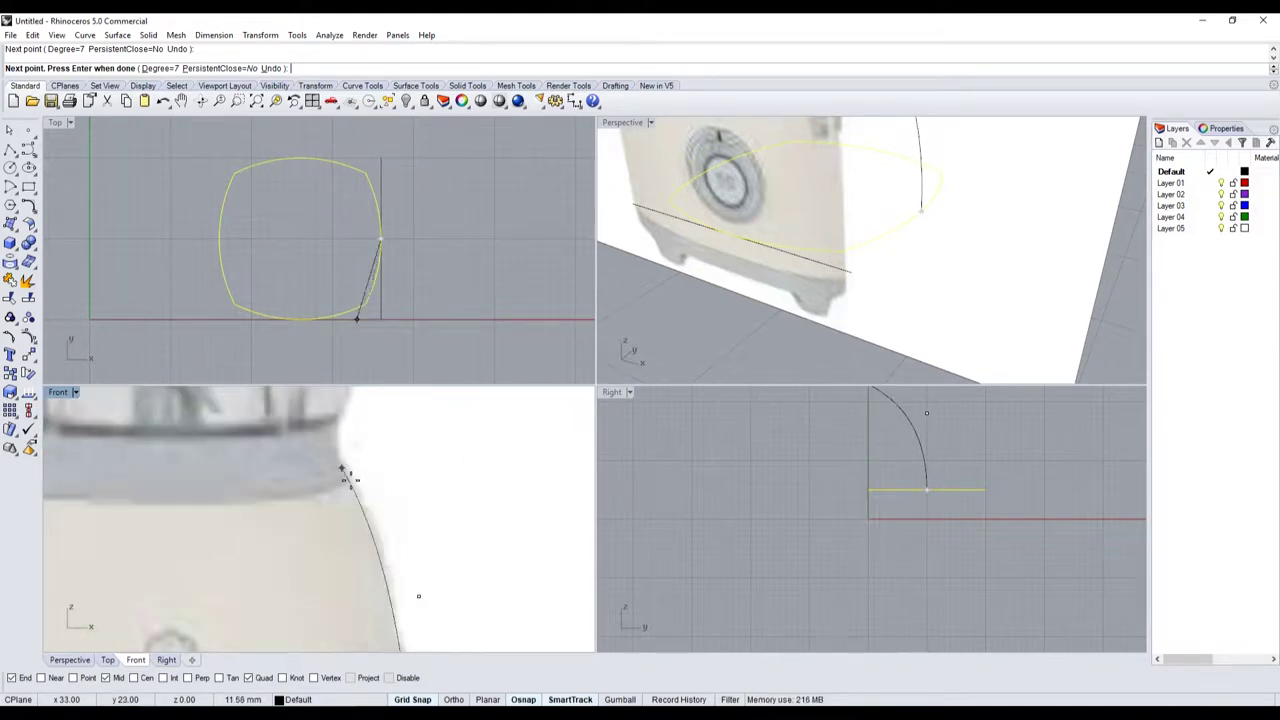
{"action": "scroll", "coordinate": [390, 520], "scroll_direction": "down", "scroll_amount": 2}
{"action": "scroll", "coordinate": [384, 430], "scroll_direction": "up", "scroll_amount": 2}
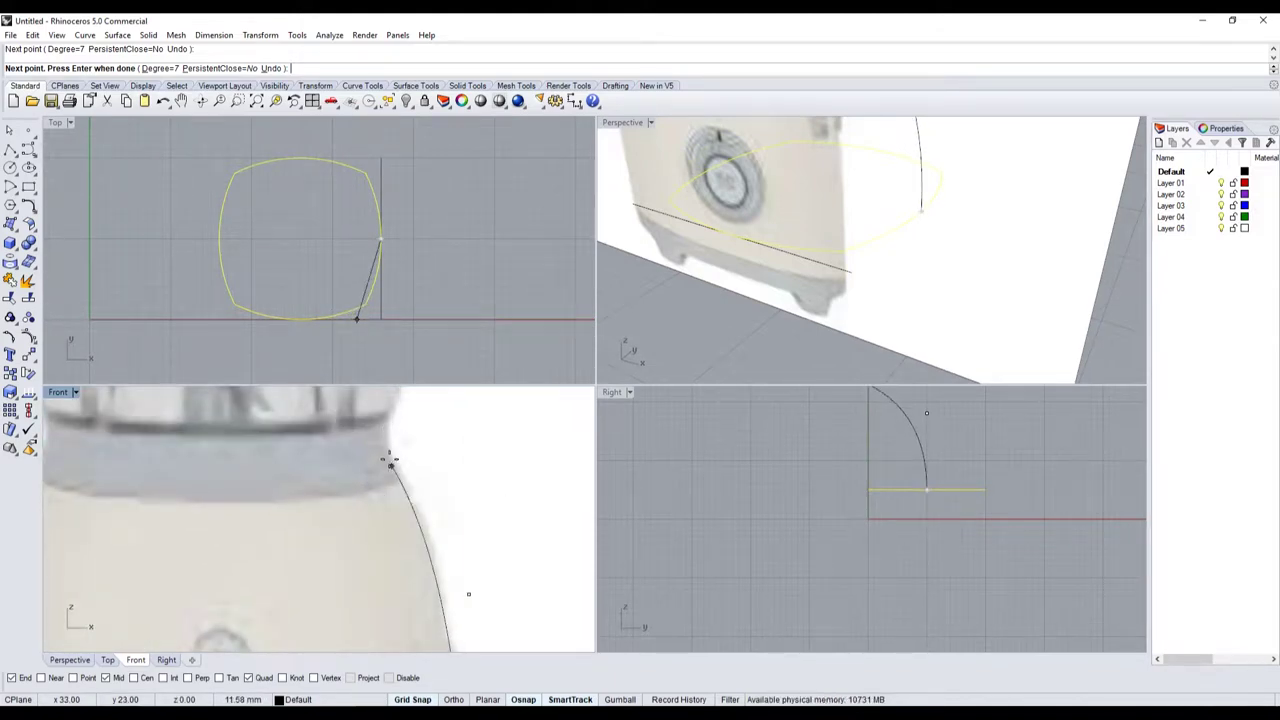
{"action": "scroll", "coordinate": [395, 460], "scroll_direction": "down", "scroll_amount": 2}
{"action": "scroll", "coordinate": [400, 490], "scroll_direction": "down", "scroll_amount": 2}
{"action": "scroll", "coordinate": [390, 470], "scroll_direction": "up", "scroll_amount": 3}
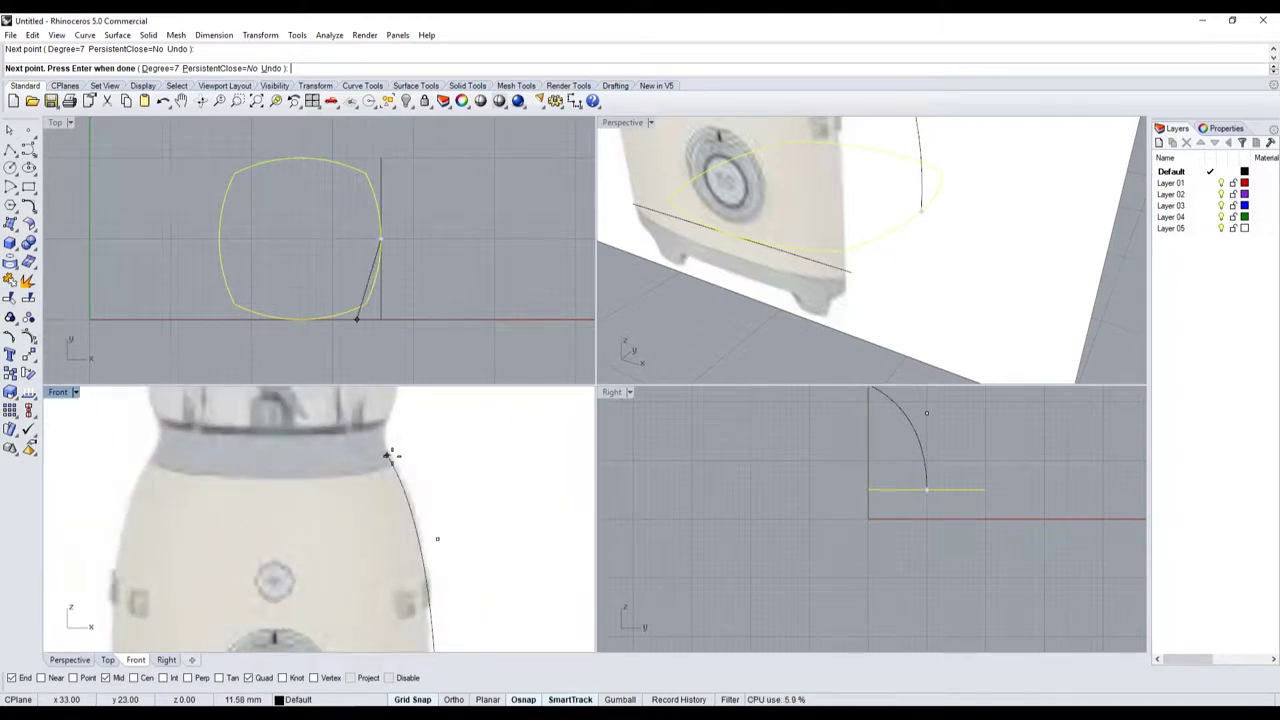
{"action": "scroll", "coordinate": [390, 458], "scroll_direction": "up", "scroll_amount": 2}
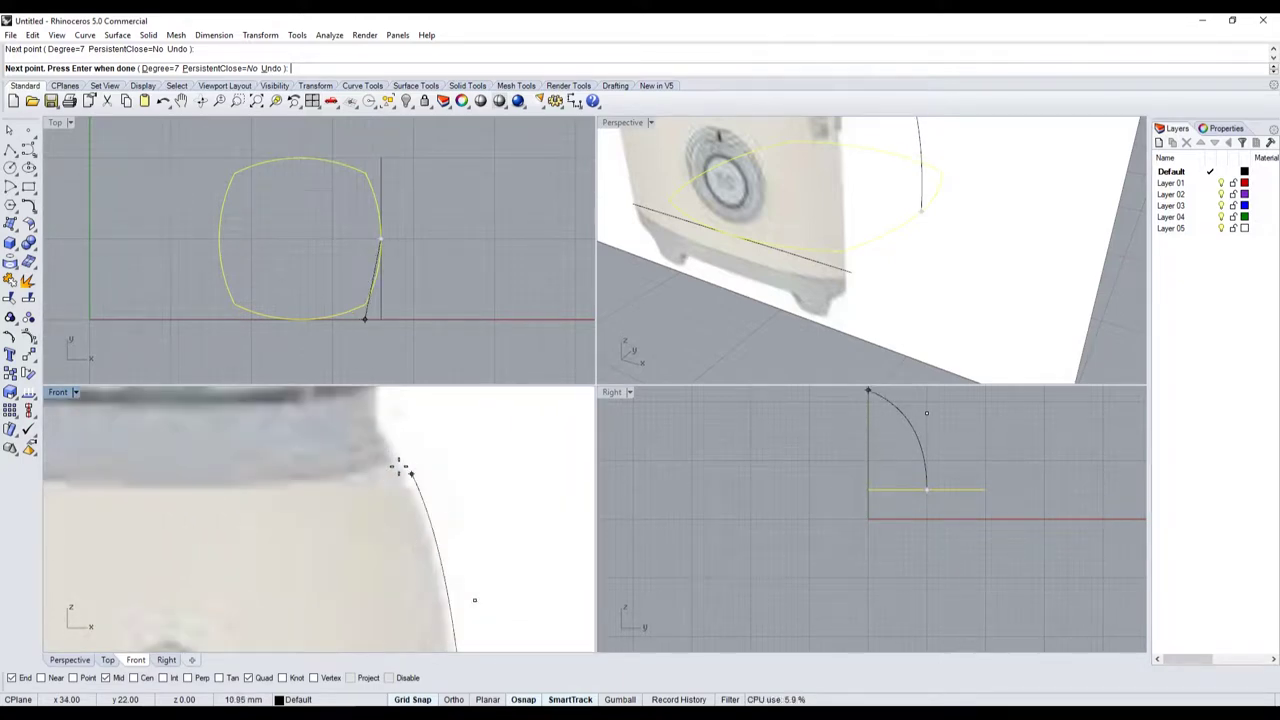
{"action": "key", "text": "Return"}
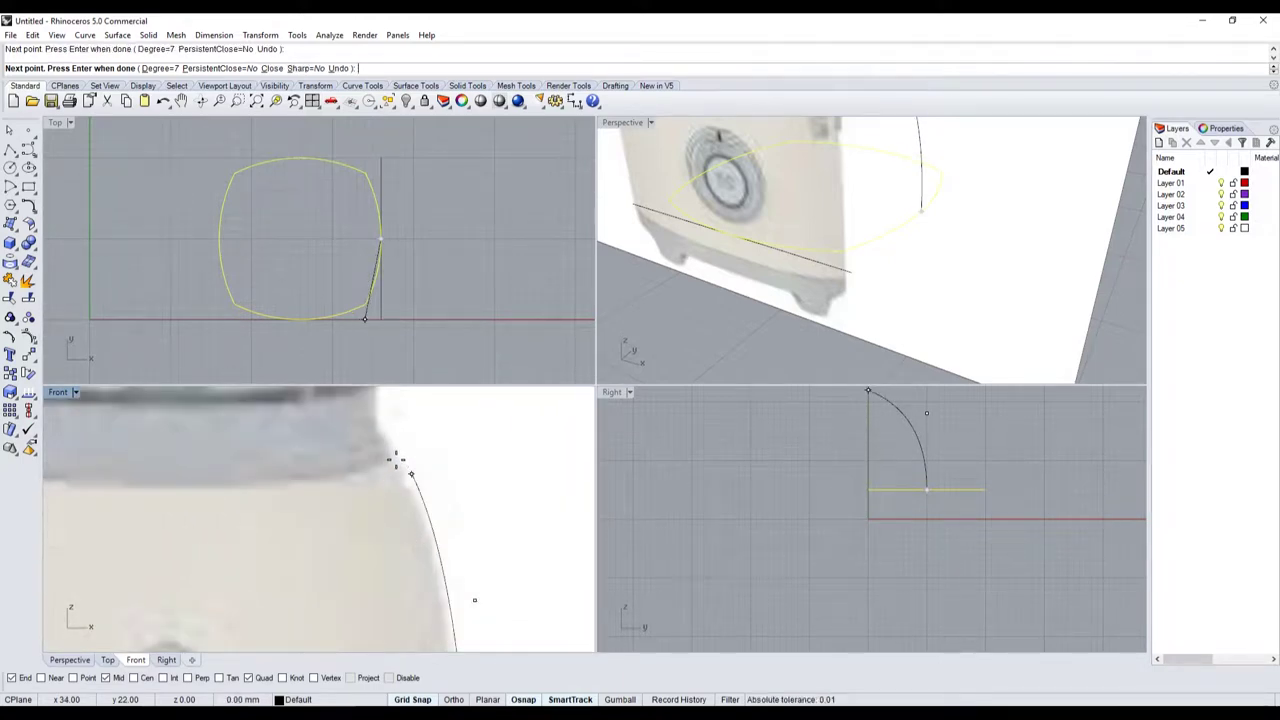
{"action": "scroll", "coordinate": [406, 494], "scroll_direction": "down", "scroll_amount": 2}
{"action": "scroll", "coordinate": [413, 509], "scroll_direction": "down", "scroll_amount": 1}
- Start a stray curve at the base edge, then cancel it
{"action": "key", "text": "Escape"}
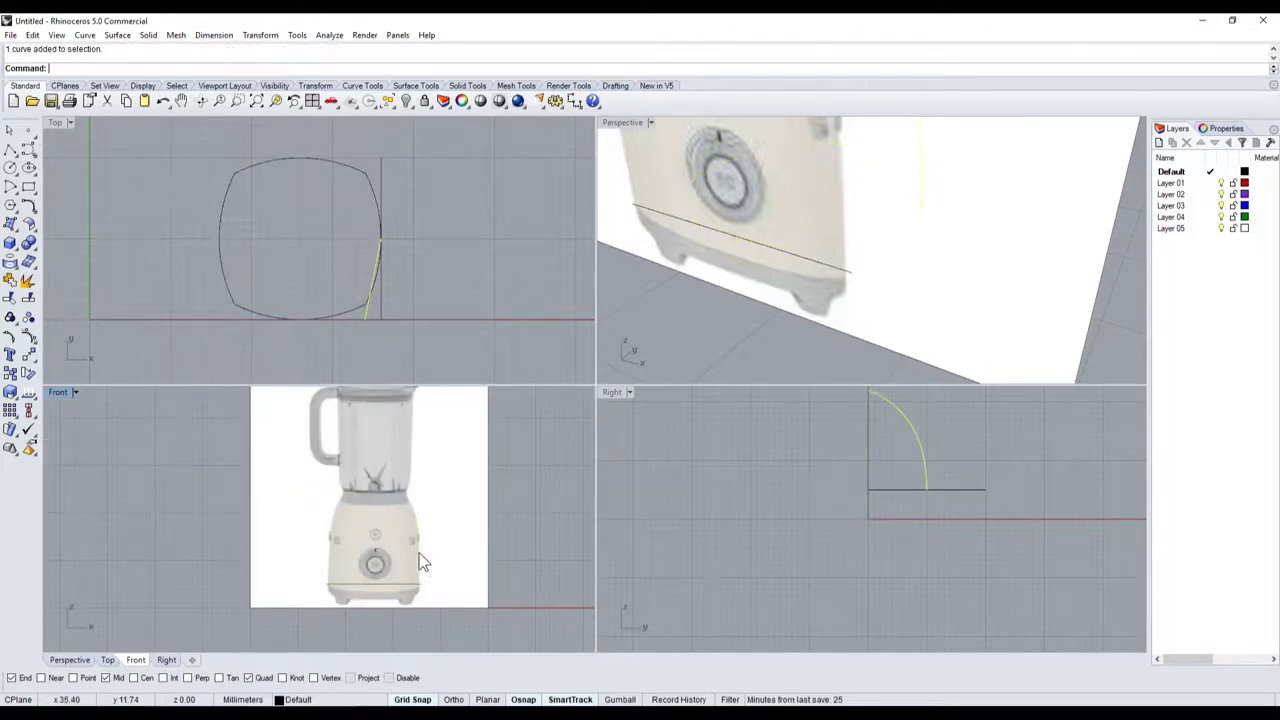
{"action": "key", "text": "Return"}
{"action": "left_click", "coordinate": [421, 584]}
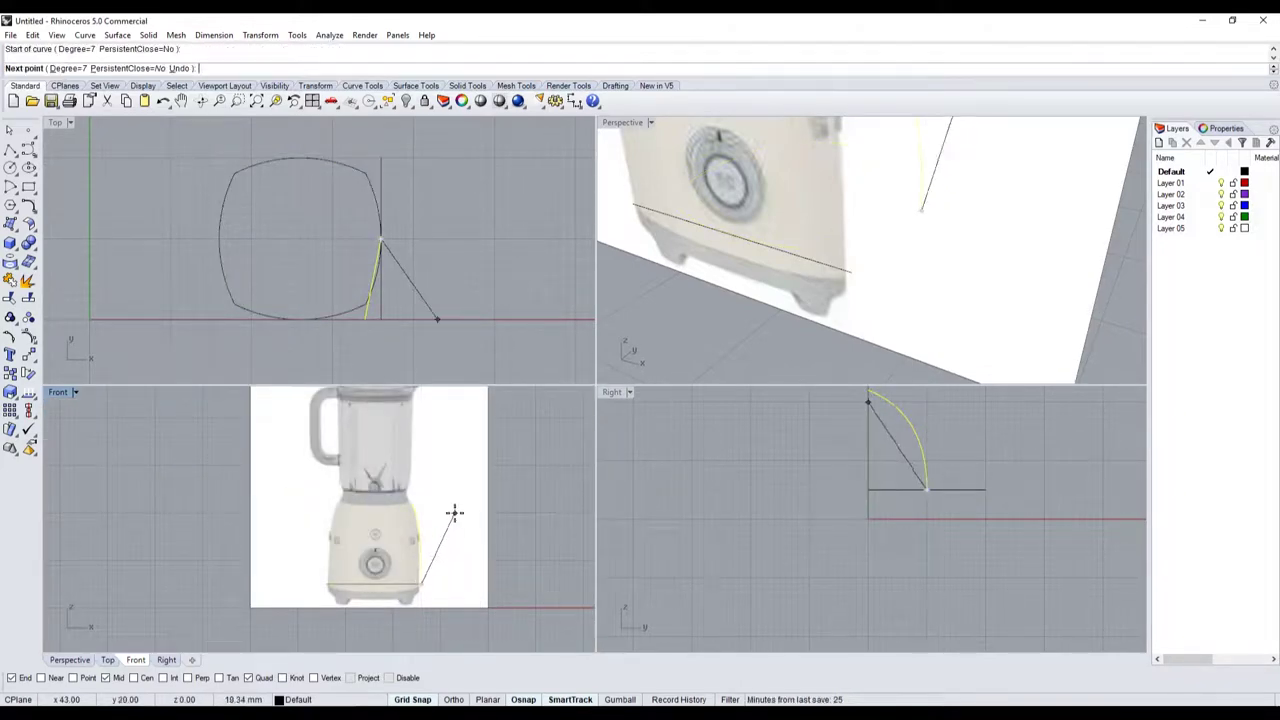
{"action": "key", "text": "Return"}
{"action": "scroll", "coordinate": [428, 540], "scroll_direction": "up", "scroll_amount": 1}
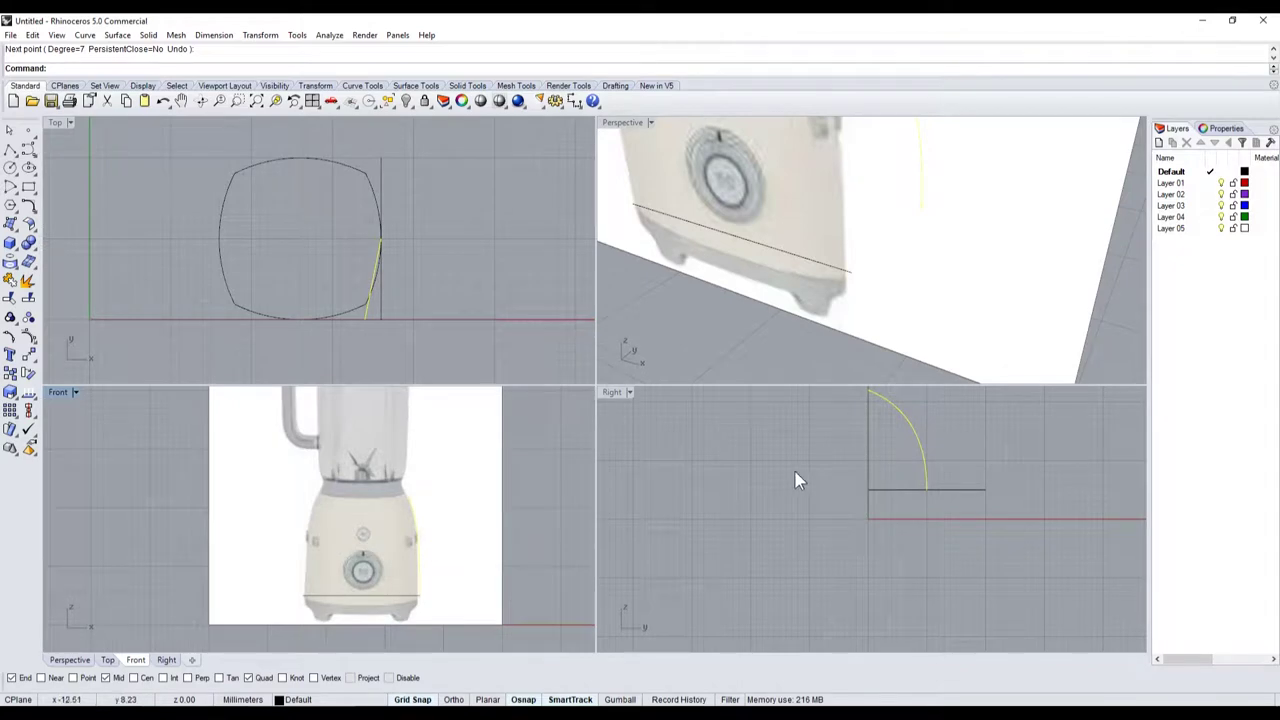
{"action": "scroll", "coordinate": [795, 472], "scroll_direction": "down", "scroll_amount": 1}
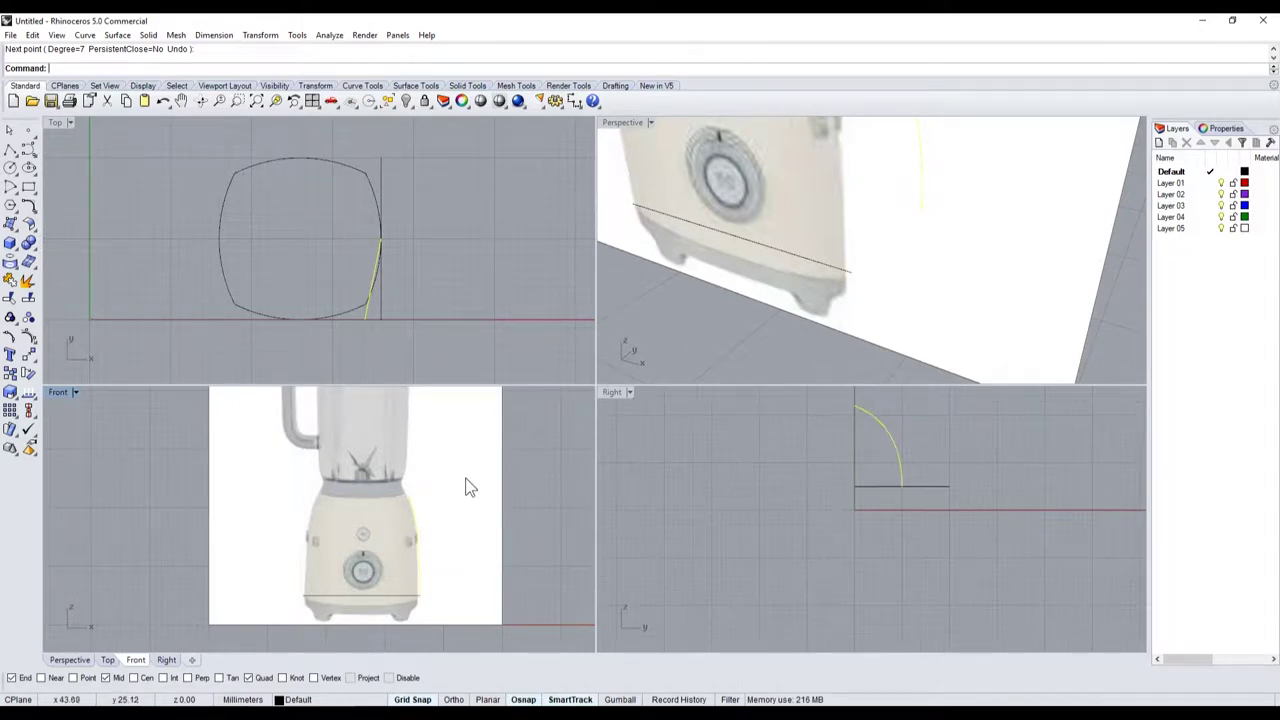
{"action": "key", "text": "Return"}
- Drag the profile's top endpoint straight above its base, making it a vertical line
{"action": "left_click", "coordinate": [341, 293]}
{"action": "left_click", "coordinate": [367, 322]}
{"action": "scroll", "coordinate": [365, 325], "scroll_direction": "up", "scroll_amount": 3}
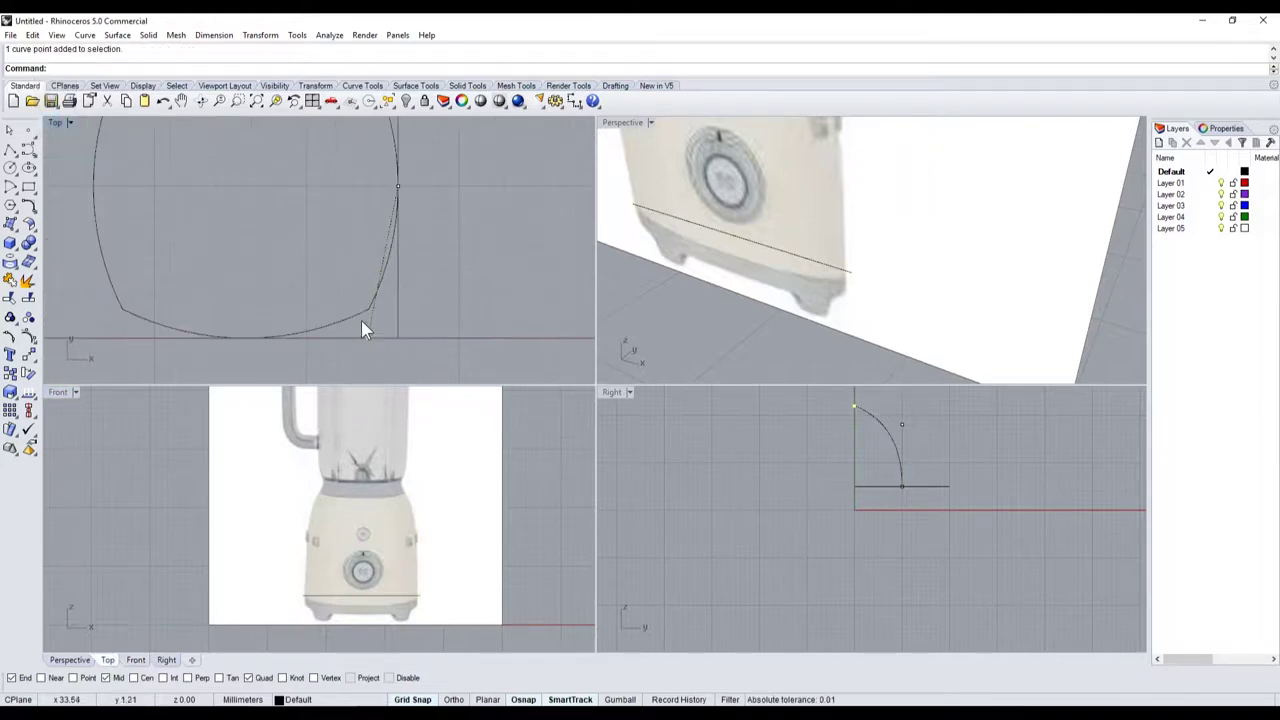
{"action": "left_click_drag", "start_coordinate": [369, 340], "coordinate": [367, 210]}
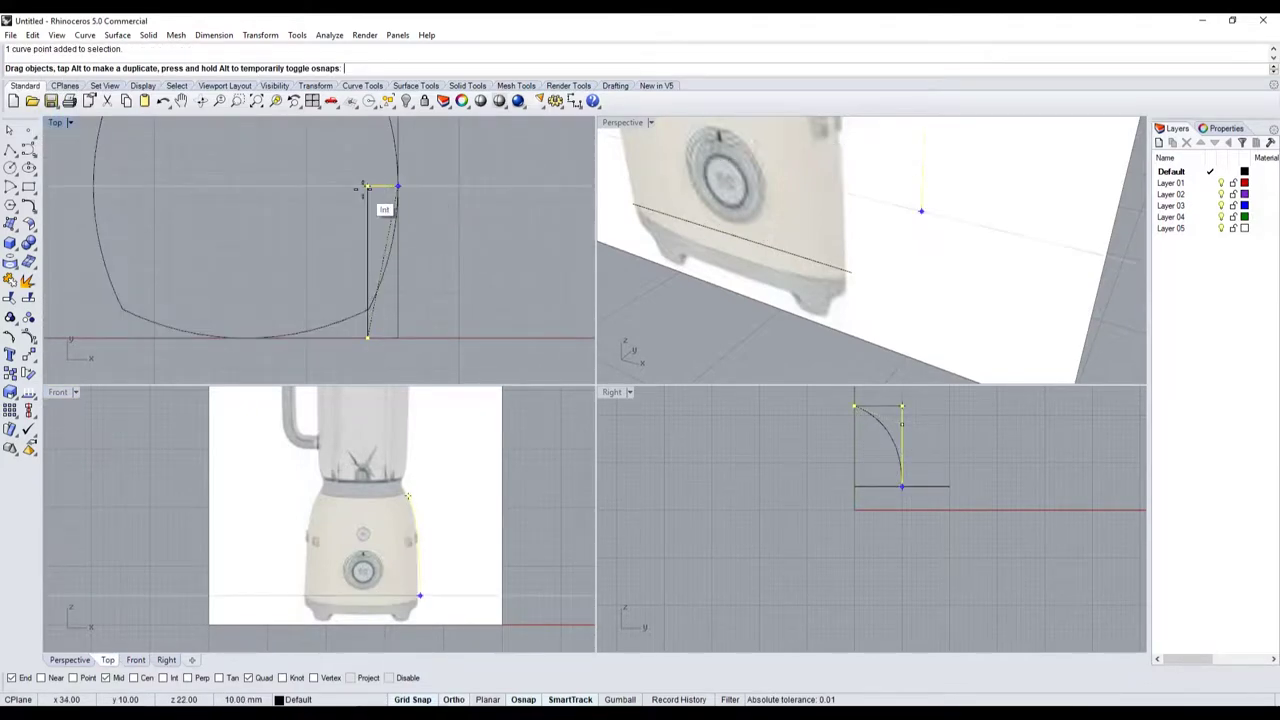
{"action": "left_click", "coordinate": [380, 187]}
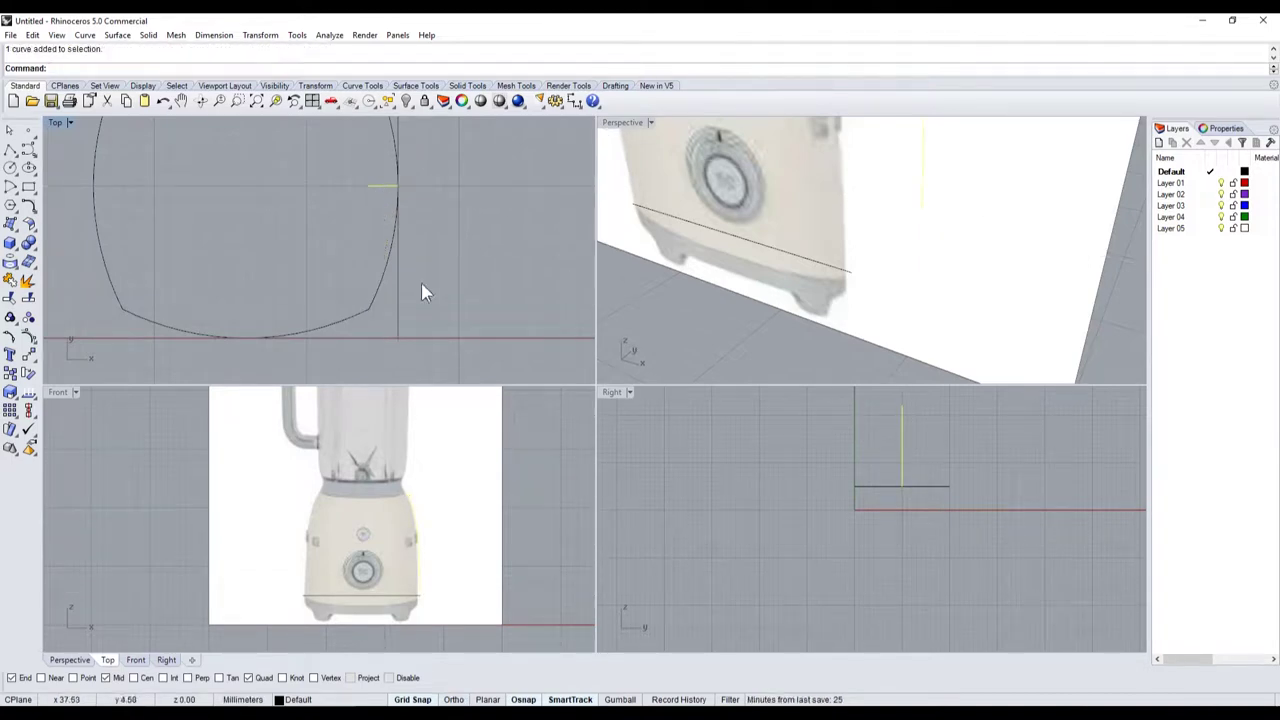
{"action": "left_click", "coordinate": [391, 601]}
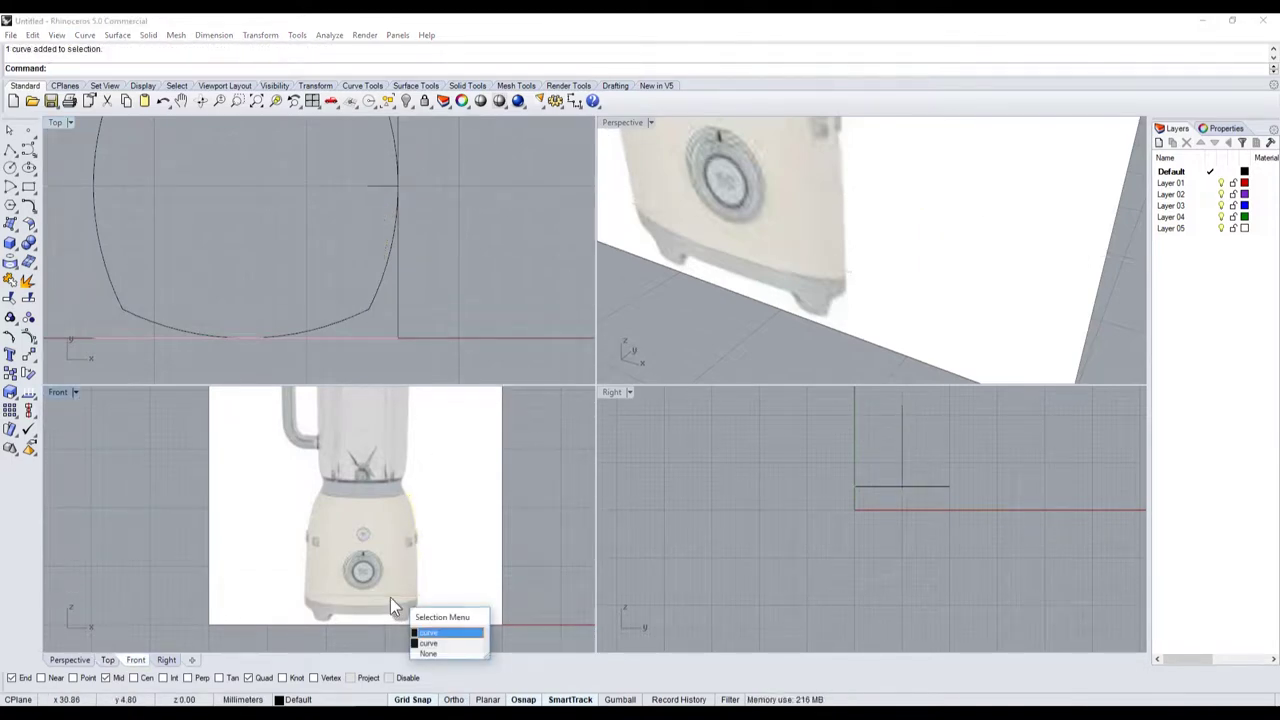
- Sweep the profile along the base outline as a trial body surface
{"action": "left_click", "coordinate": [428, 643]}
{"action": "left_click", "coordinate": [29, 225]}
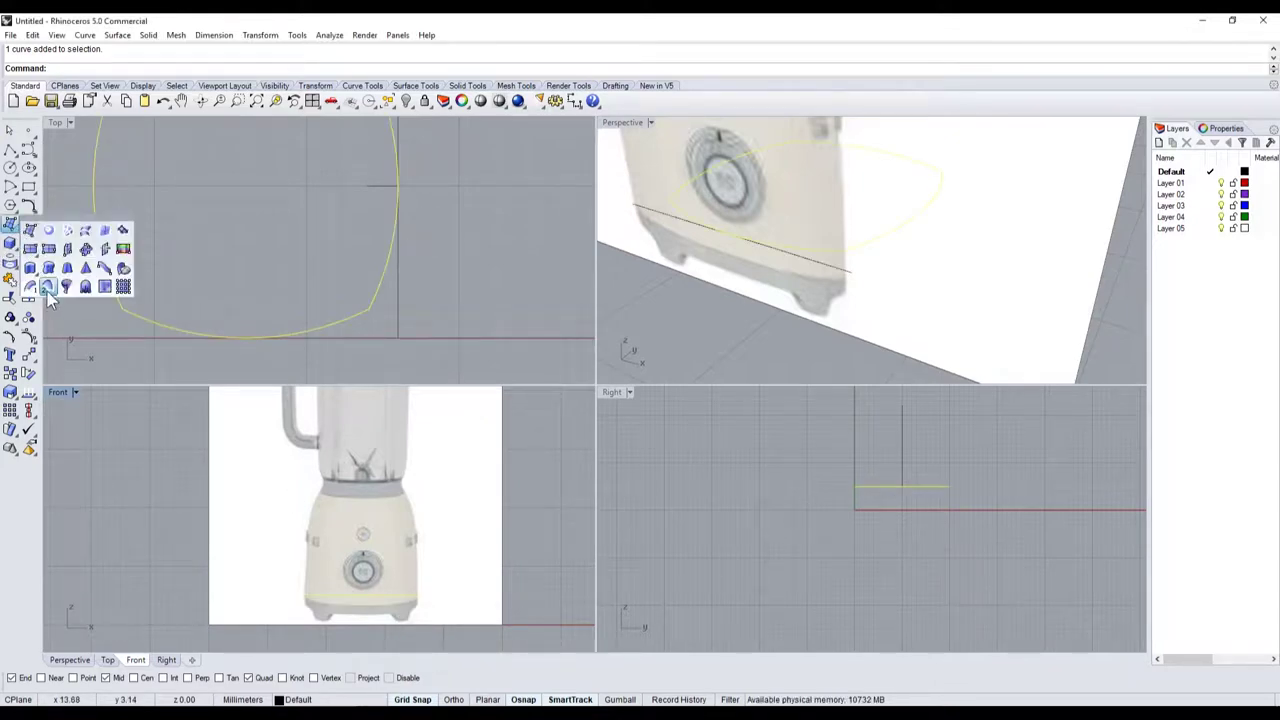
{"action": "left_click", "coordinate": [47, 291]}
{"action": "left_click", "coordinate": [372, 190]}
{"action": "key", "text": "Return"}
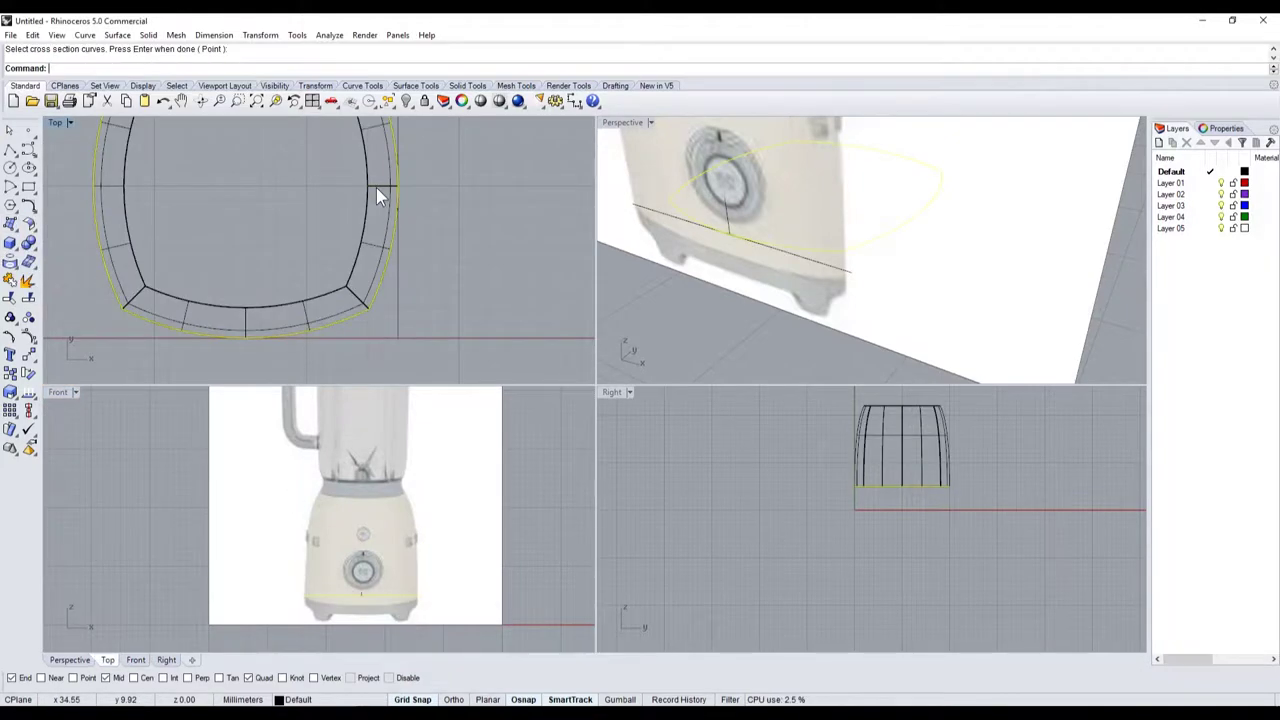
- Shade the Perspective view, then select and delete the trial swept body
{"action": "mouse_move", "coordinate": [753, 298]}
{"action": "right_mouse_down"}
{"action": "mouse_move", "coordinate": [683, 209]}
{"action": "mouse_move", "coordinate": [934, 322]}
{"action": "right_mouse_up"}
{"action": "left_click", "coordinate": [622, 124]}
{"action": "left_click", "coordinate": [636, 173]}
{"action": "scroll", "coordinate": [950, 262], "scroll_direction": "up", "scroll_amount": 5}
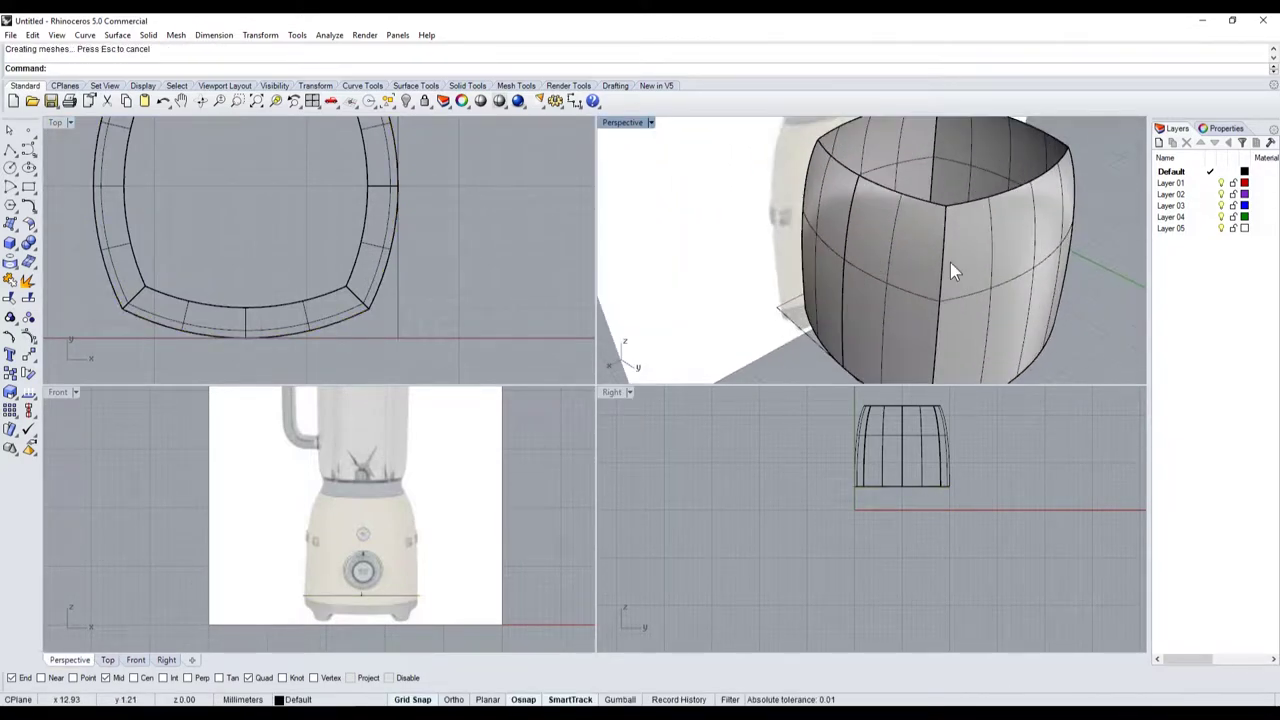
{"action": "scroll", "coordinate": [950, 262], "scroll_direction": "down", "scroll_amount": 5}
{"action": "left_click", "coordinate": [924, 263]}
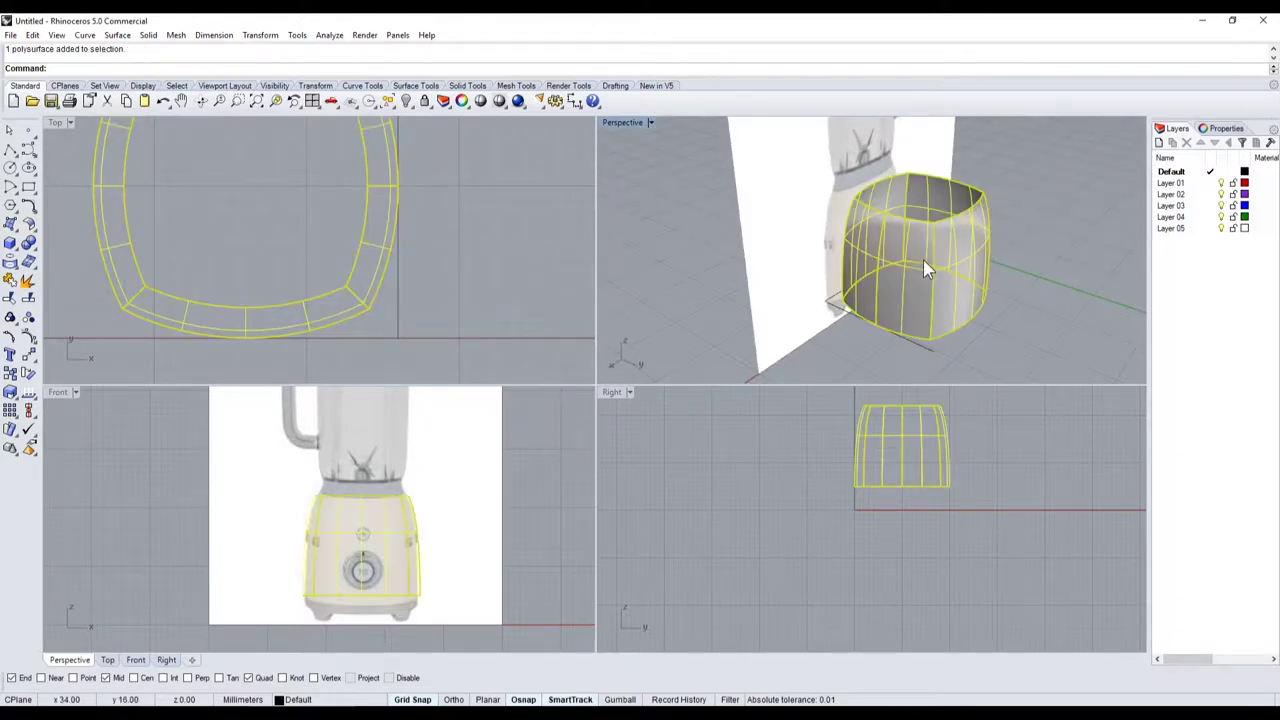
{"action": "key", "text": "Delete"}
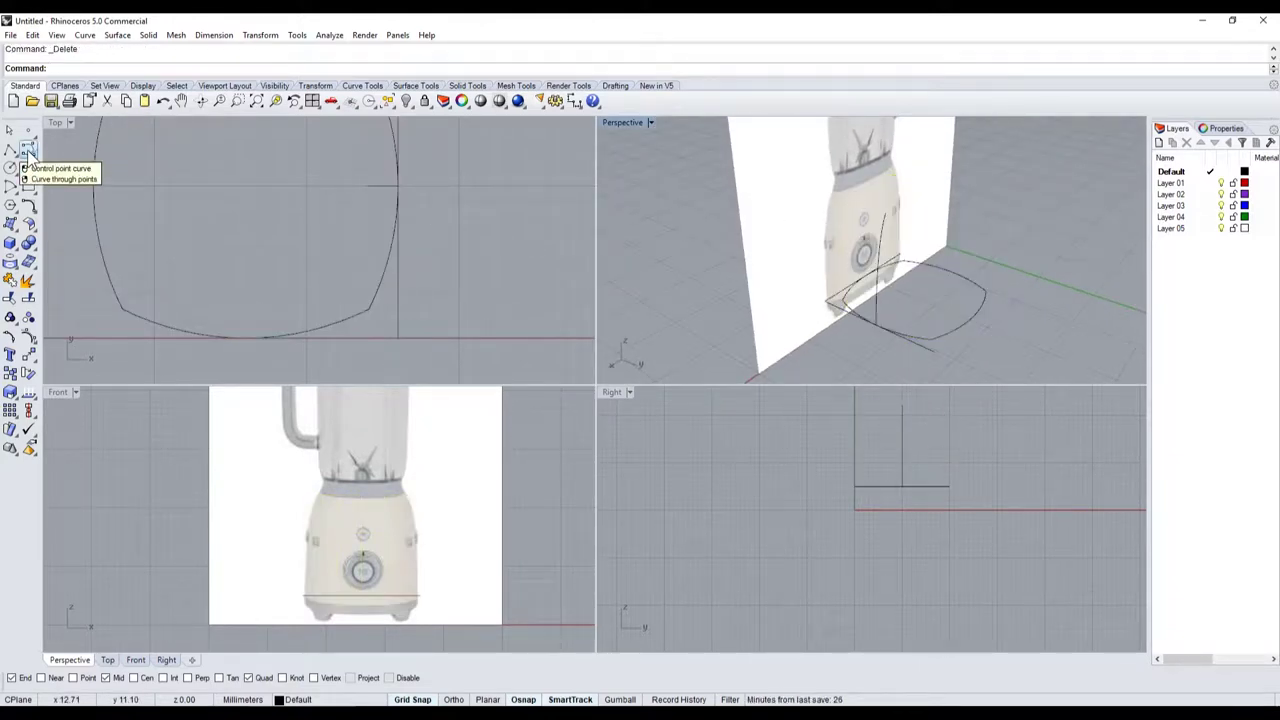
- Fillet the outline's upper-left and bottom-left corners with radius 5
{"action": "left_click", "coordinate": [29, 151]}
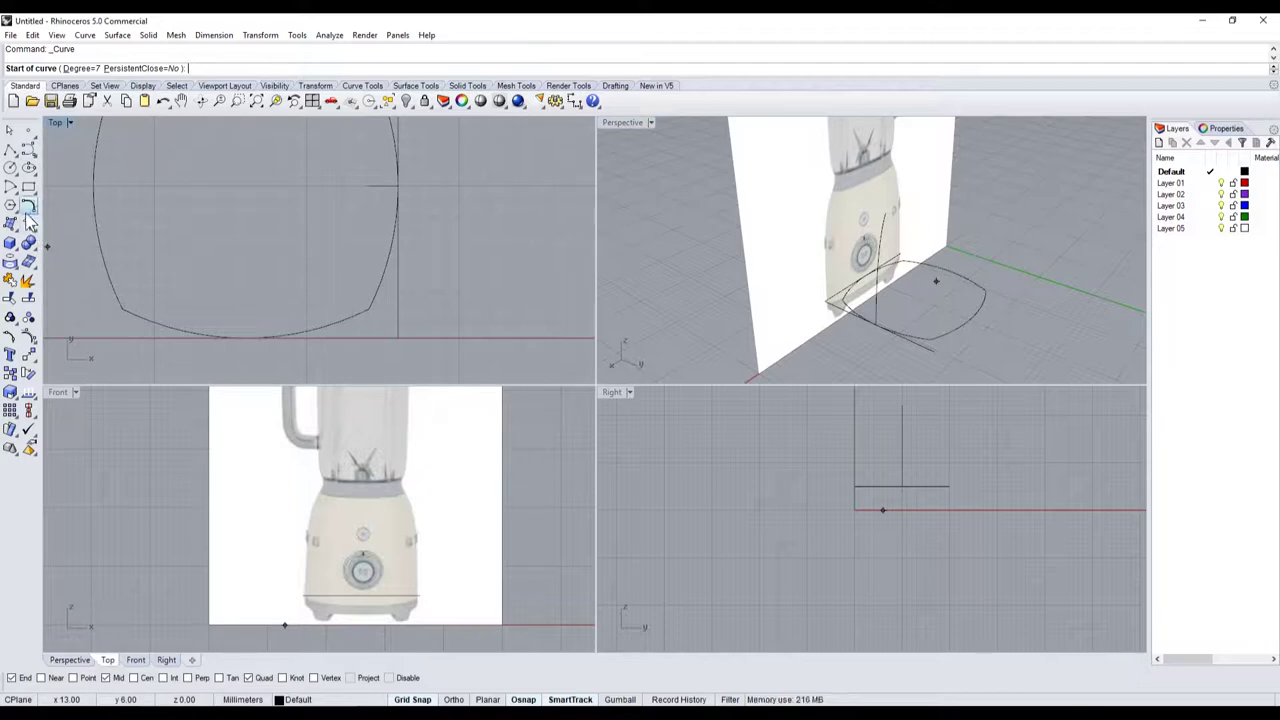
{"action": "left_click", "coordinate": [29, 205]}
{"action": "scroll", "coordinate": [255, 250], "scroll_direction": "down", "scroll_amount": 4}
{"action": "scroll", "coordinate": [207, 182], "scroll_direction": "up", "scroll_amount": 3}
{"action": "left_click", "coordinate": [192, 141]}
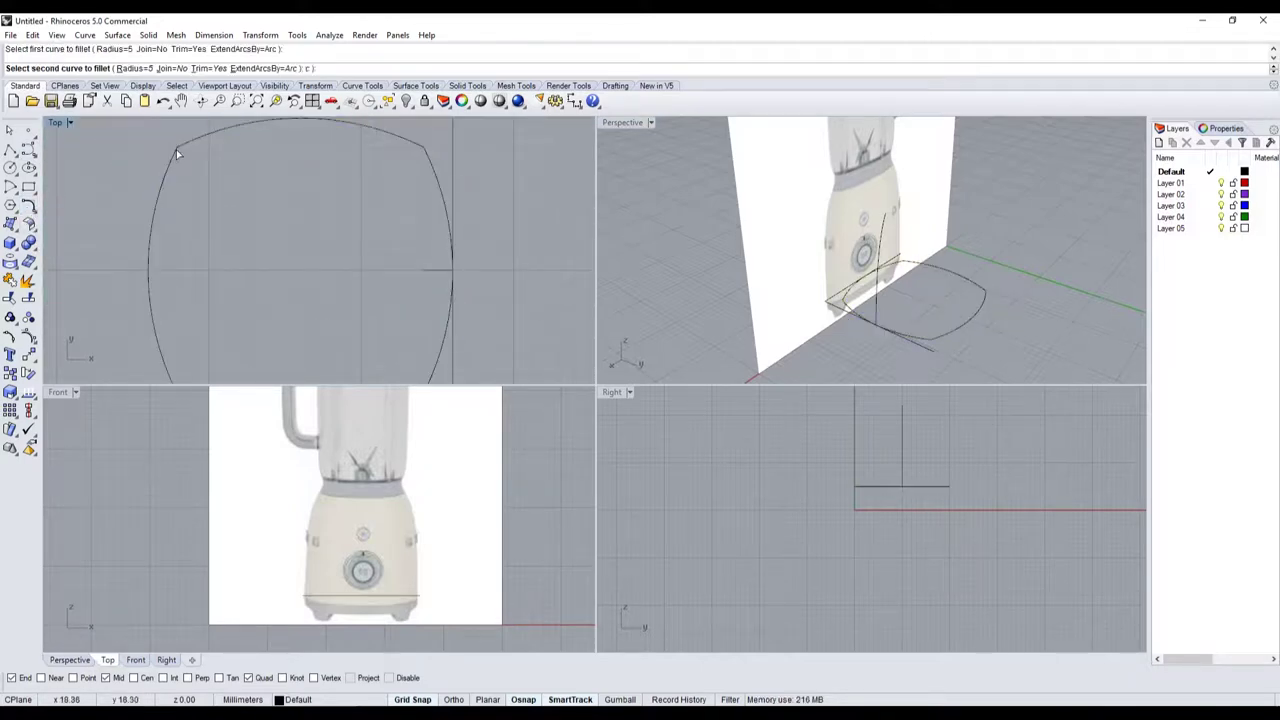
{"action": "left_click", "coordinate": [171, 163]}
{"action": "scroll", "coordinate": [200, 250], "scroll_direction": "down", "scroll_amount": 3}
{"action": "scroll", "coordinate": [177, 283], "scroll_direction": "up", "scroll_amount": 4}
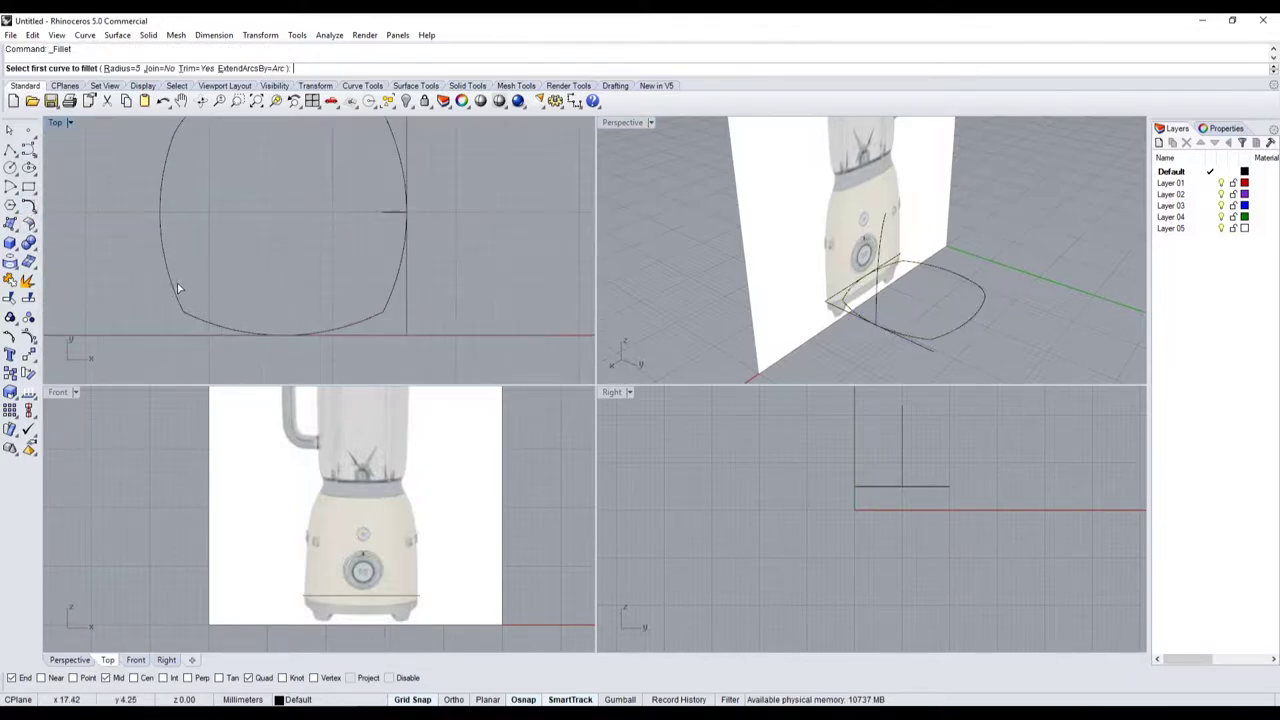
{"action": "left_click", "coordinate": [177, 285]}
{"action": "left_click", "coordinate": [198, 319]}
{"action": "scroll", "coordinate": [198, 322], "scroll_direction": "up", "scroll_amount": 2}
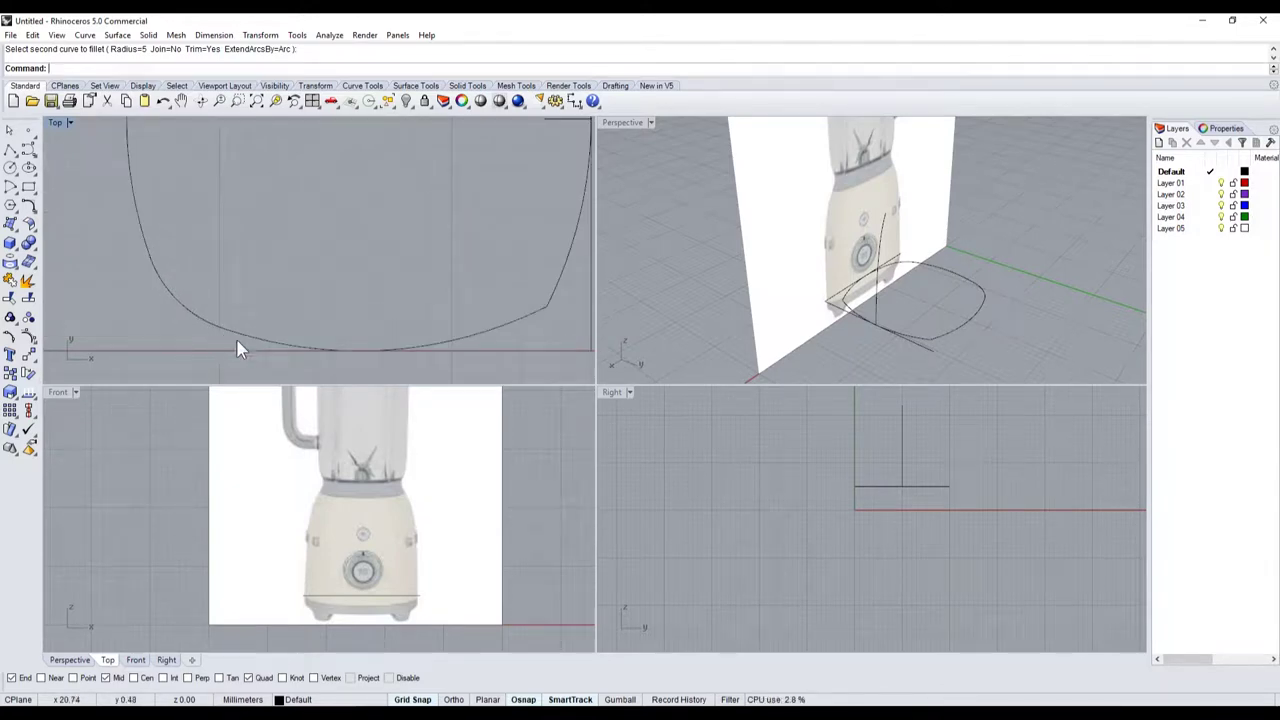
- Repeat the radius 5 fillet on the bottom-right and remaining corner, then select the rounded outline
{"action": "right_click", "coordinate": [470, 337]}
{"action": "left_click", "coordinate": [484, 334]}
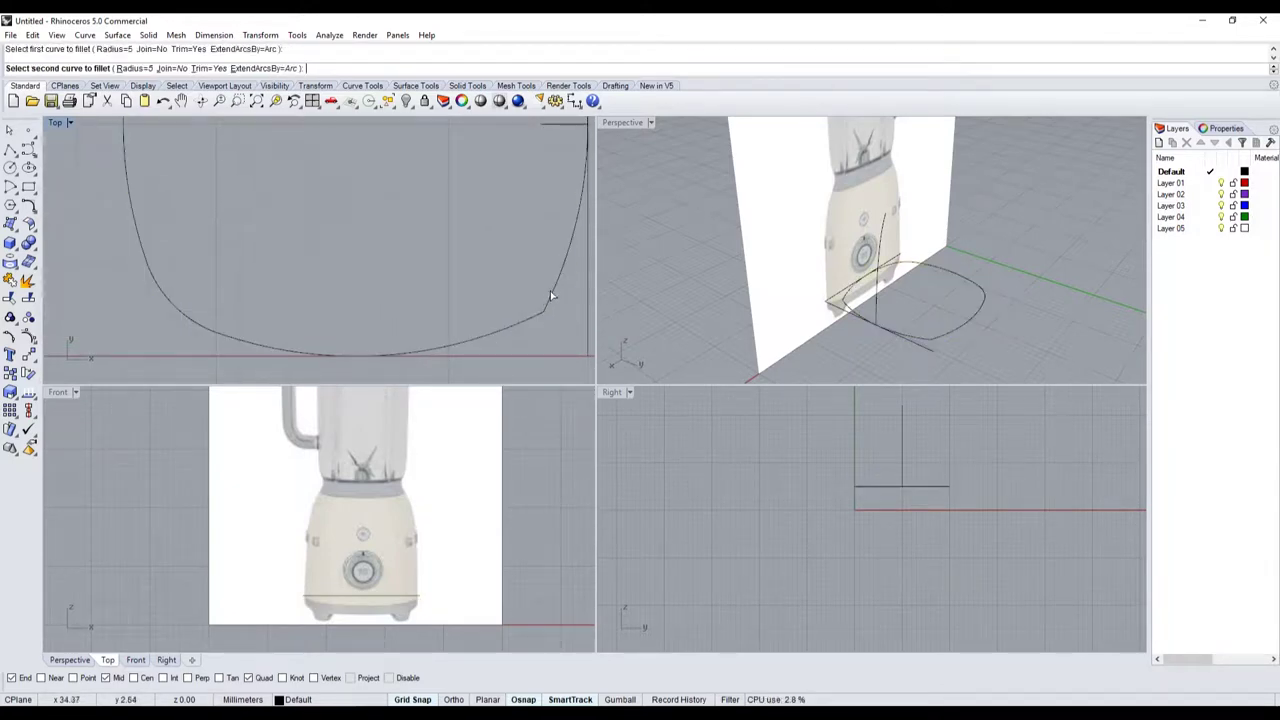
{"action": "left_click", "coordinate": [549, 296]}
{"action": "scroll", "coordinate": [478, 345], "scroll_direction": "down", "scroll_amount": 3}
{"action": "scroll", "coordinate": [490, 205], "scroll_direction": "up", "scroll_amount": 3}
{"action": "right_click", "coordinate": [469, 185]}
{"action": "left_click", "coordinate": [469, 185]}
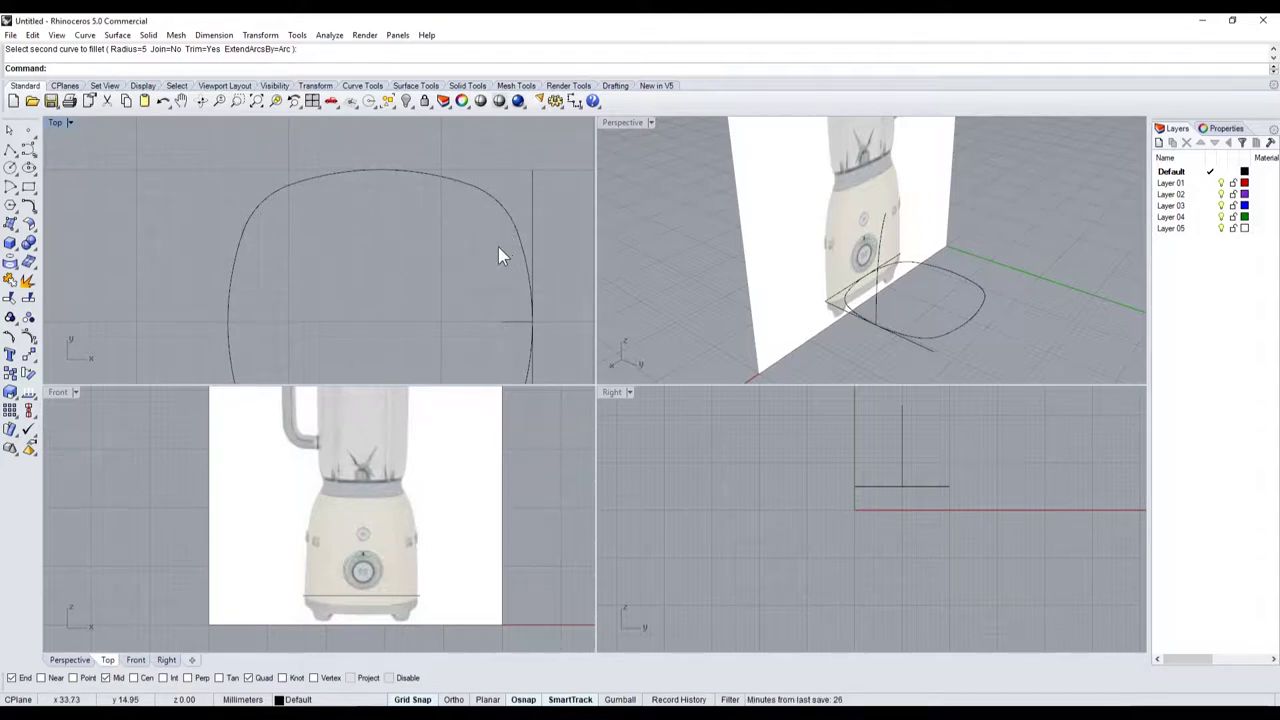
{"action": "scroll", "coordinate": [347, 198], "scroll_direction": "down", "scroll_amount": 5}
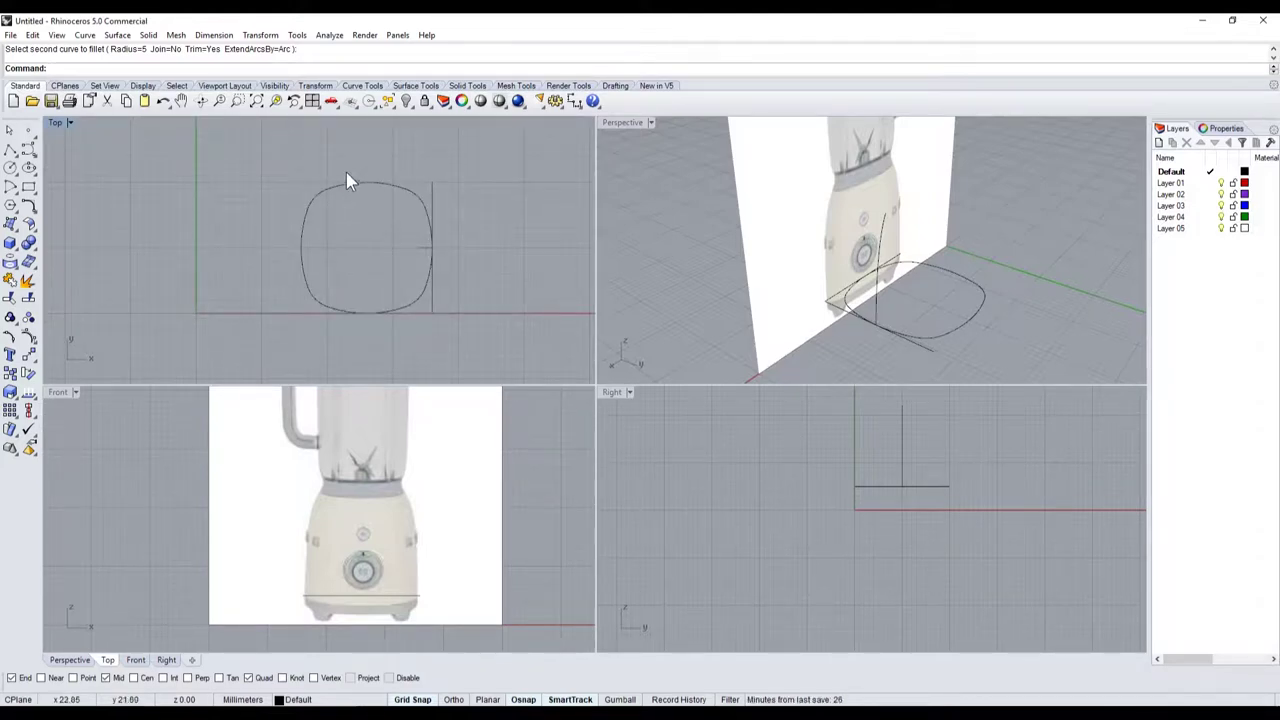
{"action": "scroll", "coordinate": [277, 228], "scroll_direction": "up", "scroll_amount": 2}
{"action": "scroll", "coordinate": [277, 228], "scroll_direction": "up", "scroll_amount": 2}
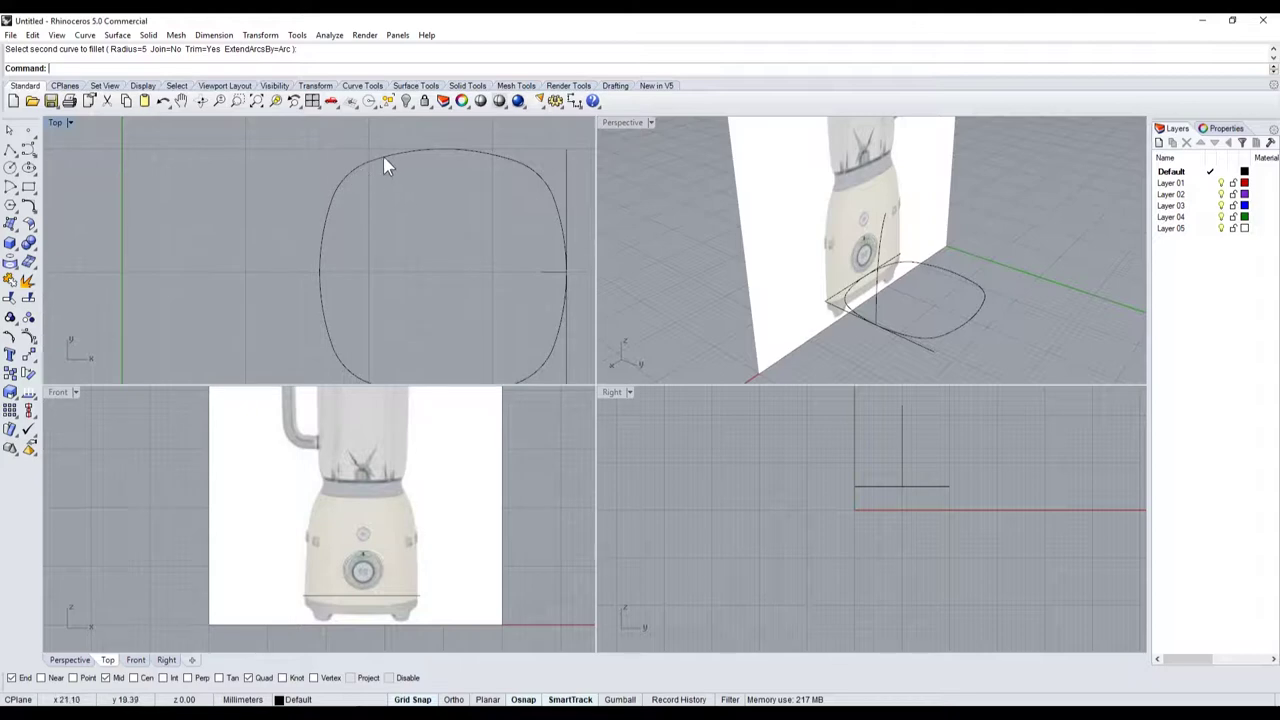
{"action": "left_click", "coordinate": [330, 207]}
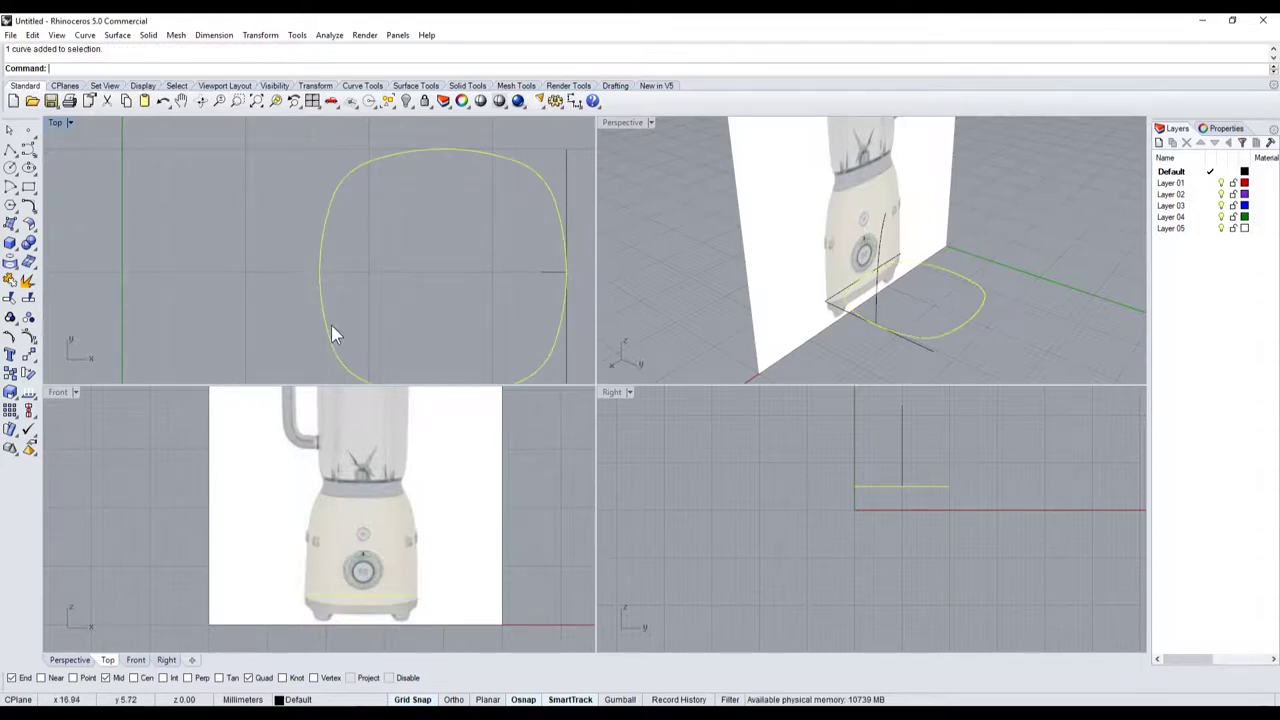
- Sweep the profile curve along the filleted outline with Sweep 1 Rail, accepting default settings
{"action": "left_click", "coordinate": [10, 226]}
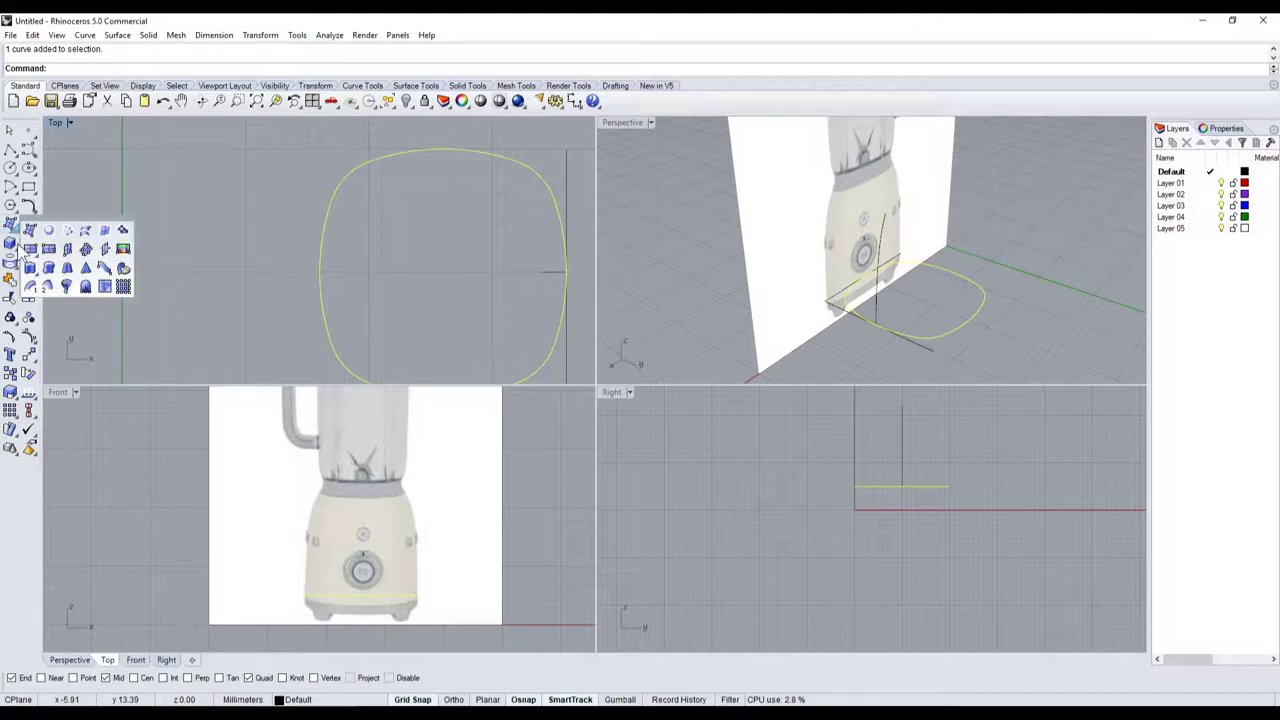
{"action": "left_click", "coordinate": [47, 283]}
{"action": "left_click", "coordinate": [880, 305]}
{"action": "key", "text": "Return"}
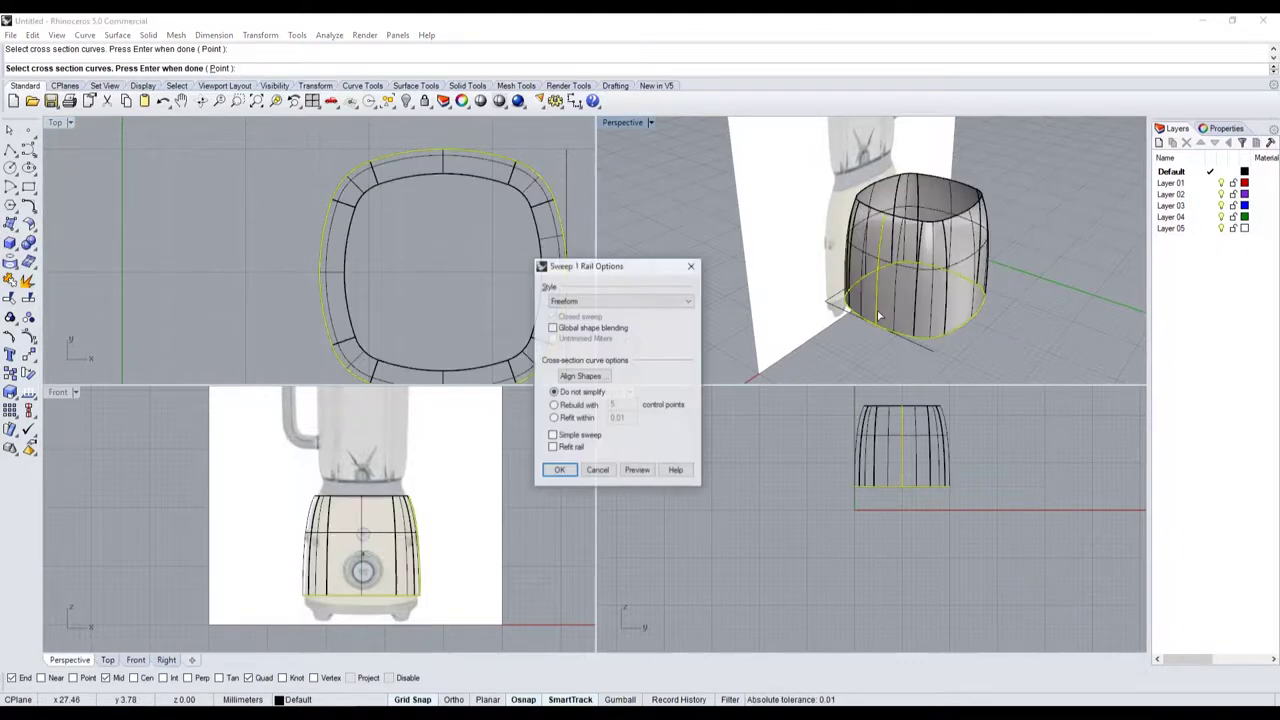
{"action": "key", "text": "Return"}
{"action": "scroll", "coordinate": [885, 309], "scroll_direction": "up", "scroll_amount": 2}
{"action": "scroll", "coordinate": [789, 212], "scroll_direction": "up", "scroll_amount": 2}
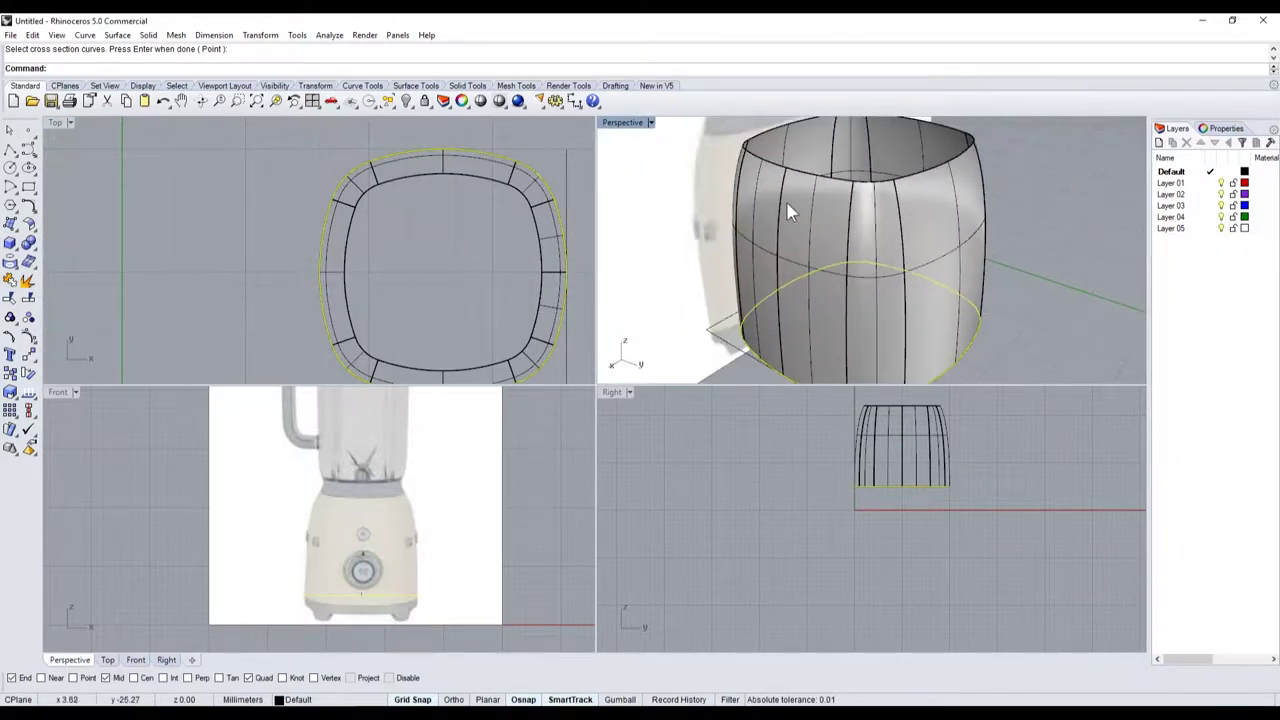
{"action": "left_click", "coordinate": [862, 225]}
{"action": "key", "text": "Escape"}
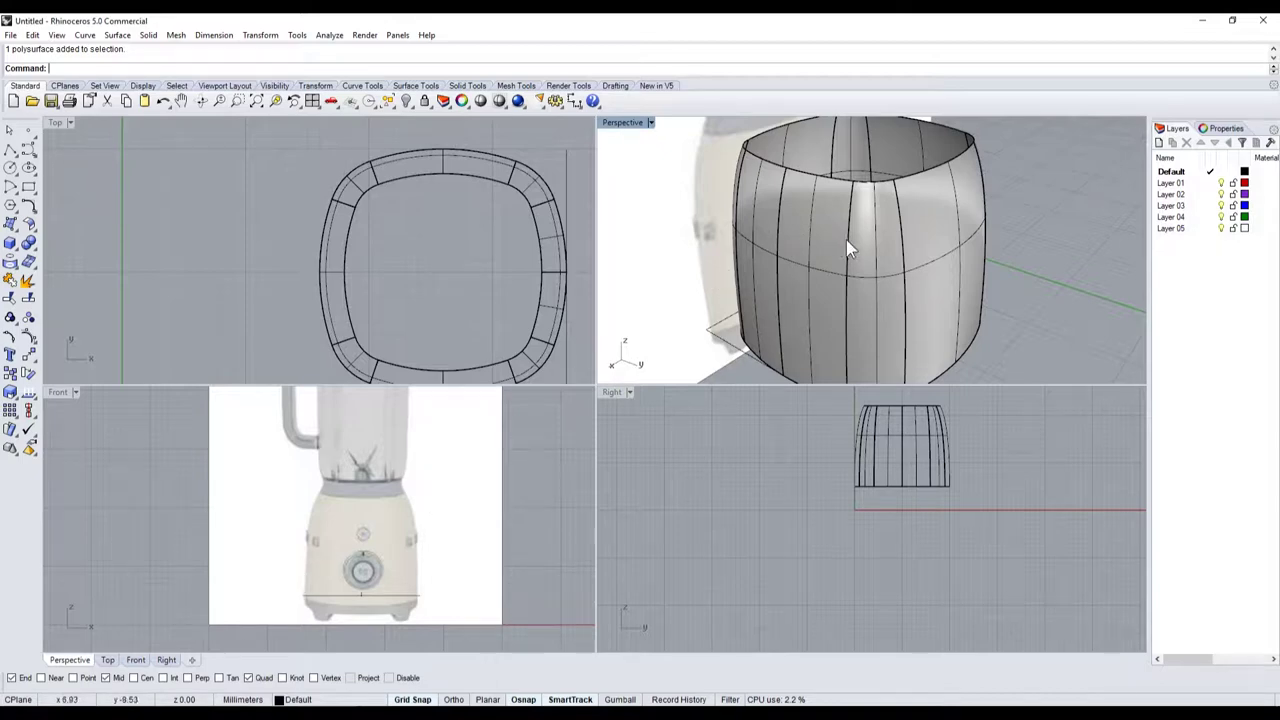
{"action": "left_click", "coordinate": [499, 101]}
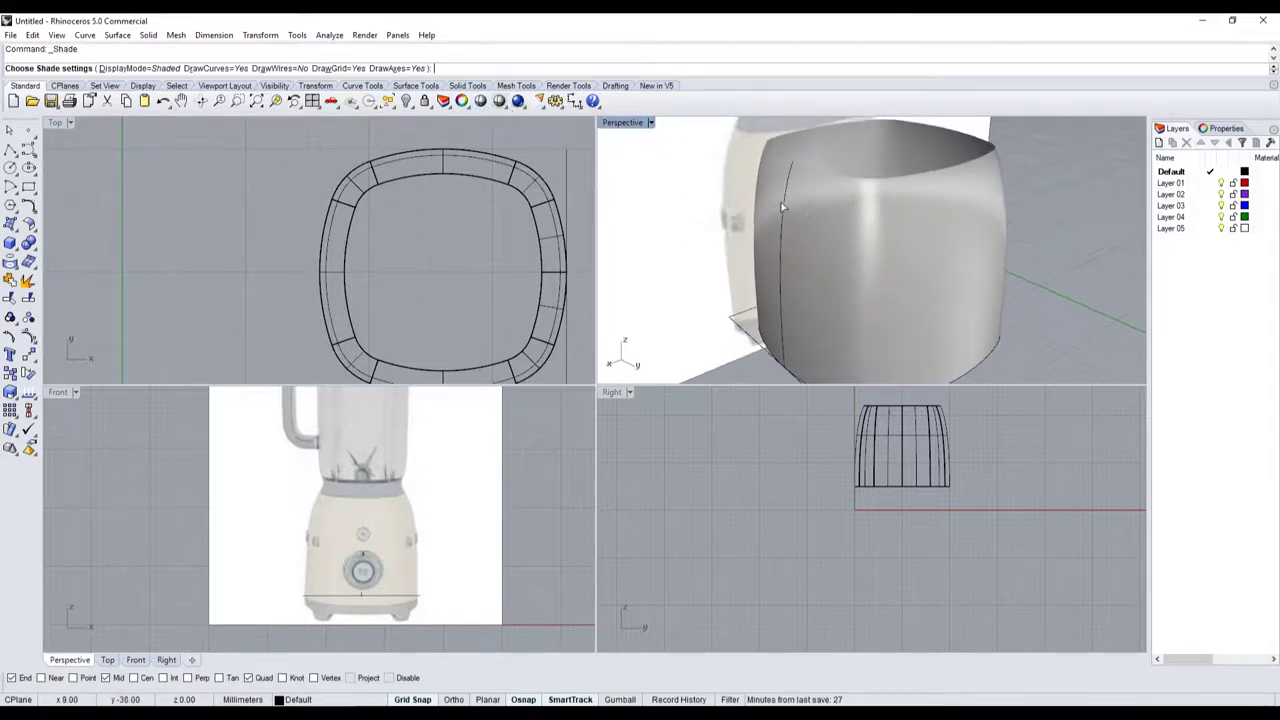
{"action": "mouse_move", "coordinate": [783, 207]}
{"action": "right_mouse_down"}
{"action": "mouse_move", "coordinate": [831, 273]}
{"action": "mouse_move", "coordinate": [919, 255]}
{"action": "right_mouse_up"}
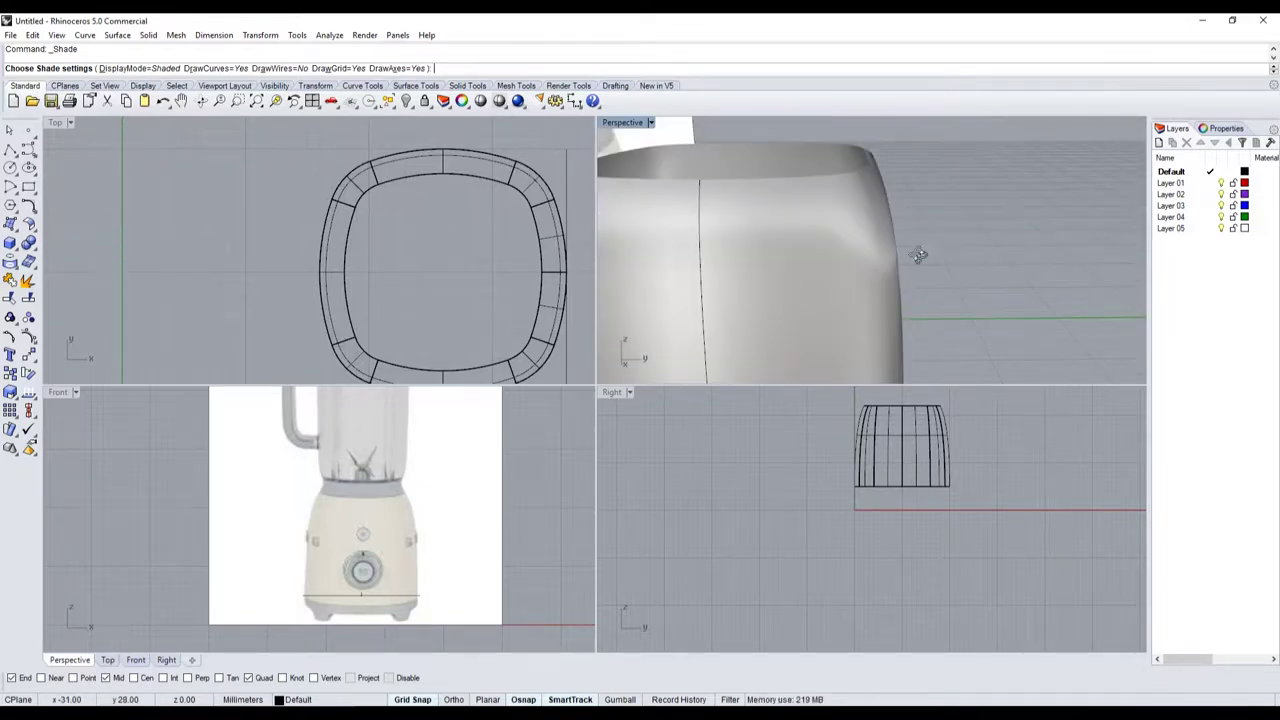
{"action": "right_click_drag", "start_coordinate": [919, 255], "coordinate": [835, 308]}
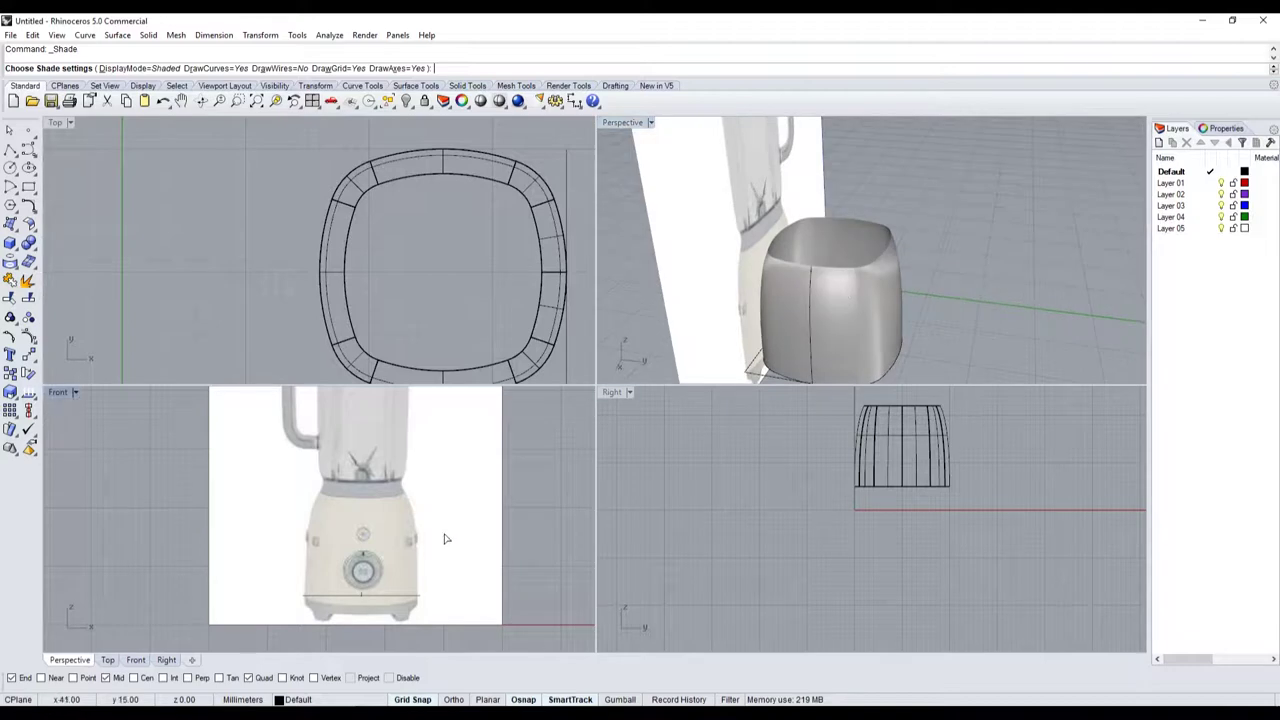
{"action": "scroll", "coordinate": [446, 539], "scroll_direction": "up", "scroll_amount": 2}
- Zoom into the Front view and select the body's profile curve at the rim
{"action": "key", "text": "Escape"}
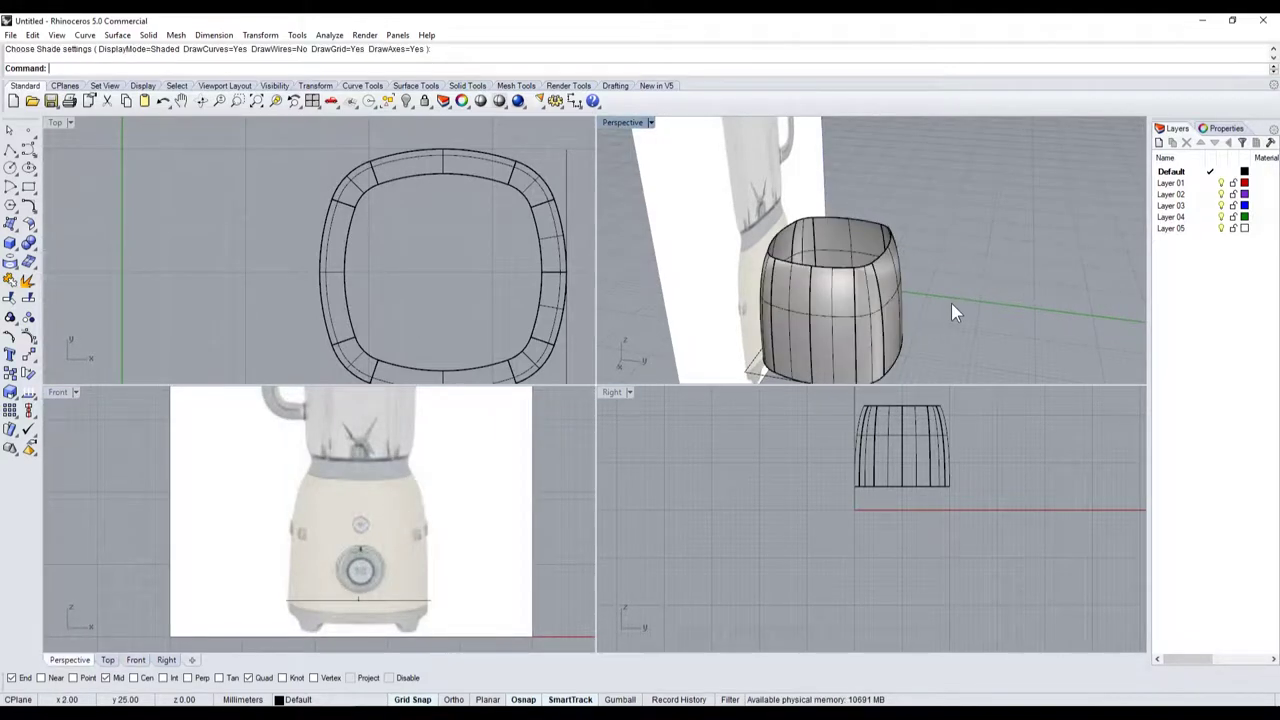
{"action": "scroll", "coordinate": [388, 518], "scroll_direction": "up", "scroll_amount": 1}
{"action": "scroll", "coordinate": [423, 481], "scroll_direction": "up", "scroll_amount": 1}
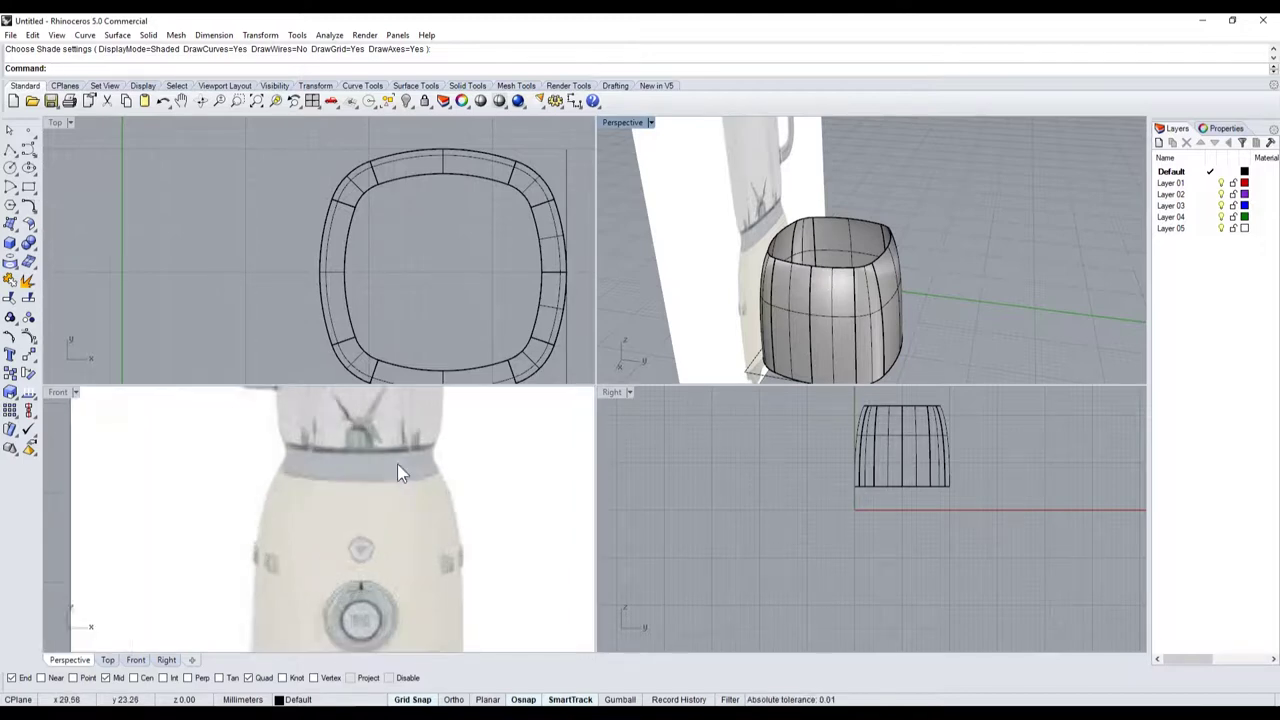
{"action": "scroll", "coordinate": [448, 458], "scroll_direction": "up", "scroll_amount": 3}
{"action": "scroll", "coordinate": [390, 466], "scroll_direction": "down", "scroll_amount": 3}
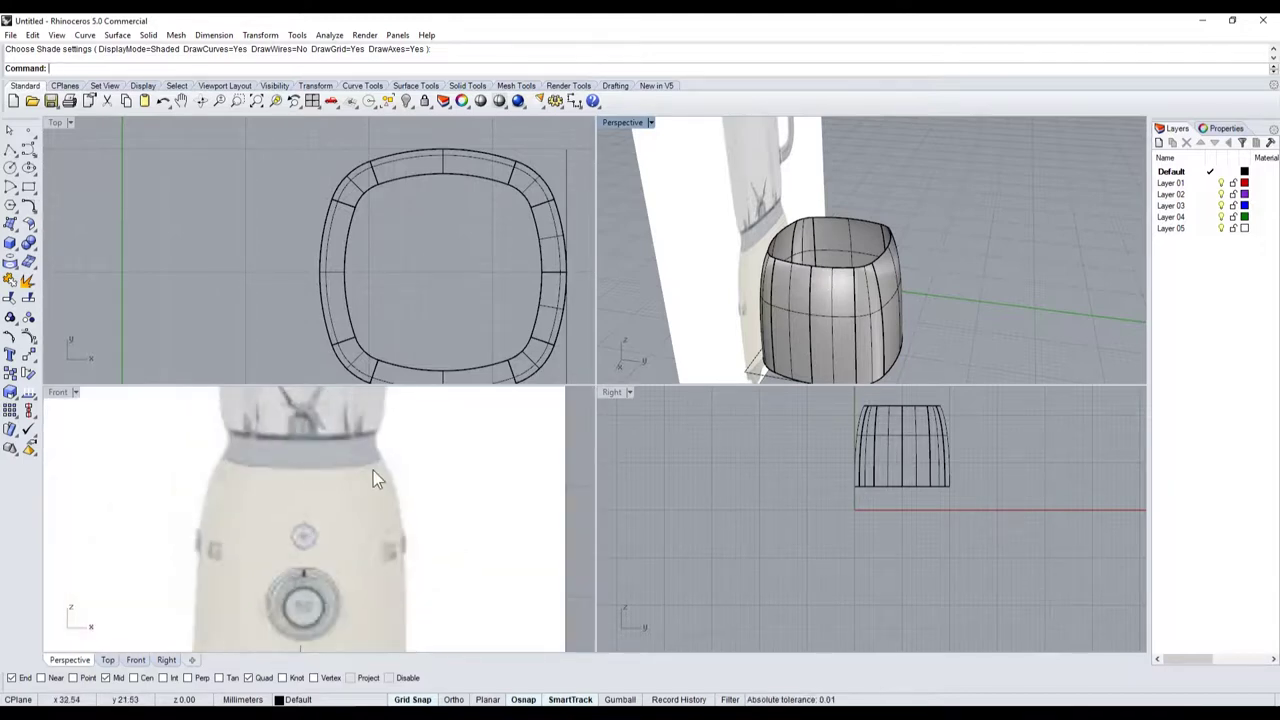
{"action": "scroll", "coordinate": [395, 474], "scroll_direction": "up", "scroll_amount": 2}
{"action": "left_click", "coordinate": [395, 474]}
{"action": "left_click", "coordinate": [435, 511]}
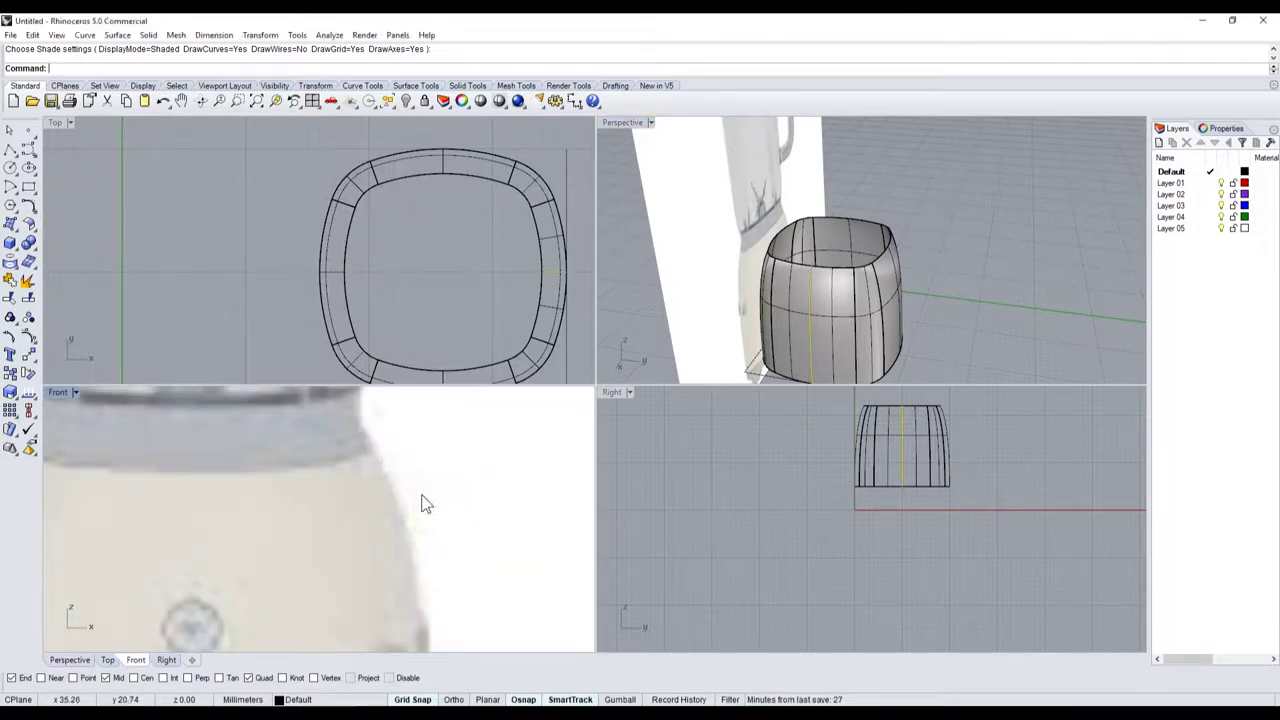
- Start a polyline at the rim, then cancel the unfinished line
{"action": "left_click", "coordinate": [12, 150]}
{"action": "scroll", "coordinate": [300, 450], "scroll_direction": "down", "scroll_amount": 3}
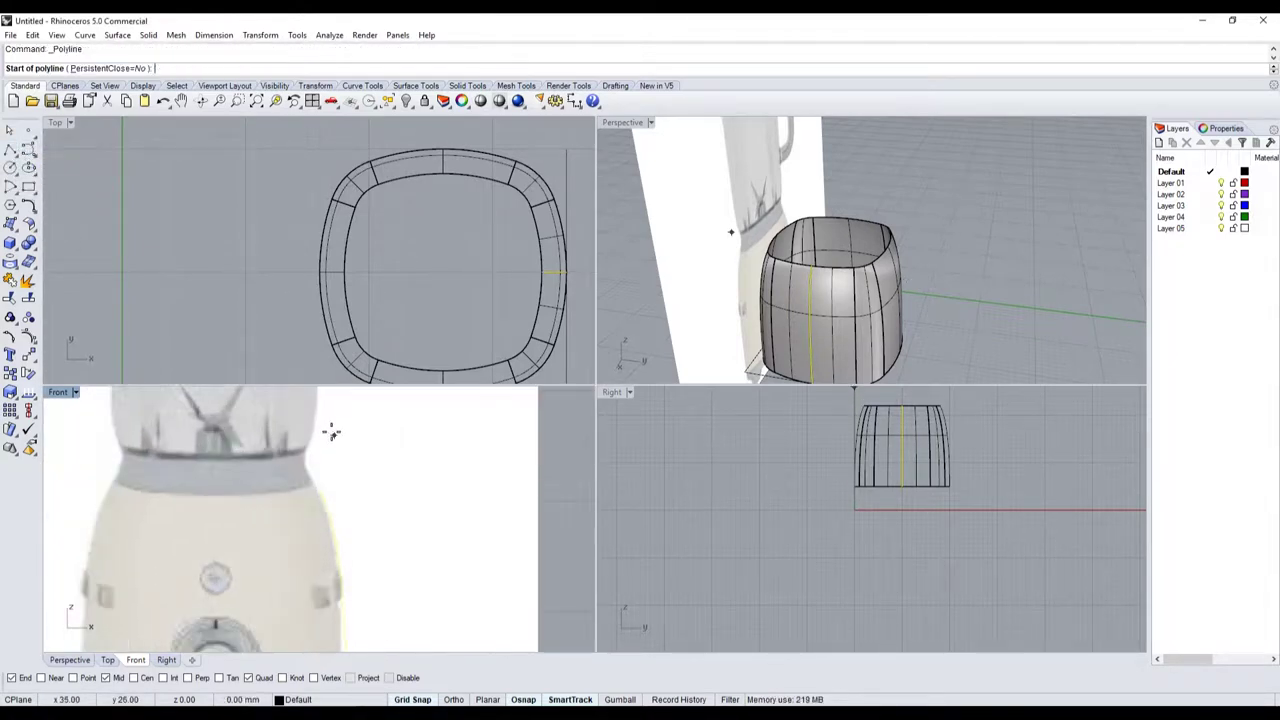
{"action": "scroll", "coordinate": [320, 450], "scroll_direction": "up", "scroll_amount": 4}
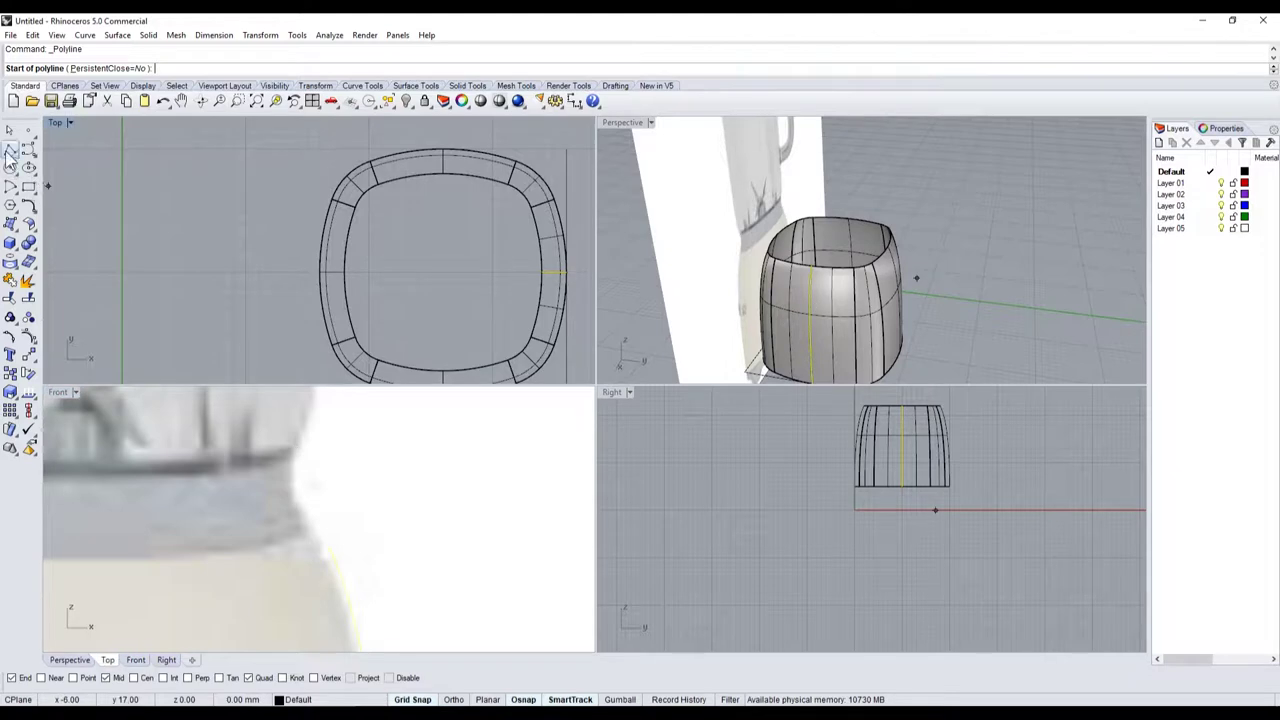
{"action": "scroll", "coordinate": [325, 468], "scroll_direction": "up", "scroll_amount": 2}
{"action": "scroll", "coordinate": [335, 470], "scroll_direction": "up", "scroll_amount": 1}
{"action": "left_click", "coordinate": [332, 444]}
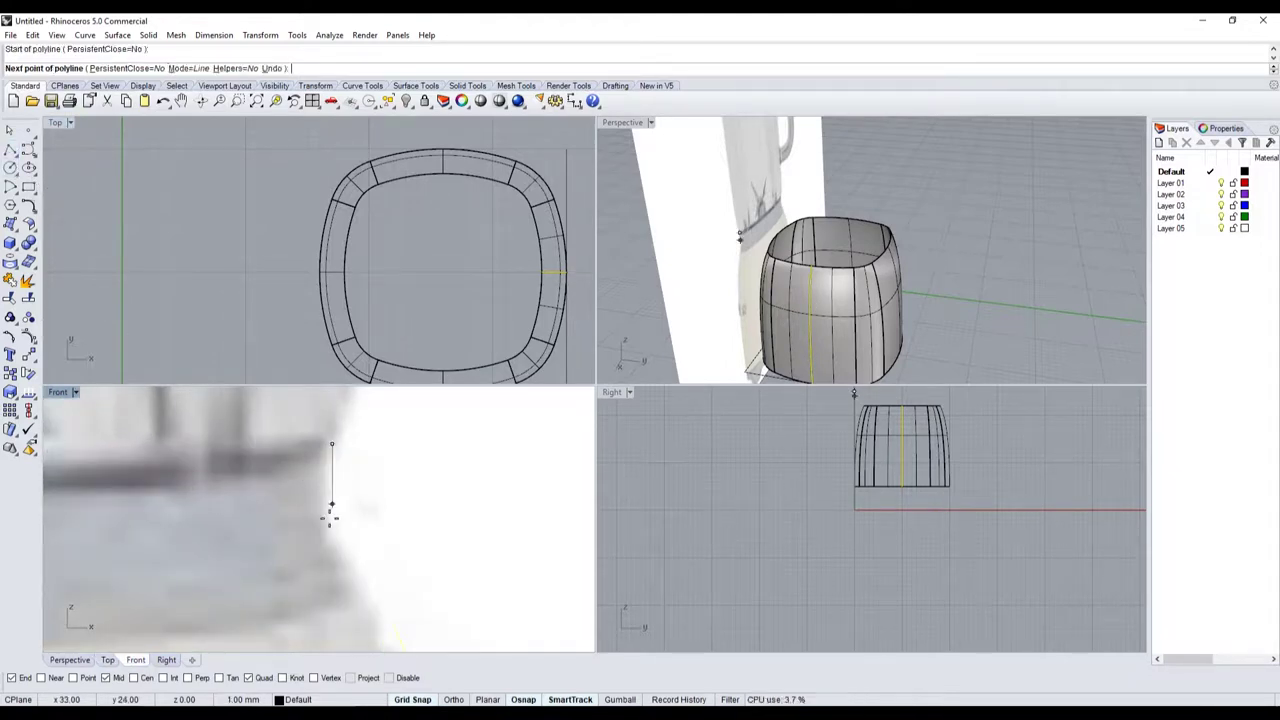
{"action": "key", "text": "Escape"}
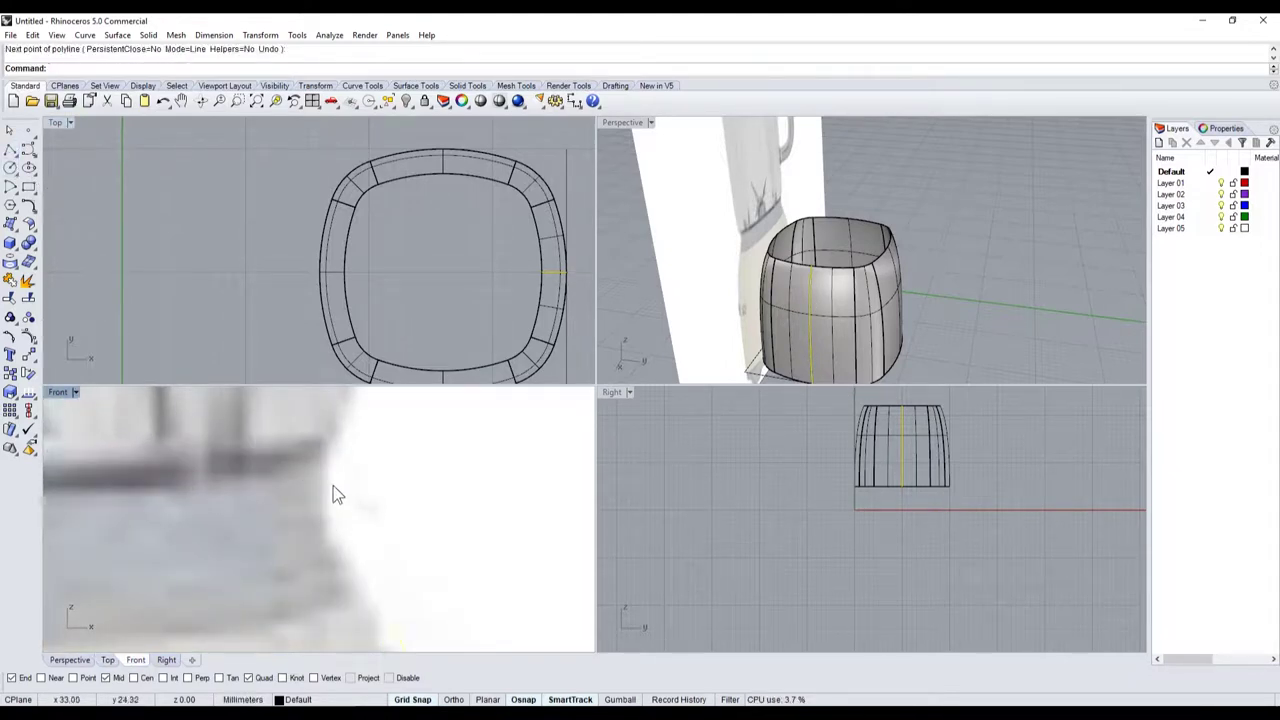
{"action": "scroll", "coordinate": [393, 515], "scroll_direction": "down", "scroll_amount": 3}
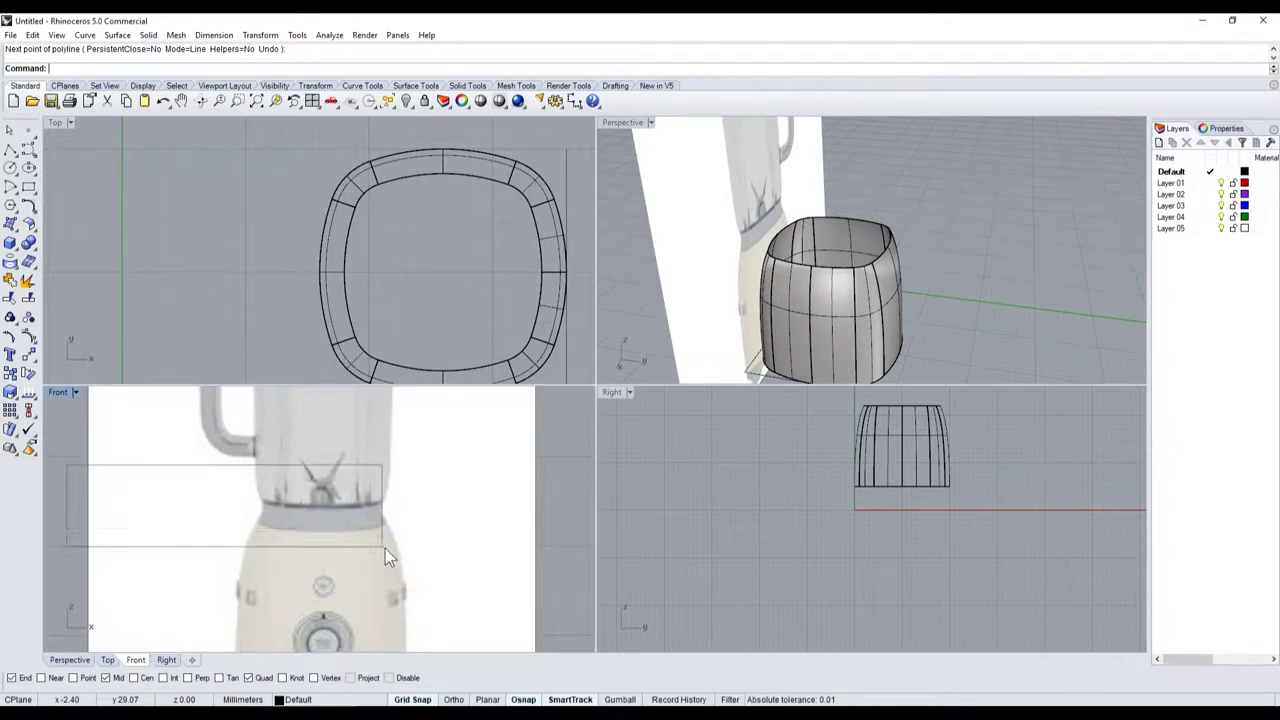
{"action": "scroll", "coordinate": [384, 517], "scroll_direction": "up", "scroll_amount": 3}
{"action": "scroll", "coordinate": [392, 487], "scroll_direction": "up", "scroll_amount": 3}
- Draw a short vertical line from the body's top rim straight upward
{"action": "key", "text": "Return"}
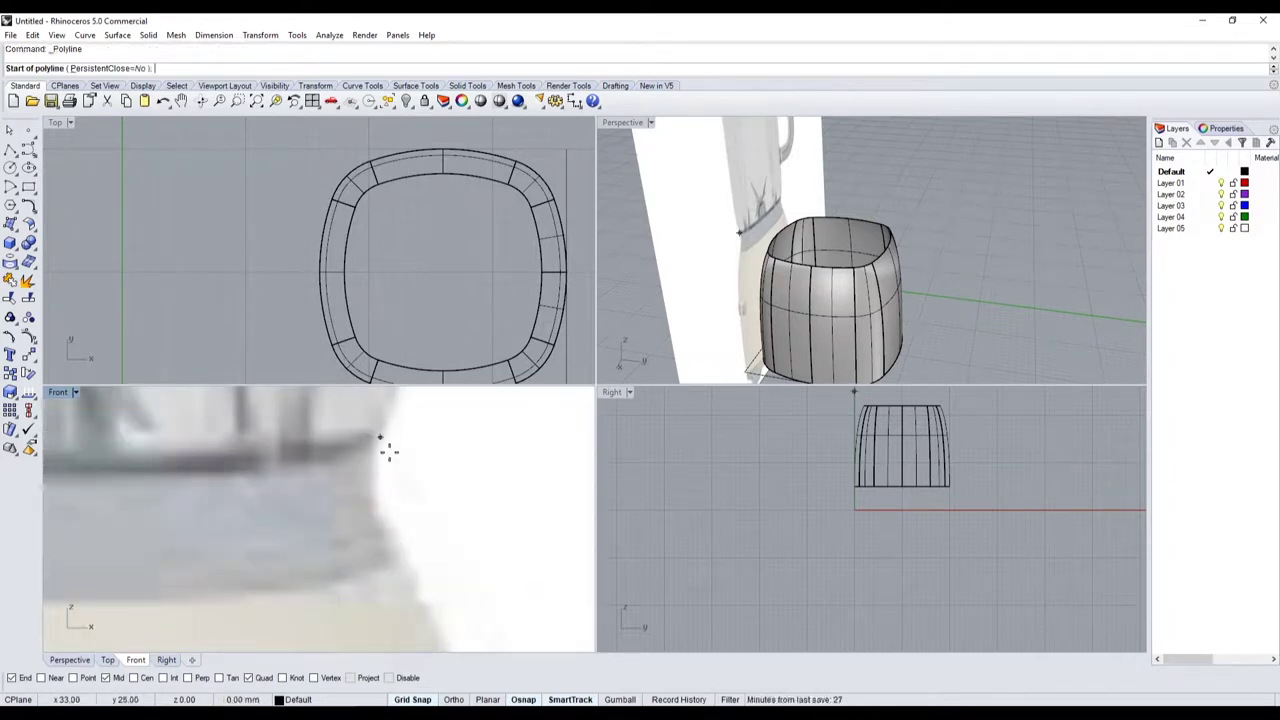
{"action": "left_click", "coordinate": [380, 437]}
{"action": "left_click", "coordinate": [380, 532]}
{"action": "key", "text": "Return"}
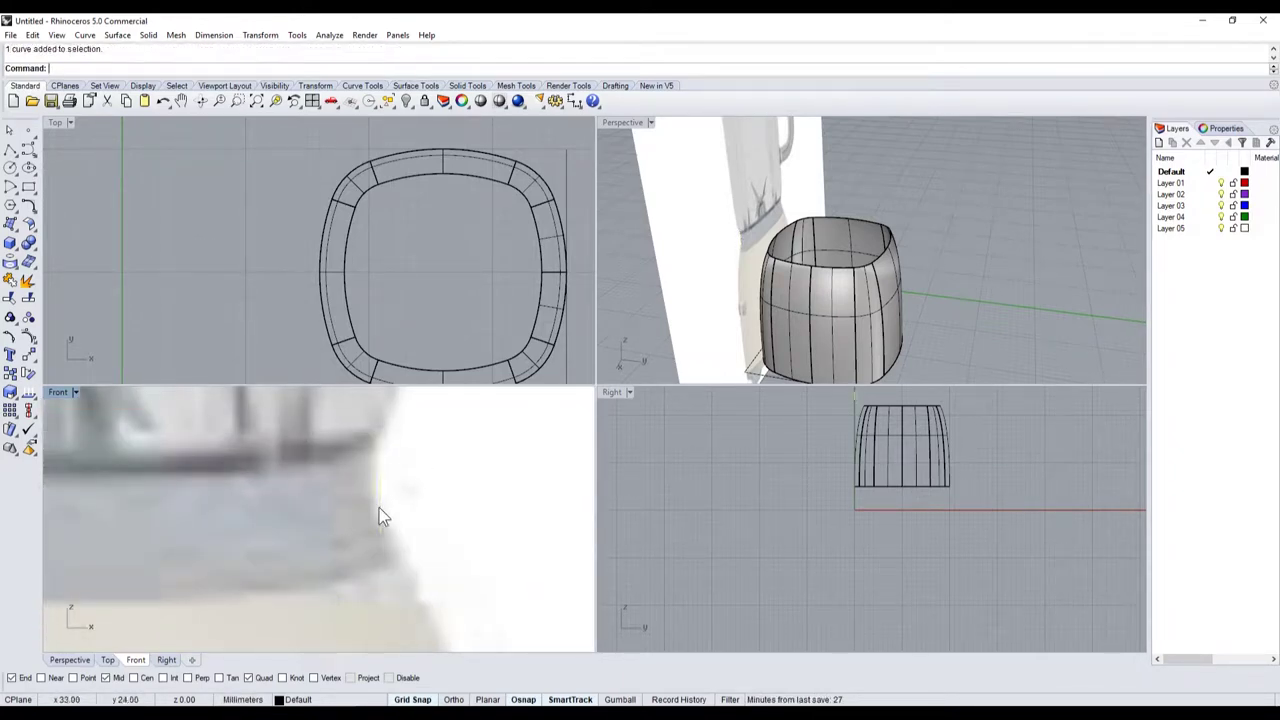
{"action": "scroll", "coordinate": [379, 508], "scroll_direction": "down", "scroll_amount": 3}
{"action": "scroll", "coordinate": [422, 570], "scroll_direction": "up", "scroll_amount": 3}
- Select the short vertical line and drag it up to stand above the cup rim
{"action": "scroll", "coordinate": [480, 513], "scroll_direction": "down", "scroll_amount": 3}
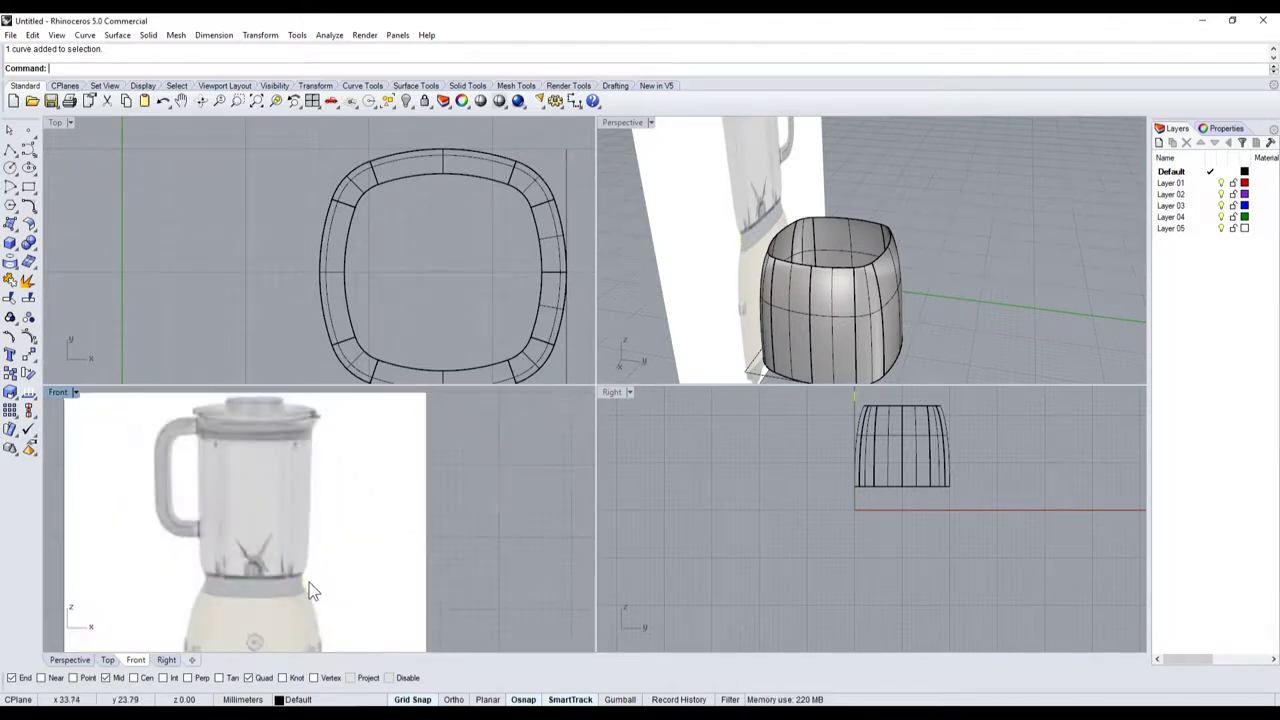
{"action": "scroll", "coordinate": [289, 519], "scroll_direction": "down", "scroll_amount": 3}
{"action": "scroll", "coordinate": [259, 548], "scroll_direction": "up", "scroll_amount": 3}
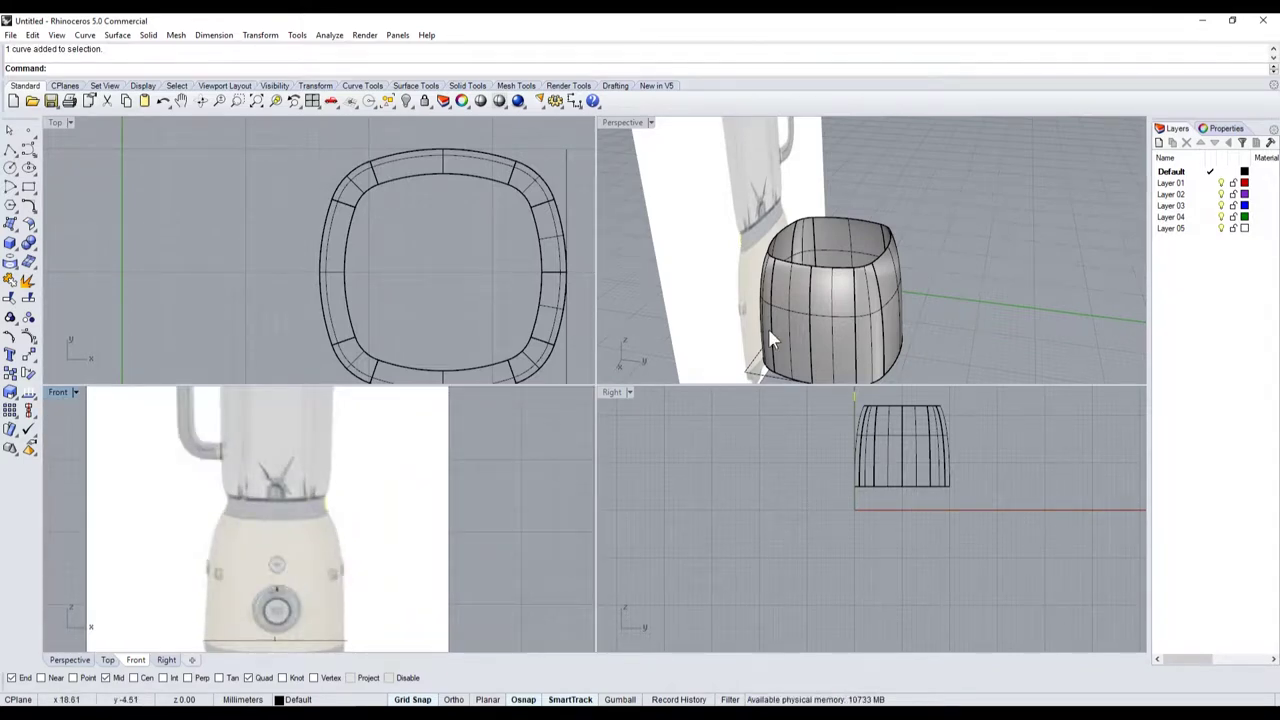
{"action": "scroll", "coordinate": [400, 527], "scroll_direction": "up", "scroll_amount": 3}
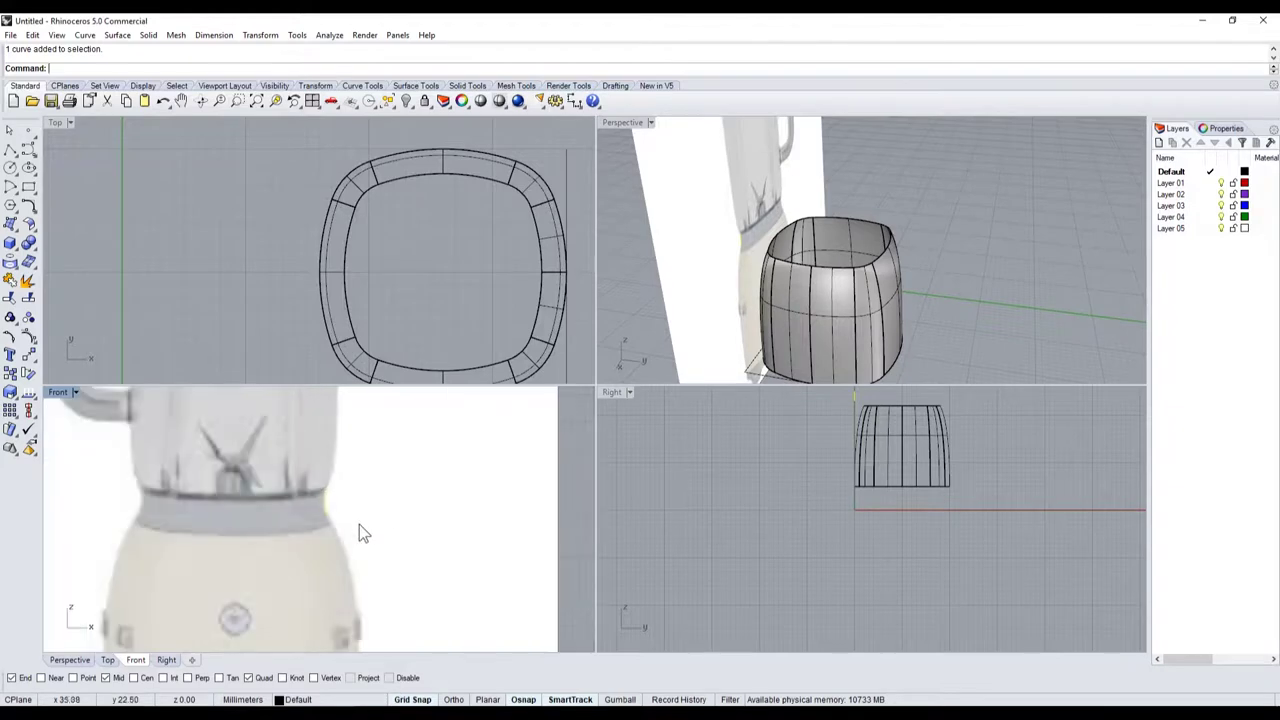
{"action": "scroll", "coordinate": [262, 282], "scroll_direction": "down", "scroll_amount": 5}
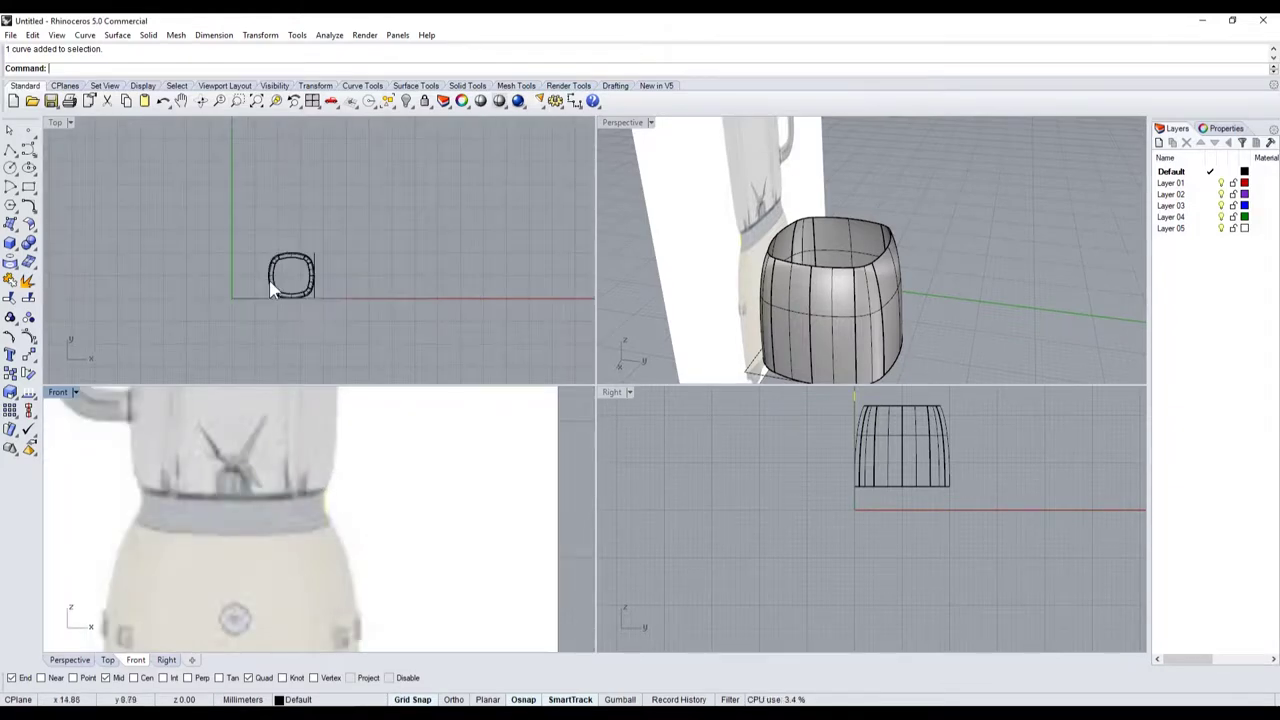
{"action": "scroll", "coordinate": [269, 263], "scroll_direction": "up", "scroll_amount": 5}
{"action": "scroll", "coordinate": [295, 281], "scroll_direction": "down", "scroll_amount": 3}
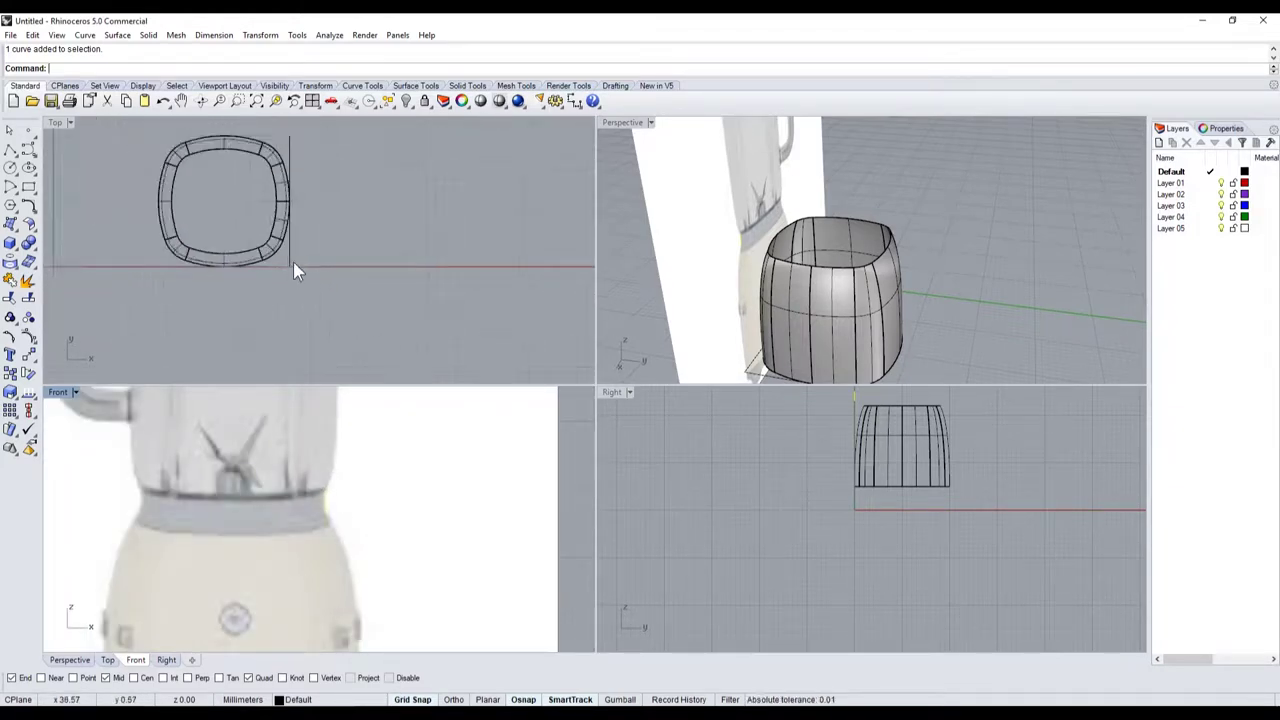
{"action": "scroll", "coordinate": [293, 262], "scroll_direction": "up", "scroll_amount": 4}
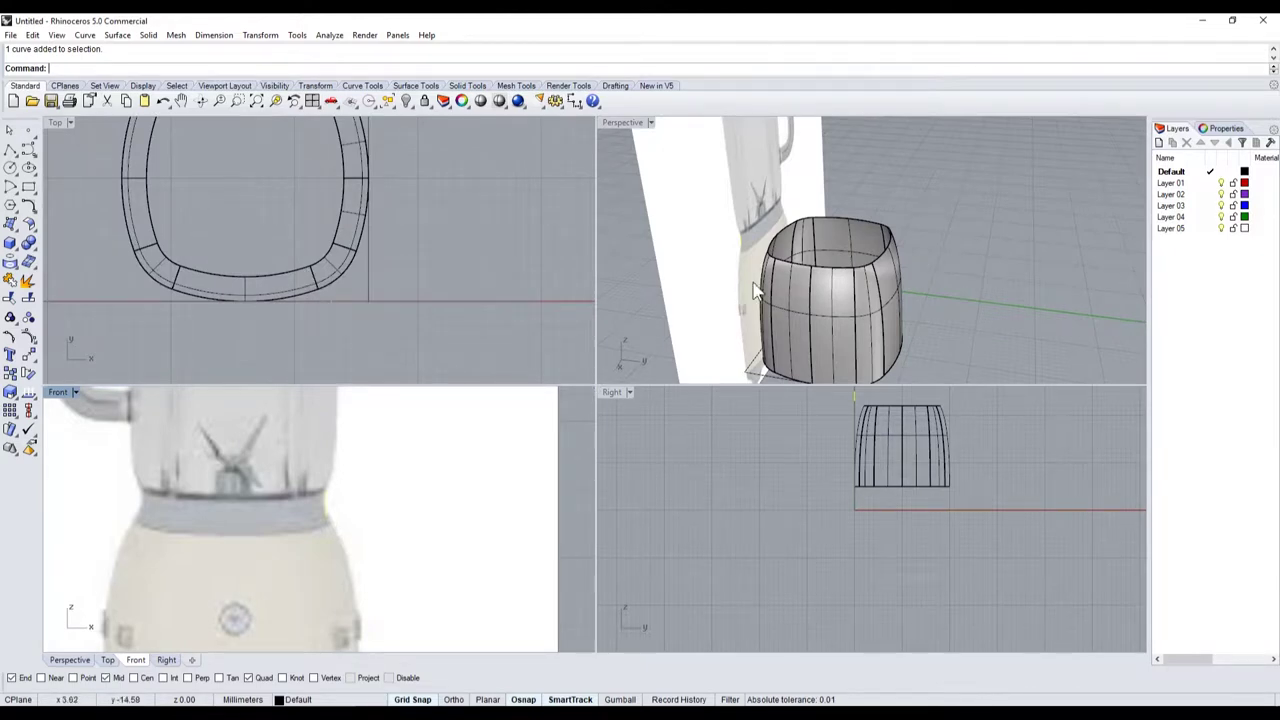
{"action": "scroll", "coordinate": [871, 486], "scroll_direction": "down", "scroll_amount": 2}
{"action": "scroll", "coordinate": [885, 438], "scroll_direction": "up", "scroll_amount": 3}
{"action": "scroll", "coordinate": [885, 438], "scroll_direction": "up", "scroll_amount": 2}
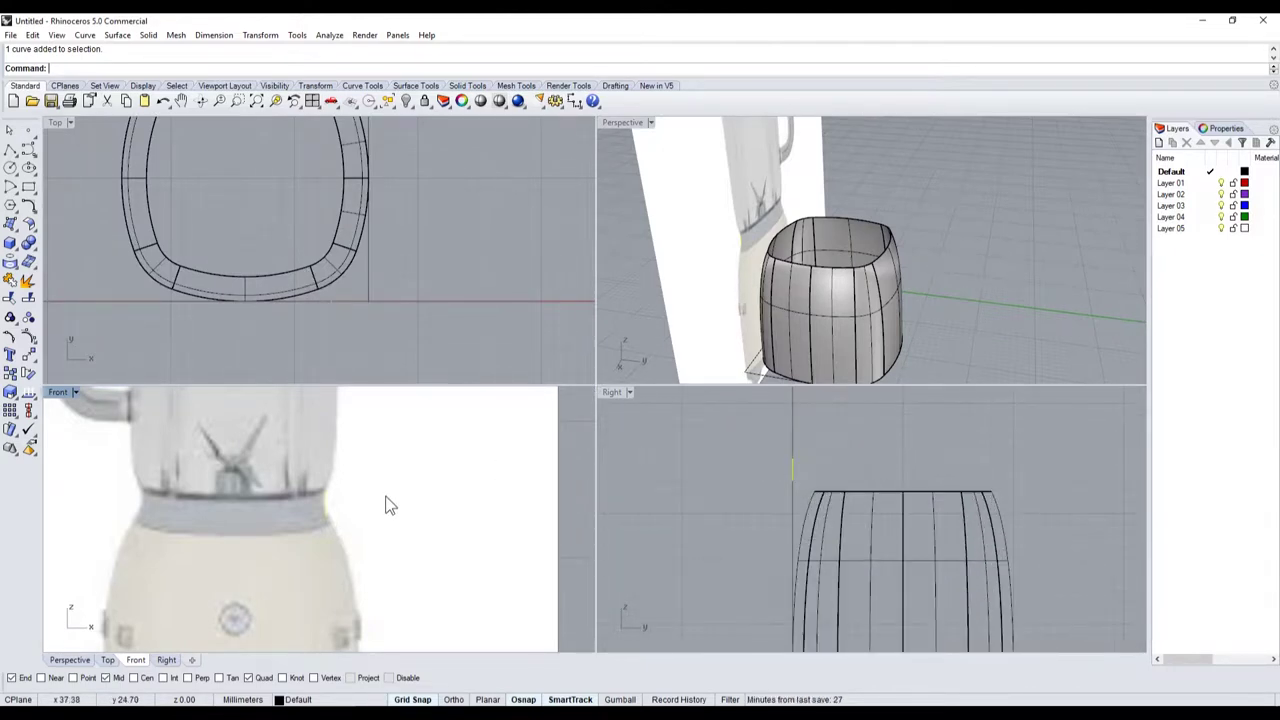
{"action": "left_click", "coordinate": [352, 543]}
{"action": "left_click", "coordinate": [386, 571]}
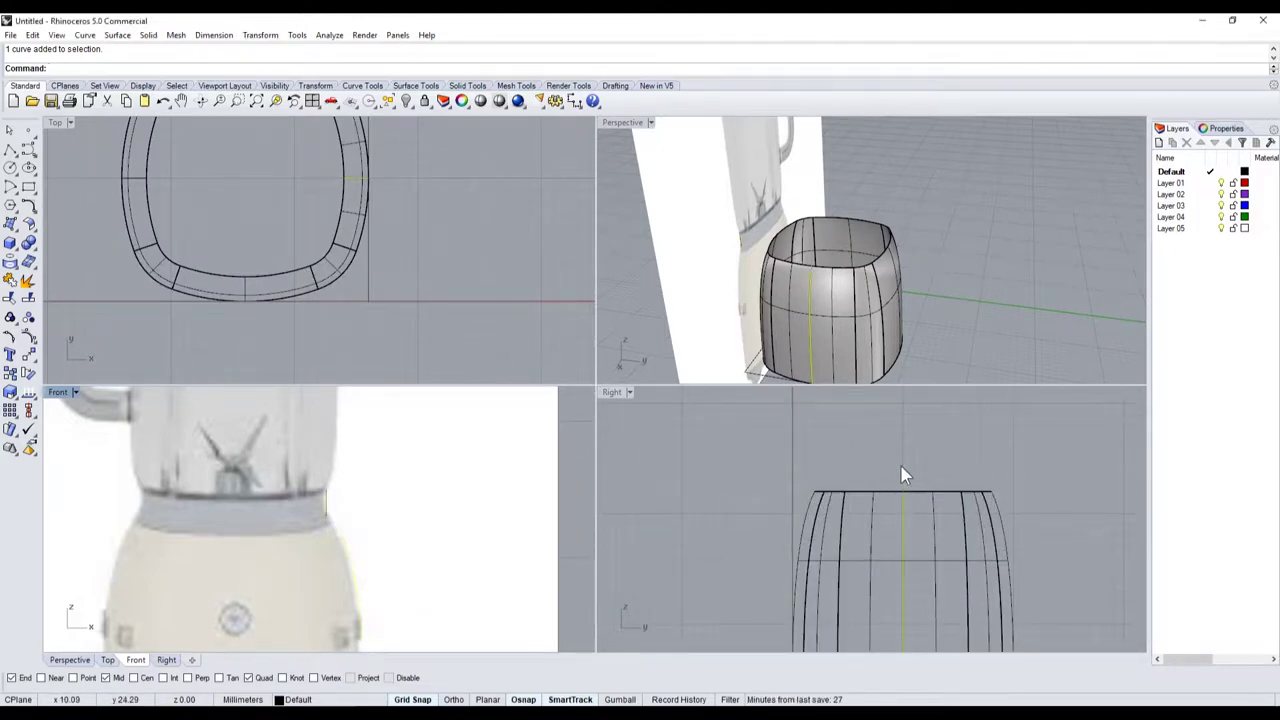
{"action": "left_click", "coordinate": [711, 430]}
{"action": "left_click_drag", "start_coordinate": [791, 467], "coordinate": [897, 481]}
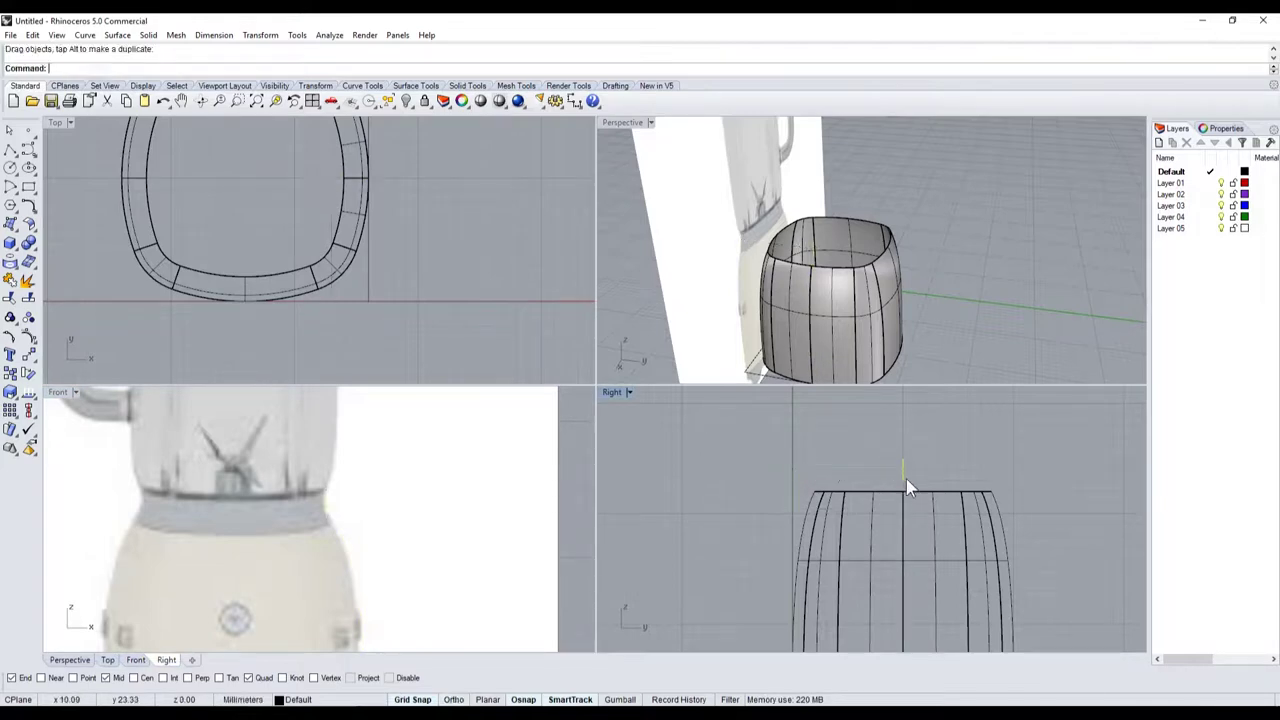
- Orbit the Perspective view and reselect the vertical line as a curve
{"action": "scroll", "coordinate": [906, 479], "scroll_direction": "up", "scroll_amount": 2}
{"action": "mouse_move", "coordinate": [848, 257]}
{"action": "right_mouse_down"}
{"action": "mouse_move", "coordinate": [959, 252]}
{"action": "mouse_move", "coordinate": [829, 278]}
{"action": "right_mouse_up"}
{"action": "scroll", "coordinate": [891, 301], "scroll_direction": "up", "scroll_amount": 2}
{"action": "left_click", "coordinate": [896, 311]}
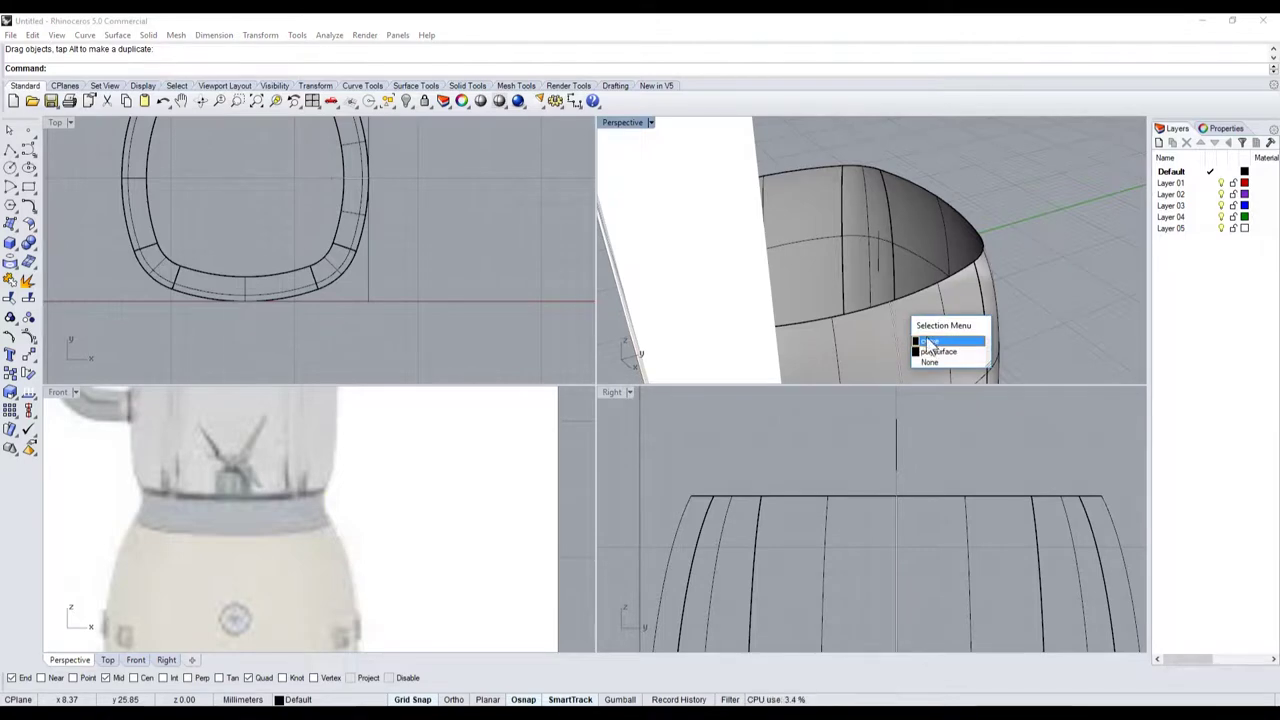
{"action": "left_click", "coordinate": [930, 341]}
{"action": "left_click", "coordinate": [31, 215]}
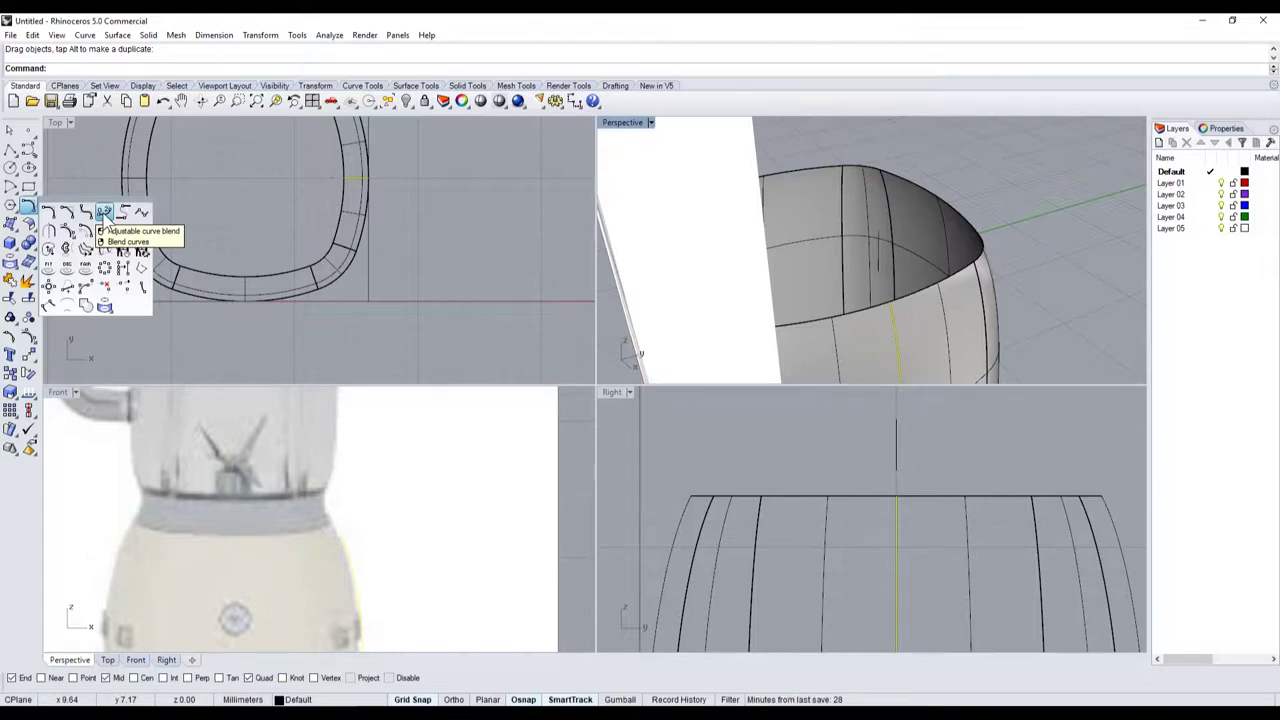
- Create an adjustable blend curve linking the cup's rim edge to the vertical line
{"action": "left_click", "coordinate": [105, 213]}
{"action": "left_click", "coordinate": [890, 305]}
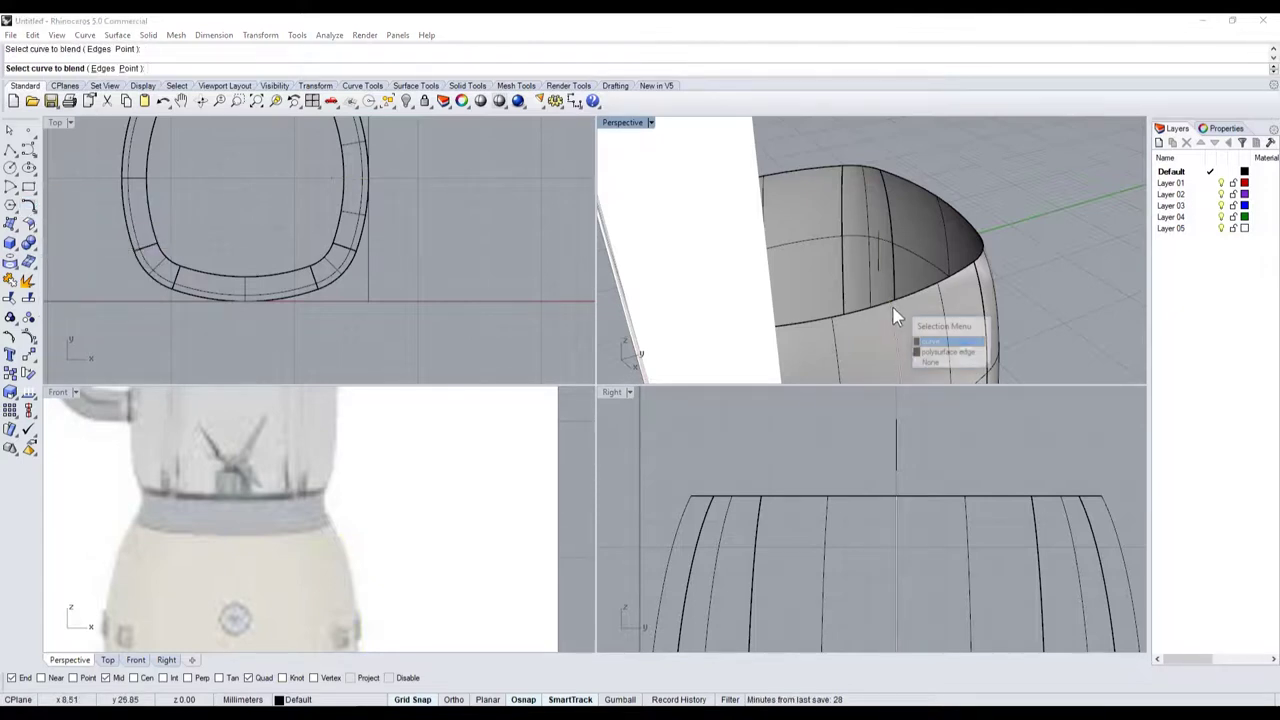
{"action": "left_click", "coordinate": [922, 340]}
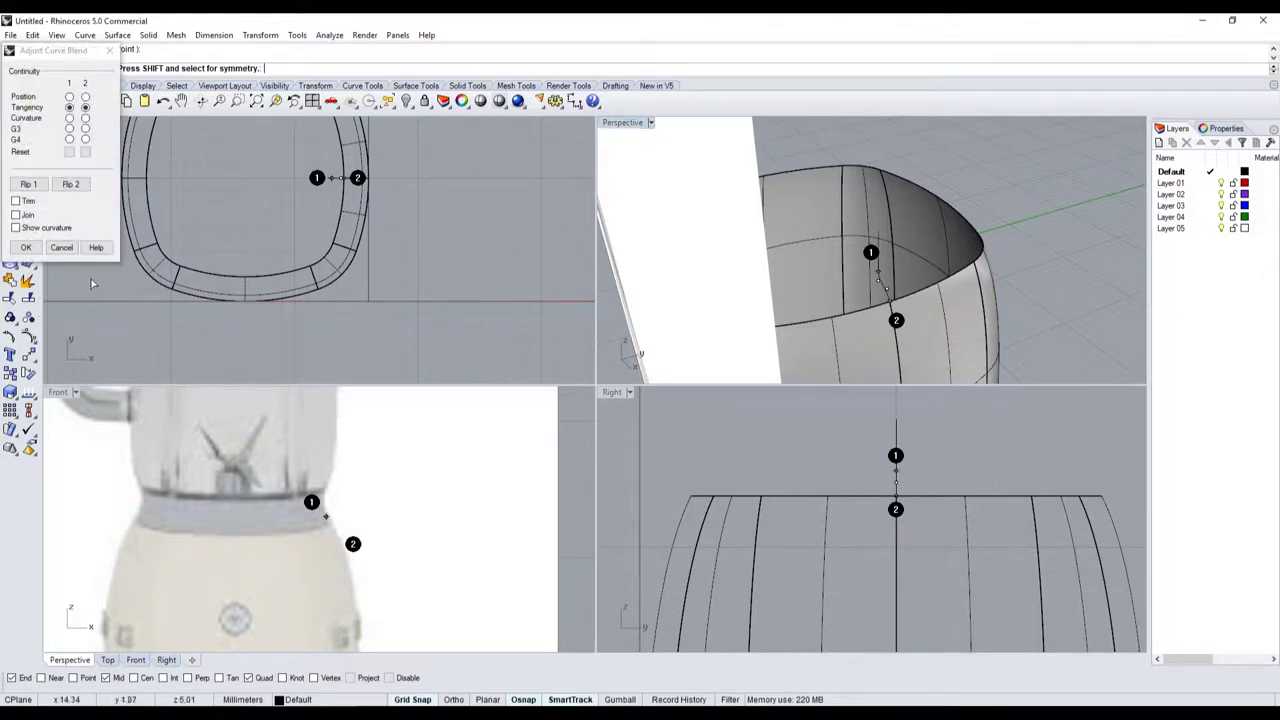
{"action": "left_click", "coordinate": [26, 247]}
{"action": "scroll", "coordinate": [930, 300], "scroll_direction": "up", "scroll_amount": 4}
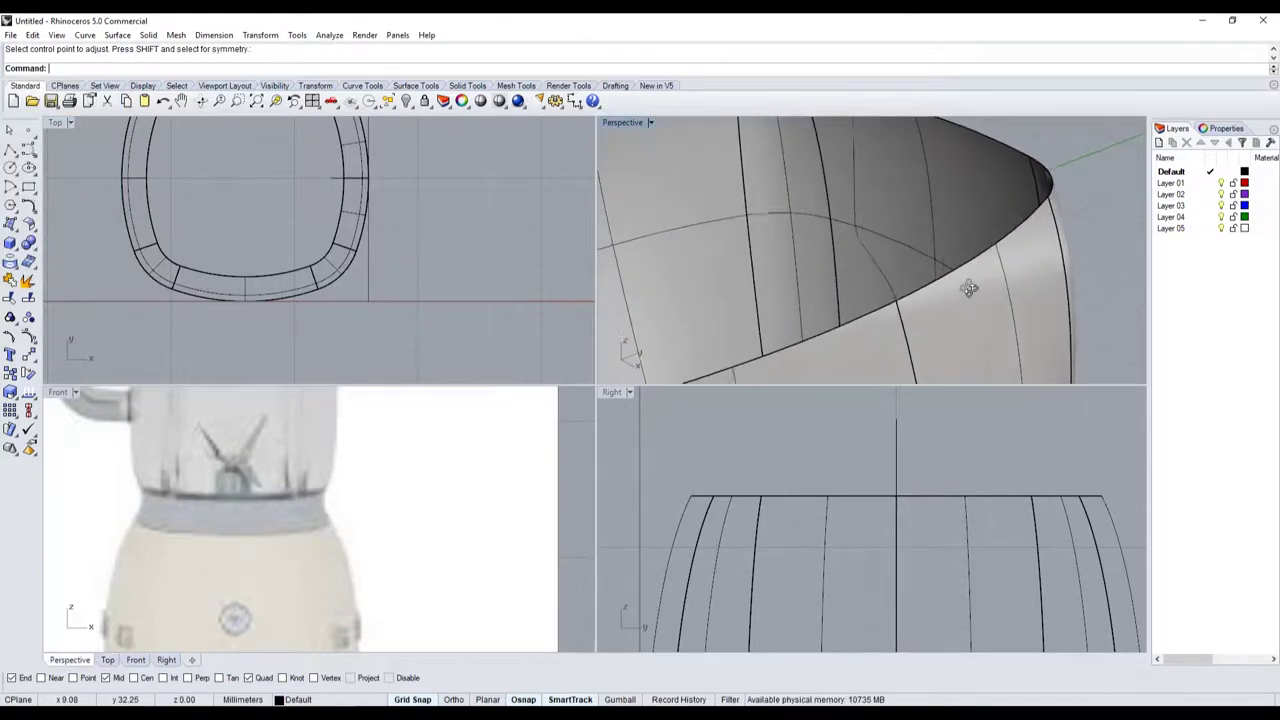
{"action": "scroll", "coordinate": [901, 249], "scroll_direction": "down", "scroll_amount": 5}
{"action": "right_click_drag", "start_coordinate": [830, 282], "coordinate": [849, 281]}
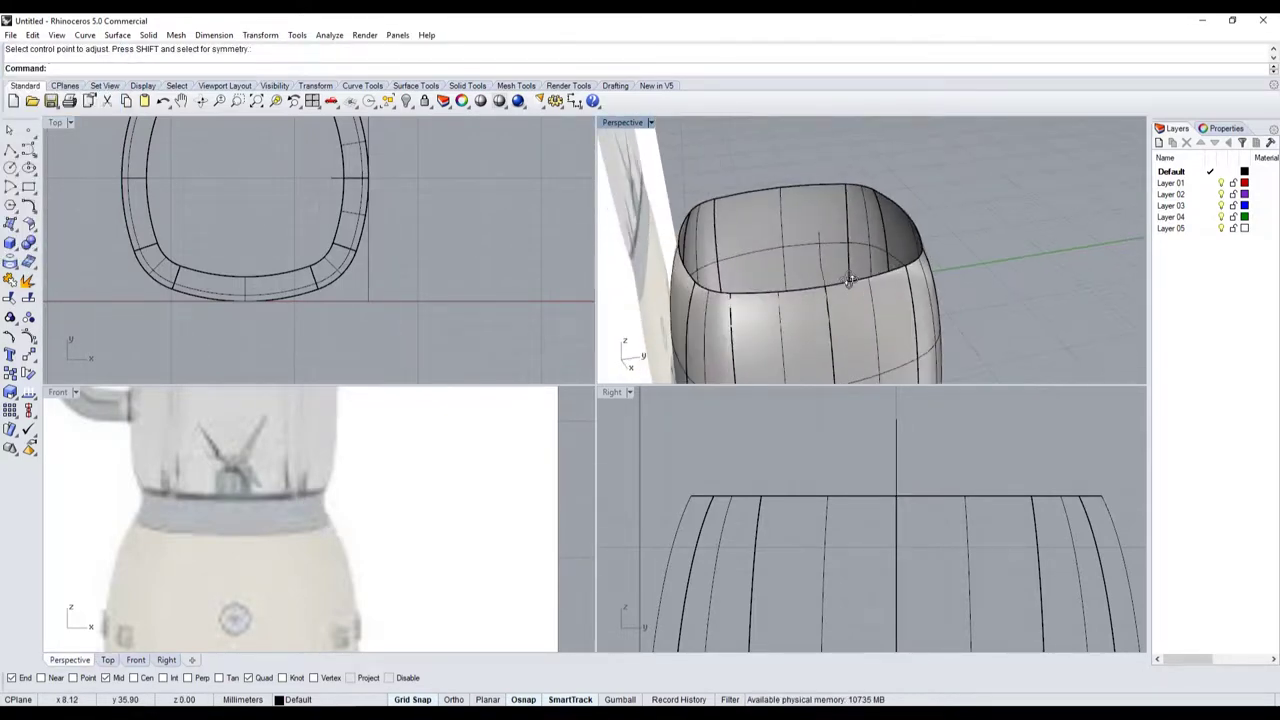
- Join the vertical line and the blend curve into a single open curve
{"action": "left_click", "coordinate": [826, 290]}
{"action": "scroll", "coordinate": [829, 300], "scroll_direction": "up", "scroll_amount": 3}
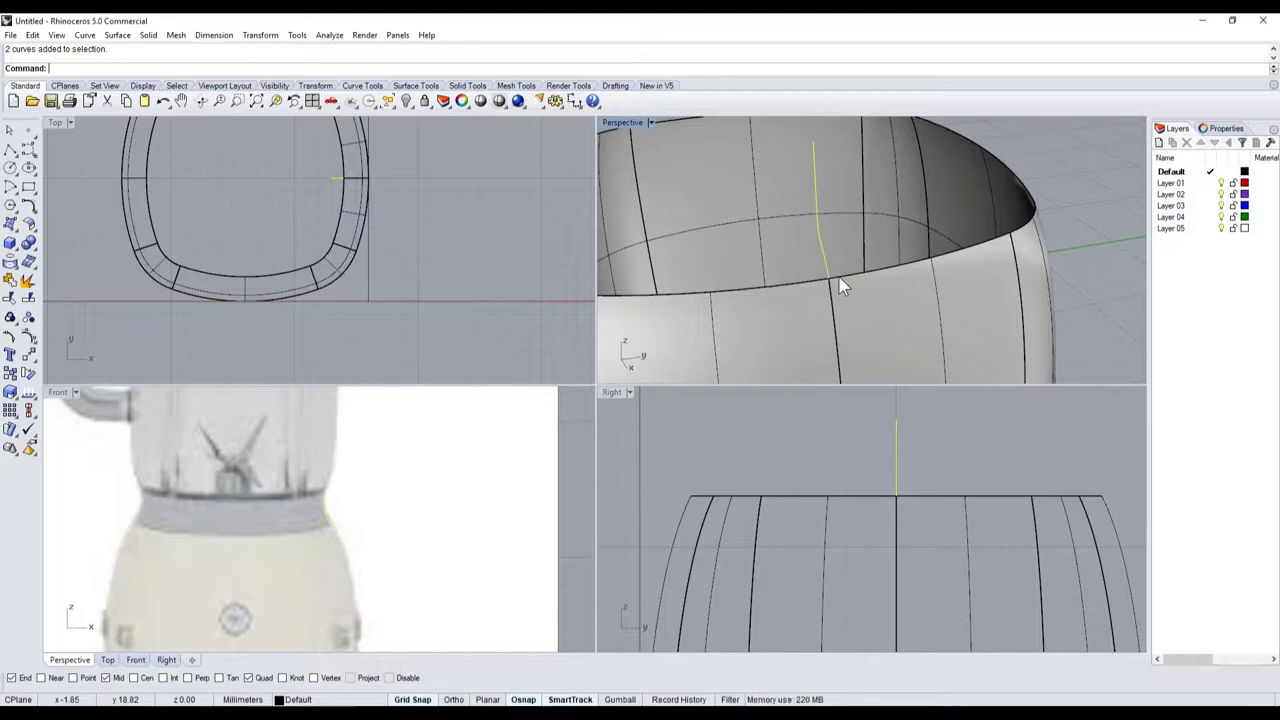
{"action": "scroll", "coordinate": [835, 290], "scroll_direction": "up", "scroll_amount": 2}
{"action": "mouse_move", "coordinate": [871, 269]}
{"action": "right_mouse_down"}
{"action": "mouse_move", "coordinate": [930, 273]}
{"action": "mouse_move", "coordinate": [812, 252]}
{"action": "right_mouse_up"}
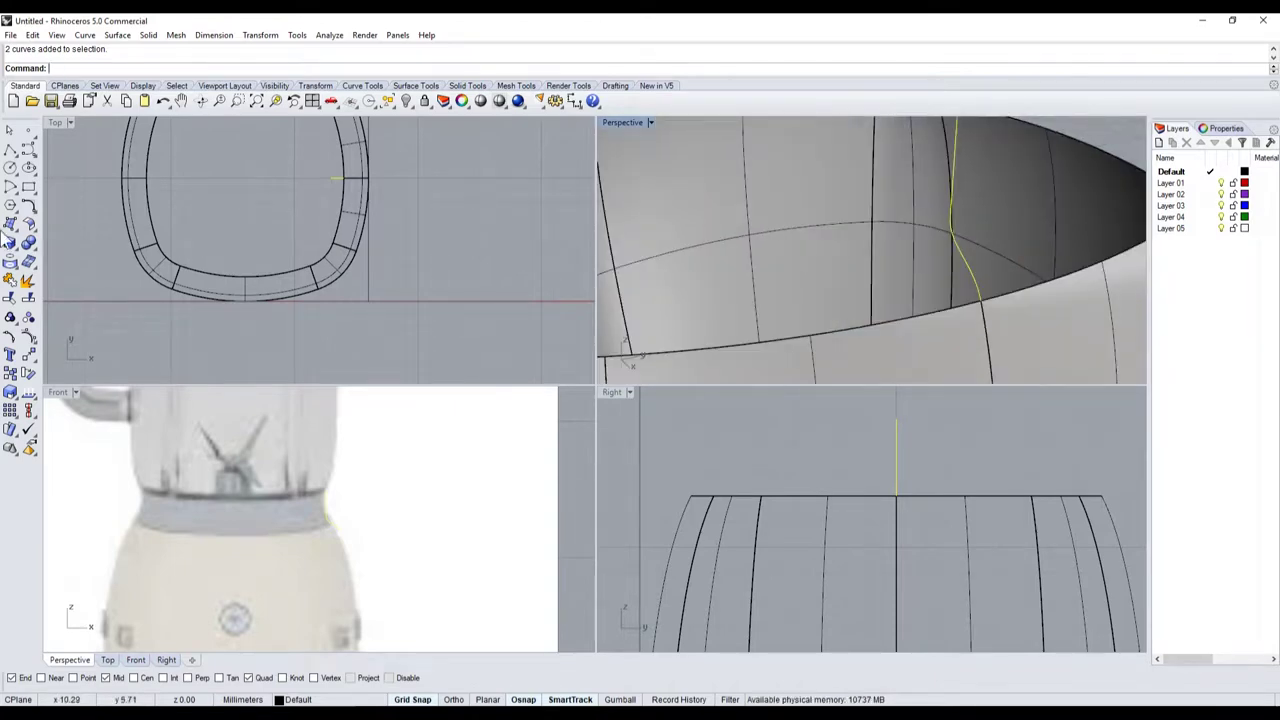
{"action": "left_click", "coordinate": [9, 283]}
- Sweep the joined profile along the body's loop curve using Sweep 1 Rail
{"action": "double_click", "coordinate": [614, 122]}
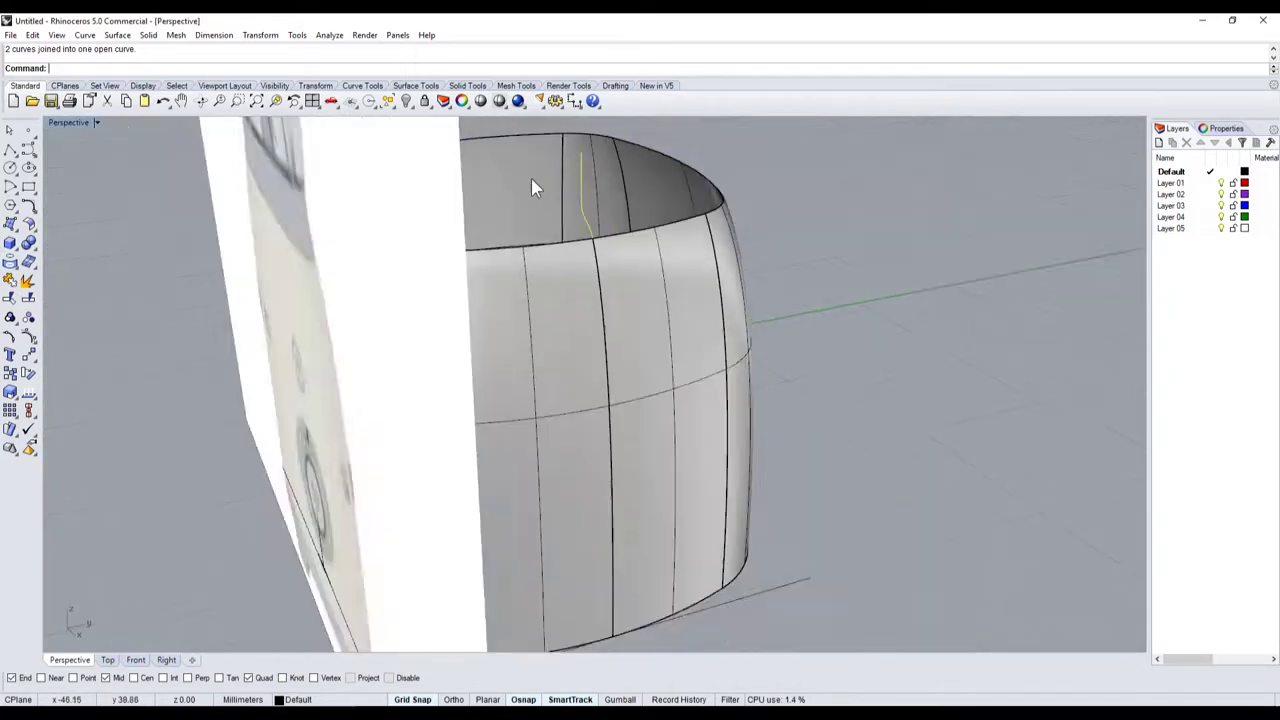
{"action": "scroll", "coordinate": [531, 180], "scroll_direction": "down", "scroll_amount": 5}
{"action": "left_click", "coordinate": [640, 343]}
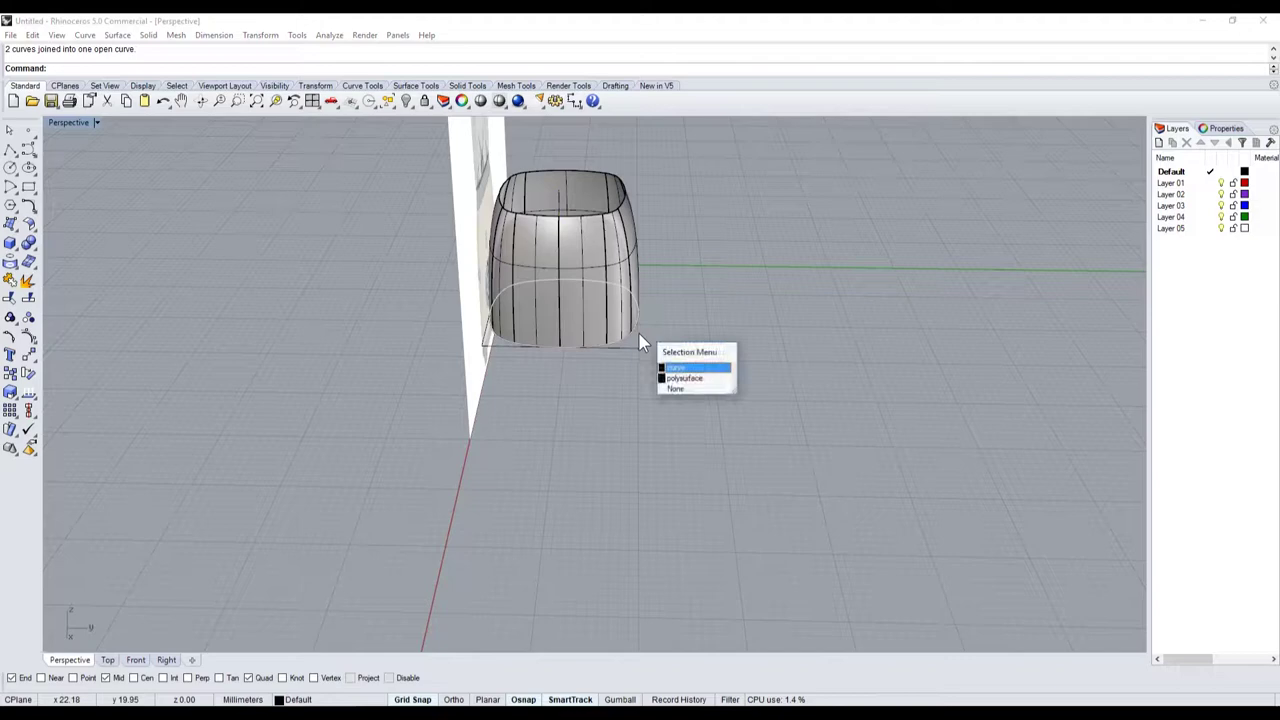
{"action": "left_click", "coordinate": [688, 368]}
{"action": "left_click", "coordinate": [12, 225]}
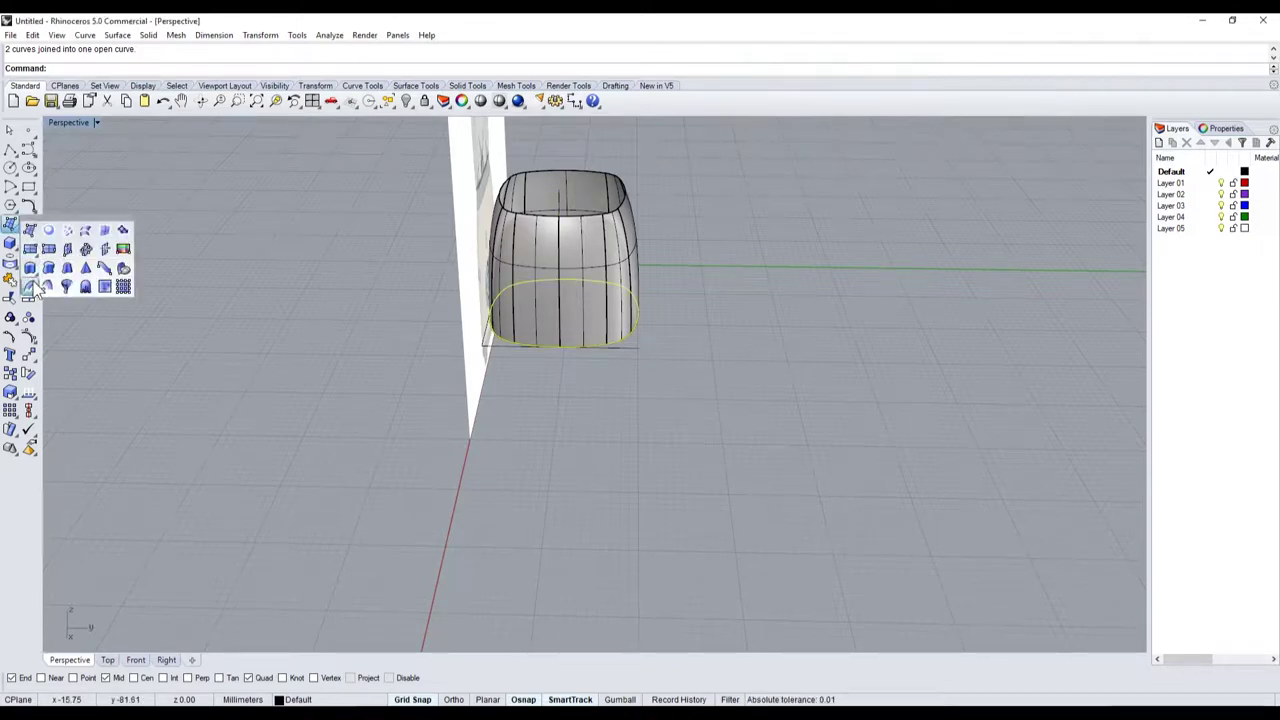
{"action": "left_click", "coordinate": [48, 268]}
{"action": "left_click", "coordinate": [566, 208]}
{"action": "key", "text": "Return"}
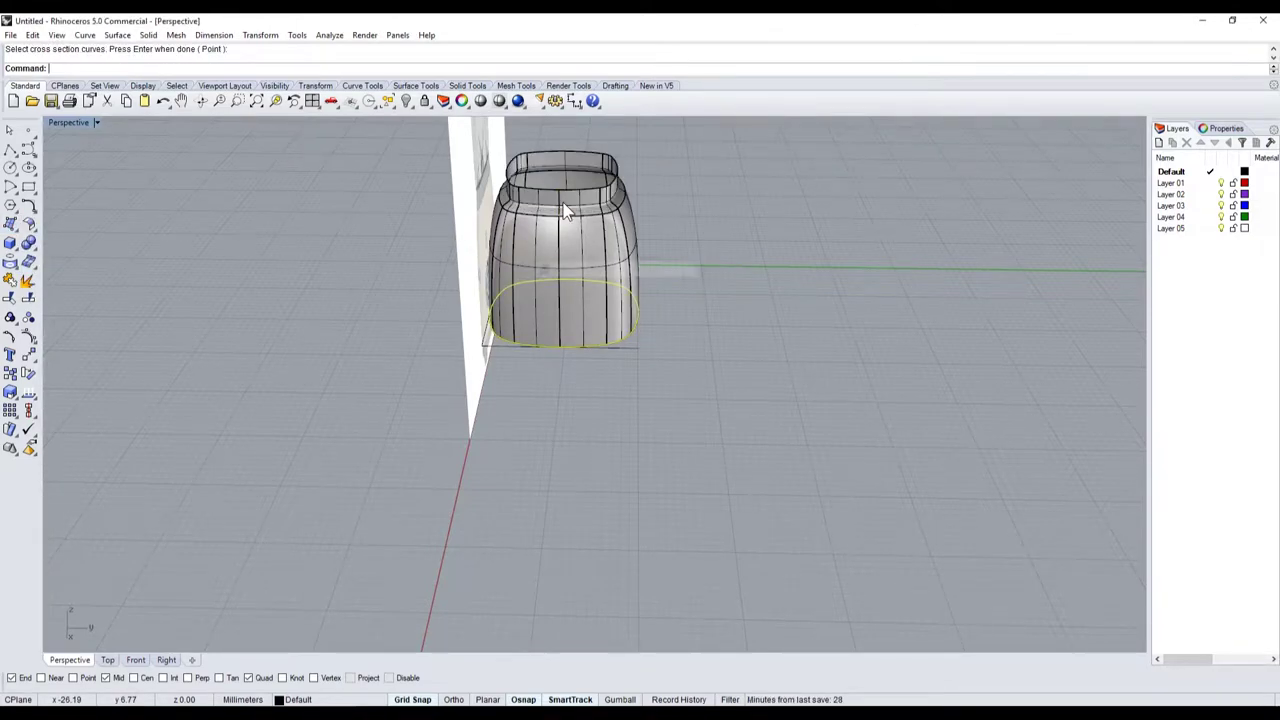
- Inspect the new neck lip in shaded display and select the swept surface
{"action": "mouse_move", "coordinate": [566, 208]}
{"action": "right_mouse_down"}
{"action": "mouse_move", "coordinate": [543, 180]}
{"action": "mouse_move", "coordinate": [505, 235]}
{"action": "right_mouse_up"}
{"action": "scroll", "coordinate": [543, 180], "scroll_direction": "up", "scroll_amount": 5}
{"action": "left_click", "coordinate": [498, 101]}
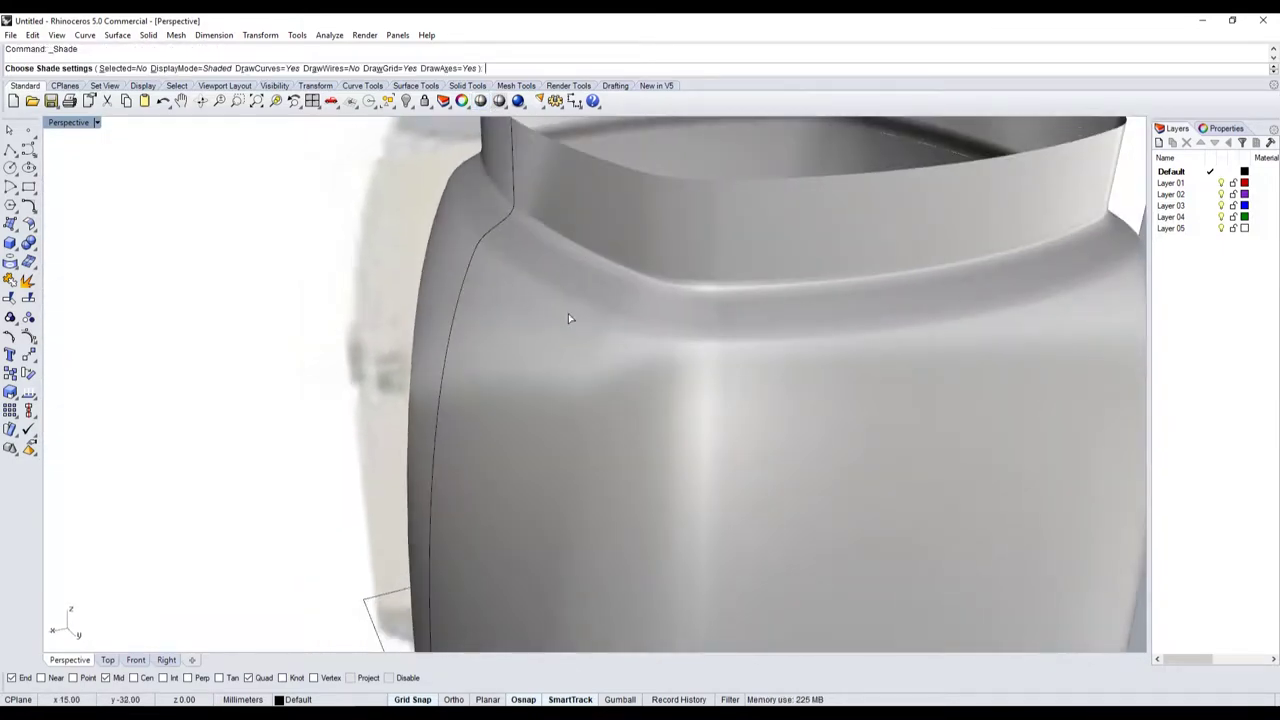
{"action": "scroll", "coordinate": [331, 319], "scroll_direction": "down", "scroll_amount": 3}
{"action": "mouse_move", "coordinate": [311, 314]}
{"action": "right_mouse_down"}
{"action": "mouse_move", "coordinate": [576, 301]}
{"action": "mouse_move", "coordinate": [558, 360]}
{"action": "mouse_move", "coordinate": [591, 343]}
{"action": "mouse_move", "coordinate": [612, 362]}
{"action": "right_mouse_up"}
{"action": "left_click", "coordinate": [558, 360]}
- Delete the swept neck, show the profile's control points, and lock the reference picture aside
{"action": "key", "text": "Delete"}
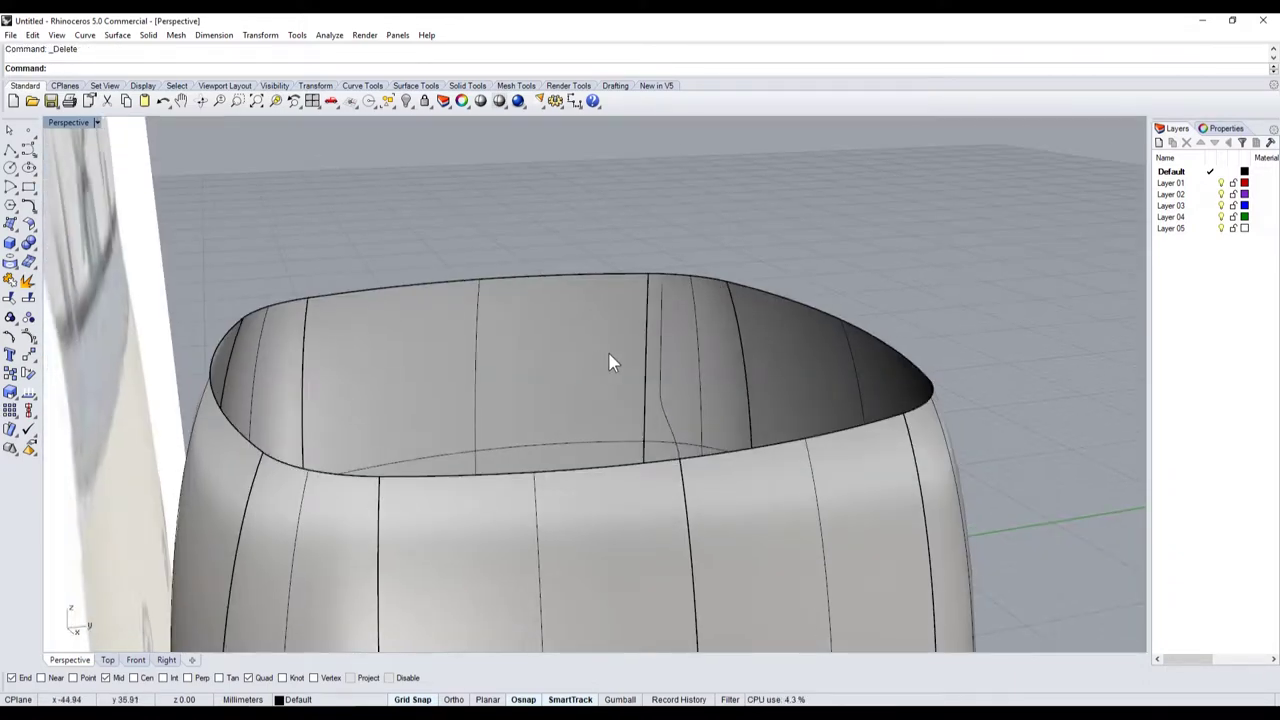
{"action": "left_click", "coordinate": [662, 379]}
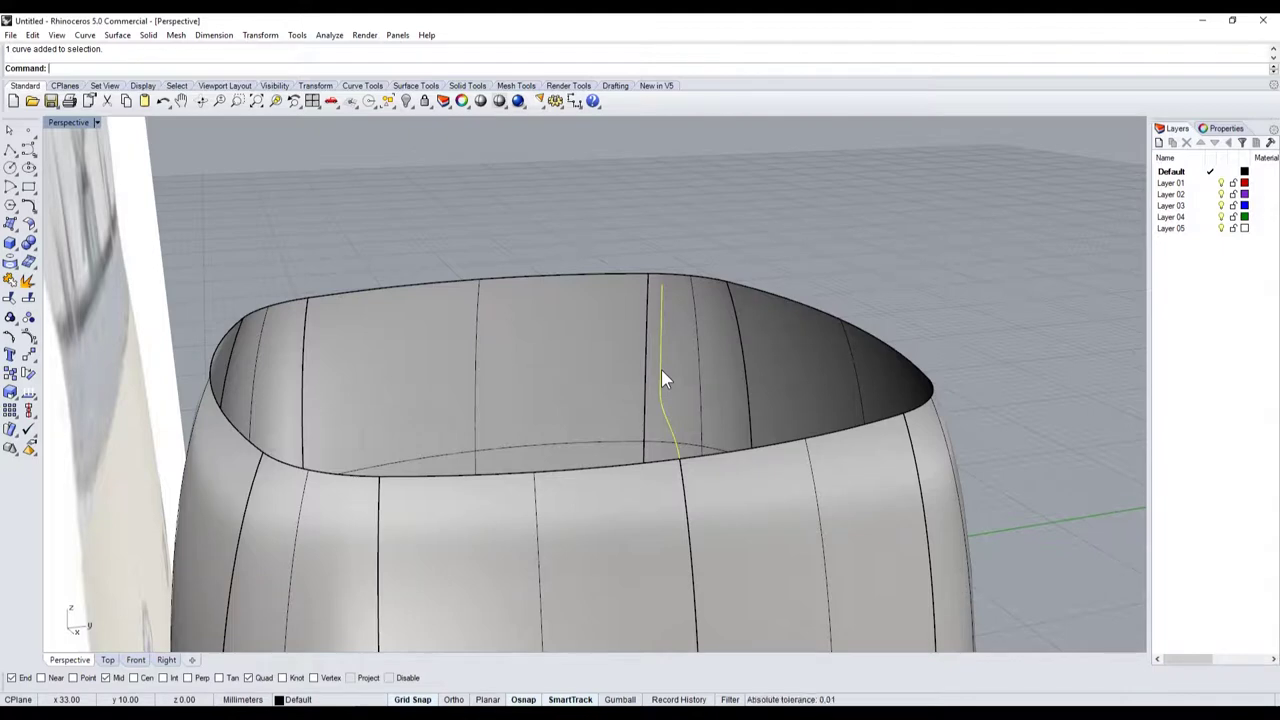
{"action": "key", "text": "F10"}
{"action": "double_click", "coordinate": [80, 121]}
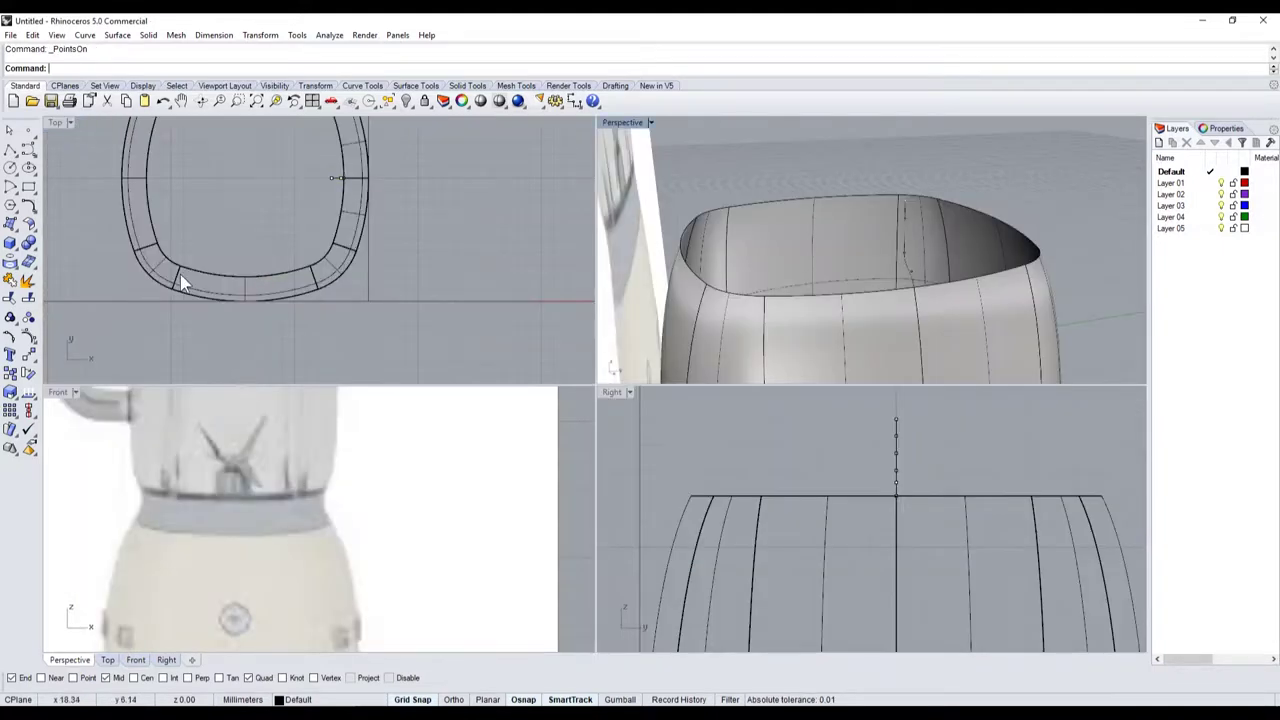
{"action": "scroll", "coordinate": [390, 485], "scroll_direction": "down", "scroll_amount": 4}
{"action": "scroll", "coordinate": [382, 483], "scroll_direction": "up", "scroll_amount": 5}
{"action": "scroll", "coordinate": [300, 475], "scroll_direction": "up", "scroll_amount": 2}
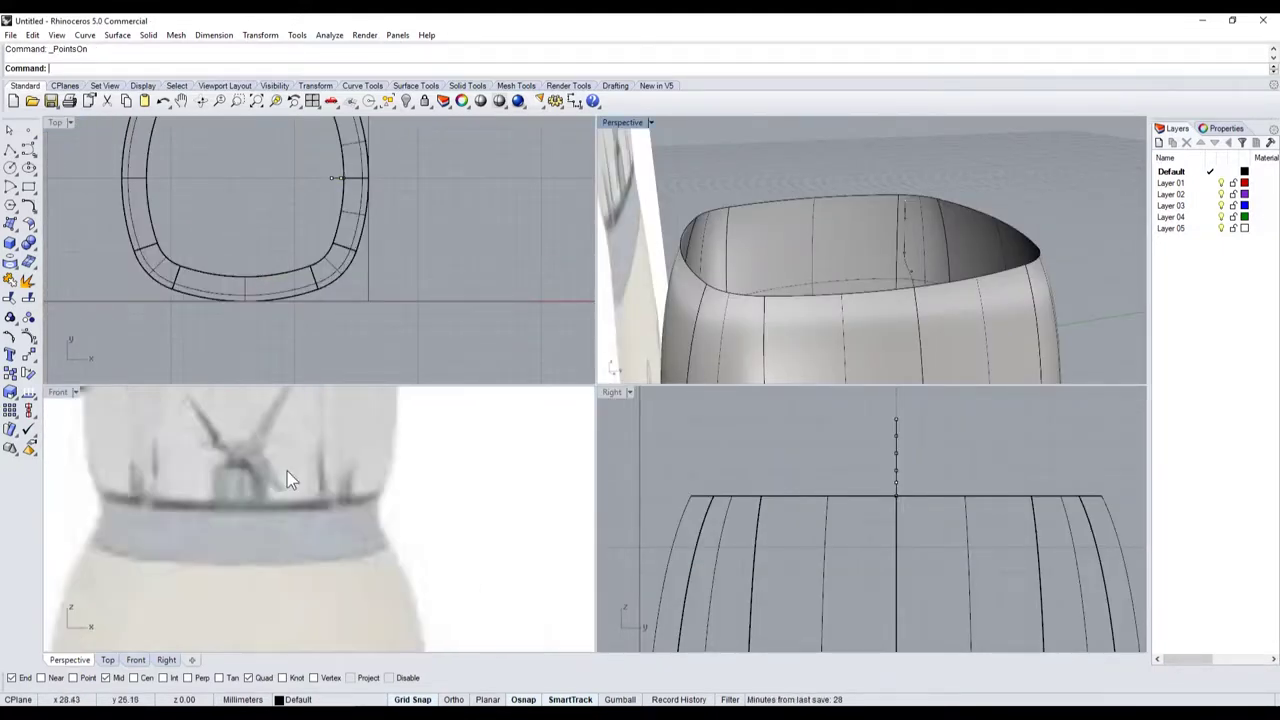
{"action": "scroll", "coordinate": [301, 469], "scroll_direction": "down", "scroll_amount": 1}
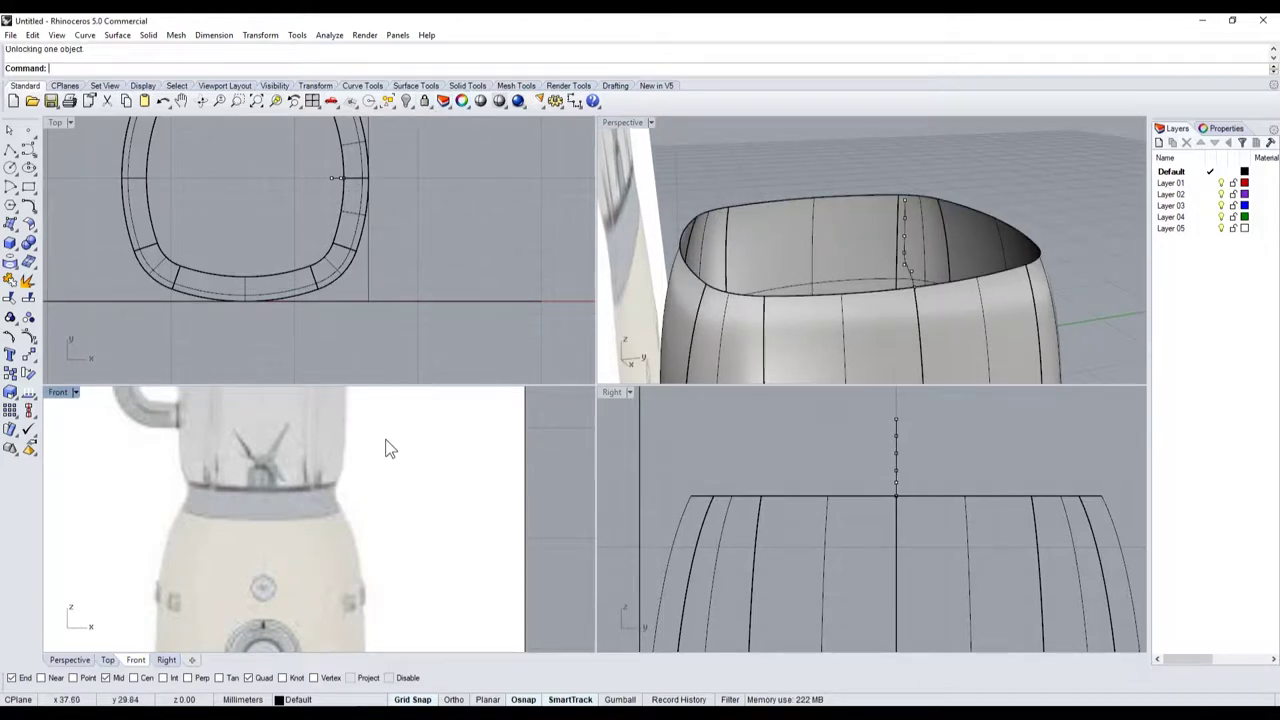
{"action": "scroll", "coordinate": [395, 460], "scroll_direction": "down", "scroll_amount": 5}
{"action": "left_click_drag", "start_coordinate": [409, 478], "coordinate": [265, 487]}
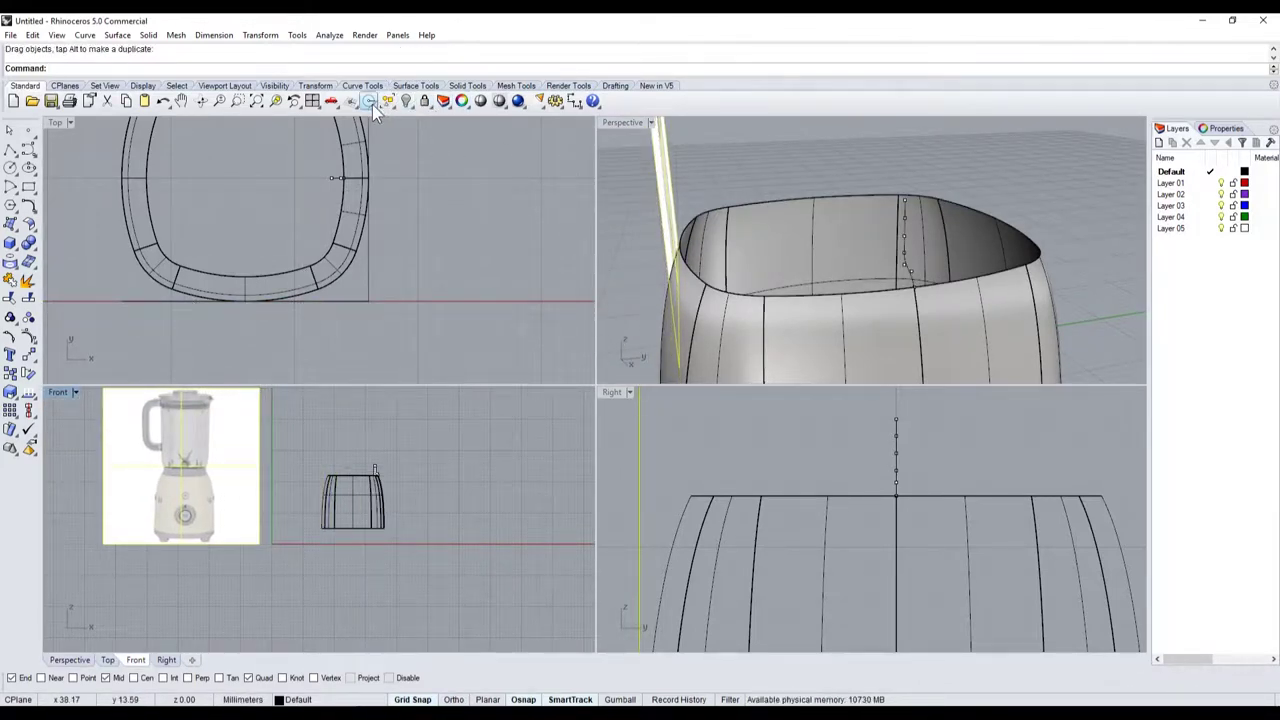
{"action": "left_click", "coordinate": [424, 101]}
- Drag the profile's upper control points outward to the right in the Front view
{"action": "scroll", "coordinate": [363, 546], "scroll_direction": "up", "scroll_amount": 3}
{"action": "scroll", "coordinate": [363, 546], "scroll_direction": "down", "scroll_amount": 1}
{"action": "scroll", "coordinate": [363, 546], "scroll_direction": "up", "scroll_amount": 2}
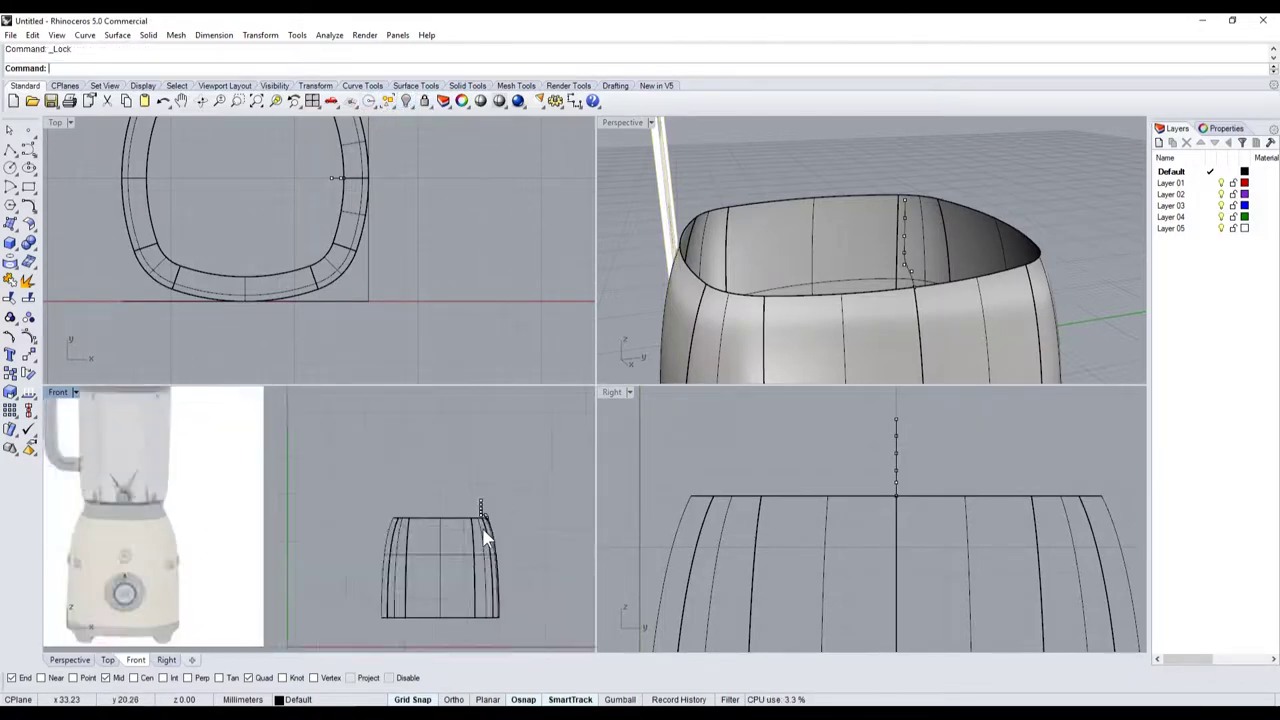
{"action": "scroll", "coordinate": [500, 483], "scroll_direction": "up", "scroll_amount": 3}
{"action": "scroll", "coordinate": [415, 497], "scroll_direction": "up", "scroll_amount": 2}
{"action": "scroll", "coordinate": [418, 555], "scroll_direction": "down", "scroll_amount": 2}
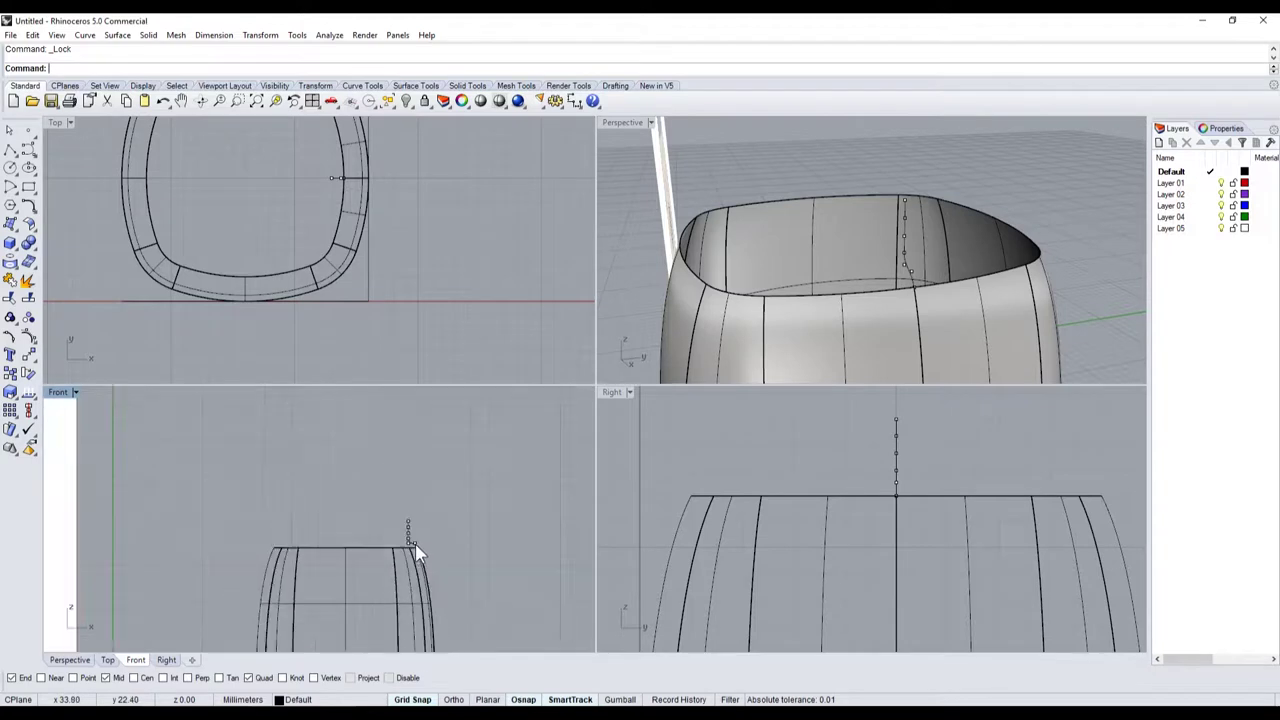
{"action": "scroll", "coordinate": [415, 544], "scroll_direction": "down", "scroll_amount": 2}
{"action": "scroll", "coordinate": [415, 544], "scroll_direction": "up", "scroll_amount": 2}
{"action": "scroll", "coordinate": [415, 544], "scroll_direction": "up", "scroll_amount": 2}
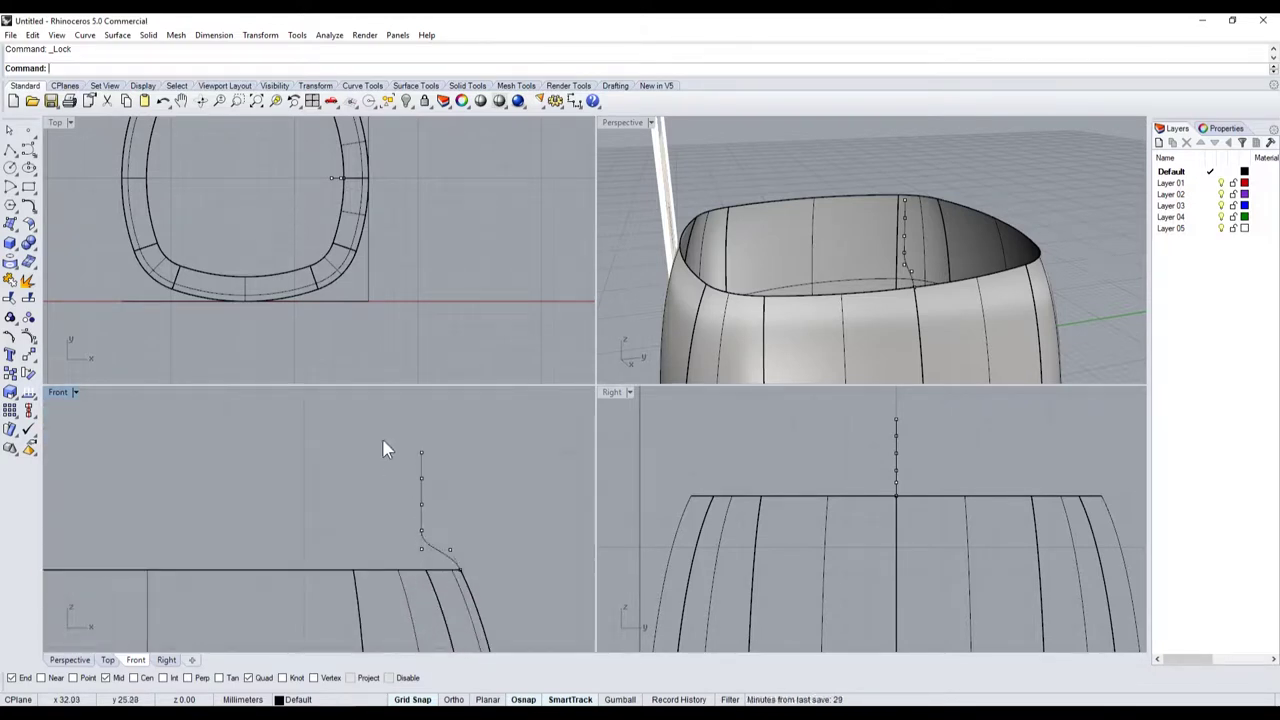
{"action": "left_click_drag", "start_coordinate": [381, 434], "coordinate": [424, 558]}
{"action": "scroll", "coordinate": [465, 555], "scroll_direction": "up", "scroll_amount": 1}
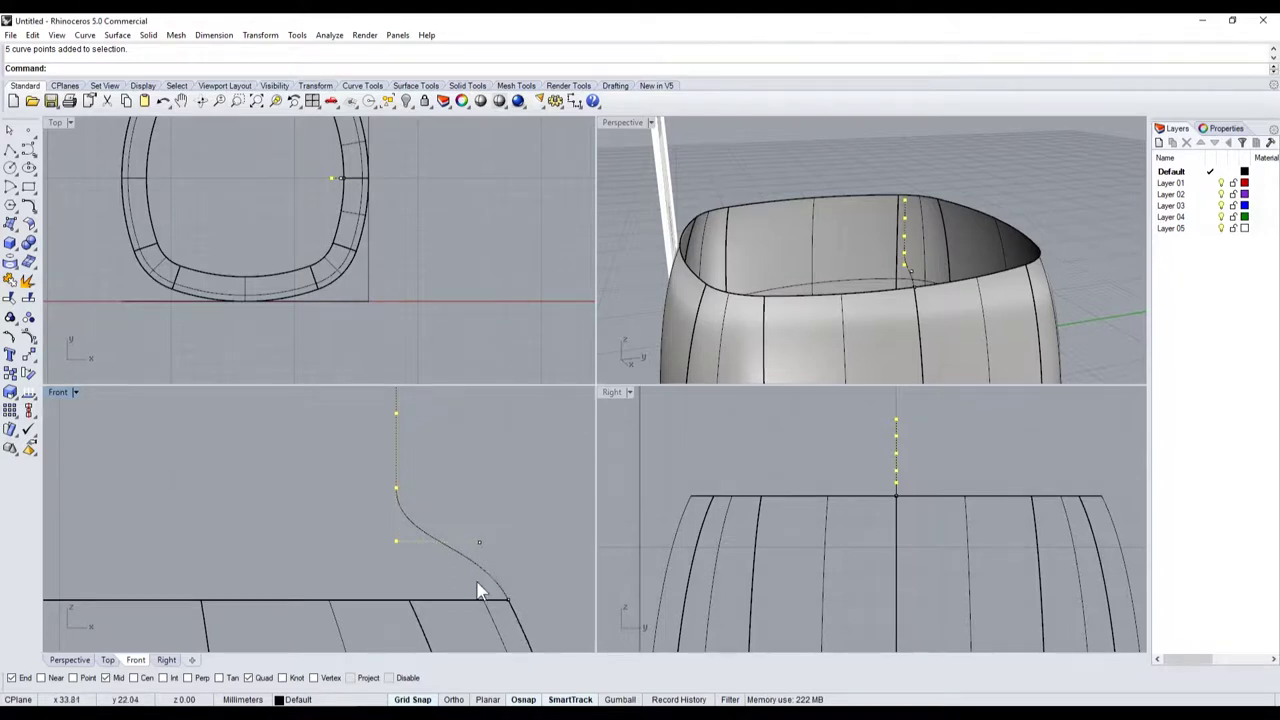
{"action": "right_click_drag", "start_coordinate": [458, 540], "coordinate": [440, 582]}
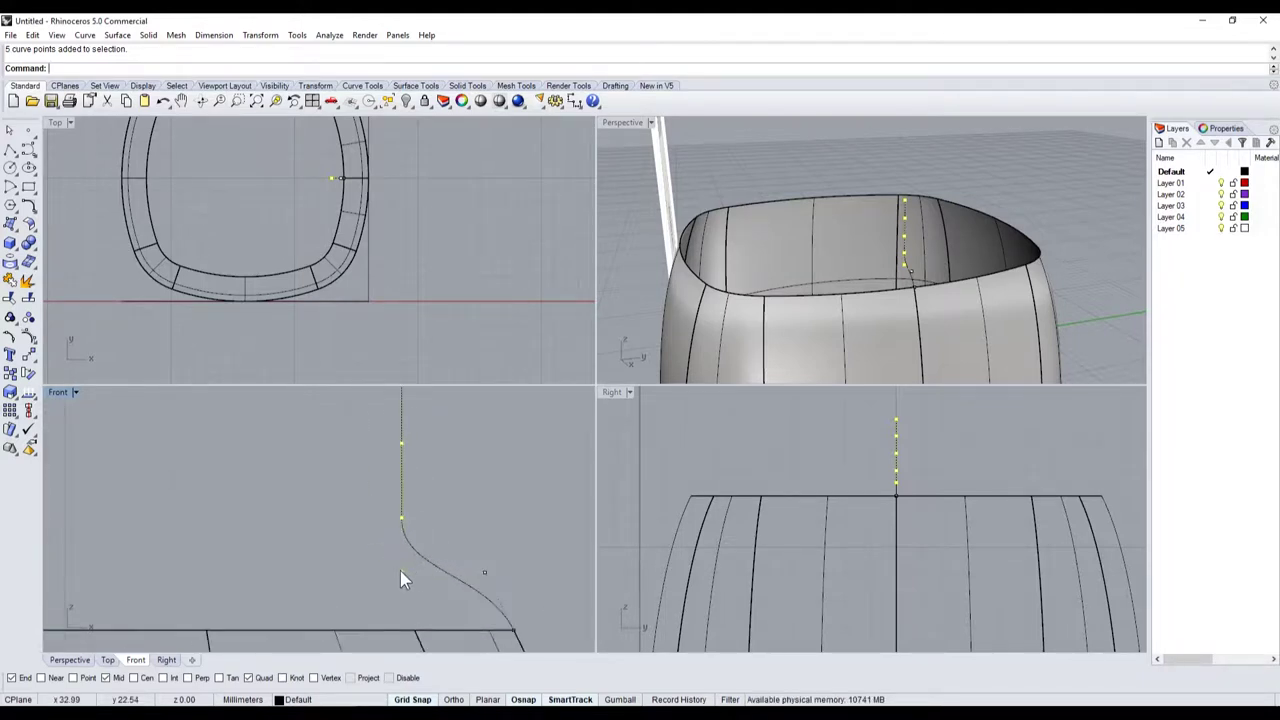
{"action": "left_click_drag", "start_coordinate": [401, 518], "coordinate": [457, 518]}
- Select the curve's lowest control points, then the reshaped lip profile curve
{"action": "scroll", "coordinate": [440, 565], "scroll_direction": "down", "scroll_amount": 1}
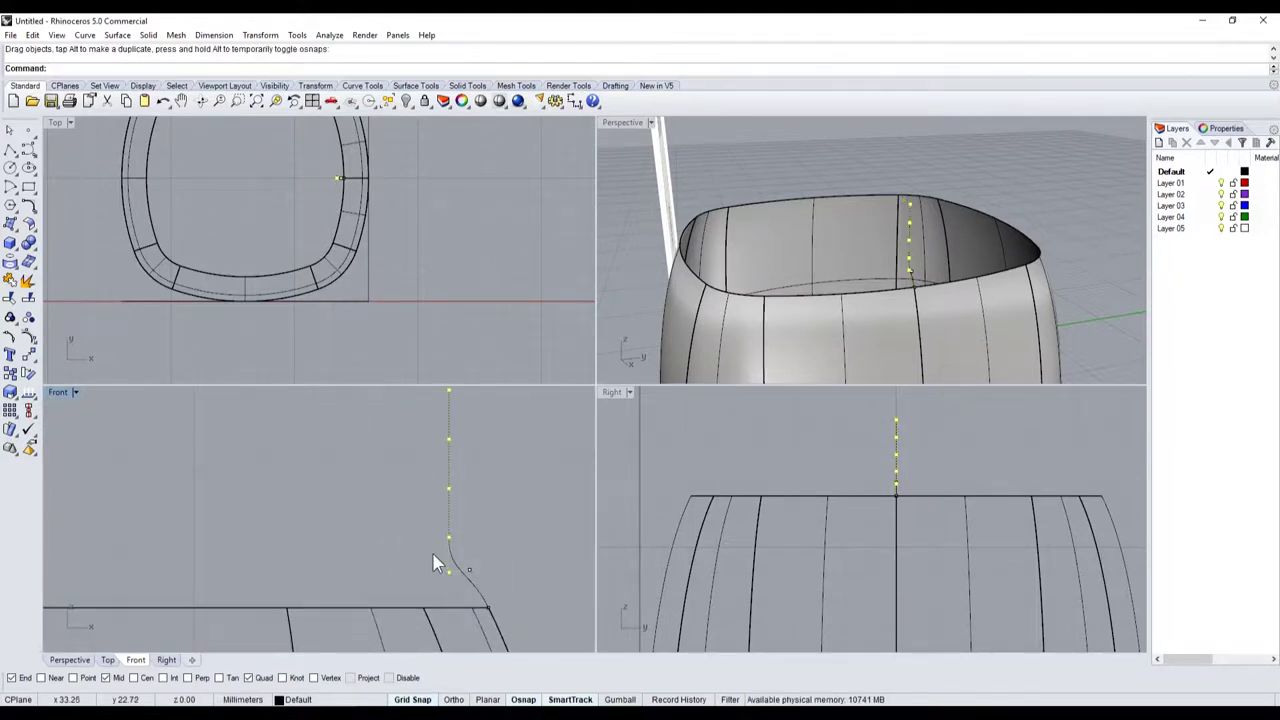
{"action": "scroll", "coordinate": [432, 556], "scroll_direction": "down", "scroll_amount": 2}
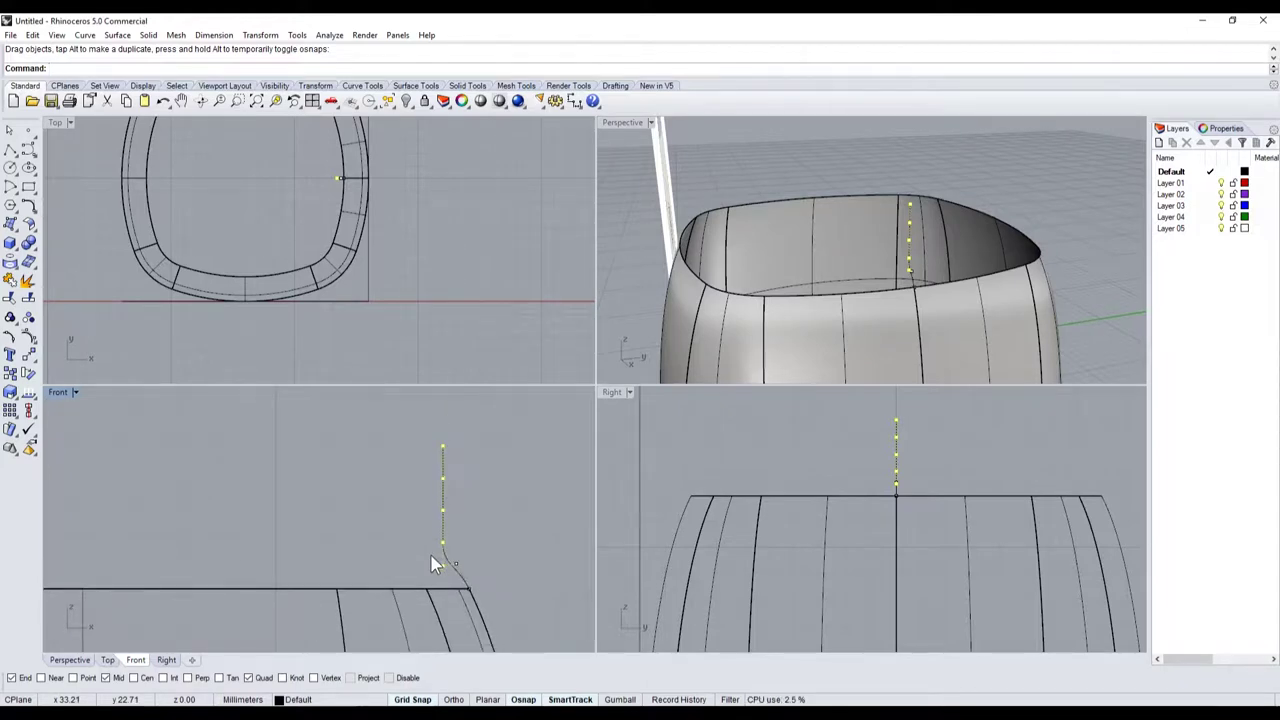
{"action": "left_click_drag", "start_coordinate": [462, 576], "coordinate": [434, 540]}
{"action": "left_click", "coordinate": [462, 585]}
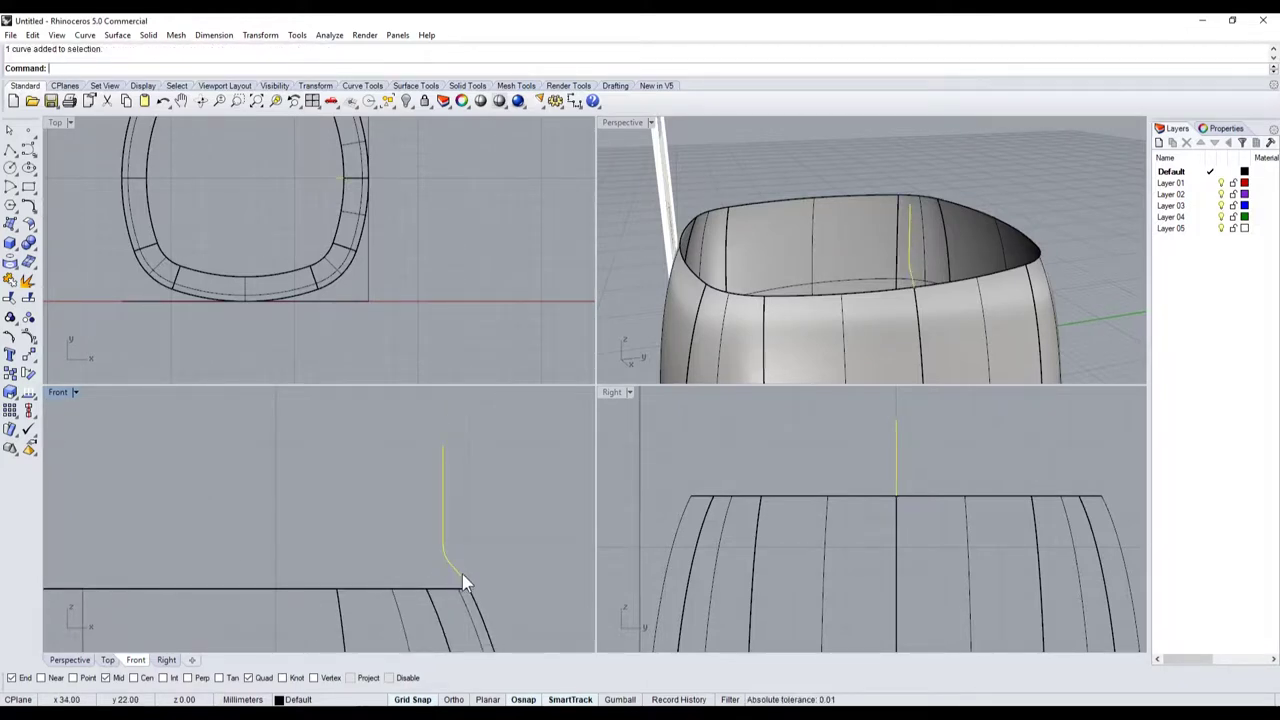
{"action": "scroll", "coordinate": [785, 204], "scroll_direction": "down", "scroll_amount": 3}
{"action": "right_click_drag", "start_coordinate": [785, 204], "coordinate": [812, 209]}
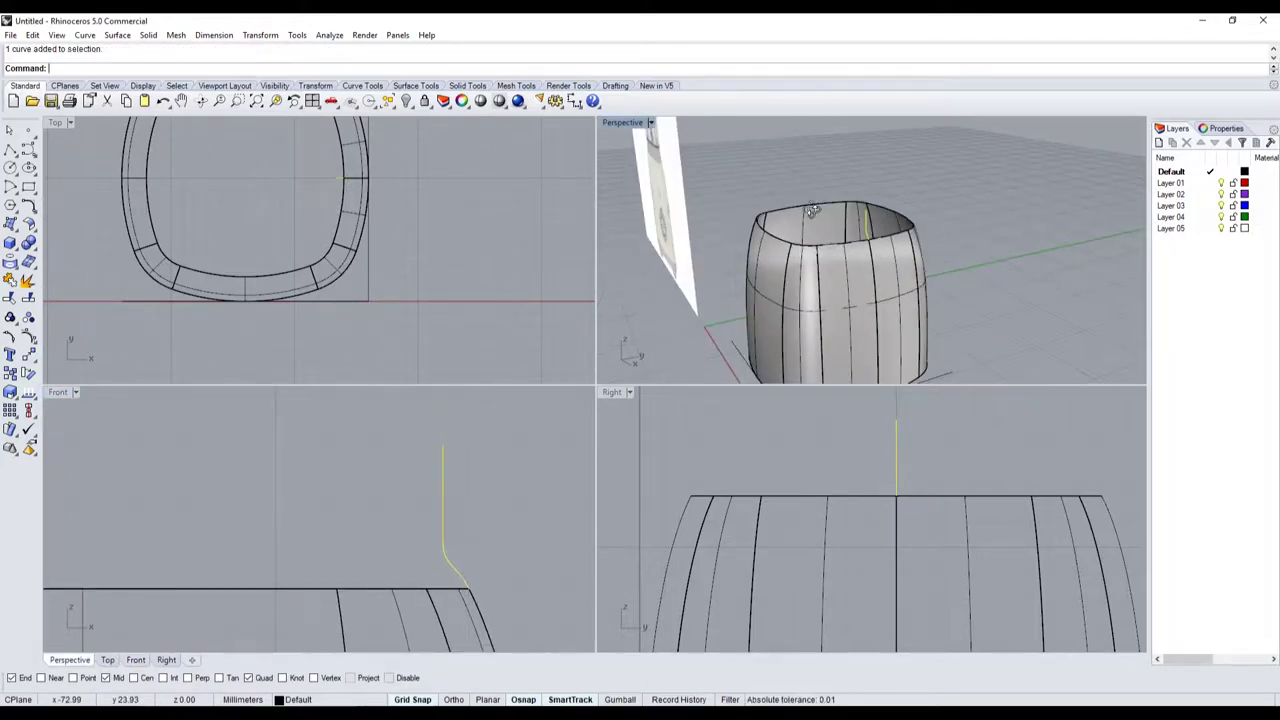
- Offset the barrel body surface as a solid at distance 1 to give it wall thickness
{"action": "left_click", "coordinate": [770, 258]}
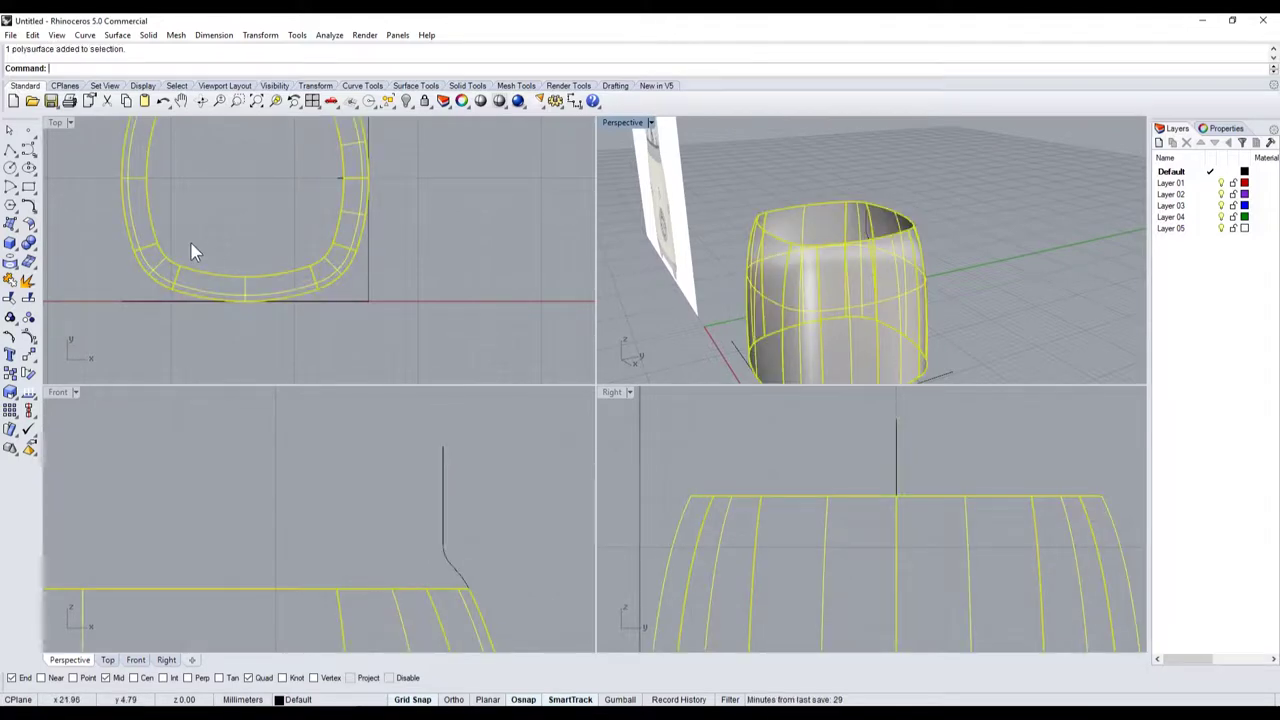
{"action": "left_click", "coordinate": [34, 228]}
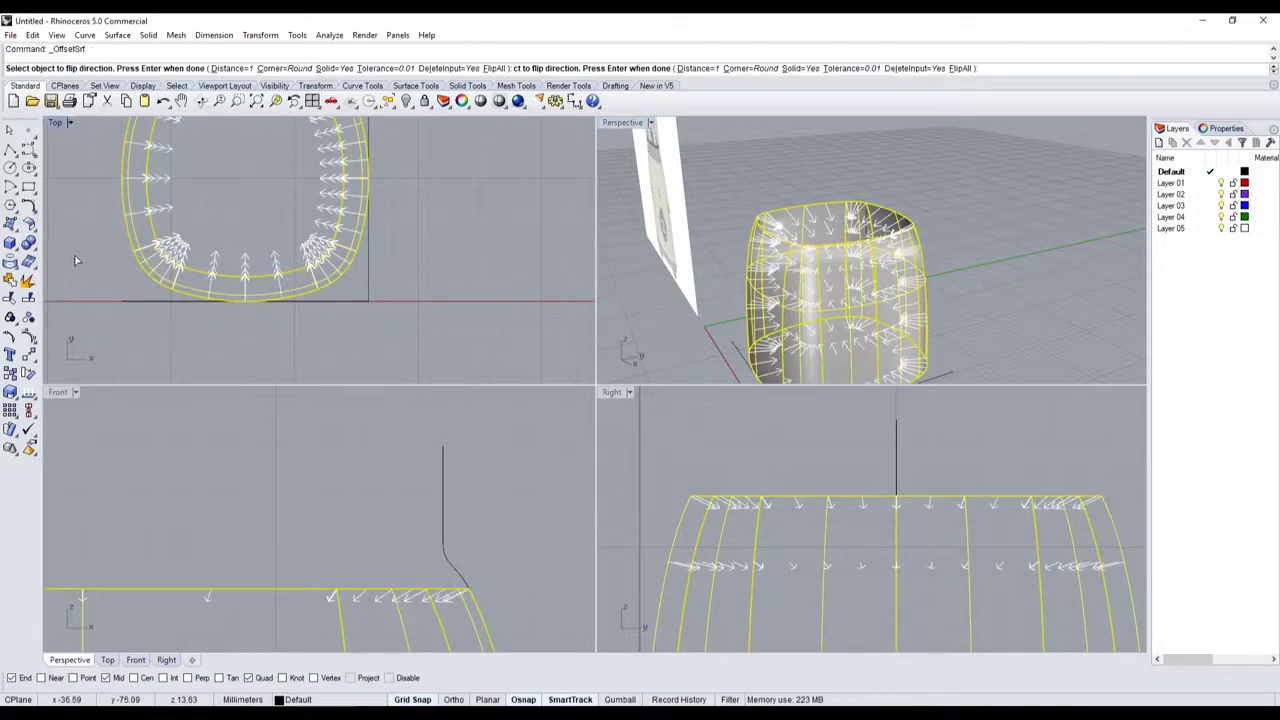
{"action": "left_click", "coordinate": [68, 250]}
{"action": "scroll", "coordinate": [882, 278], "scroll_direction": "up", "scroll_amount": 3}
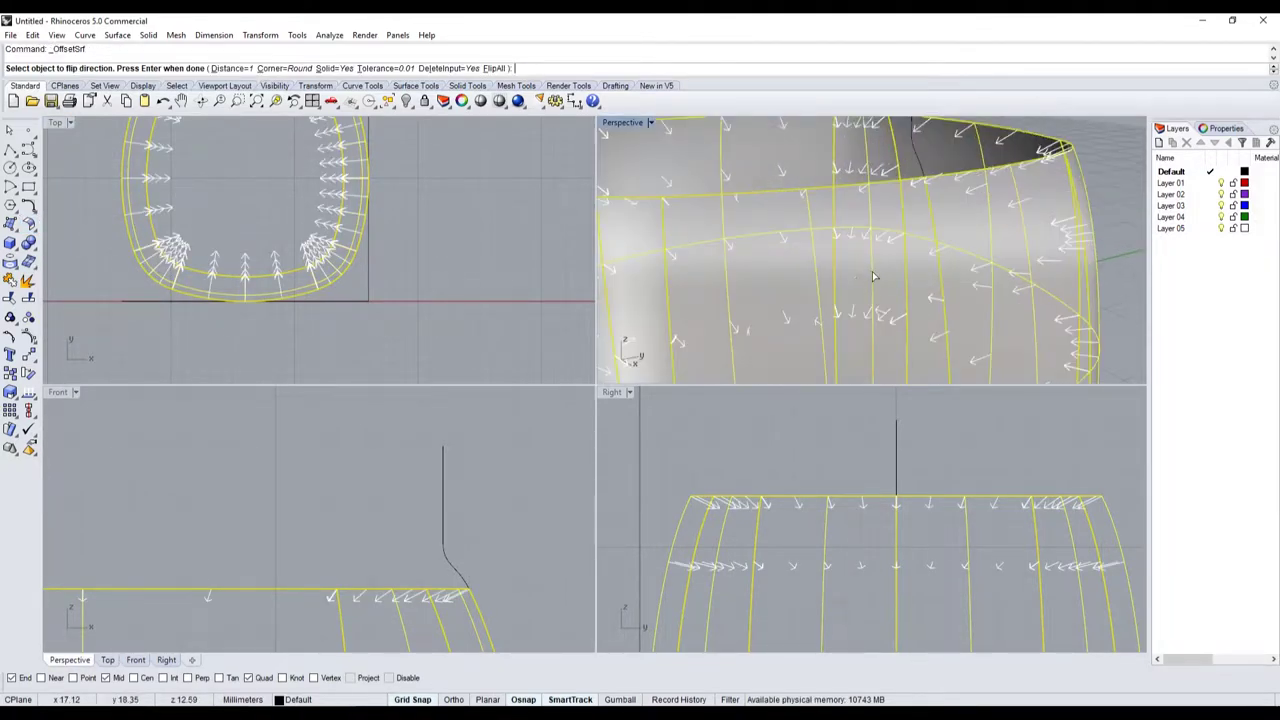
{"action": "scroll", "coordinate": [878, 276], "scroll_direction": "down", "scroll_amount": 1}
{"action": "scroll", "coordinate": [878, 276], "scroll_direction": "down", "scroll_amount": 2}
{"action": "left_click", "coordinate": [478, 153]}
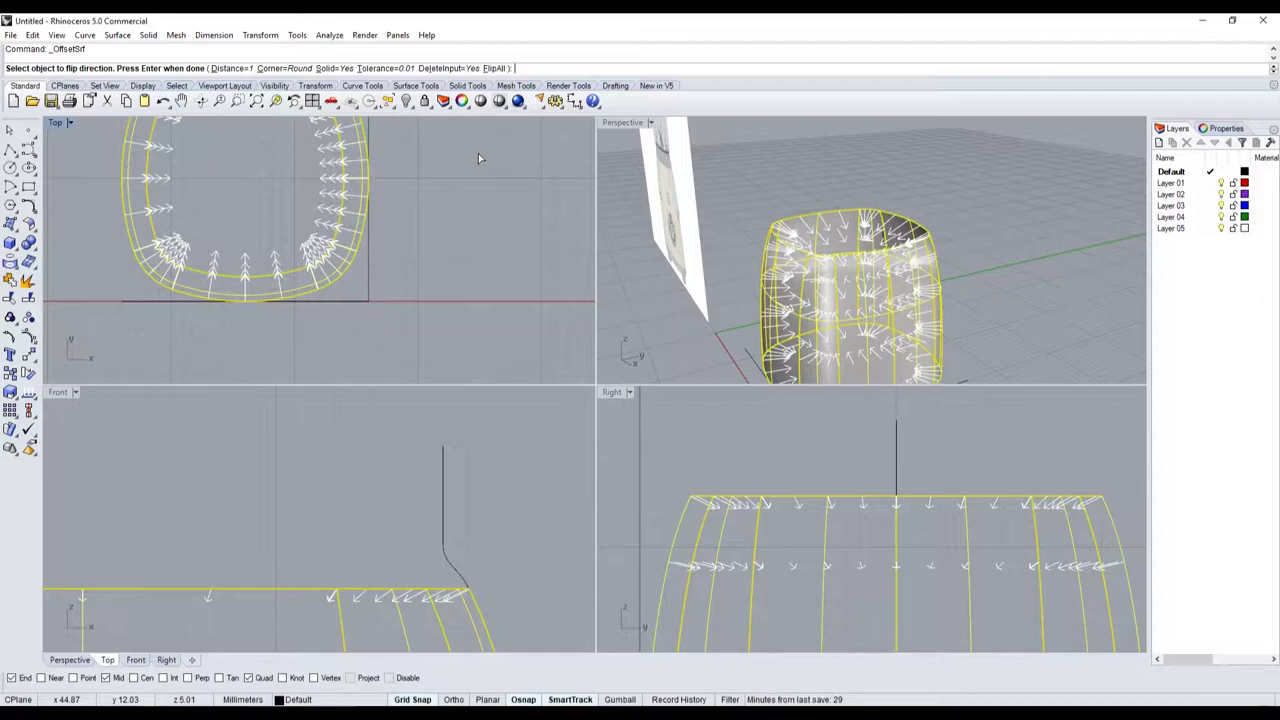
{"action": "key", "text": "Return"}
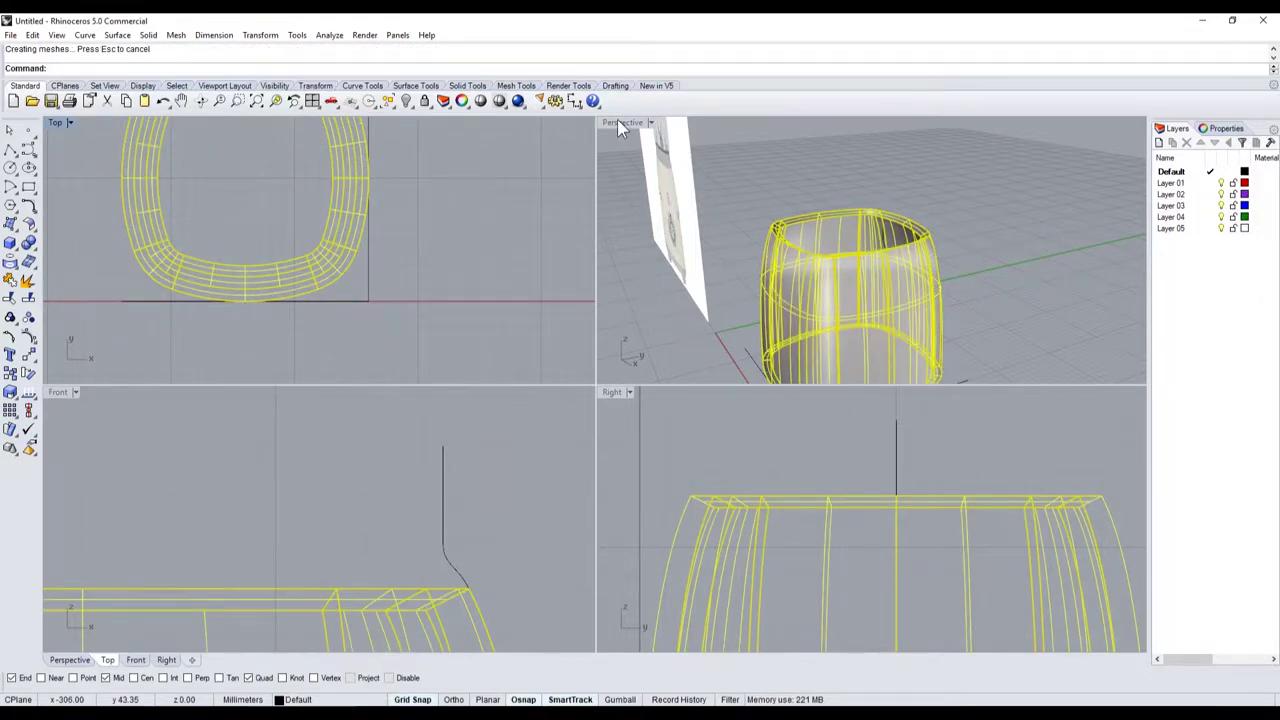
- Maximize the Perspective view and undo the first solid shell offset
{"action": "double_click", "coordinate": [620, 122]}
{"action": "scroll", "coordinate": [467, 182], "scroll_direction": "up", "scroll_amount": 3}
{"action": "scroll", "coordinate": [498, 310], "scroll_direction": "up", "scroll_amount": 5}
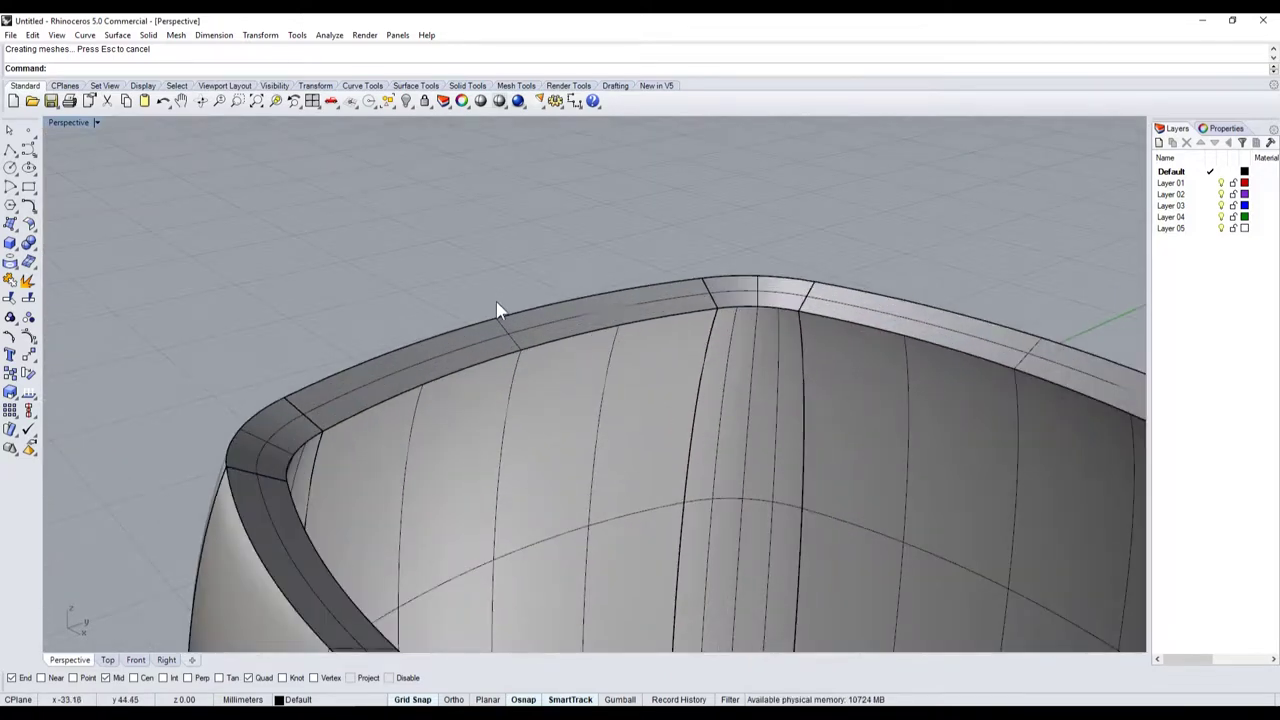
{"action": "scroll", "coordinate": [498, 310], "scroll_direction": "down", "scroll_amount": 2}
{"action": "scroll", "coordinate": [520, 311], "scroll_direction": "down", "scroll_amount": 5}
{"action": "scroll", "coordinate": [557, 334], "scroll_direction": "up", "scroll_amount": 4}
{"action": "scroll", "coordinate": [571, 363], "scroll_direction": "down", "scroll_amount": 4}
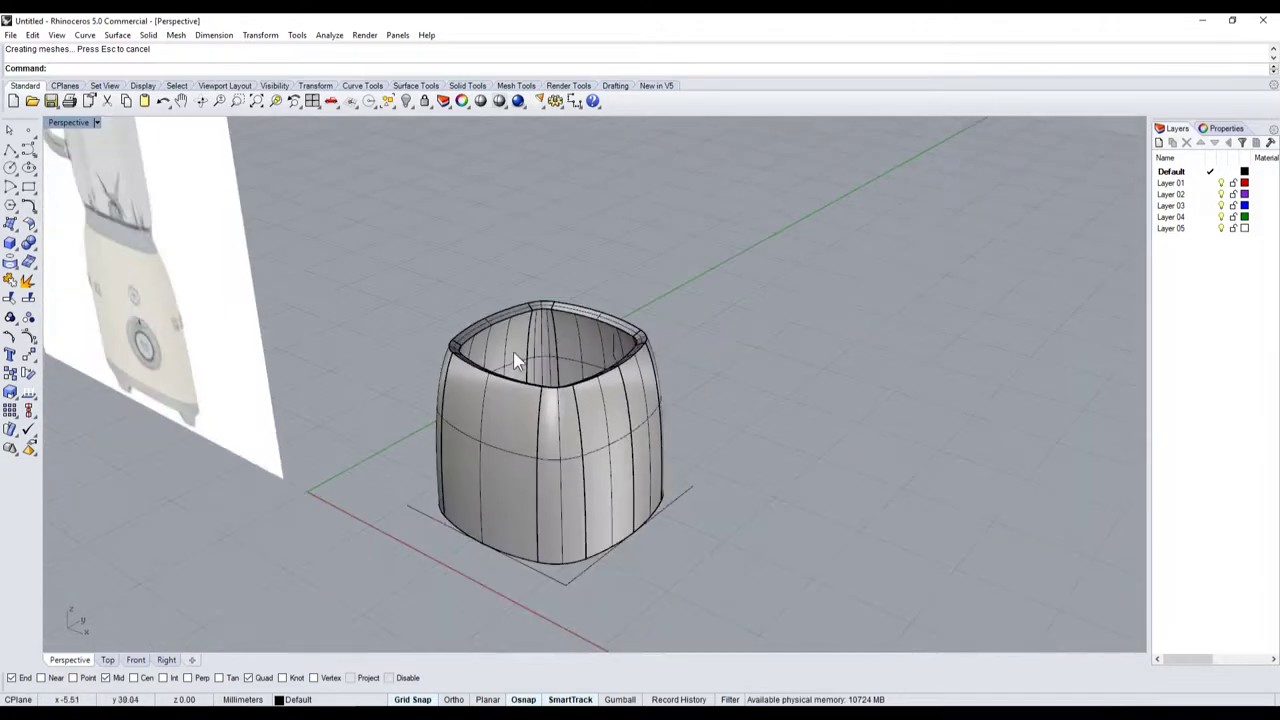
{"action": "scroll", "coordinate": [515, 358], "scroll_direction": "down", "scroll_amount": 1}
{"action": "scroll", "coordinate": [516, 360], "scroll_direction": "down", "scroll_amount": 4}
{"action": "key", "text": "ctrl+z"}
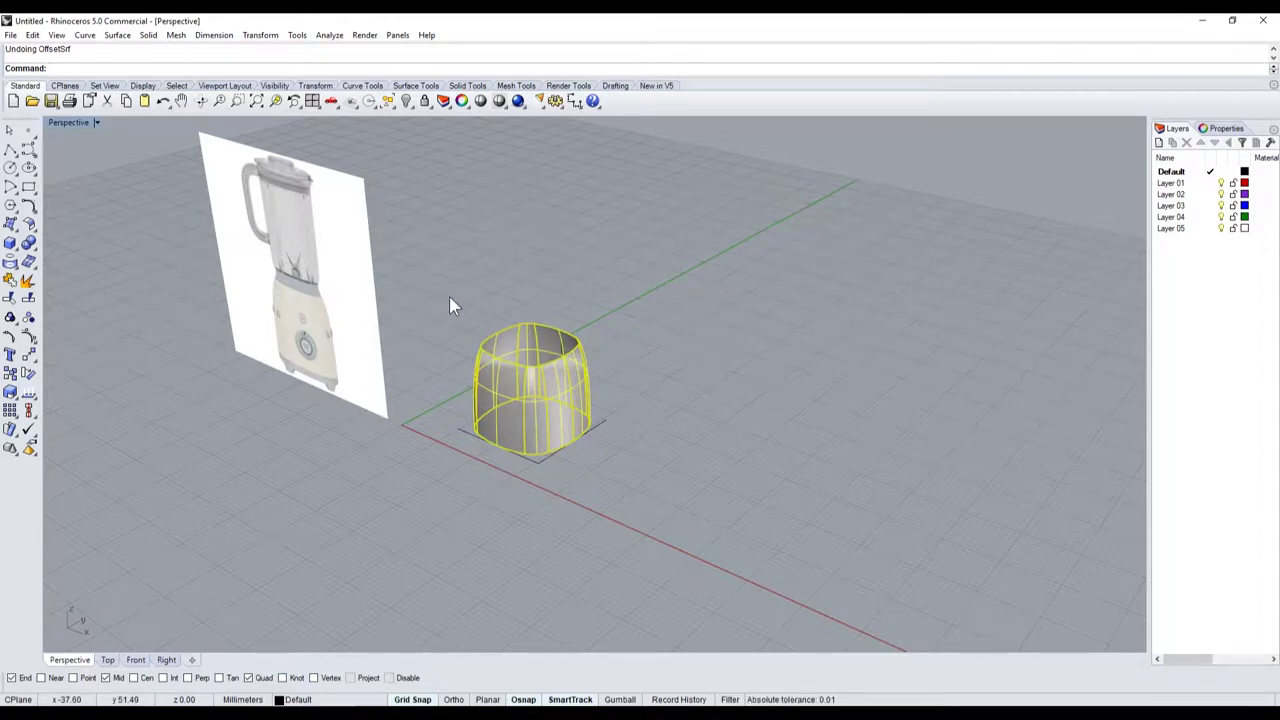
- Rerun the solid surface offset on the barrel and inspect the rim's wall thickness
{"action": "key", "text": "Return"}
{"action": "scroll", "coordinate": [509, 343], "scroll_direction": "up", "scroll_amount": 3}
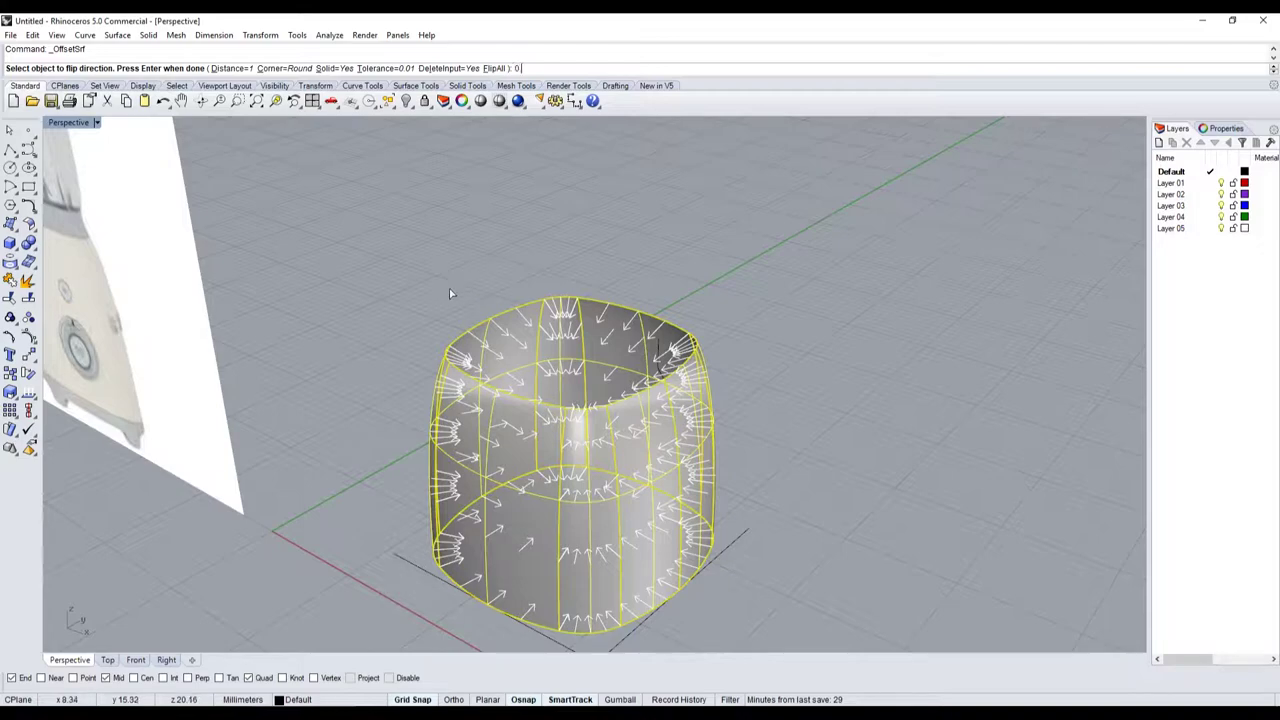
{"action": "key", "text": "Return"}
{"action": "scroll", "coordinate": [450, 345], "scroll_direction": "up", "scroll_amount": 5}
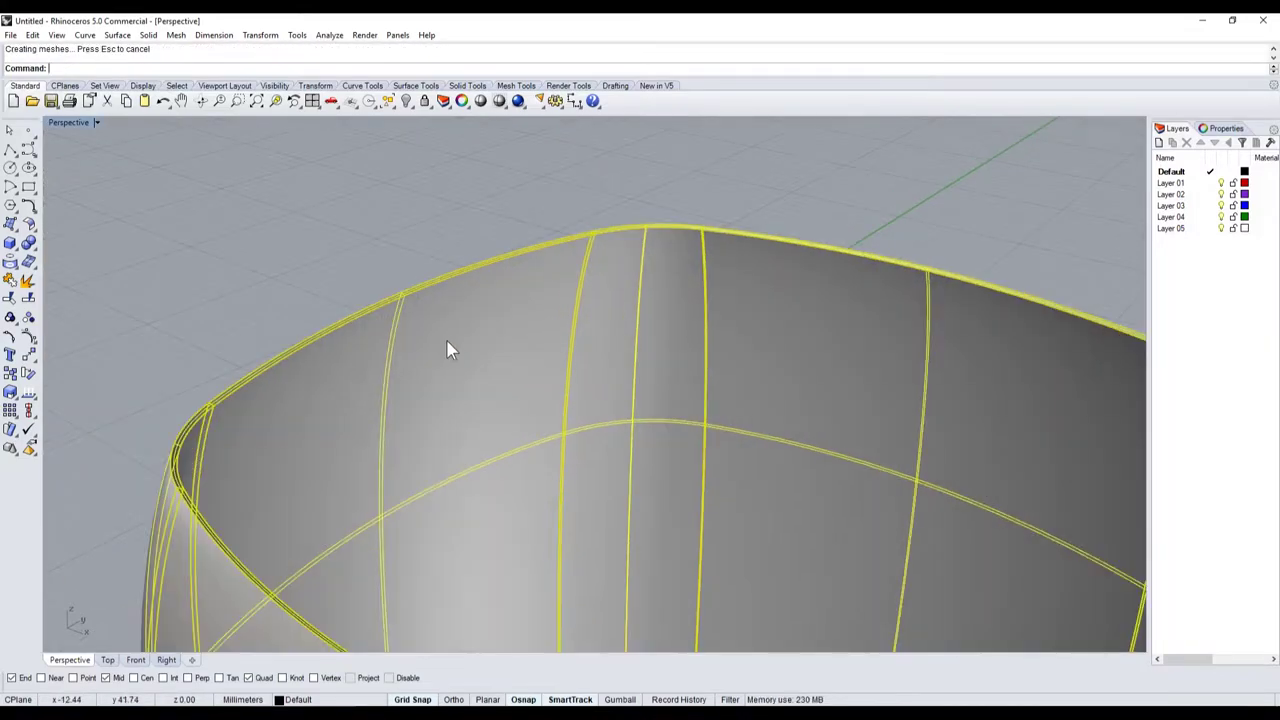
{"action": "scroll", "coordinate": [208, 400], "scroll_direction": "down", "scroll_amount": 5}
{"action": "scroll", "coordinate": [650, 390], "scroll_direction": "up", "scroll_amount": 4}
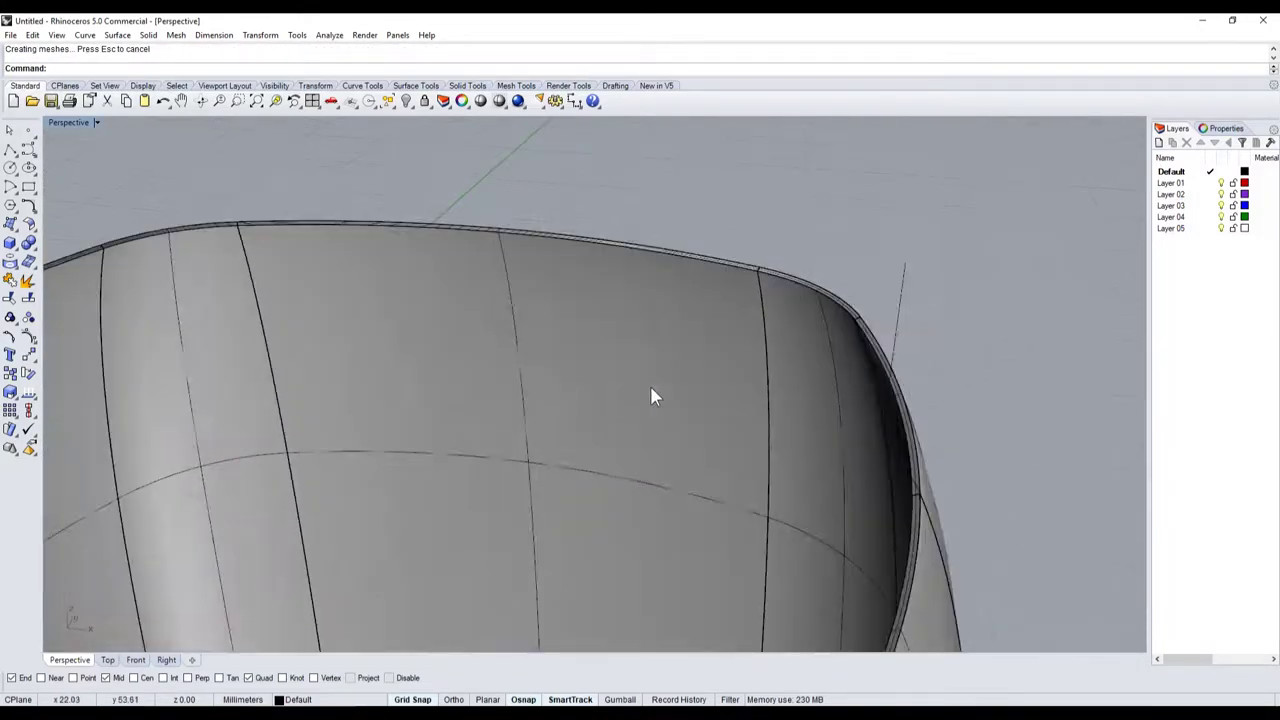
{"action": "scroll", "coordinate": [610, 335], "scroll_direction": "down", "scroll_amount": 4}
{"action": "right_click_drag", "start_coordinate": [607, 326], "coordinate": [690, 315]}
{"action": "scroll", "coordinate": [704, 310], "scroll_direction": "up", "scroll_amount": 3}
{"action": "scroll", "coordinate": [681, 271], "scroll_direction": "up", "scroll_amount": 2}
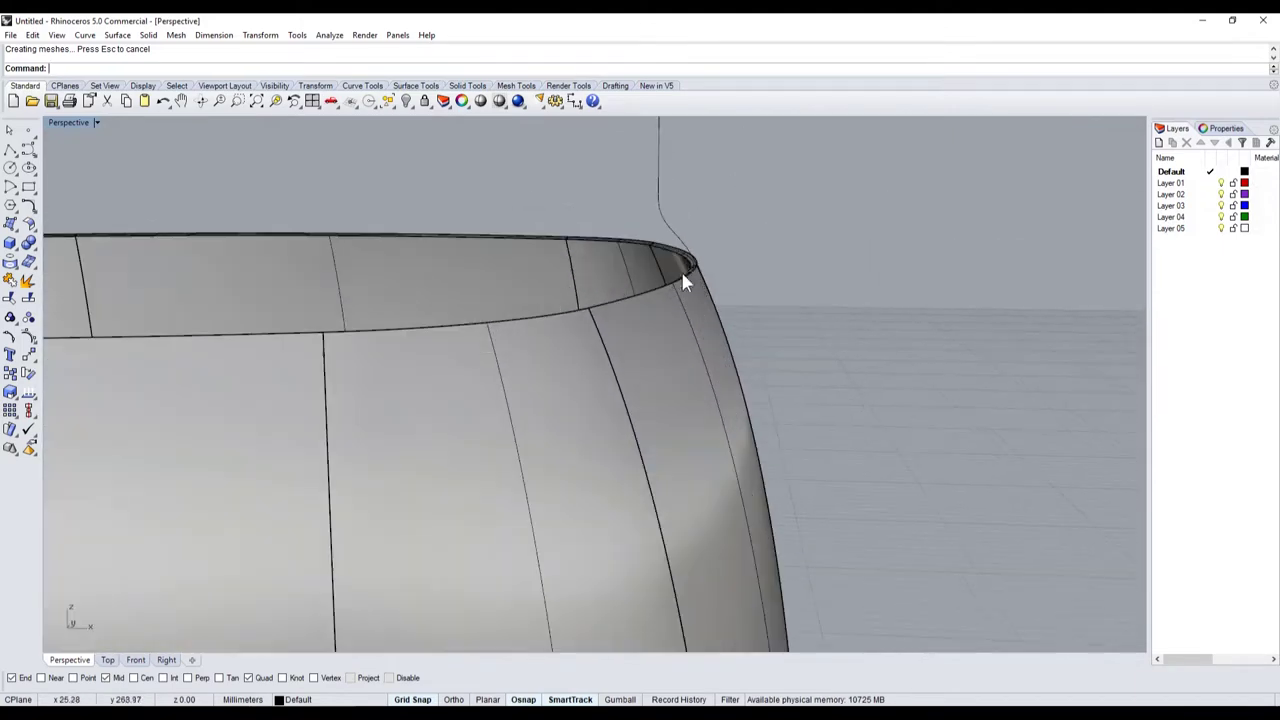
{"action": "scroll", "coordinate": [662, 272], "scroll_direction": "down", "scroll_amount": 1}
{"action": "right_click_drag", "start_coordinate": [662, 272], "coordinate": [645, 294]}
{"action": "left_click", "coordinate": [622, 300]}
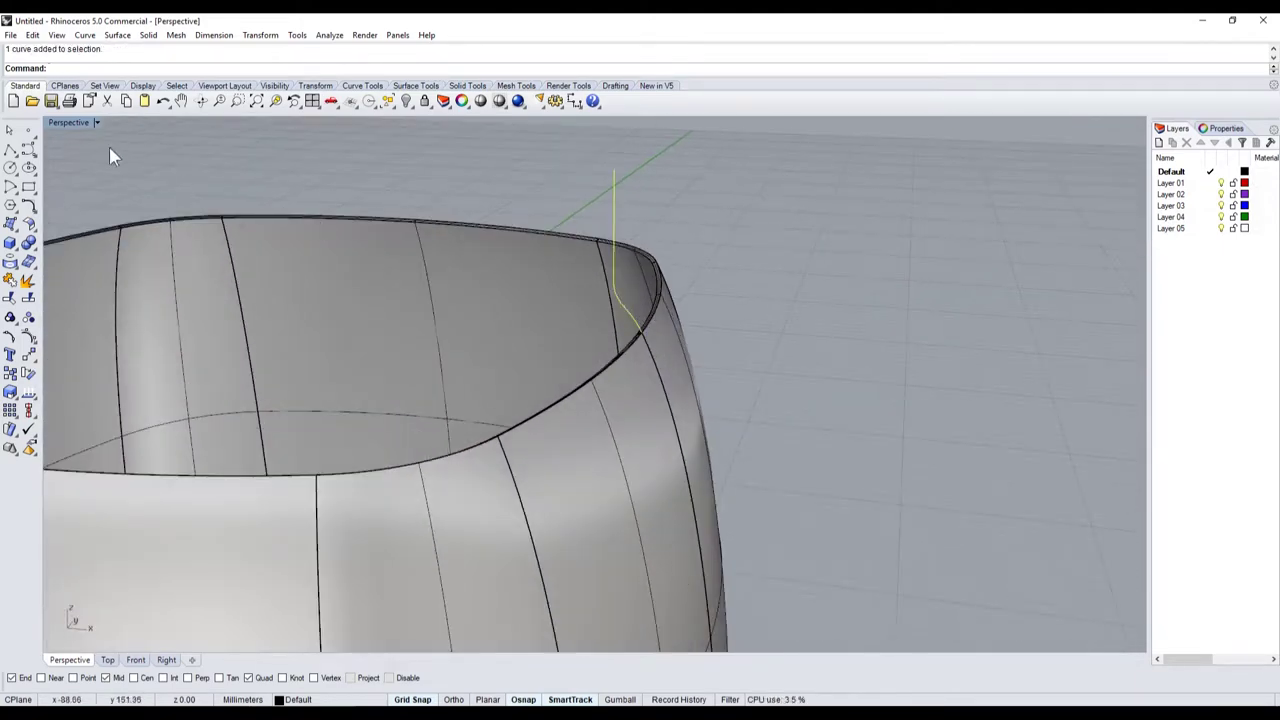
- Start a polyline at the lip curve's lower end with Ortho on, placing a point at the rim
{"action": "double_click", "coordinate": [54, 122]}
{"action": "left_click", "coordinate": [10, 148]}
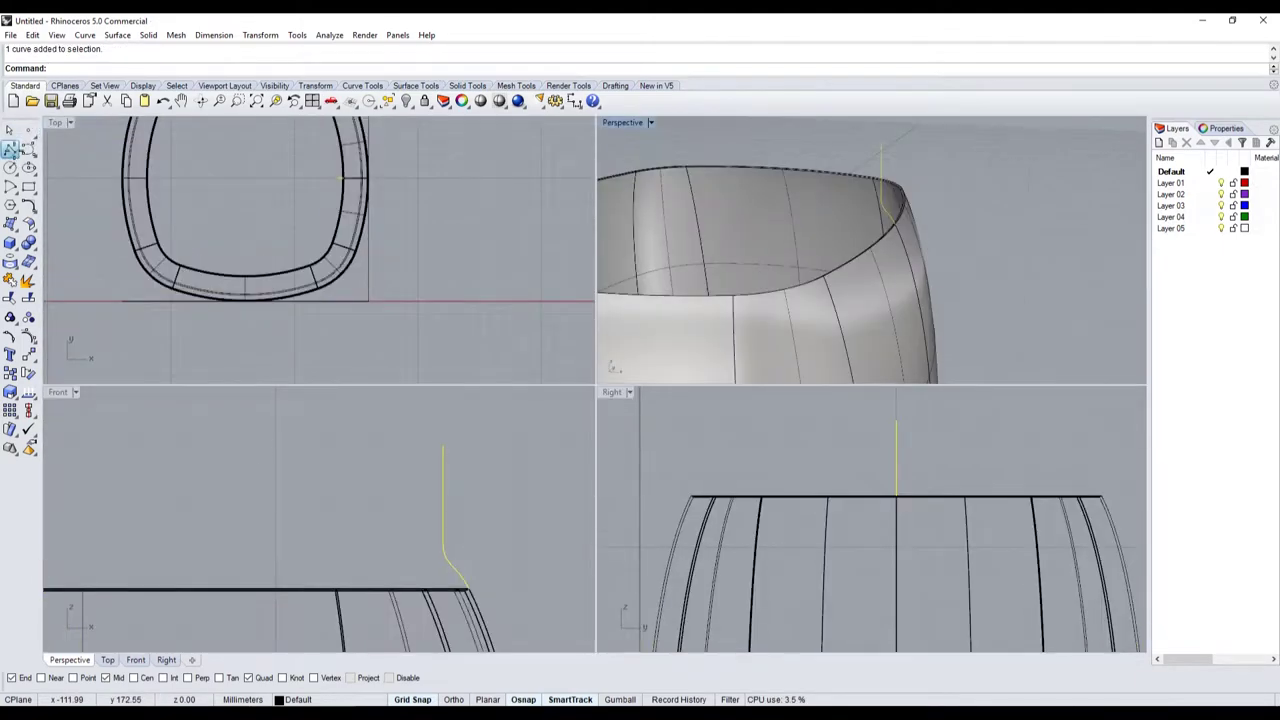
{"action": "scroll", "coordinate": [435, 488], "scroll_direction": "up", "scroll_amount": 2}
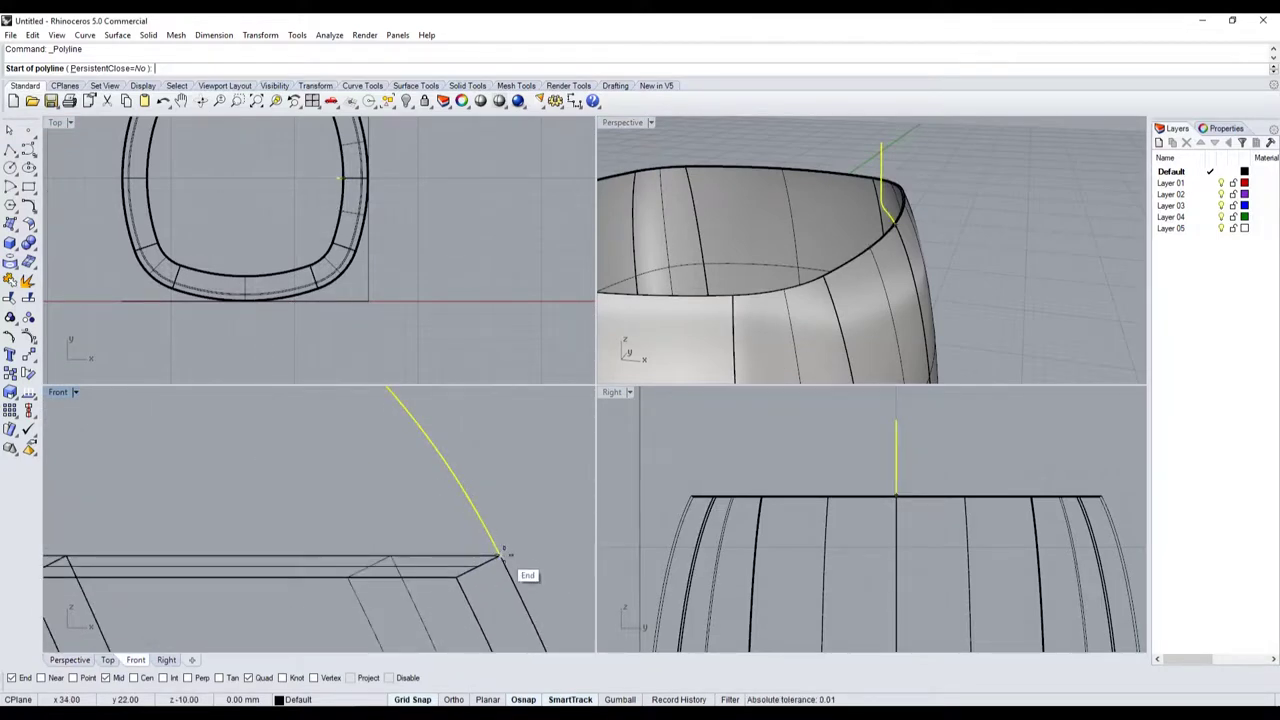
{"action": "left_click", "coordinate": [498, 556]}
{"action": "left_click", "coordinate": [453, 699]}
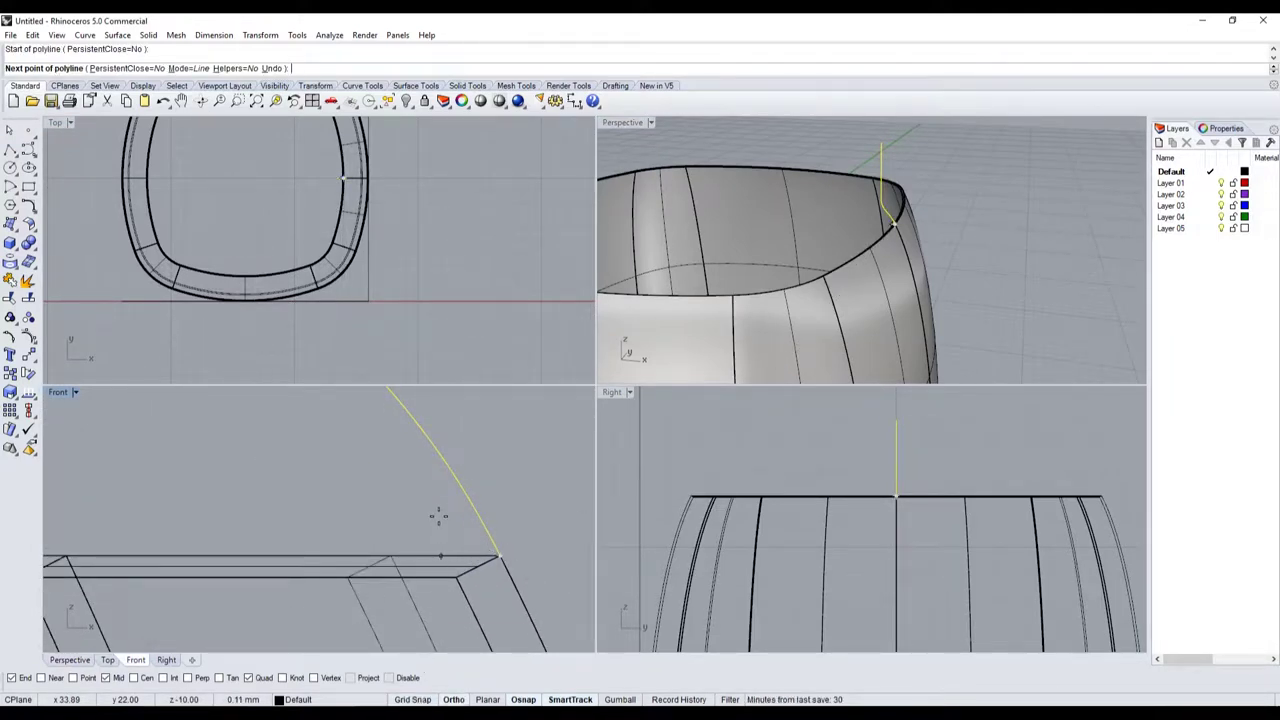
{"action": "left_click", "coordinate": [434, 523]}
- Continue the polyline about 10.2 down the barrel wall and inward to the body's centre
{"action": "scroll", "coordinate": [430, 510], "scroll_direction": "down", "scroll_amount": 4}
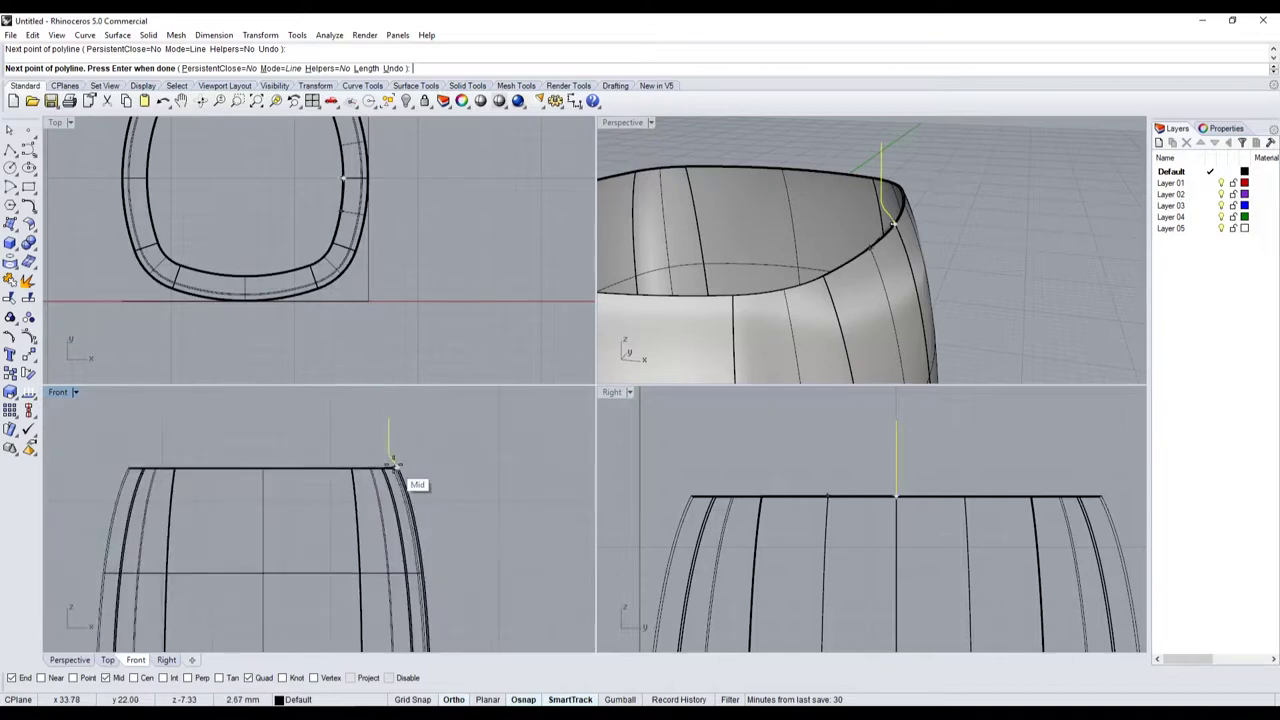
{"action": "scroll", "coordinate": [394, 578], "scroll_direction": "down", "scroll_amount": 2}
{"action": "scroll", "coordinate": [394, 578], "scroll_direction": "up", "scroll_amount": 2}
{"action": "scroll", "coordinate": [395, 578], "scroll_direction": "up", "scroll_amount": 2}
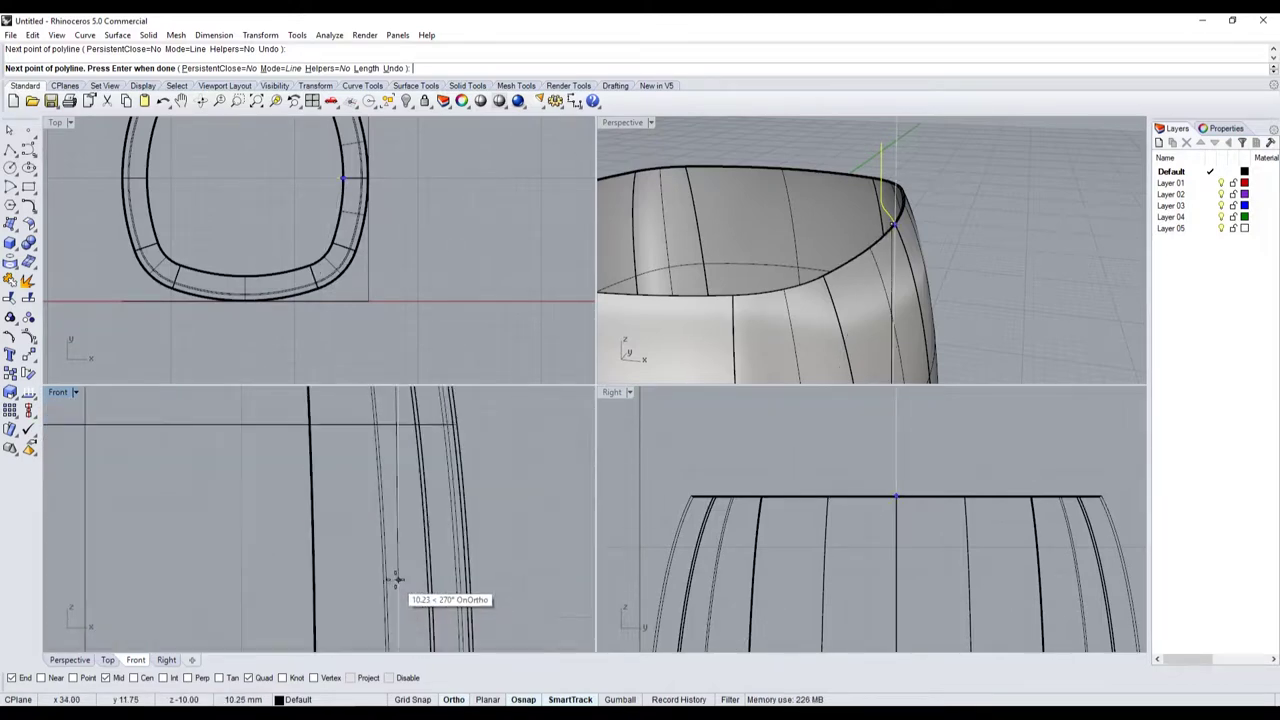
{"action": "scroll", "coordinate": [397, 578], "scroll_direction": "up", "scroll_amount": 1}
{"action": "scroll", "coordinate": [397, 578], "scroll_direction": "down", "scroll_amount": 3}
{"action": "scroll", "coordinate": [397, 578], "scroll_direction": "up", "scroll_amount": 1}
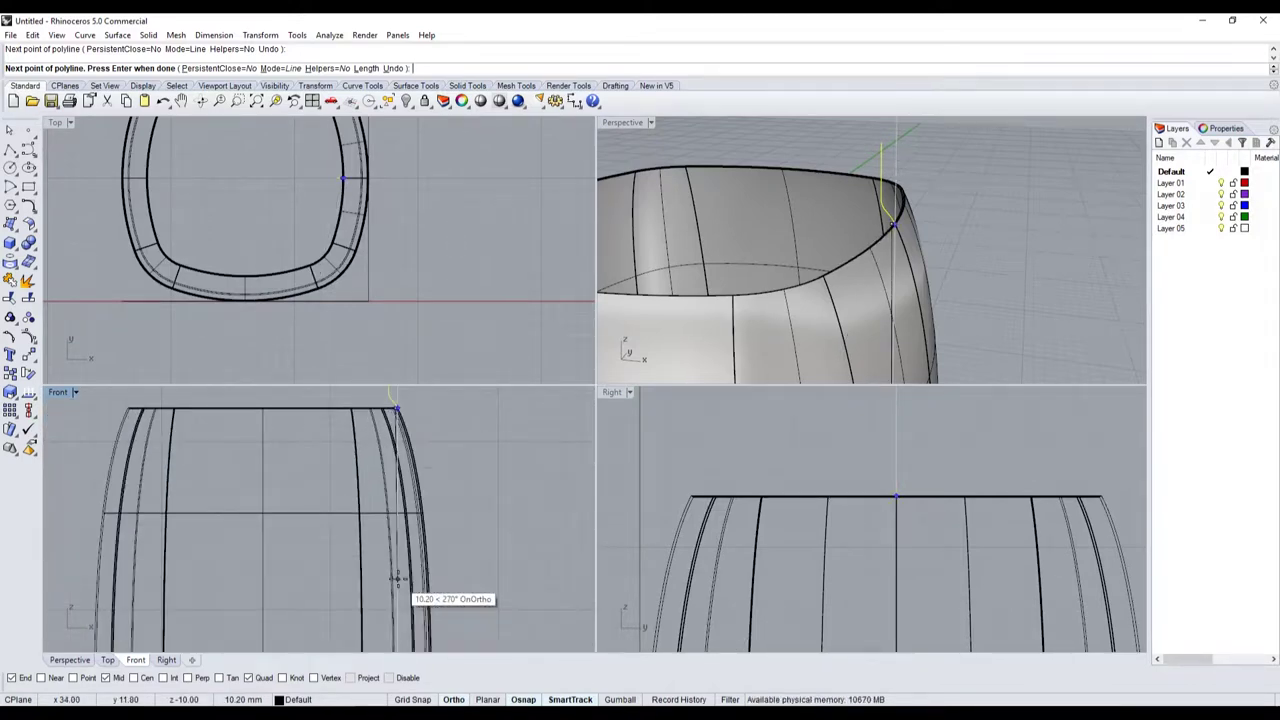
{"action": "left_click", "coordinate": [397, 578]}
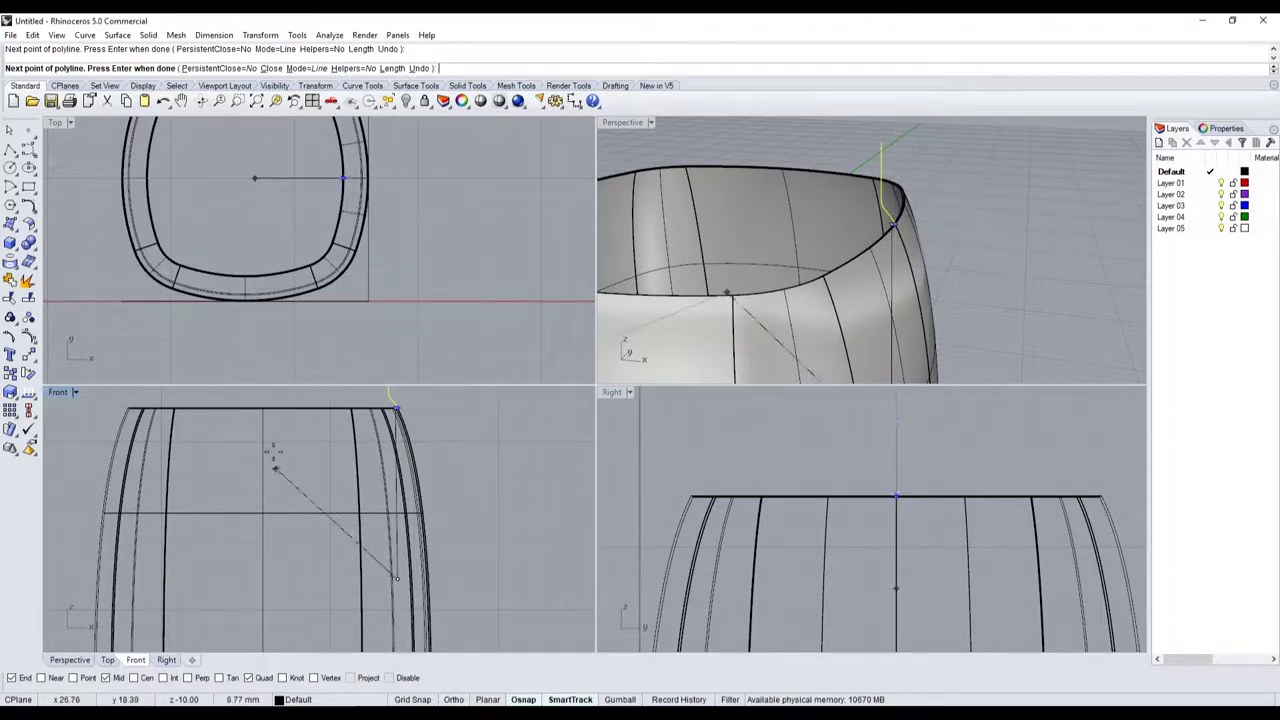
{"action": "left_click", "coordinate": [265, 578]}
{"action": "key", "text": "Return"}
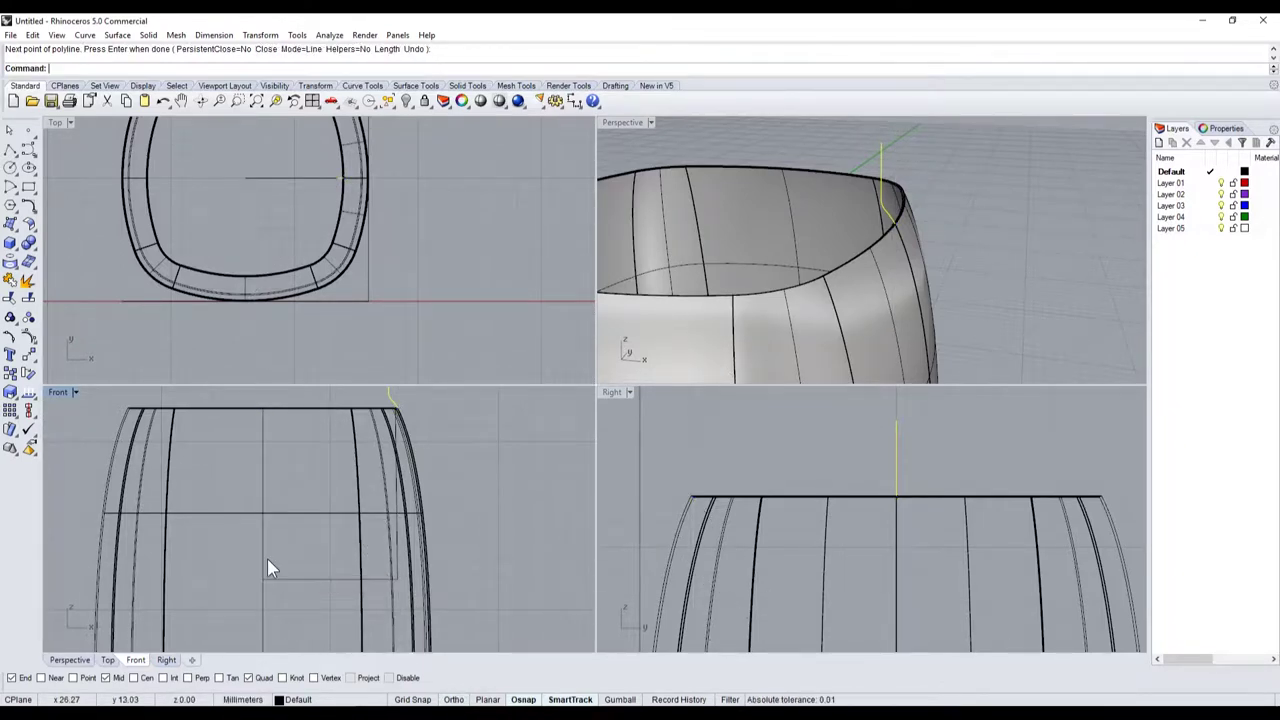
{"action": "key", "text": "Return"}
{"action": "scroll", "coordinate": [270, 565], "scroll_direction": "up", "scroll_amount": 2}
{"action": "scroll", "coordinate": [273, 568], "scroll_direction": "up", "scroll_amount": 3}
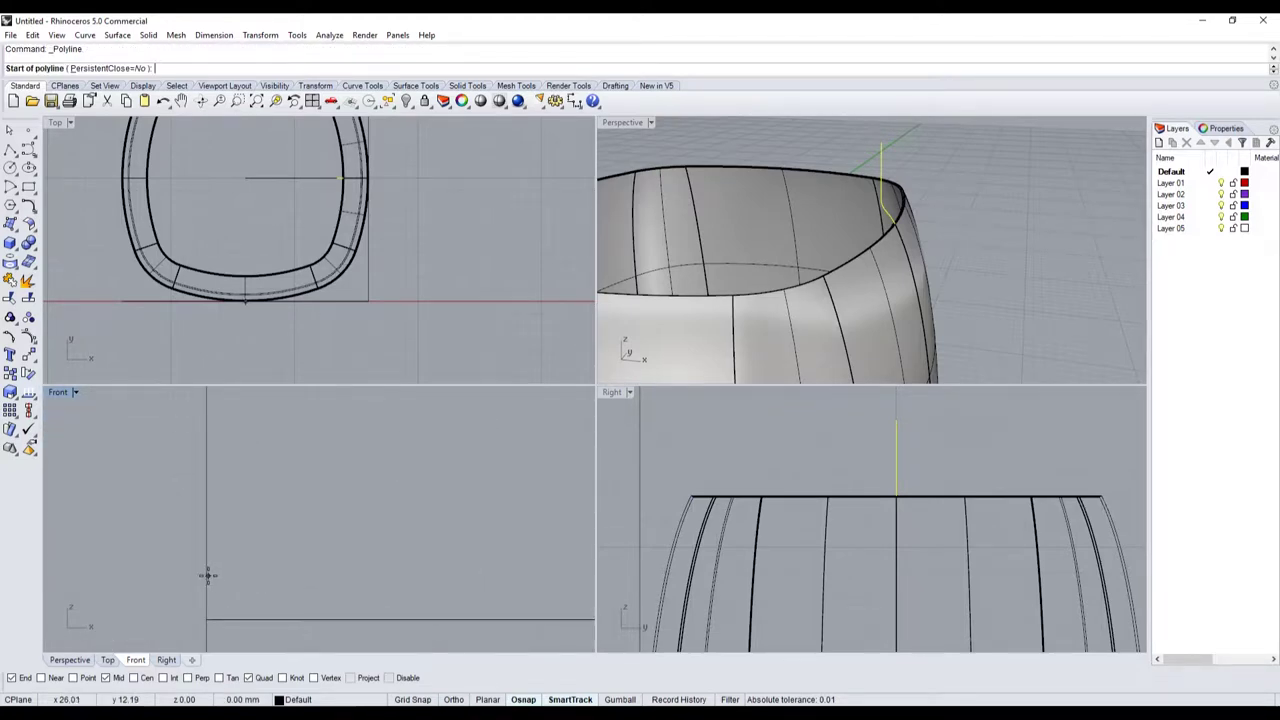
- Join the new polyline with the vertical lip curve into one L-shaped profile
{"action": "scroll", "coordinate": [207, 575], "scroll_direction": "down", "scroll_amount": 3}
{"action": "scroll", "coordinate": [363, 608], "scroll_direction": "down", "scroll_amount": 2}
{"action": "scroll", "coordinate": [377, 392], "scroll_direction": "up", "scroll_amount": 2}
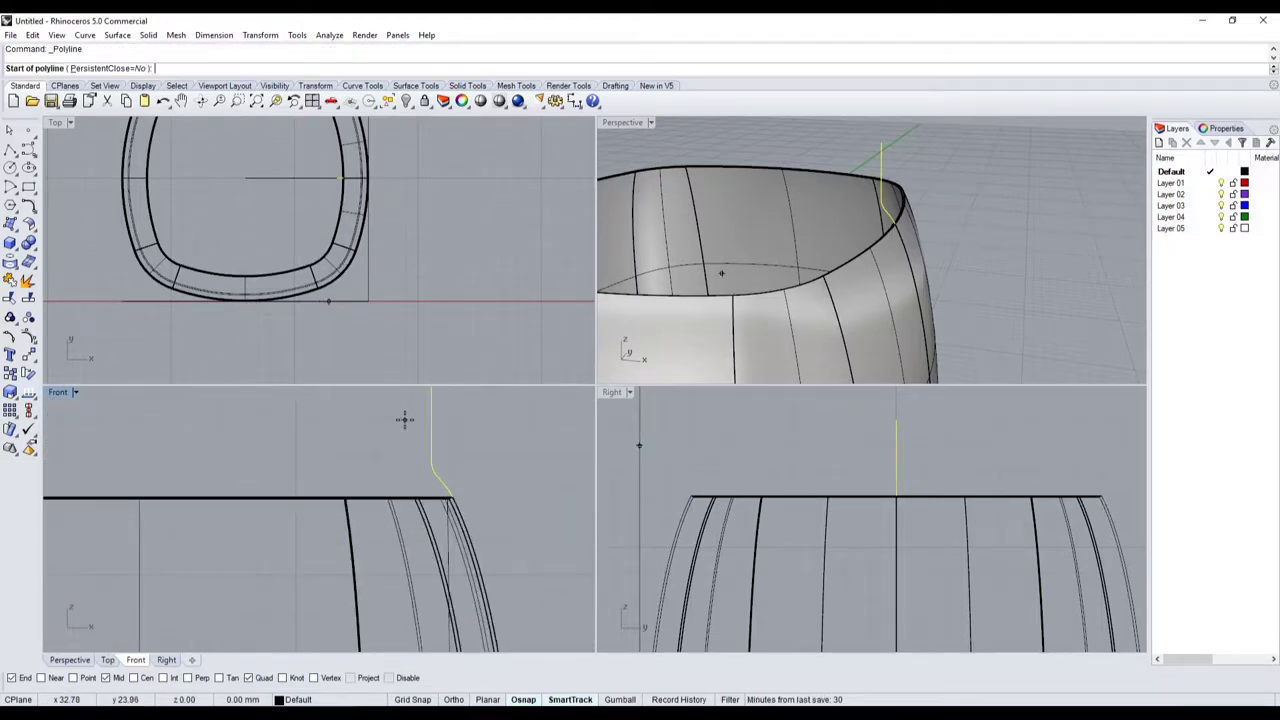
{"action": "scroll", "coordinate": [420, 460], "scroll_direction": "up", "scroll_amount": 1}
{"action": "scroll", "coordinate": [455, 518], "scroll_direction": "up", "scroll_amount": 1}
{"action": "scroll", "coordinate": [425, 488], "scroll_direction": "up", "scroll_amount": 1}
{"action": "scroll", "coordinate": [447, 512], "scroll_direction": "up", "scroll_amount": 2}
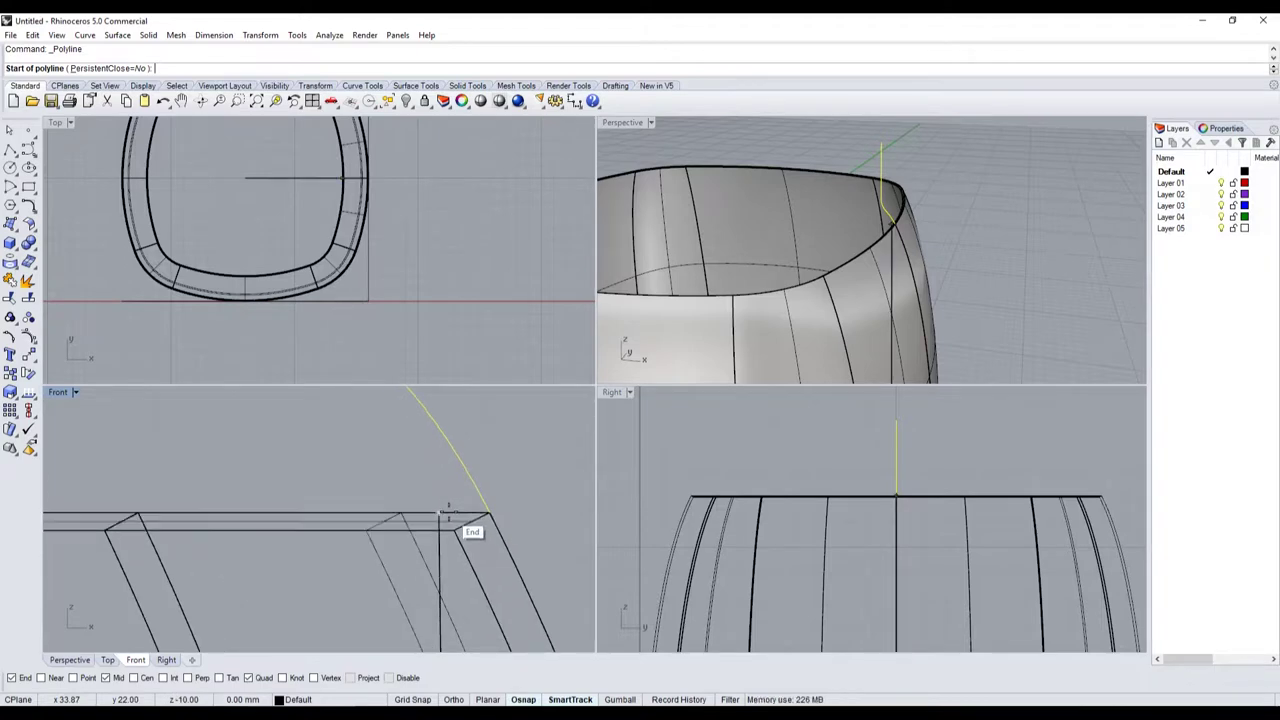
{"action": "key", "text": "Escape"}
{"action": "left_click", "coordinate": [438, 561]}
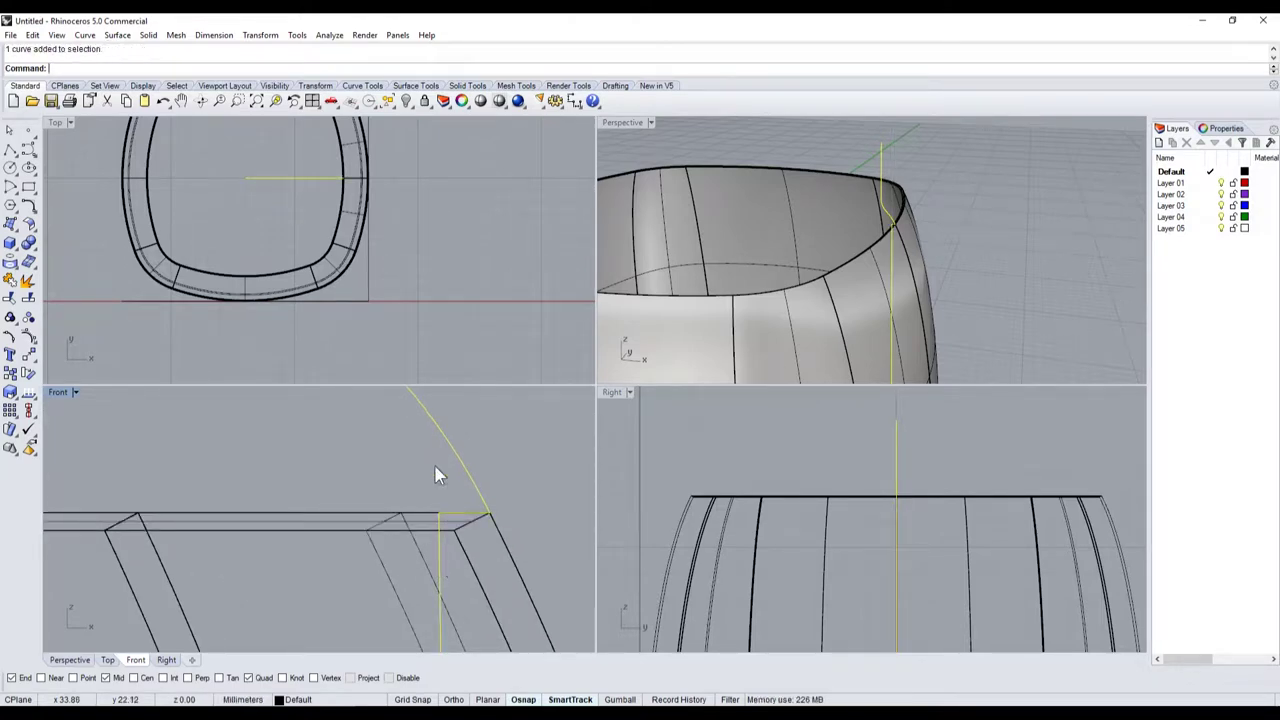
{"action": "scroll", "coordinate": [435, 490], "scroll_direction": "down", "scroll_amount": 2}
{"action": "scroll", "coordinate": [432, 507], "scroll_direction": "down", "scroll_amount": 1}
{"action": "left_click", "coordinate": [9, 284]}
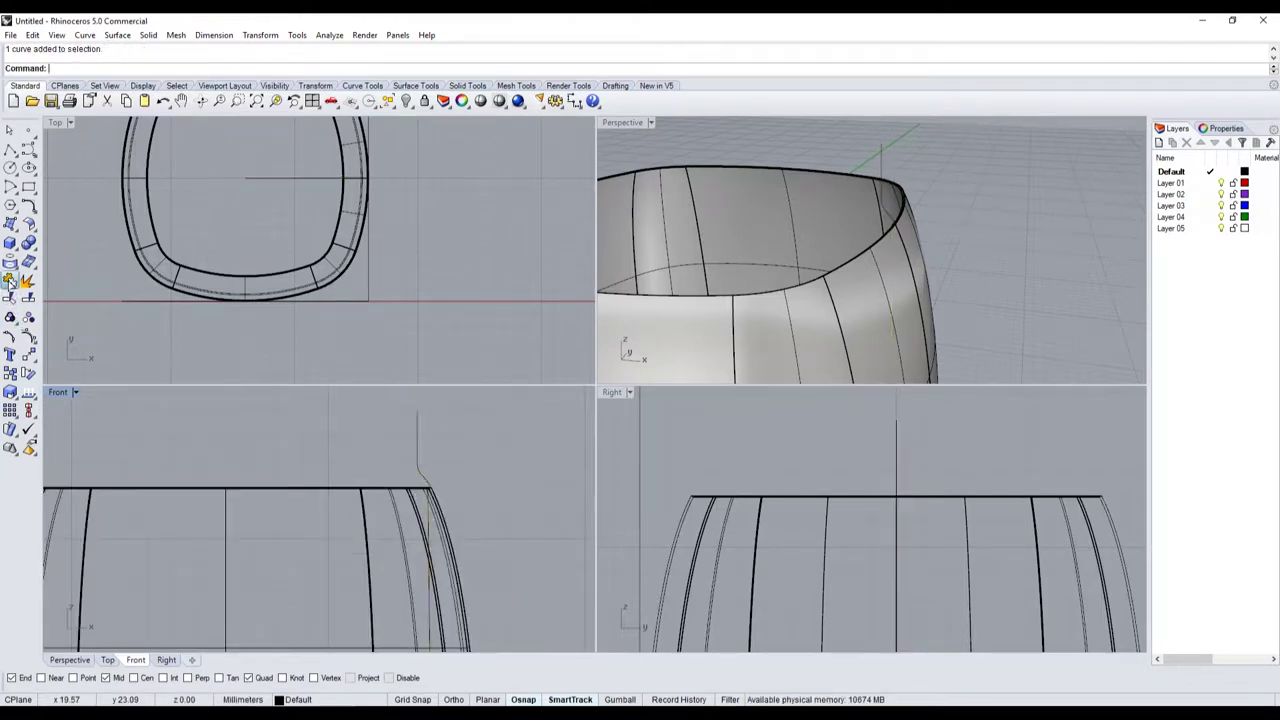
{"action": "scroll", "coordinate": [284, 475], "scroll_direction": "down", "scroll_amount": 3}
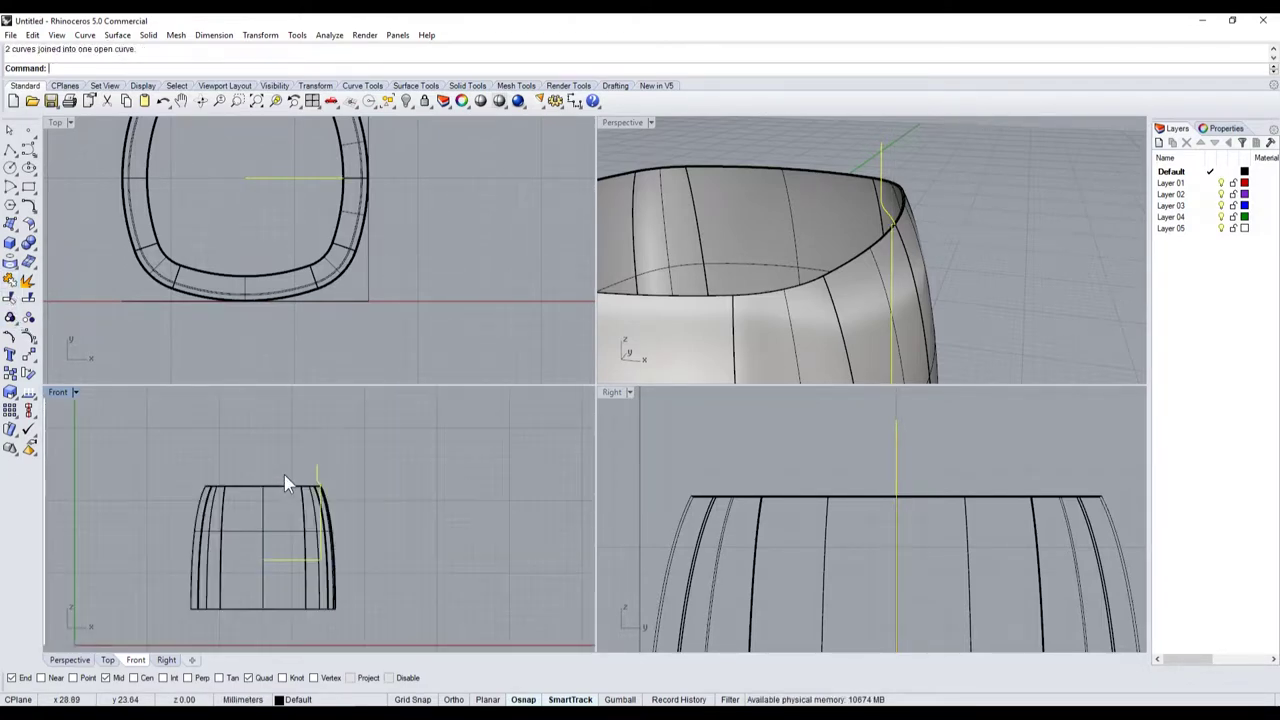
- Start a polyline from the profile's top end, then abandon it
{"action": "left_click", "coordinate": [10, 148]}
{"action": "scroll", "coordinate": [380, 442], "scroll_direction": "up", "scroll_amount": 3}
{"action": "left_click", "coordinate": [364, 437]}
{"action": "scroll", "coordinate": [360, 437], "scroll_direction": "up", "scroll_amount": 3}
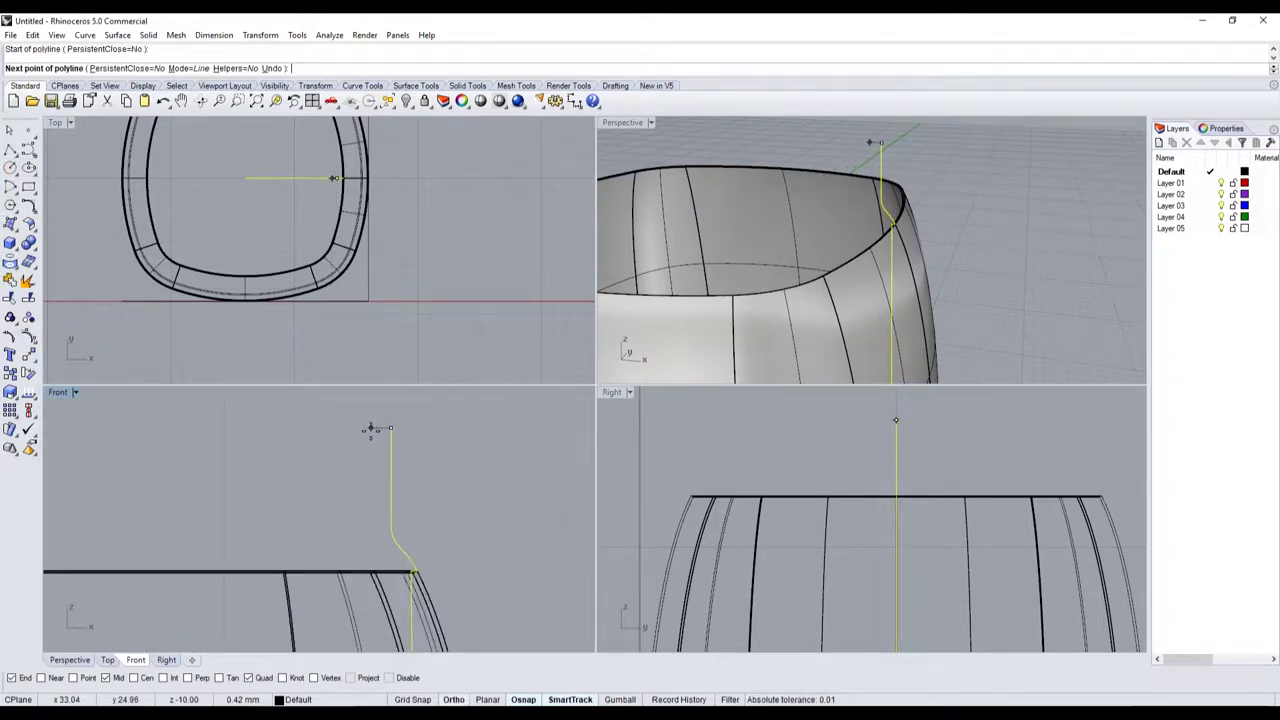
{"action": "key", "text": "Escape"}
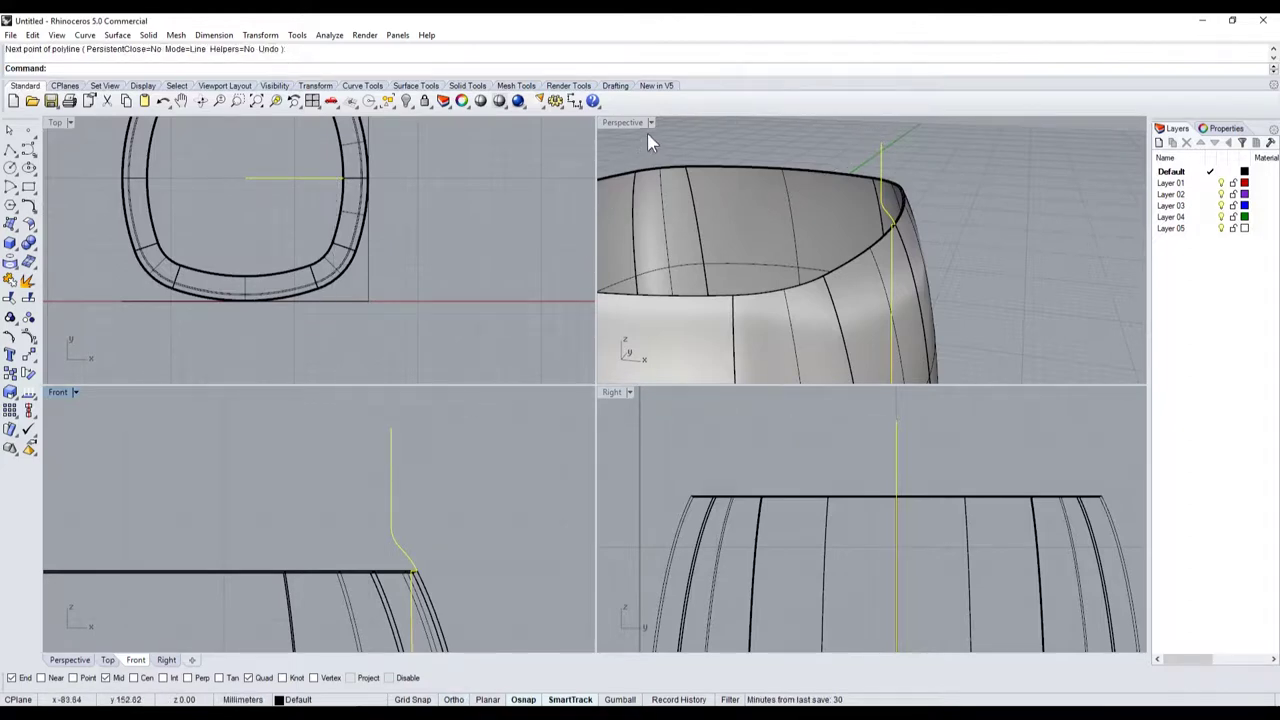
{"action": "scroll", "coordinate": [340, 520], "scroll_direction": "down", "scroll_amount": 5}
{"action": "scroll", "coordinate": [309, 563], "scroll_direction": "up", "scroll_amount": 3}
{"action": "scroll", "coordinate": [304, 568], "scroll_direction": "down", "scroll_amount": 3}
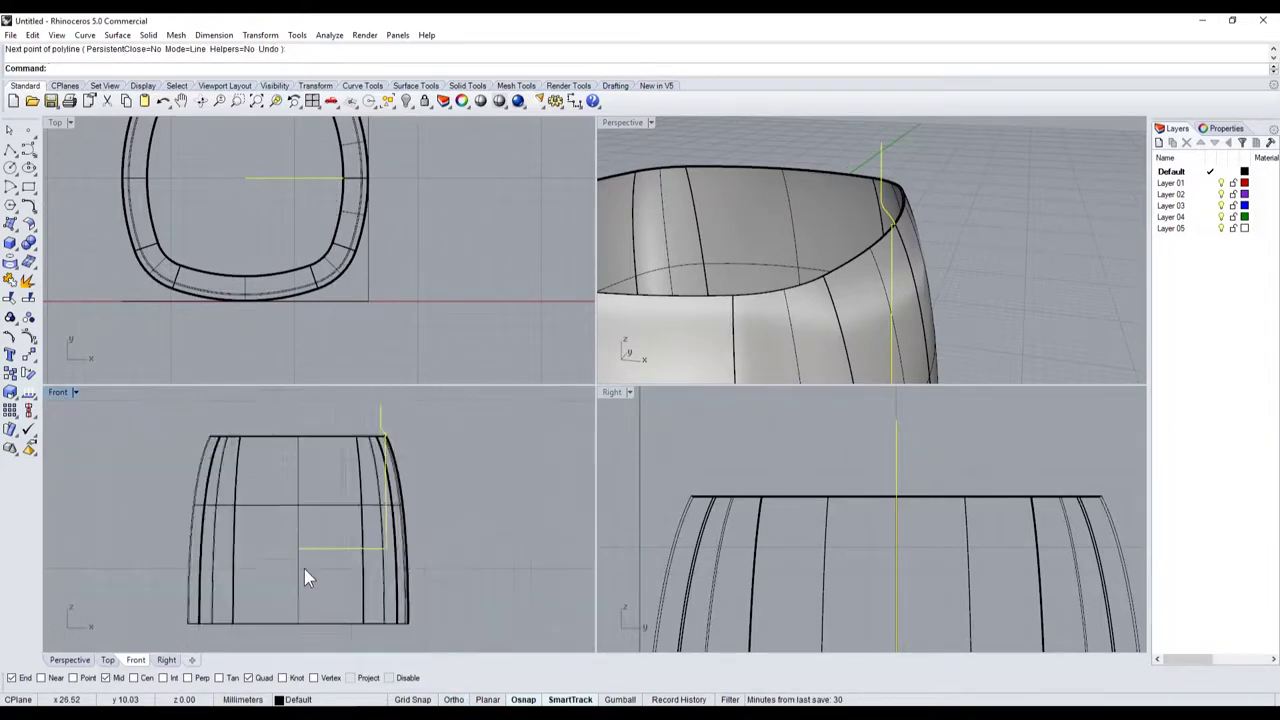
{"action": "scroll", "coordinate": [315, 533], "scroll_direction": "up", "scroll_amount": 3}
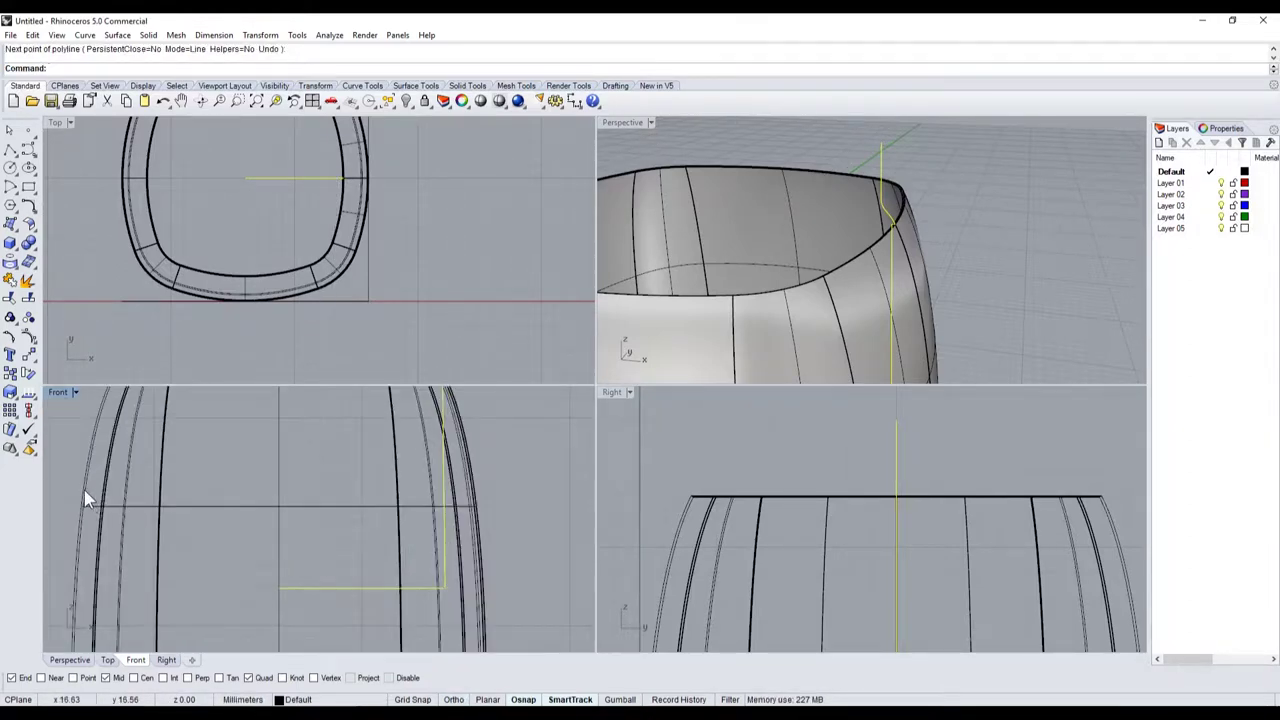
{"action": "left_click", "coordinate": [10, 372]}
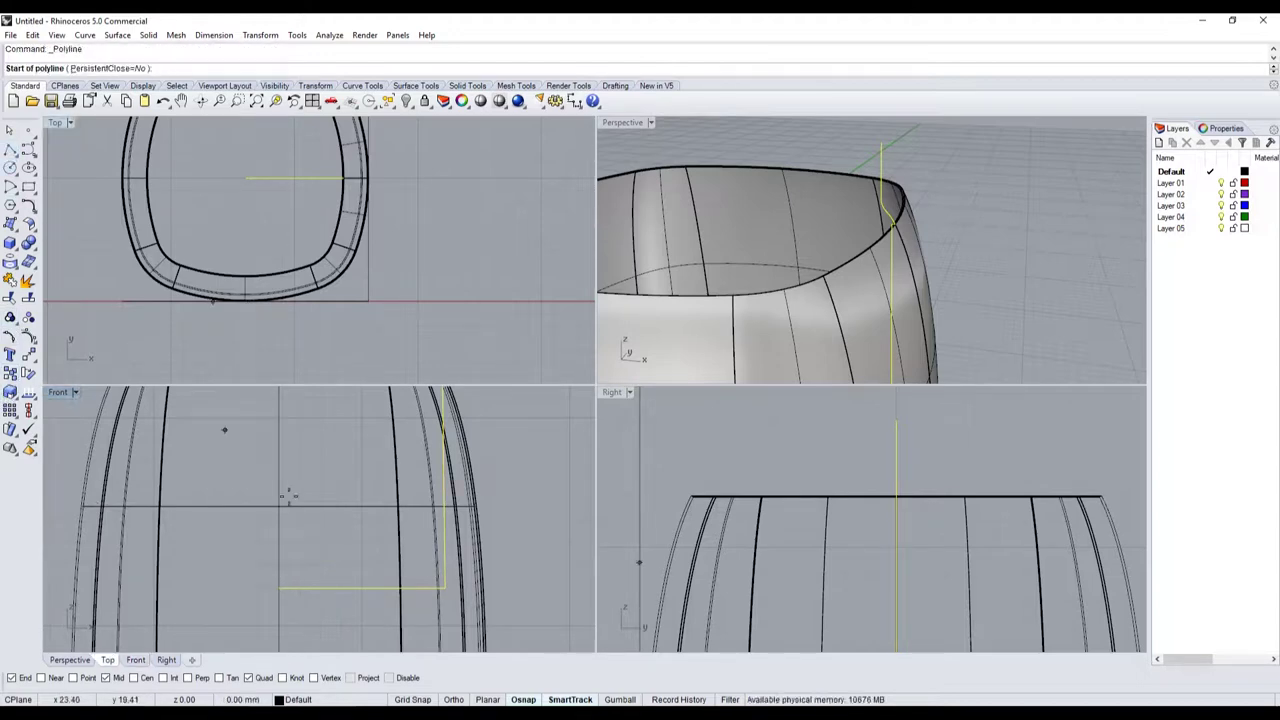
- Draw a 0.2-long line starting from the profile's inner end at the body's centre
{"action": "left_click", "coordinate": [10, 148]}
{"action": "left_click", "coordinate": [279, 587]}
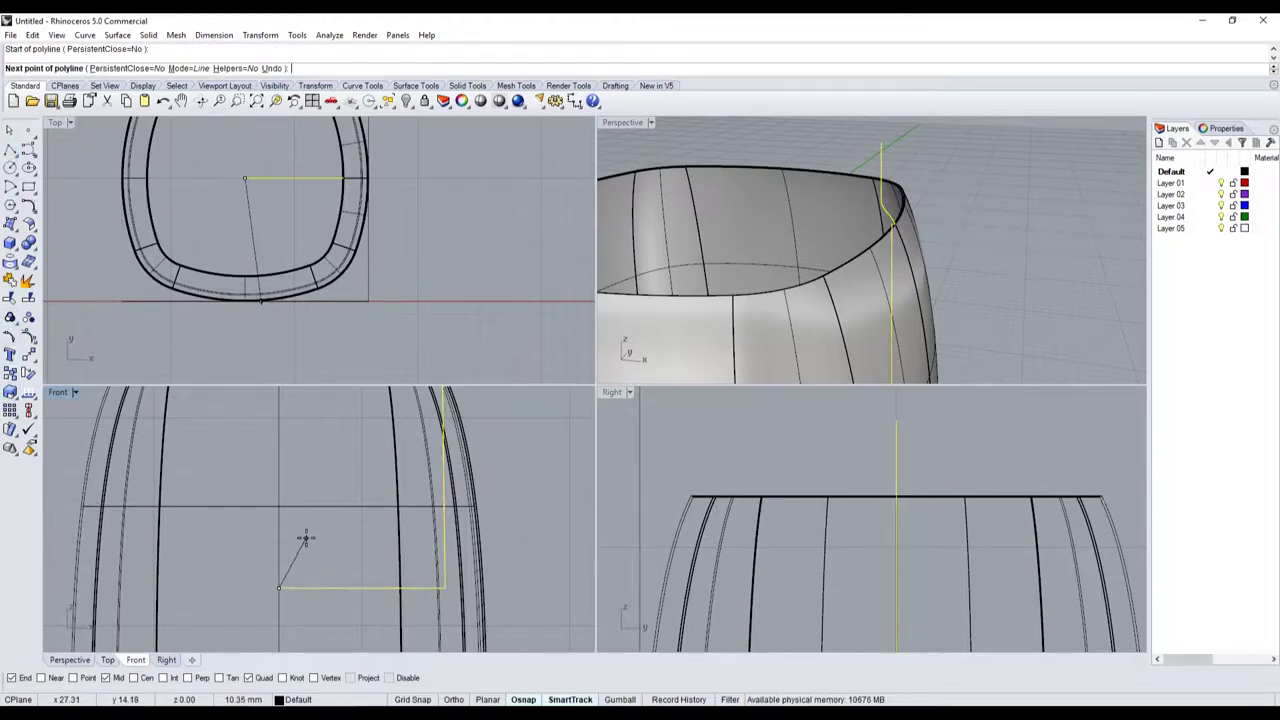
{"action": "type", "text": "0.2"}
{"action": "key", "text": "Return"}
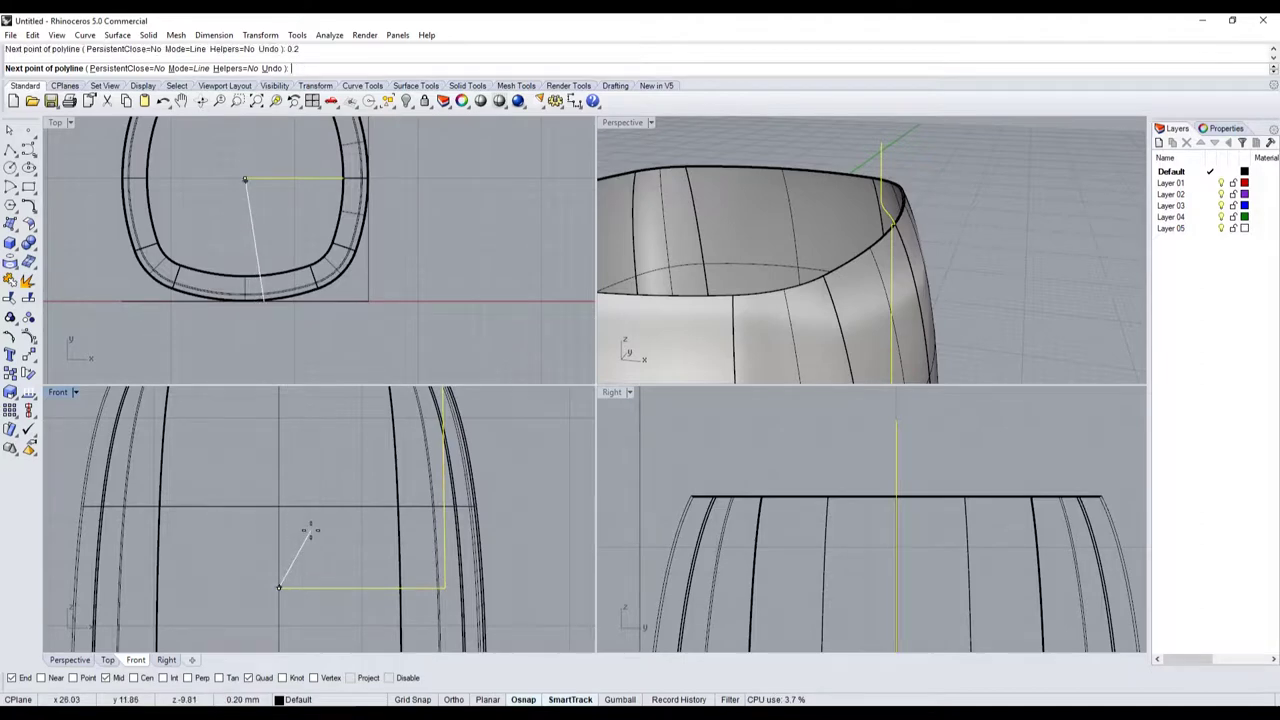
{"action": "left_click", "coordinate": [308, 536]}
{"action": "key", "text": "Return"}
{"action": "scroll", "coordinate": [283, 581], "scroll_direction": "up", "scroll_amount": 5}
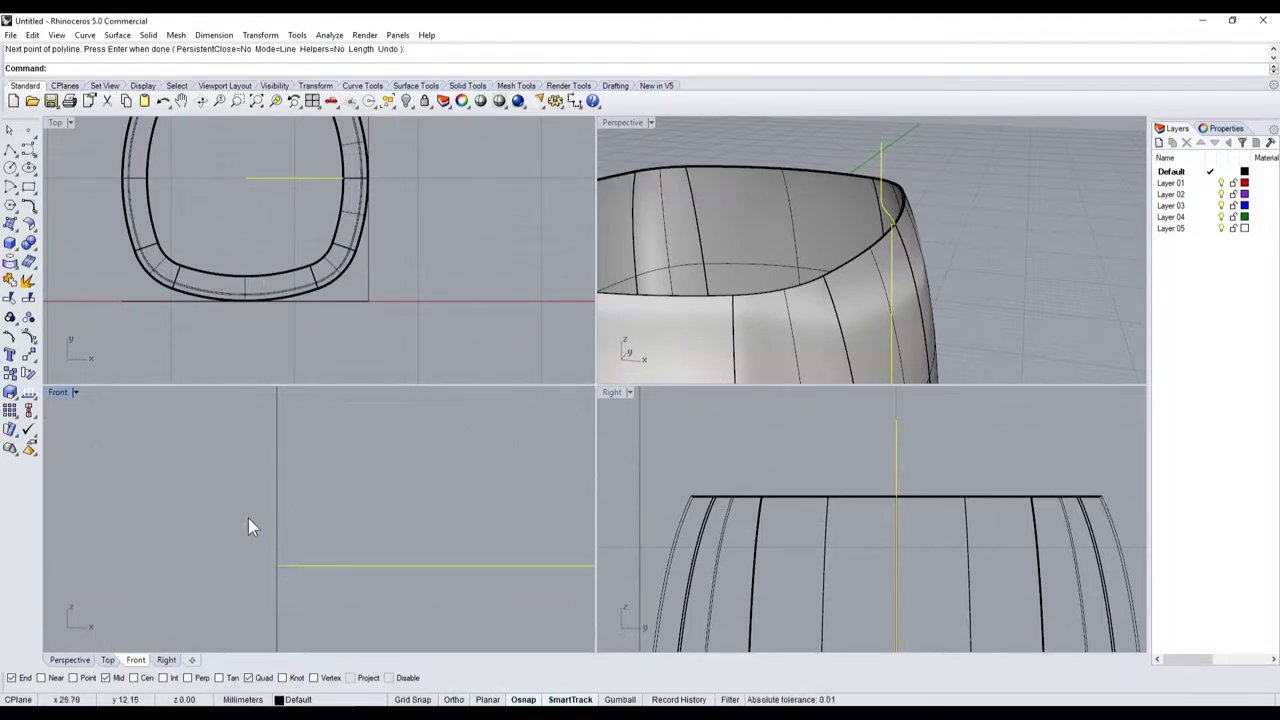
{"action": "left_click", "coordinate": [10, 243]}
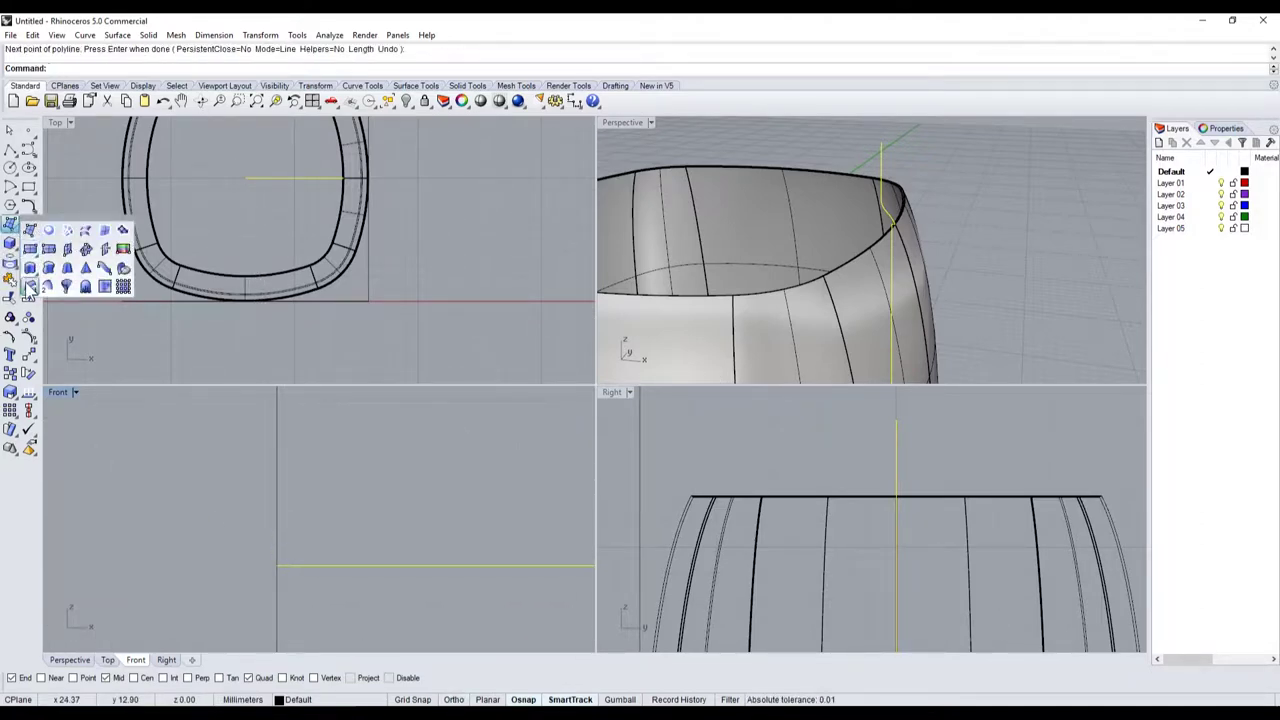
- Sweep 1 Rail the S-shaped profile along the rim to form the thin neck lip
{"action": "left_click", "coordinate": [60, 255]}
{"action": "left_click", "coordinate": [281, 549]}
{"action": "key", "text": "Return"}
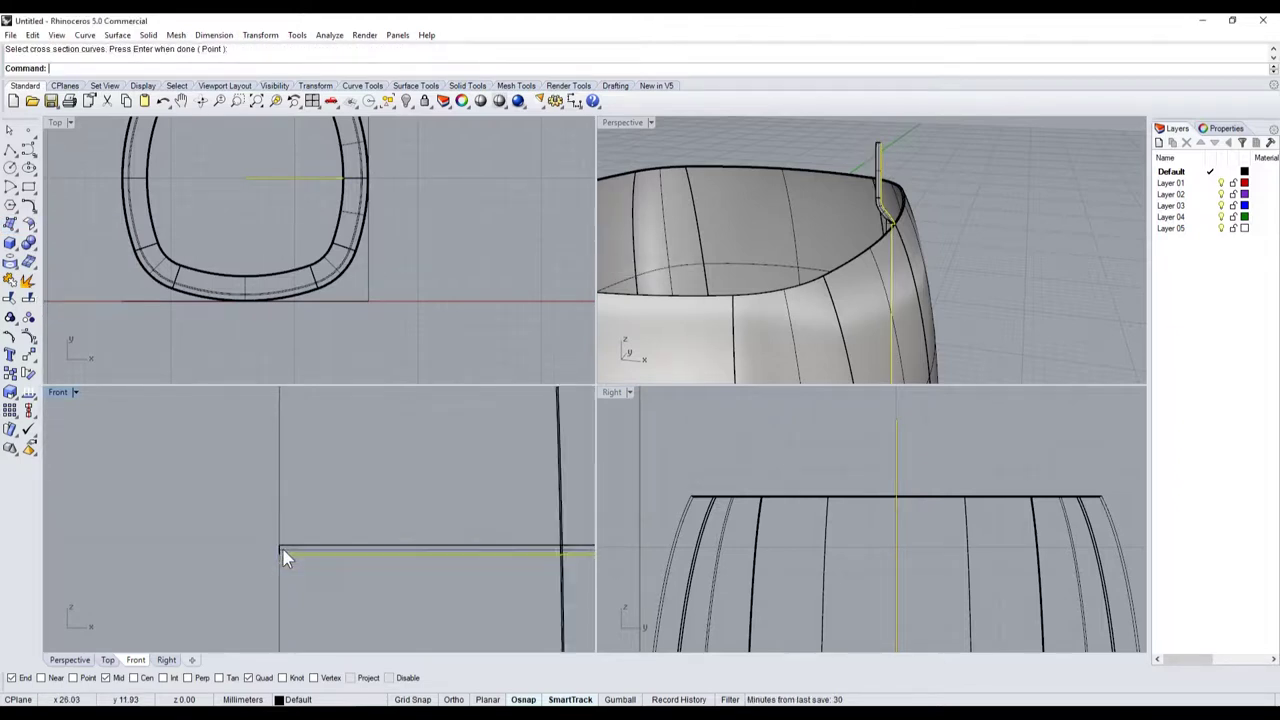
{"action": "scroll", "coordinate": [346, 560], "scroll_direction": "down", "scroll_amount": 3}
{"action": "scroll", "coordinate": [388, 545], "scroll_direction": "down", "scroll_amount": 2}
{"action": "scroll", "coordinate": [388, 545], "scroll_direction": "up", "scroll_amount": 3}
{"action": "scroll", "coordinate": [393, 530], "scroll_direction": "up", "scroll_amount": 3}
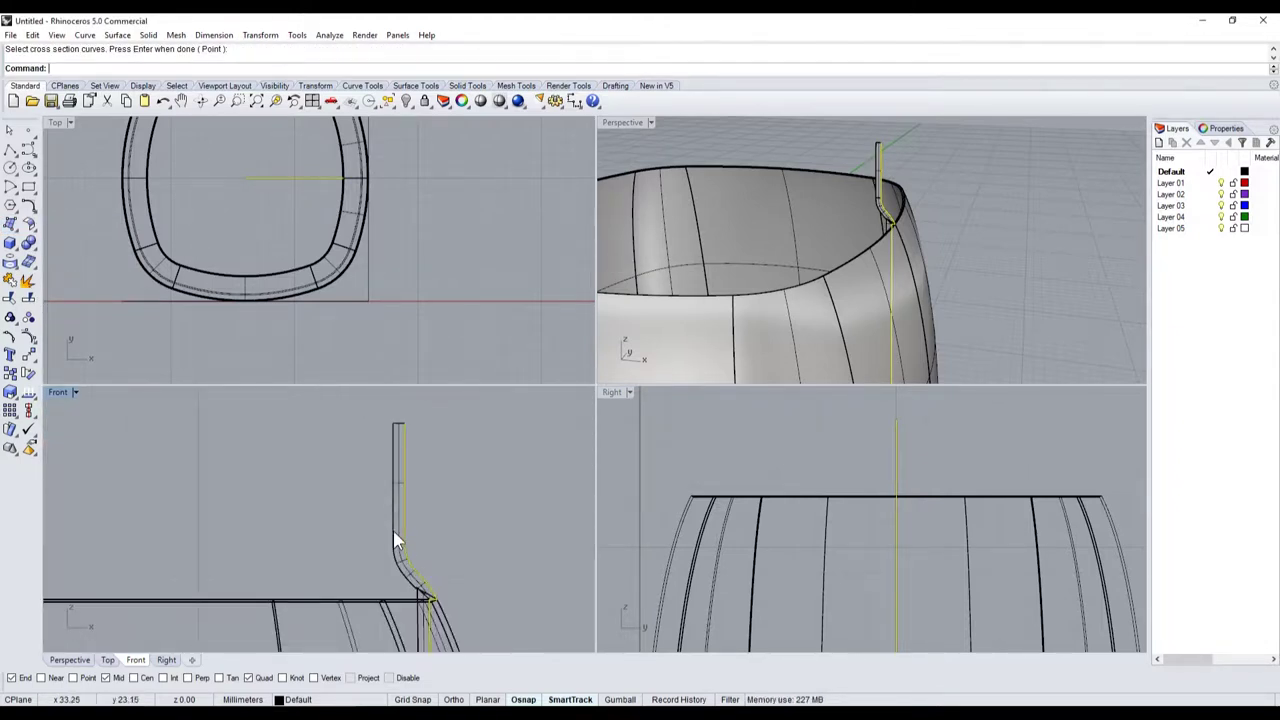
- Delete the extra swept polysurface left over from the sweep
{"action": "left_click", "coordinate": [414, 585]}
{"action": "scroll", "coordinate": [422, 588], "scroll_direction": "up", "scroll_amount": 2}
{"action": "scroll", "coordinate": [404, 565], "scroll_direction": "up", "scroll_amount": 2}
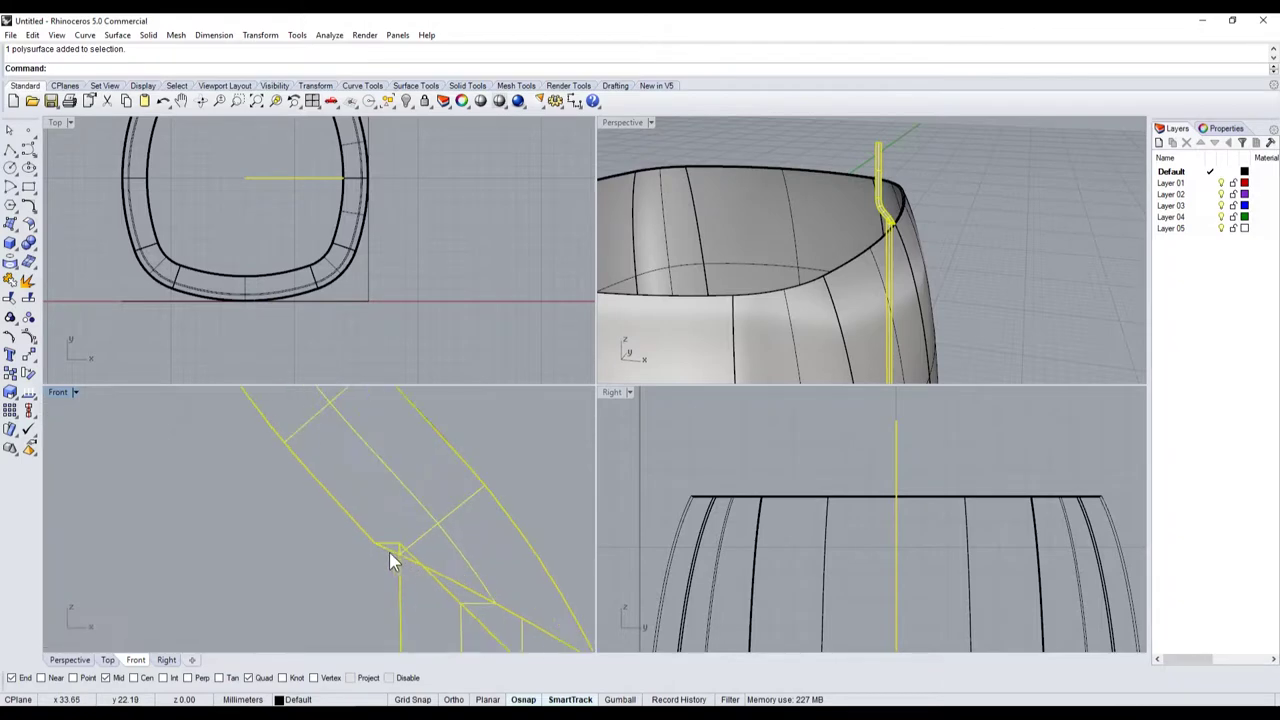
{"action": "scroll", "coordinate": [385, 550], "scroll_direction": "down", "scroll_amount": 3}
{"action": "scroll", "coordinate": [388, 548], "scroll_direction": "down", "scroll_amount": 2}
{"action": "scroll", "coordinate": [370, 545], "scroll_direction": "down", "scroll_amount": 2}
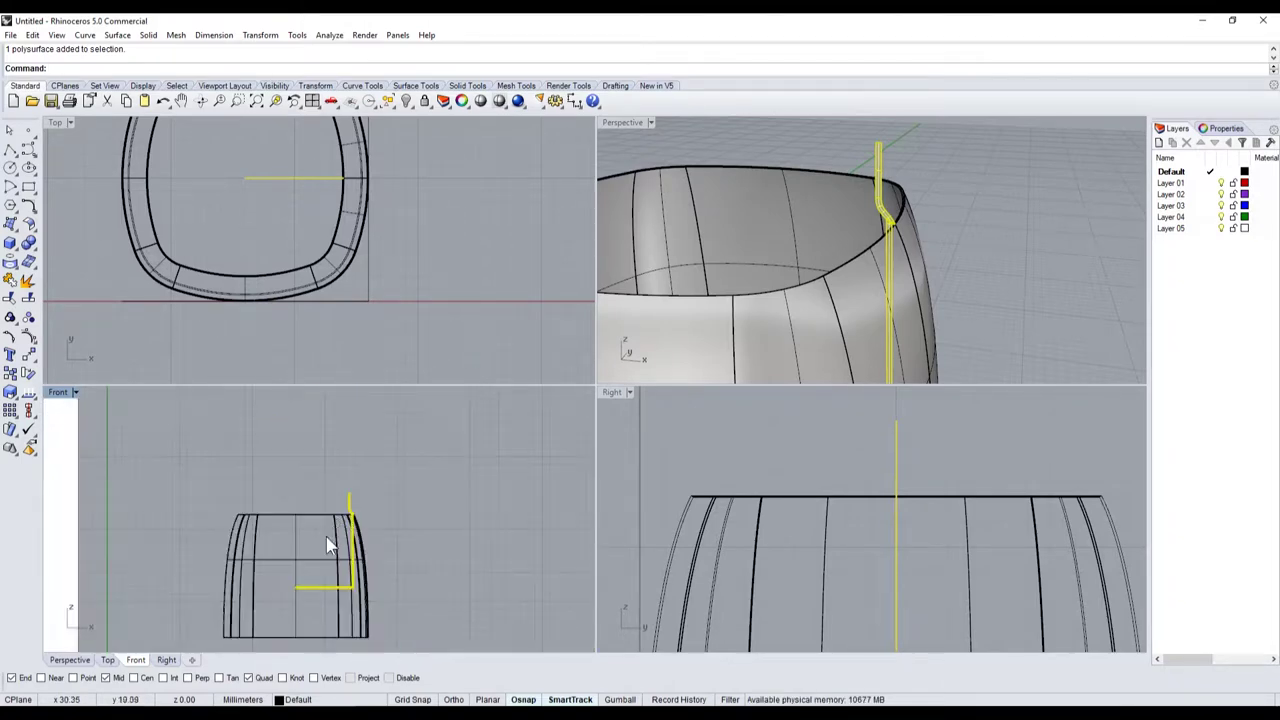
{"action": "scroll", "coordinate": [290, 548], "scroll_direction": "up", "scroll_amount": 5}
{"action": "key", "text": "Delete"}
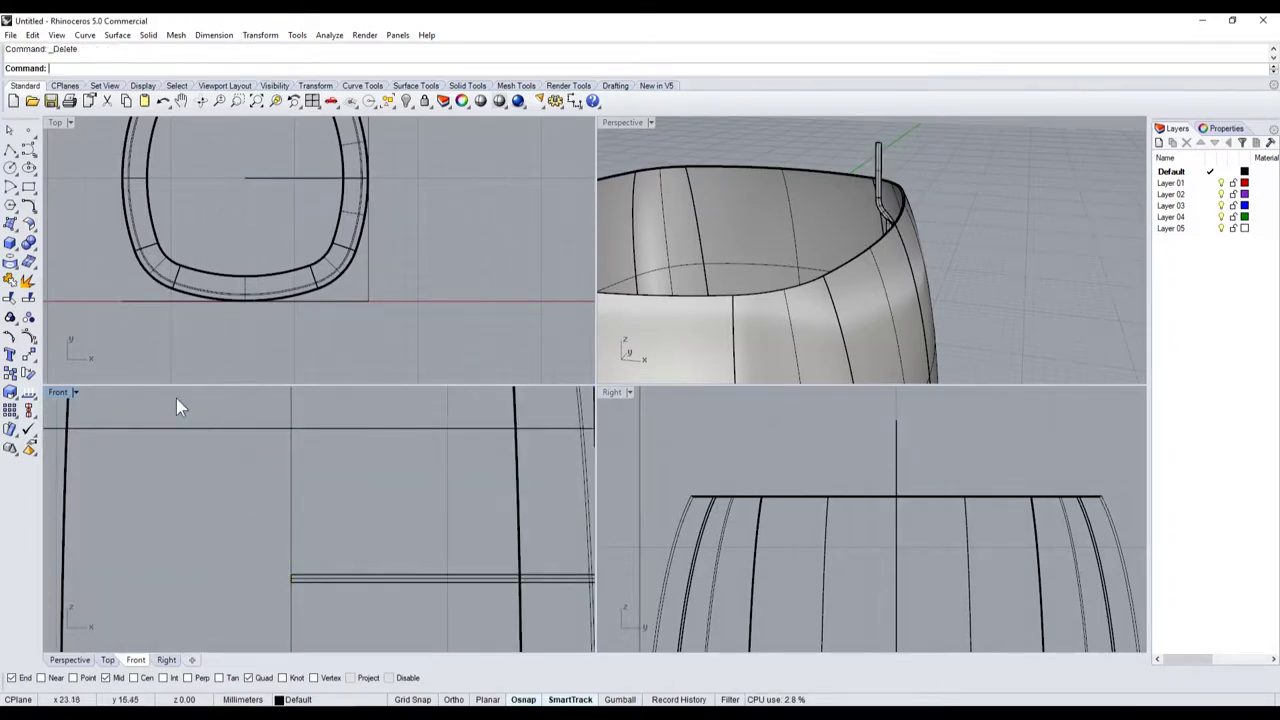
- Maximize the Front view and select the neck lip polysurface
{"action": "double_click", "coordinate": [58, 392]}
{"action": "scroll", "coordinate": [270, 517], "scroll_direction": "down", "scroll_amount": 5}
{"action": "scroll", "coordinate": [337, 451], "scroll_direction": "up", "scroll_amount": 5}
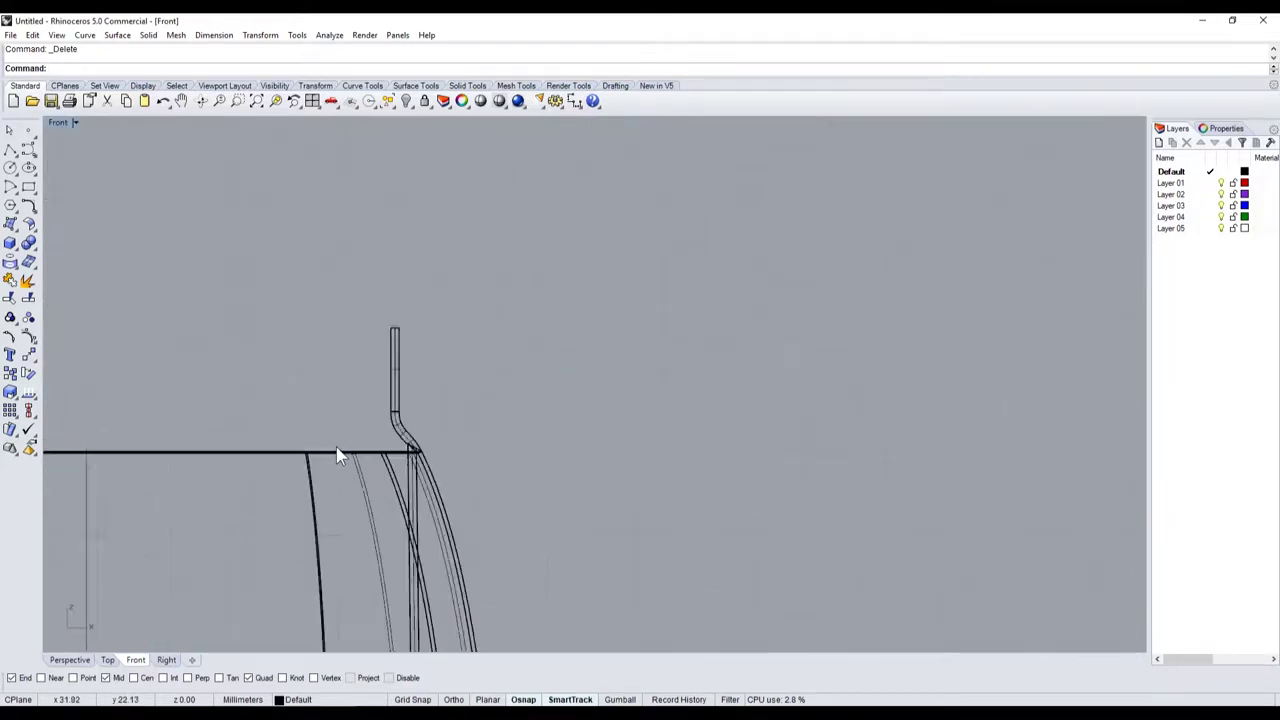
{"action": "left_click", "coordinate": [407, 416]}
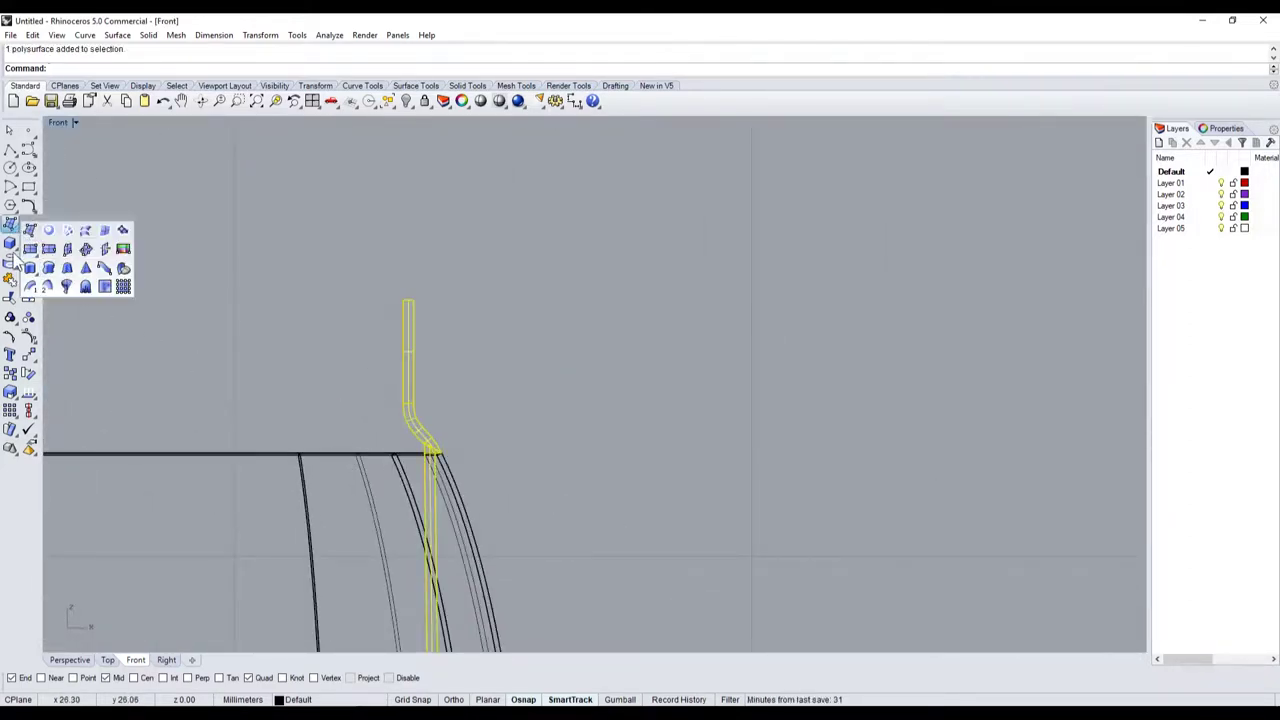
- Extract the neck lip's face borders as curves with DupFaceBorder, including the bottom face
{"action": "left_click", "coordinate": [18, 268]}
{"action": "left_click", "coordinate": [104, 273]}
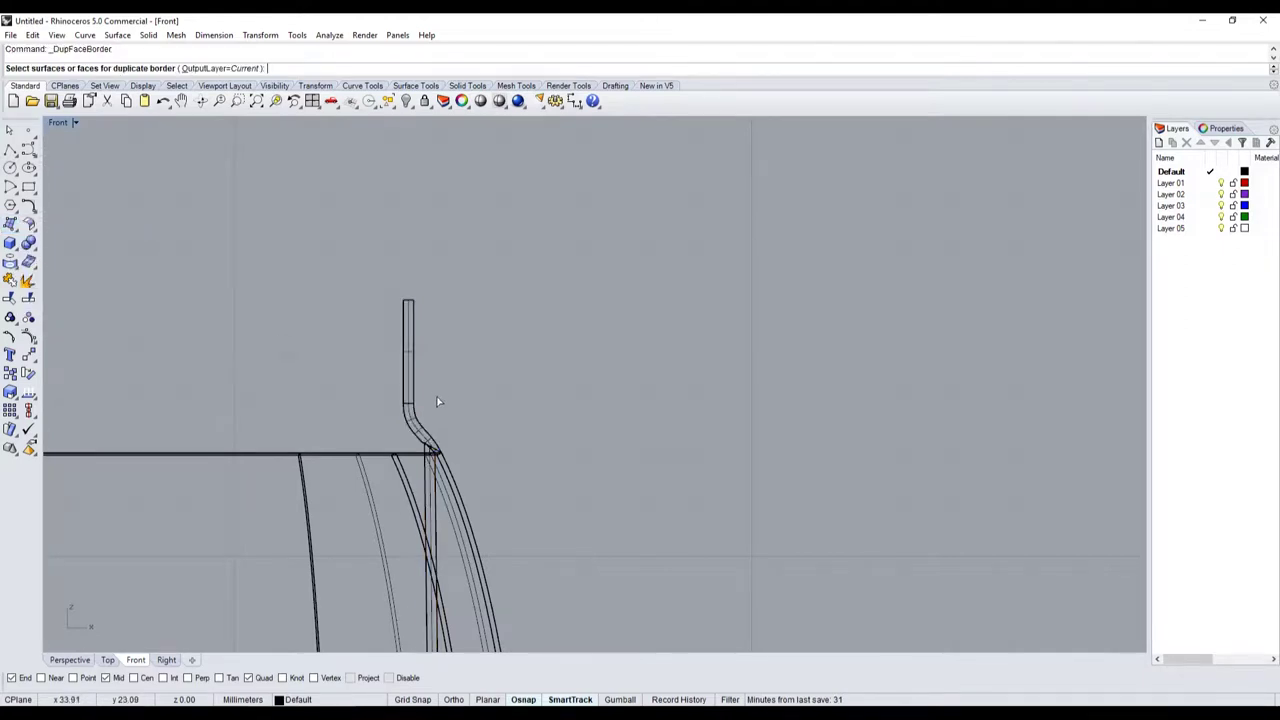
{"action": "left_click", "coordinate": [409, 387]}
{"action": "scroll", "coordinate": [425, 425], "scroll_direction": "up", "scroll_amount": 2}
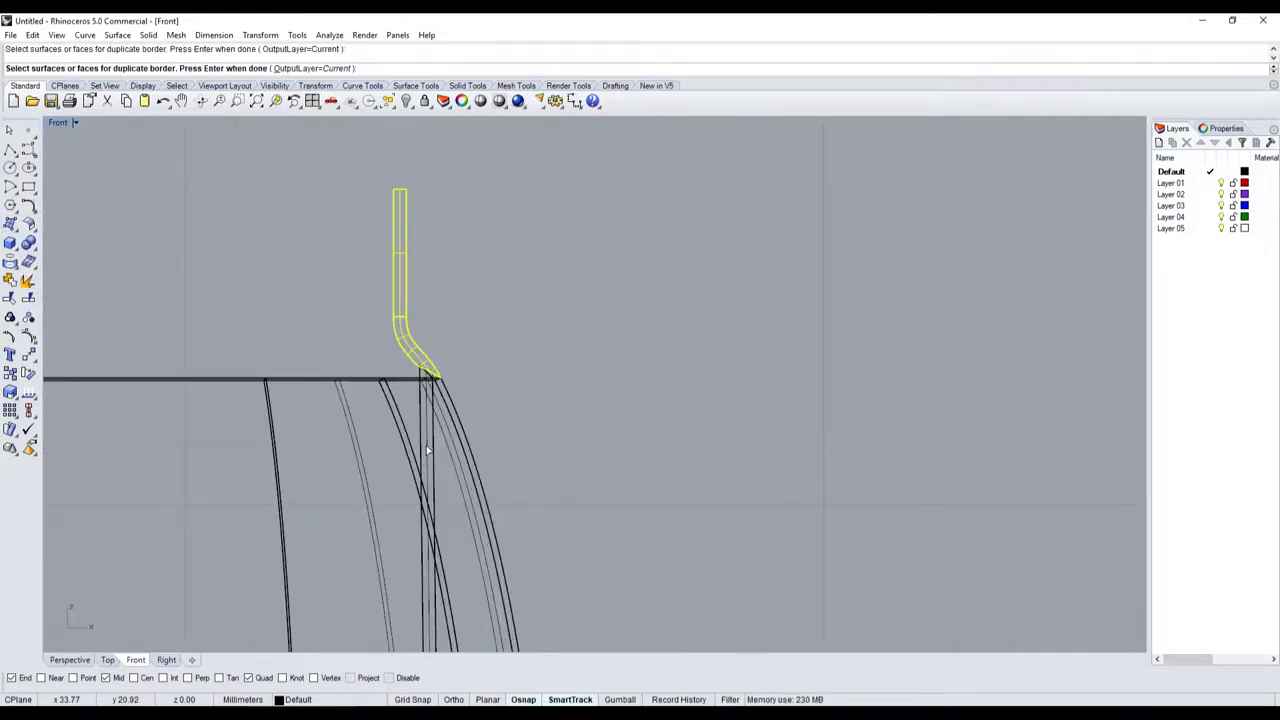
{"action": "scroll", "coordinate": [425, 425], "scroll_direction": "down", "scroll_amount": 3}
{"action": "scroll", "coordinate": [398, 529], "scroll_direction": "up", "scroll_amount": 3}
{"action": "scroll", "coordinate": [398, 529], "scroll_direction": "up", "scroll_amount": 2}
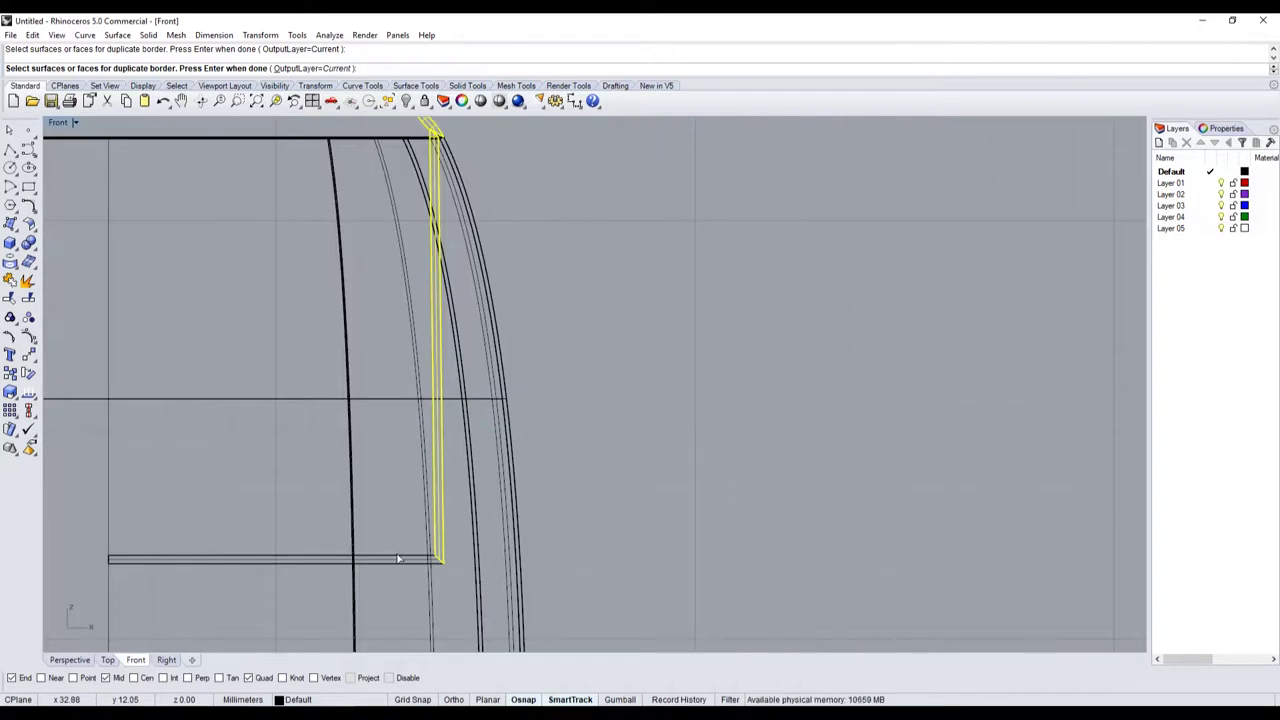
{"action": "left_click", "coordinate": [398, 560]}
{"action": "key", "text": "Return"}
- Keep the bottom and right edge curves and delete the other border curves
{"action": "left_click", "coordinate": [28, 281]}
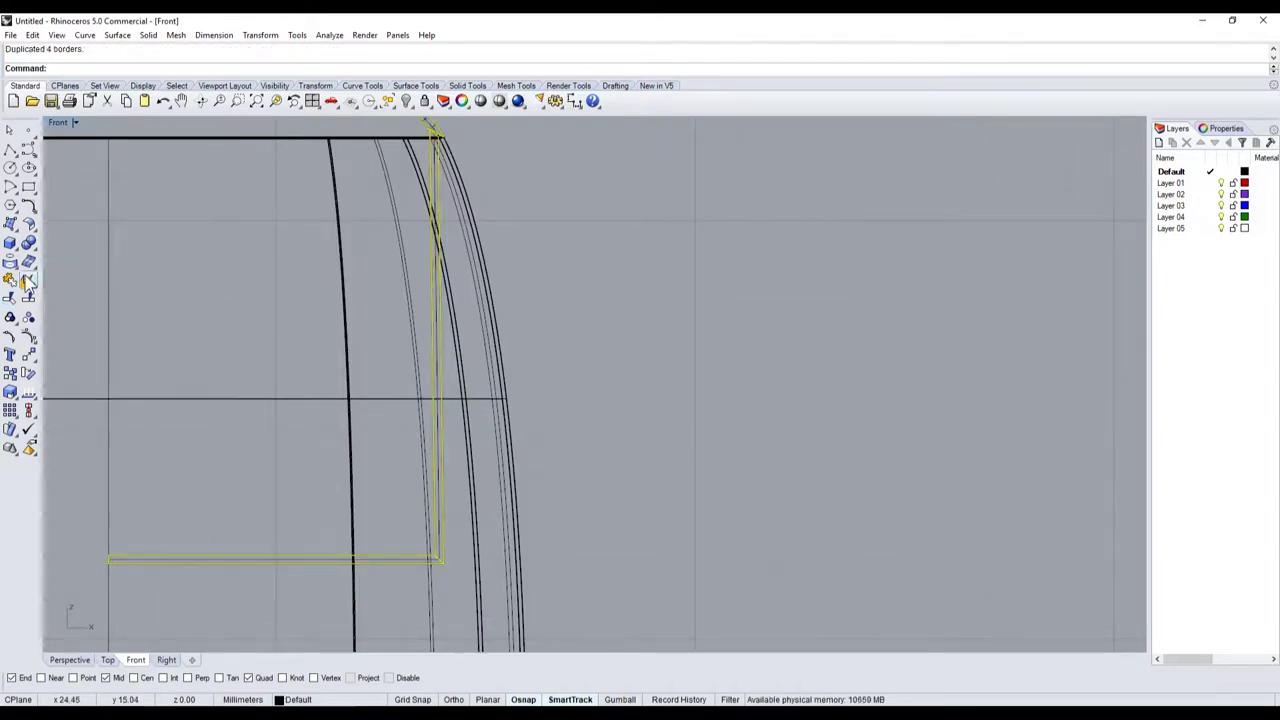
{"action": "left_click", "coordinate": [245, 559], "text": "ctrl"}
{"action": "left_click", "coordinate": [431, 513], "text": "ctrl"}
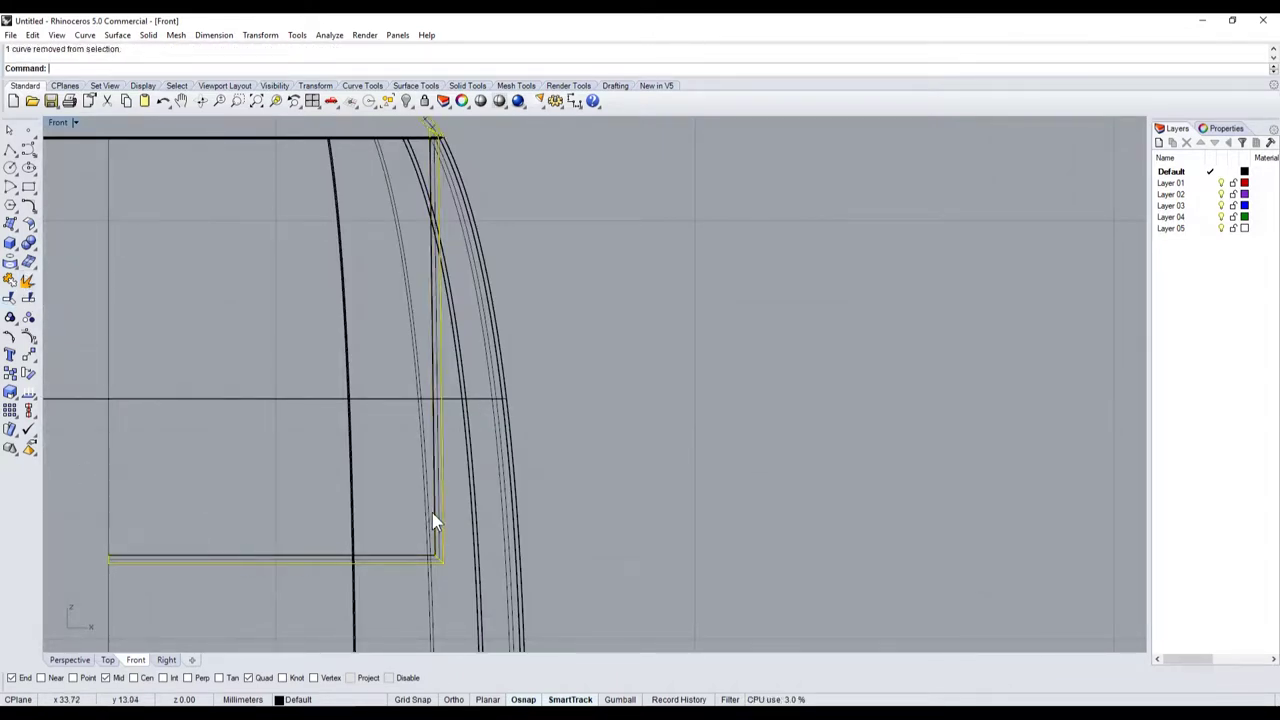
{"action": "scroll", "coordinate": [432, 513], "scroll_direction": "down", "scroll_amount": 3}
{"action": "scroll", "coordinate": [445, 420], "scroll_direction": "up", "scroll_amount": 3}
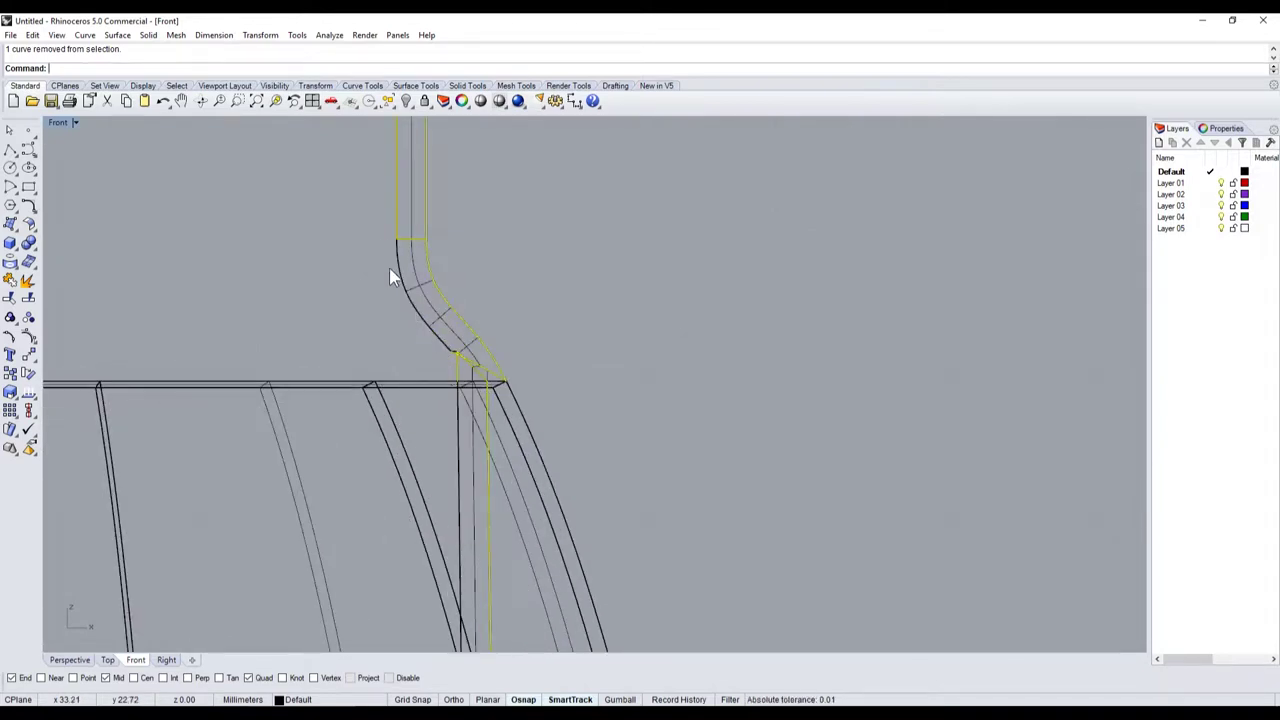
{"action": "scroll", "coordinate": [449, 350], "scroll_direction": "up", "scroll_amount": 3}
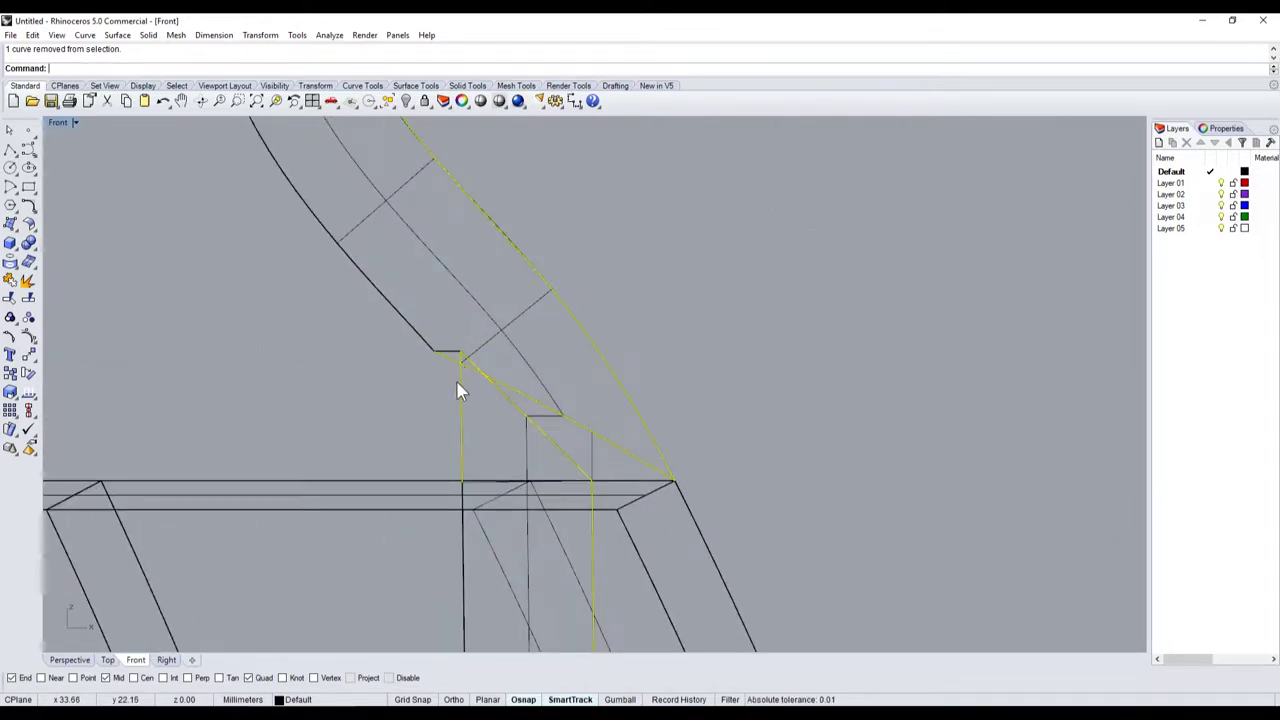
{"action": "scroll", "coordinate": [458, 380], "scroll_direction": "down", "scroll_amount": 3}
{"action": "scroll", "coordinate": [423, 406], "scroll_direction": "up", "scroll_amount": 1}
{"action": "scroll", "coordinate": [439, 500], "scroll_direction": "down", "scroll_amount": 1}
{"action": "scroll", "coordinate": [441, 499], "scroll_direction": "down", "scroll_amount": 2}
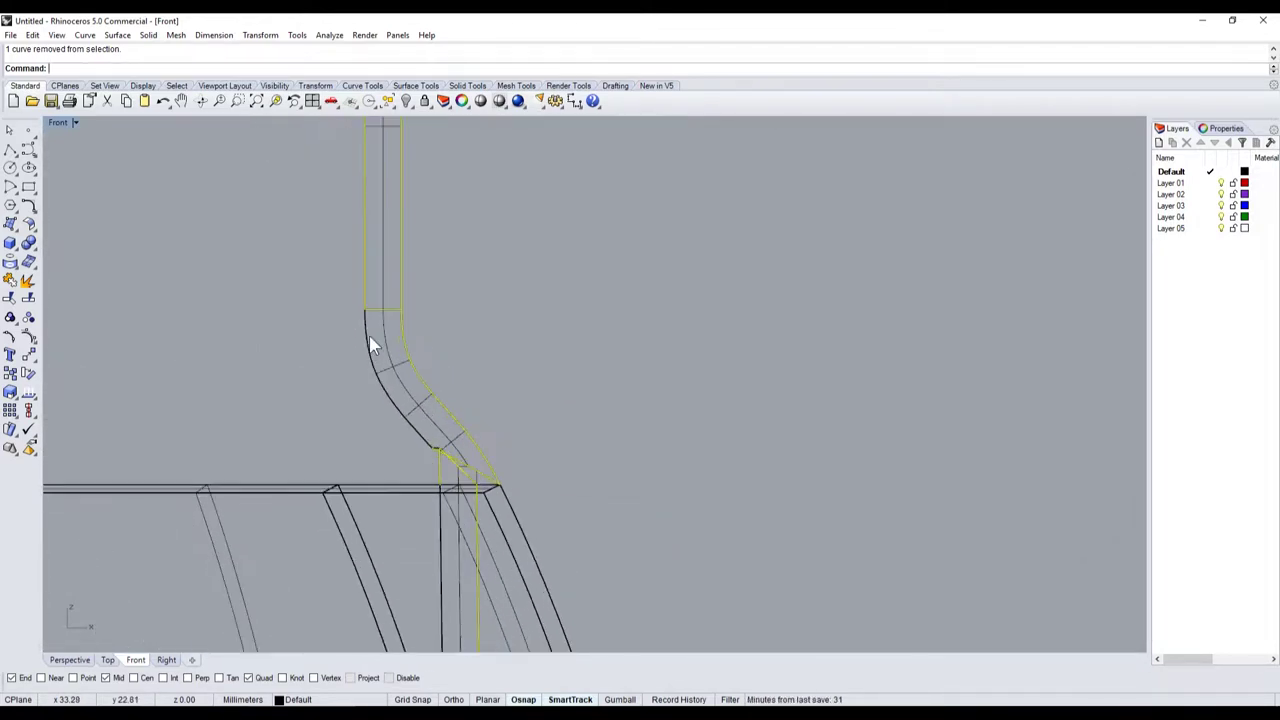
{"action": "key", "text": "Delete"}
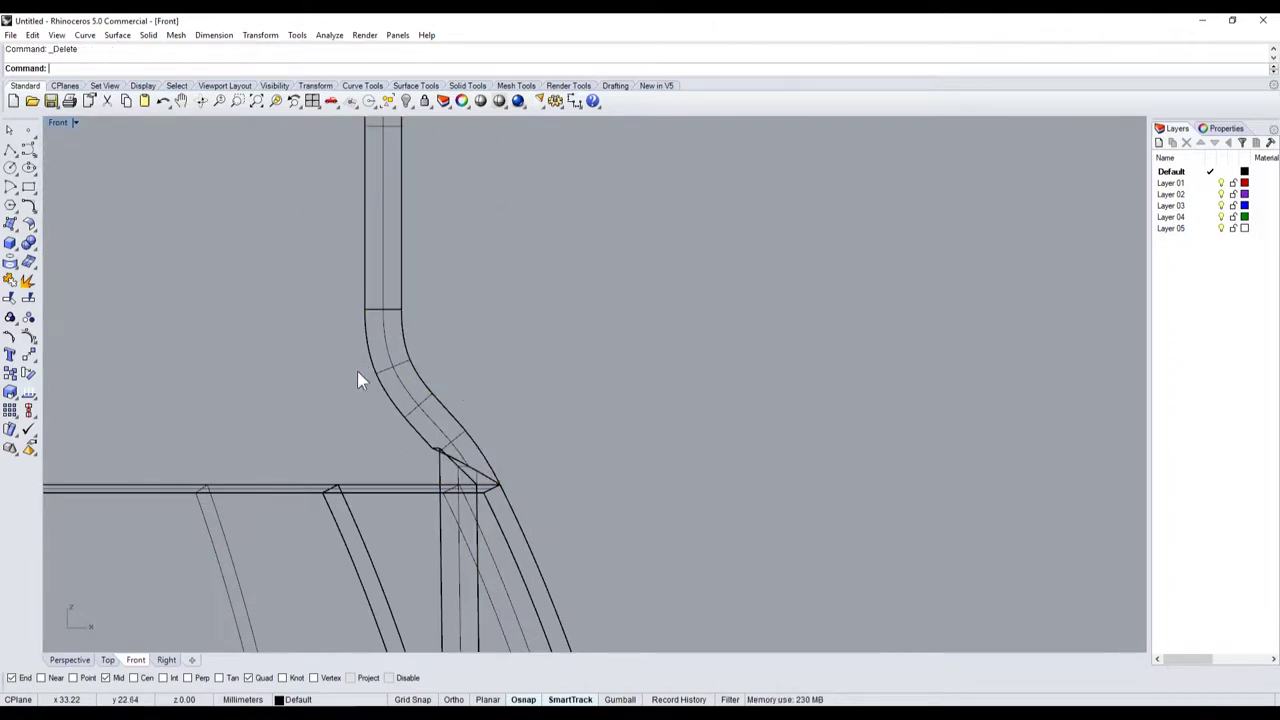
- Pick the lip polysurface among the overlapping objects and start a polyline on the lip's top
{"action": "scroll", "coordinate": [358, 375], "scroll_direction": "down", "scroll_amount": 2}
{"action": "scroll", "coordinate": [360, 405], "scroll_direction": "down", "scroll_amount": 1}
{"action": "scroll", "coordinate": [365, 425], "scroll_direction": "up", "scroll_amount": 1}
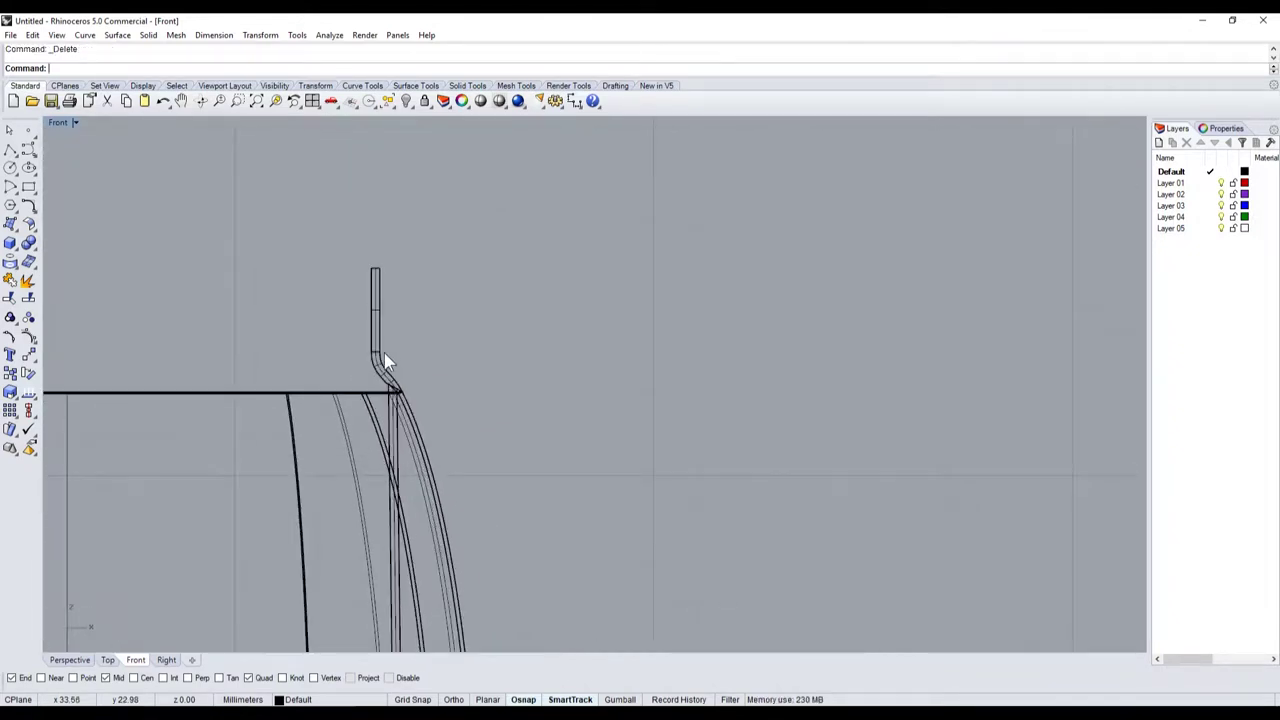
{"action": "left_click", "coordinate": [394, 378]}
{"action": "scroll", "coordinate": [419, 403], "scroll_direction": "down", "scroll_amount": 2}
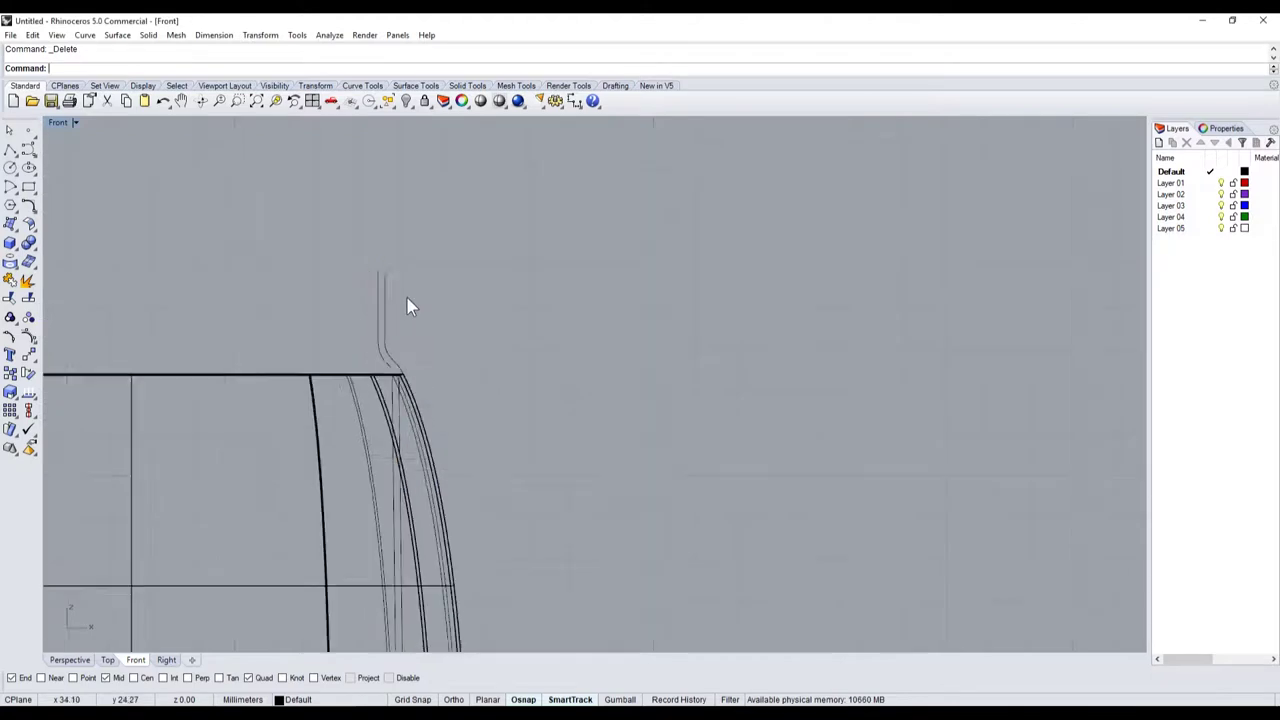
{"action": "scroll", "coordinate": [389, 394], "scroll_direction": "down", "scroll_amount": 2}
{"action": "scroll", "coordinate": [282, 527], "scroll_direction": "up", "scroll_amount": 4}
{"action": "scroll", "coordinate": [415, 383], "scroll_direction": "down", "scroll_amount": 4}
{"action": "scroll", "coordinate": [416, 383], "scroll_direction": "up", "scroll_amount": 3}
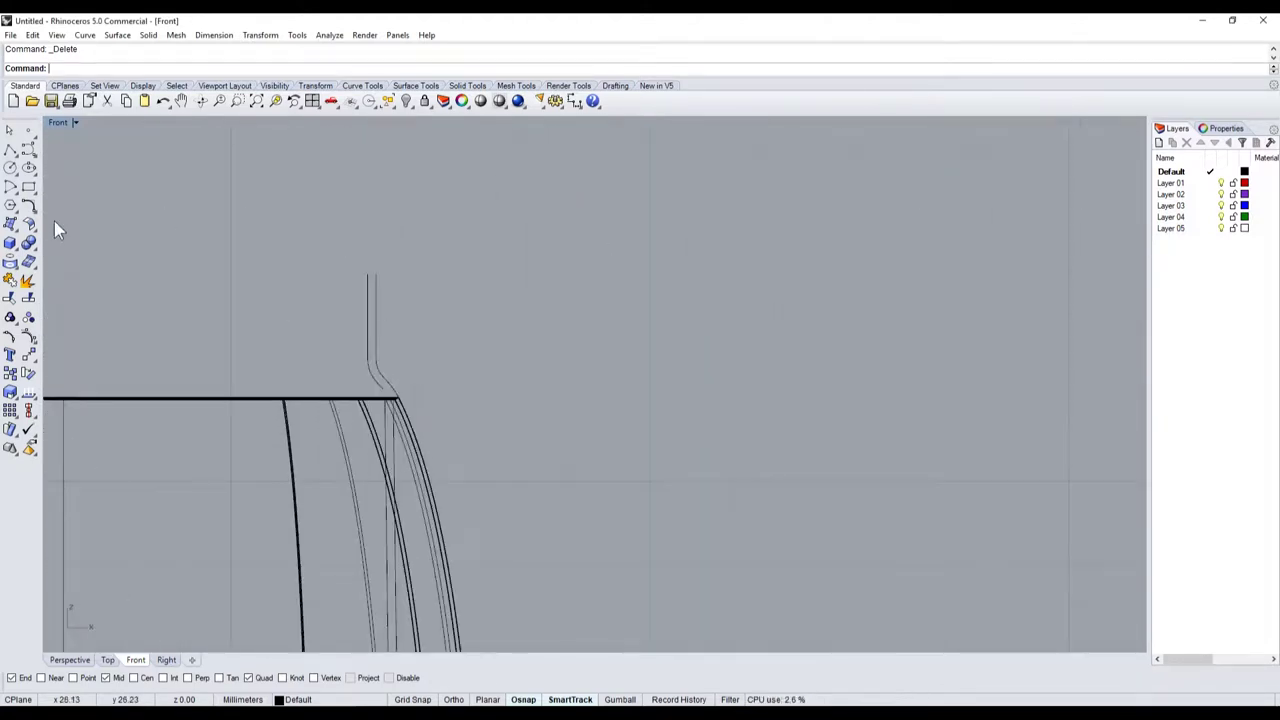
{"action": "left_click", "coordinate": [10, 148]}
{"action": "scroll", "coordinate": [347, 292], "scroll_direction": "up", "scroll_amount": 3}
- Cap the top of the lip tube with a short line and select the lip's outline curves
{"action": "left_click", "coordinate": [396, 247]}
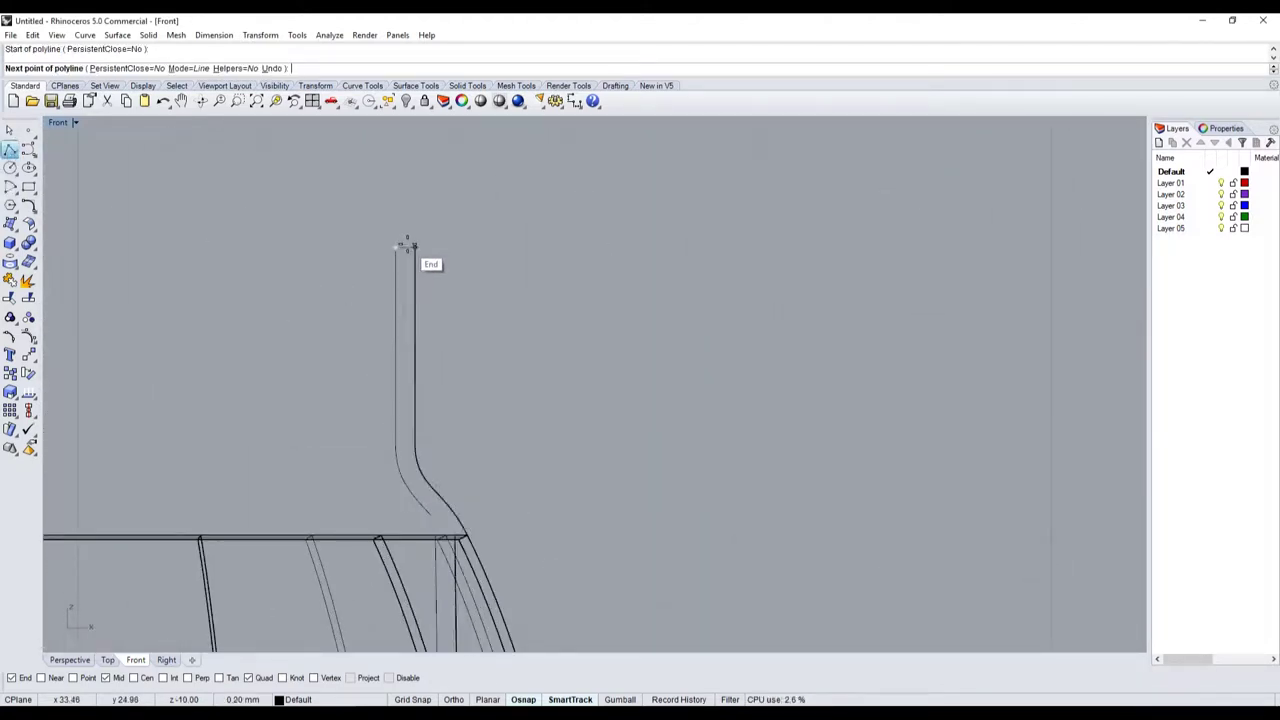
{"action": "left_click", "coordinate": [408, 245]}
{"action": "key", "text": "Return"}
{"action": "left_click_drag", "start_coordinate": [482, 349], "coordinate": [349, 260]}
{"action": "scroll", "coordinate": [349, 260], "scroll_direction": "down", "scroll_amount": 2}
{"action": "scroll", "coordinate": [353, 233], "scroll_direction": "down", "scroll_amount": 2}
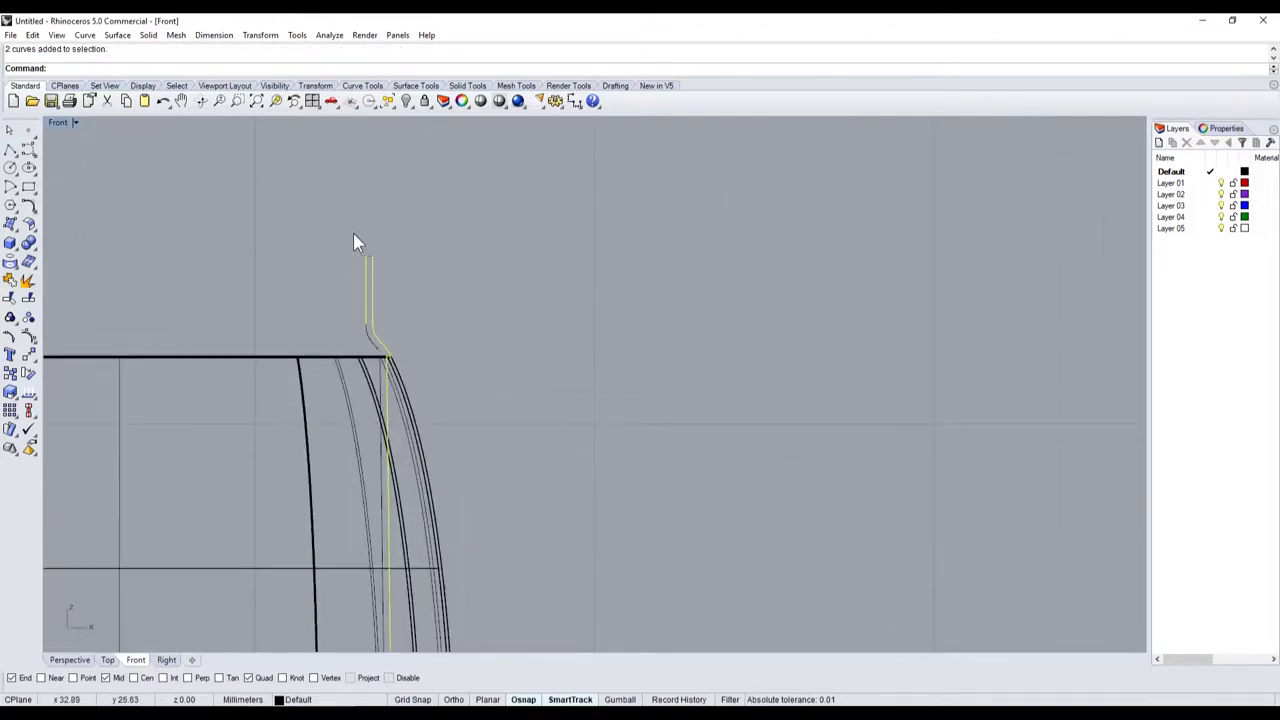
{"action": "scroll", "coordinate": [383, 353], "scroll_direction": "up", "scroll_amount": 4}
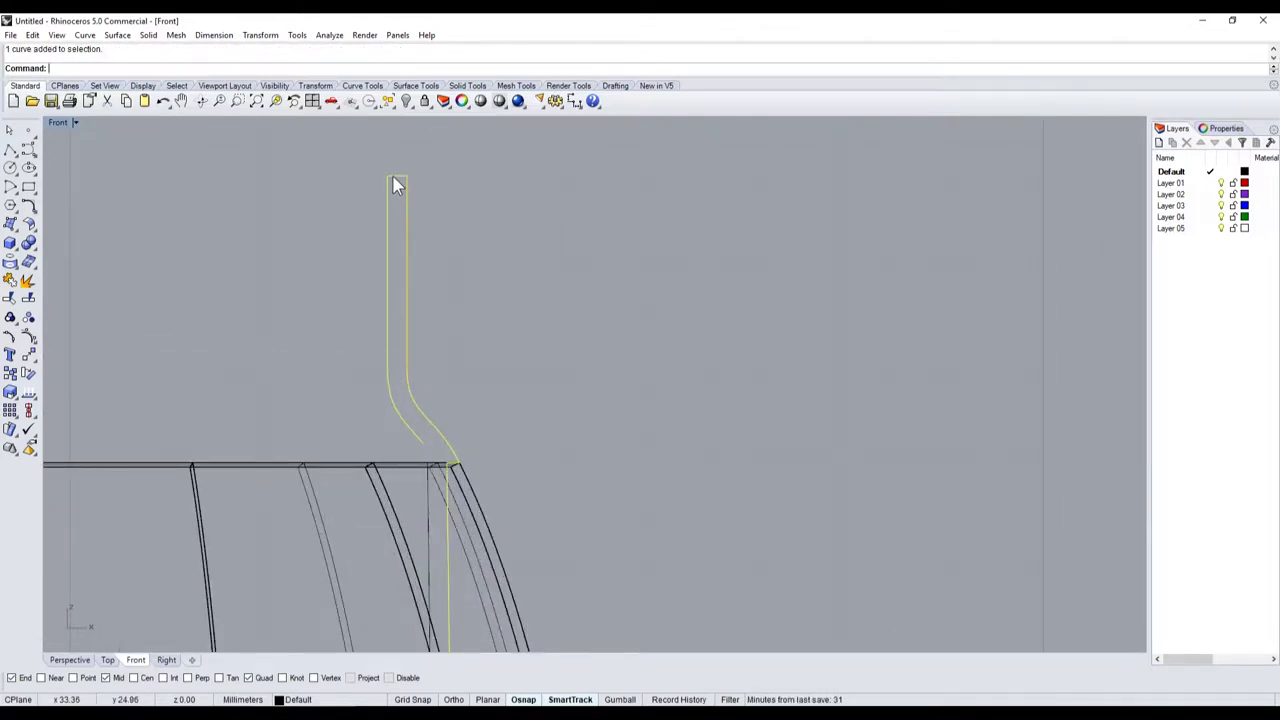
{"action": "scroll", "coordinate": [436, 500], "scroll_direction": "up", "scroll_amount": 3}
{"action": "scroll", "coordinate": [396, 400], "scroll_direction": "down", "scroll_amount": 4}
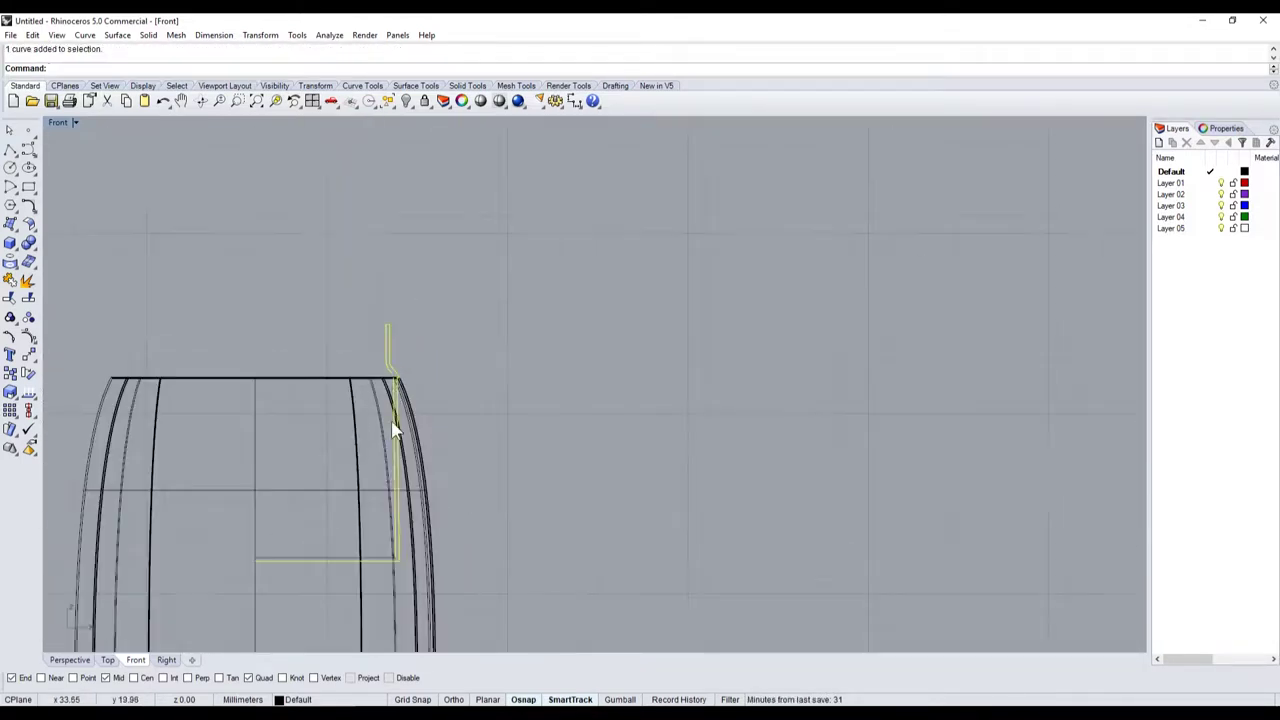
{"action": "scroll", "coordinate": [391, 560], "scroll_direction": "up", "scroll_amount": 3}
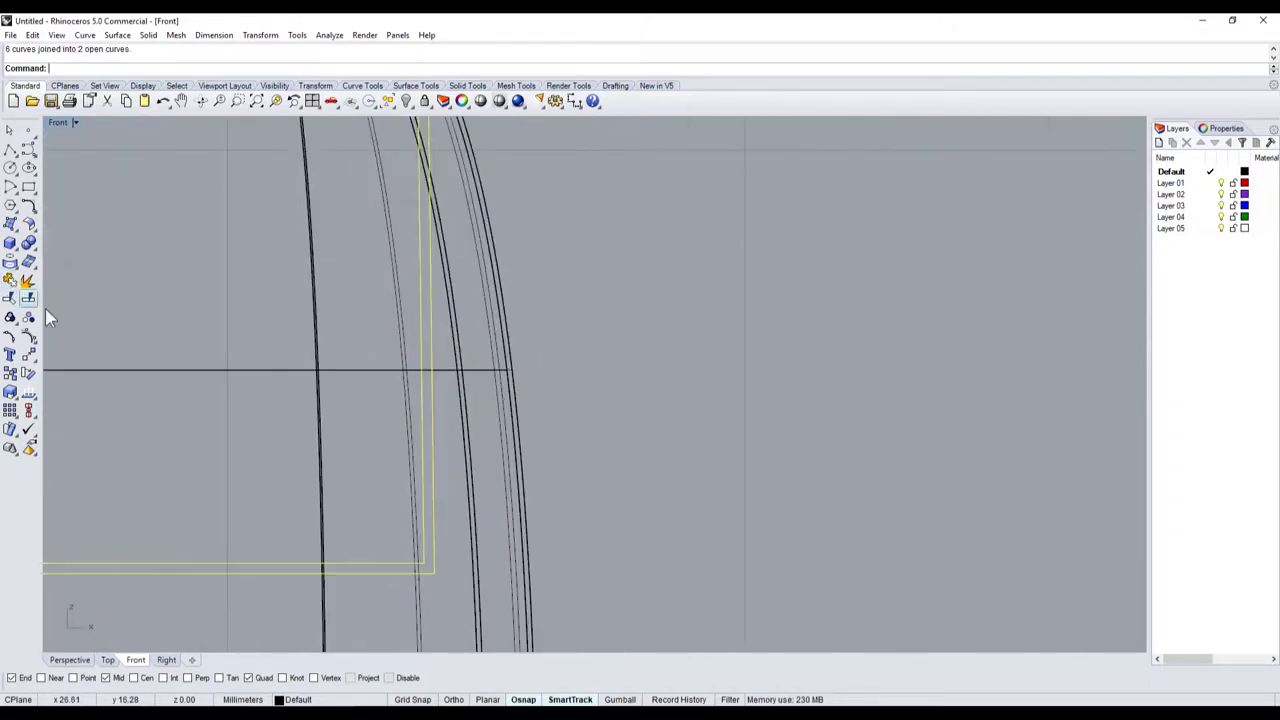
{"action": "scroll", "coordinate": [267, 296], "scroll_direction": "down", "scroll_amount": 3}
{"action": "scroll", "coordinate": [371, 451], "scroll_direction": "up", "scroll_amount": 3}
{"action": "scroll", "coordinate": [357, 423], "scroll_direction": "up", "scroll_amount": 2}
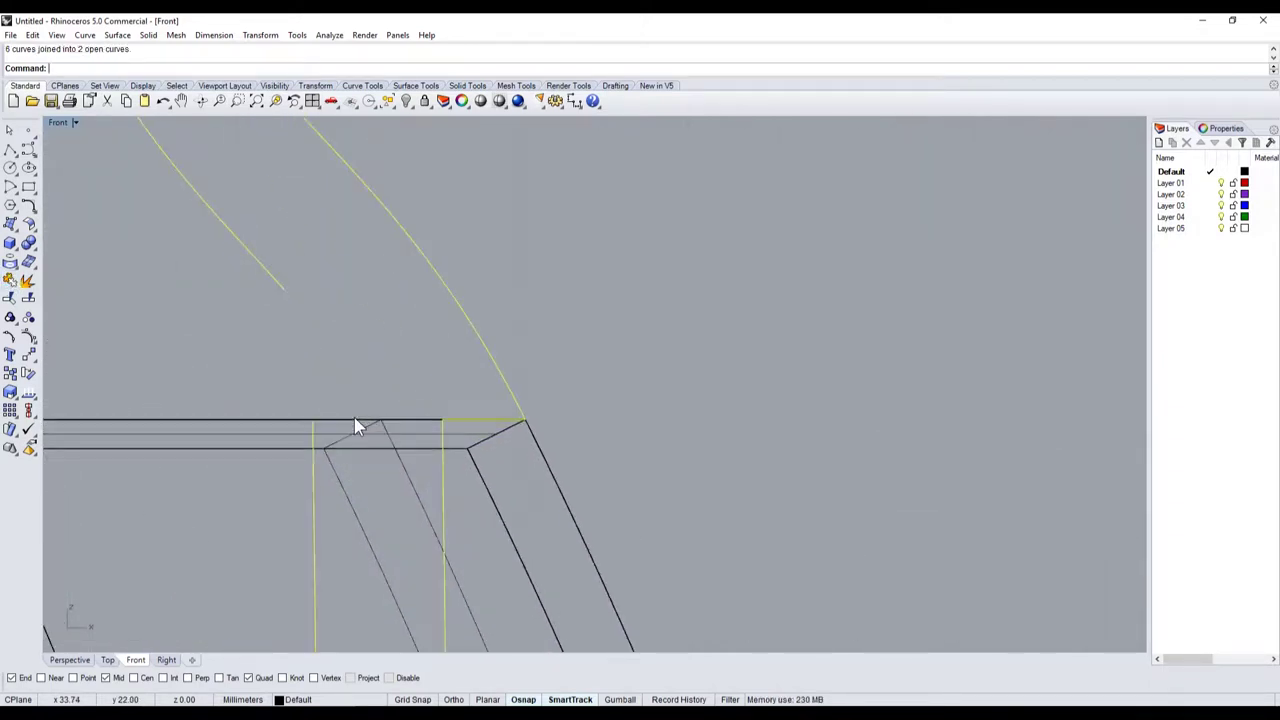
- Blend the two open profile curves at the rim's inner corner with BlendCrv
{"action": "left_click", "coordinate": [30, 222]}
{"action": "left_click", "coordinate": [102, 222]}
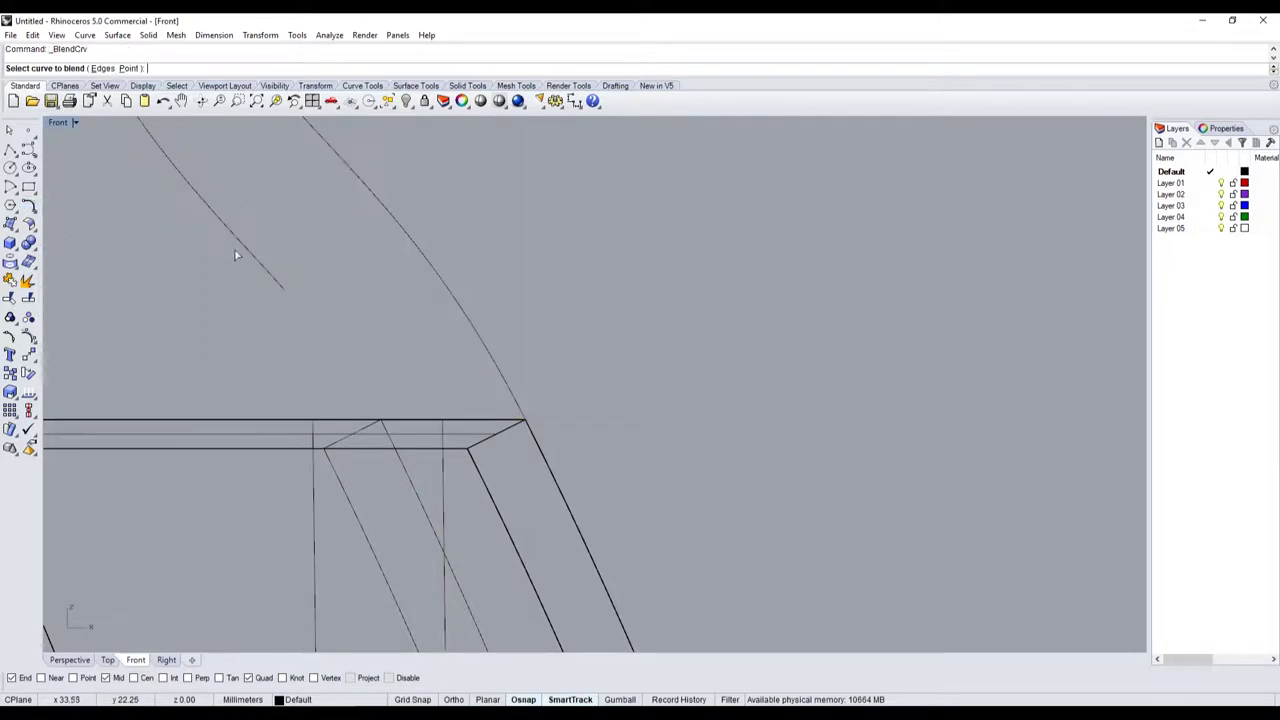
{"action": "left_click", "coordinate": [260, 268]}
{"action": "left_click", "coordinate": [317, 496]}
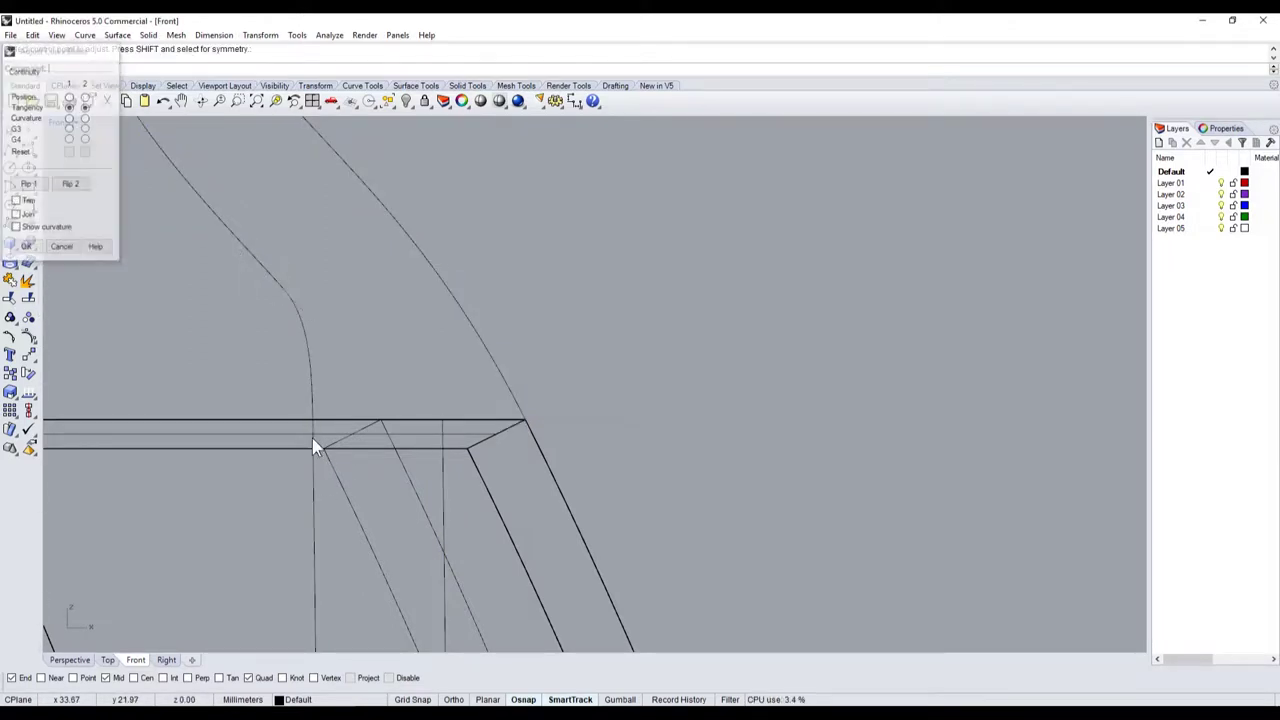
{"action": "left_click", "coordinate": [310, 365]}
{"action": "mouse_move", "coordinate": [250, 265]}
{"action": "right_mouse_down", "text": "ctrl+shift"}
{"action": "mouse_move", "coordinate": [269, 395]}
{"action": "mouse_move", "coordinate": [294, 323]}
{"action": "mouse_move", "coordinate": [292, 380]}
{"action": "right_mouse_up", "text": "ctrl+shift"}
- Join the three profile curves into one and inspect them in an enlarged Perspective view
{"action": "scroll", "coordinate": [292, 380], "scroll_direction": "down", "scroll_amount": 5}
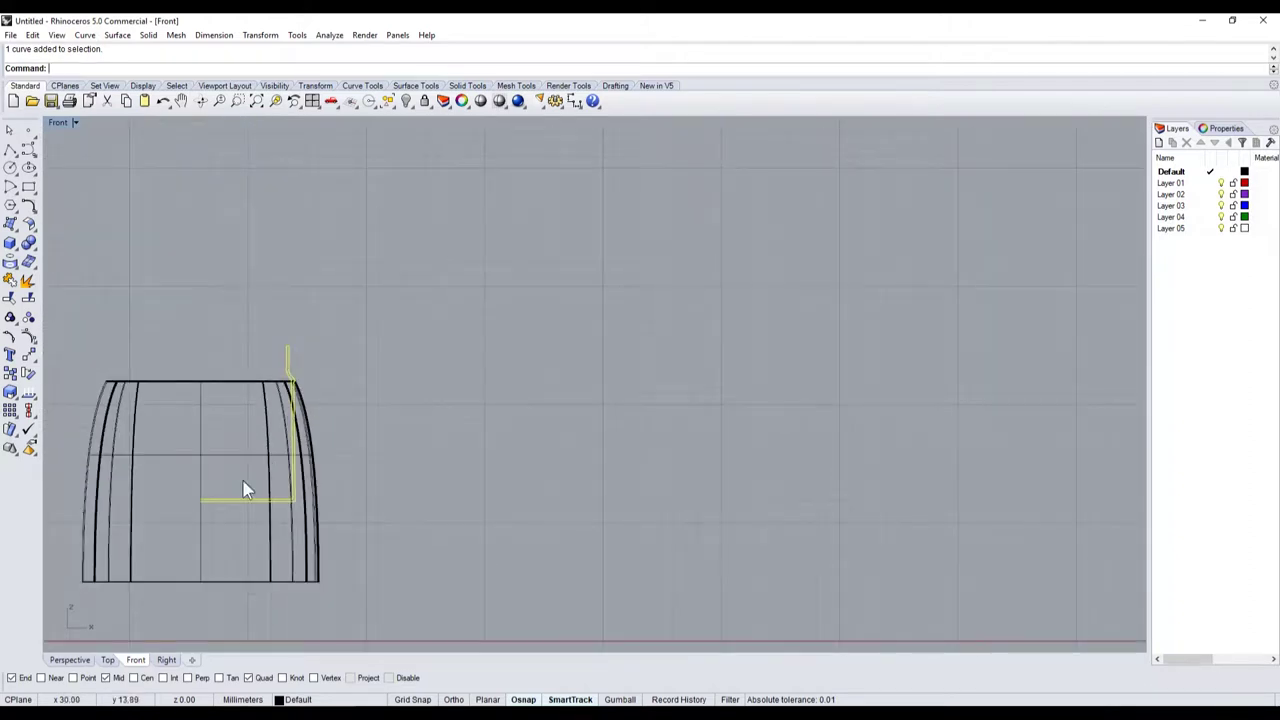
{"action": "left_click", "coordinate": [10, 281]}
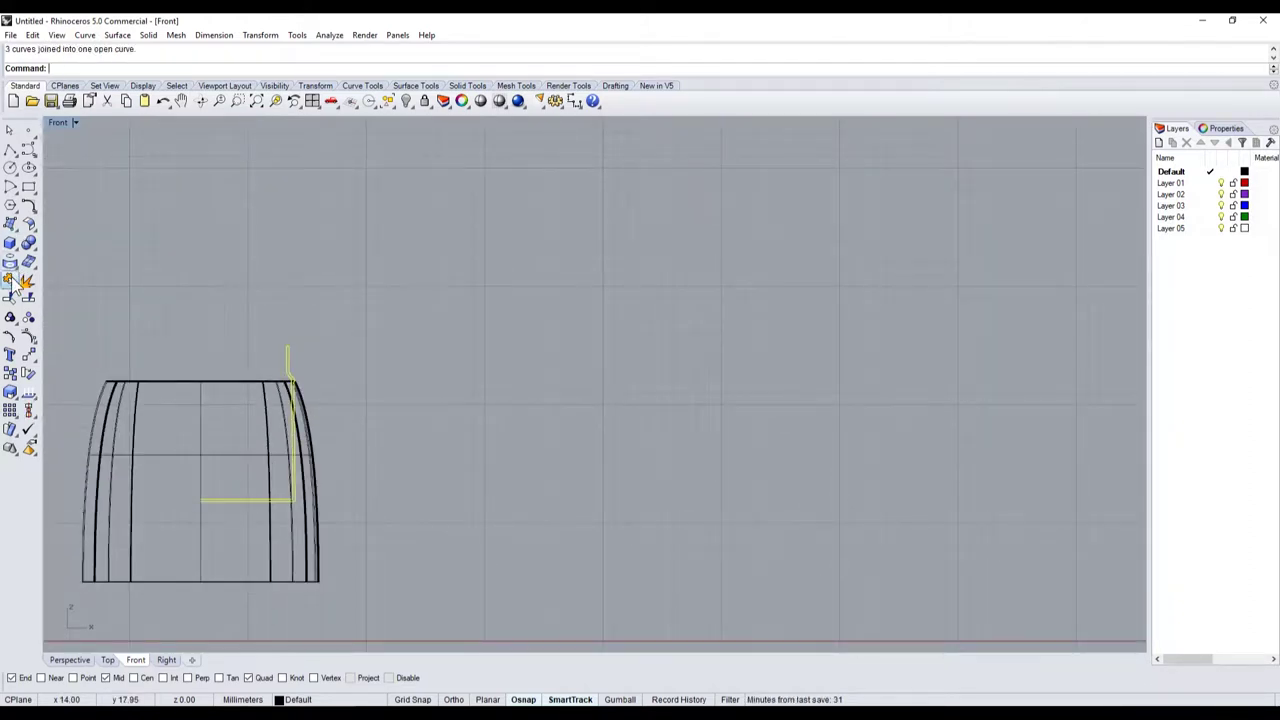
{"action": "double_click", "coordinate": [58, 125]}
{"action": "scroll", "coordinate": [726, 283], "scroll_direction": "down", "scroll_amount": 3}
{"action": "right_click_drag", "start_coordinate": [759, 278], "coordinate": [763, 302]}
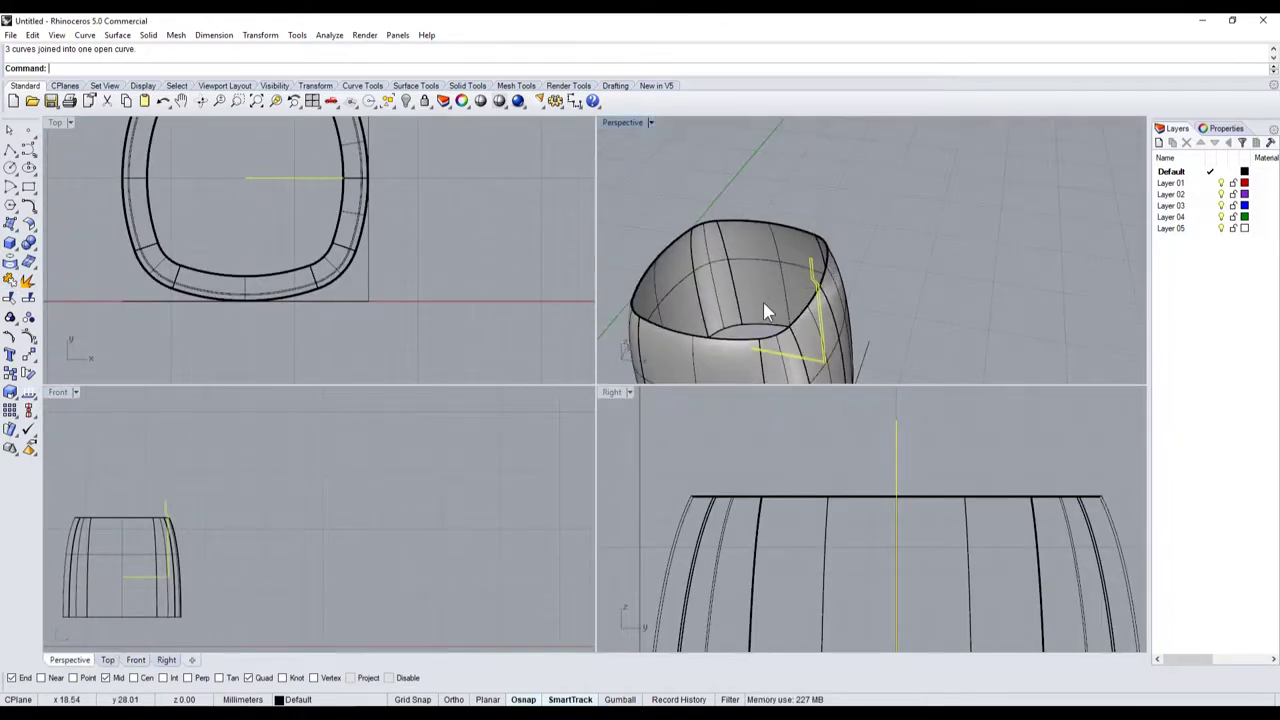
{"action": "scroll", "coordinate": [711, 182], "scroll_direction": "down", "scroll_amount": 2}
{"action": "double_click", "coordinate": [624, 122]}
{"action": "scroll", "coordinate": [340, 480], "scroll_direction": "up", "scroll_amount": 3}
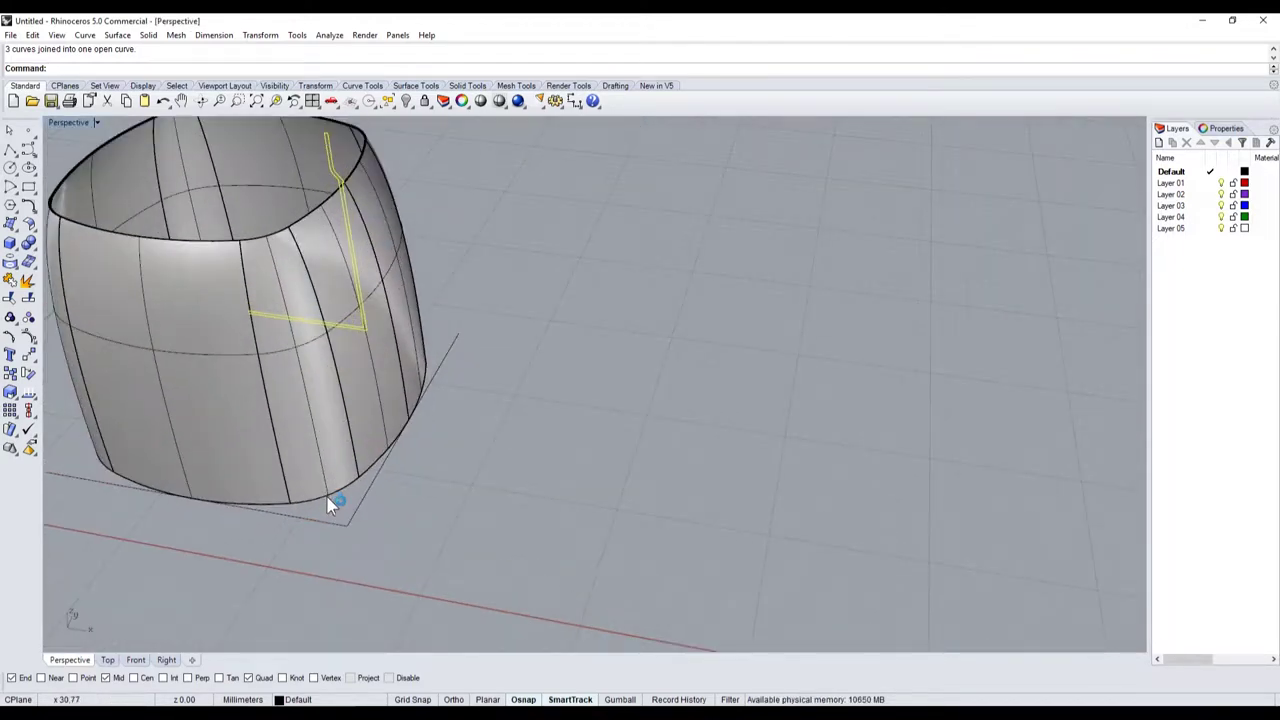
{"action": "scroll", "coordinate": [266, 500], "scroll_direction": "down", "scroll_amount": 3}
{"action": "scroll", "coordinate": [300, 495], "scroll_direction": "up", "scroll_amount": 5}
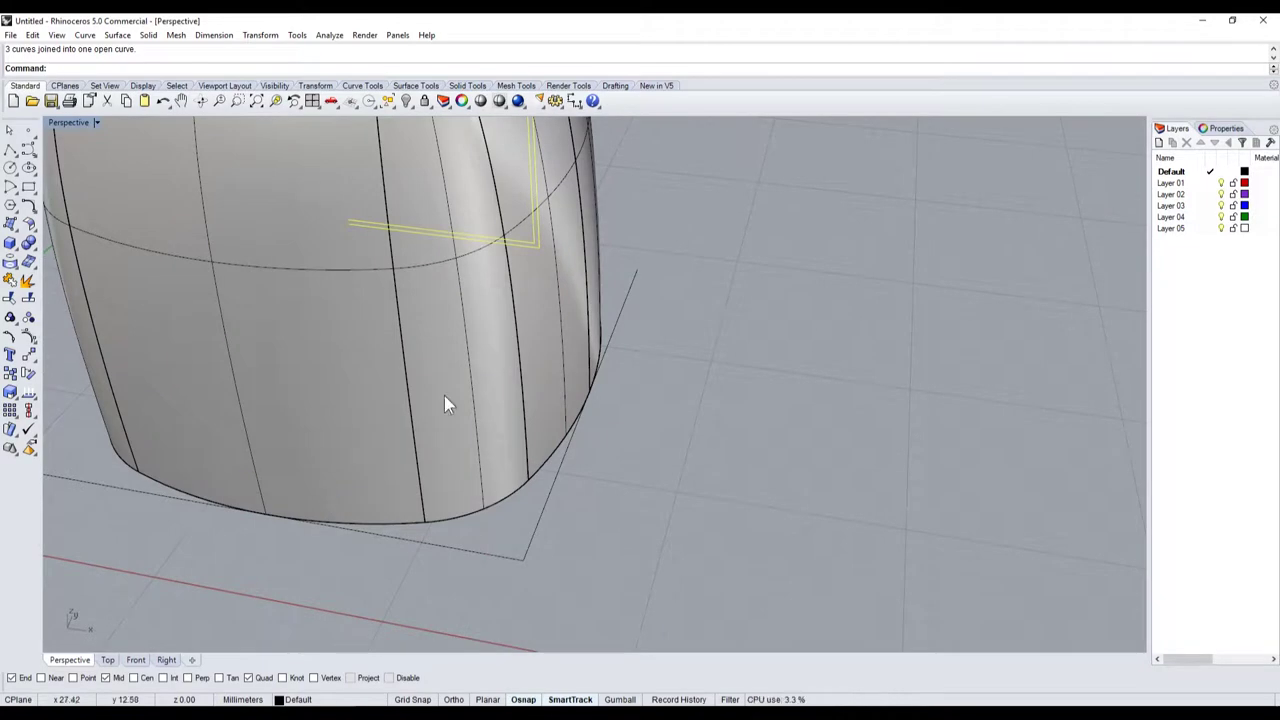
{"action": "scroll", "coordinate": [445, 397], "scroll_direction": "down", "scroll_amount": 3}
{"action": "scroll", "coordinate": [451, 286], "scroll_direction": "up", "scroll_amount": 3}
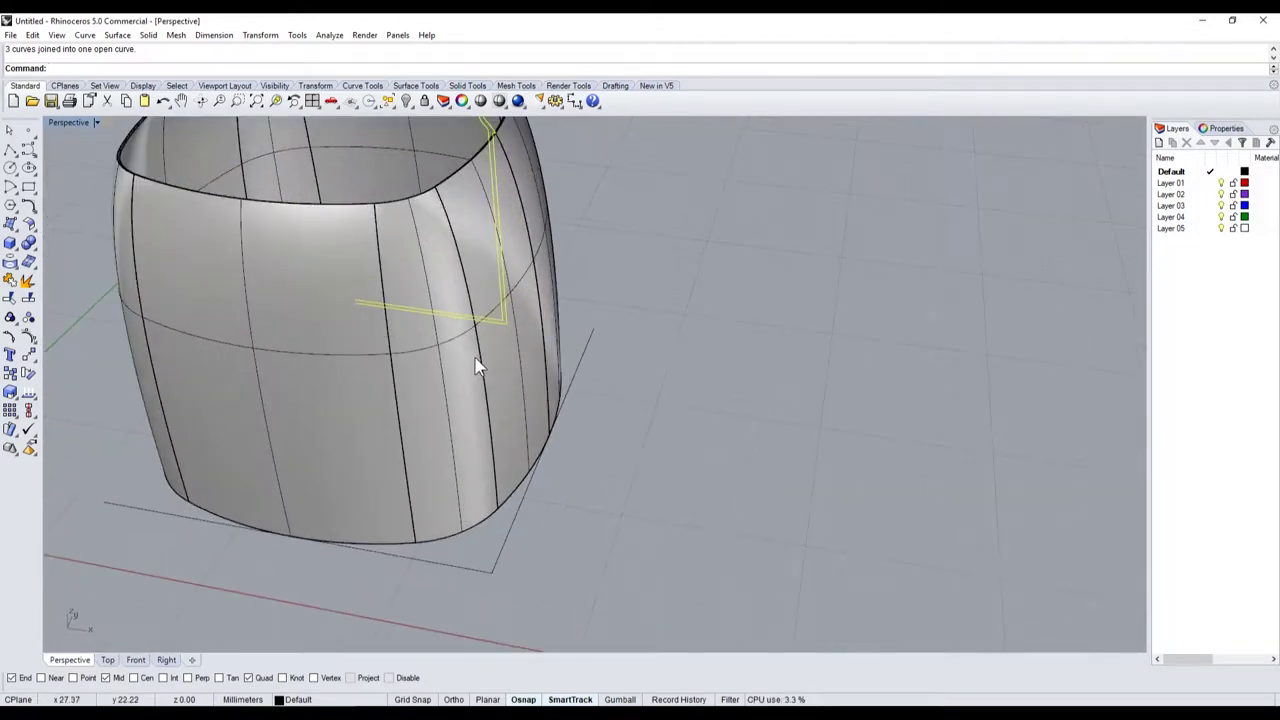
- Explode the joined profile into separate segments and restore the four-view layout
{"action": "left_click", "coordinate": [28, 281]}
{"action": "scroll", "coordinate": [232, 207], "scroll_direction": "down", "scroll_amount": 2}
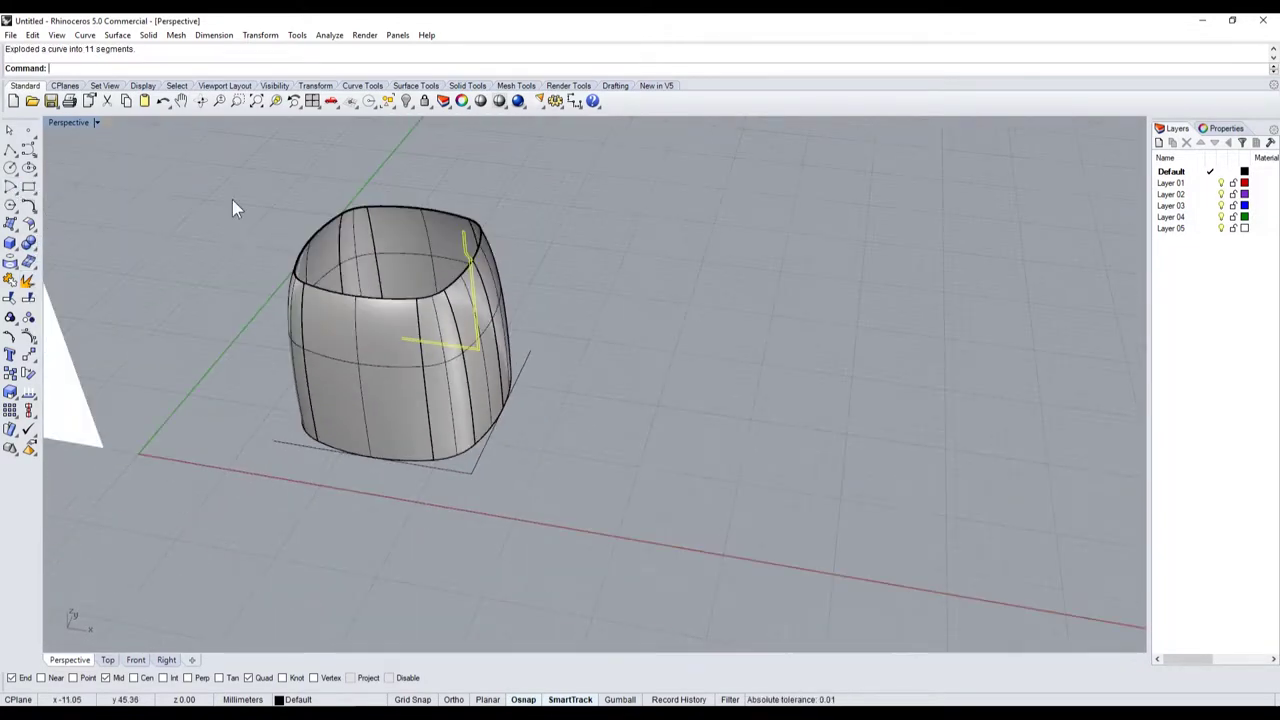
{"action": "double_click", "coordinate": [68, 122]}
{"action": "scroll", "coordinate": [138, 546], "scroll_direction": "up", "scroll_amount": 2}
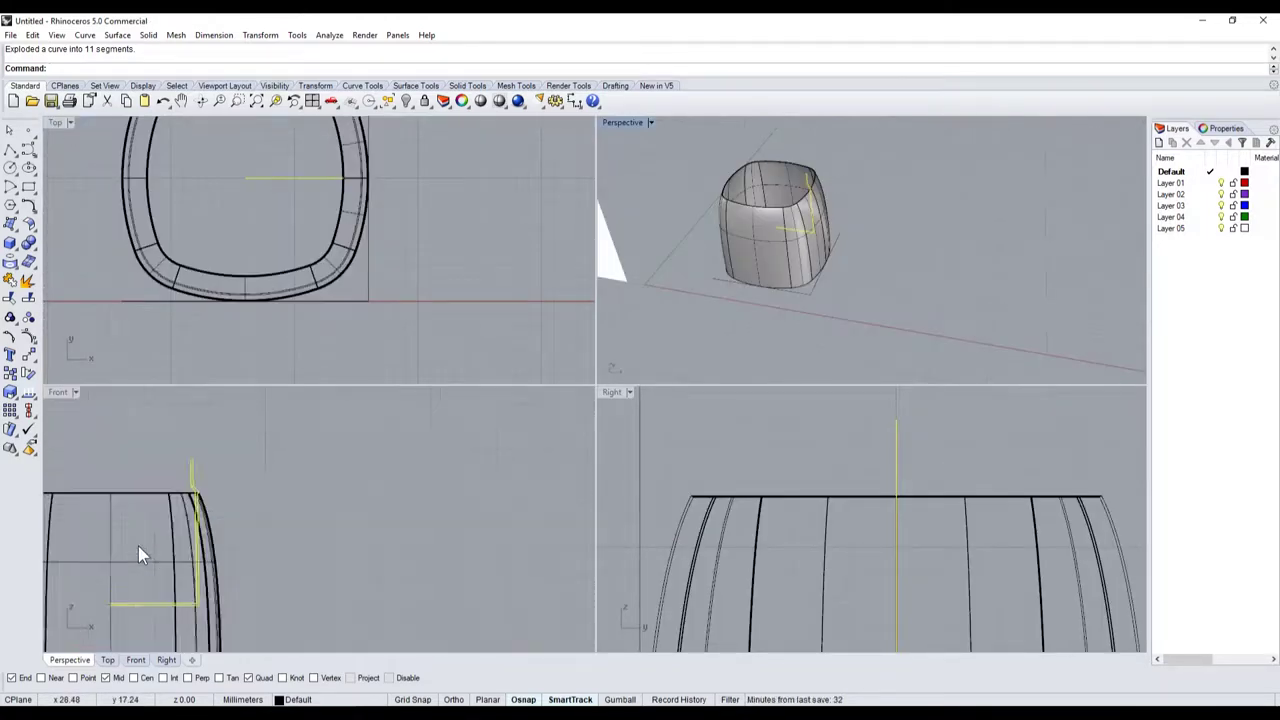
{"action": "scroll", "coordinate": [150, 565], "scroll_direction": "up", "scroll_amount": 2}
{"action": "scroll", "coordinate": [175, 590], "scroll_direction": "down", "scroll_amount": 4}
{"action": "scroll", "coordinate": [187, 595], "scroll_direction": "up", "scroll_amount": 5}
- Delete the horizontal profile segment, undo deleting the doubled rim curve, and select the neck profile
{"action": "left_click", "coordinate": [188, 607]}
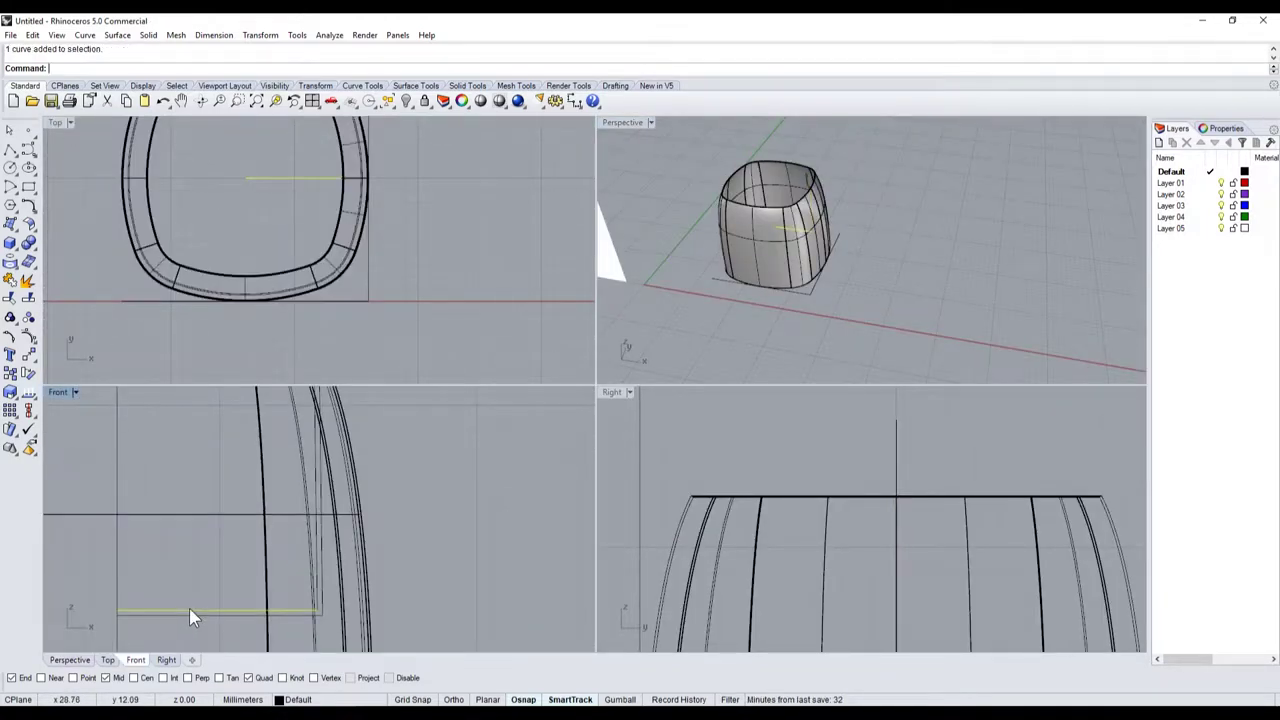
{"action": "key", "text": "Delete"}
{"action": "scroll", "coordinate": [318, 550], "scroll_direction": "down", "scroll_amount": 3}
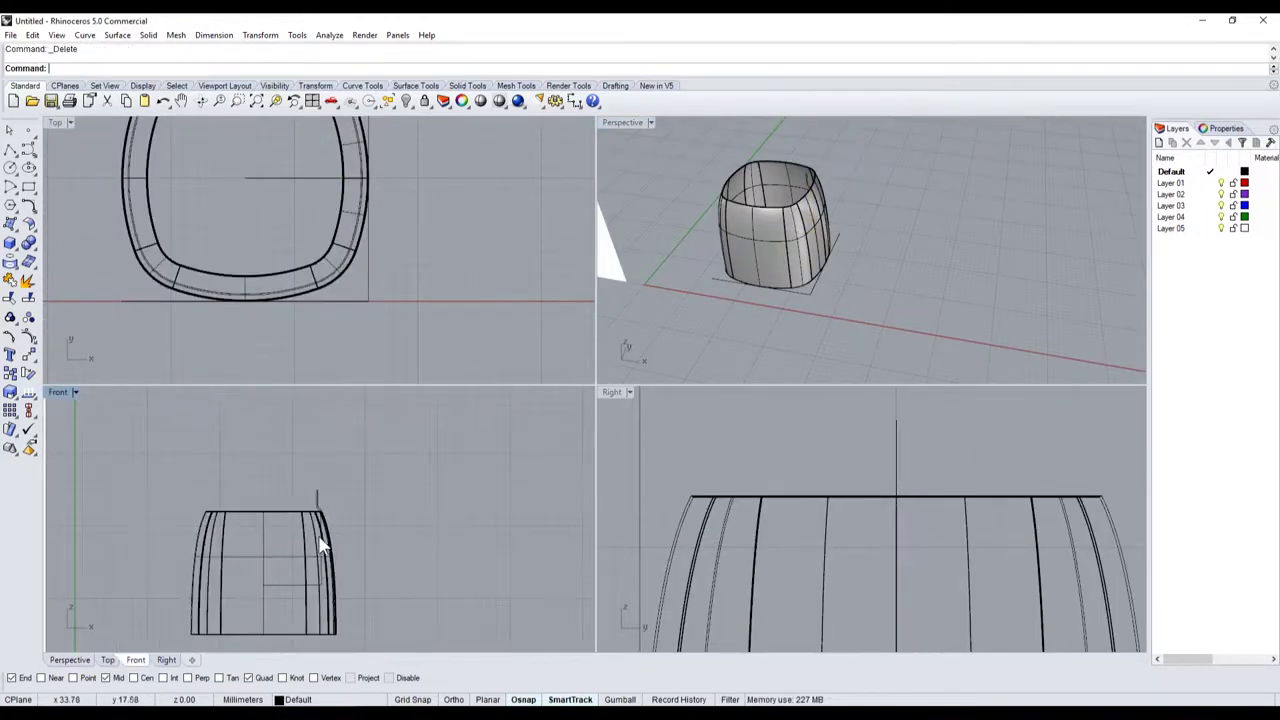
{"action": "scroll", "coordinate": [330, 483], "scroll_direction": "up", "scroll_amount": 4}
{"action": "scroll", "coordinate": [343, 498], "scroll_direction": "up", "scroll_amount": 2}
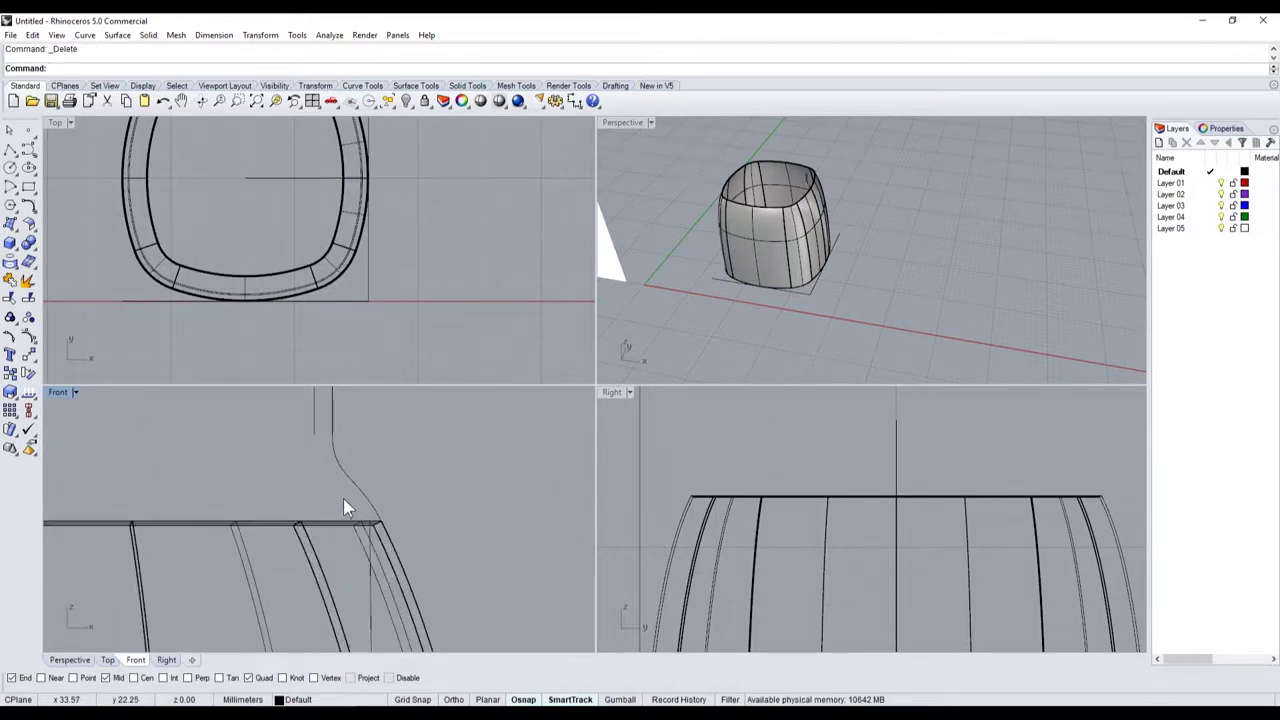
{"action": "scroll", "coordinate": [304, 460], "scroll_direction": "down", "scroll_amount": 3}
{"action": "left_click", "coordinate": [302, 429]}
{"action": "key", "text": "Delete"}
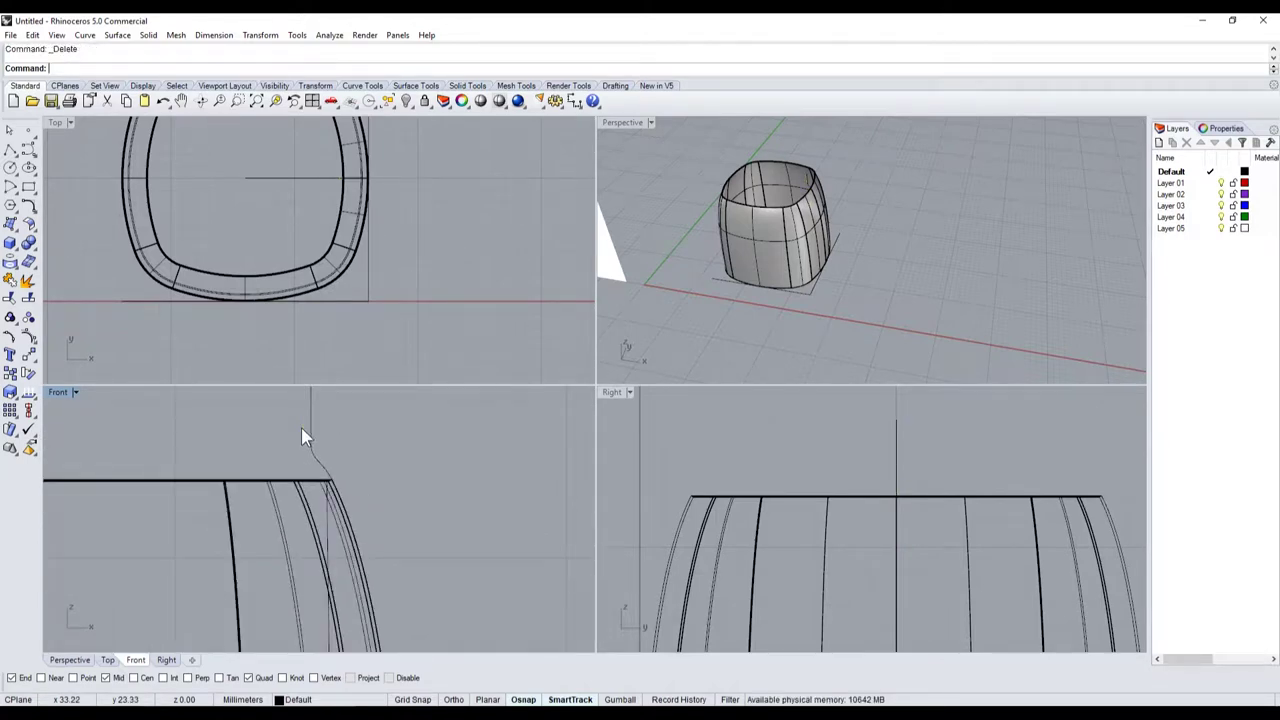
{"action": "key", "text": "ctrl+z"}
{"action": "key", "text": "ctrl+z"}
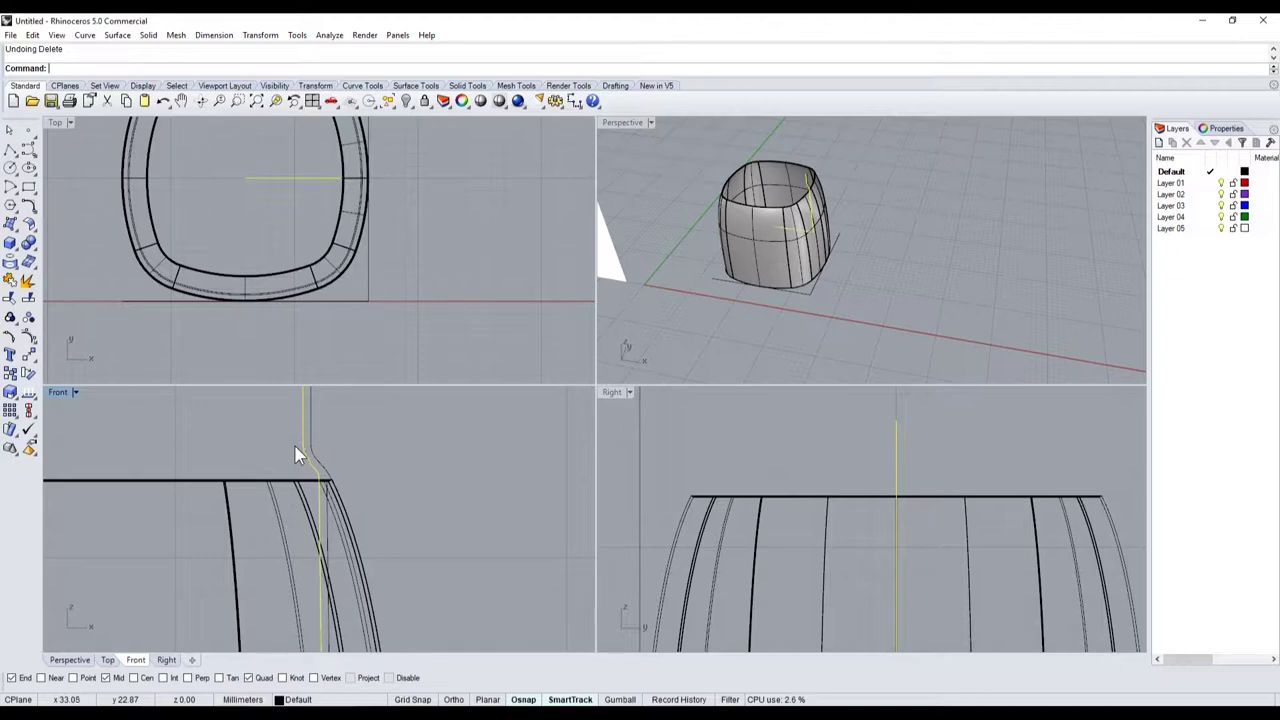
{"action": "left_click", "coordinate": [319, 452]}
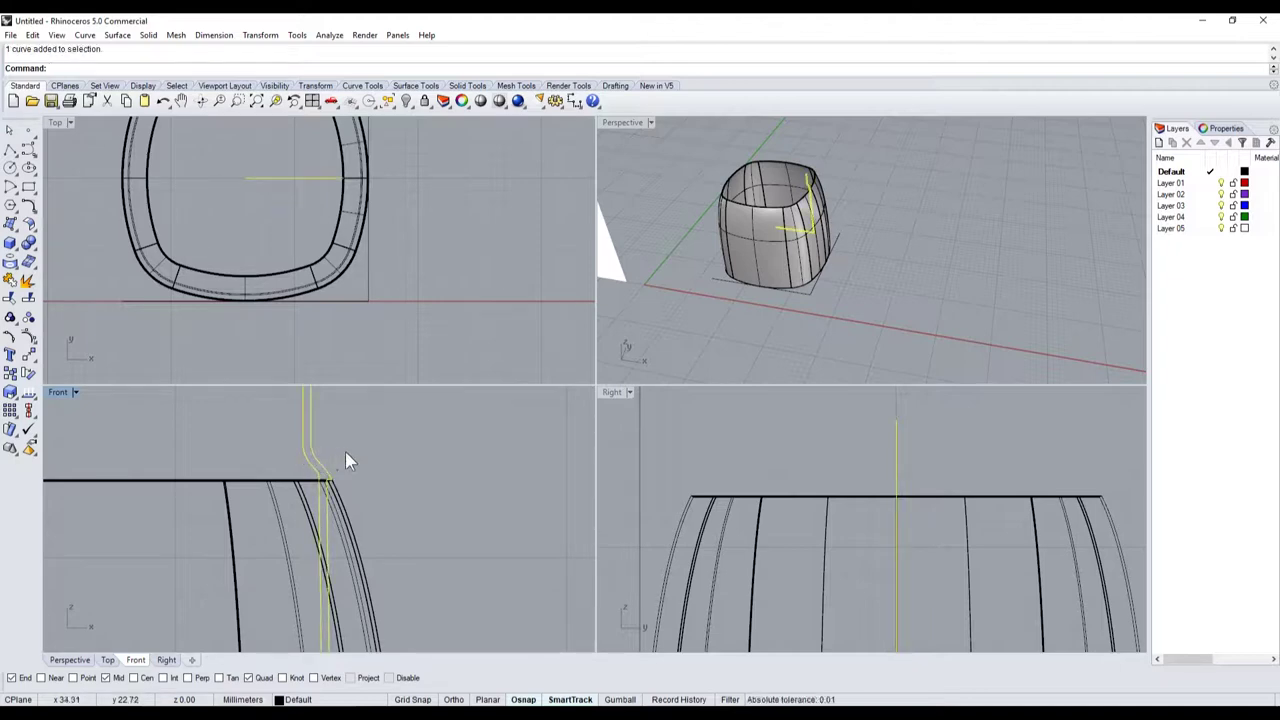
{"action": "scroll", "coordinate": [765, 310], "scroll_direction": "up", "scroll_amount": 3}
{"action": "left_click", "coordinate": [437, 317]}
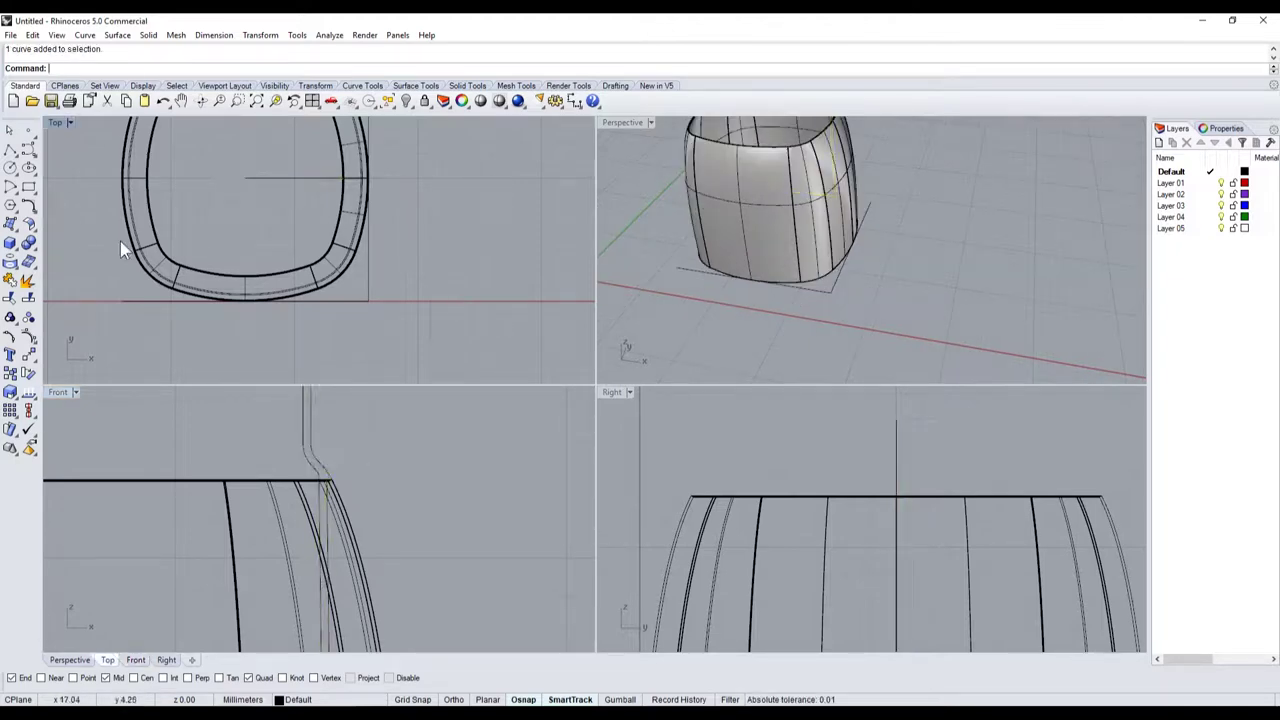
{"action": "left_click", "coordinate": [15, 238]}
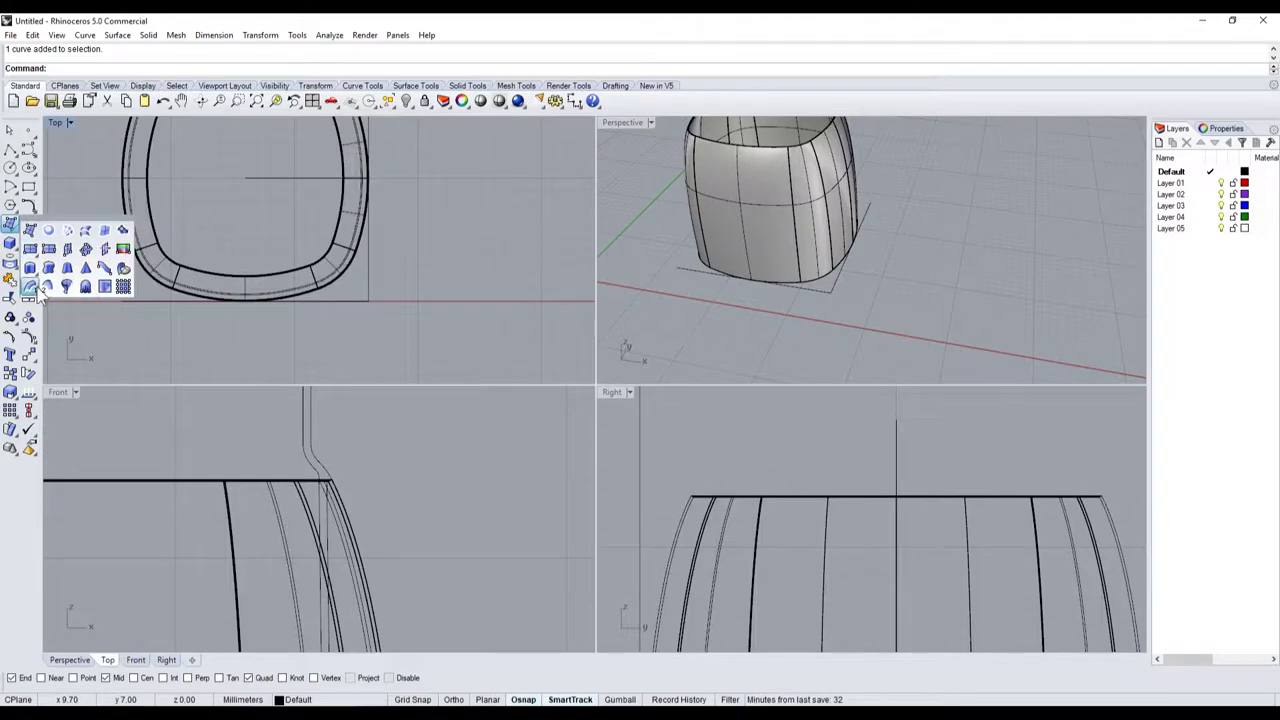
{"action": "left_click", "coordinate": [827, 286]}
{"action": "left_click", "coordinate": [864, 317]}
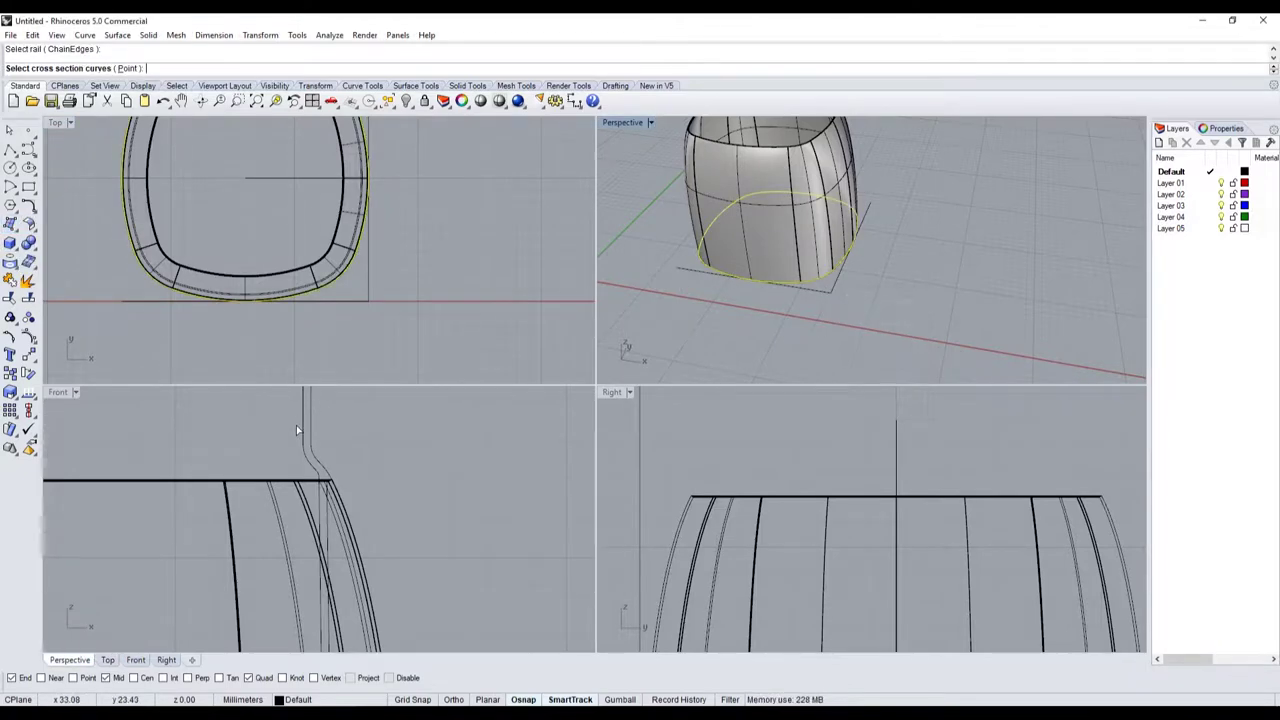
{"action": "left_click", "coordinate": [302, 430]}
{"action": "key", "text": "Return"}
{"action": "right_click_drag", "start_coordinate": [740, 228], "coordinate": [795, 348]}
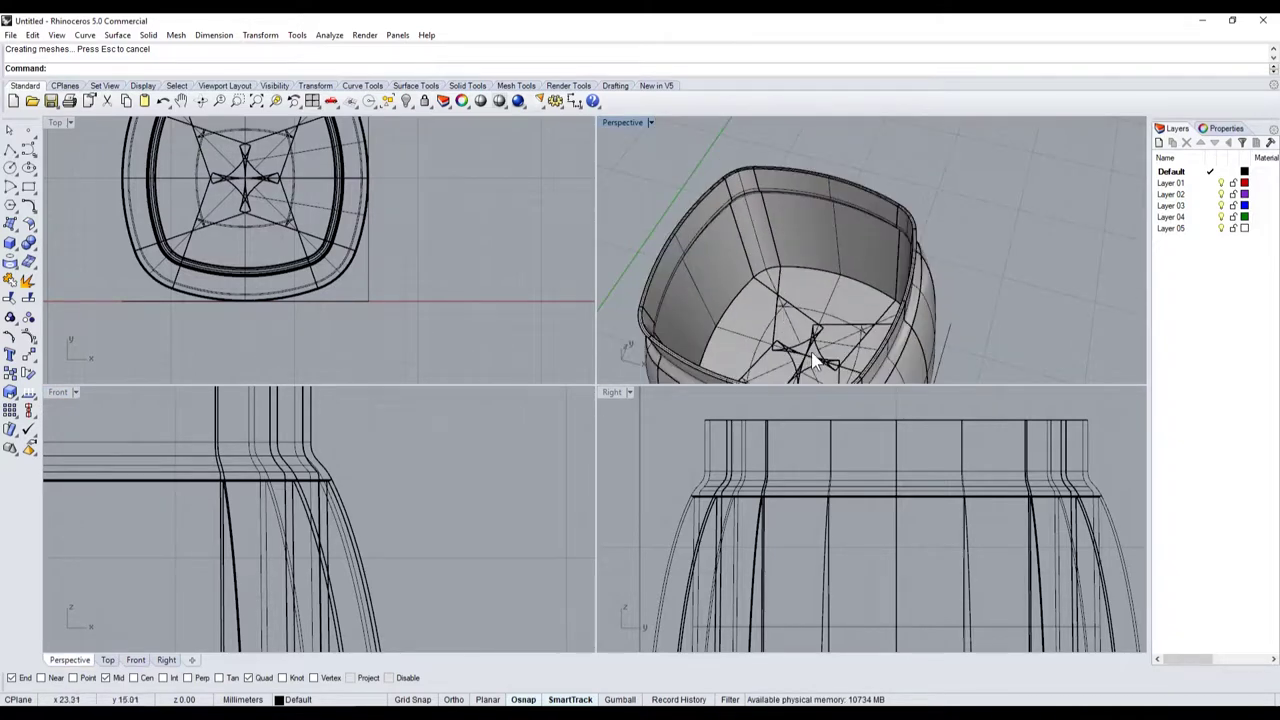
{"action": "scroll", "coordinate": [813, 360], "scroll_direction": "down", "scroll_amount": 3}
{"action": "scroll", "coordinate": [805, 330], "scroll_direction": "up", "scroll_amount": 5}
{"action": "left_click", "coordinate": [799, 318]}
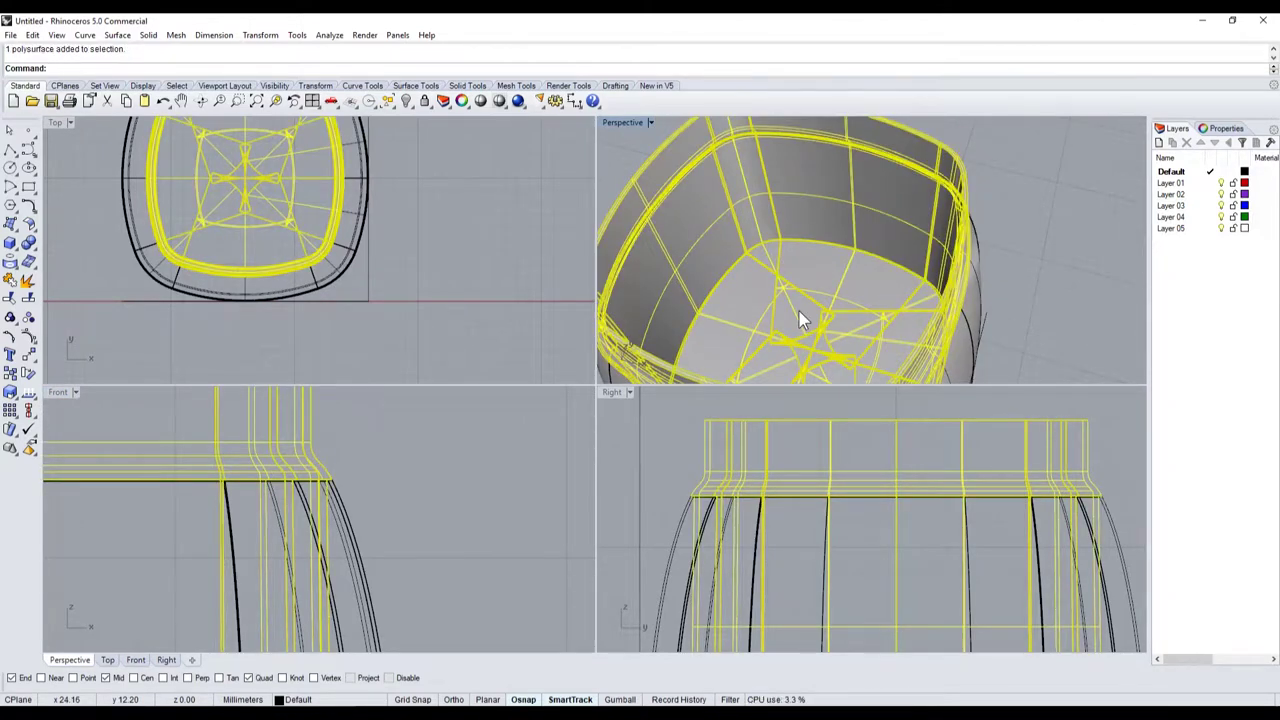
{"action": "key", "text": "Delete"}
{"action": "left_click", "coordinate": [320, 459]}
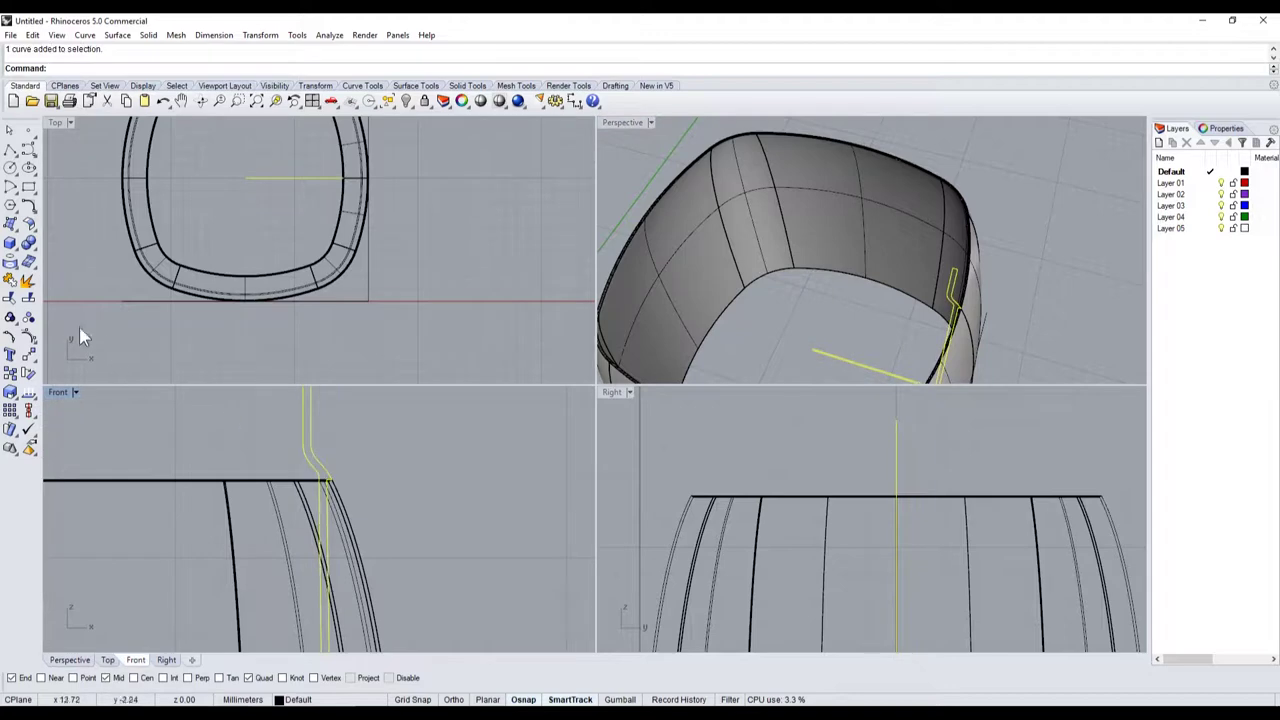
- Delete the two leftover duplicate profile curves near the barrel rim
{"action": "scroll", "coordinate": [283, 443], "scroll_direction": "down", "scroll_amount": 2}
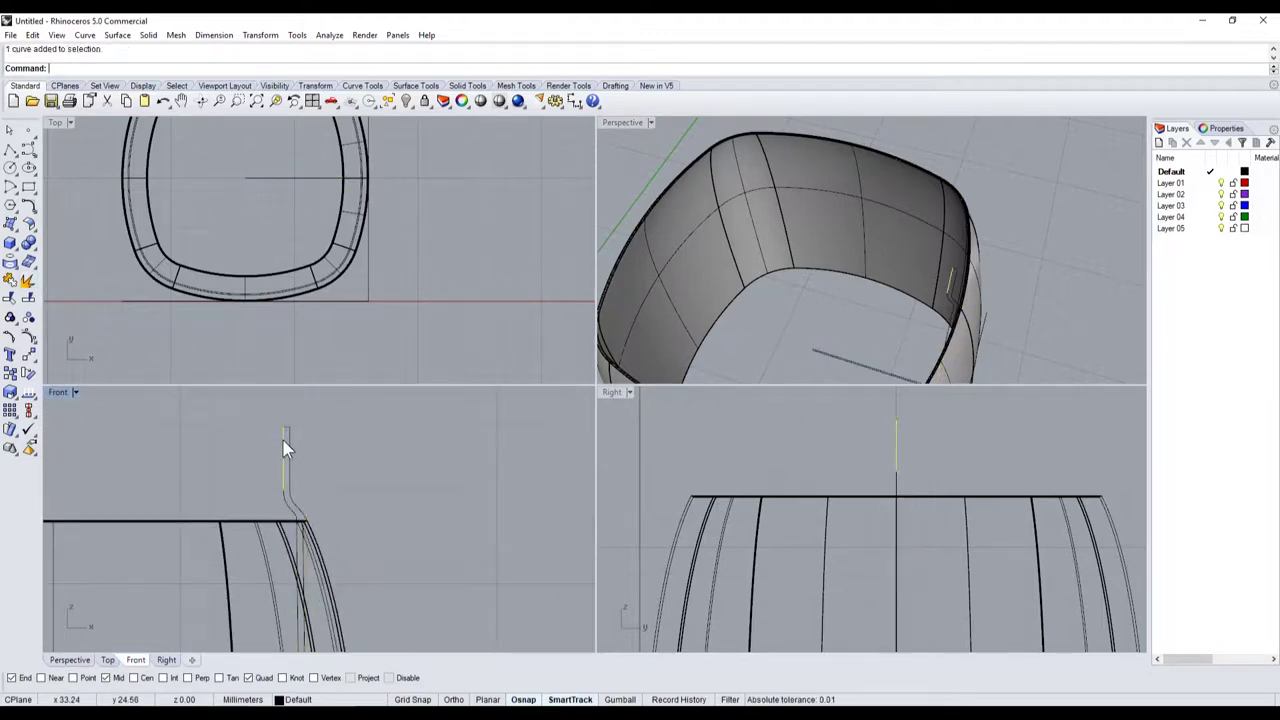
{"action": "key", "text": "Delete"}
{"action": "scroll", "coordinate": [283, 438], "scroll_direction": "up", "scroll_amount": 3}
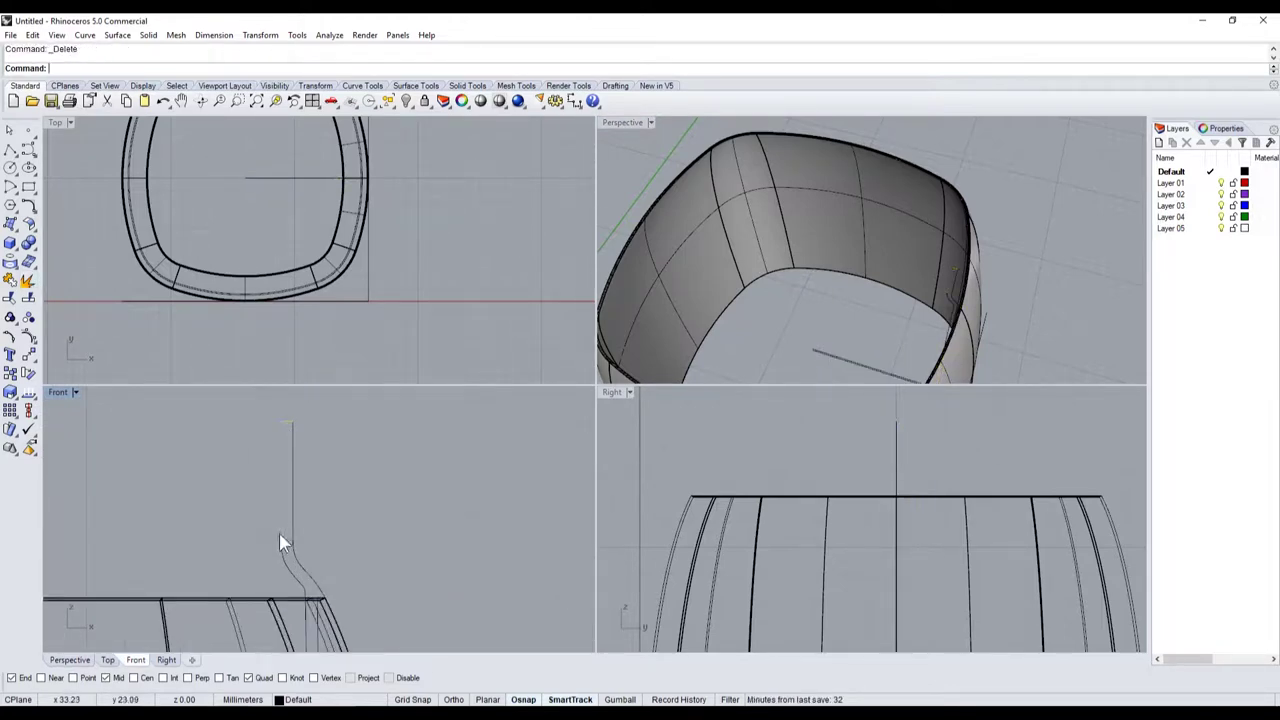
{"action": "scroll", "coordinate": [288, 544], "scroll_direction": "up", "scroll_amount": 2}
{"action": "scroll", "coordinate": [286, 548], "scroll_direction": "up", "scroll_amount": 2}
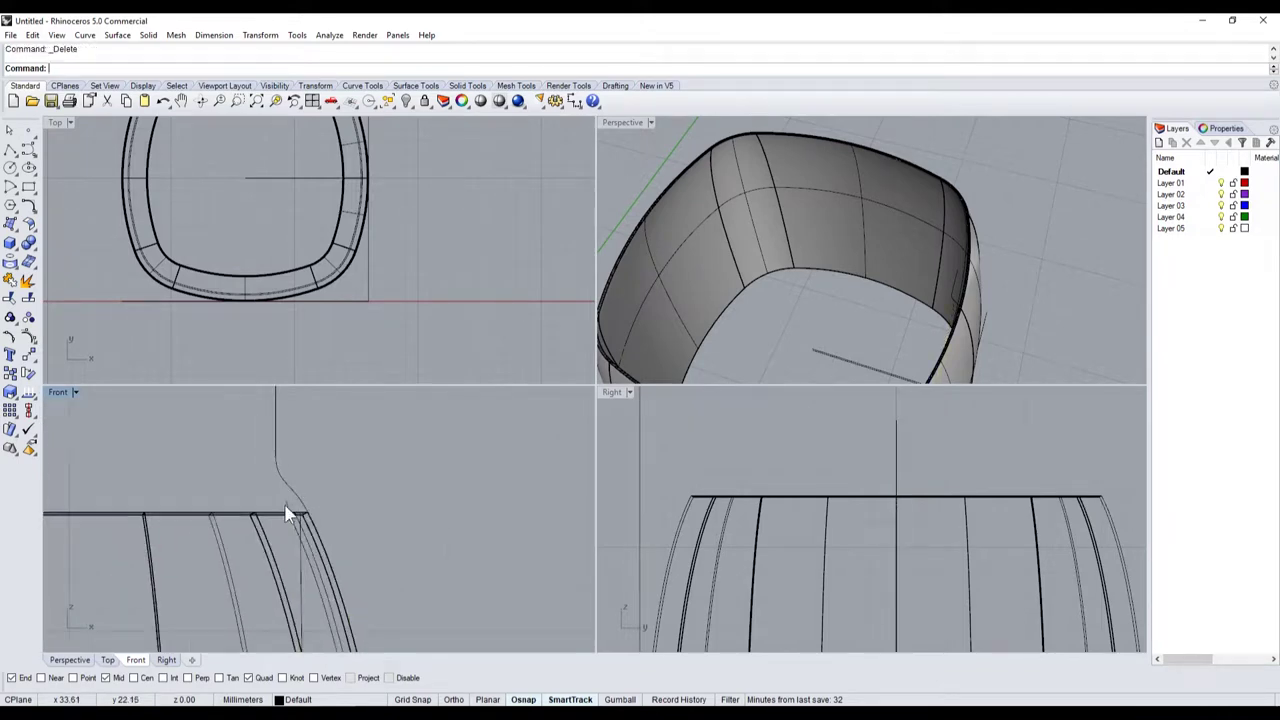
{"action": "left_click", "coordinate": [296, 514]}
{"action": "key", "text": "Delete"}
- Select the remaining neck profile curve to break apart
{"action": "scroll", "coordinate": [296, 514], "scroll_direction": "down", "scroll_amount": 3}
{"action": "scroll", "coordinate": [286, 514], "scroll_direction": "down", "scroll_amount": 2}
{"action": "scroll", "coordinate": [294, 477], "scroll_direction": "up", "scroll_amount": 5}
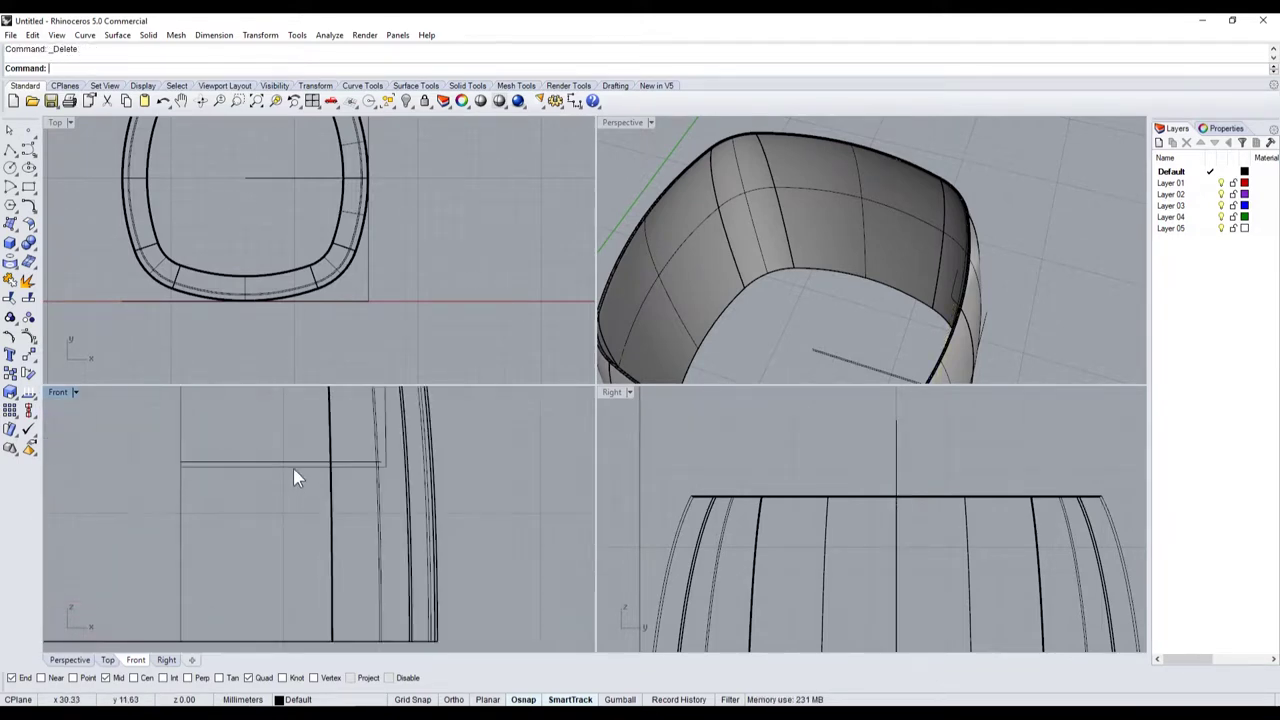
{"action": "left_click", "coordinate": [298, 463]}
{"action": "scroll", "coordinate": [298, 463], "scroll_direction": "down", "scroll_amount": 5}
- Explode the profile curve, then join the lip profile curves in the Front view into one
{"action": "type", "text": "explode"}
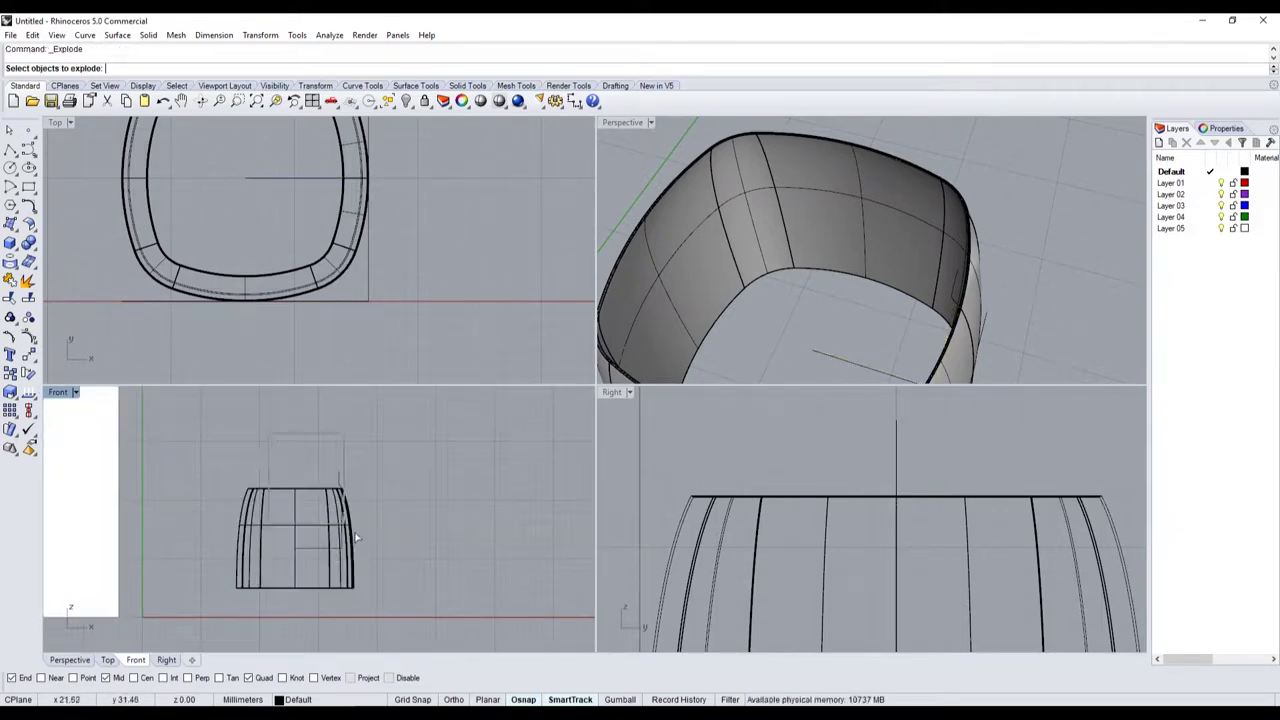
{"action": "key", "text": "Return"}
{"action": "key", "text": "Return"}
{"action": "left_click", "coordinate": [9, 281]}
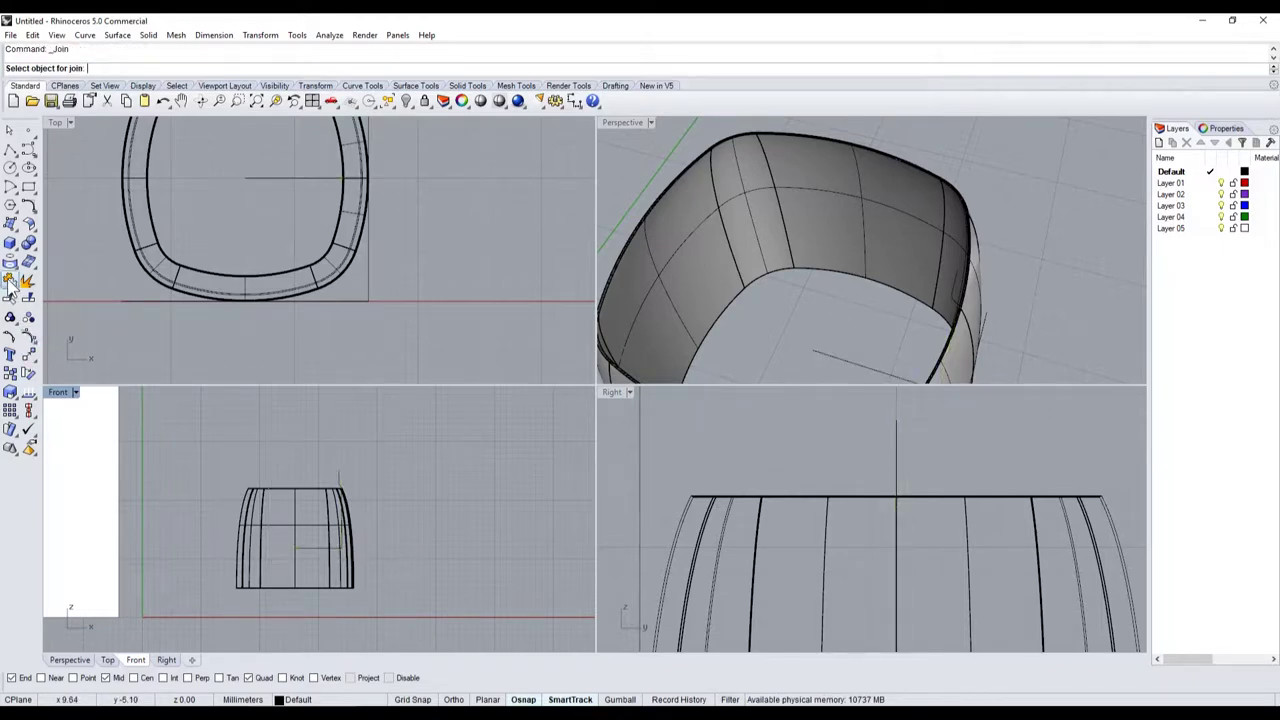
{"action": "left_click_drag", "start_coordinate": [251, 437], "coordinate": [378, 590]}
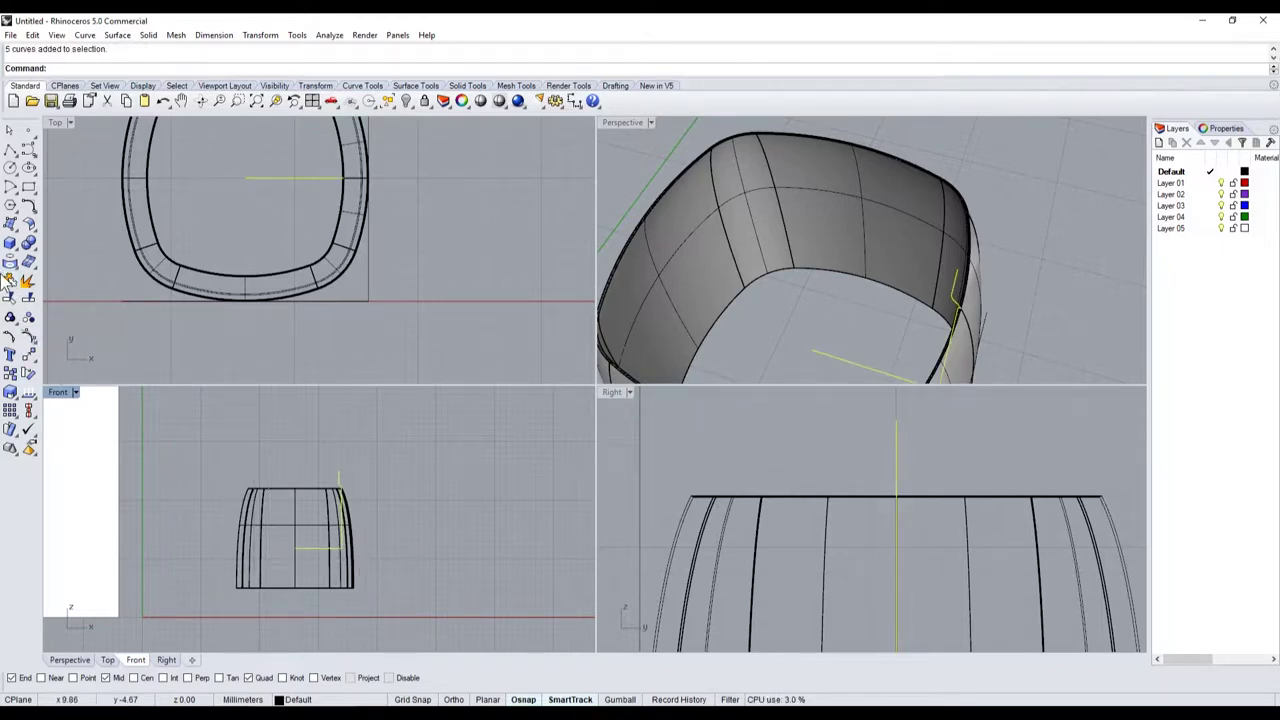
{"action": "key", "text": "Return"}
- Sweep 1 Rail the lip profile along the rim curve to form the neck lip
{"action": "left_click", "coordinate": [343, 283]}
{"action": "key", "text": "Escape"}
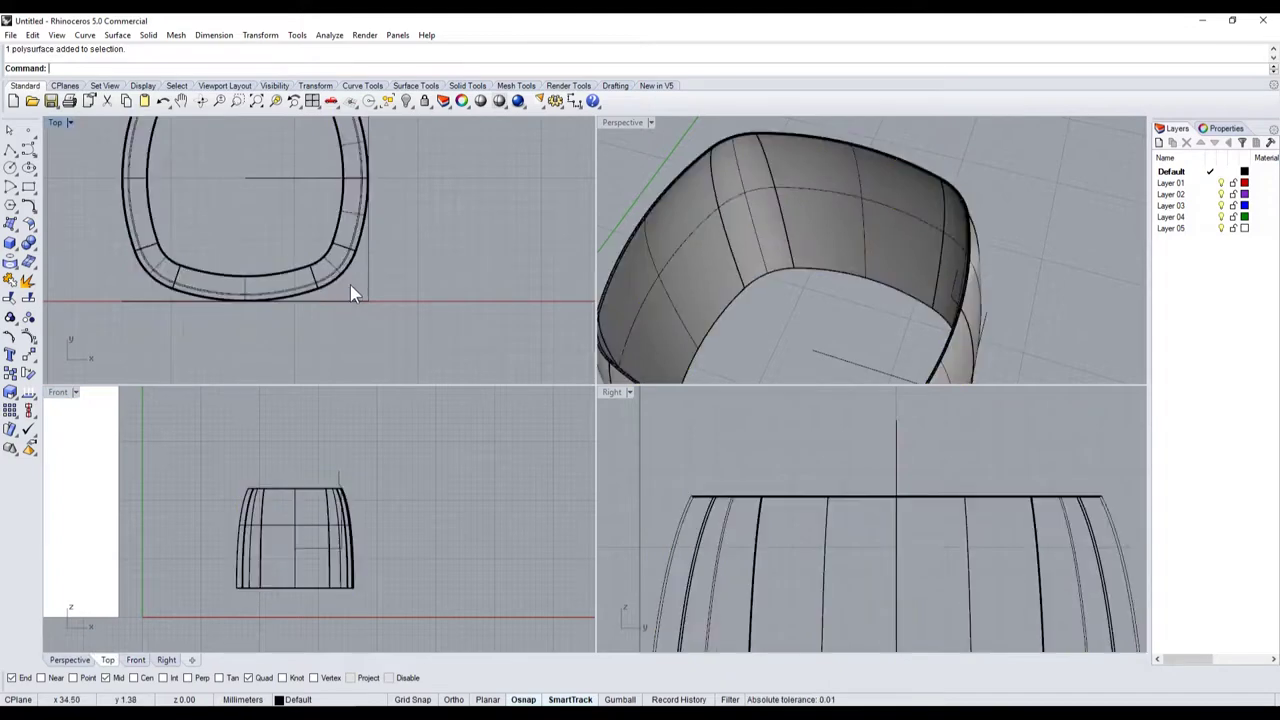
{"action": "left_click", "coordinate": [347, 285]}
{"action": "left_click", "coordinate": [380, 316]}
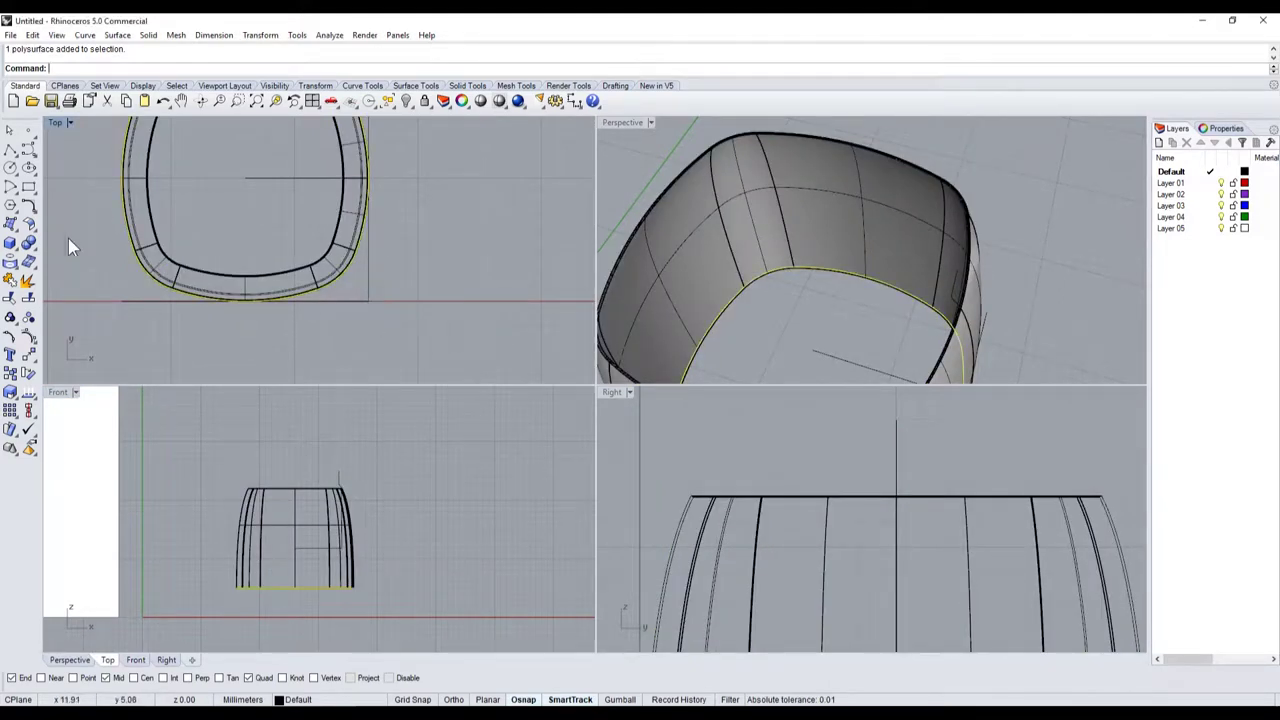
{"action": "left_click", "coordinate": [14, 242]}
{"action": "left_click", "coordinate": [30, 278]}
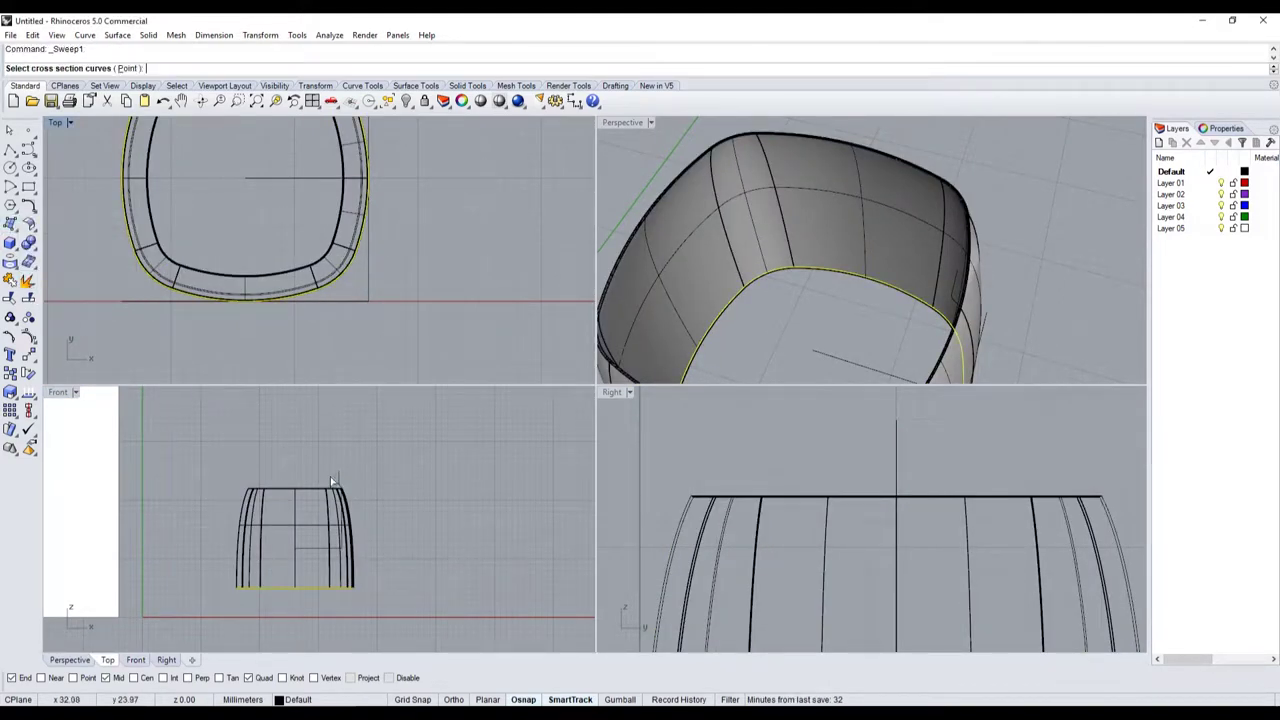
{"action": "left_click", "coordinate": [336, 478]}
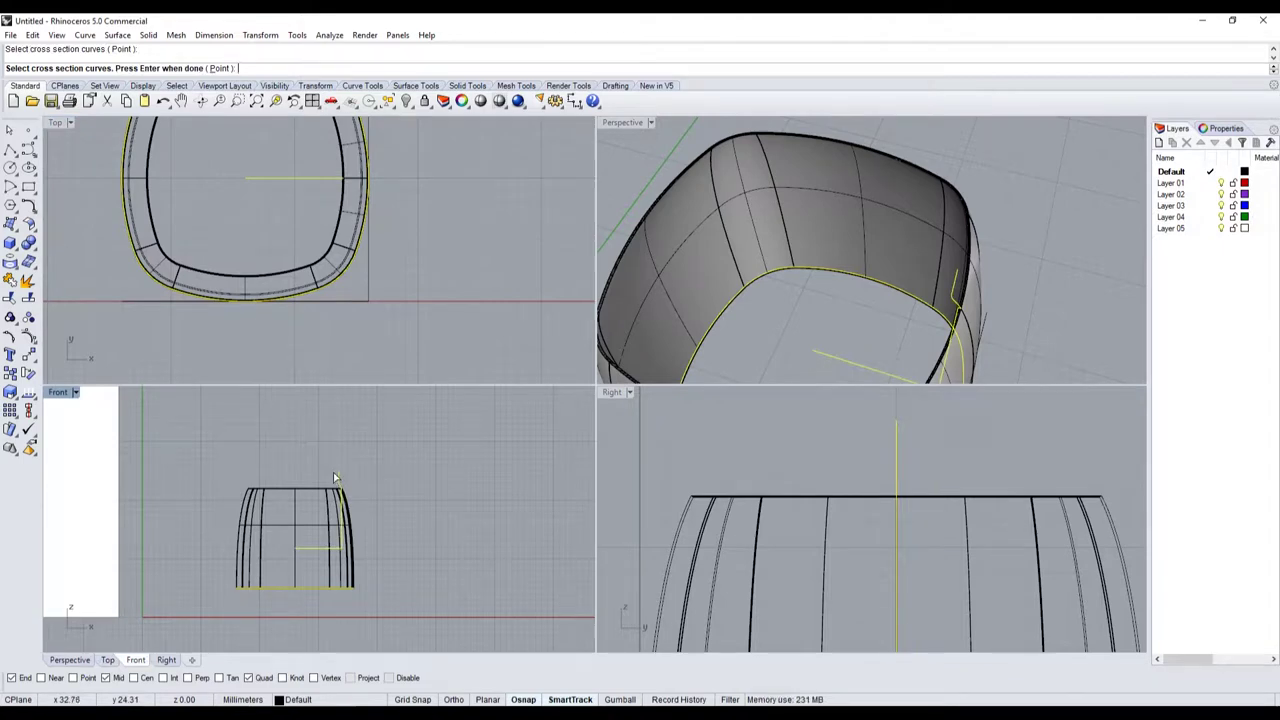
{"action": "key", "text": "Return"}
- Select the lower outer body polysurface for hiding
{"action": "scroll", "coordinate": [779, 281], "scroll_direction": "down", "scroll_amount": 3}
{"action": "scroll", "coordinate": [779, 281], "scroll_direction": "up", "scroll_amount": 8}
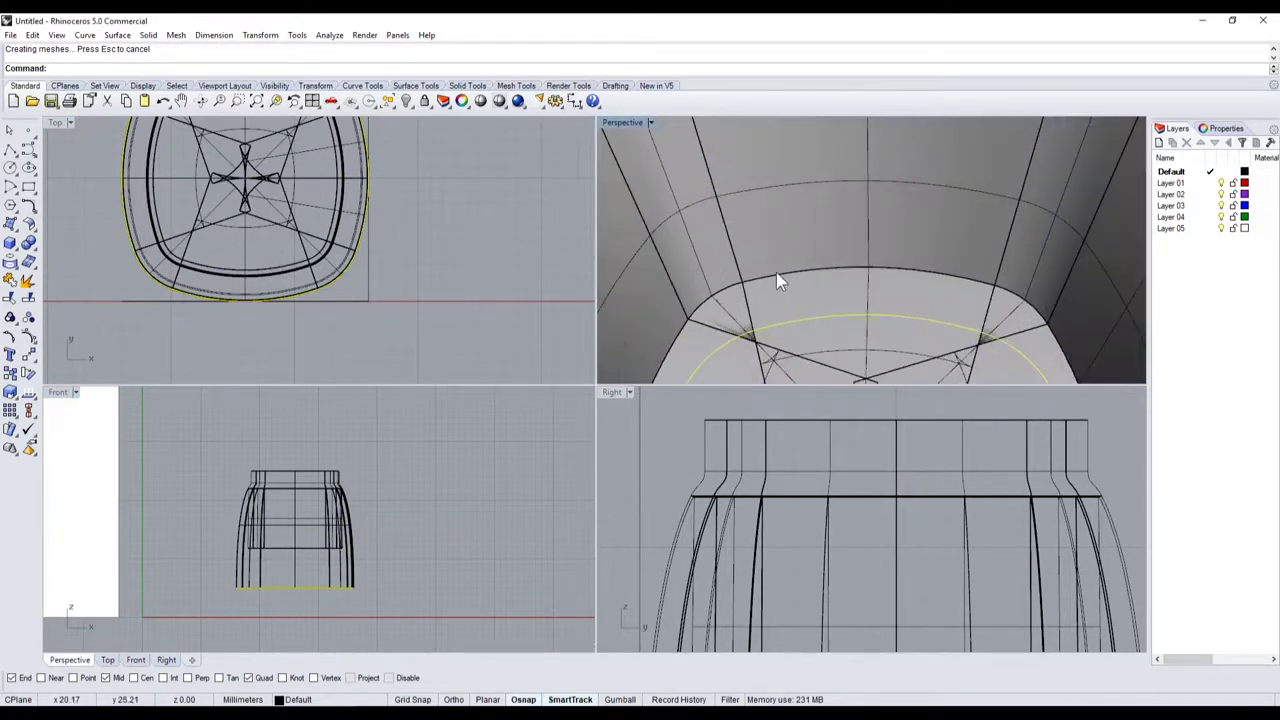
{"action": "scroll", "coordinate": [778, 281], "scroll_direction": "down", "scroll_amount": 5}
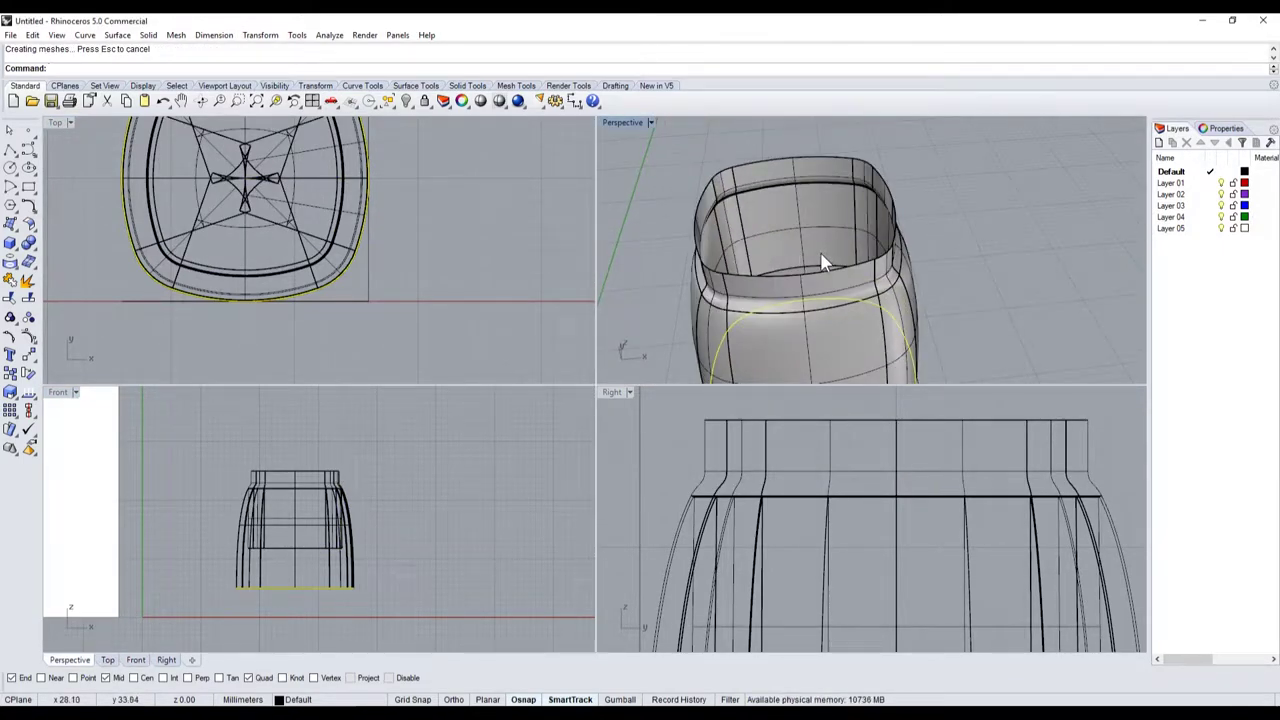
{"action": "left_click", "coordinate": [815, 335]}
- Hide the outer body polysurface and explode the jar into separate surfaces
{"action": "left_click", "coordinate": [406, 101]}
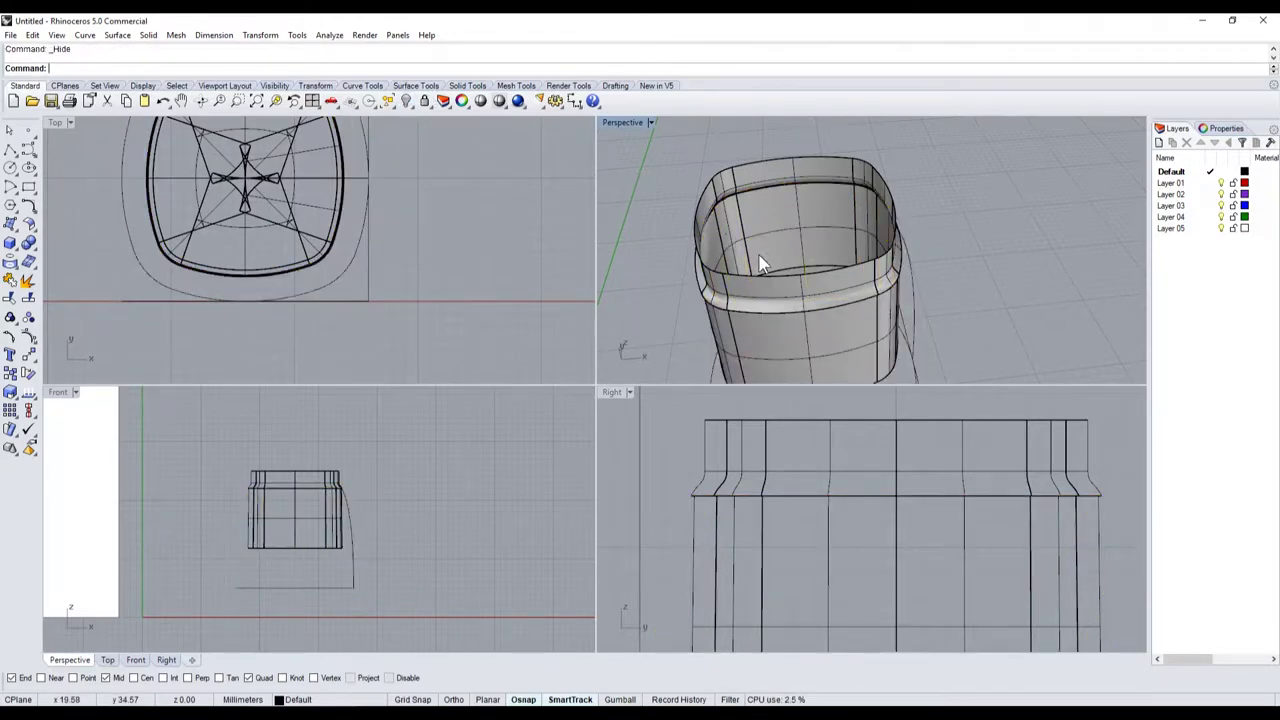
{"action": "scroll", "coordinate": [766, 263], "scroll_direction": "up", "scroll_amount": 3}
{"action": "scroll", "coordinate": [766, 263], "scroll_direction": "down", "scroll_amount": 4}
{"action": "scroll", "coordinate": [792, 254], "scroll_direction": "up", "scroll_amount": 5}
{"action": "left_click", "coordinate": [792, 254]}
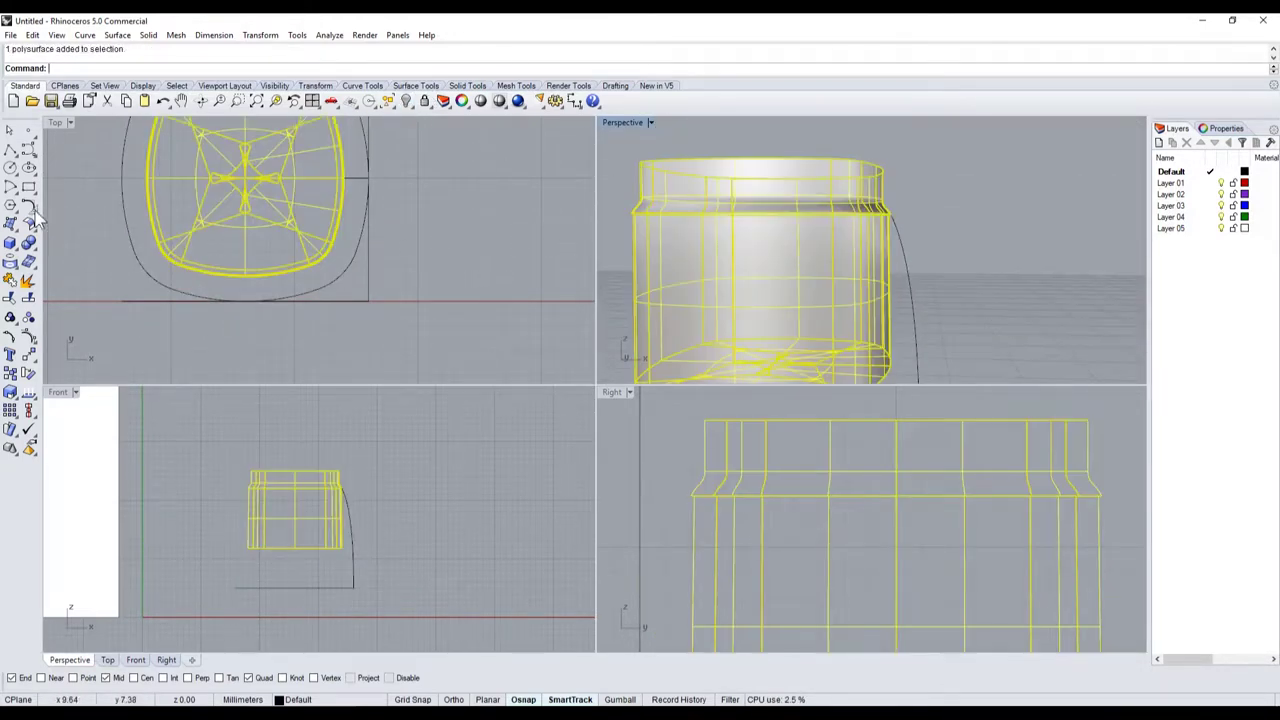
{"action": "left_click", "coordinate": [27, 280]}
- Maximize the Perspective view, orbit underneath, and delete the first four bottom cap facets
{"action": "double_click", "coordinate": [606, 122]}
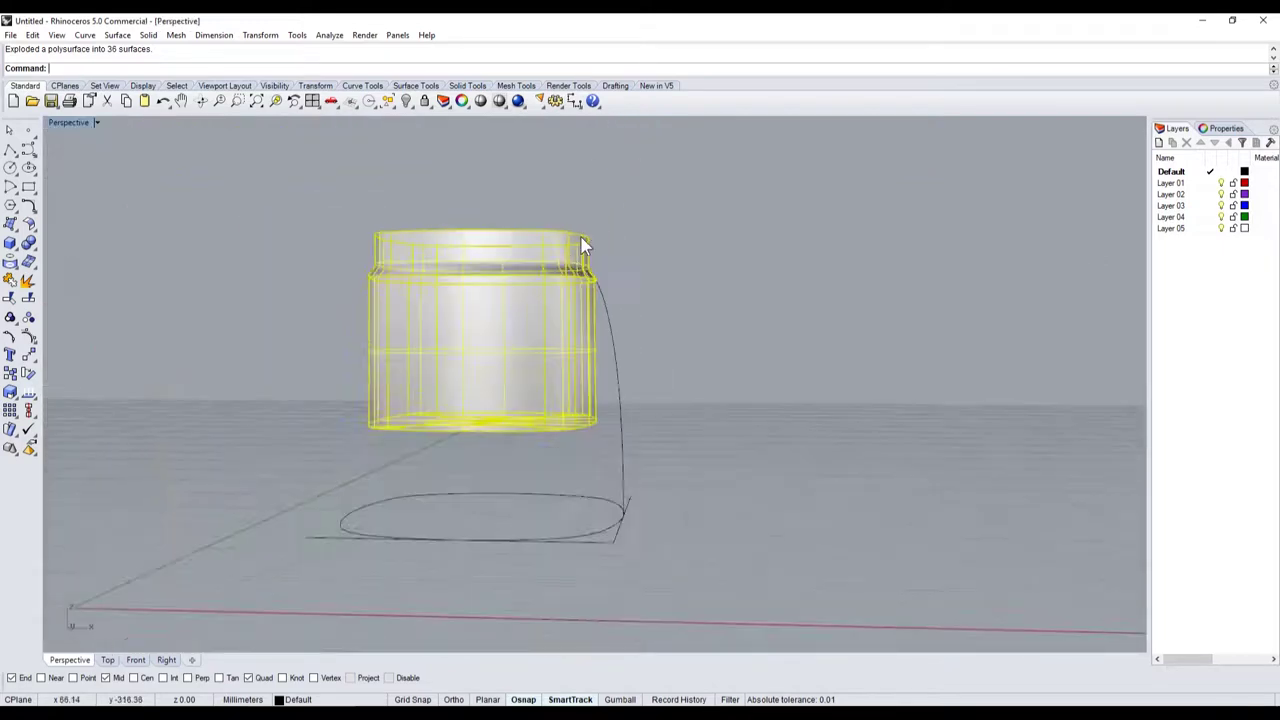
{"action": "right_click_drag", "start_coordinate": [620, 180], "coordinate": [733, 266]}
{"action": "scroll", "coordinate": [551, 277], "scroll_direction": "up", "scroll_amount": 3}
{"action": "left_click", "coordinate": [552, 282]}
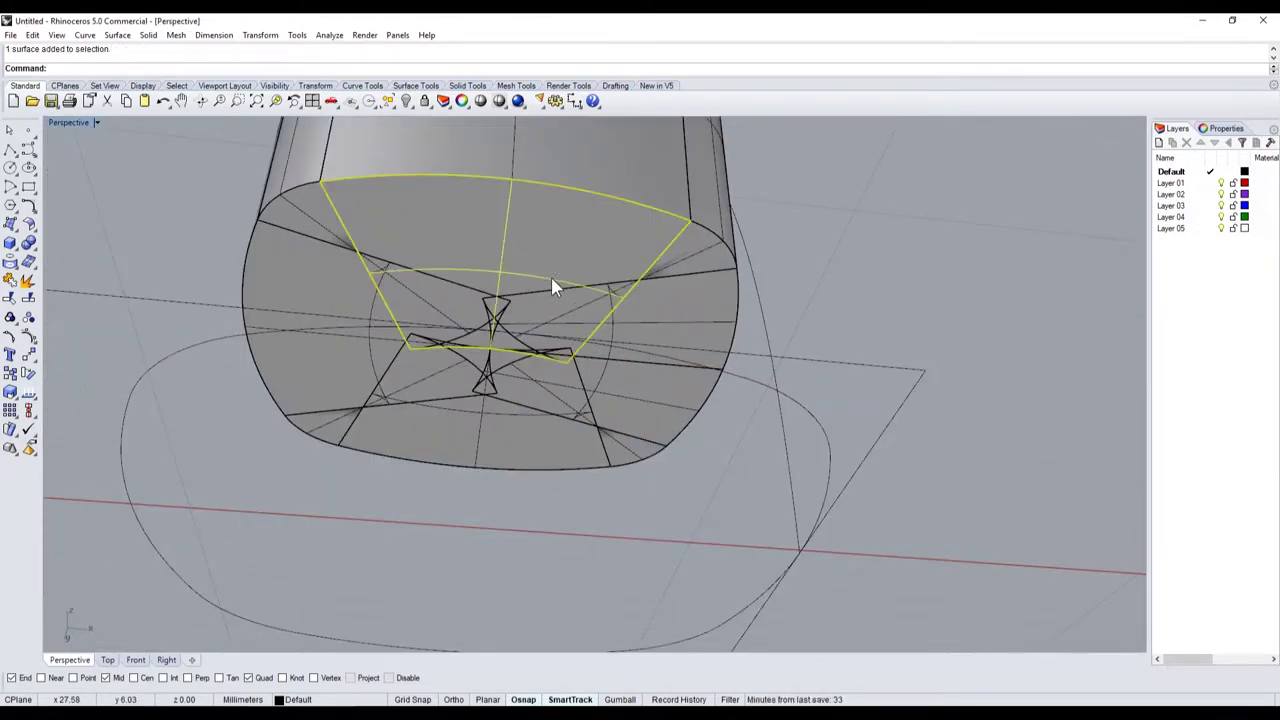
{"action": "key", "text": "Delete"}
{"action": "left_click", "coordinate": [313, 242]}
{"action": "key", "text": "Delete"}
{"action": "left_click", "coordinate": [322, 246]}
{"action": "key", "text": "Delete"}
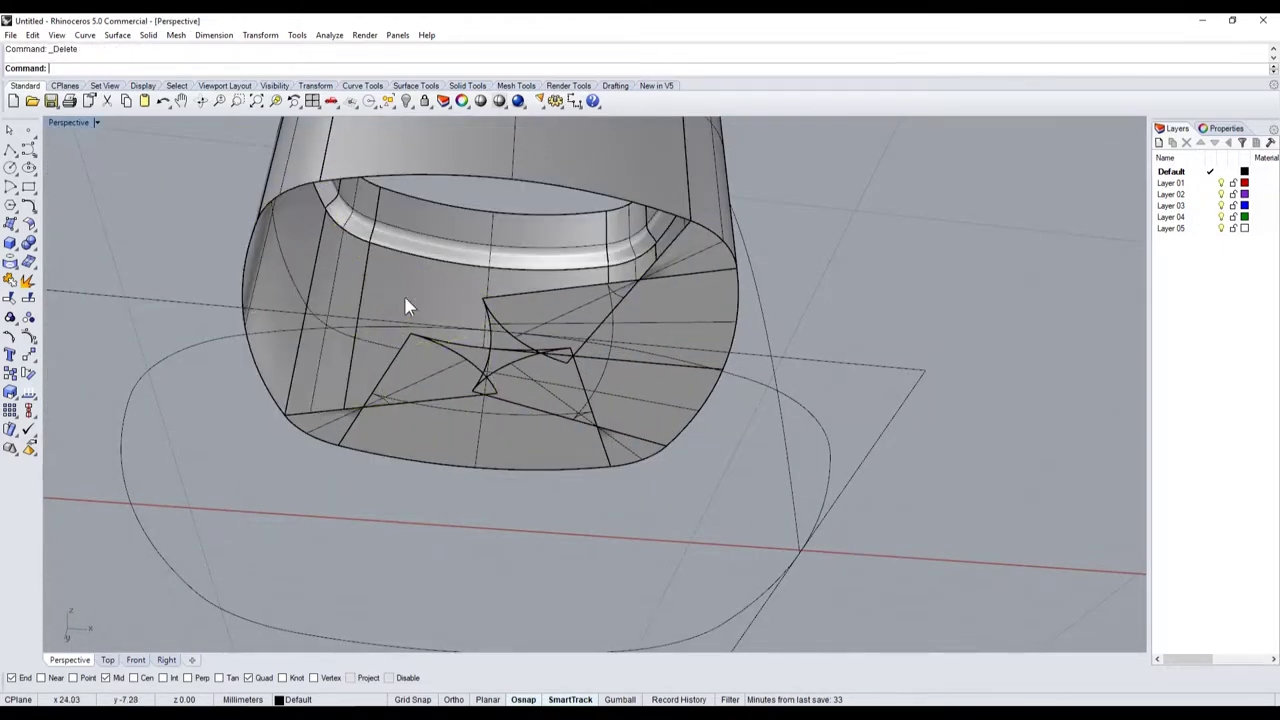
{"action": "left_click", "coordinate": [425, 390]}
{"action": "key", "text": "Delete"}
- Delete the remaining four bottom facets, leaving the jar open underneath
{"action": "left_click", "coordinate": [432, 408]}
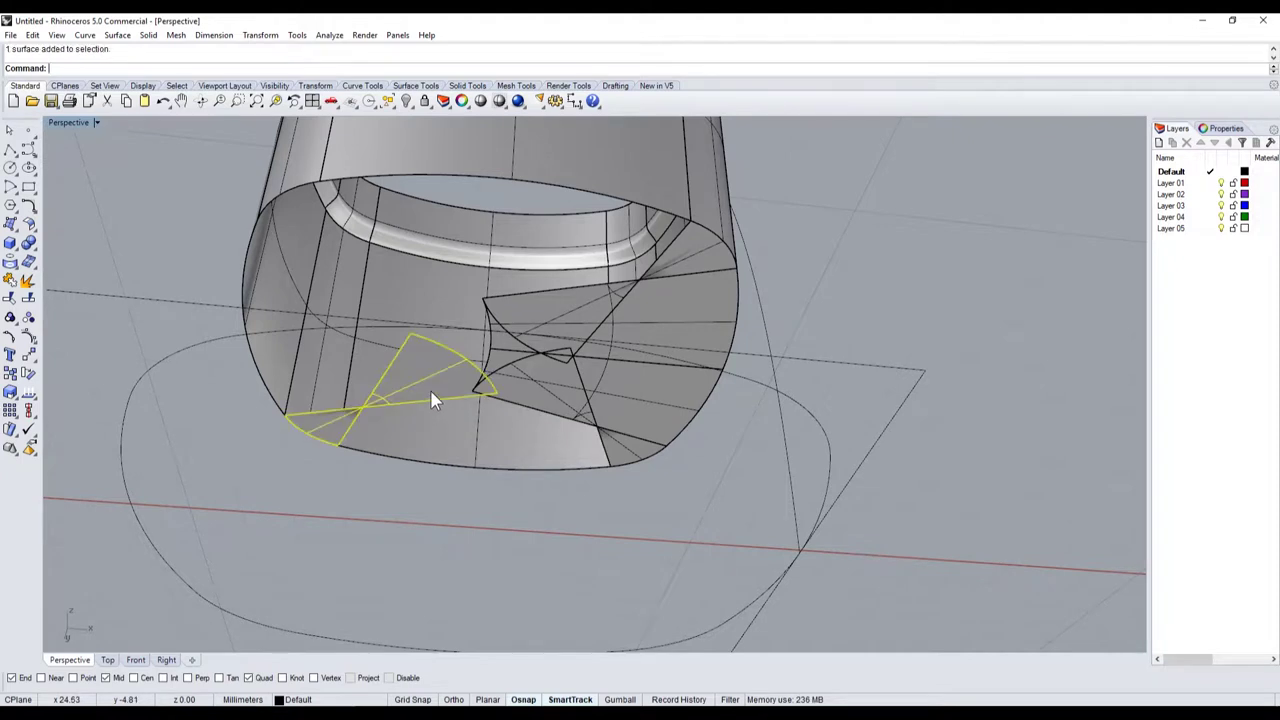
{"action": "key", "text": "Delete"}
{"action": "left_click", "coordinate": [622, 352]}
{"action": "key", "text": "Delete"}
{"action": "left_click", "coordinate": [615, 305]}
{"action": "key", "text": "Delete"}
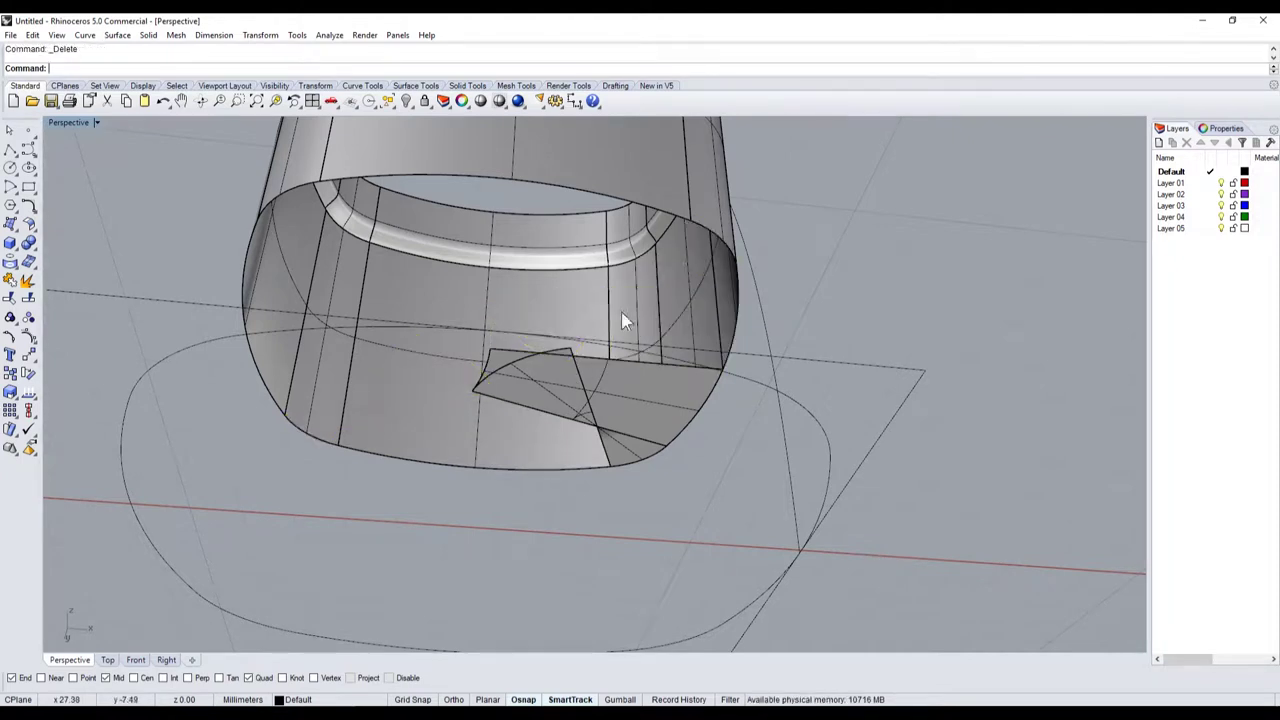
{"action": "left_click", "coordinate": [636, 382]}
{"action": "key", "text": "Delete"}
{"action": "mouse_move", "coordinate": [580, 420]}
{"action": "right_mouse_down"}
{"action": "mouse_move", "coordinate": [494, 296]}
{"action": "mouse_move", "coordinate": [471, 380]}
{"action": "right_mouse_up"}
{"action": "scroll", "coordinate": [471, 386], "scroll_direction": "up", "scroll_amount": 3}
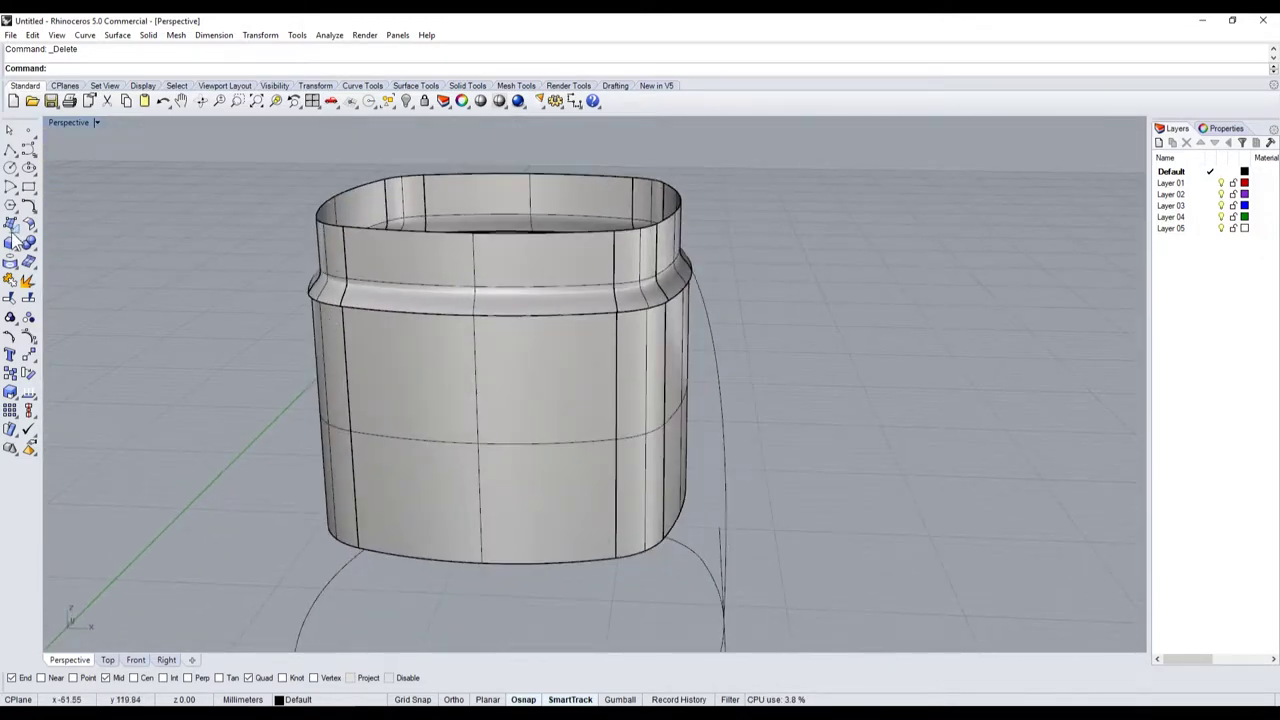
{"action": "left_click", "coordinate": [16, 242]}
- Cap the jar's bottom opening with a planar surface built from its left and front edges
{"action": "right_click_drag", "start_coordinate": [414, 463], "coordinate": [470, 286]}
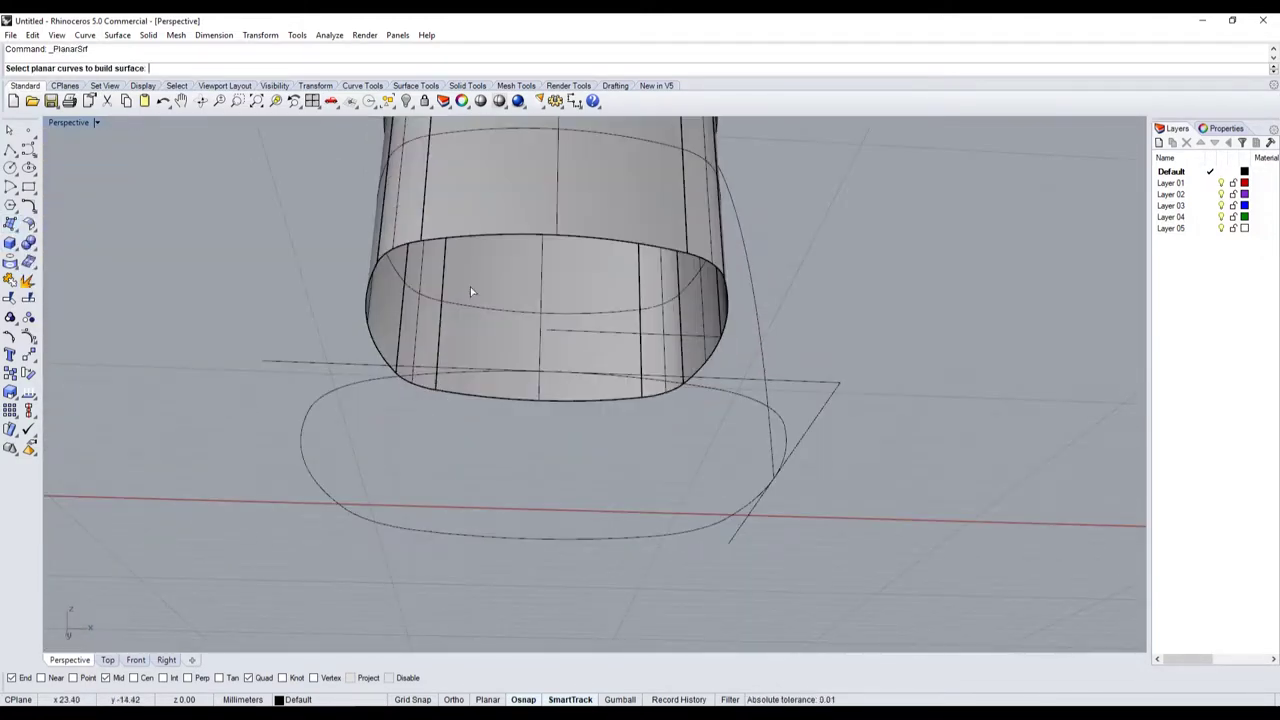
{"action": "left_click", "coordinate": [376, 282]}
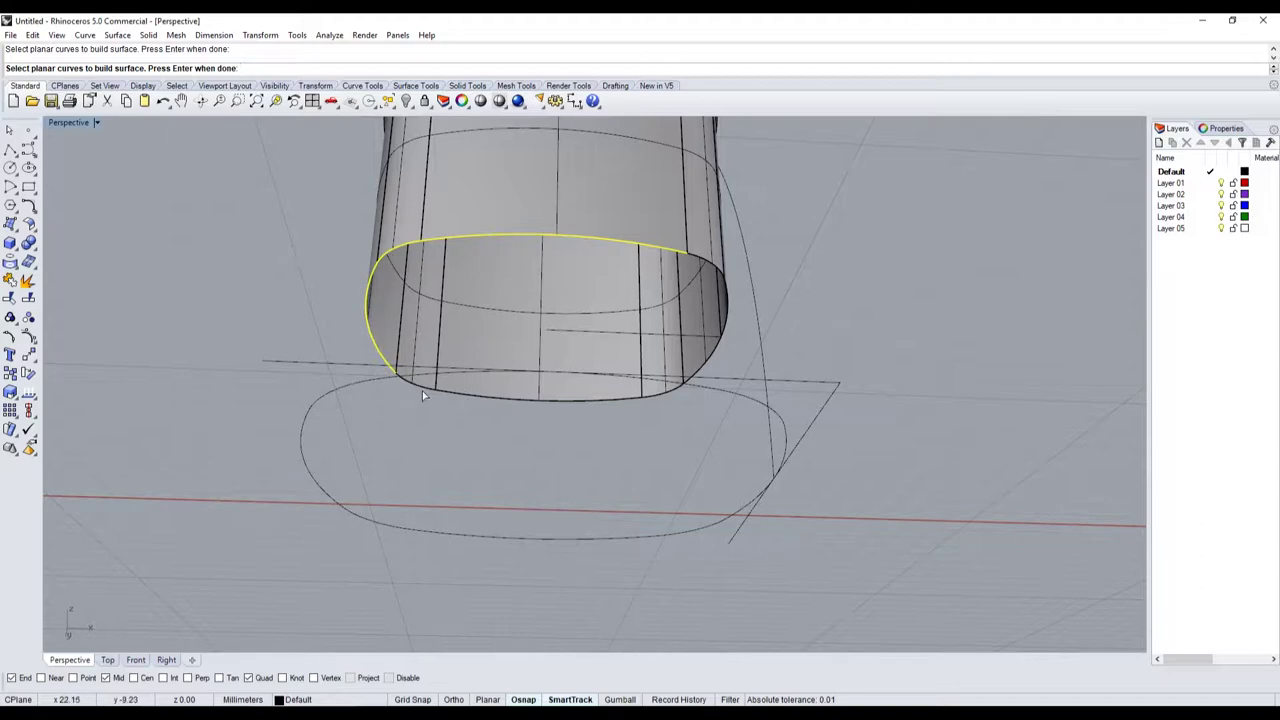
{"action": "left_click", "coordinate": [475, 397]}
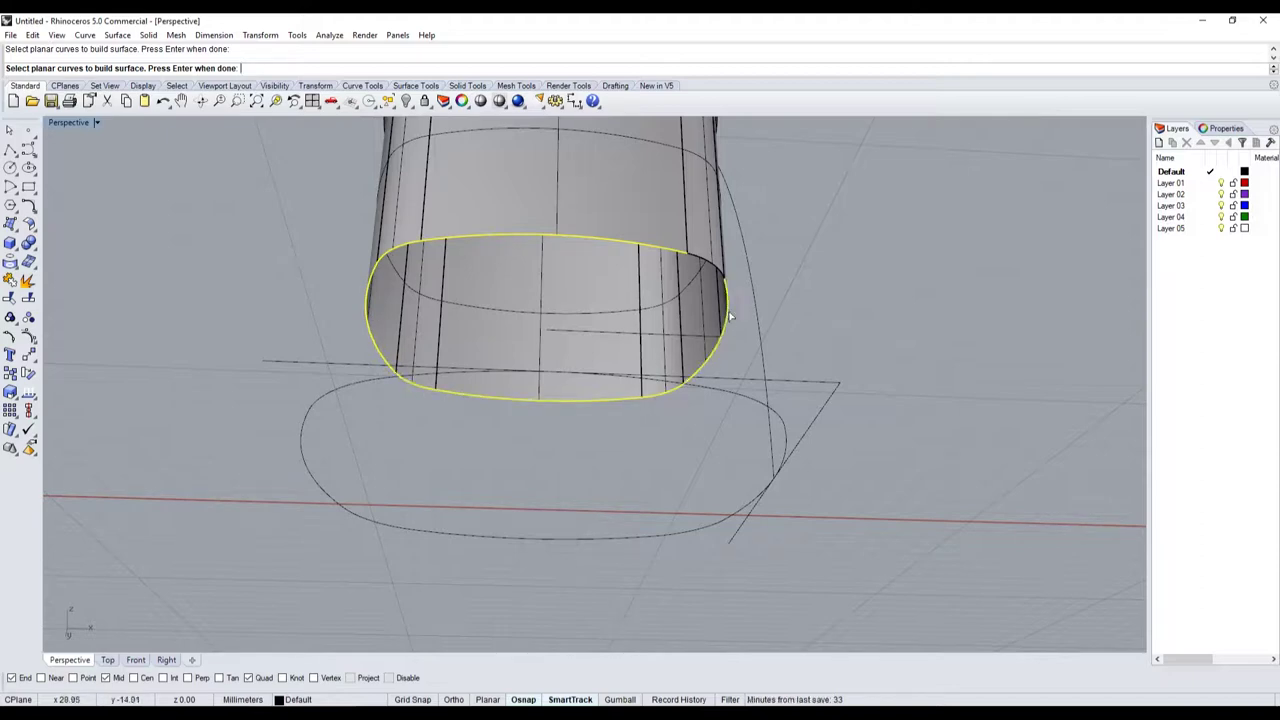
{"action": "key", "text": "Return"}
{"action": "key", "text": "Home"}
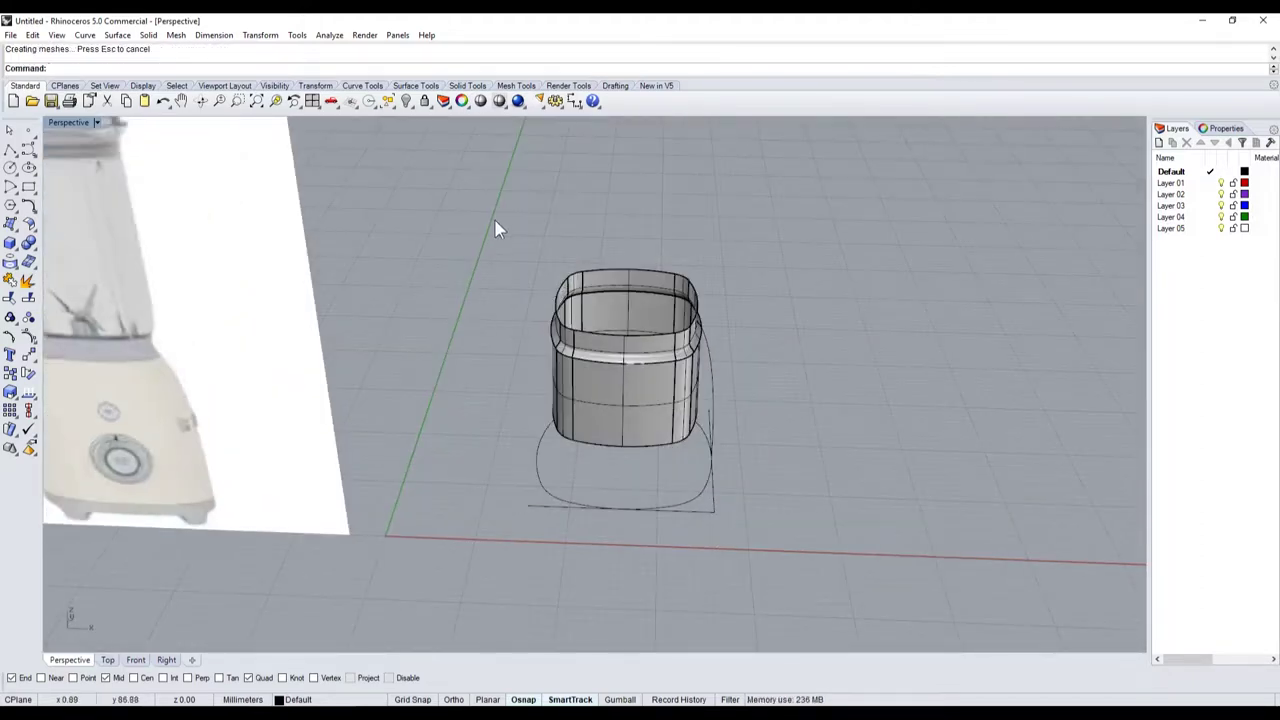
- Select the inner jar surface and the upper rim surface for shelling
{"action": "left_click_drag", "start_coordinate": [494, 222], "coordinate": [733, 487]}
{"action": "scroll", "coordinate": [710, 460], "scroll_direction": "up", "scroll_amount": 4}
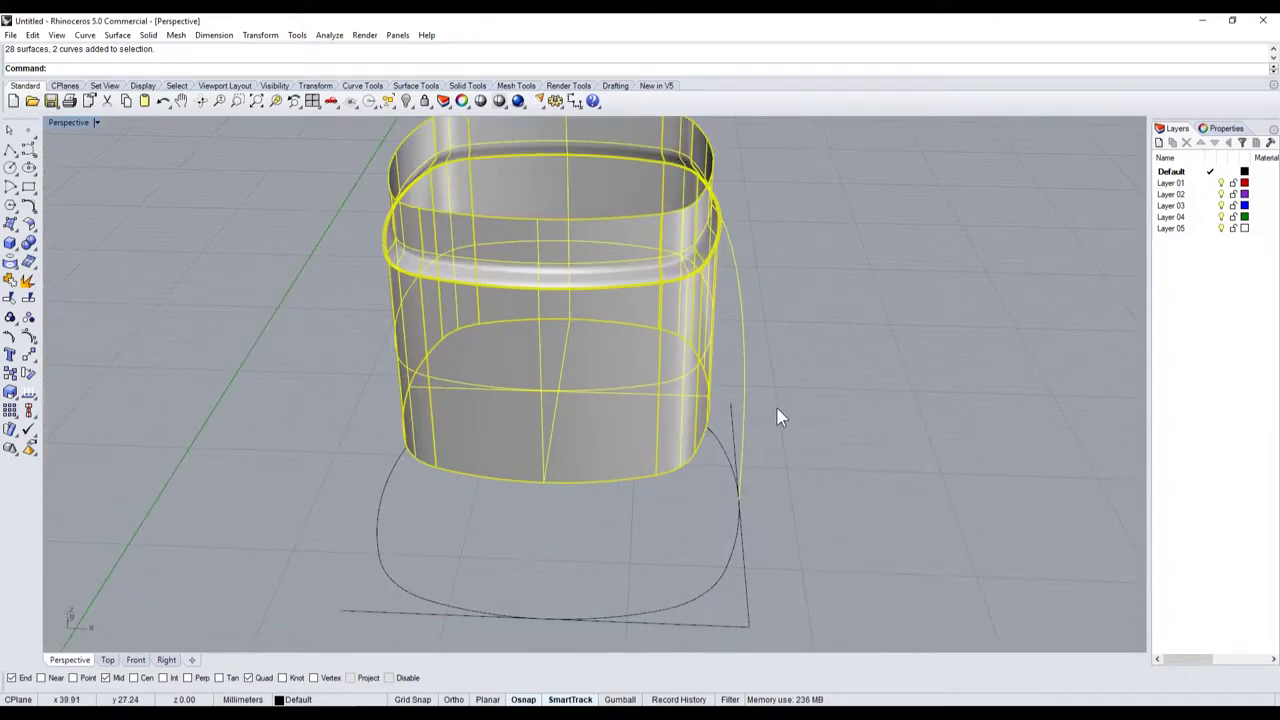
{"action": "scroll", "coordinate": [760, 400], "scroll_direction": "down", "scroll_amount": 3}
{"action": "left_click", "coordinate": [751, 225]}
{"action": "scroll", "coordinate": [670, 268], "scroll_direction": "up", "scroll_amount": 4}
{"action": "left_click", "coordinate": [670, 268]}
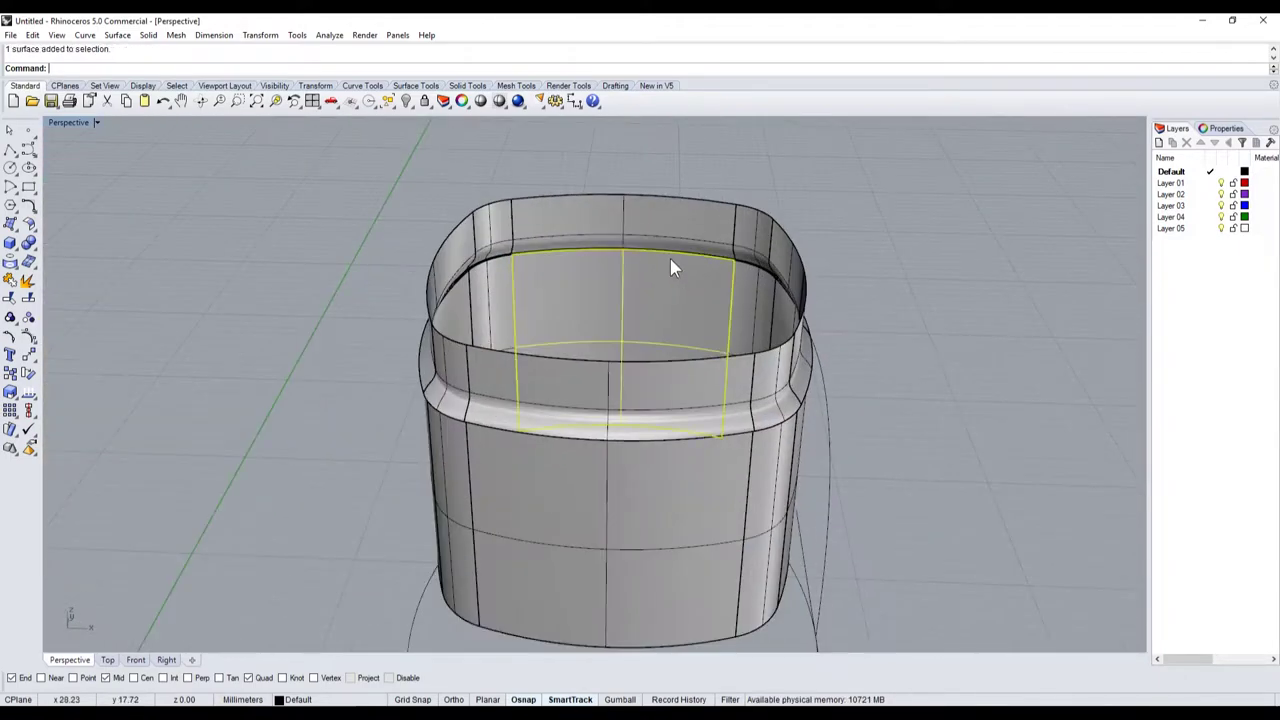
{"action": "left_click", "coordinate": [668, 223], "text": "shift"}
{"action": "scroll", "coordinate": [488, 250], "scroll_direction": "up", "scroll_amount": 3}
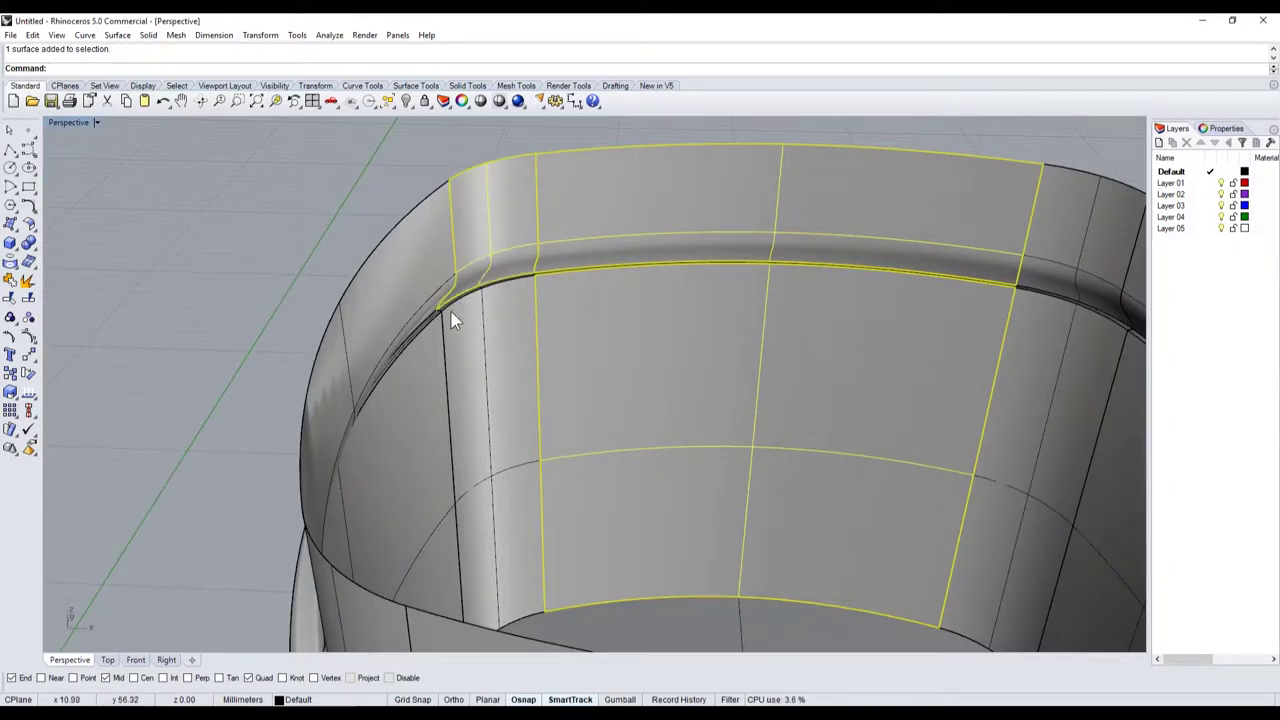
{"action": "right_click_drag", "start_coordinate": [452, 320], "coordinate": [460, 220]}
- Add the rim fillet, lower body, and inner and outer left rim surfaces to the selection
{"action": "left_click", "coordinate": [423, 354], "text": "shift"}
{"action": "left_click", "coordinate": [737, 487], "text": "shift"}
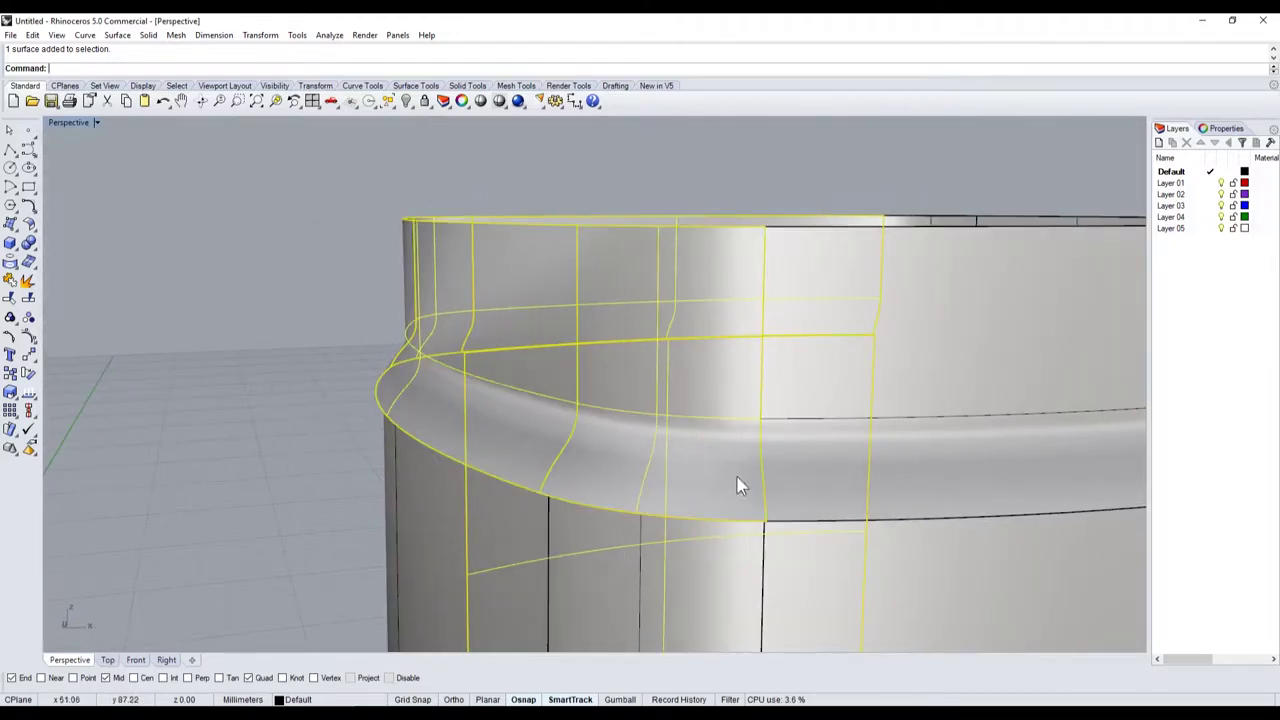
{"action": "left_click", "coordinate": [821, 458], "text": "shift"}
{"action": "left_click", "coordinate": [778, 602], "text": "shift"}
{"action": "left_click", "coordinate": [449, 543], "text": "shift"}
{"action": "scroll", "coordinate": [420, 480], "scroll_direction": "down", "scroll_amount": 5}
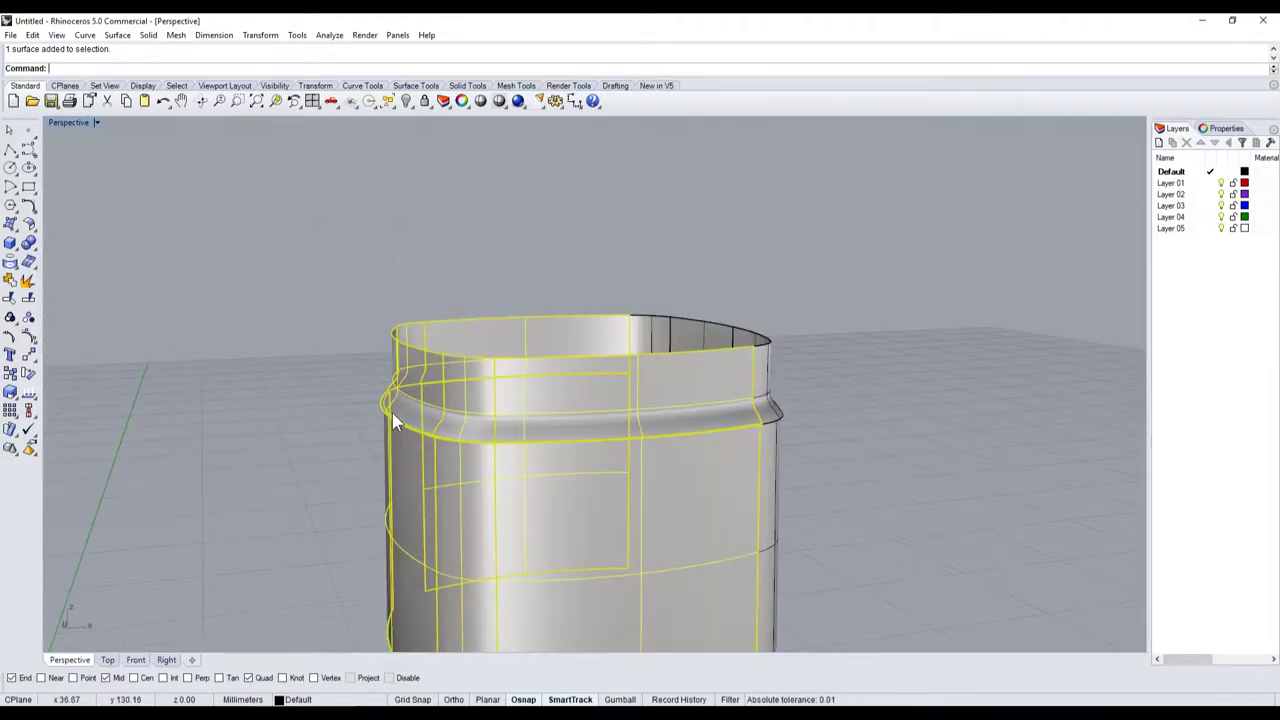
{"action": "right_click_drag", "start_coordinate": [392, 413], "coordinate": [698, 461]}
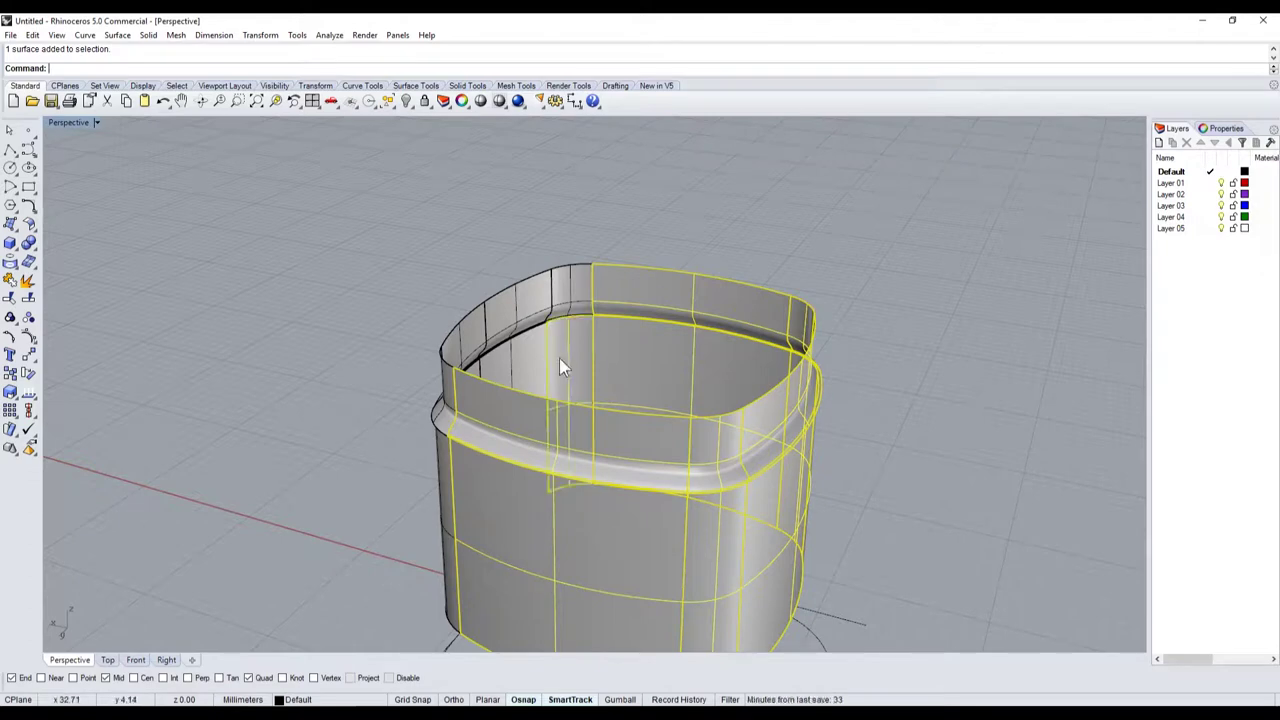
{"action": "left_click", "coordinate": [548, 330], "text": "shift"}
{"action": "left_click", "coordinate": [455, 356], "text": "shift"}
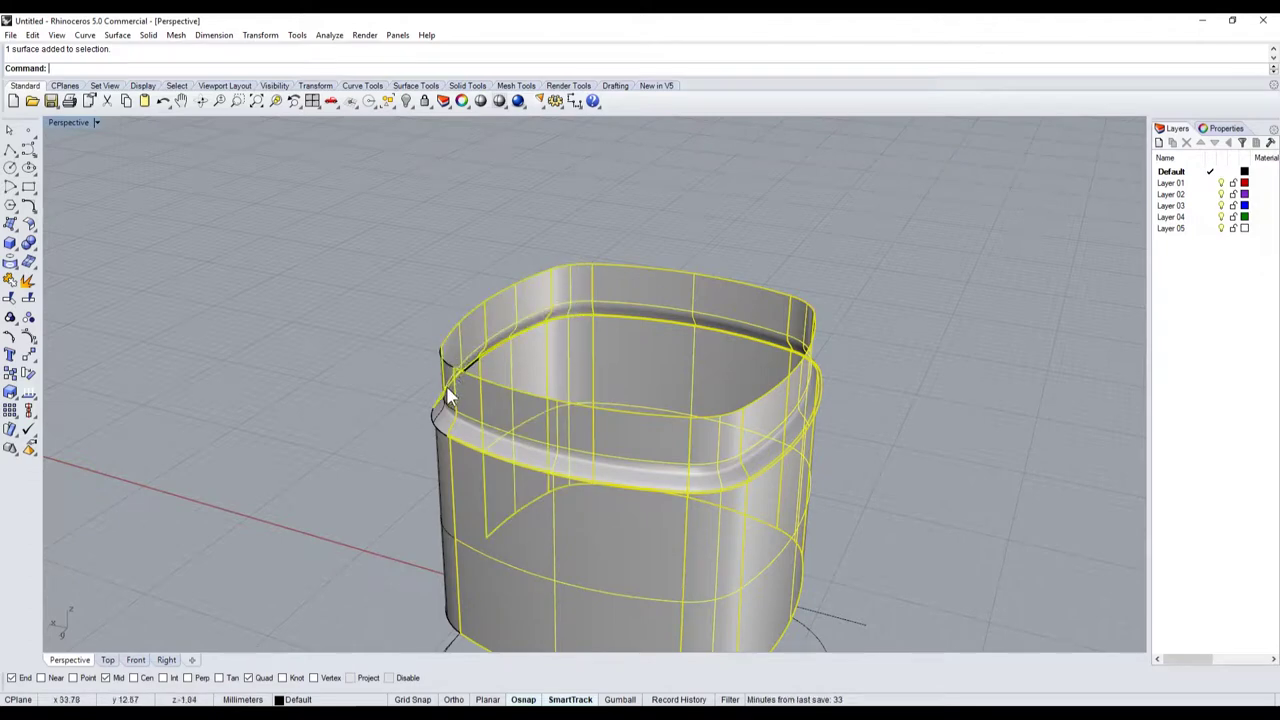
{"action": "right_click_drag", "start_coordinate": [441, 447], "coordinate": [225, 397]}
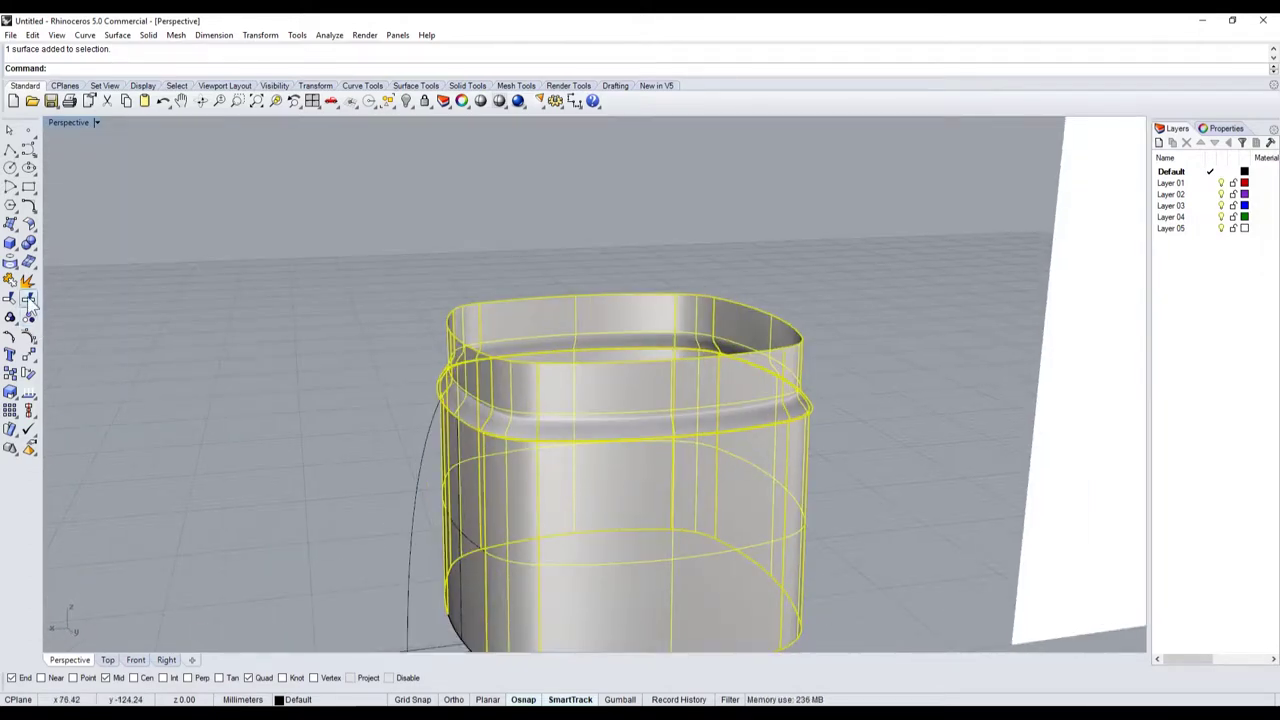
{"action": "left_click", "coordinate": [10, 317]}
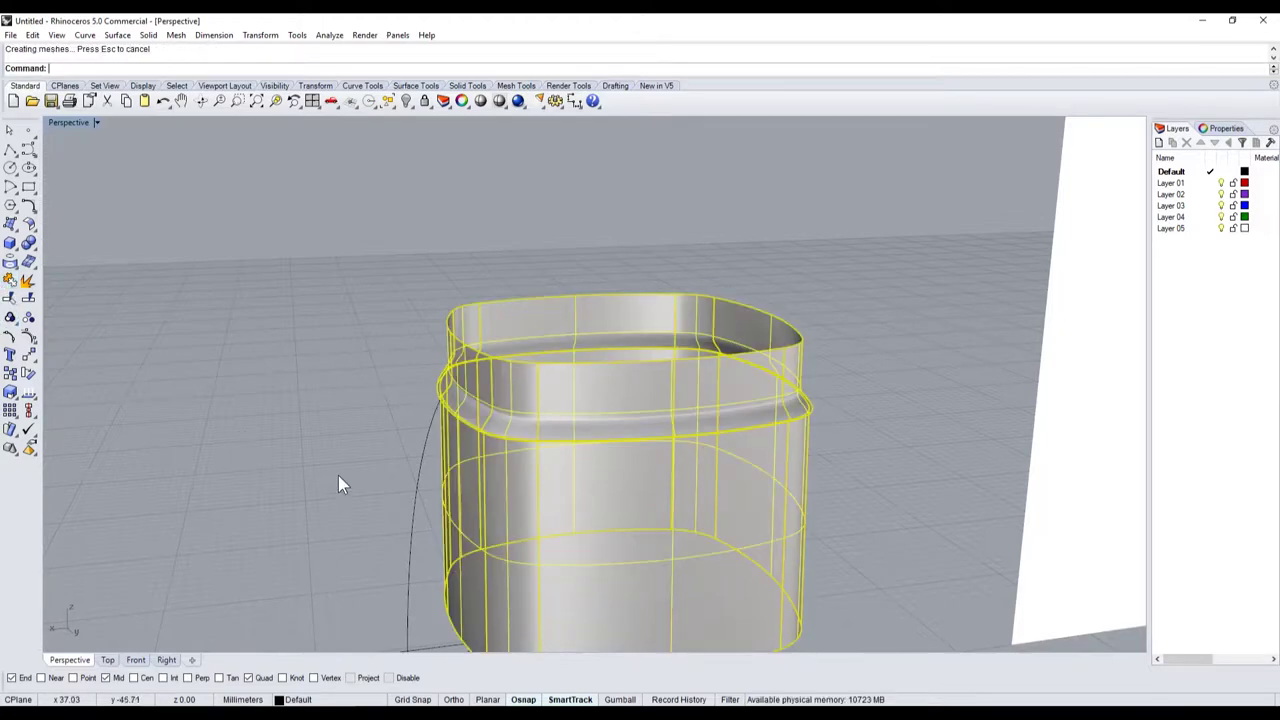
{"action": "right_click_drag", "start_coordinate": [338, 475], "coordinate": [450, 473]}
- Add the inner bottom surface and offset the selected jar surfaces into a 0.2 shell
{"action": "left_click", "coordinate": [604, 510], "text": "shift"}
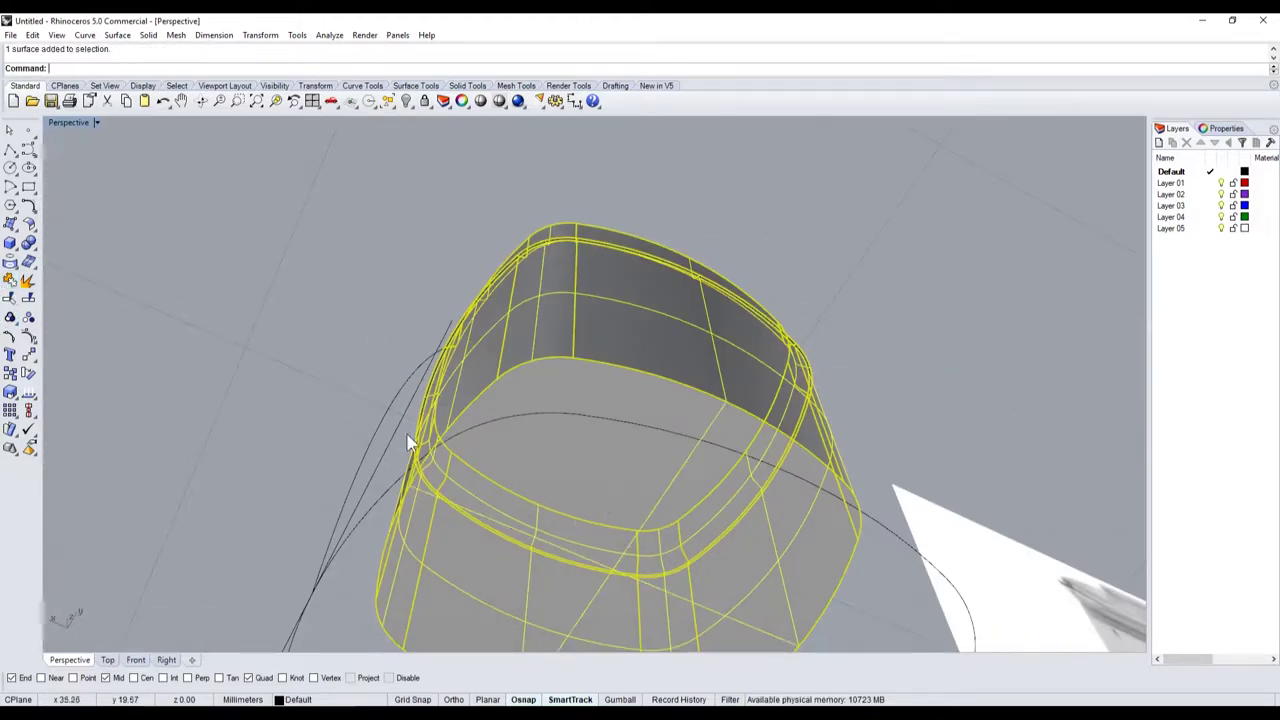
{"action": "left_click", "coordinate": [28, 224]}
{"action": "left_click", "coordinate": [67, 267]}
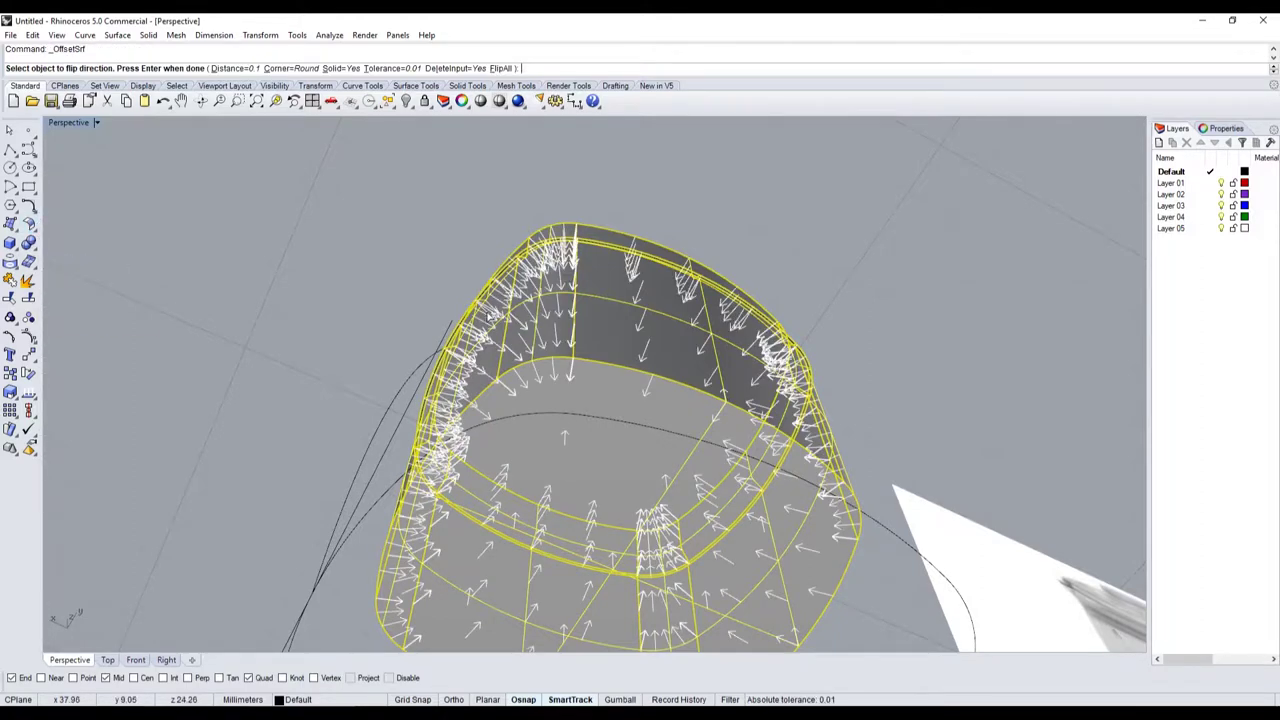
{"action": "mouse_move", "coordinate": [430, 470]}
{"action": "right_mouse_down"}
{"action": "mouse_move", "coordinate": [493, 493]}
{"action": "mouse_move", "coordinate": [521, 381]}
{"action": "right_mouse_up"}
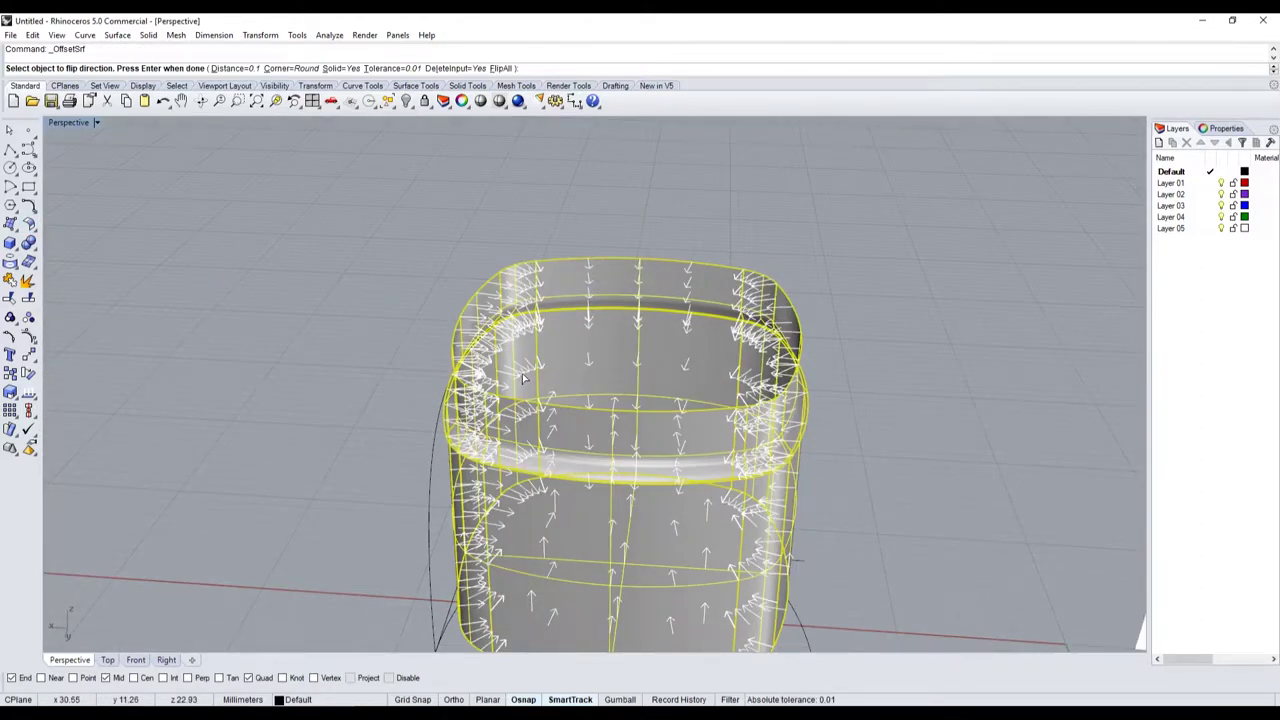
{"action": "type", "text": "0.2"}
{"action": "key", "text": "Return"}
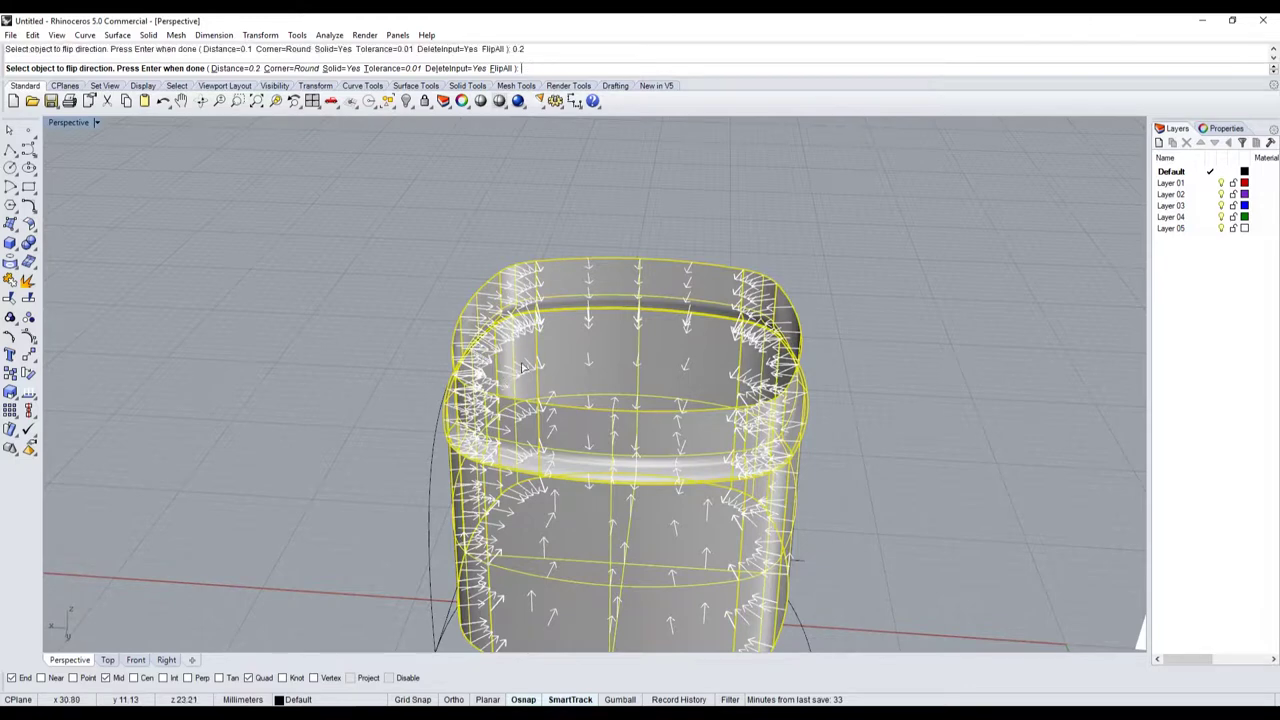
{"action": "key", "text": "Escape"}
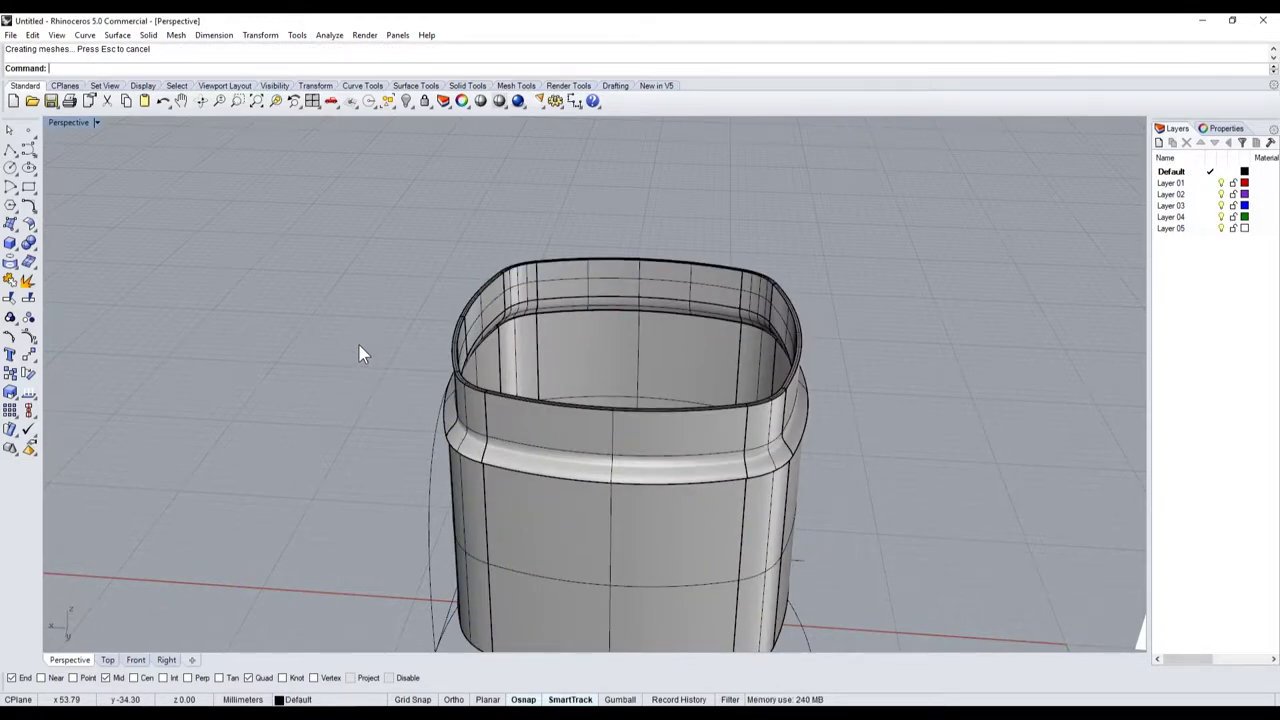
- Inspect the shell from above and select the ridged neck piece
{"action": "right_click_drag", "start_coordinate": [362, 354], "coordinate": [380, 343]}
{"action": "scroll", "coordinate": [380, 343], "scroll_direction": "up", "scroll_amount": 5}
{"action": "scroll", "coordinate": [586, 394], "scroll_direction": "up", "scroll_amount": 5}
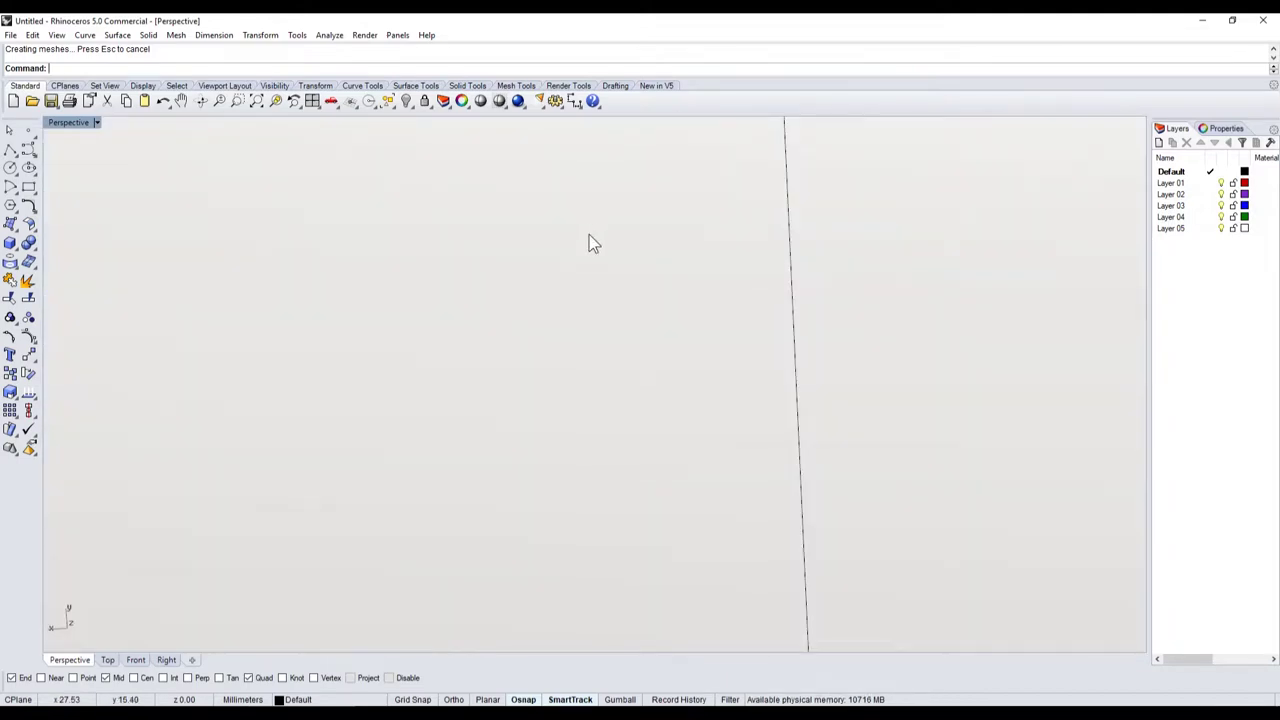
{"action": "scroll", "coordinate": [589, 244], "scroll_direction": "down", "scroll_amount": 5}
{"action": "mouse_move", "coordinate": [585, 300]}
{"action": "right_mouse_down"}
{"action": "mouse_move", "coordinate": [606, 407]}
{"action": "mouse_move", "coordinate": [521, 192]}
{"action": "right_mouse_up"}
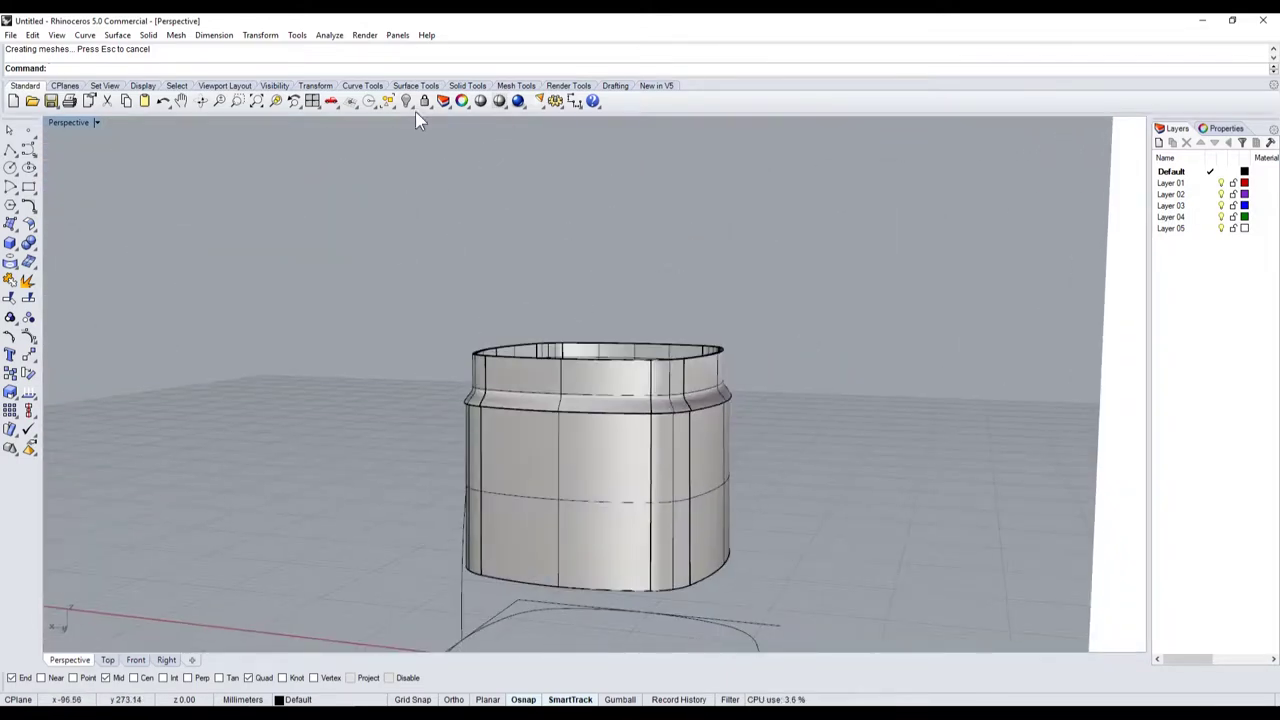
{"action": "right_click_drag", "start_coordinate": [410, 130], "coordinate": [501, 280]}
{"action": "left_click", "coordinate": [507, 438]}
{"action": "scroll", "coordinate": [459, 536], "scroll_direction": "up", "scroll_amount": 3}
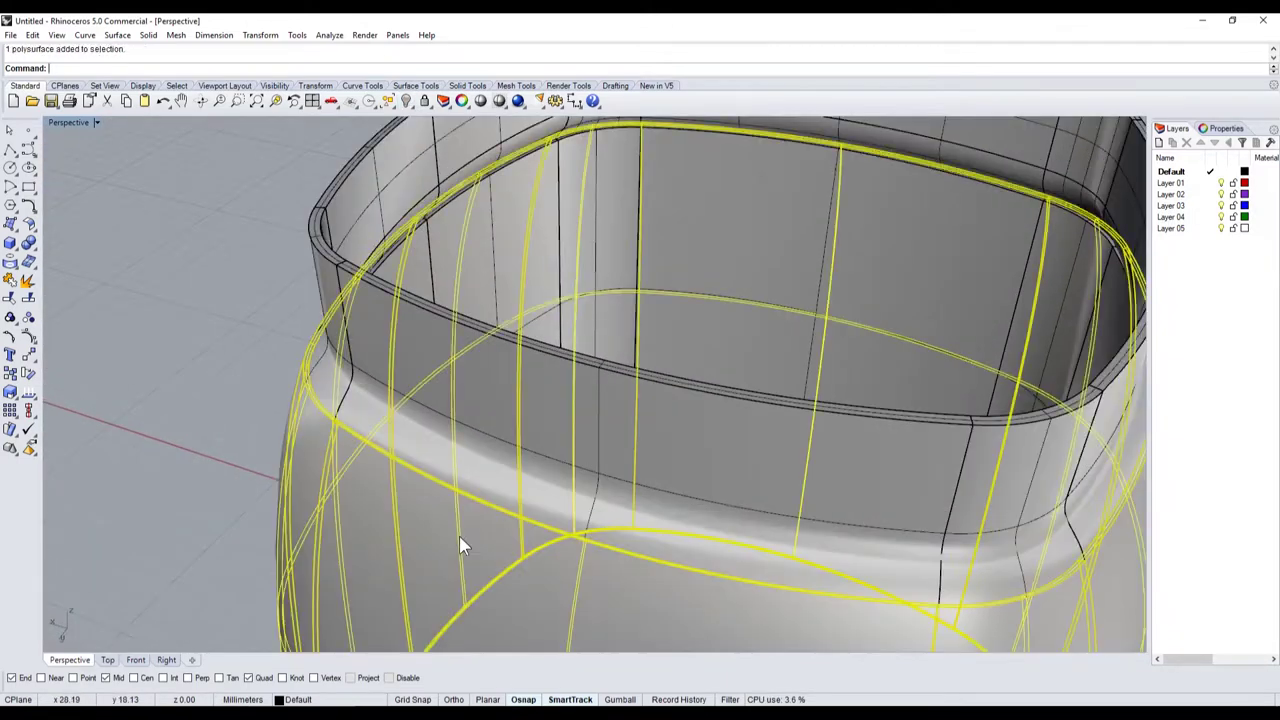
{"action": "key", "text": "Escape"}
{"action": "right_click_drag", "start_coordinate": [312, 380], "coordinate": [330, 401]}
{"action": "left_click", "coordinate": [330, 401]}
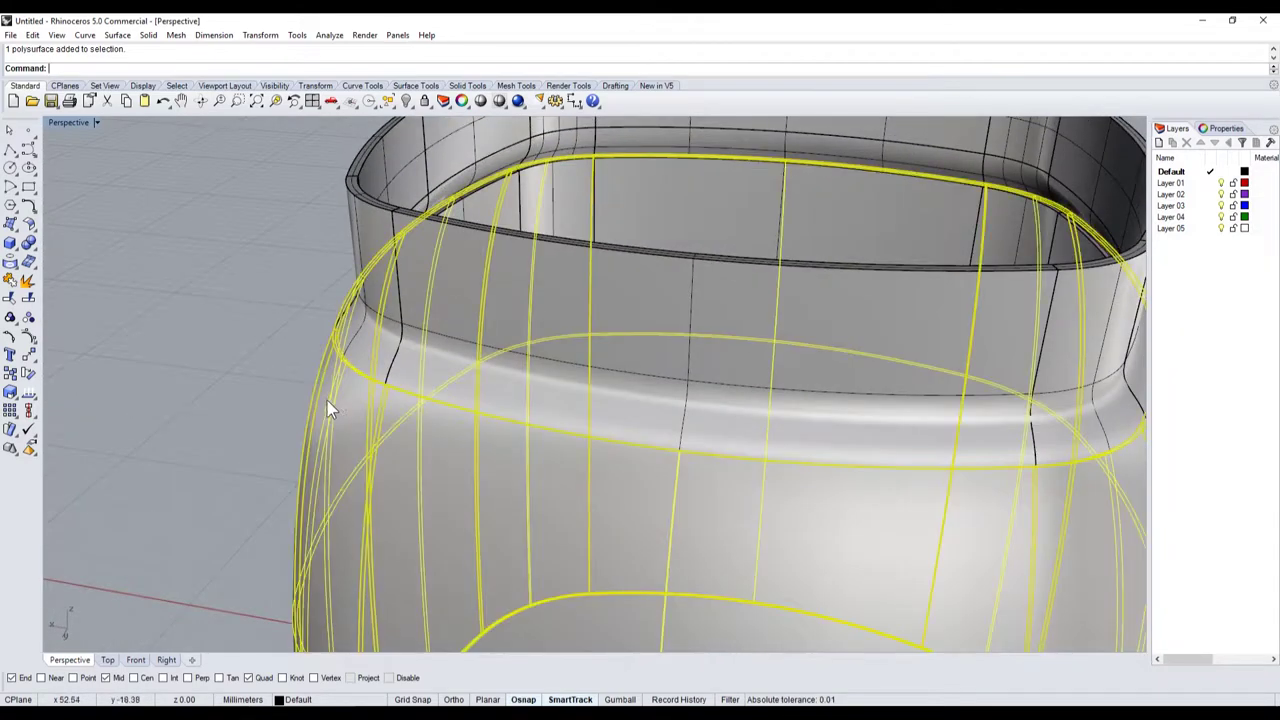
{"action": "left_click", "coordinate": [447, 222]}
- Hide the ridged neck piece and start FilletEdge with a 0.05 radius
{"action": "left_click", "coordinate": [406, 100]}
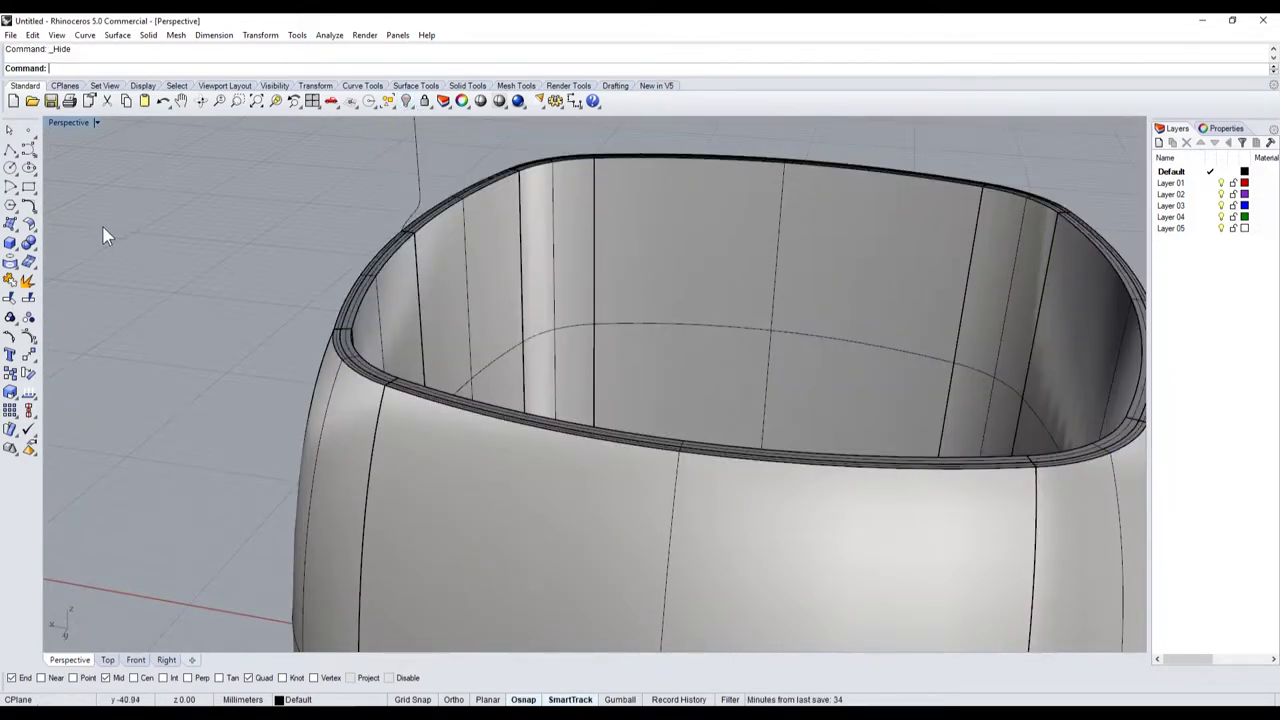
{"action": "left_click", "coordinate": [31, 251]}
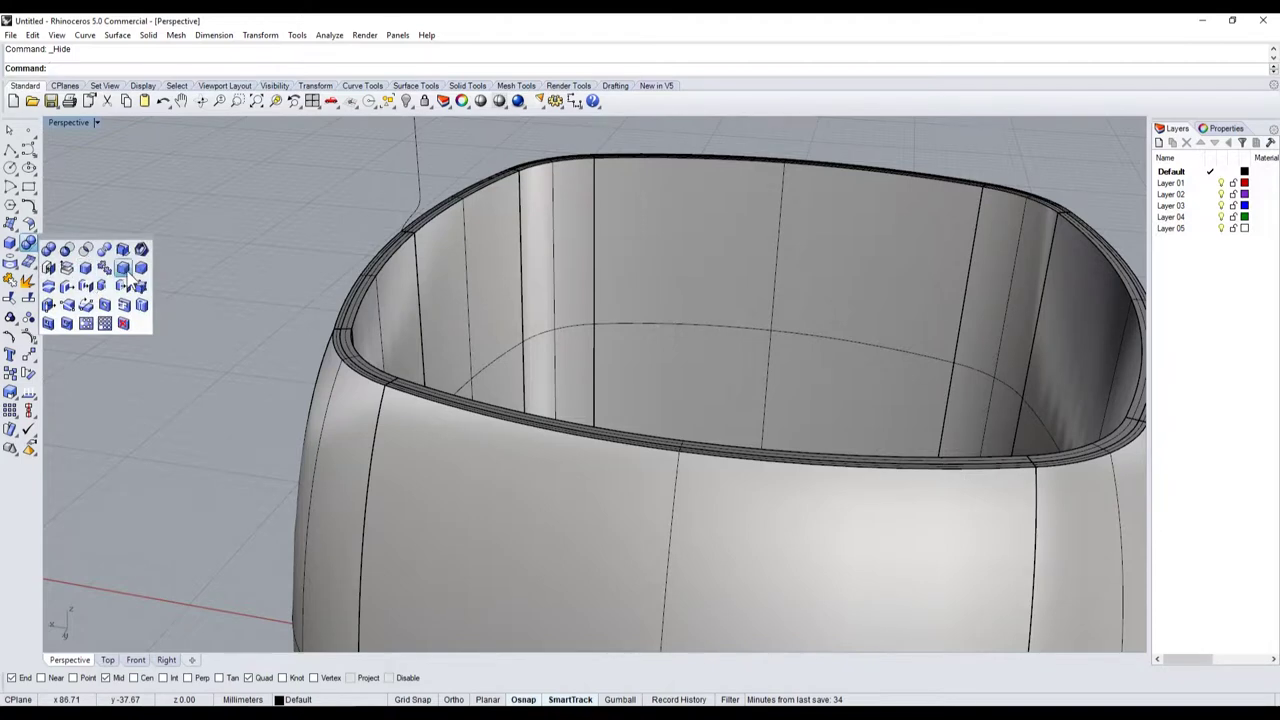
{"action": "left_click", "coordinate": [131, 282]}
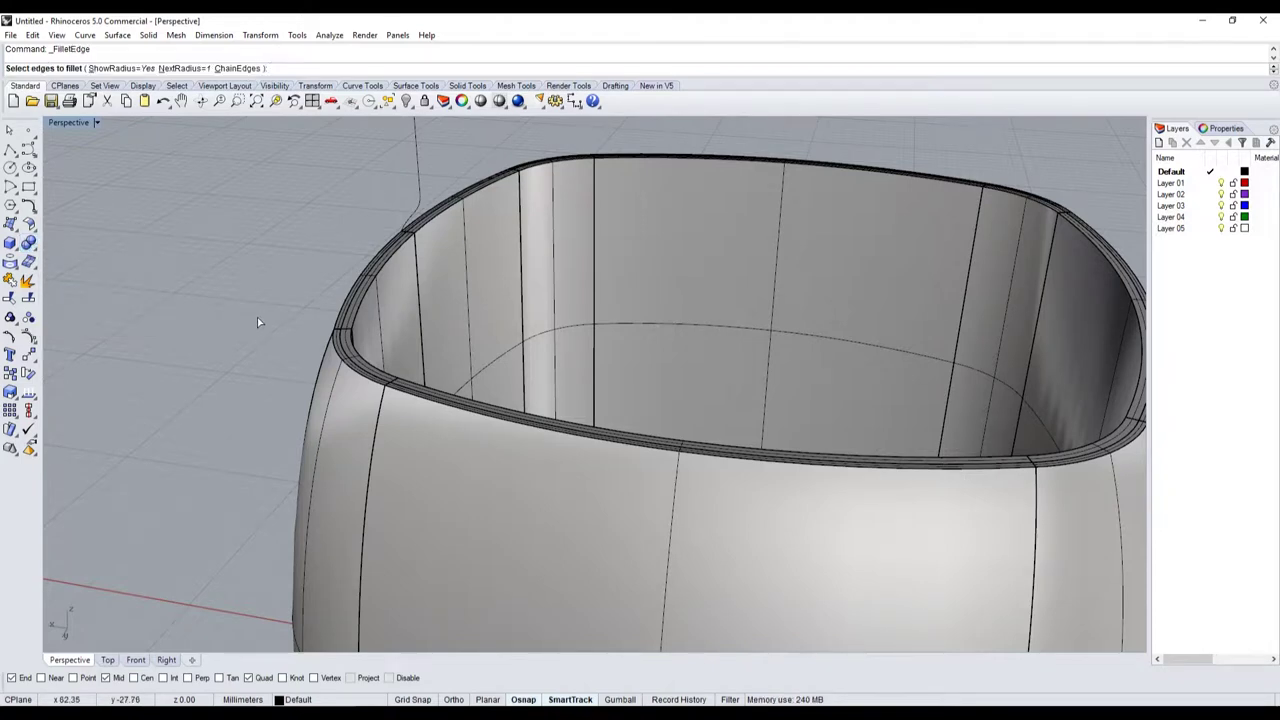
{"action": "type", "text": "0.05"}
{"action": "key", "text": "Return"}
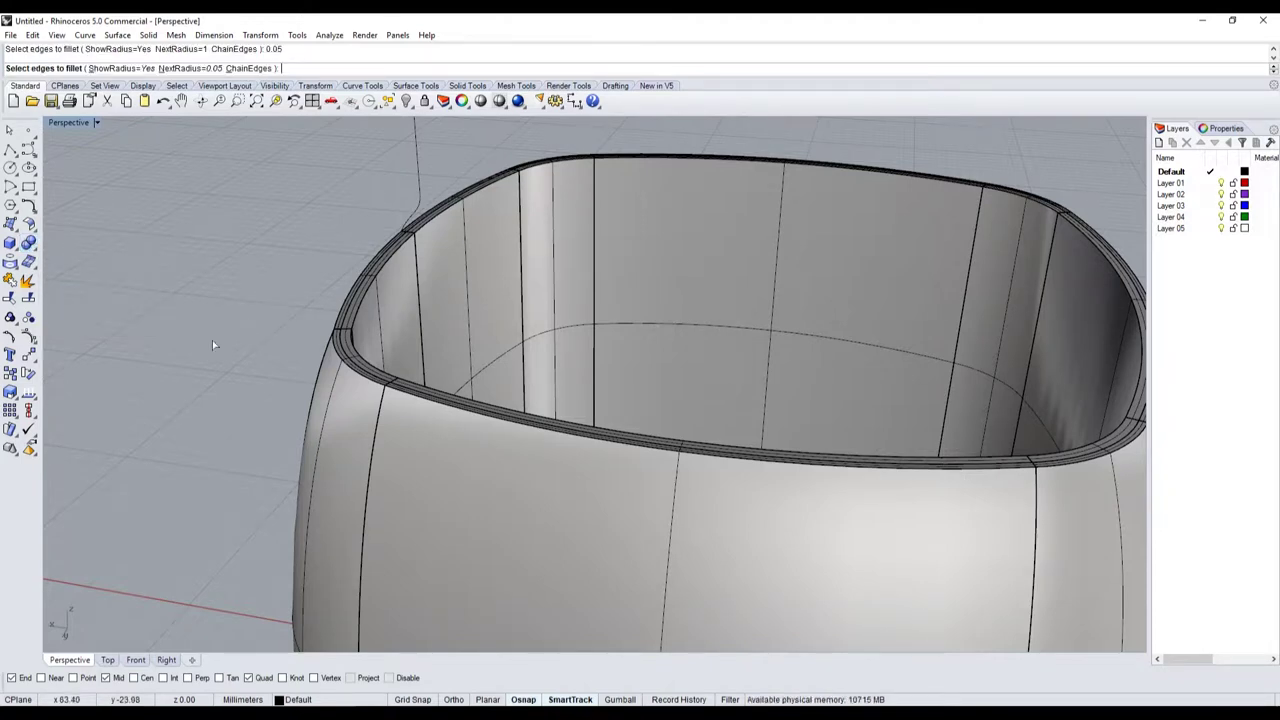
- Pick the first, upper and right rim edge segments for the fillet
{"action": "scroll", "coordinate": [300, 360], "scroll_direction": "up", "scroll_amount": 3}
{"action": "left_click", "coordinate": [340, 374]}
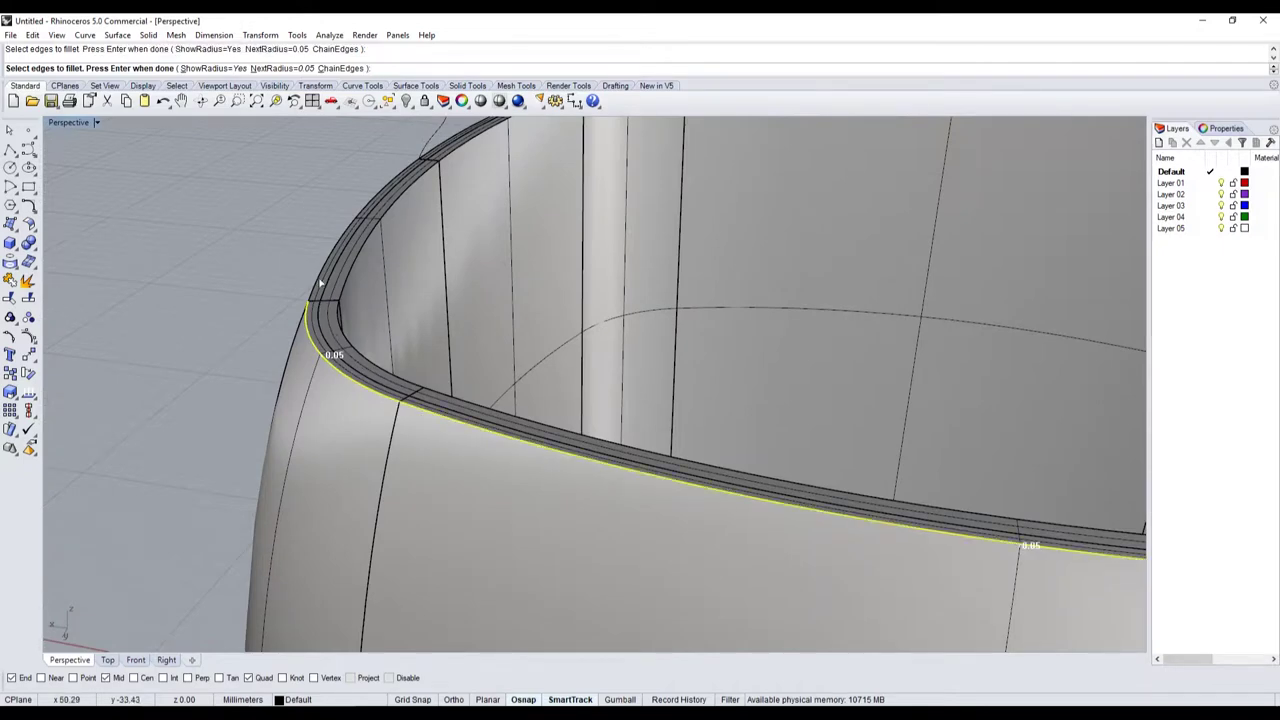
{"action": "scroll", "coordinate": [320, 350], "scroll_direction": "up", "scroll_amount": 5}
{"action": "scroll", "coordinate": [324, 332], "scroll_direction": "down", "scroll_amount": 3}
{"action": "scroll", "coordinate": [327, 316], "scroll_direction": "down", "scroll_amount": 5}
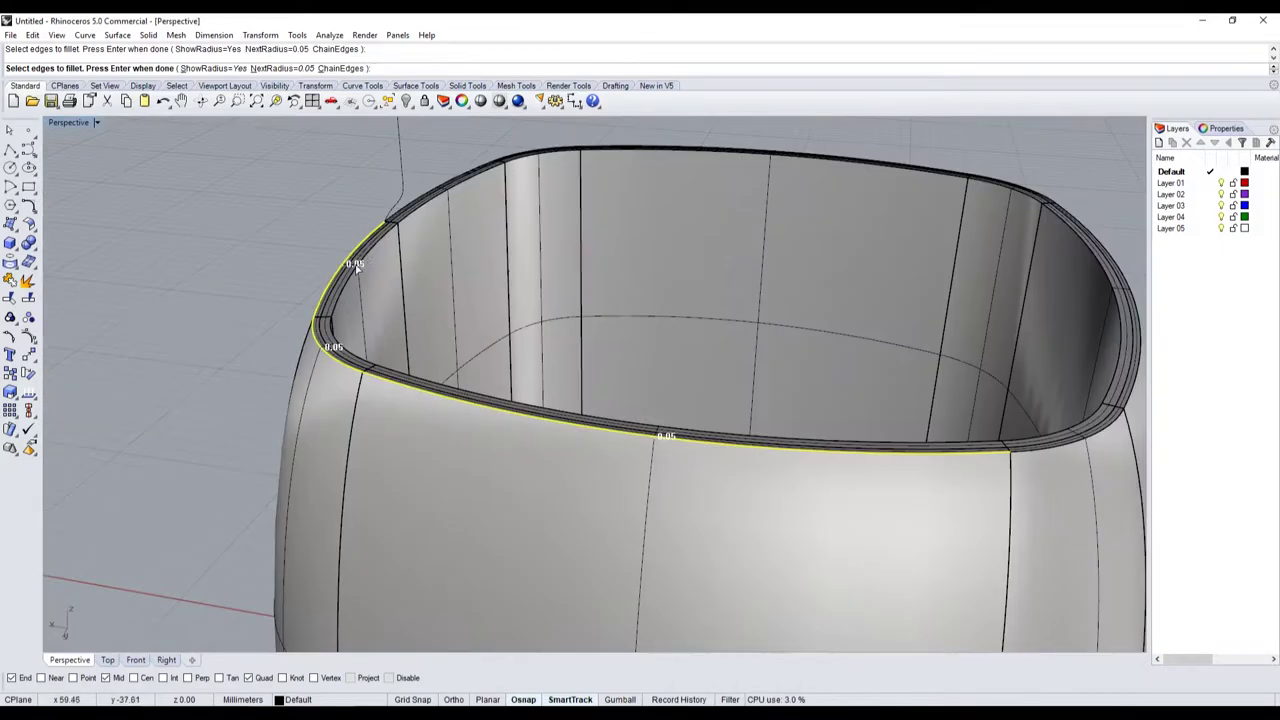
{"action": "scroll", "coordinate": [428, 190], "scroll_direction": "up", "scroll_amount": 5}
{"action": "scroll", "coordinate": [433, 175], "scroll_direction": "down", "scroll_amount": 5}
{"action": "scroll", "coordinate": [500, 220], "scroll_direction": "up", "scroll_amount": 5}
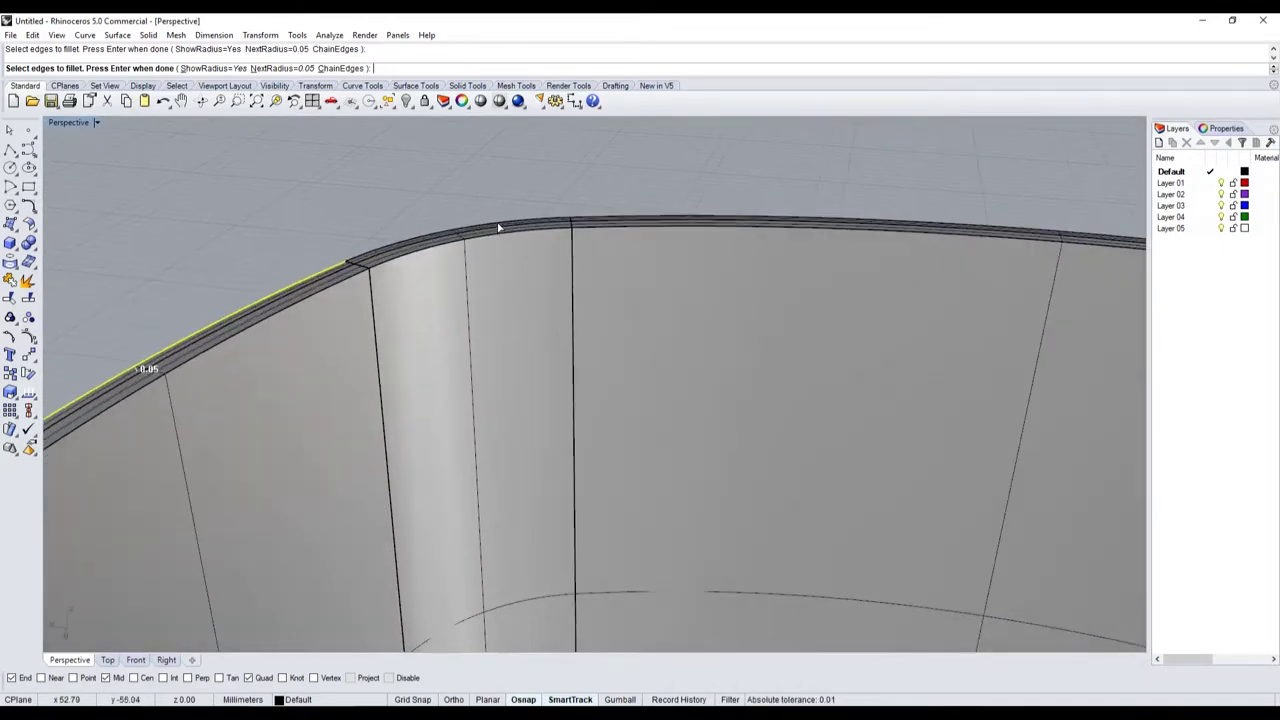
{"action": "left_click", "coordinate": [502, 219]}
{"action": "left_click", "coordinate": [445, 238]}
{"action": "left_click", "coordinate": [444, 237]}
{"action": "left_click", "coordinate": [593, 220]}
- Add the curved corner edge and apply the 0.05 rim fillet
{"action": "scroll", "coordinate": [593, 220], "scroll_direction": "down", "scroll_amount": 5}
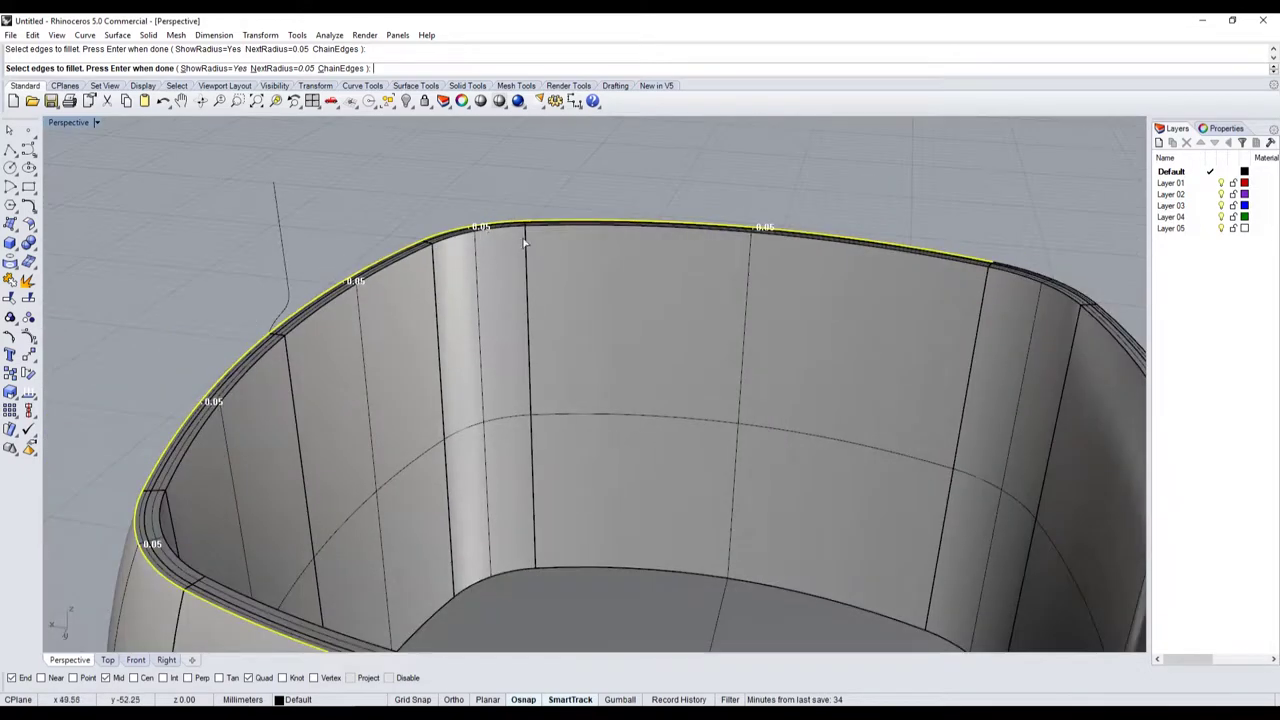
{"action": "scroll", "coordinate": [1026, 251], "scroll_direction": "up", "scroll_amount": 5}
{"action": "scroll", "coordinate": [1000, 236], "scroll_direction": "down", "scroll_amount": 5}
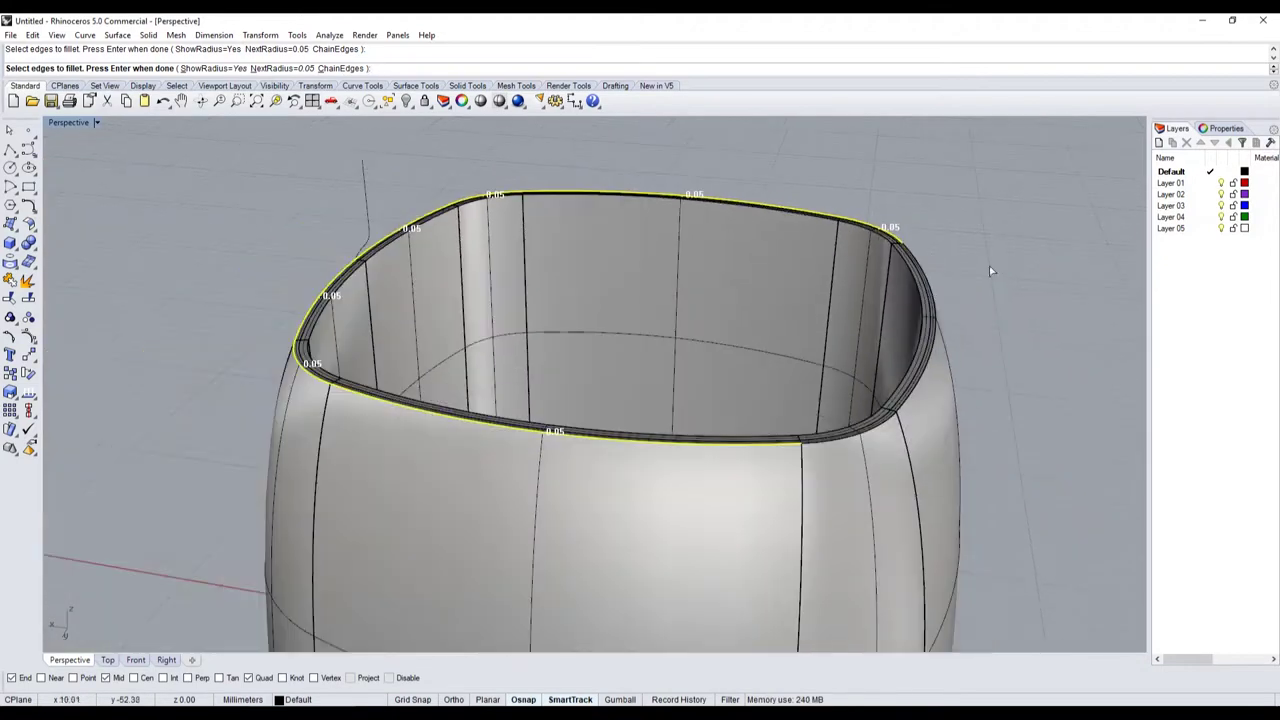
{"action": "scroll", "coordinate": [989, 266], "scroll_direction": "up", "scroll_amount": 5}
{"action": "left_click", "coordinate": [840, 292]}
{"action": "scroll", "coordinate": [842, 289], "scroll_direction": "down", "scroll_amount": 5}
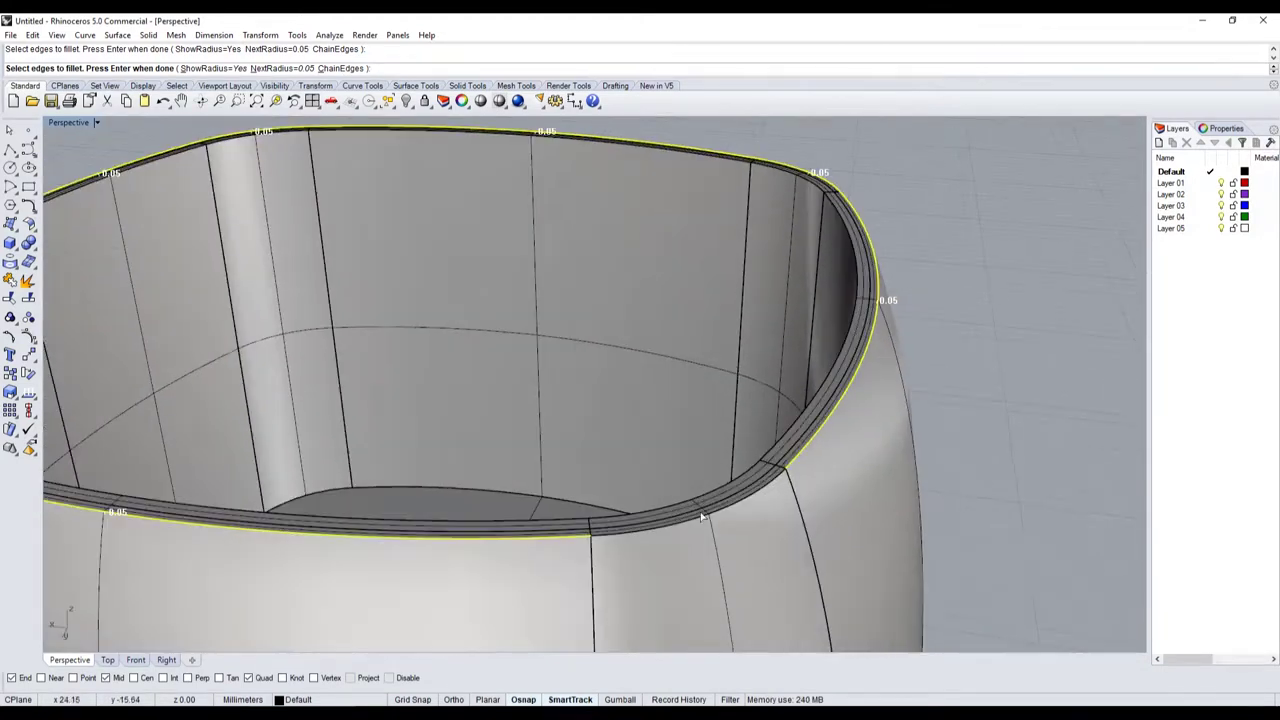
{"action": "key", "text": "Return"}
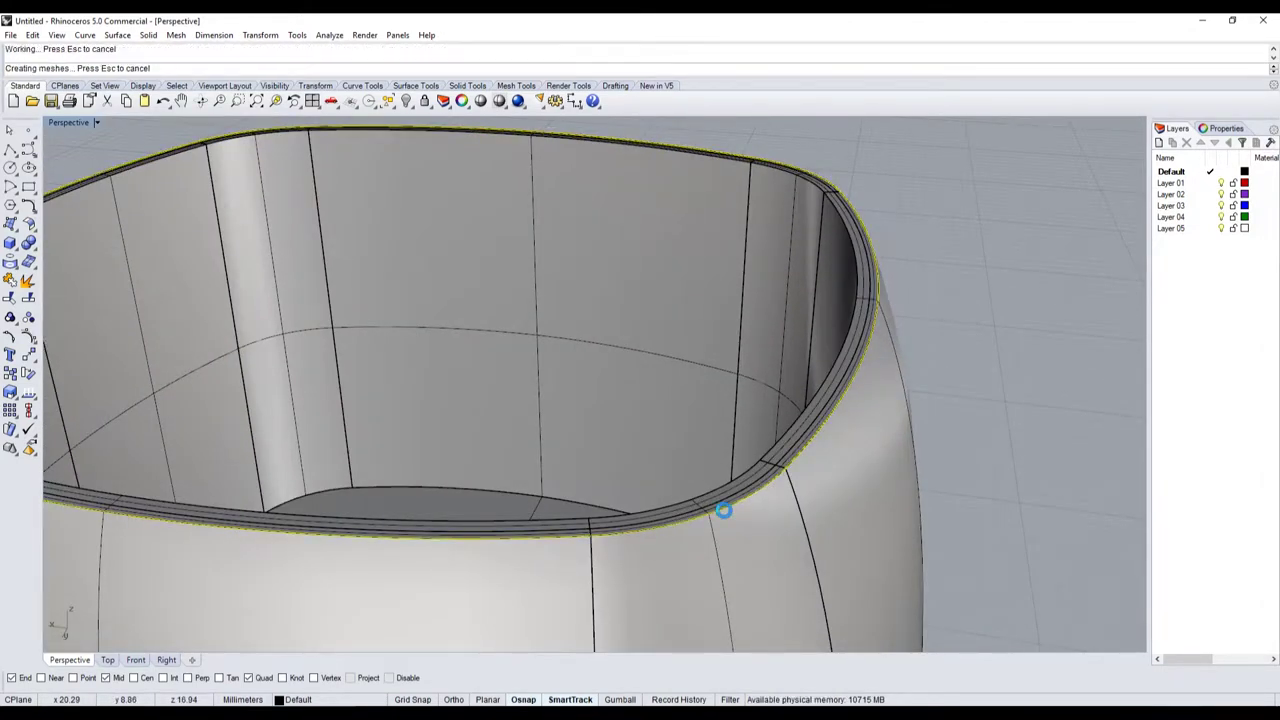
- Try deleting the filleted rim shell and rim piece, undoing both deletions
{"action": "scroll", "coordinate": [742, 506], "scroll_direction": "up", "scroll_amount": 4}
{"action": "left_click", "coordinate": [757, 479]}
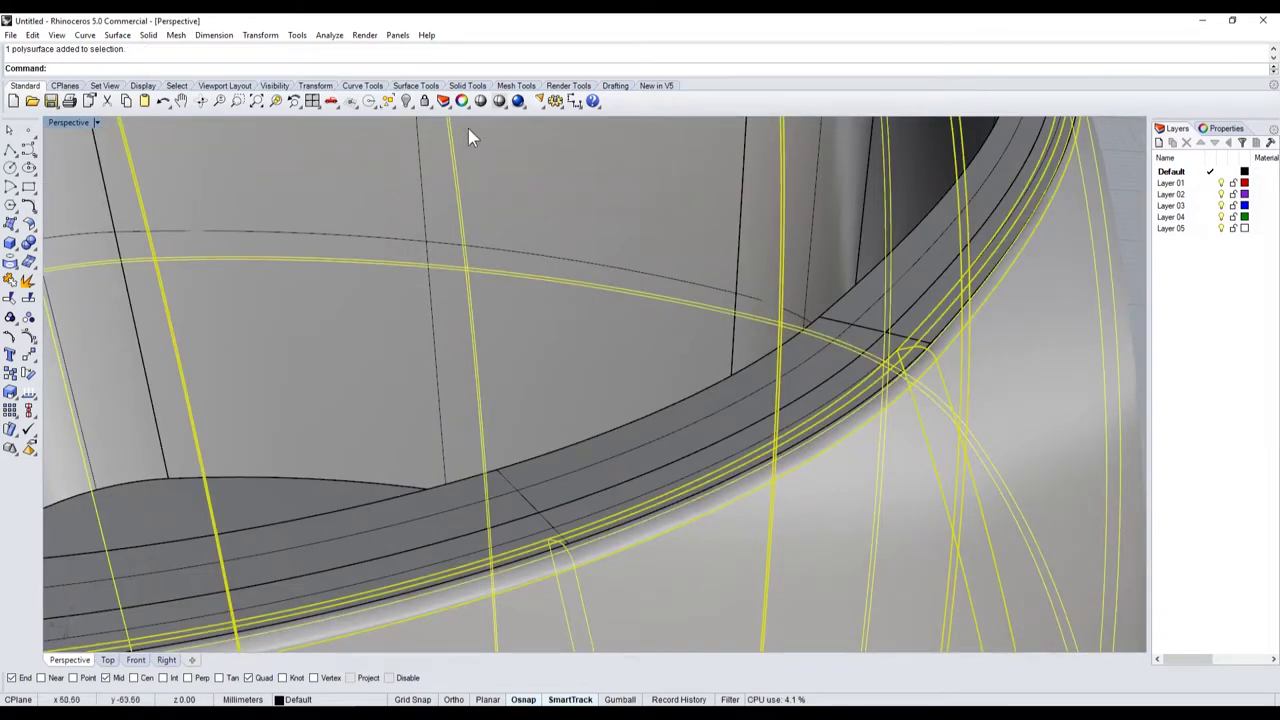
{"action": "right_click_drag", "start_coordinate": [738, 391], "coordinate": [745, 402]}
{"action": "scroll", "coordinate": [745, 410], "scroll_direction": "down", "scroll_amount": 5}
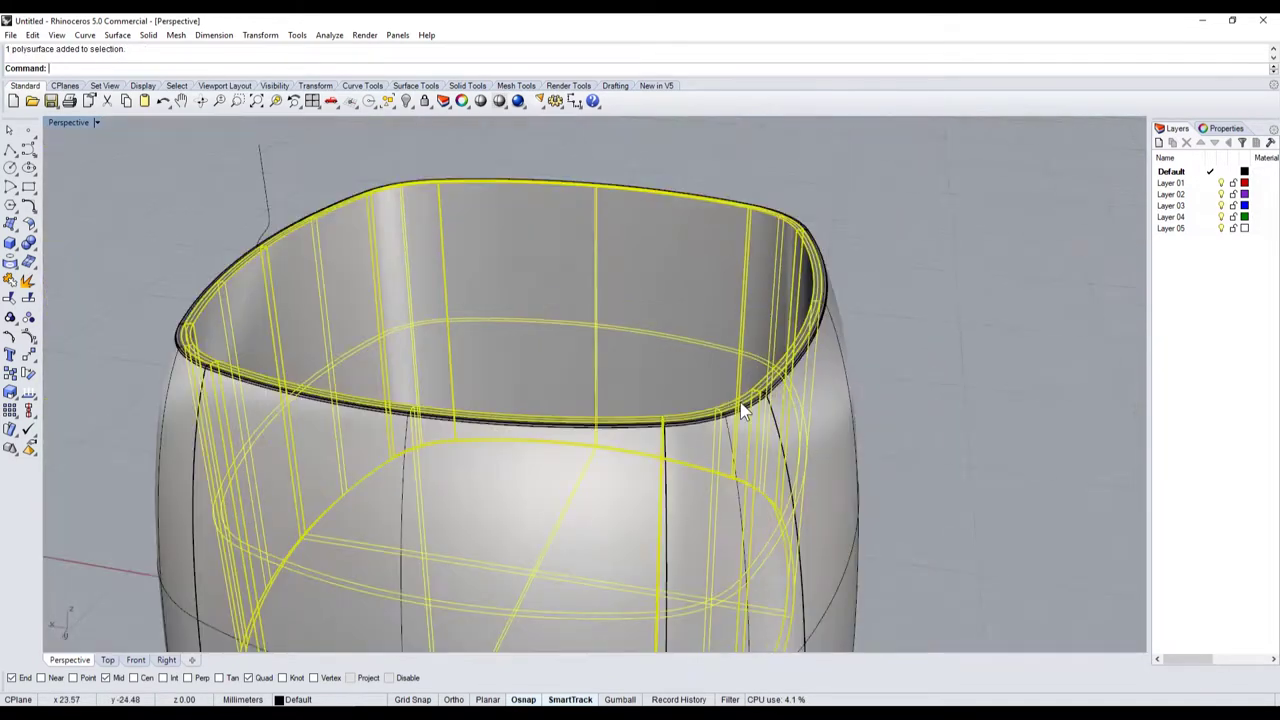
{"action": "key", "text": "Delete"}
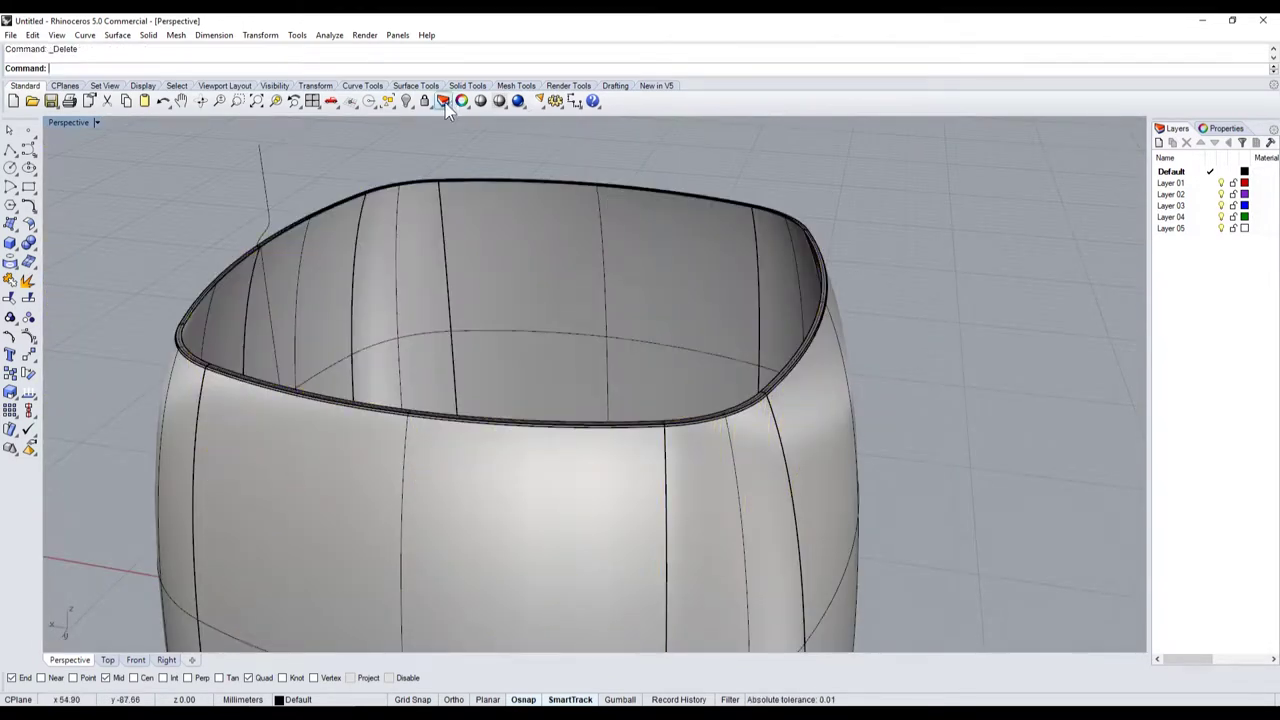
{"action": "key", "text": "ctrl+z"}
{"action": "left_click", "coordinate": [648, 358]}
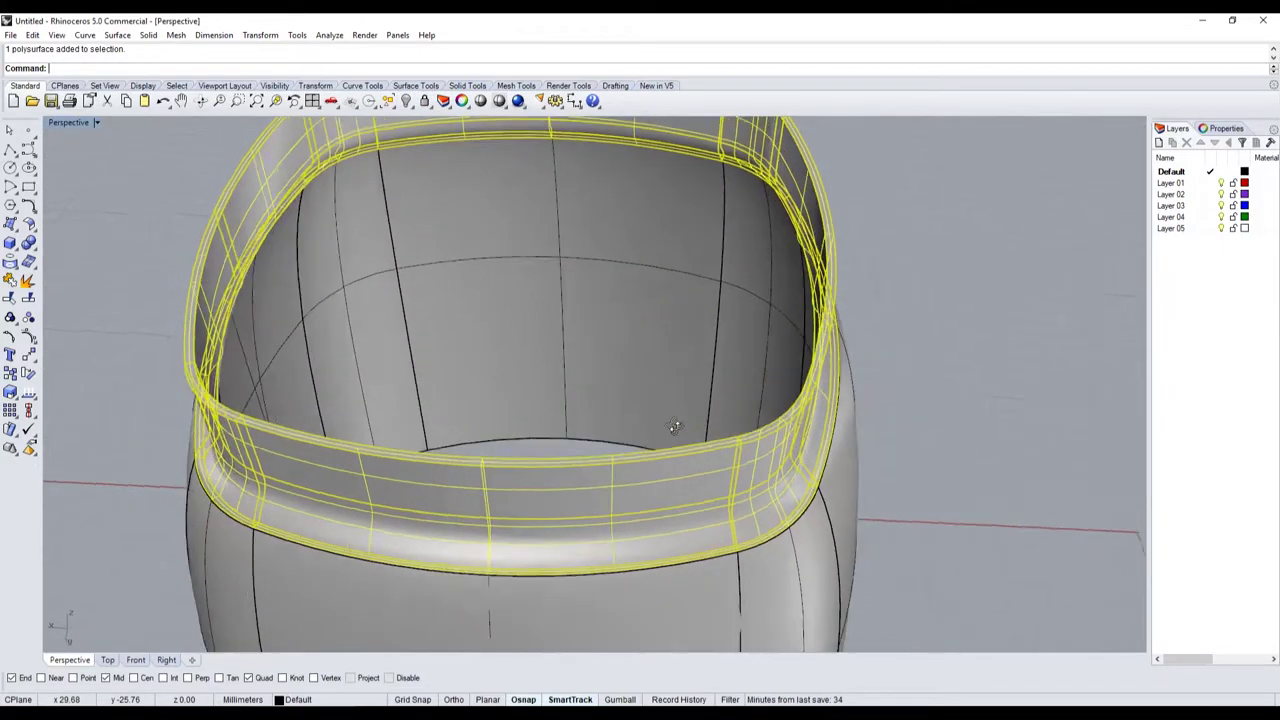
{"action": "right_click_drag", "start_coordinate": [648, 358], "coordinate": [726, 458]}
{"action": "key", "text": "Delete"}
{"action": "key", "text": "ctrl+z"}
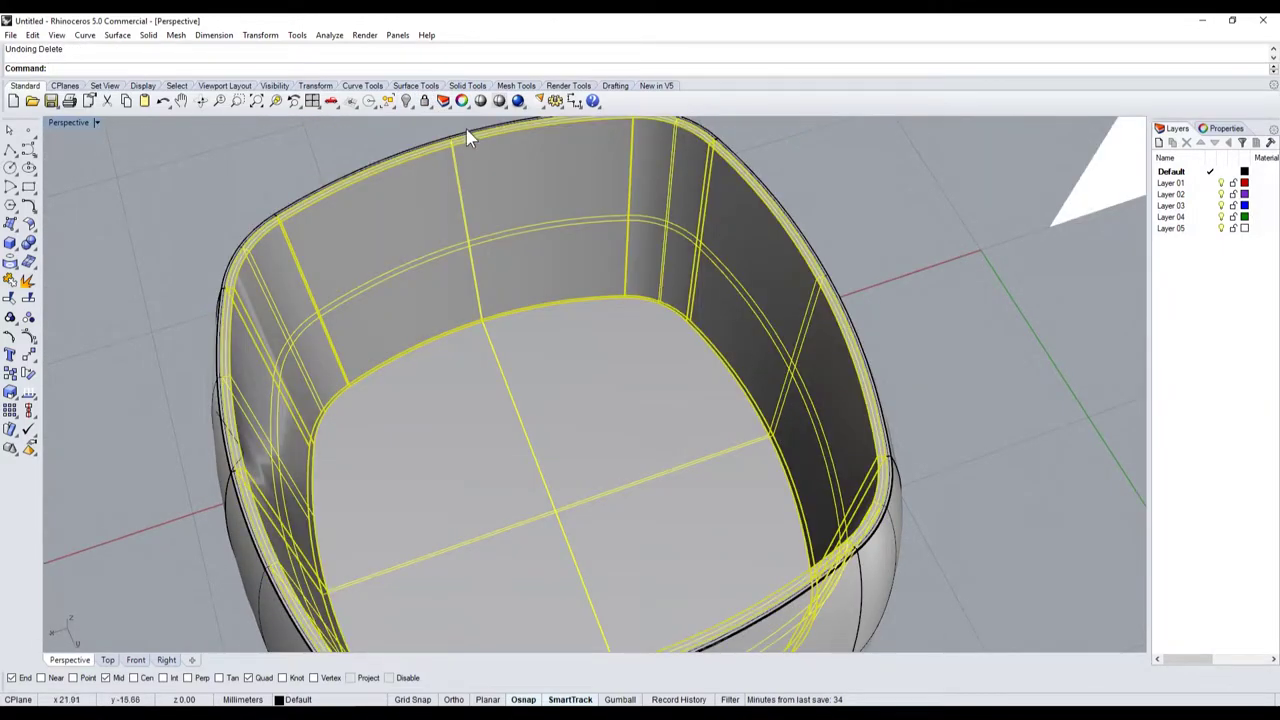
- Show the hidden neck piece and Boolean Union the top rim with the jar body
{"action": "right_click", "coordinate": [406, 101]}
{"action": "scroll", "coordinate": [572, 311], "scroll_direction": "down", "scroll_amount": 3}
{"action": "right_click_drag", "start_coordinate": [572, 311], "coordinate": [543, 229]}
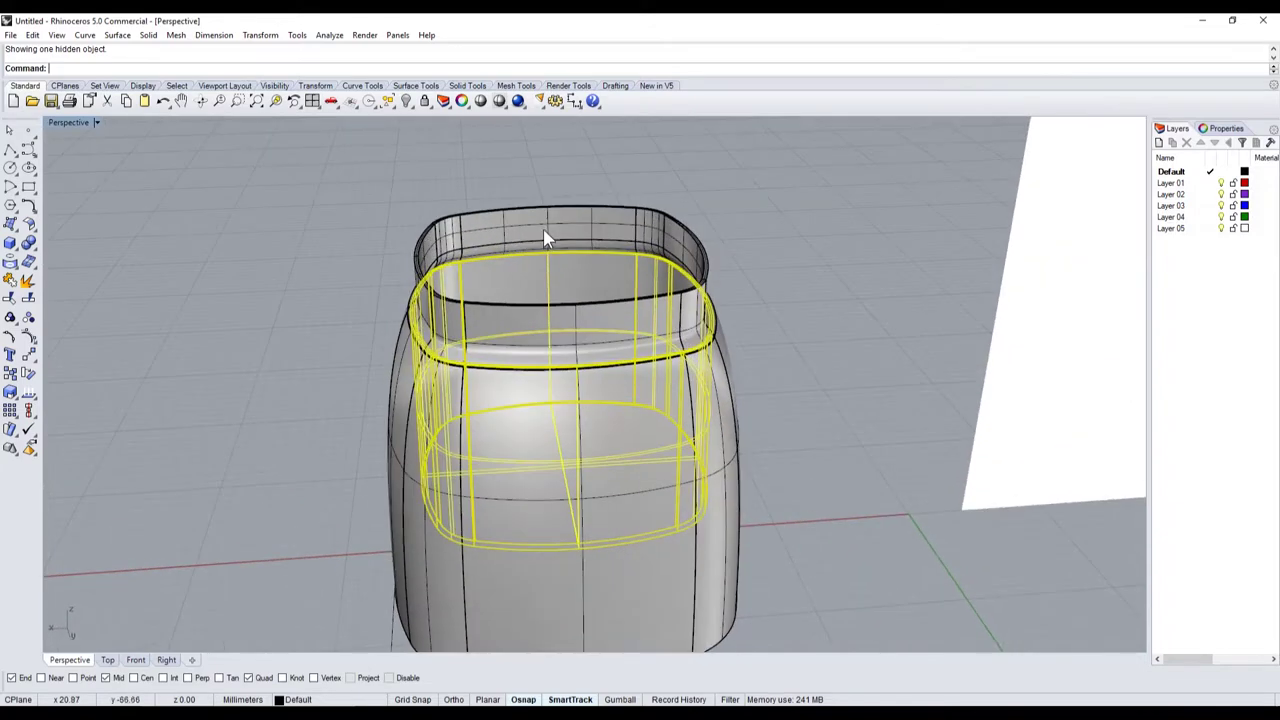
{"action": "scroll", "coordinate": [733, 298], "scroll_direction": "up", "scroll_amount": 3}
{"action": "left_click", "coordinate": [751, 215], "text": "shift"}
{"action": "left_click", "coordinate": [28, 243]}
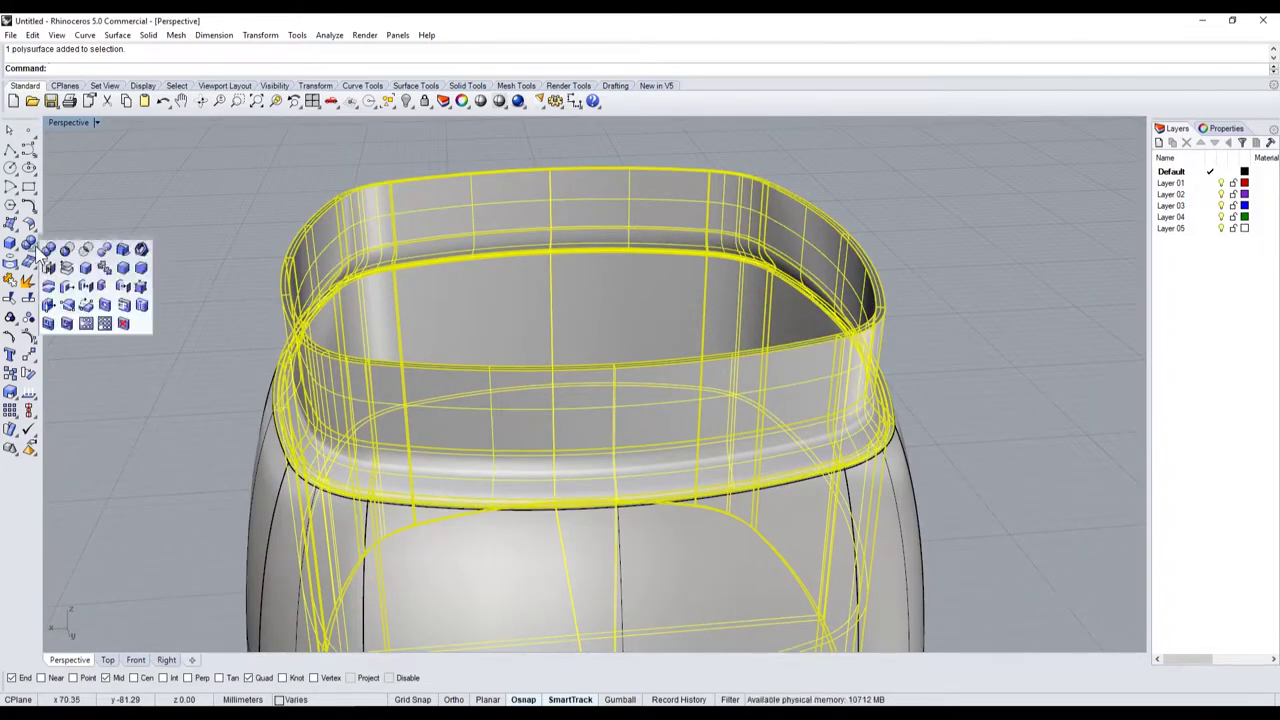
{"action": "left_click", "coordinate": [49, 250]}
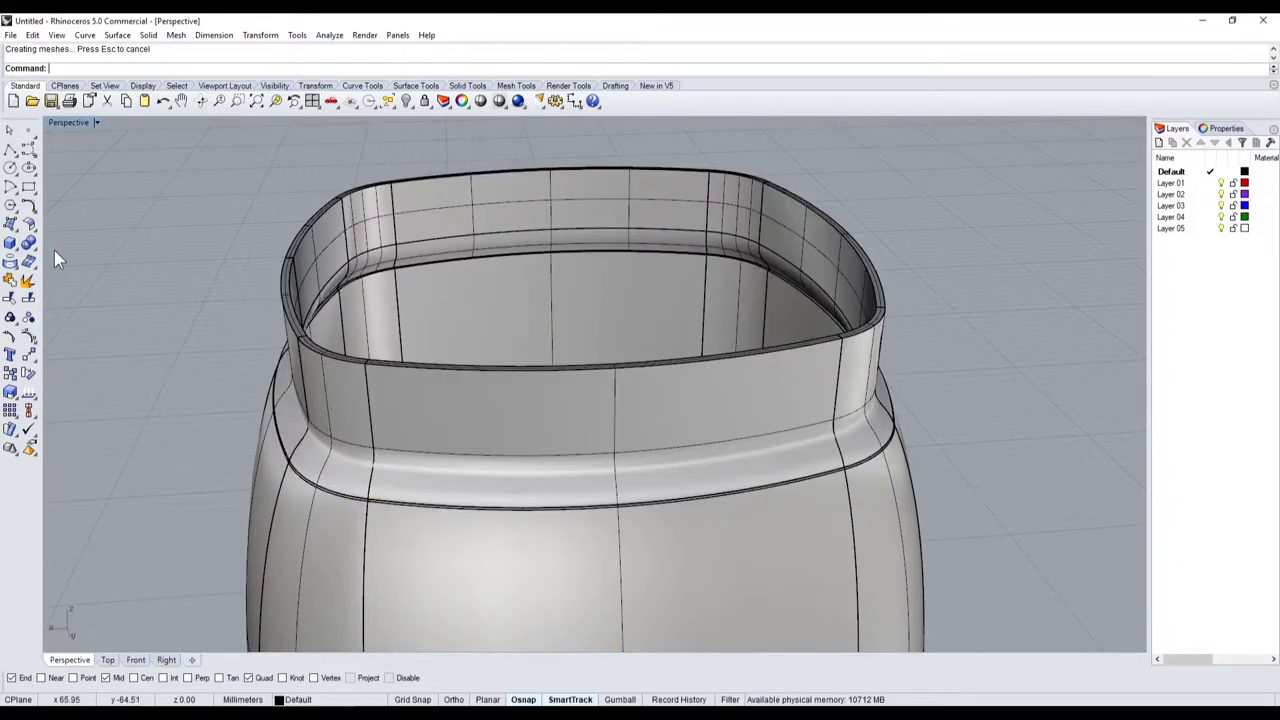
{"action": "left_click", "coordinate": [305, 325]}
{"action": "scroll", "coordinate": [565, 310], "scroll_direction": "down", "scroll_amount": 3}
{"action": "scroll", "coordinate": [565, 310], "scroll_direction": "down", "scroll_amount": 3}
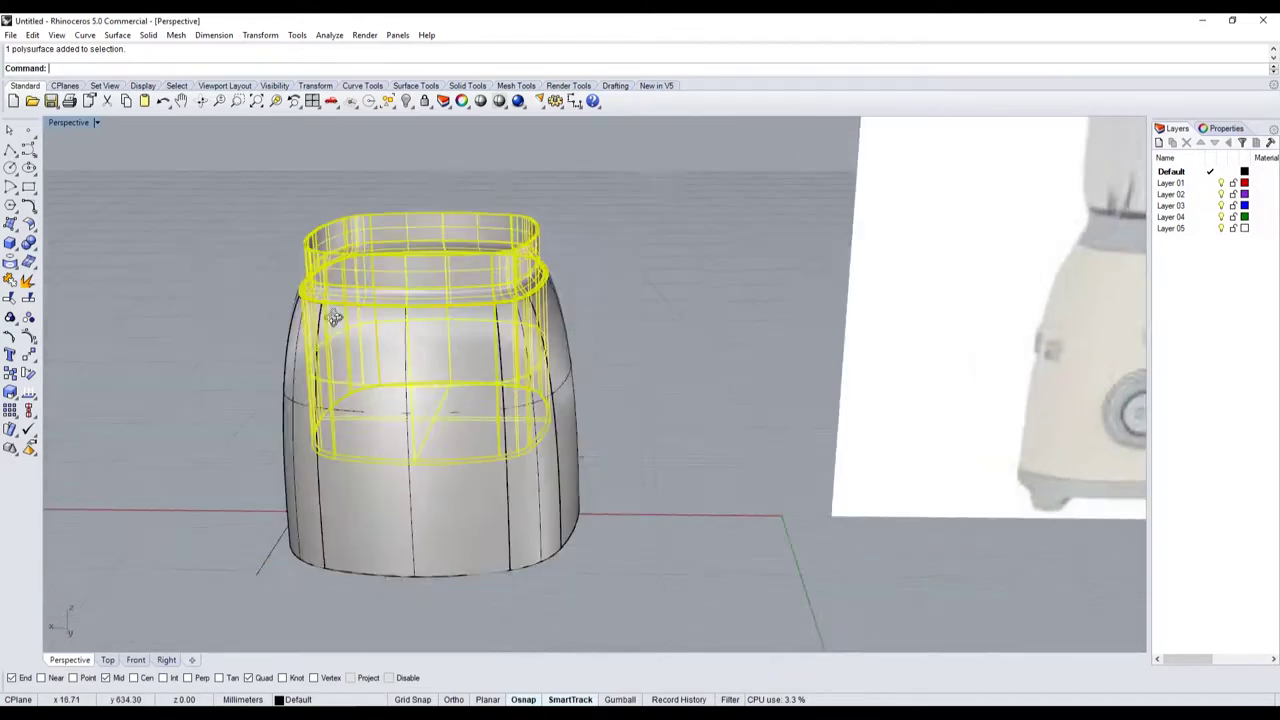
{"action": "key", "text": "Escape"}
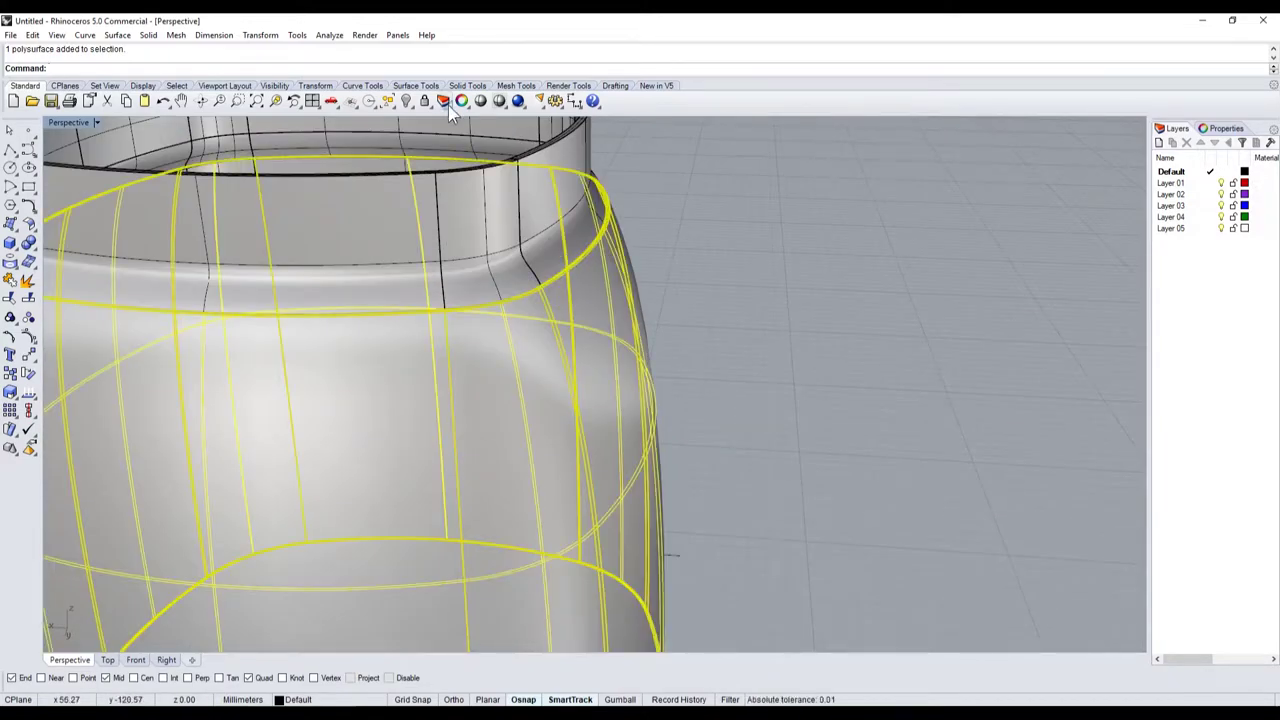
- Shade the model and orbit and zoom around the bottle to inspect the shading
{"action": "left_click", "coordinate": [480, 101]}
{"action": "scroll", "coordinate": [543, 314], "scroll_direction": "up", "scroll_amount": 5}
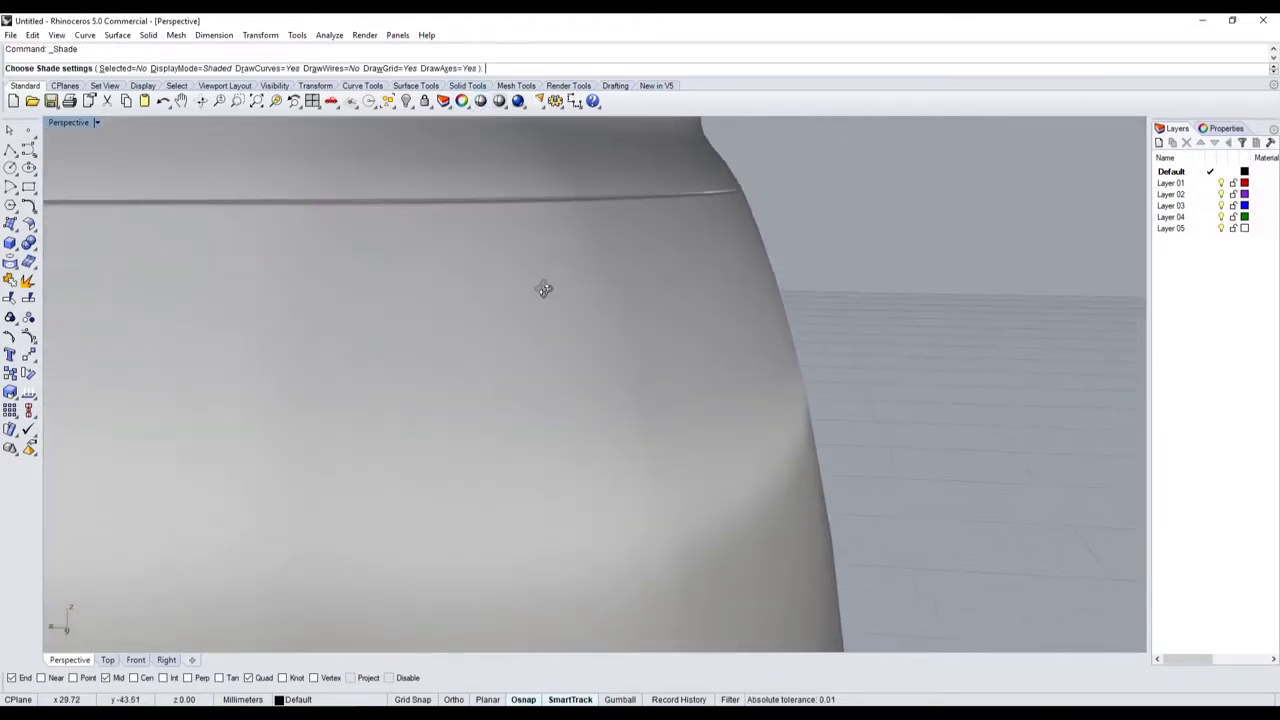
{"action": "scroll", "coordinate": [571, 328], "scroll_direction": "down", "scroll_amount": 5}
{"action": "right_click_drag", "start_coordinate": [571, 328], "coordinate": [485, 432]}
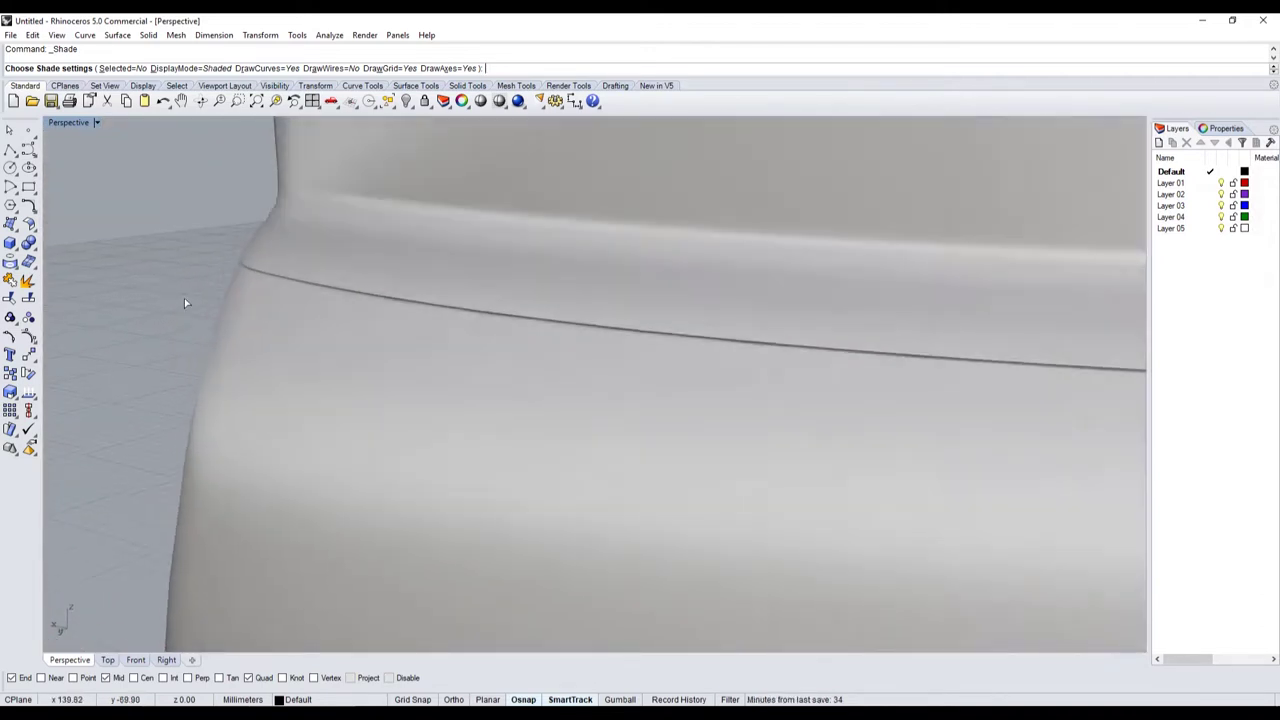
{"action": "scroll", "coordinate": [485, 432], "scroll_direction": "up", "scroll_amount": 2}
{"action": "scroll", "coordinate": [458, 460], "scroll_direction": "up", "scroll_amount": 2}
{"action": "scroll", "coordinate": [486, 443], "scroll_direction": "up", "scroll_amount": 2}
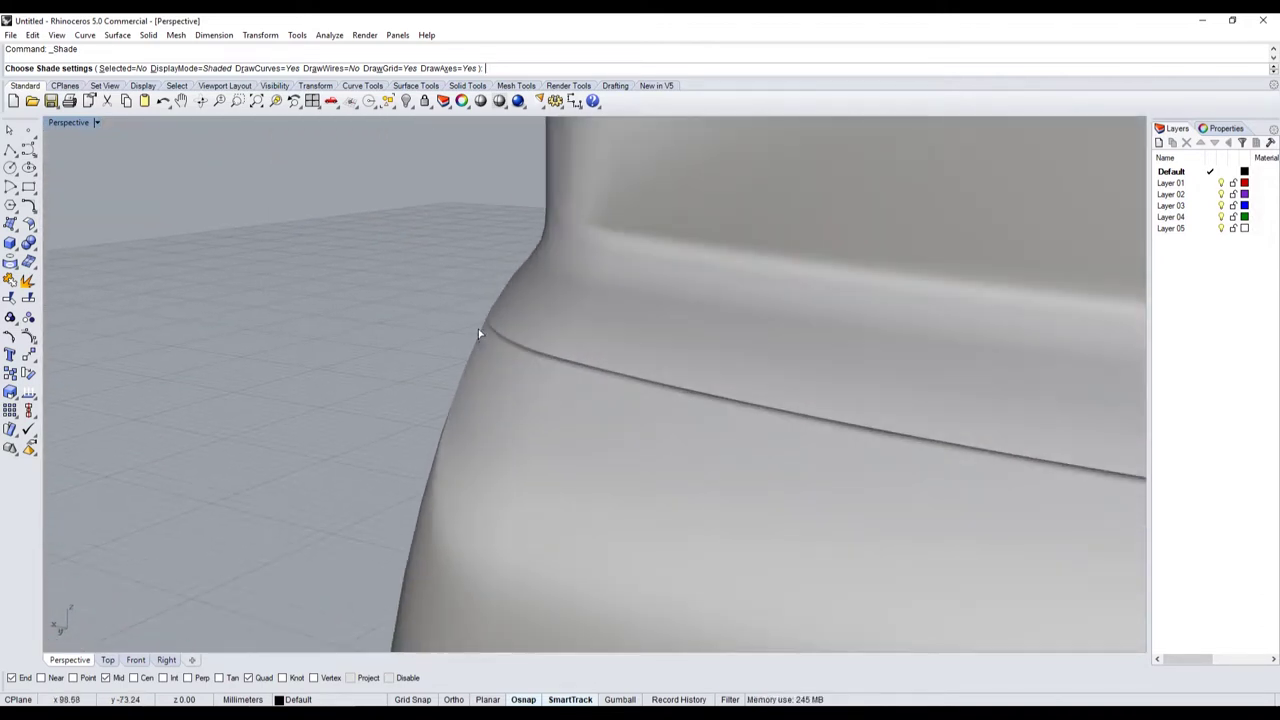
{"action": "scroll", "coordinate": [554, 373], "scroll_direction": "down", "scroll_amount": 1}
{"action": "scroll", "coordinate": [513, 348], "scroll_direction": "down", "scroll_amount": 2}
{"action": "scroll", "coordinate": [420, 351], "scroll_direction": "down", "scroll_amount": 3}
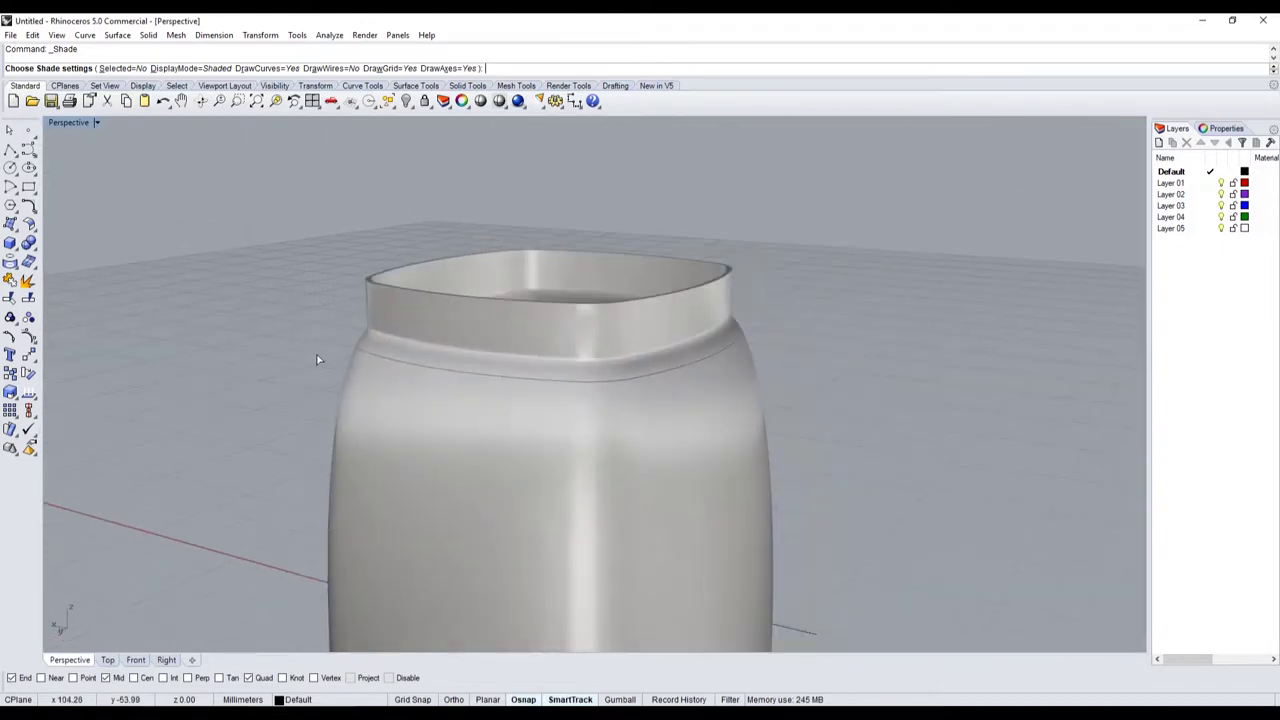
{"action": "scroll", "coordinate": [314, 357], "scroll_direction": "up", "scroll_amount": 1}
{"action": "scroll", "coordinate": [485, 365], "scroll_direction": "up", "scroll_amount": 2}
{"action": "scroll", "coordinate": [545, 375], "scroll_direction": "down", "scroll_amount": 3}
{"action": "scroll", "coordinate": [603, 403], "scroll_direction": "down", "scroll_amount": 2}
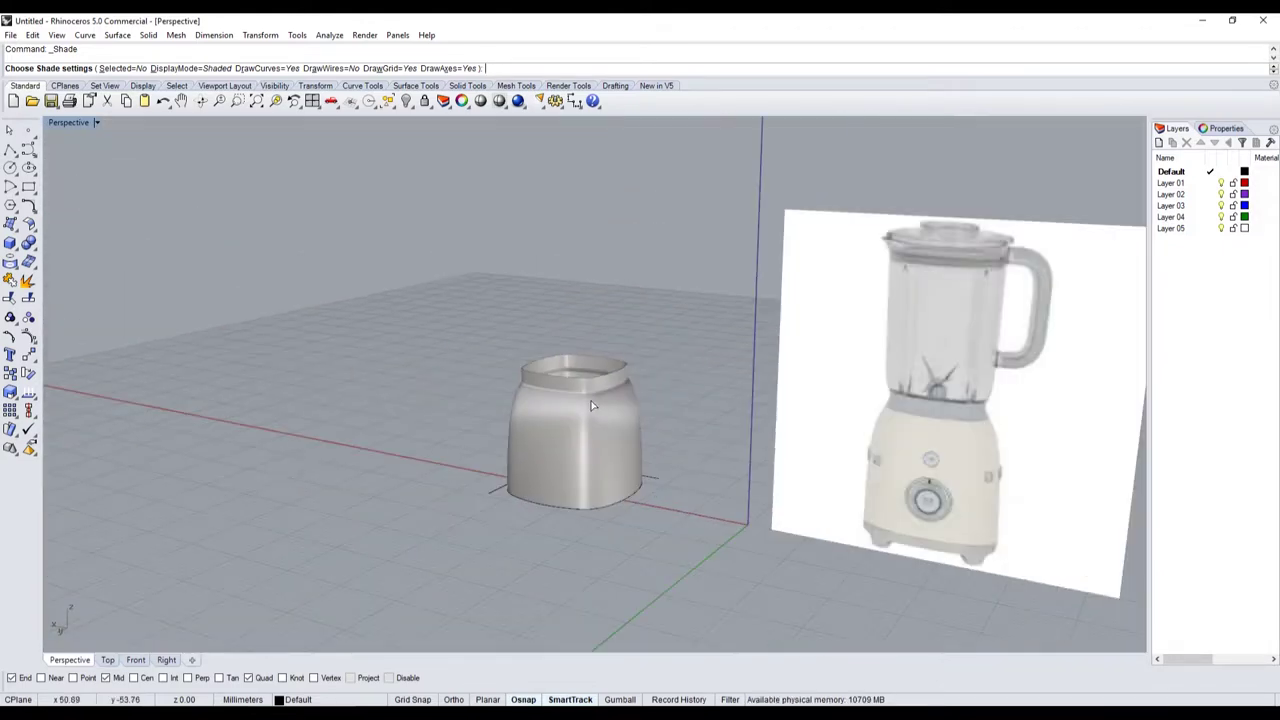
{"action": "scroll", "coordinate": [592, 383], "scroll_direction": "up", "scroll_amount": 2}
- Orbit beneath the bottle and pick the edge along its open bottom rim
{"action": "right_click_drag", "start_coordinate": [592, 383], "coordinate": [600, 373]}
{"action": "scroll", "coordinate": [600, 373], "scroll_direction": "down", "scroll_amount": 3}
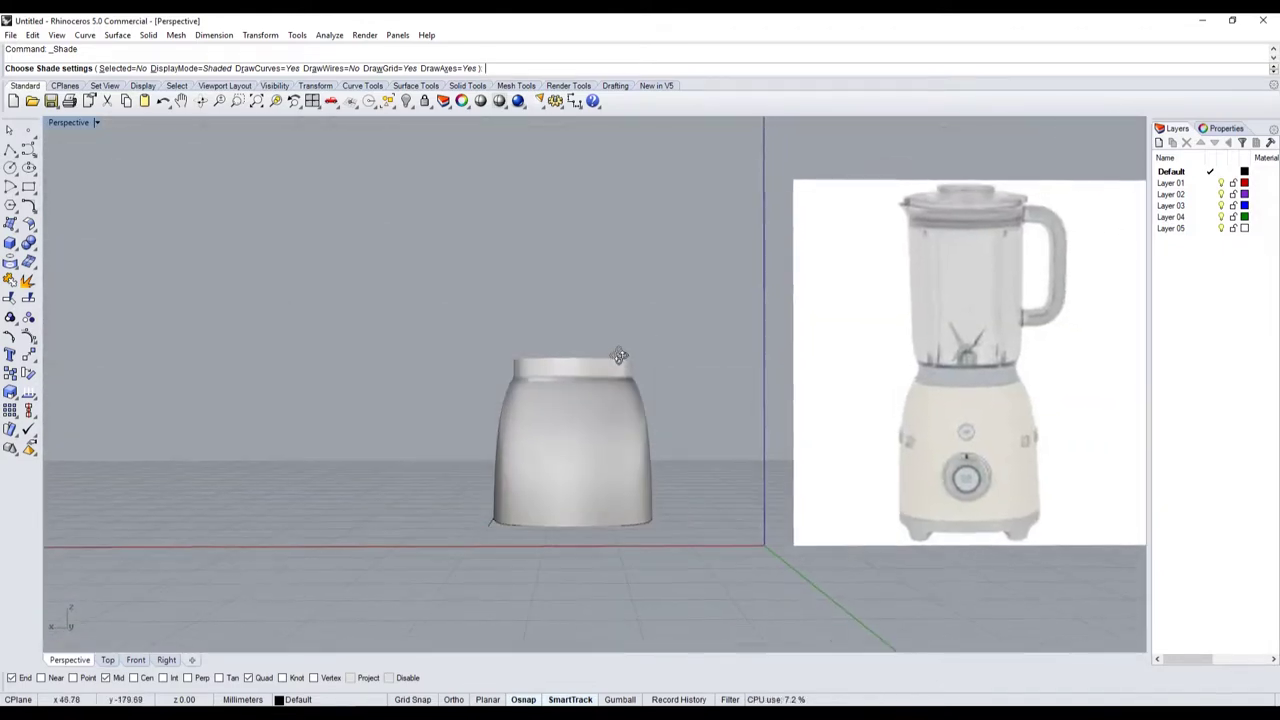
{"action": "scroll", "coordinate": [595, 416], "scroll_direction": "up", "scroll_amount": 2}
{"action": "right_click_drag", "start_coordinate": [586, 455], "coordinate": [597, 438]}
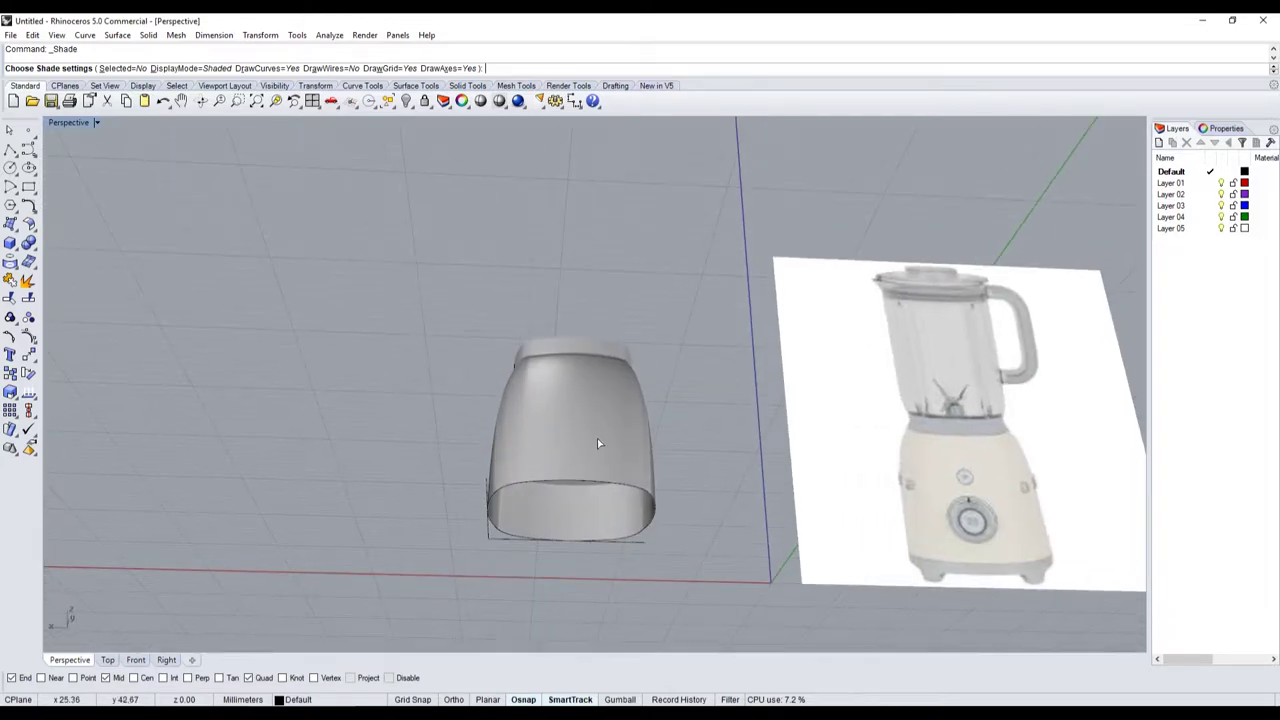
{"action": "scroll", "coordinate": [587, 488], "scroll_direction": "up", "scroll_amount": 2}
{"action": "right_click_drag", "start_coordinate": [587, 488], "coordinate": [567, 430]}
{"action": "scroll", "coordinate": [567, 430], "scroll_direction": "up", "scroll_amount": 3}
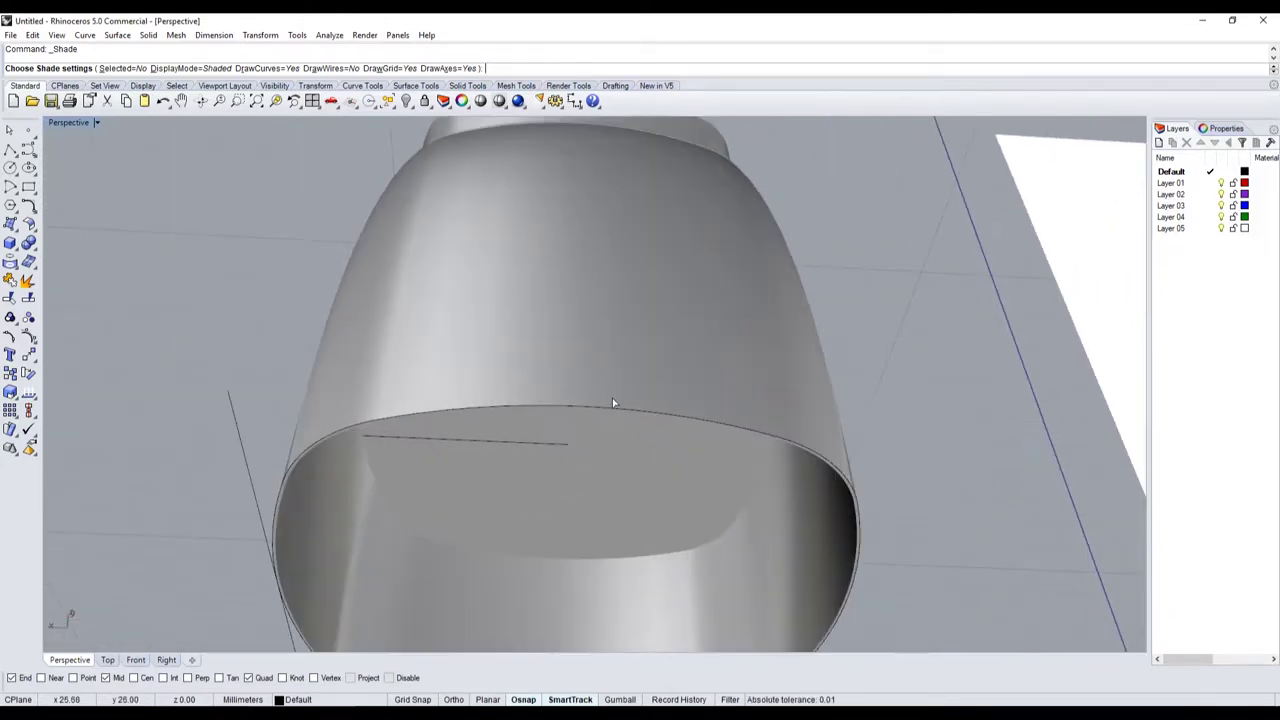
{"action": "left_click", "coordinate": [610, 415]}
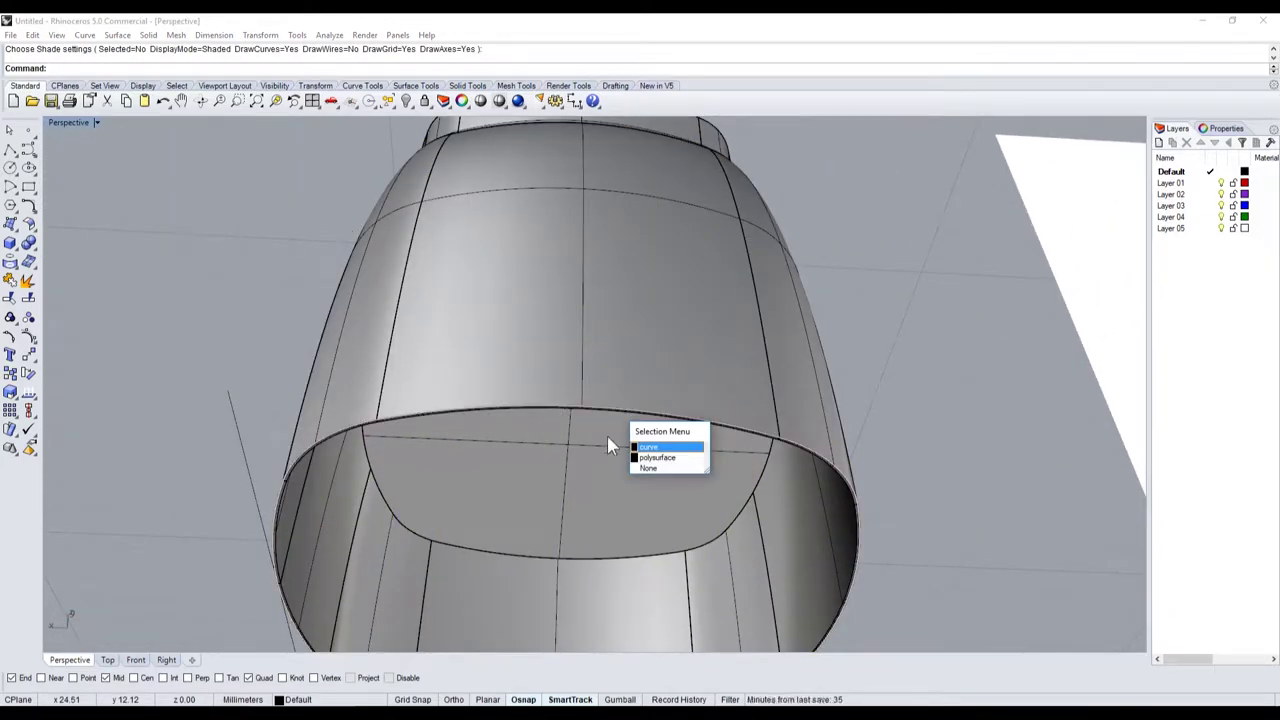
- Select the bottle's bottom rim curve and return to the four-viewport layout
{"action": "left_click", "coordinate": [643, 448]}
{"action": "scroll", "coordinate": [419, 360], "scroll_direction": "down", "scroll_amount": 3}
{"action": "scroll", "coordinate": [419, 360], "scroll_direction": "down", "scroll_amount": 2}
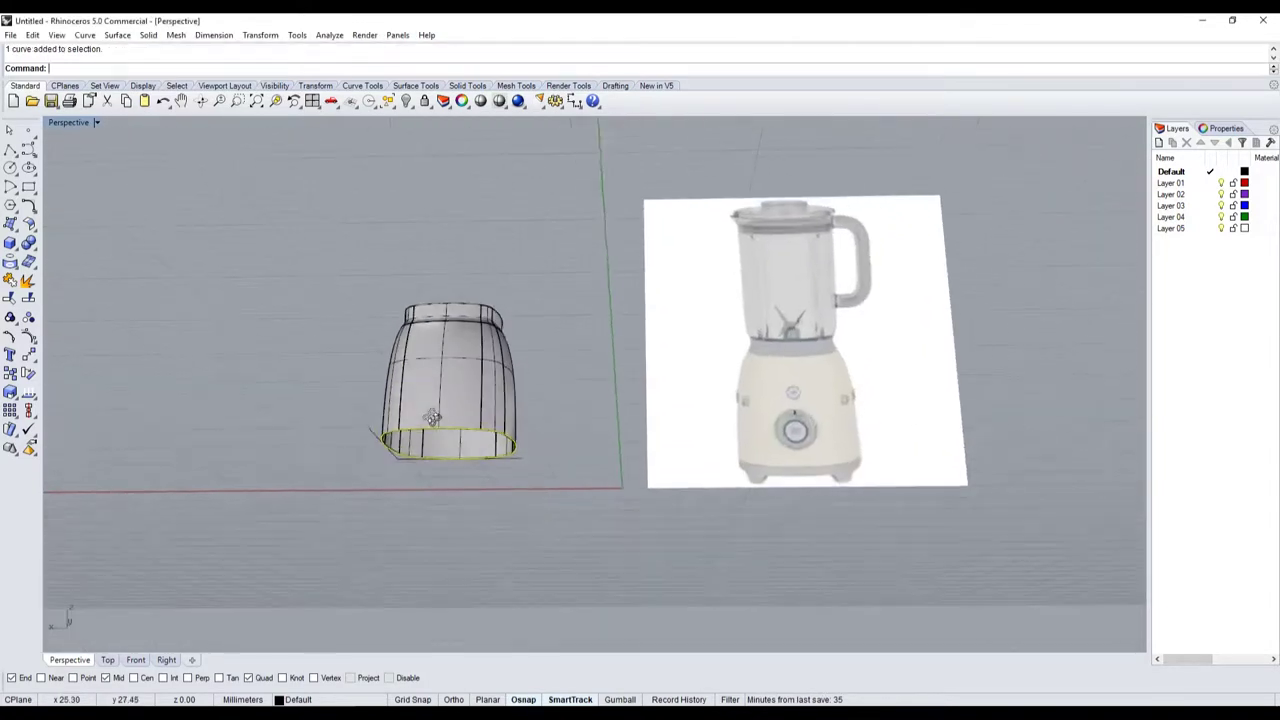
{"action": "double_click", "coordinate": [70, 123]}
{"action": "scroll", "coordinate": [263, 477], "scroll_direction": "down", "scroll_amount": 3}
{"action": "scroll", "coordinate": [231, 517], "scroll_direction": "up", "scroll_amount": 4}
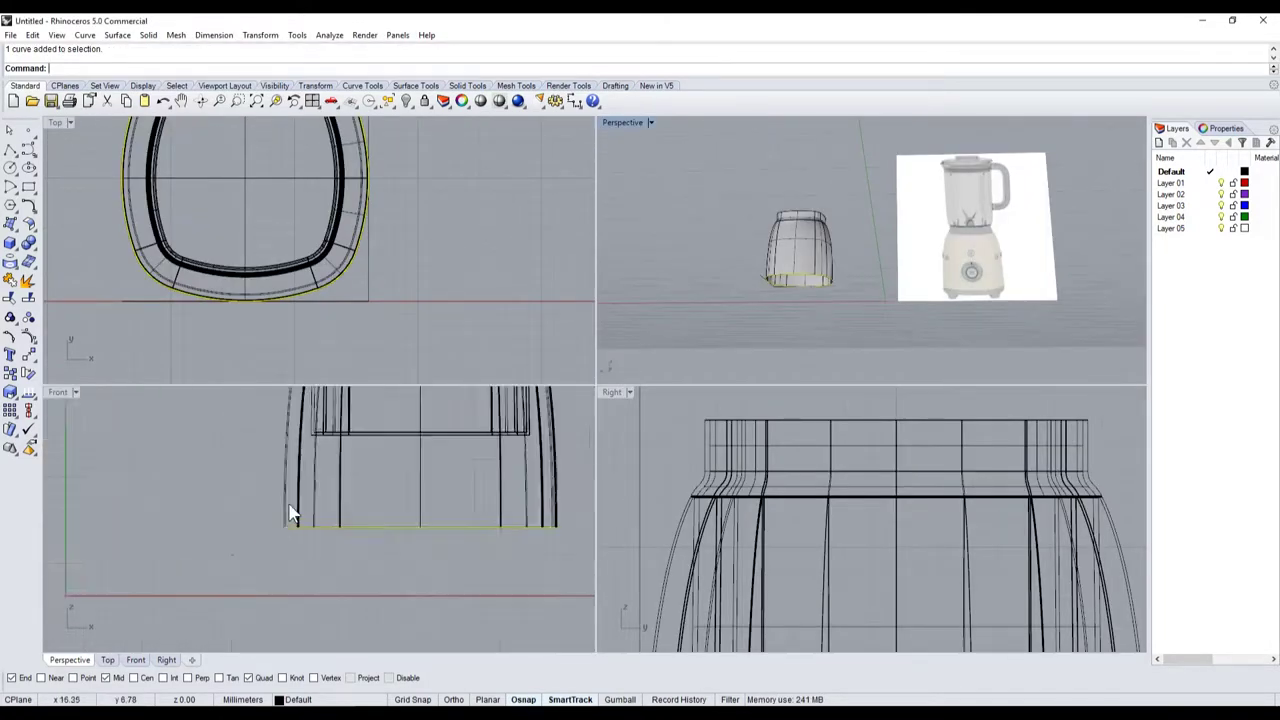
{"action": "scroll", "coordinate": [291, 514], "scroll_direction": "up", "scroll_amount": 2}
- Extrude the rim curve downward with BothSides=No toward the reference blender base
{"action": "left_click", "coordinate": [10, 243]}
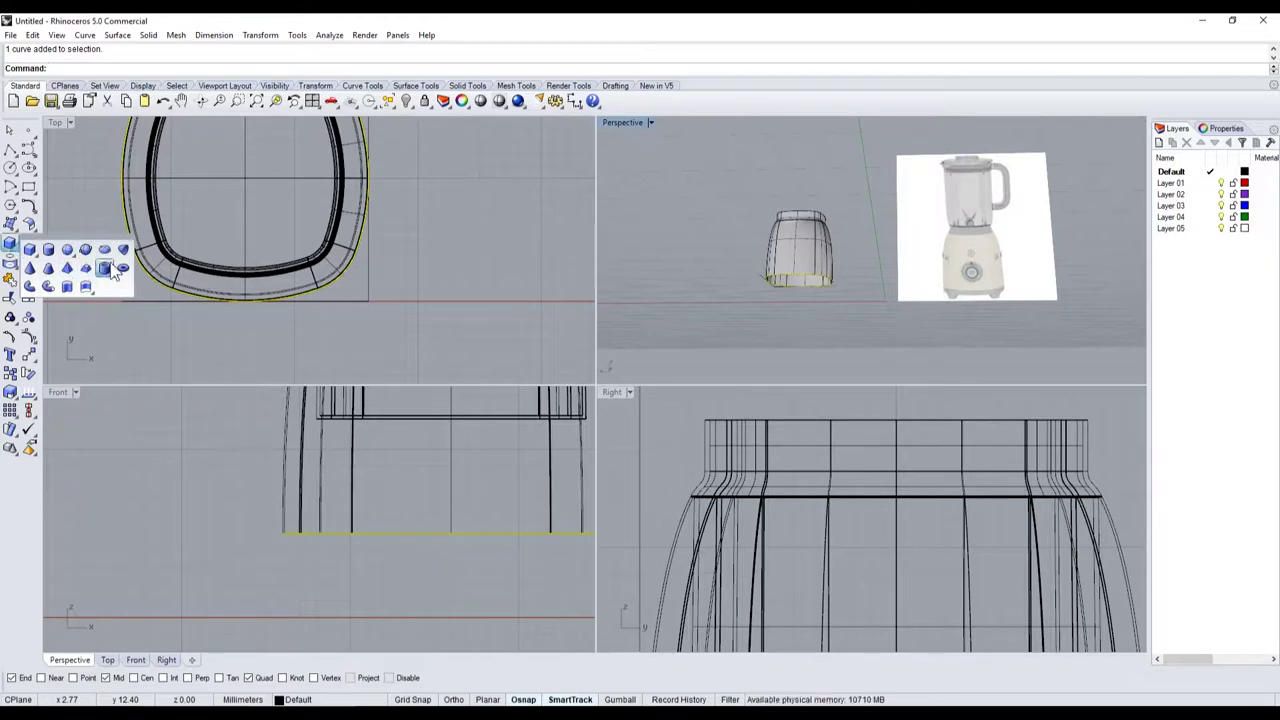
{"action": "left_click", "coordinate": [67, 287]}
{"action": "scroll", "coordinate": [329, 543], "scroll_direction": "up", "scroll_amount": 2}
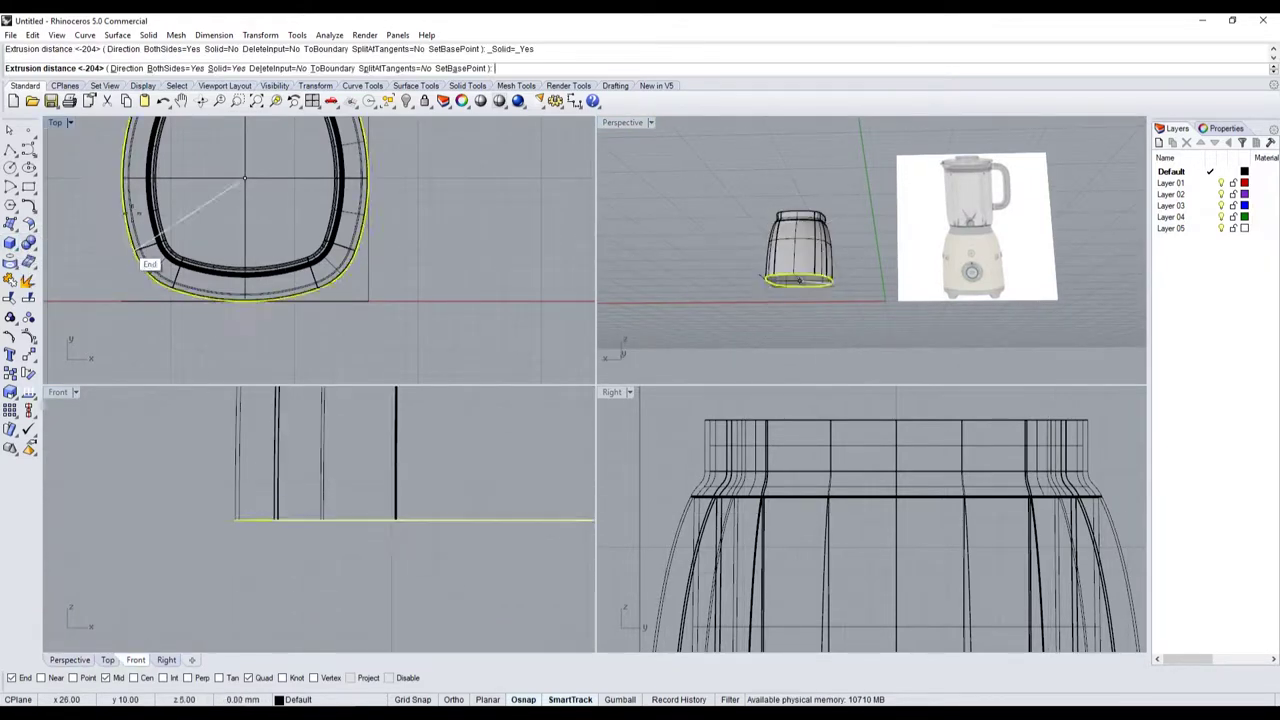
{"action": "left_click", "coordinate": [170, 68]}
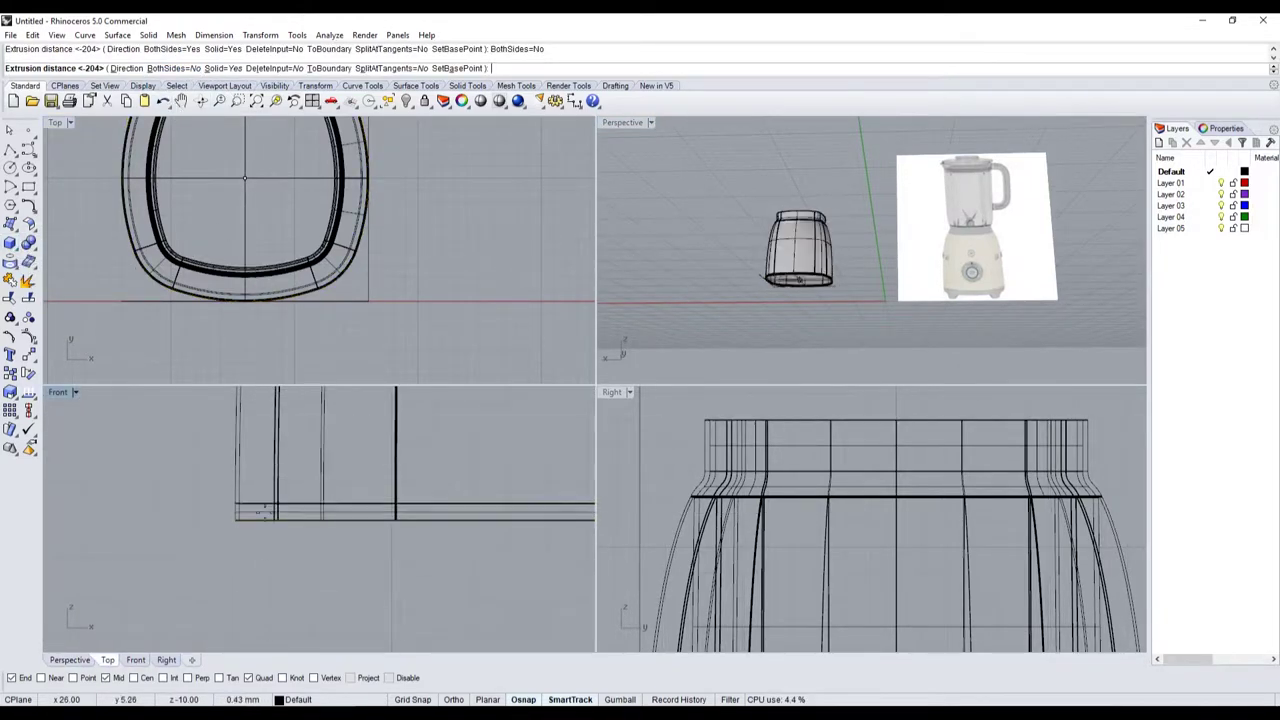
{"action": "scroll", "coordinate": [257, 582], "scroll_direction": "down", "scroll_amount": 2}
{"action": "scroll", "coordinate": [143, 528], "scroll_direction": "down", "scroll_amount": 2}
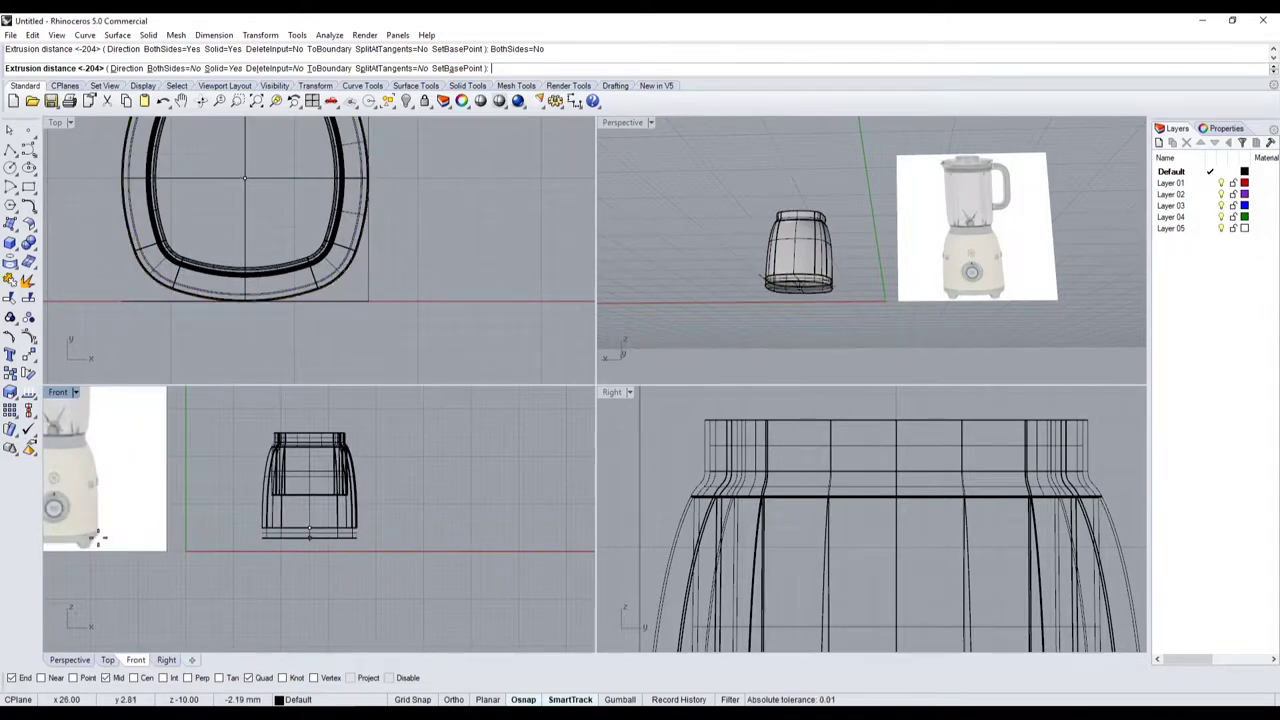
{"action": "scroll", "coordinate": [94, 534], "scroll_direction": "up", "scroll_amount": 1}
{"action": "scroll", "coordinate": [100, 538], "scroll_direction": "up", "scroll_amount": 2}
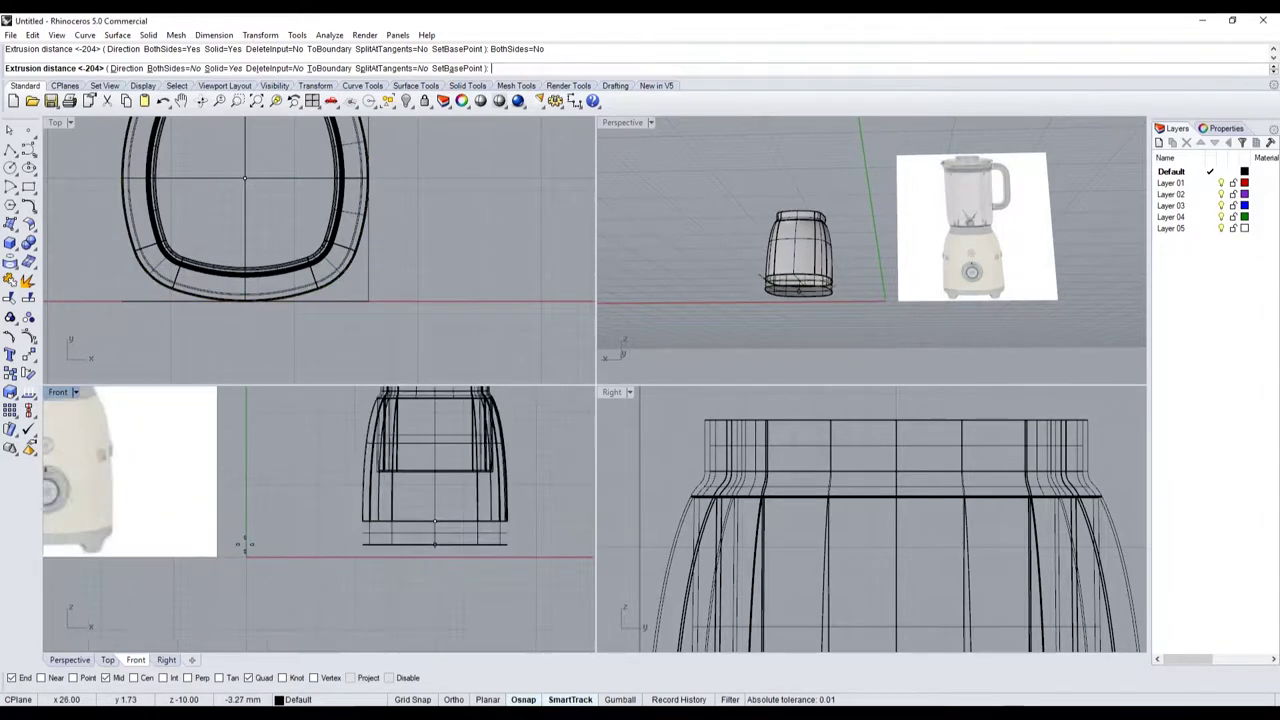
{"action": "scroll", "coordinate": [120, 540], "scroll_direction": "up", "scroll_amount": 2}
{"action": "scroll", "coordinate": [140, 543], "scroll_direction": "up", "scroll_amount": 2}
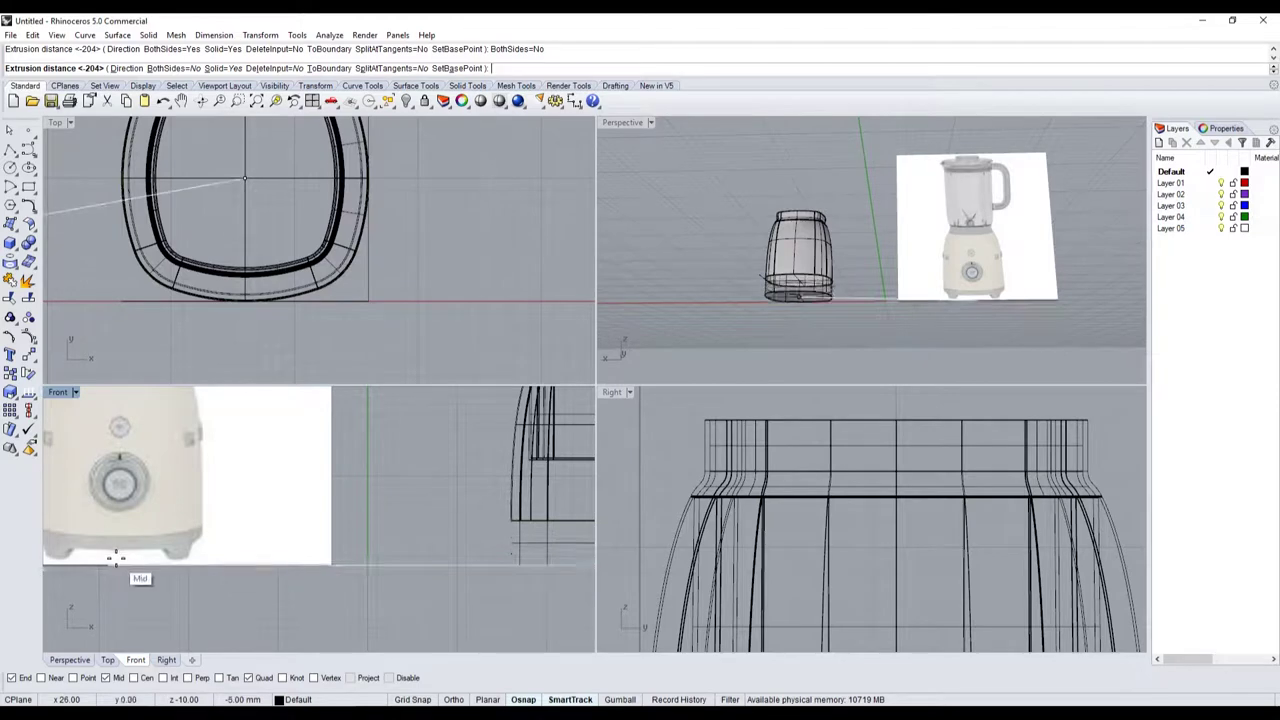
{"action": "scroll", "coordinate": [176, 566], "scroll_direction": "up", "scroll_amount": 2}
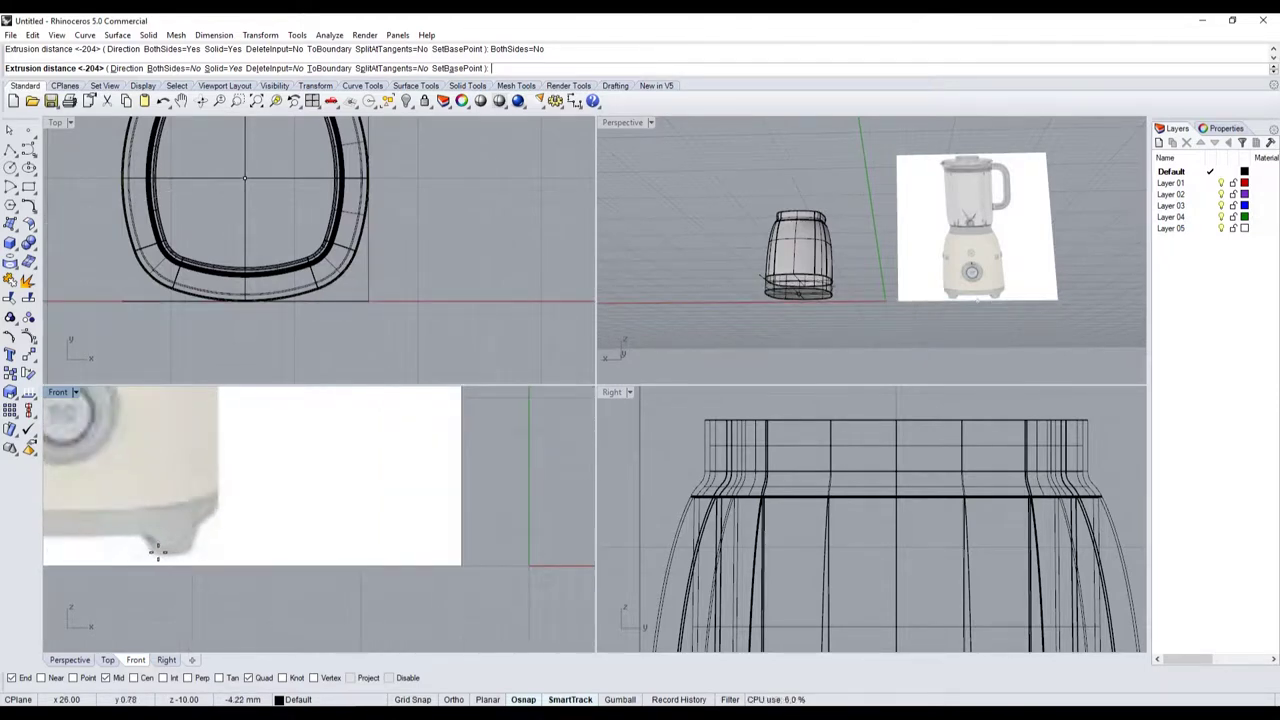
- Finish the rim extrusion as a solid, accepting a depth of -4.2953
{"action": "left_click", "coordinate": [158, 554]}
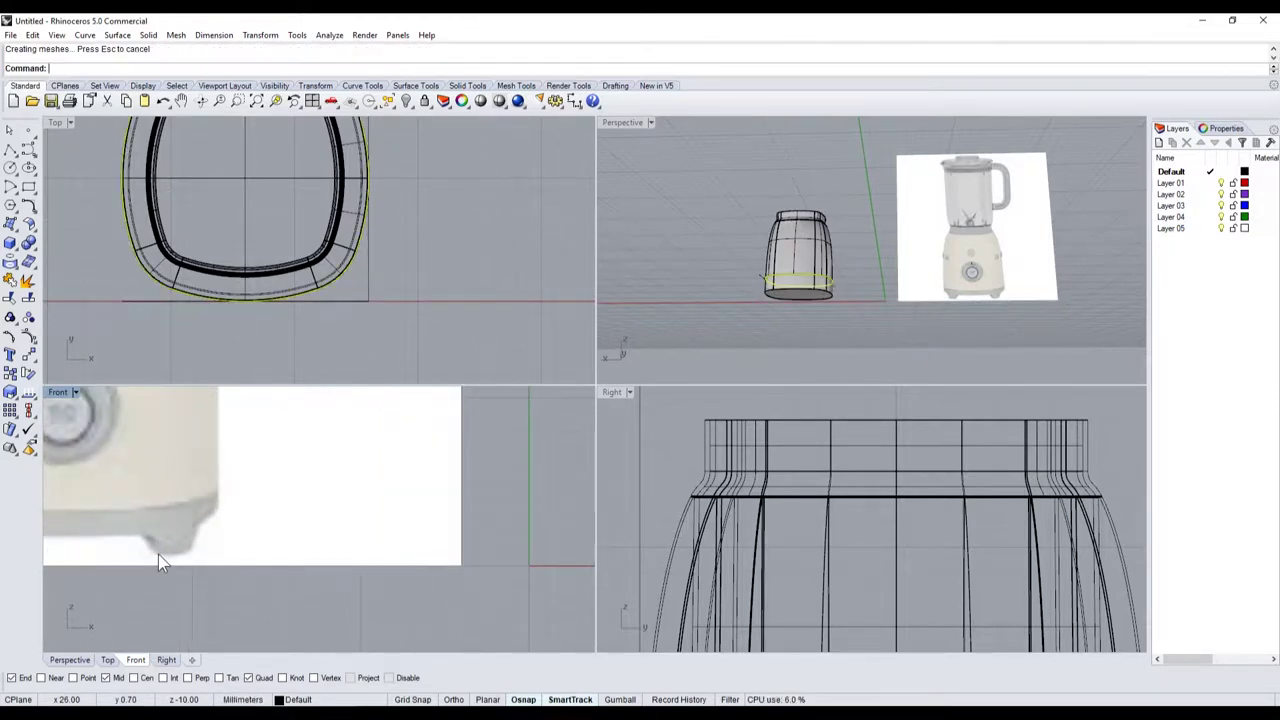
{"action": "key", "text": "Return"}
{"action": "scroll", "coordinate": [158, 554], "scroll_direction": "down", "scroll_amount": 3}
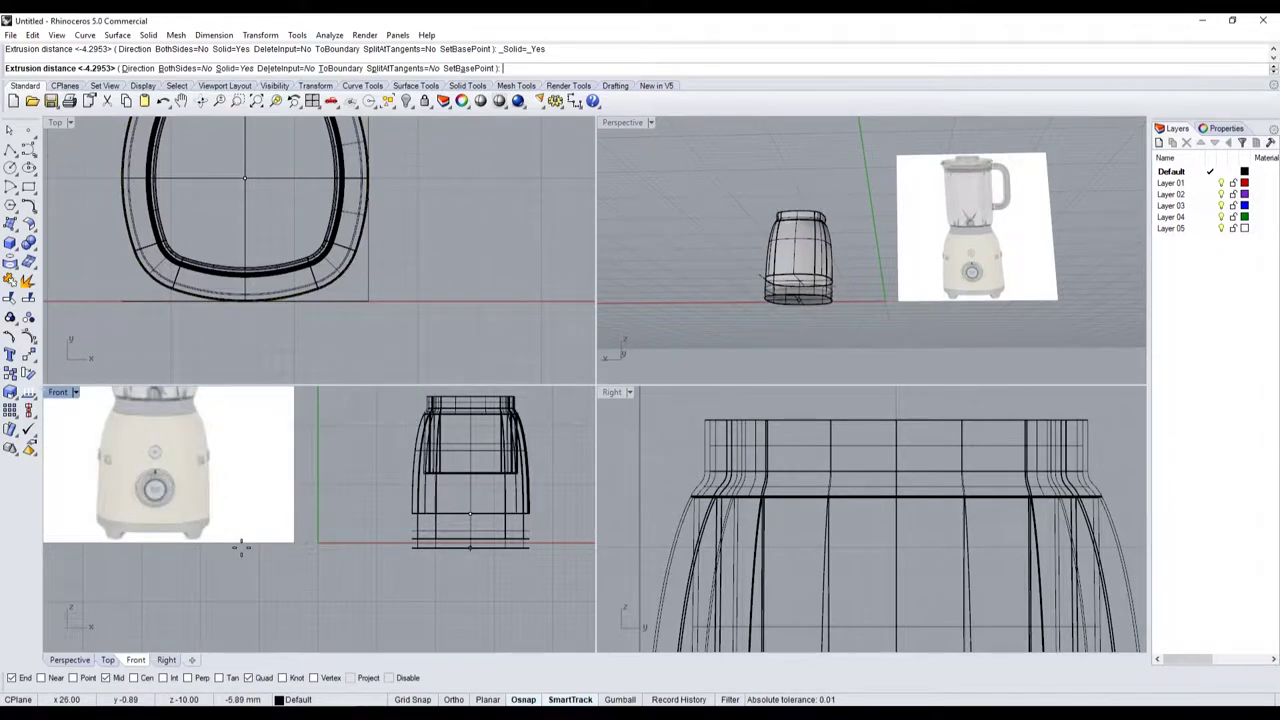
{"action": "key", "text": "Return"}
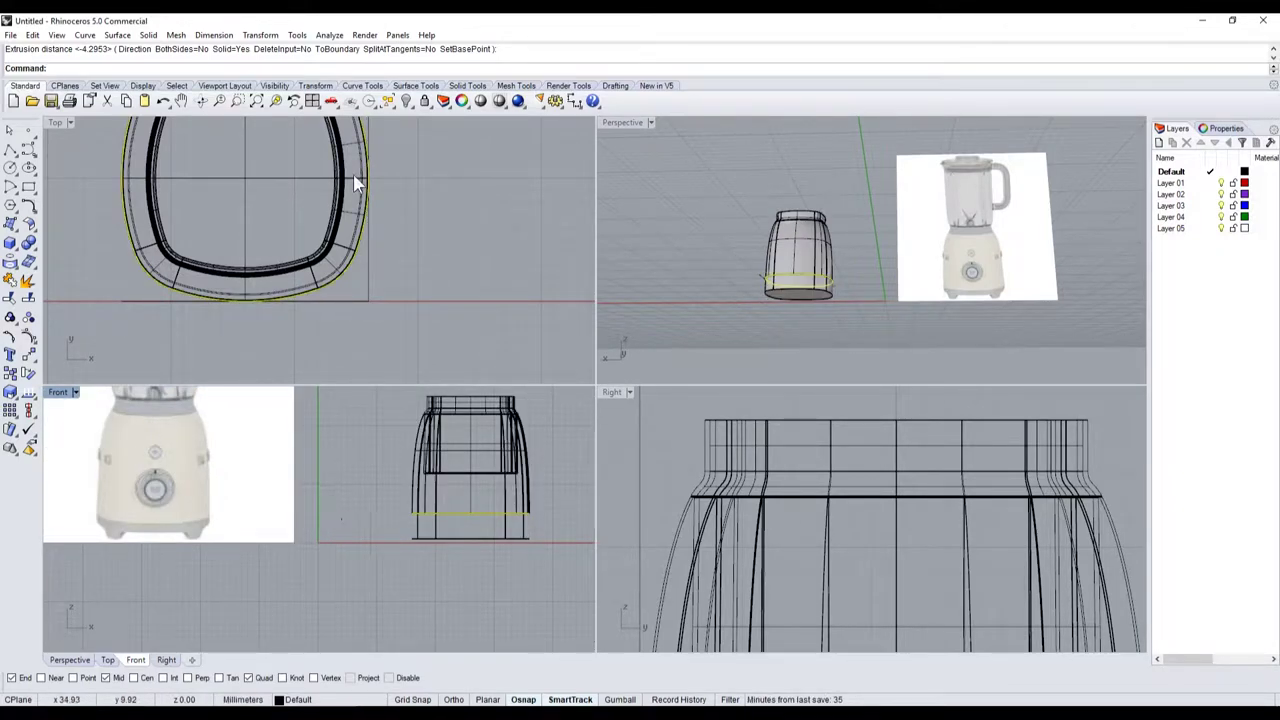
{"action": "scroll", "coordinate": [521, 521], "scroll_direction": "up", "scroll_amount": 2}
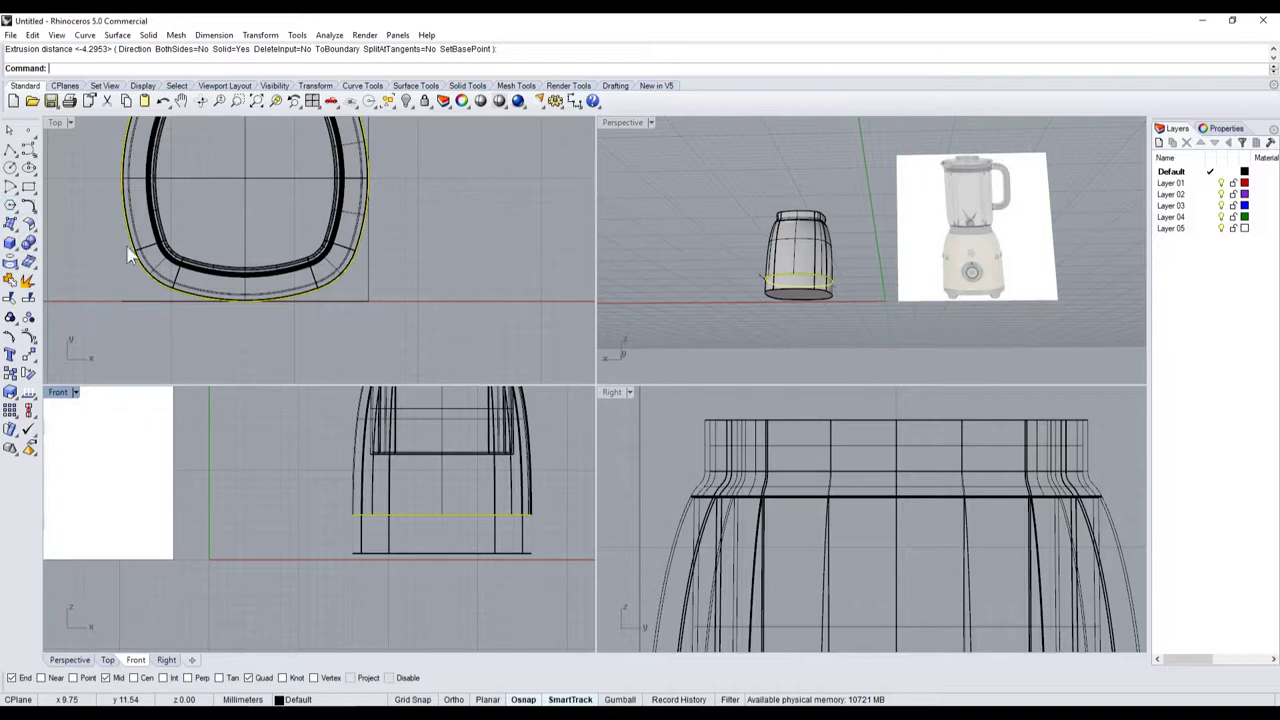
- Clear the selection and start the Shell Closed Polysurface tool from the Solid Edit tools
{"action": "left_click", "coordinate": [770, 335]}
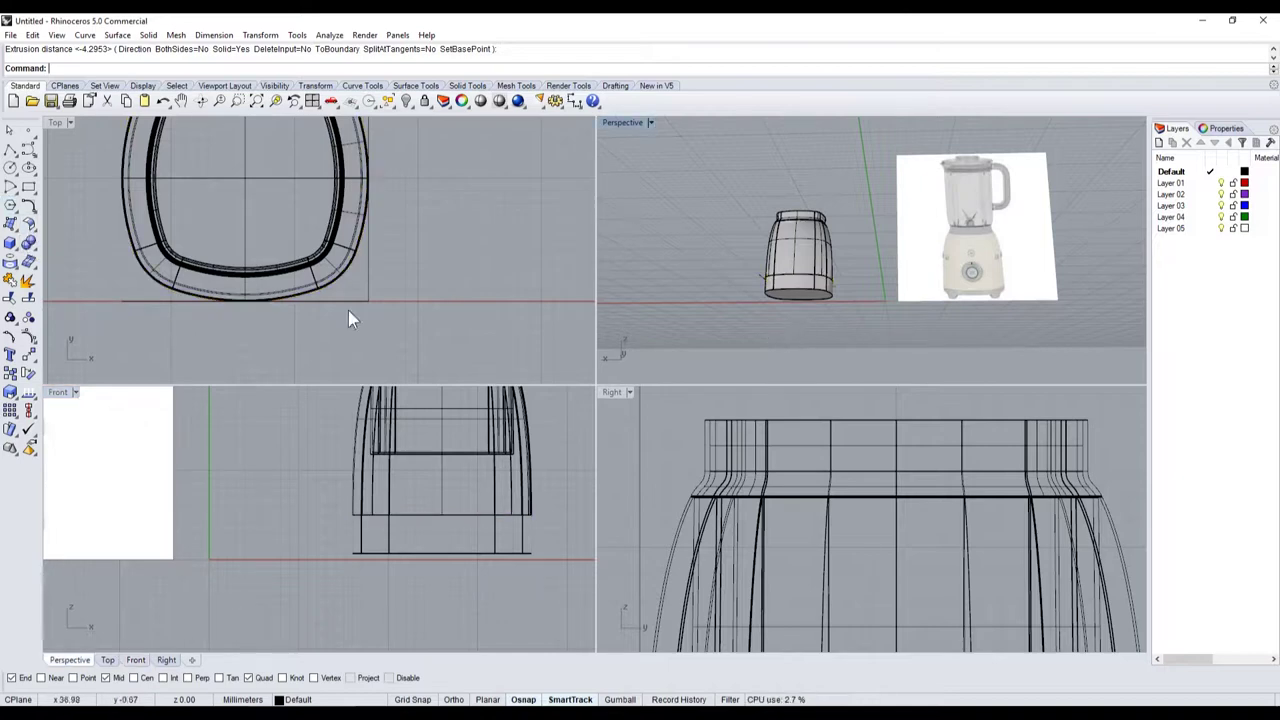
{"action": "left_click", "coordinate": [12, 243]}
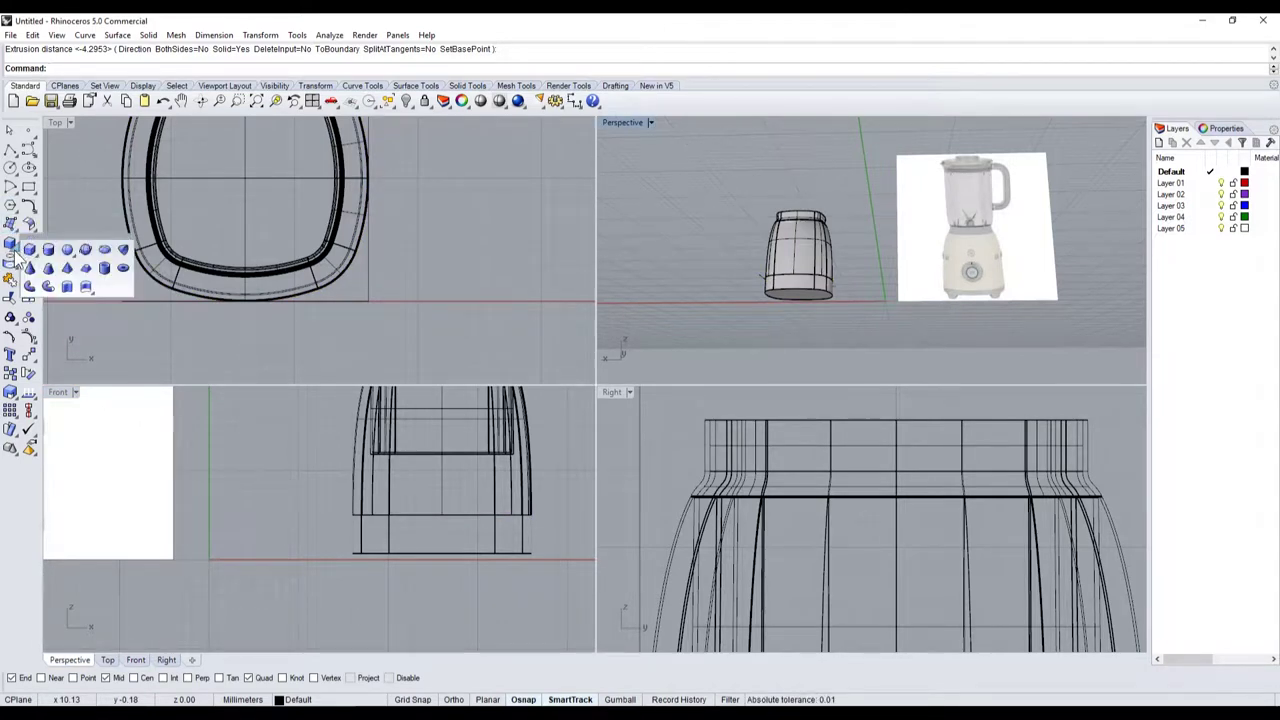
{"action": "left_click", "coordinate": [36, 241]}
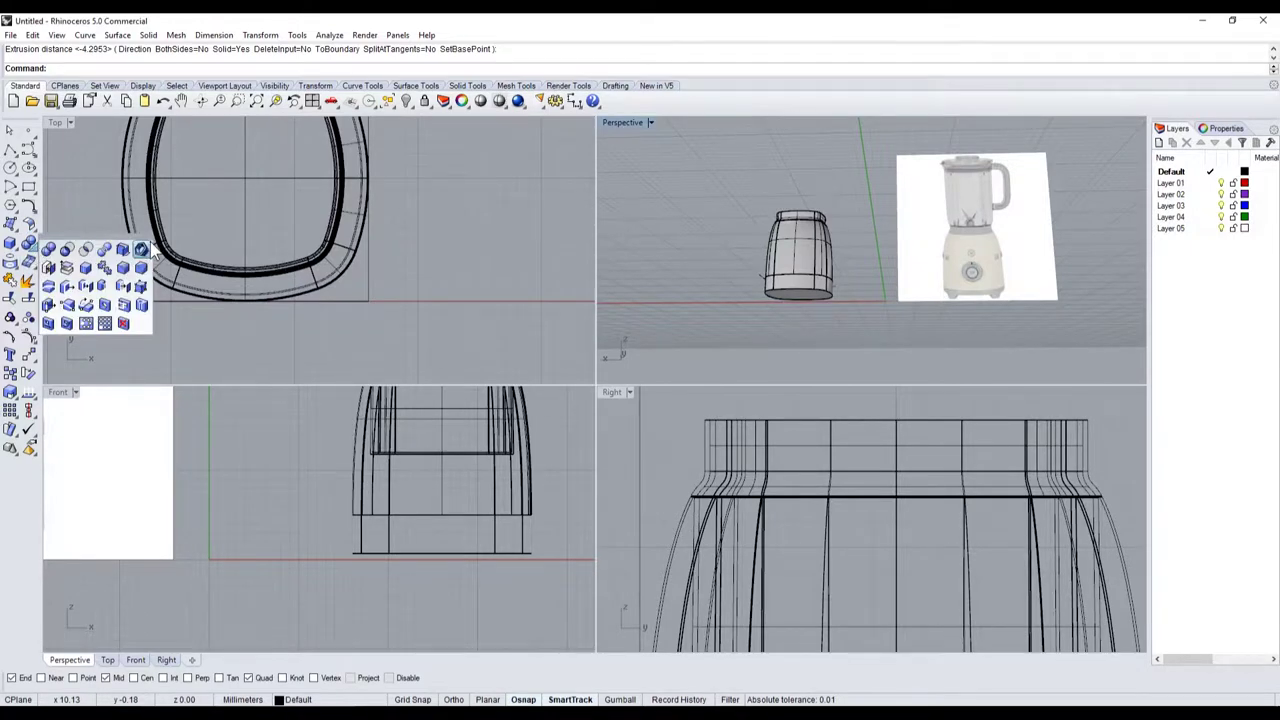
{"action": "left_click", "coordinate": [145, 250]}
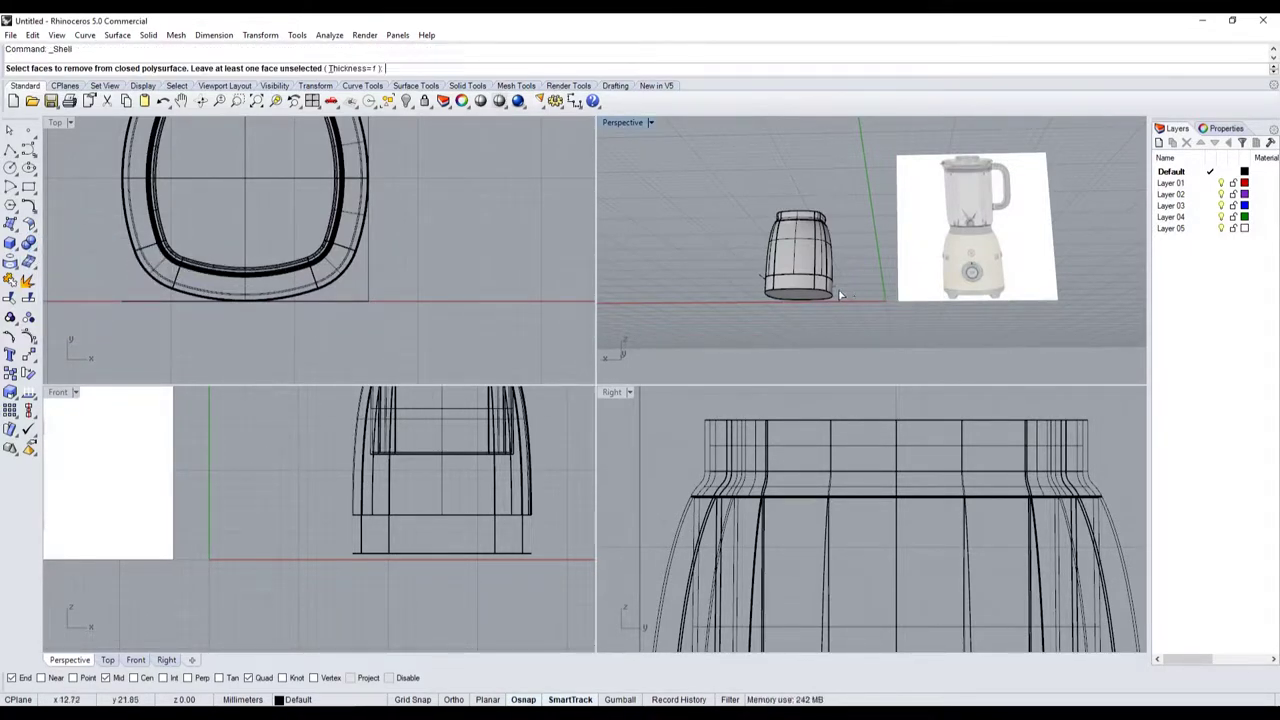
- Shell the foot to 0.1 thickness, removing its bottom face to leave it open
{"action": "type", "text": "0.1"}
{"action": "key", "text": "Return"}
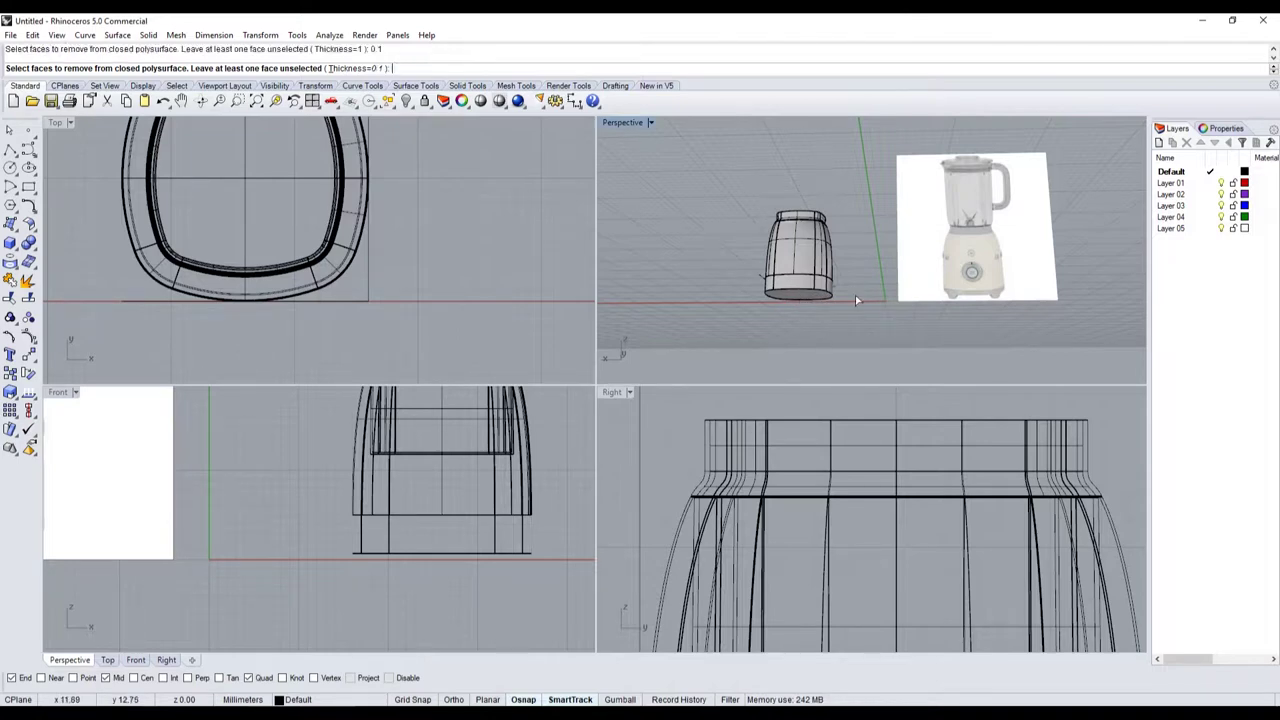
{"action": "scroll", "coordinate": [849, 294], "scroll_direction": "up", "scroll_amount": 3}
{"action": "left_click", "coordinate": [780, 290]}
{"action": "key", "text": "Return"}
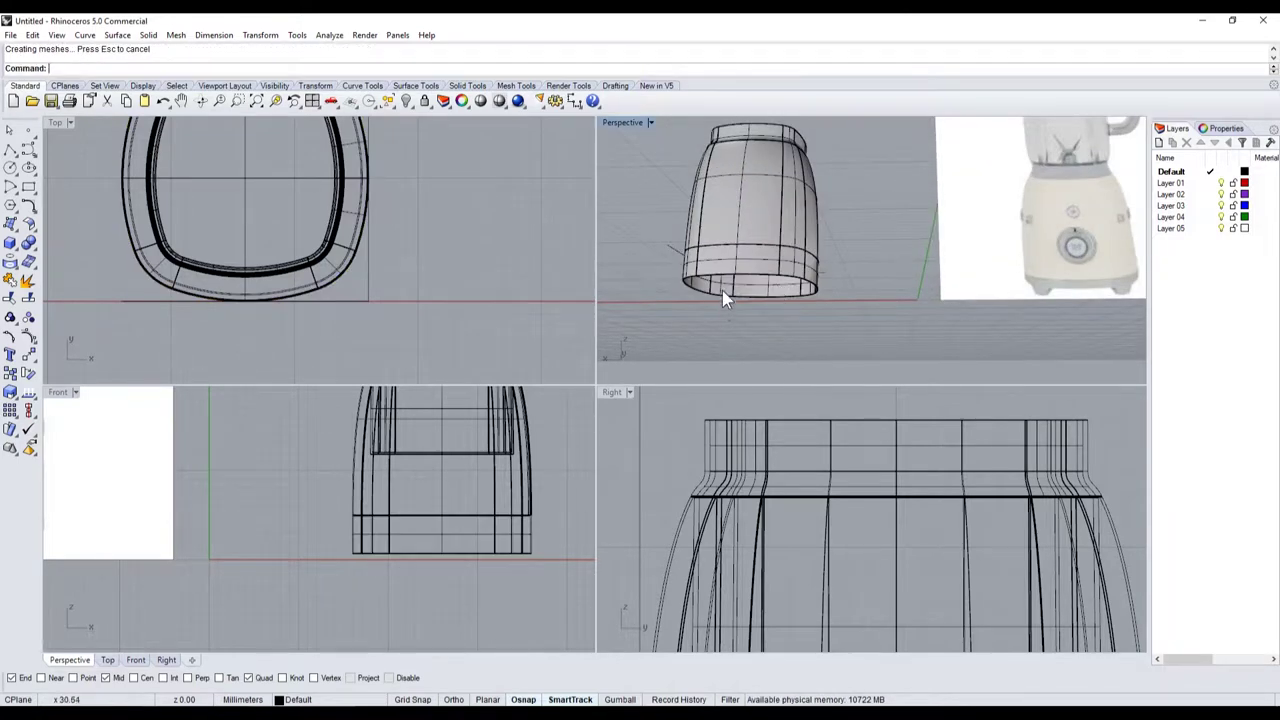
{"action": "scroll", "coordinate": [722, 290], "scroll_direction": "up", "scroll_amount": 2}
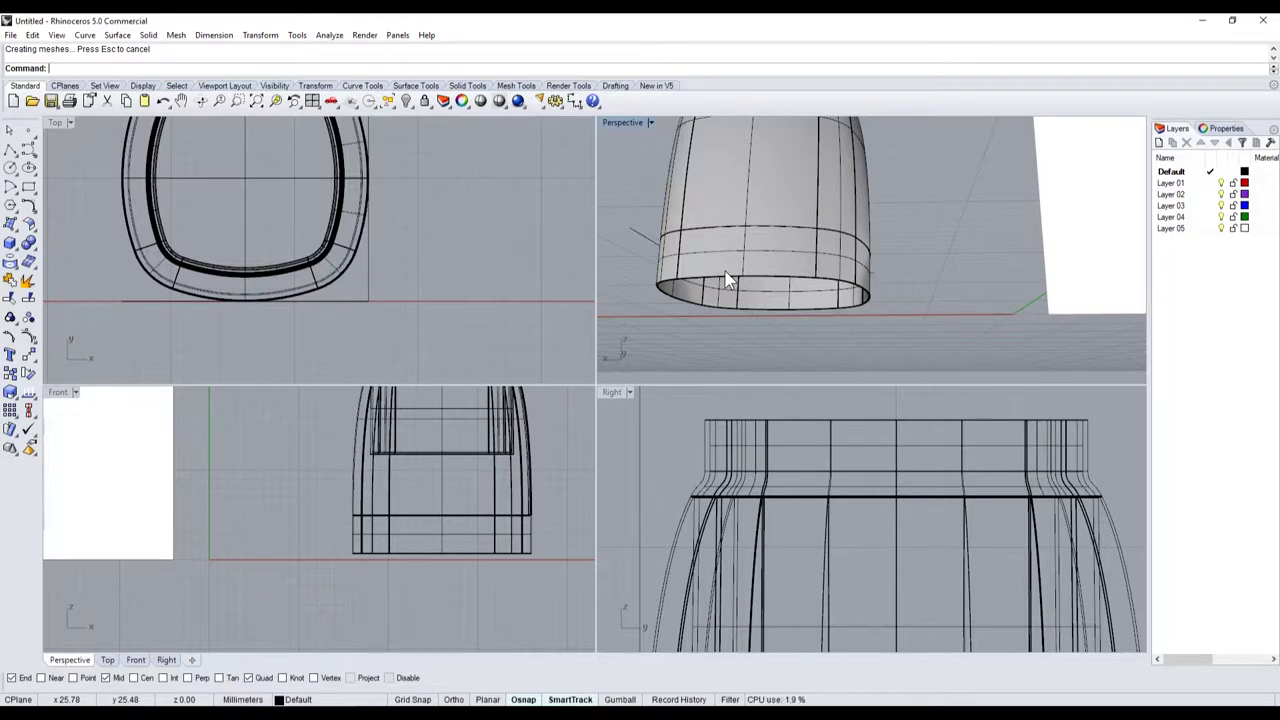
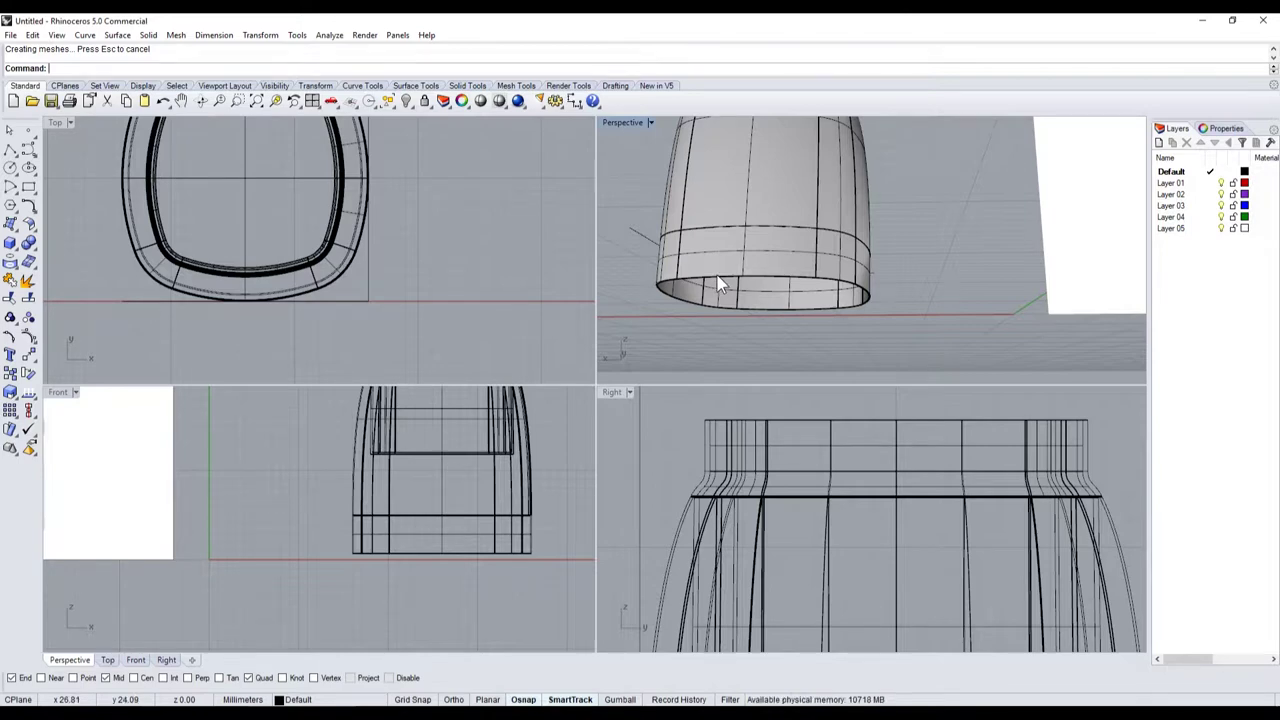
- Draw a rectangle in the Front view beneath the blender base
{"action": "left_click", "coordinate": [29, 149]}
{"action": "scroll", "coordinate": [364, 550], "scroll_direction": "up", "scroll_amount": 2}
{"action": "scroll", "coordinate": [364, 550], "scroll_direction": "down", "scroll_amount": 2}
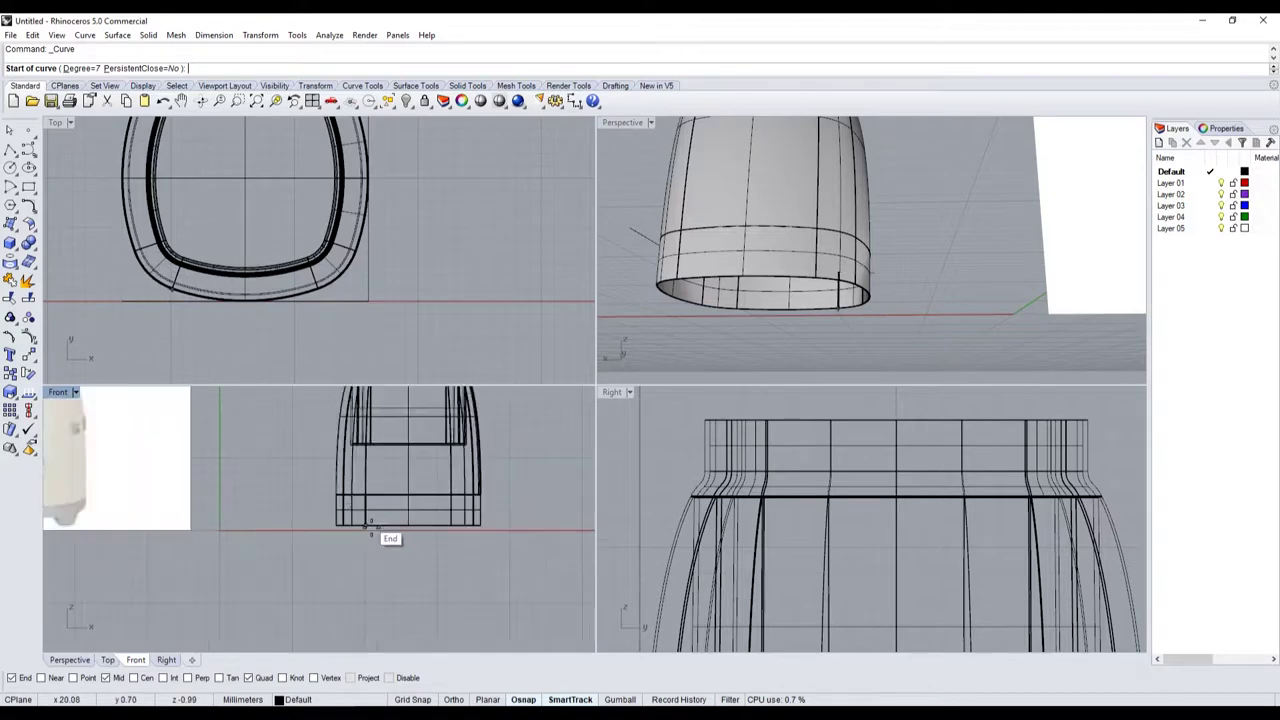
{"action": "scroll", "coordinate": [385, 540], "scroll_direction": "up", "scroll_amount": 1}
{"action": "scroll", "coordinate": [380, 537], "scroll_direction": "up", "scroll_amount": 2}
{"action": "scroll", "coordinate": [400, 565], "scroll_direction": "down", "scroll_amount": 2}
{"action": "scroll", "coordinate": [403, 571], "scroll_direction": "down", "scroll_amount": 2}
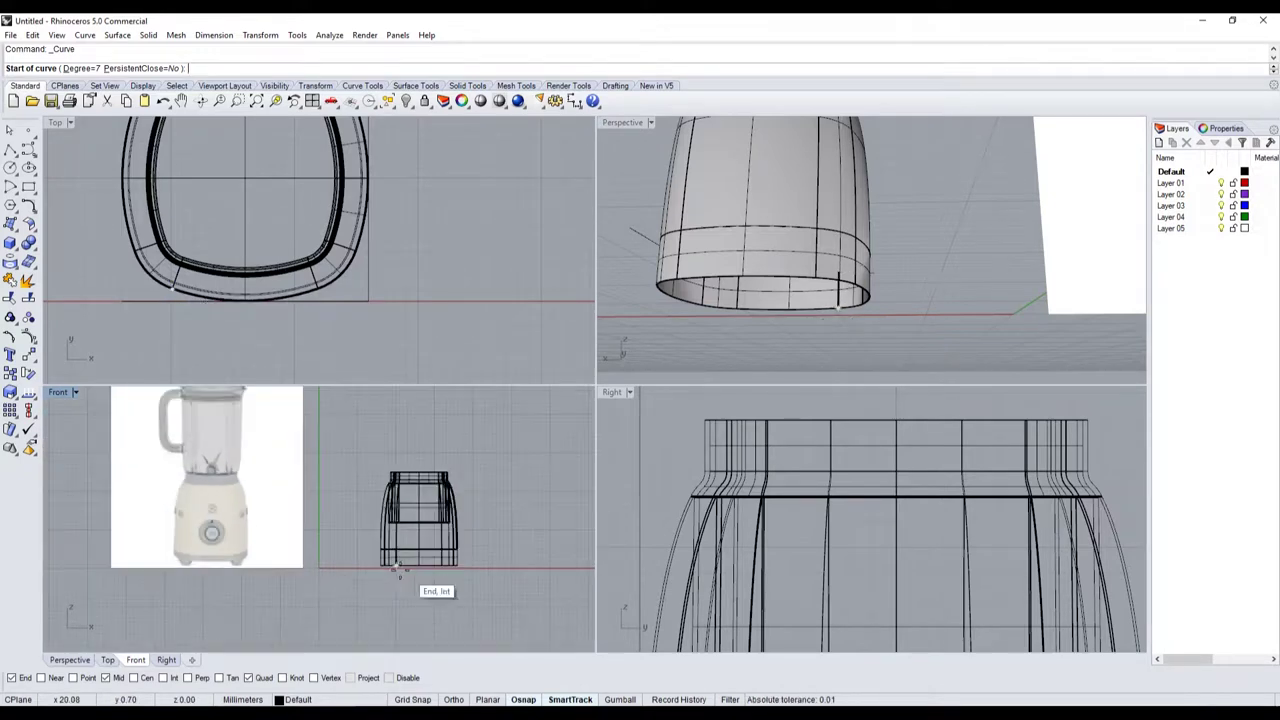
{"action": "scroll", "coordinate": [400, 565], "scroll_direction": "up", "scroll_amount": 3}
{"action": "scroll", "coordinate": [343, 547], "scroll_direction": "up", "scroll_amount": 1}
{"action": "scroll", "coordinate": [420, 555], "scroll_direction": "down", "scroll_amount": 2}
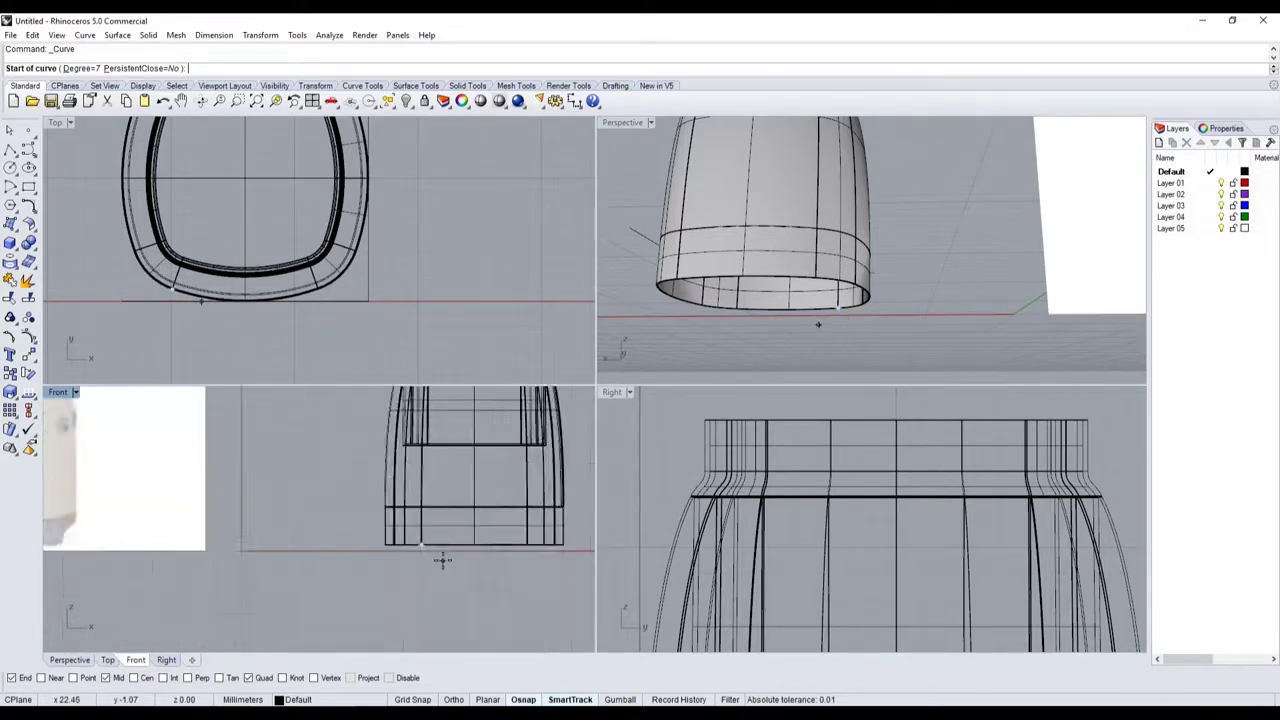
{"action": "scroll", "coordinate": [257, 566], "scroll_direction": "down", "scroll_amount": 2}
{"action": "scroll", "coordinate": [394, 549], "scroll_direction": "up", "scroll_amount": 4}
{"action": "scroll", "coordinate": [362, 515], "scroll_direction": "down", "scroll_amount": 1}
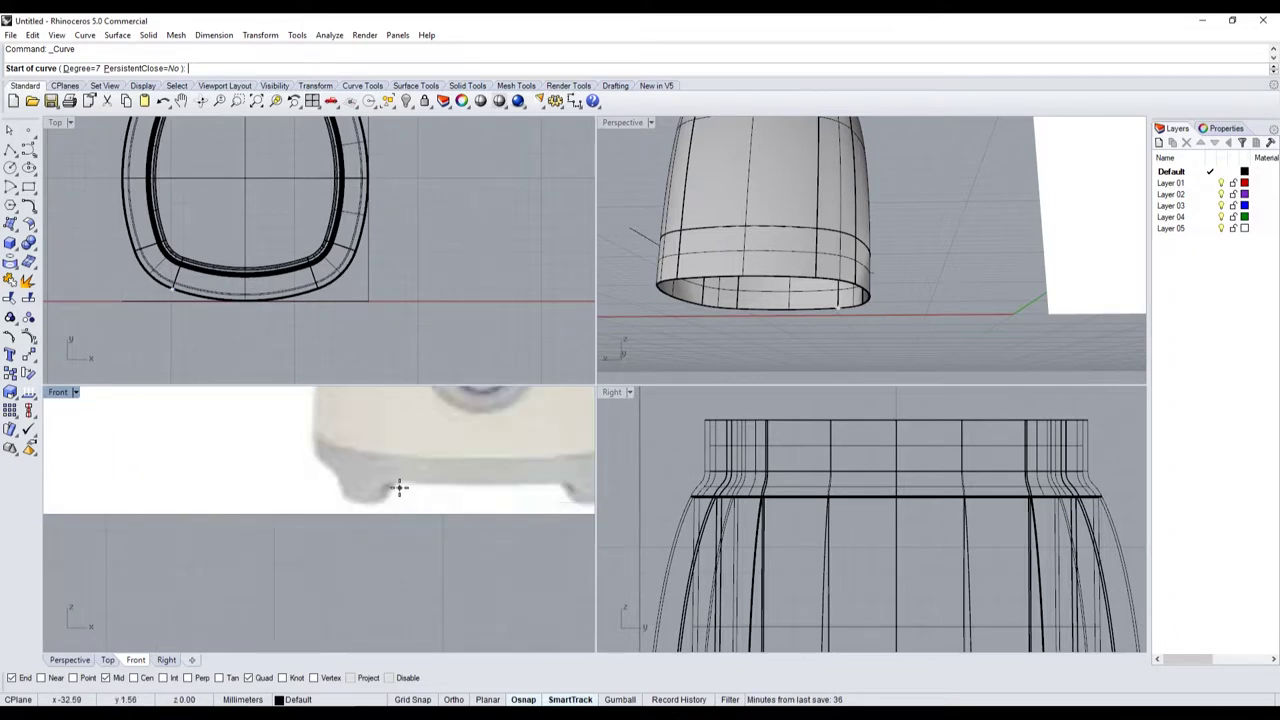
{"action": "scroll", "coordinate": [395, 490], "scroll_direction": "down", "scroll_amount": 2}
{"action": "scroll", "coordinate": [390, 480], "scroll_direction": "down", "scroll_amount": 1}
{"action": "left_click", "coordinate": [28, 187]}
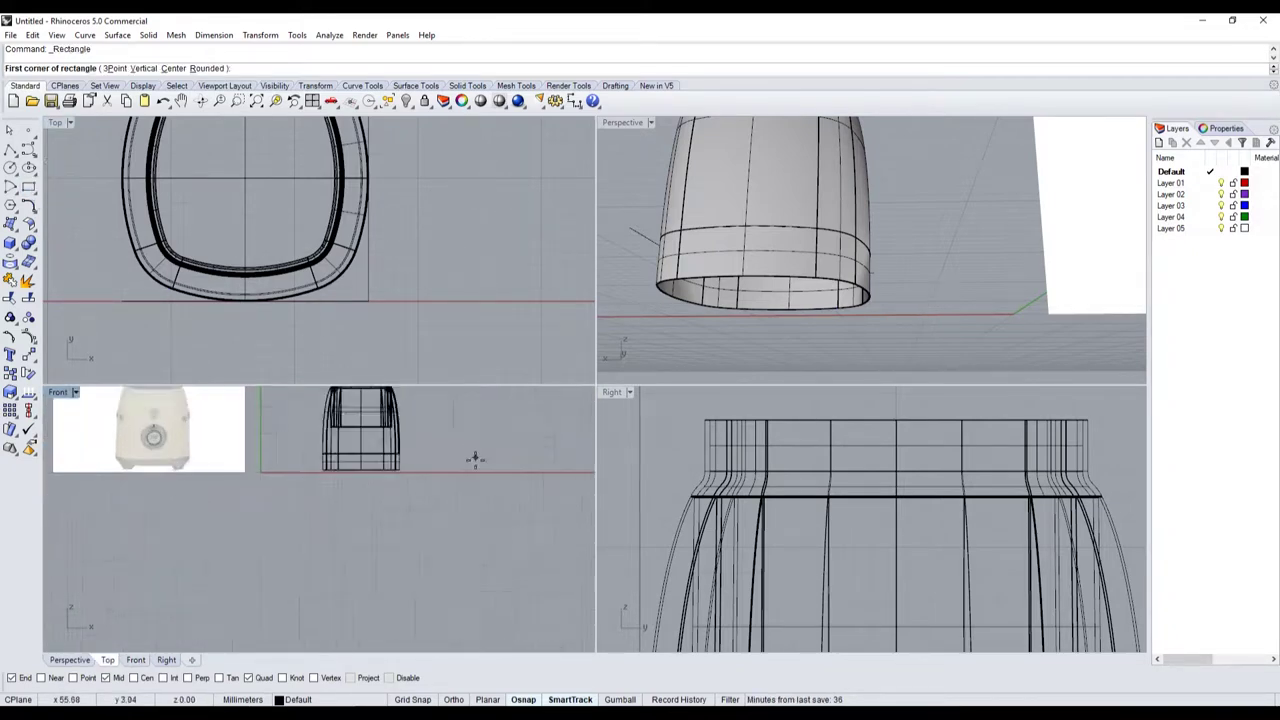
{"action": "scroll", "coordinate": [430, 454], "scroll_direction": "up", "scroll_amount": 5}
{"action": "left_click", "coordinate": [205, 434]}
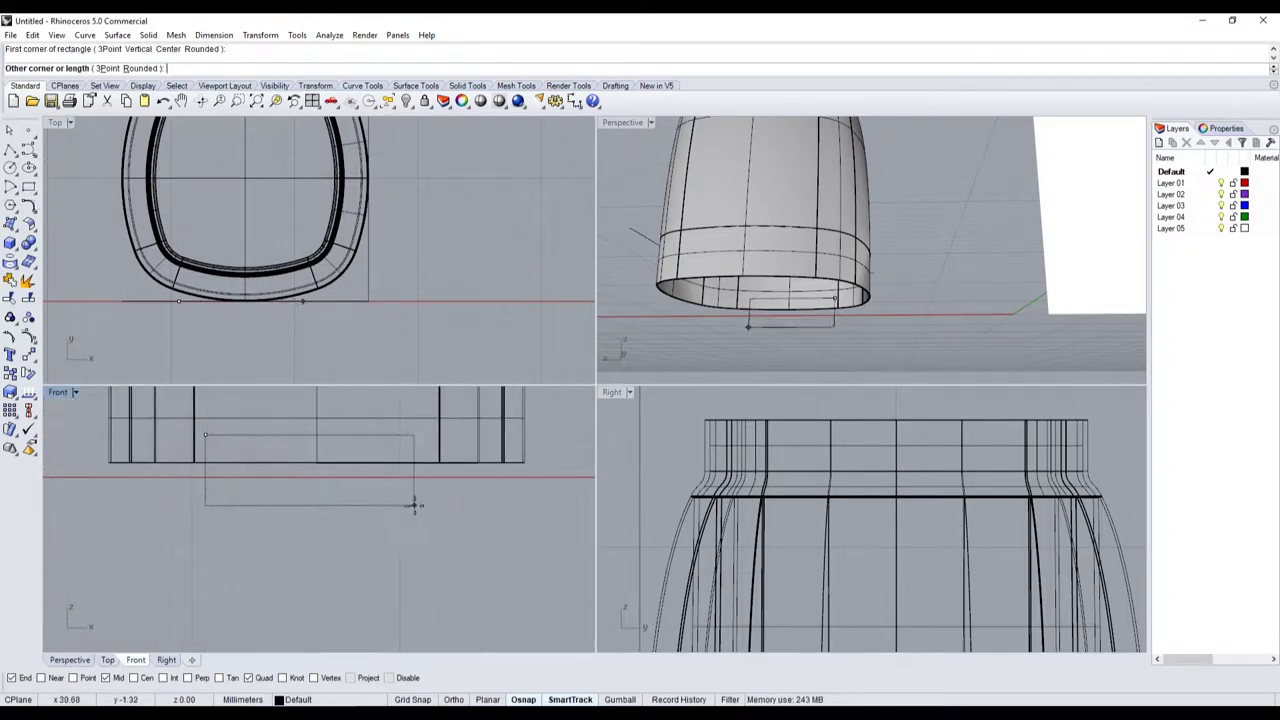
{"action": "left_click", "coordinate": [419, 505]}
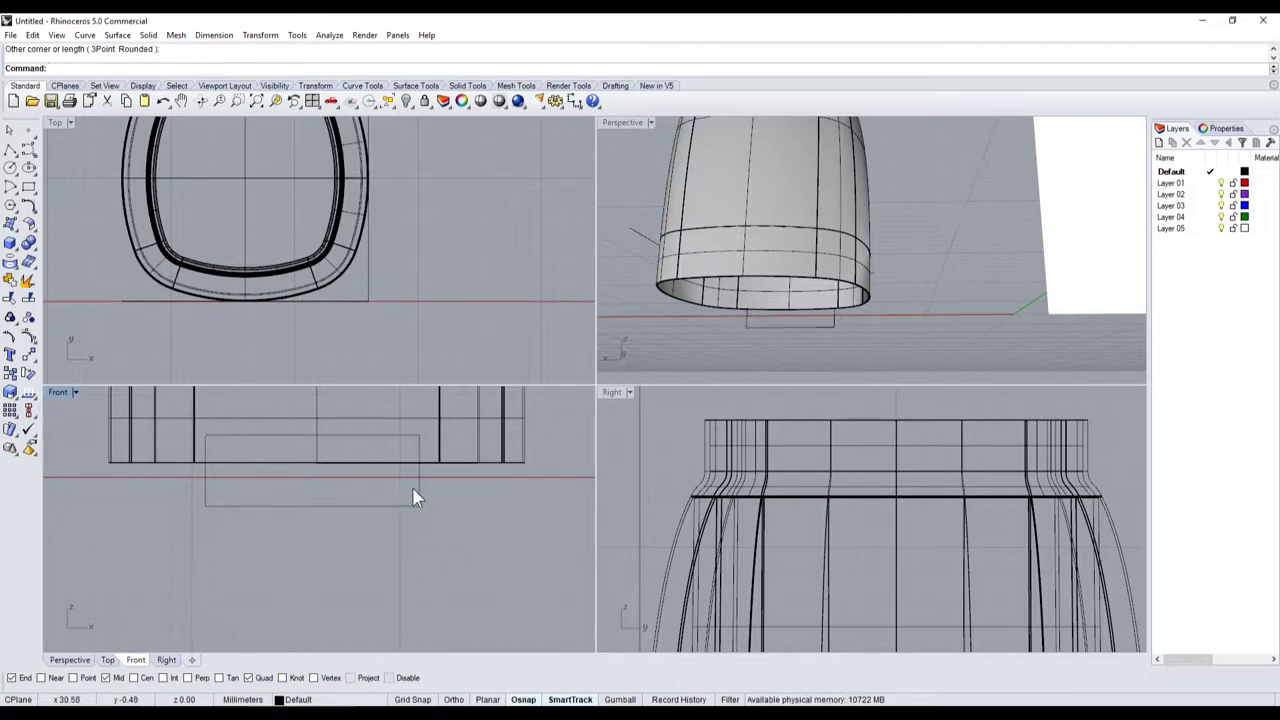
- Scale1D the rectangle's top corner points inward into a trapezoid, then drag it up to the base's bottom
{"action": "left_click", "coordinate": [416, 498]}
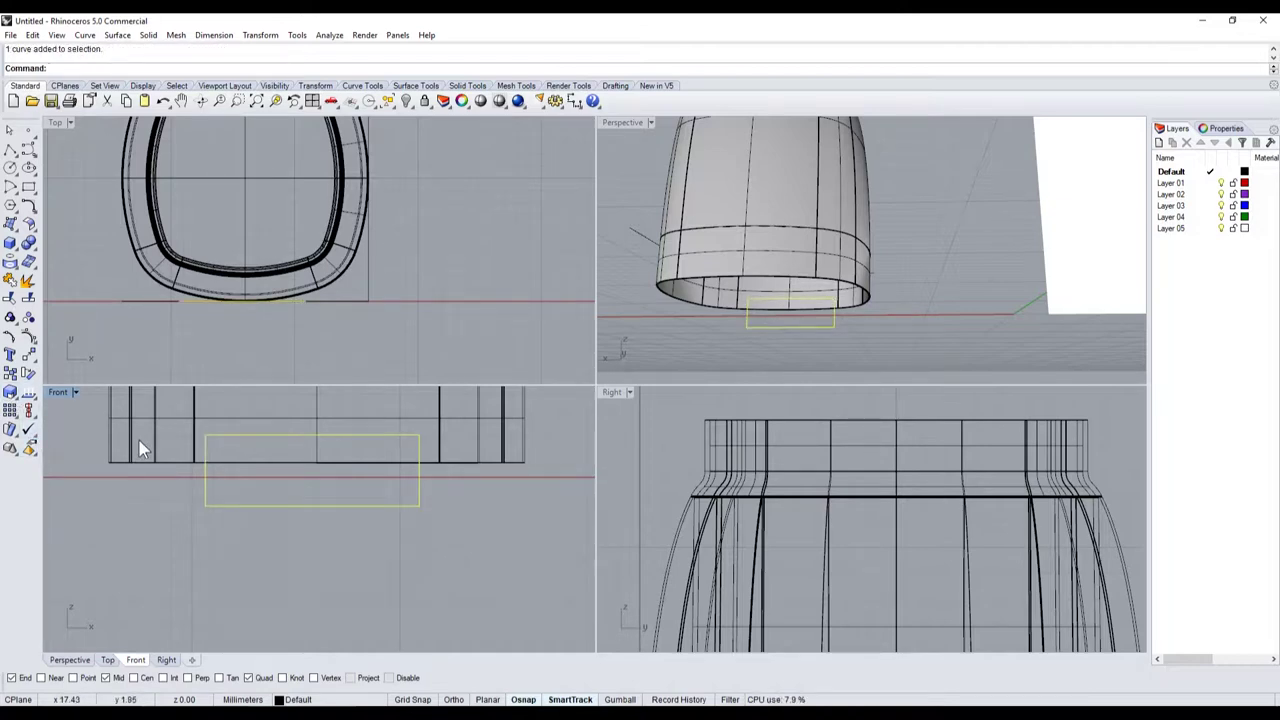
{"action": "key", "text": "F10"}
{"action": "scroll", "coordinate": [224, 457], "scroll_direction": "up", "scroll_amount": 3}
{"action": "left_click", "coordinate": [216, 420]}
{"action": "scroll", "coordinate": [228, 446], "scroll_direction": "down", "scroll_amount": 2}
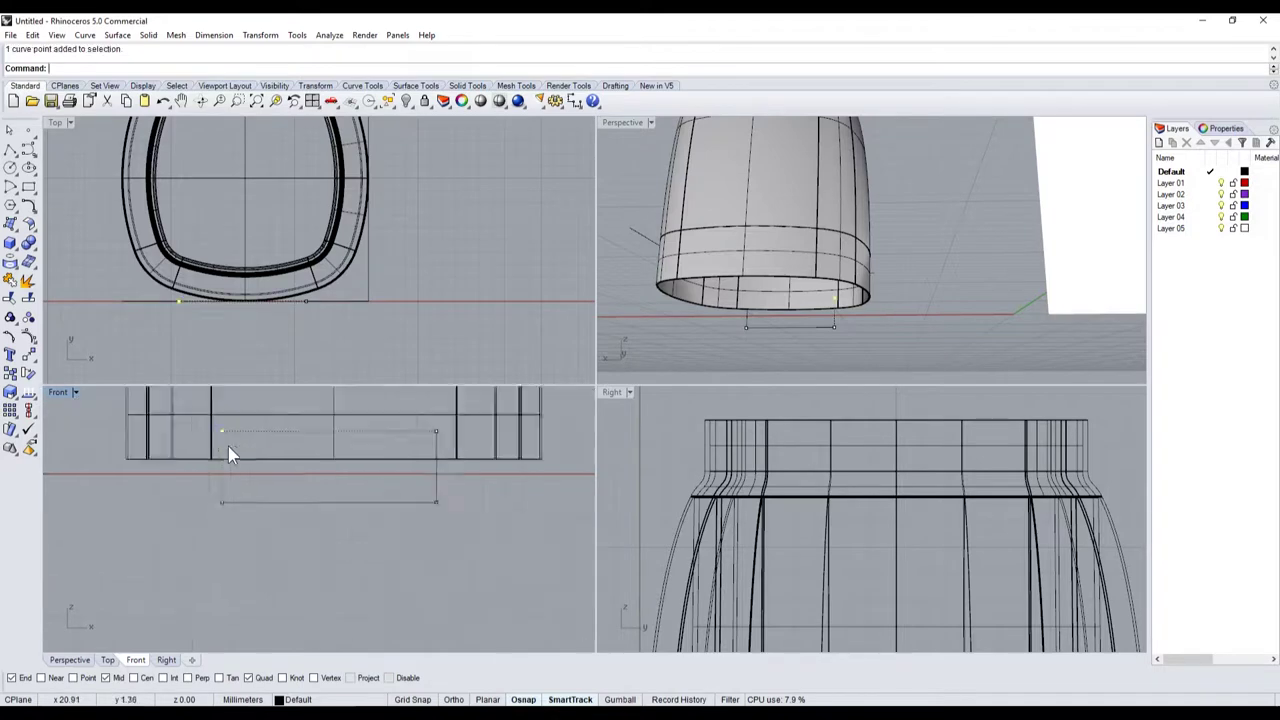
{"action": "right_click_drag", "start_coordinate": [228, 446], "coordinate": [346, 431]}
{"action": "scroll", "coordinate": [311, 453], "scroll_direction": "down", "scroll_amount": 2}
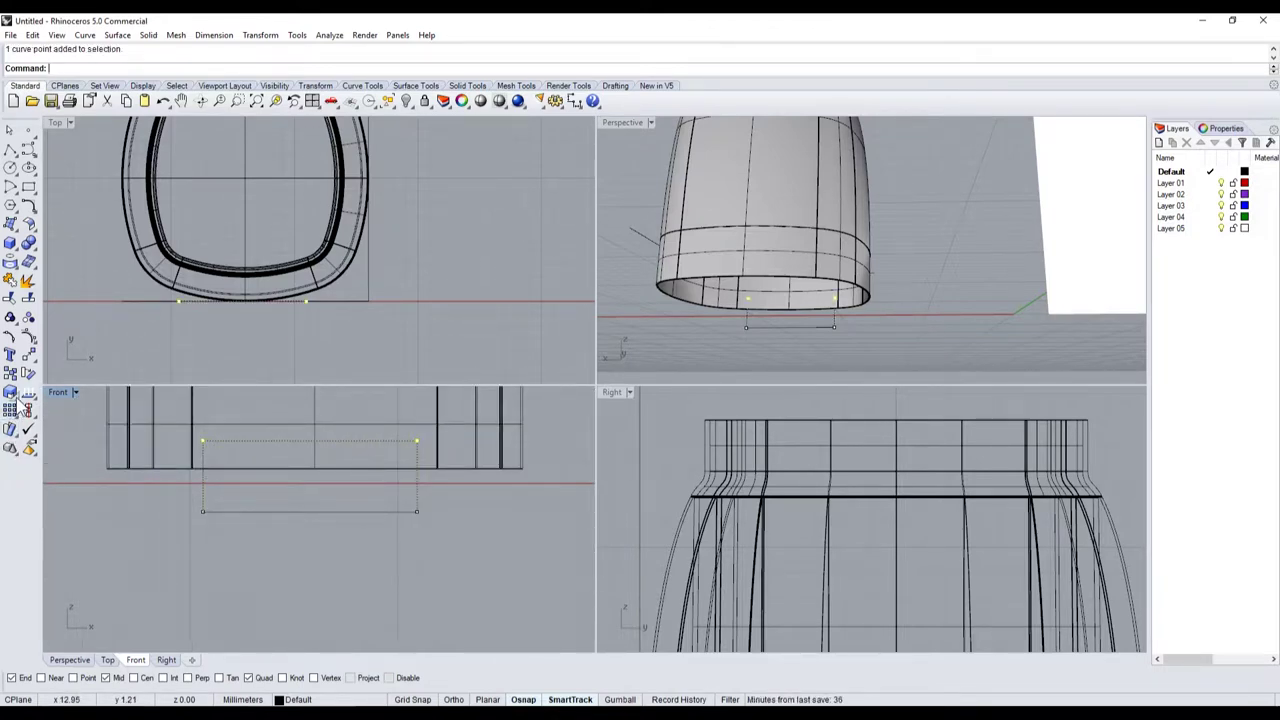
{"action": "left_click", "coordinate": [12, 393]}
{"action": "left_click", "coordinate": [70, 398]}
{"action": "left_click", "coordinate": [310, 512]}
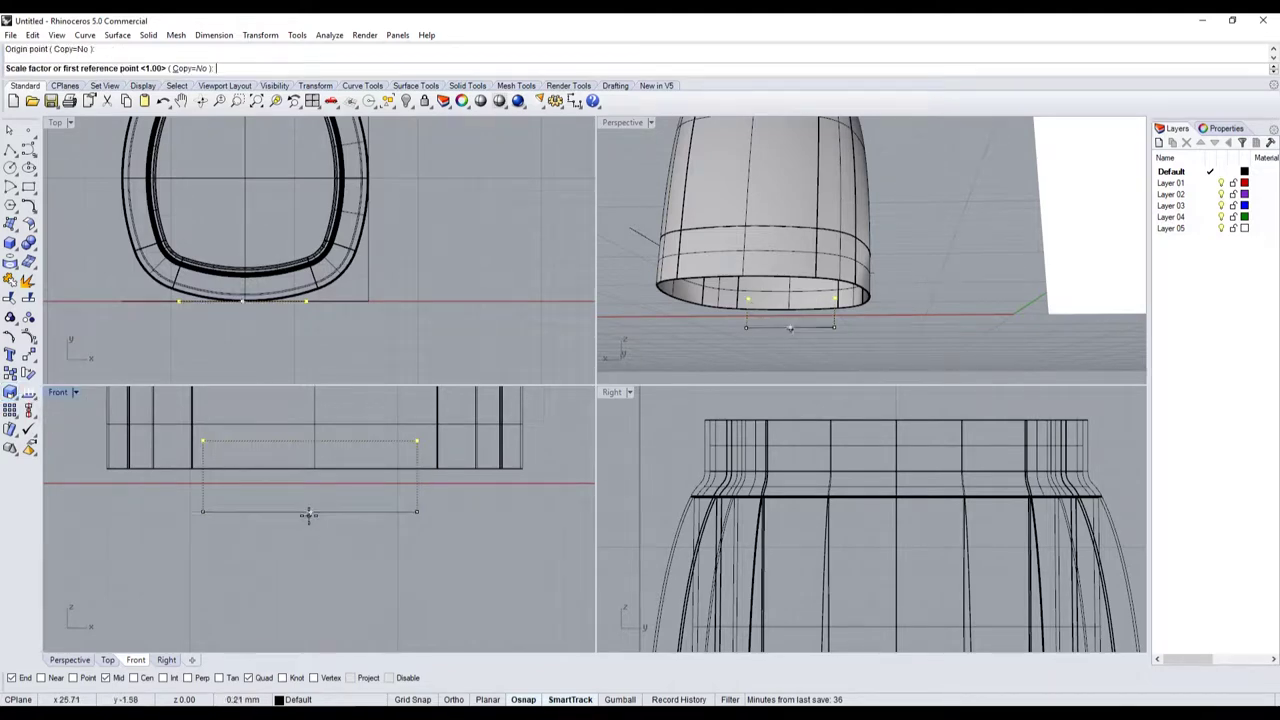
{"action": "left_click", "coordinate": [140, 520]}
{"action": "left_click", "coordinate": [205, 533]}
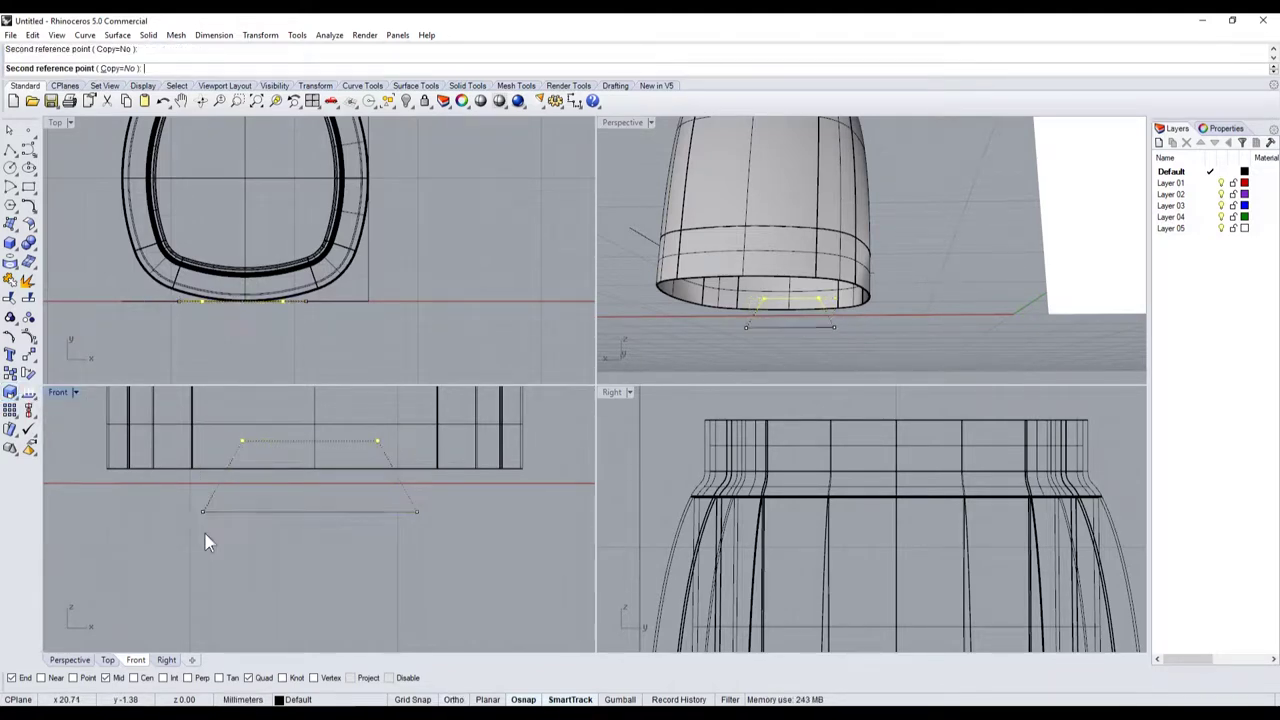
{"action": "right_click_drag", "start_coordinate": [305, 537], "coordinate": [318, 500]}
{"action": "left_click_drag", "start_coordinate": [276, 492], "coordinate": [266, 480]}
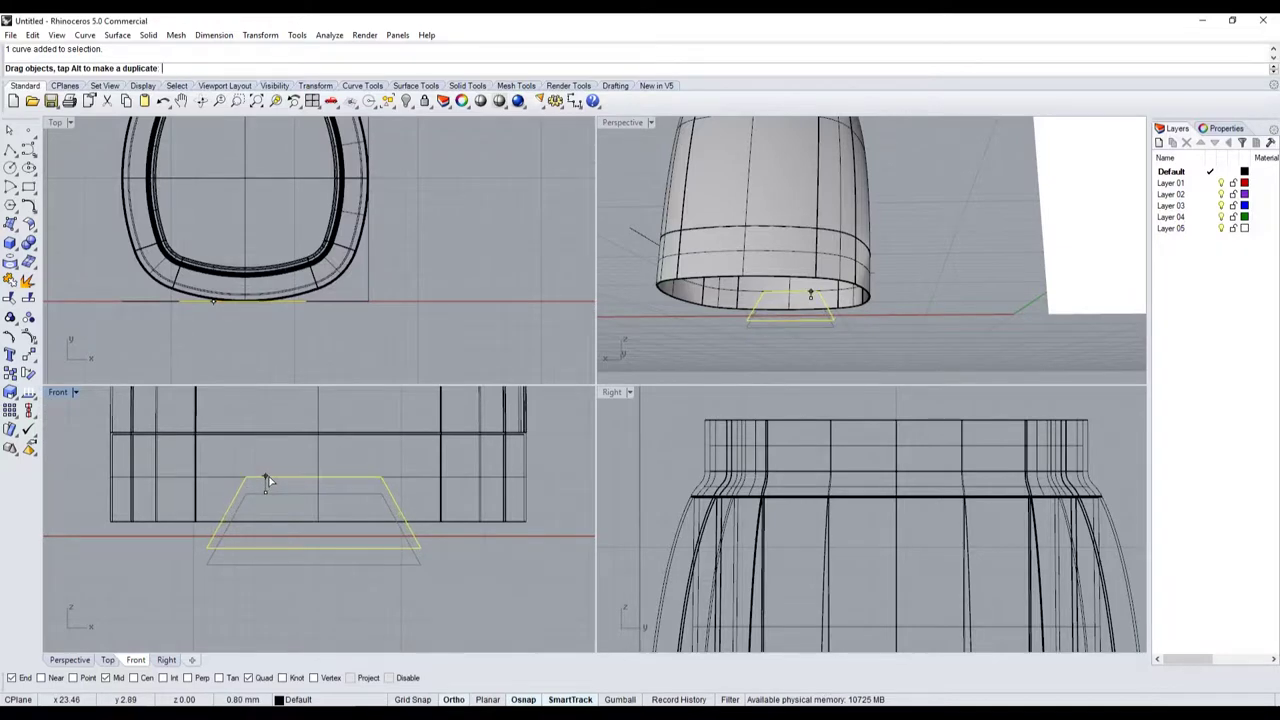
- Draw a vertical helper polyline at the trapezoid's corner, rotate it 45°, then undo and delete it
{"action": "left_click", "coordinate": [12, 395]}
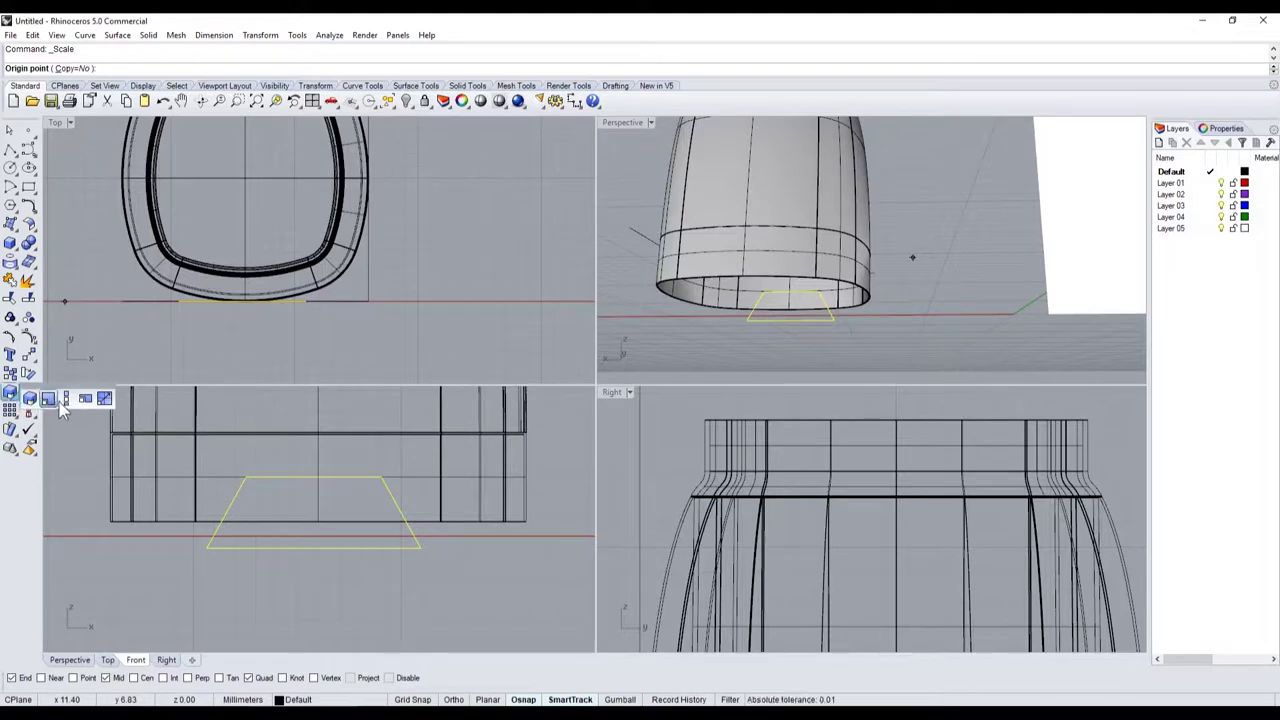
{"action": "key", "text": "Escape"}
{"action": "key", "text": "Escape"}
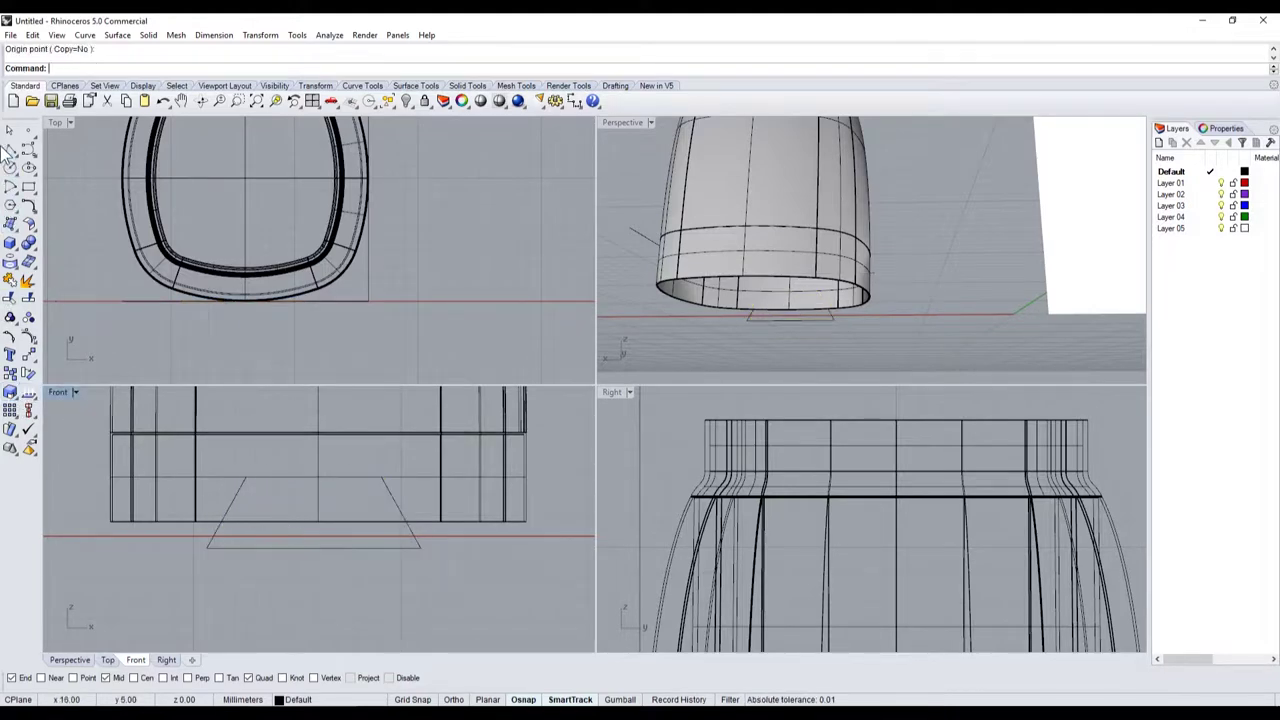
{"action": "left_click", "coordinate": [9, 149]}
{"action": "left_click", "coordinate": [207, 545]}
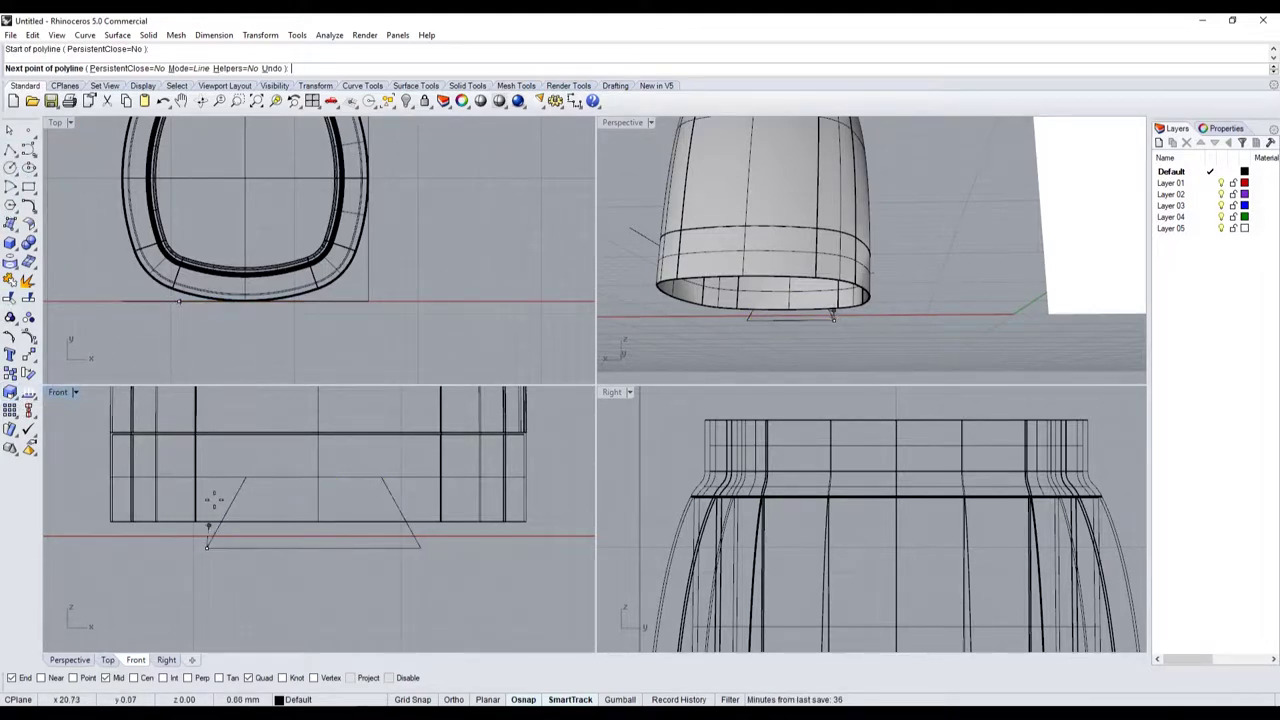
{"action": "left_click", "coordinate": [207, 400]}
{"action": "key", "text": "Return"}
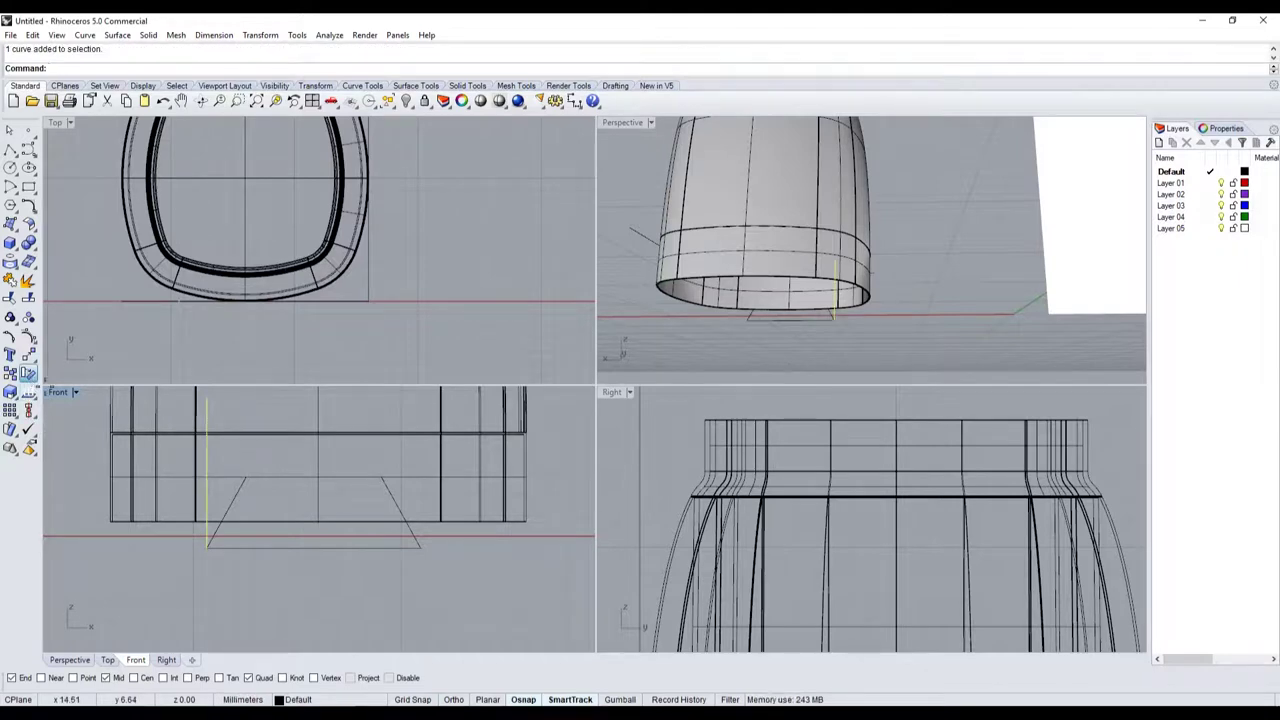
{"action": "left_click", "coordinate": [28, 373]}
{"action": "left_click", "coordinate": [207, 545]}
{"action": "left_click", "coordinate": [208, 408]}
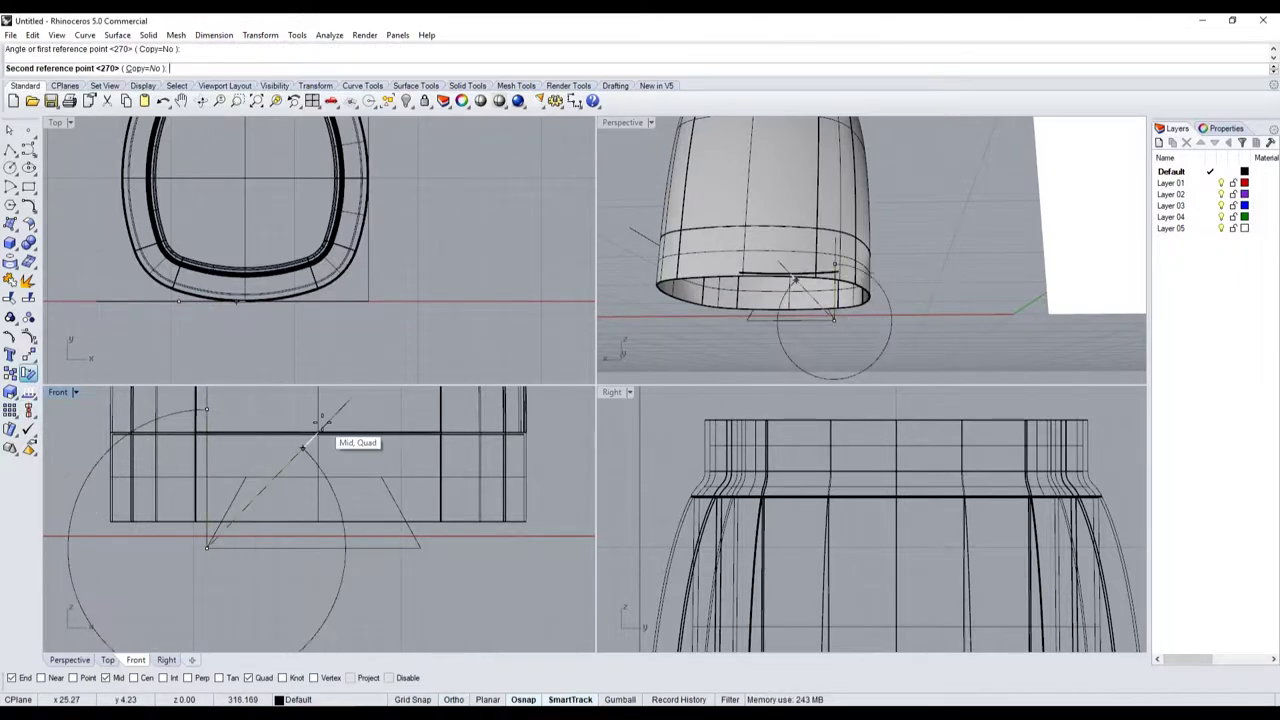
{"action": "type", "text": "45"}
{"action": "key", "text": "Return"}
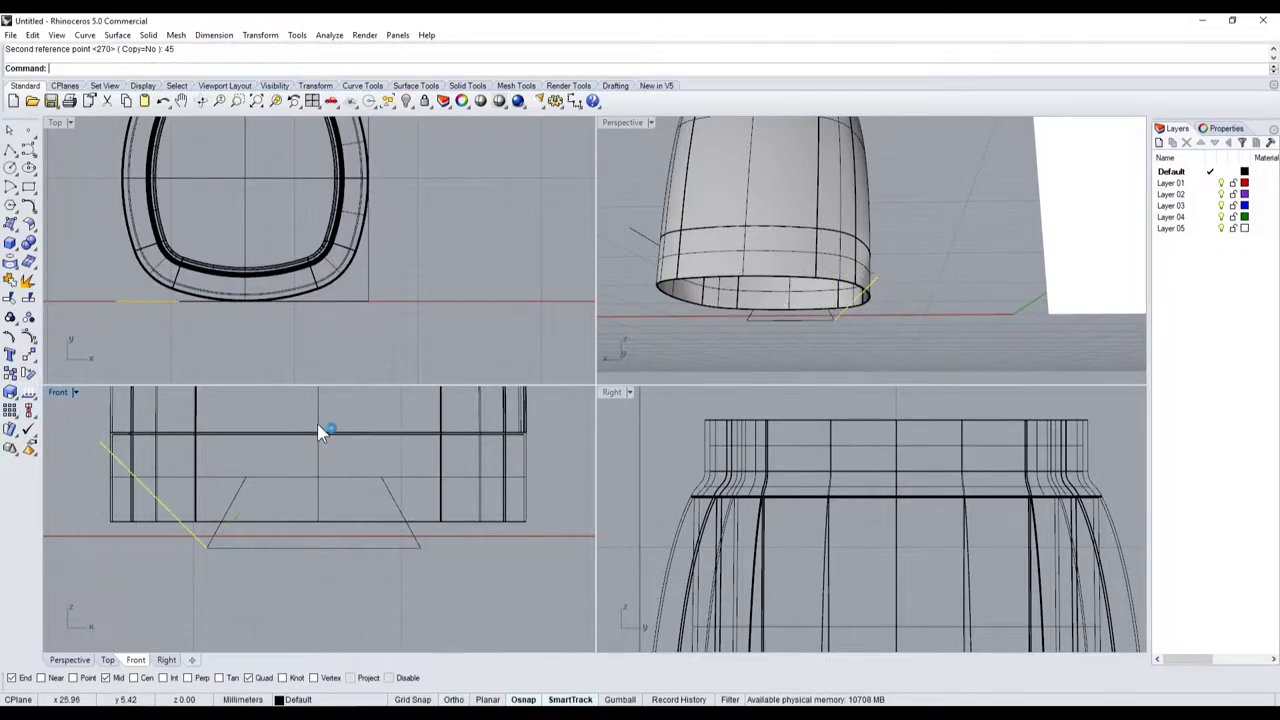
{"action": "key", "text": "ctrl+z"}
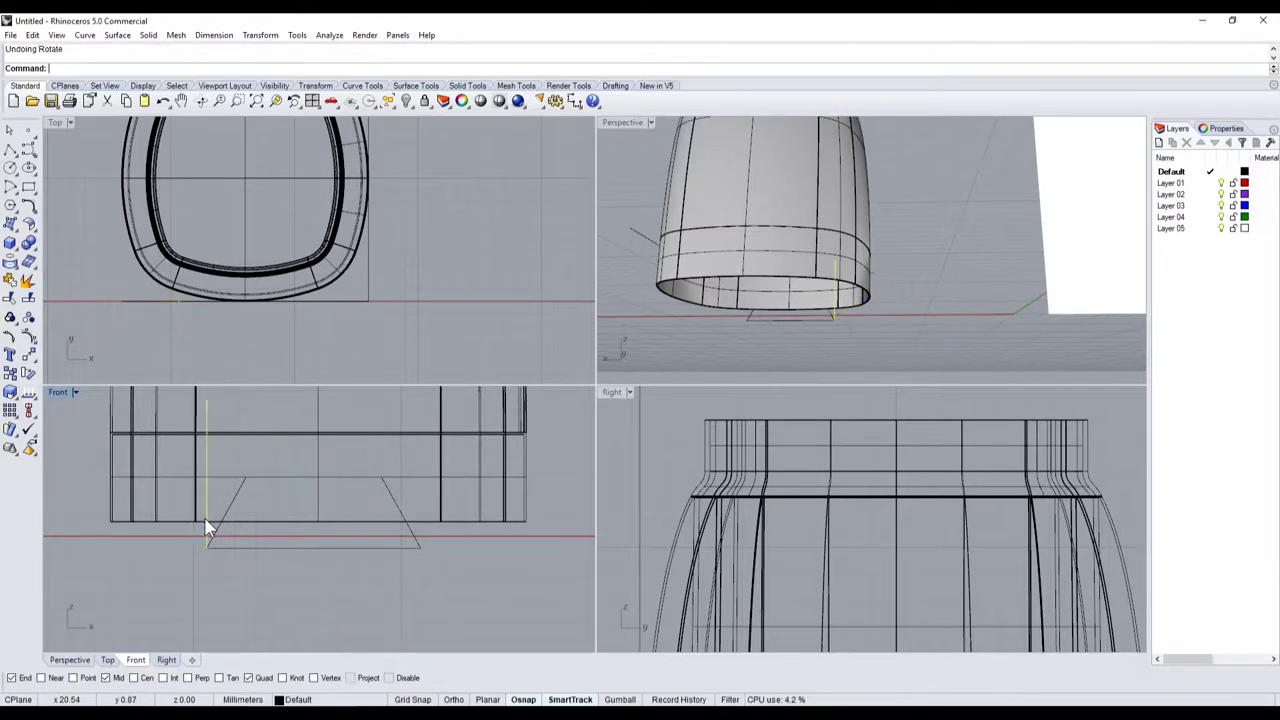
{"action": "key", "text": "Delete"}
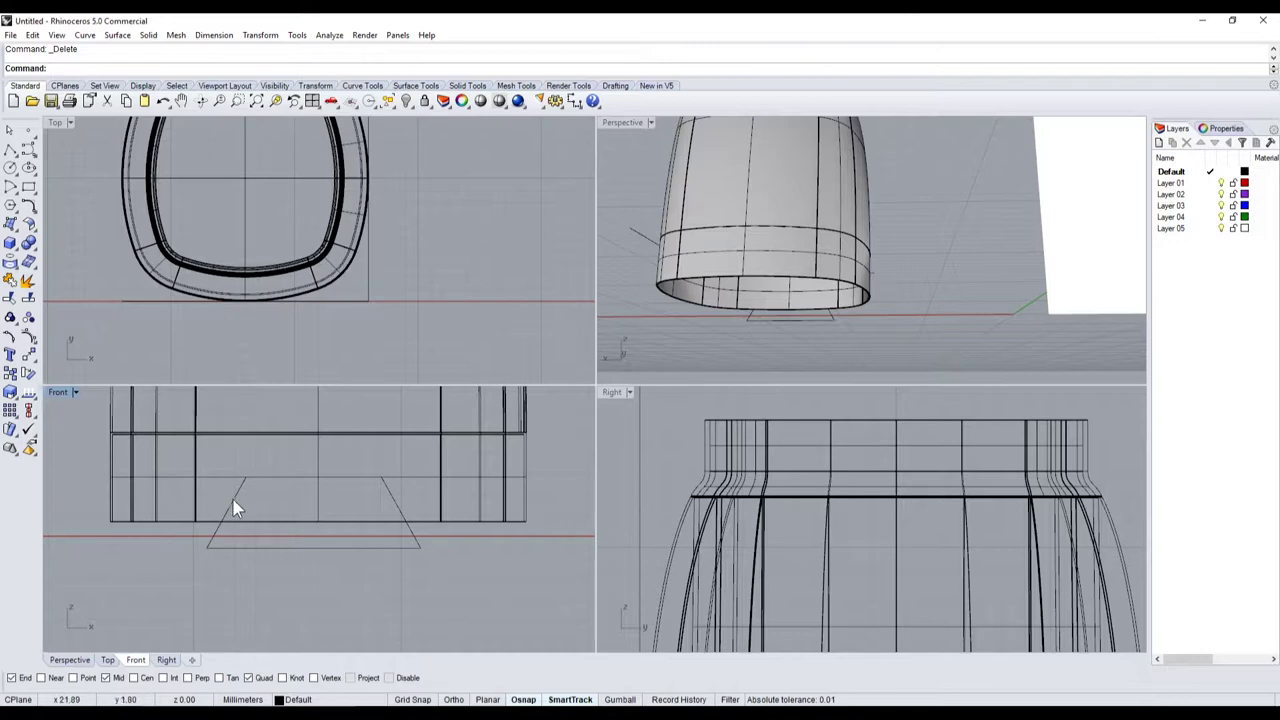
- Scale1D the trapezoid's corner points to widen it, then drag it down below the base
{"action": "left_click", "coordinate": [232, 500]}
{"action": "key", "text": "F10"}
{"action": "left_click_drag", "start_coordinate": [175, 462], "coordinate": [268, 583]}
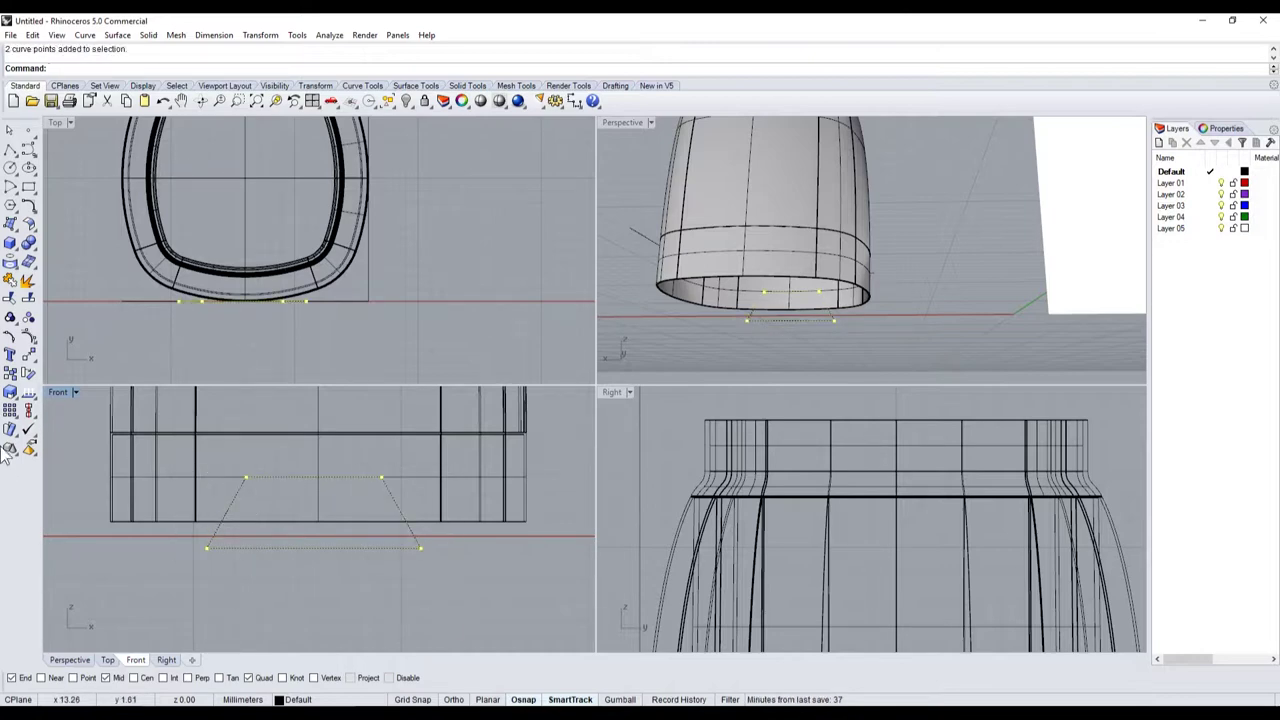
{"action": "left_click", "coordinate": [14, 402]}
{"action": "left_click", "coordinate": [57, 398]}
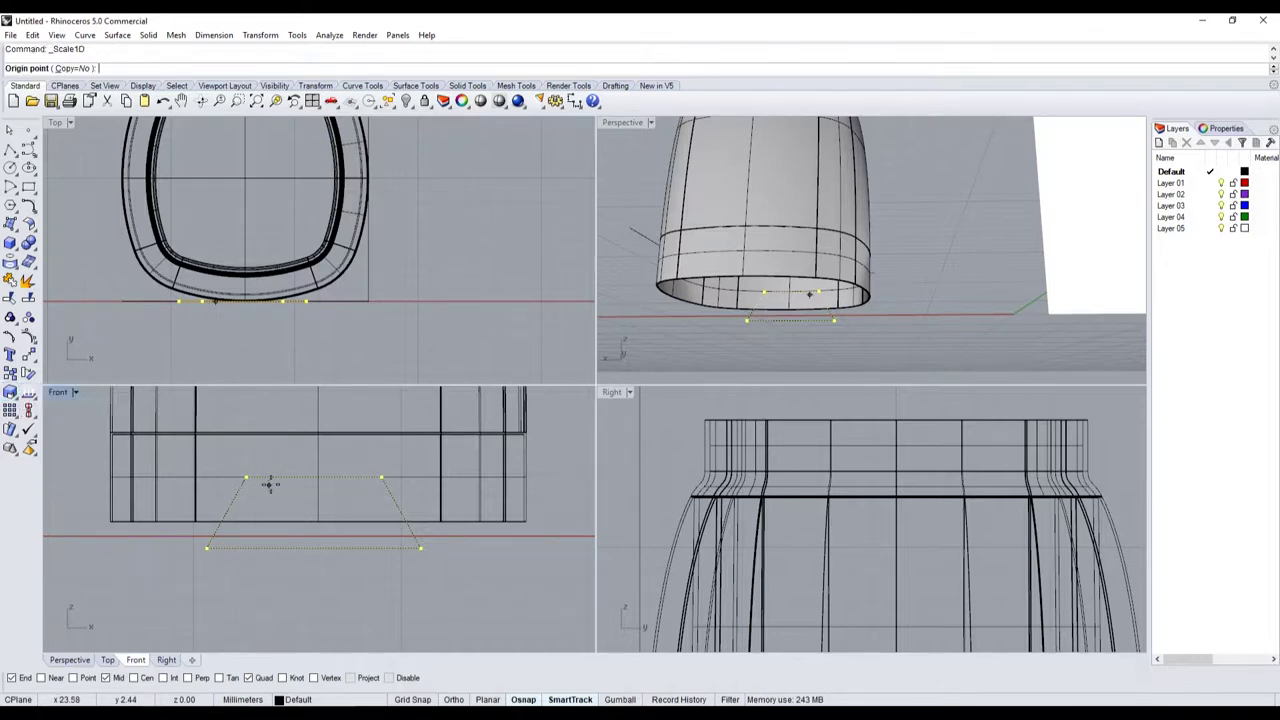
{"action": "left_click", "coordinate": [313, 477]}
{"action": "left_click", "coordinate": [260, 477]}
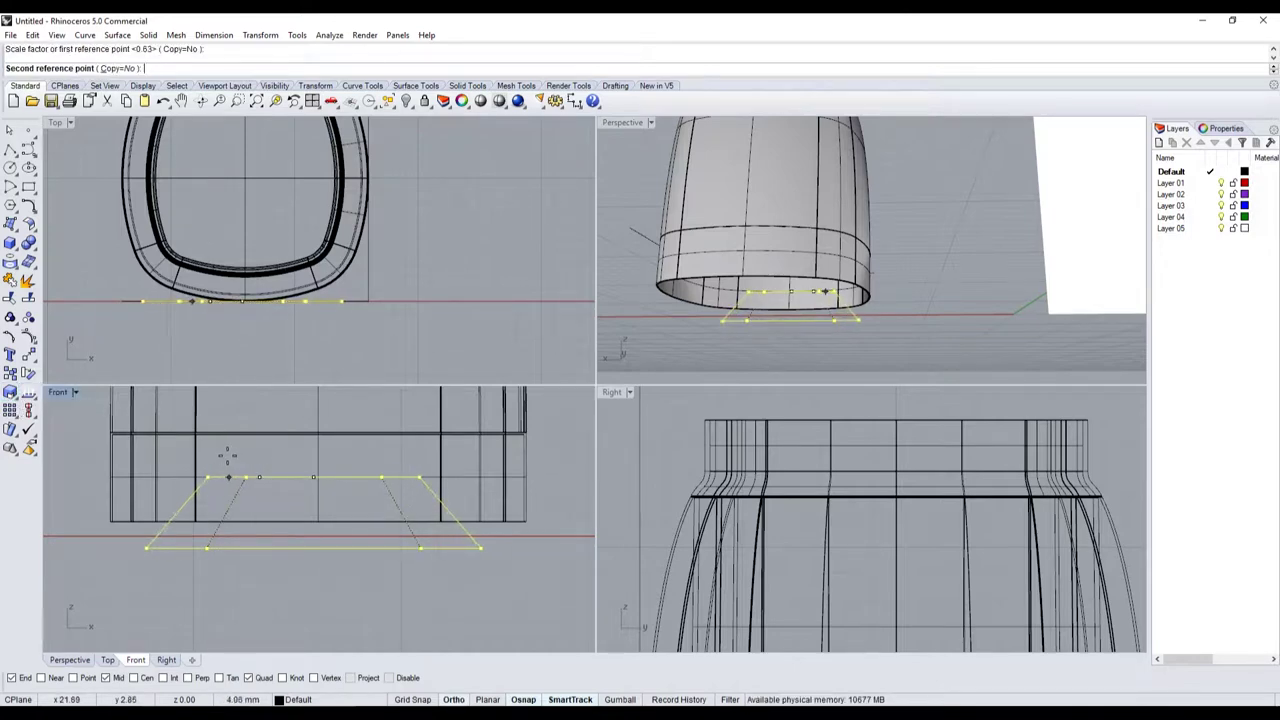
{"action": "left_click", "coordinate": [220, 454]}
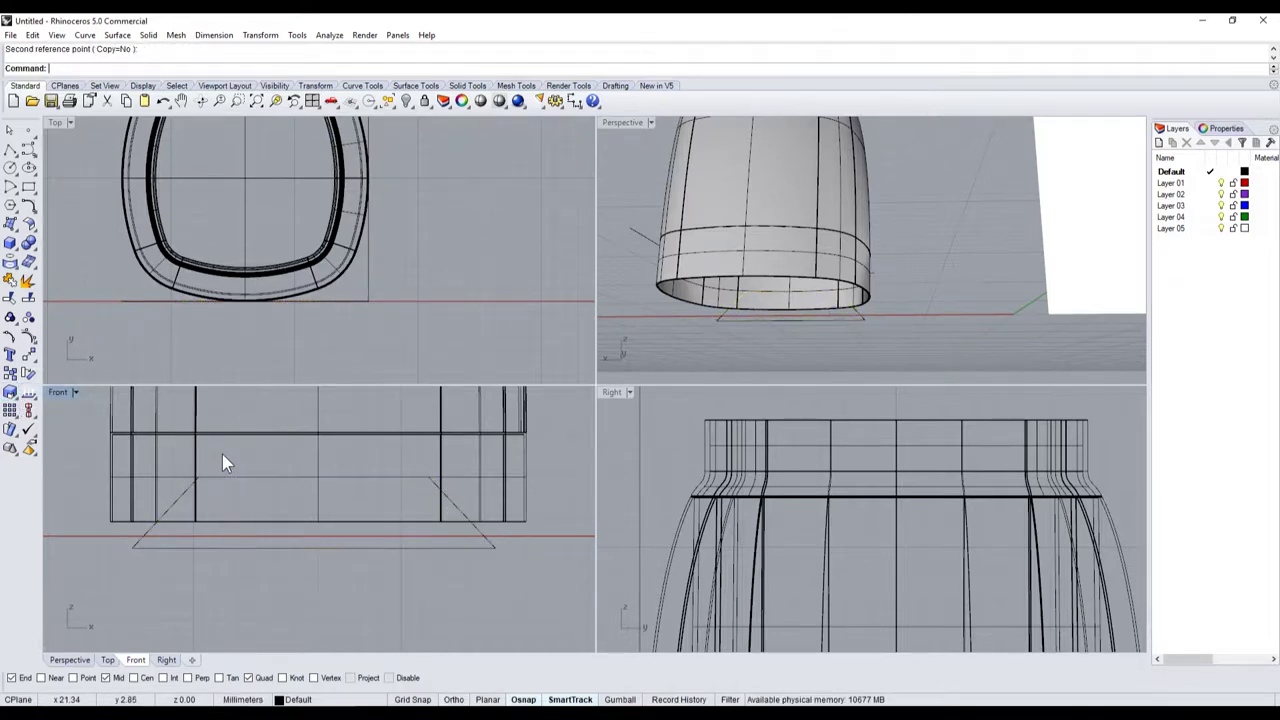
{"action": "left_click", "coordinate": [178, 496]}
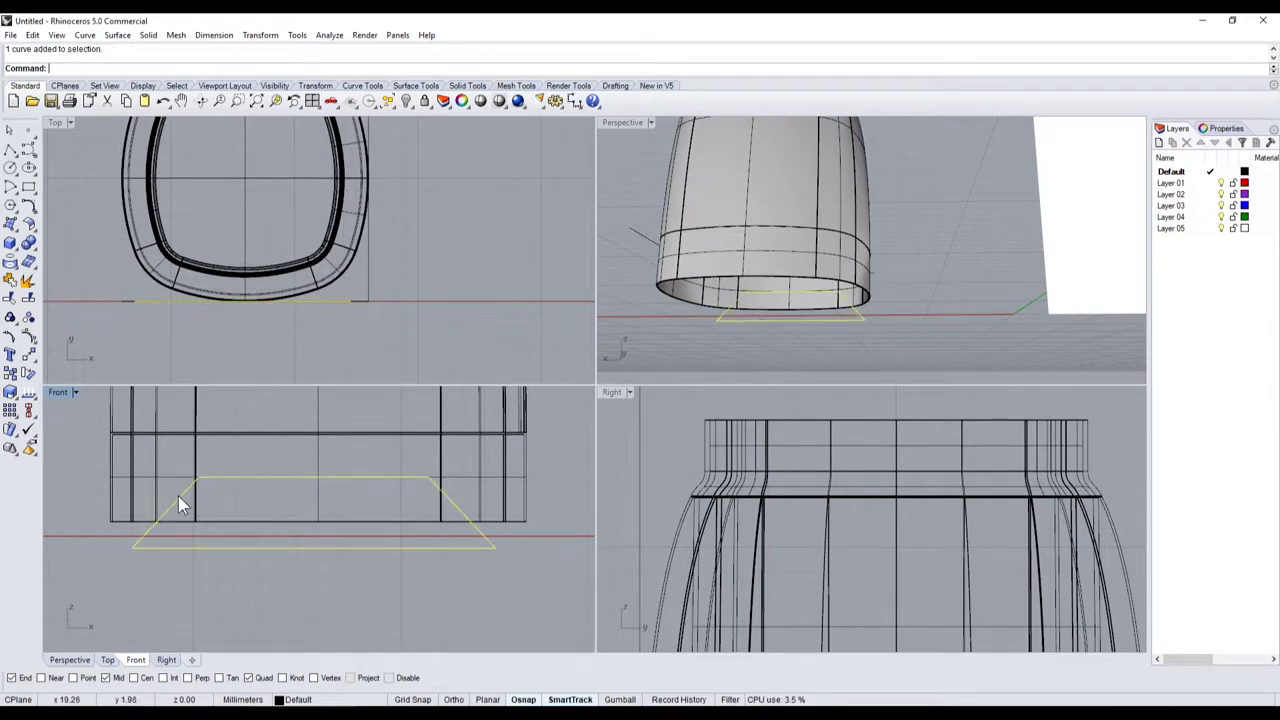
{"action": "left_click_drag", "start_coordinate": [178, 496], "coordinate": [199, 576]}
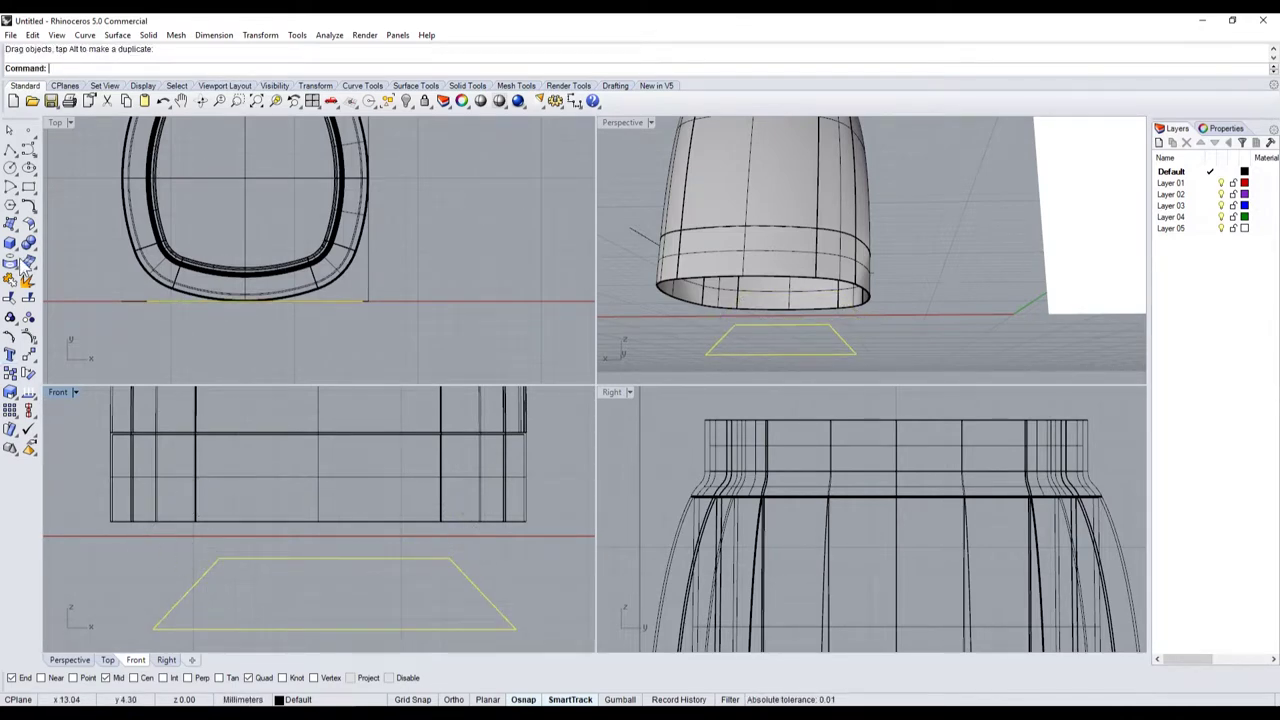
- Round both top corners of the trapezoid profile with 5 mm fillets
{"action": "left_click", "coordinate": [28, 207]}
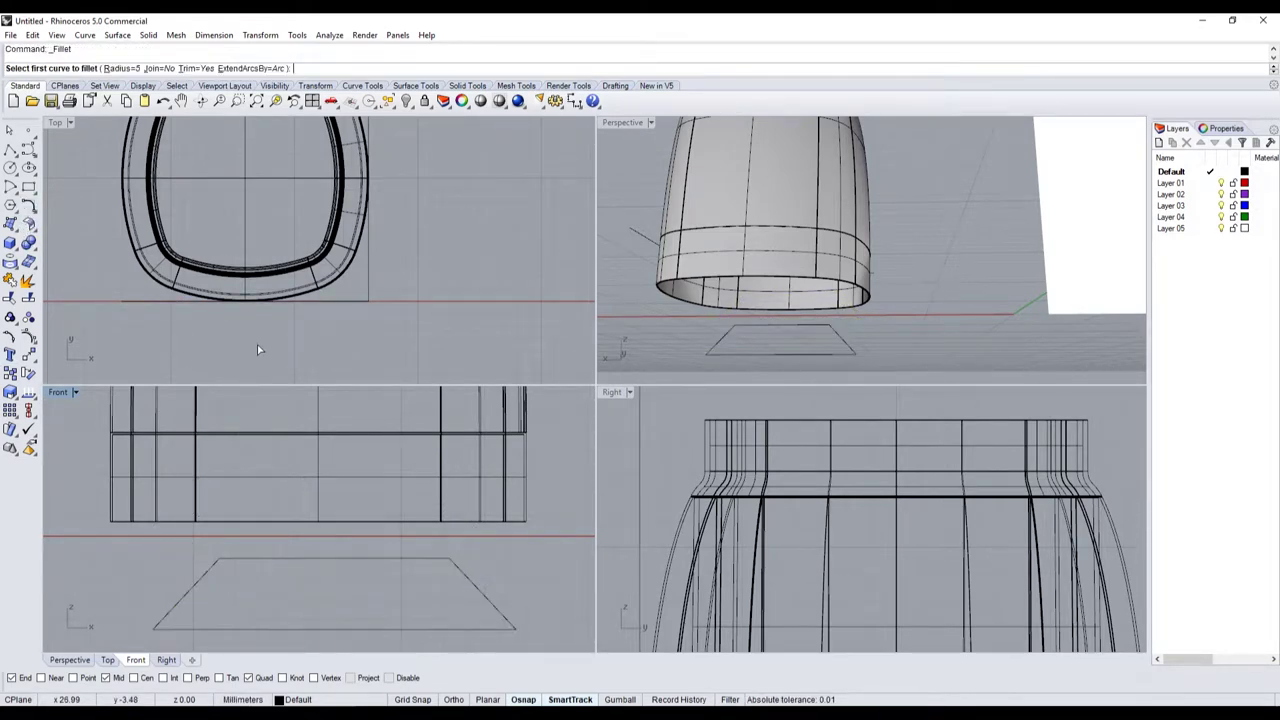
{"action": "left_click", "coordinate": [220, 567]}
{"action": "left_click", "coordinate": [236, 563]}
{"action": "scroll", "coordinate": [372, 580], "scroll_direction": "up", "scroll_amount": 2}
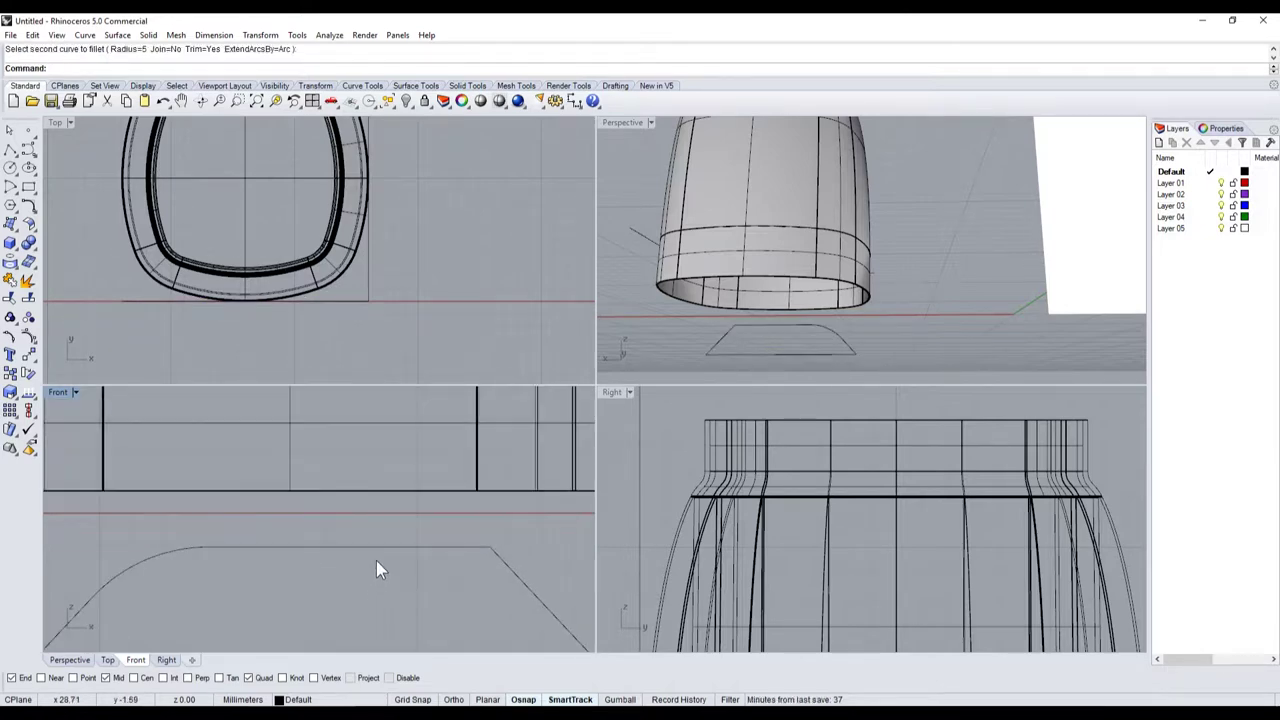
{"action": "left_click", "coordinate": [470, 552]}
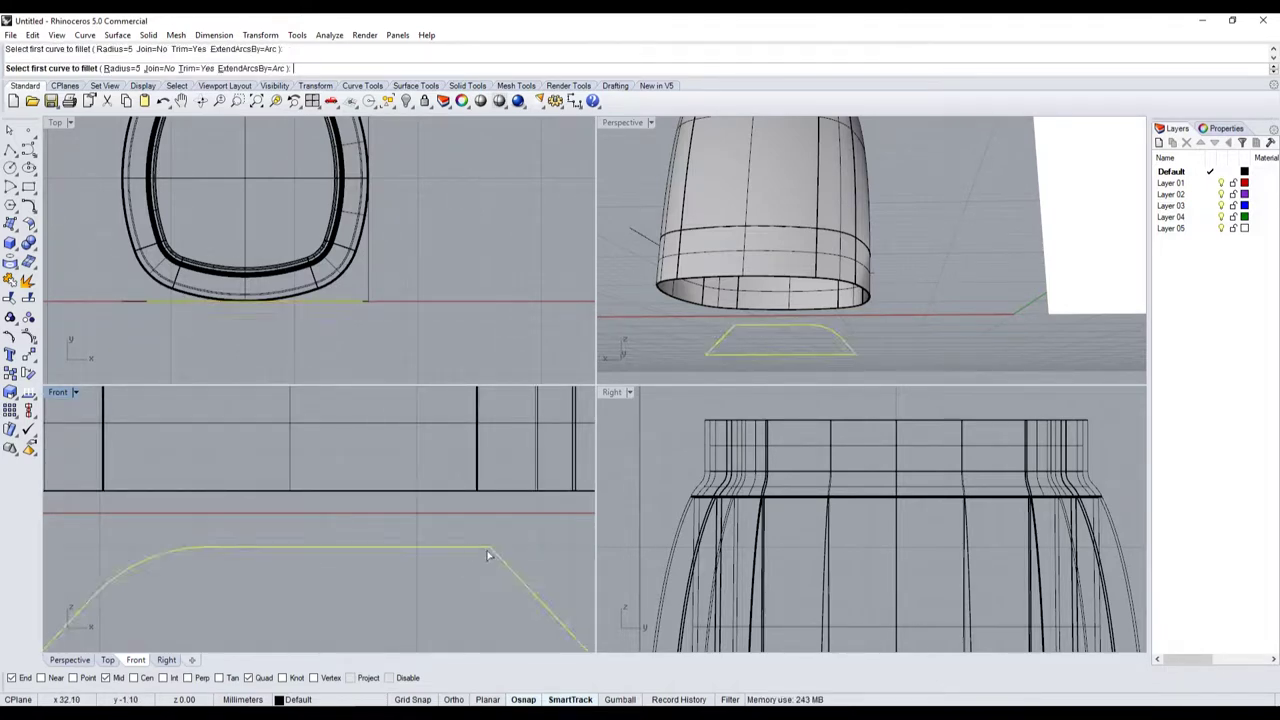
{"action": "left_click", "coordinate": [506, 566]}
{"action": "scroll", "coordinate": [455, 556], "scroll_direction": "down", "scroll_amount": 2}
- Move the profile from its top midpoint up to the ground line, slightly in front of the body
{"action": "left_click", "coordinate": [406, 548]}
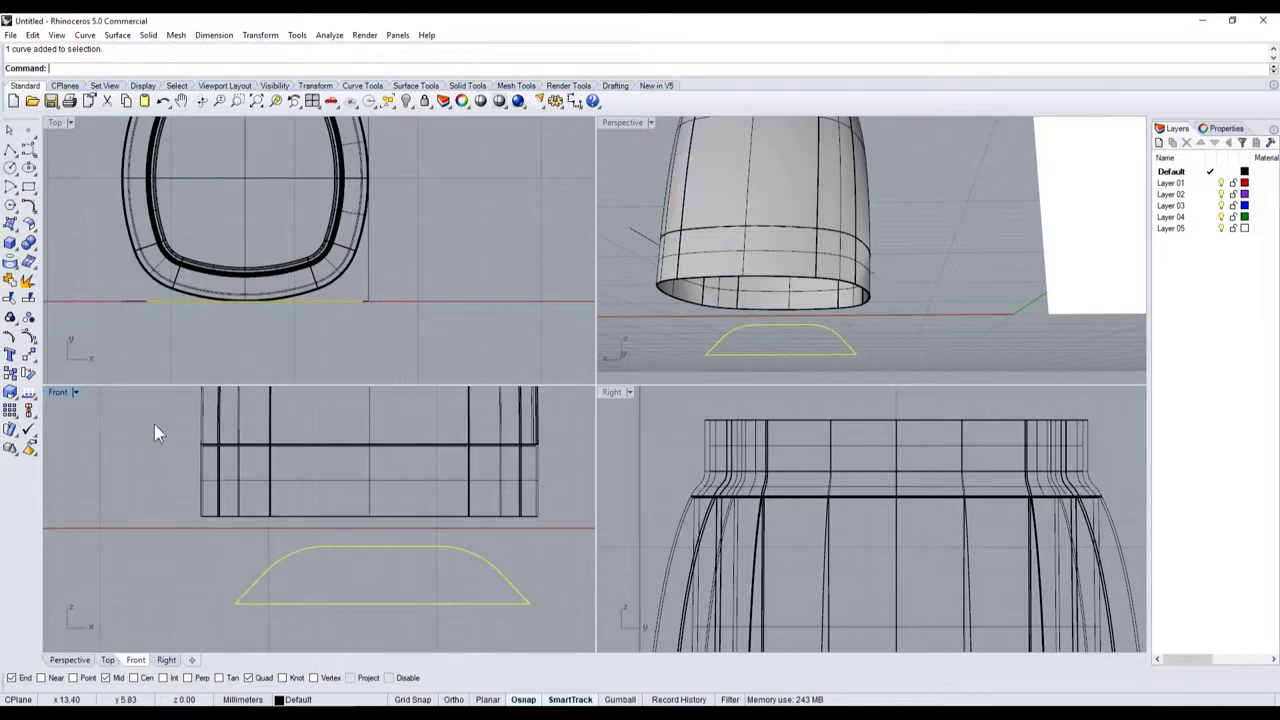
{"action": "left_click", "coordinate": [28, 354]}
{"action": "left_click", "coordinate": [382, 546]}
{"action": "left_click", "coordinate": [364, 519]}
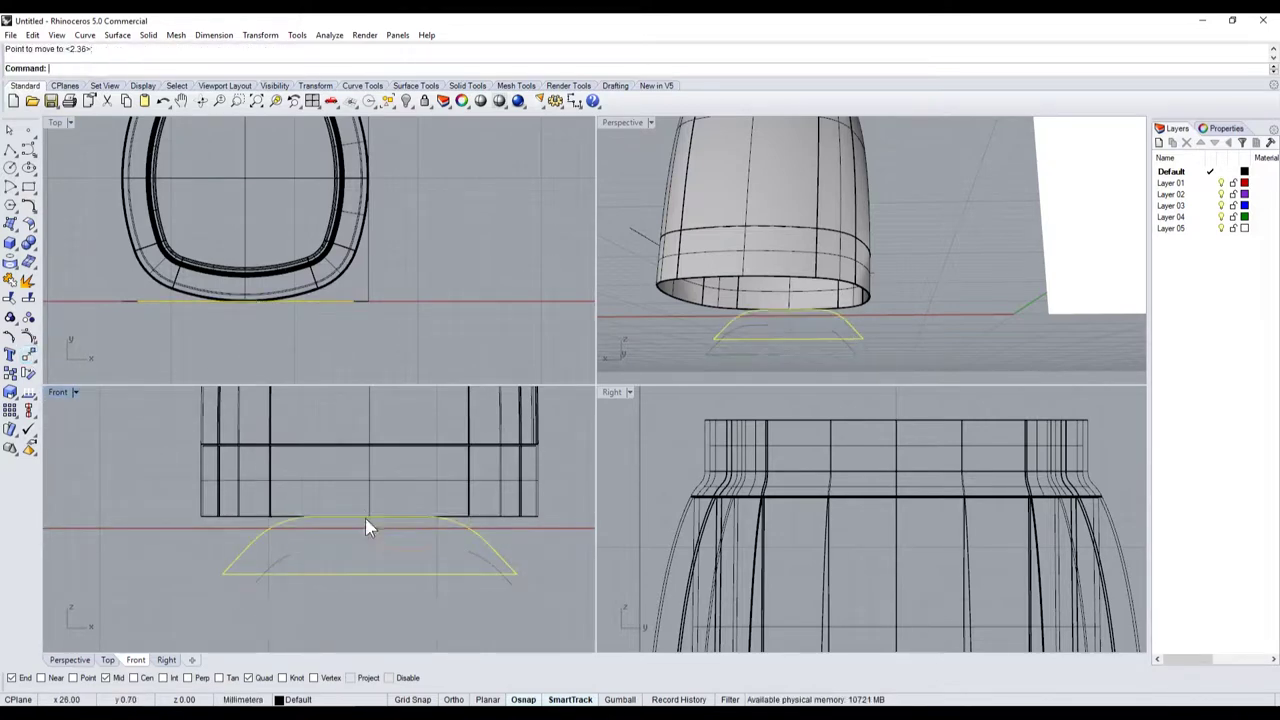
{"action": "left_click_drag", "start_coordinate": [484, 538], "coordinate": [490, 510]}
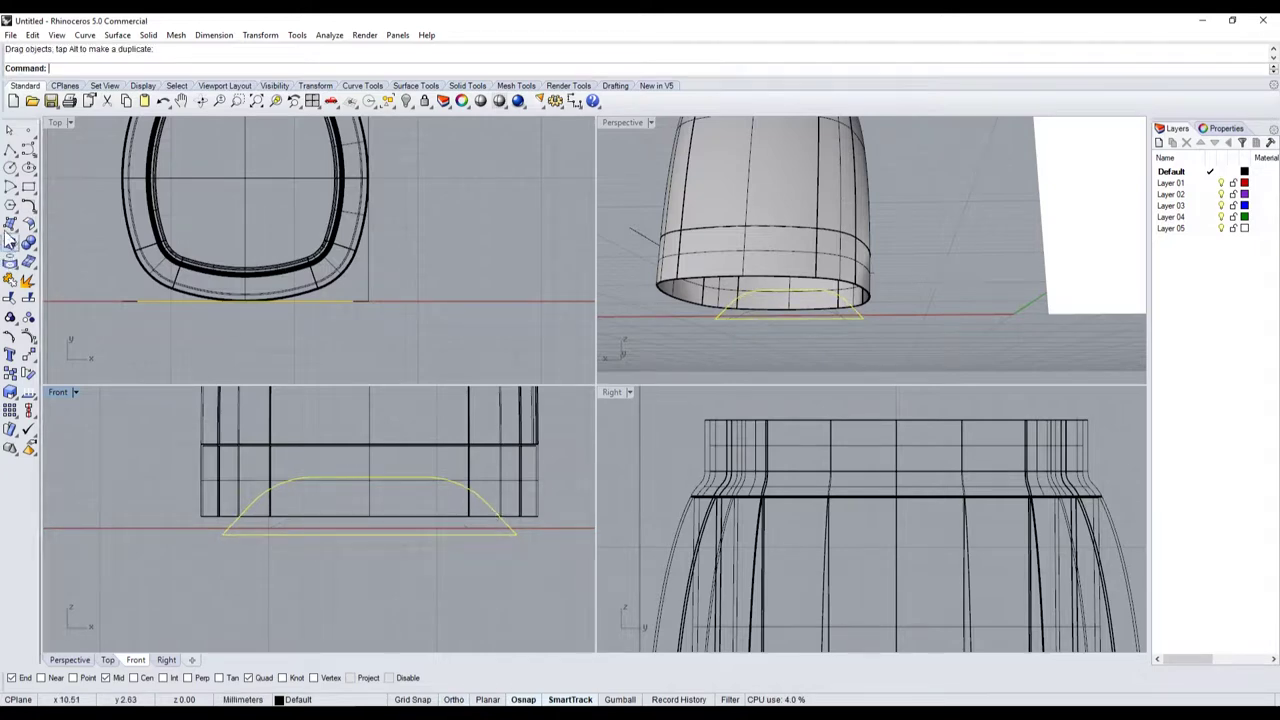
{"action": "left_click_drag", "start_coordinate": [338, 301], "coordinate": [338, 321]}
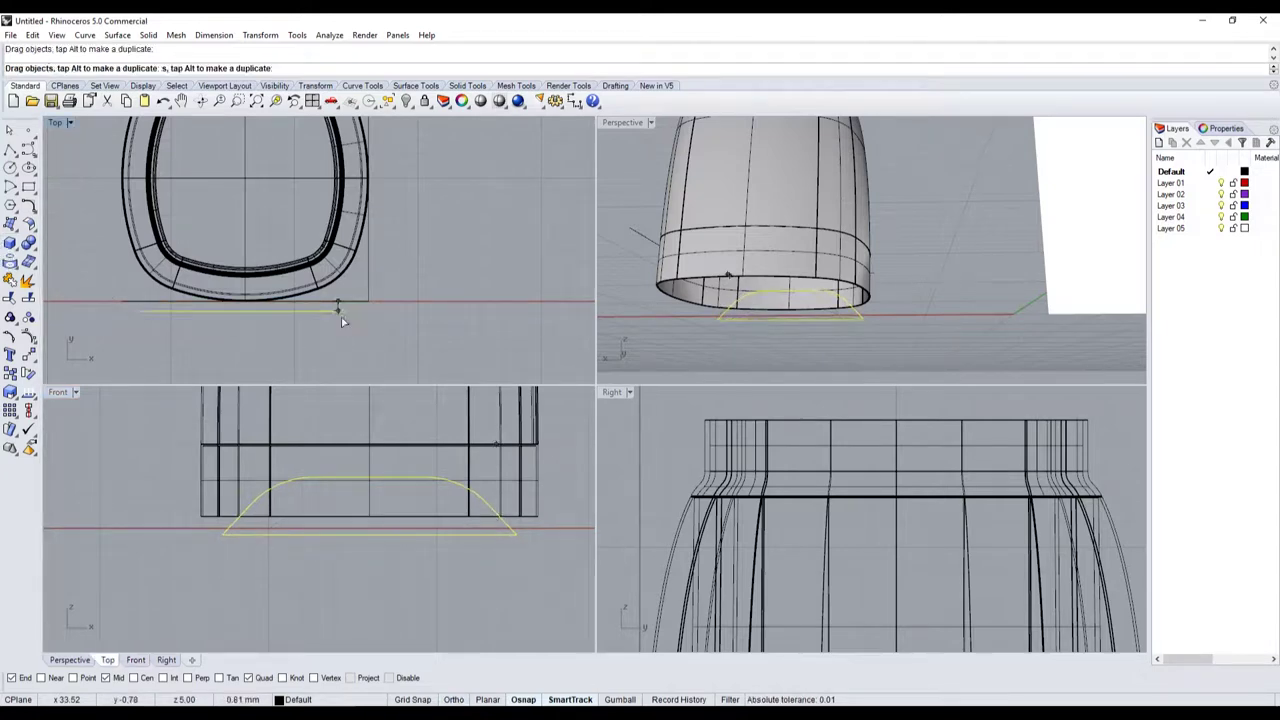
{"action": "left_click", "coordinate": [20, 257]}
{"action": "left_click", "coordinate": [68, 278]}
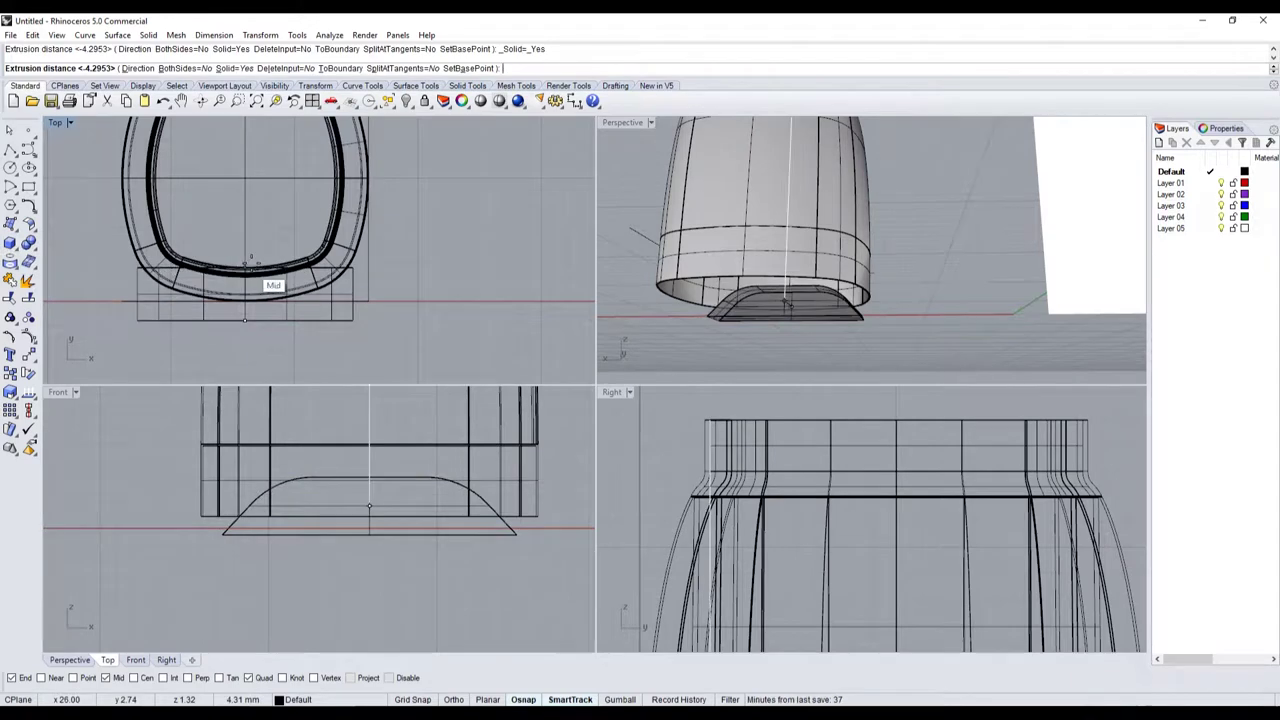
{"action": "left_click", "coordinate": [264, 242]}
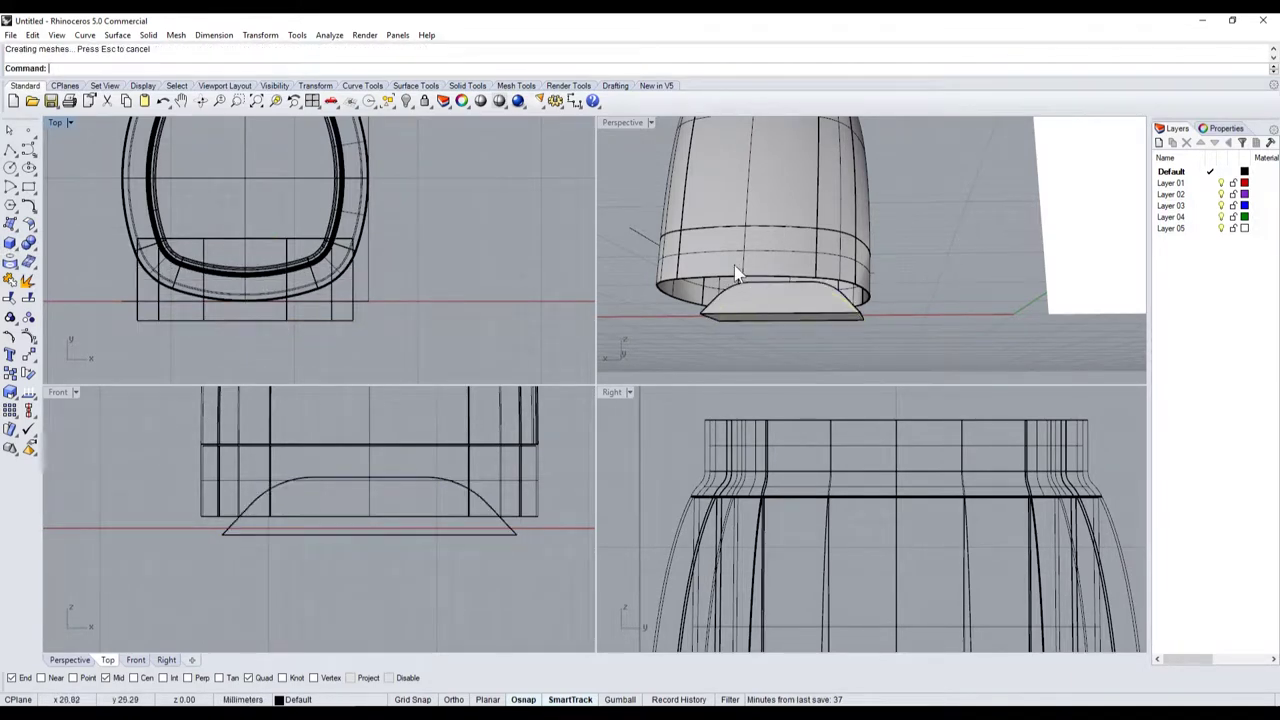
{"action": "mouse_move", "coordinate": [655, 277]}
{"action": "right_mouse_down"}
{"action": "mouse_move", "coordinate": [831, 272]}
{"action": "mouse_move", "coordinate": [893, 368]}
{"action": "right_mouse_up"}
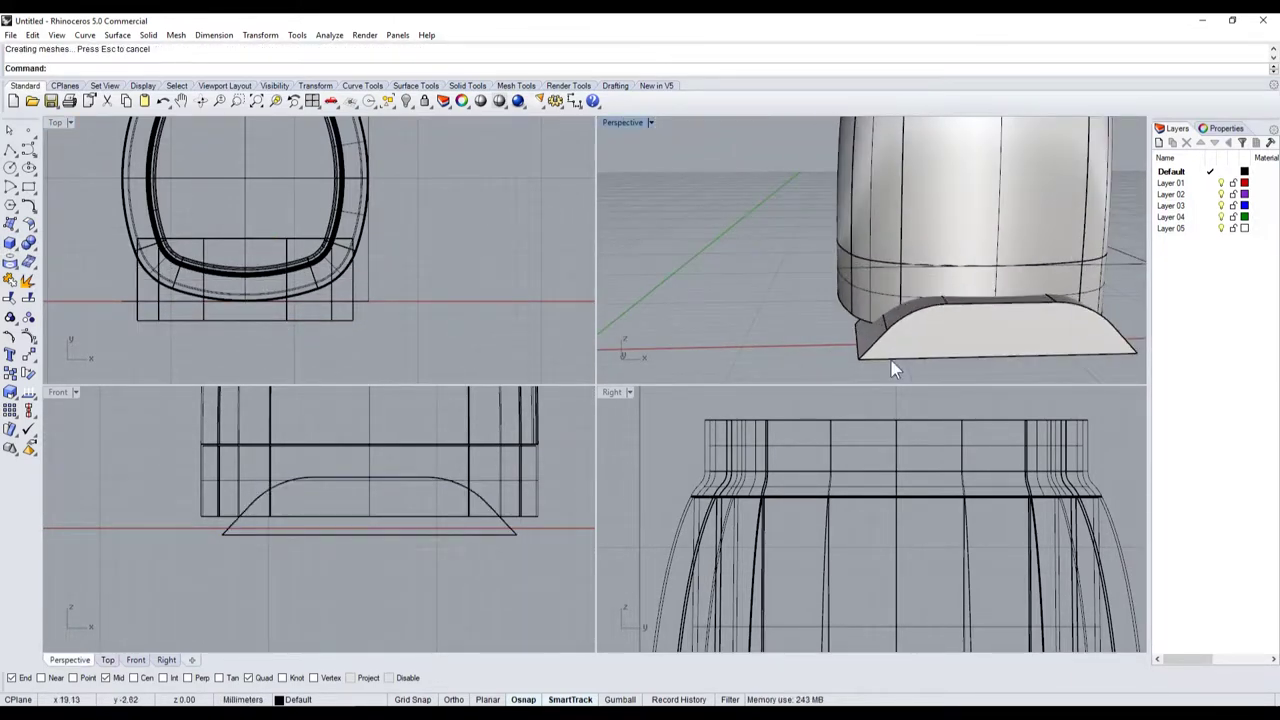
{"action": "left_click", "coordinate": [973, 320]}
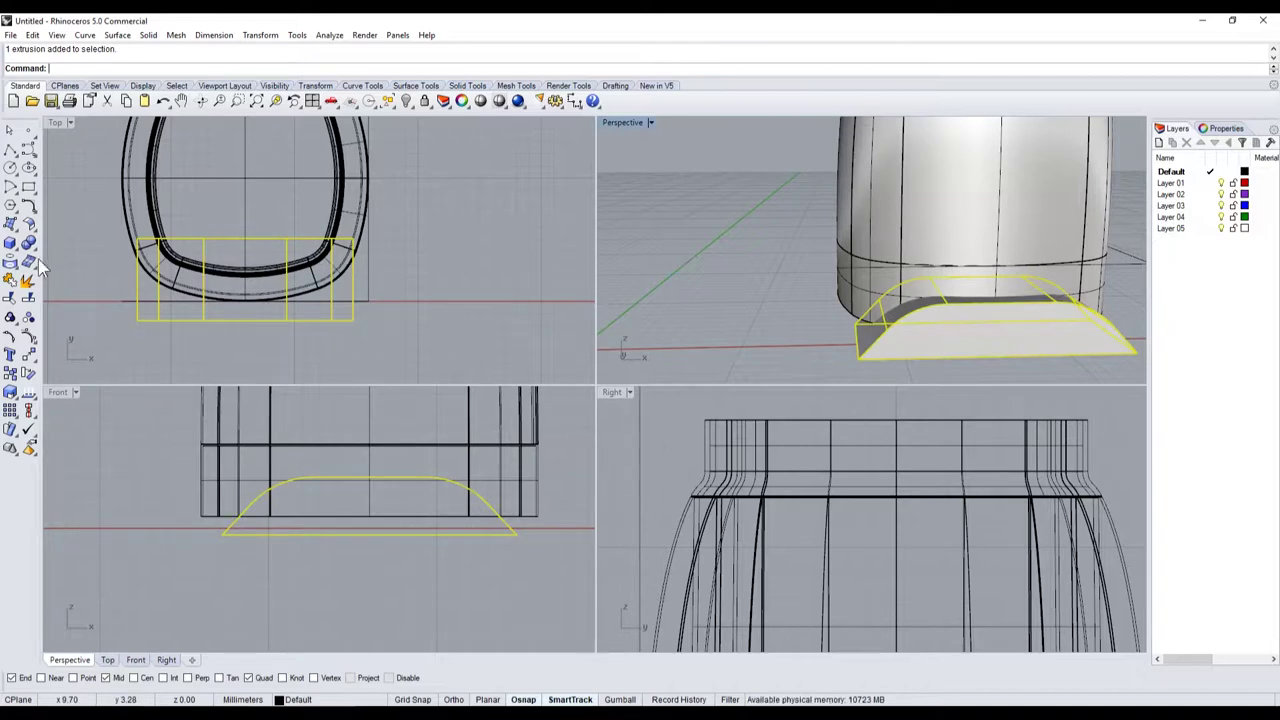
{"action": "left_click", "coordinate": [20, 422]}
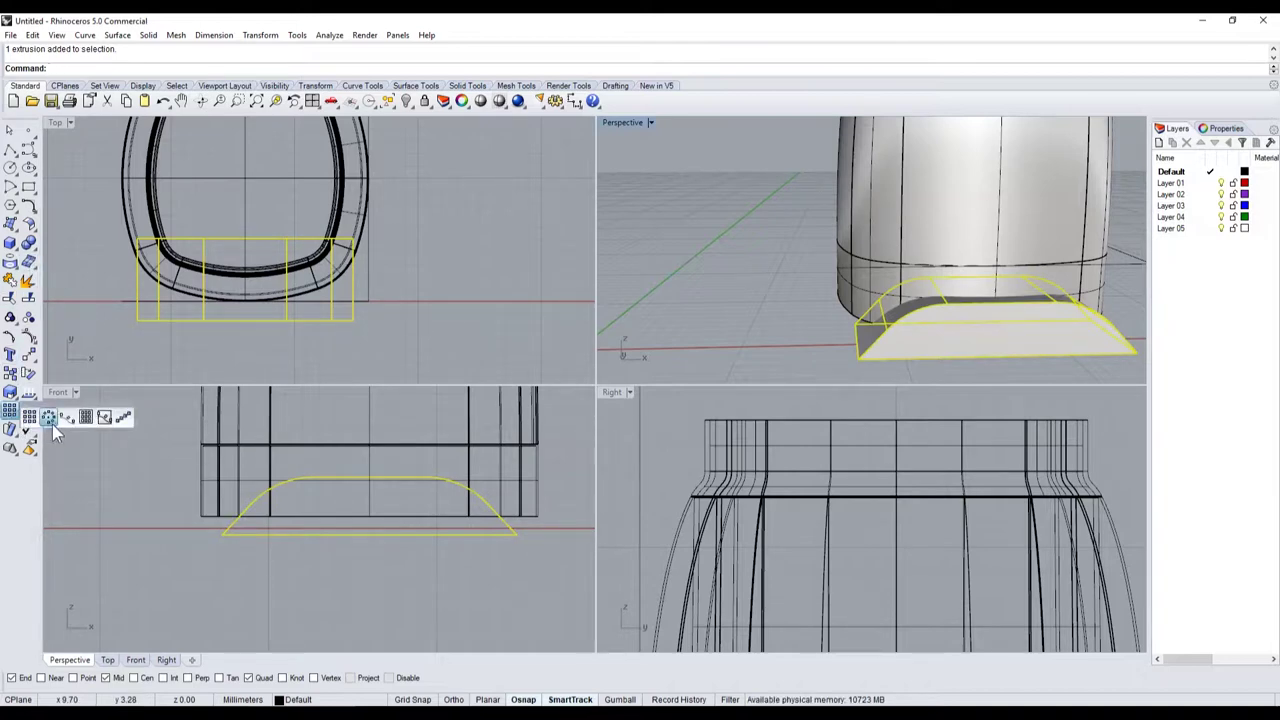
{"action": "left_click", "coordinate": [48, 416]}
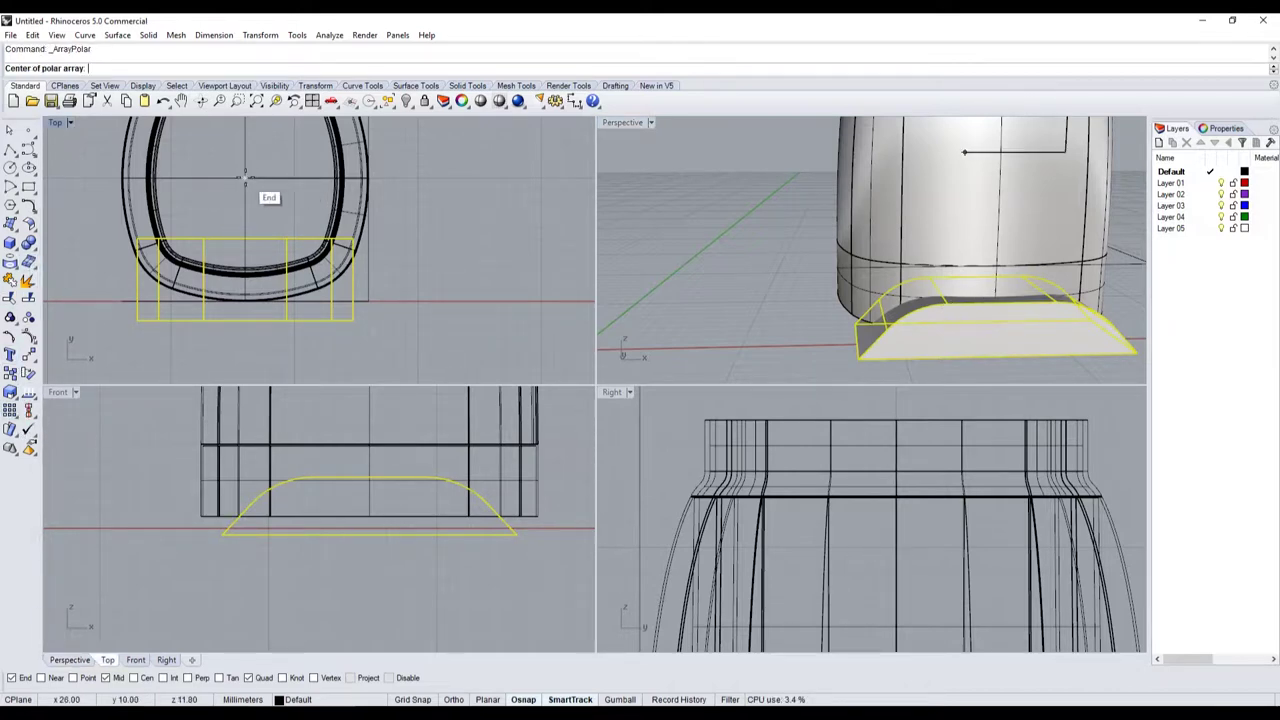
{"action": "left_click", "coordinate": [245, 178]}
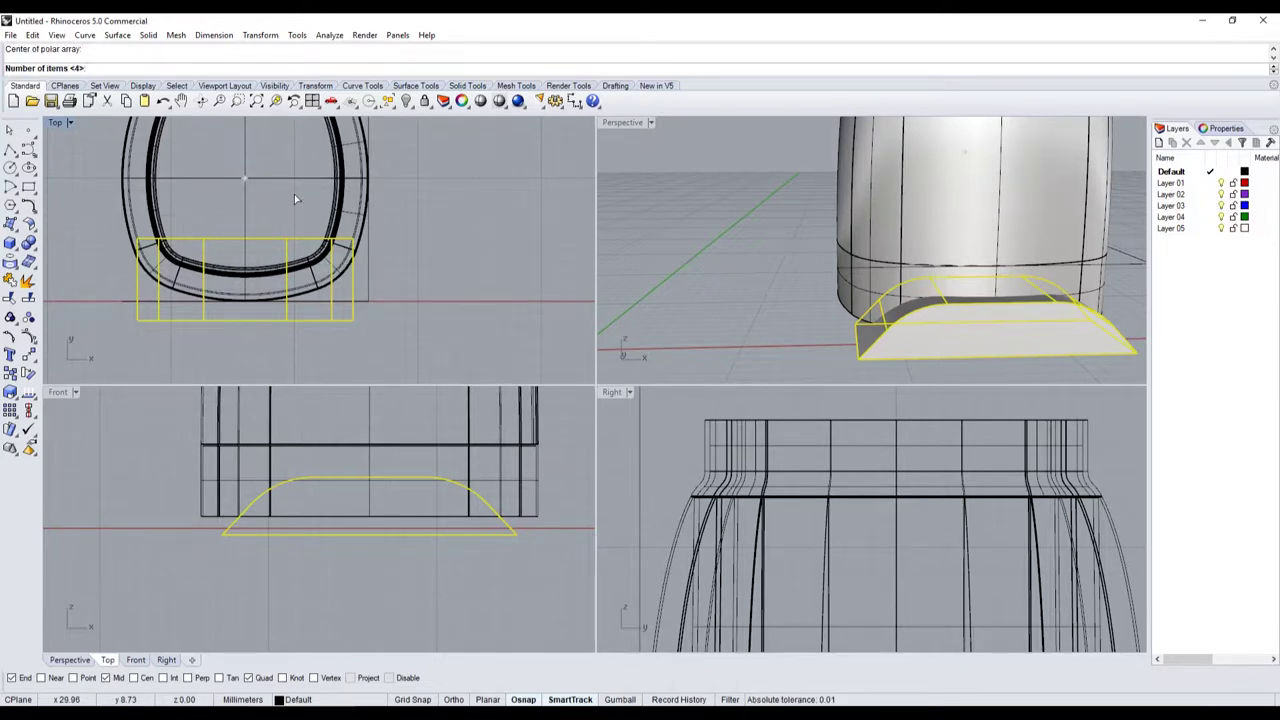
{"action": "key", "text": "Return"}
{"action": "key", "text": "Return"}
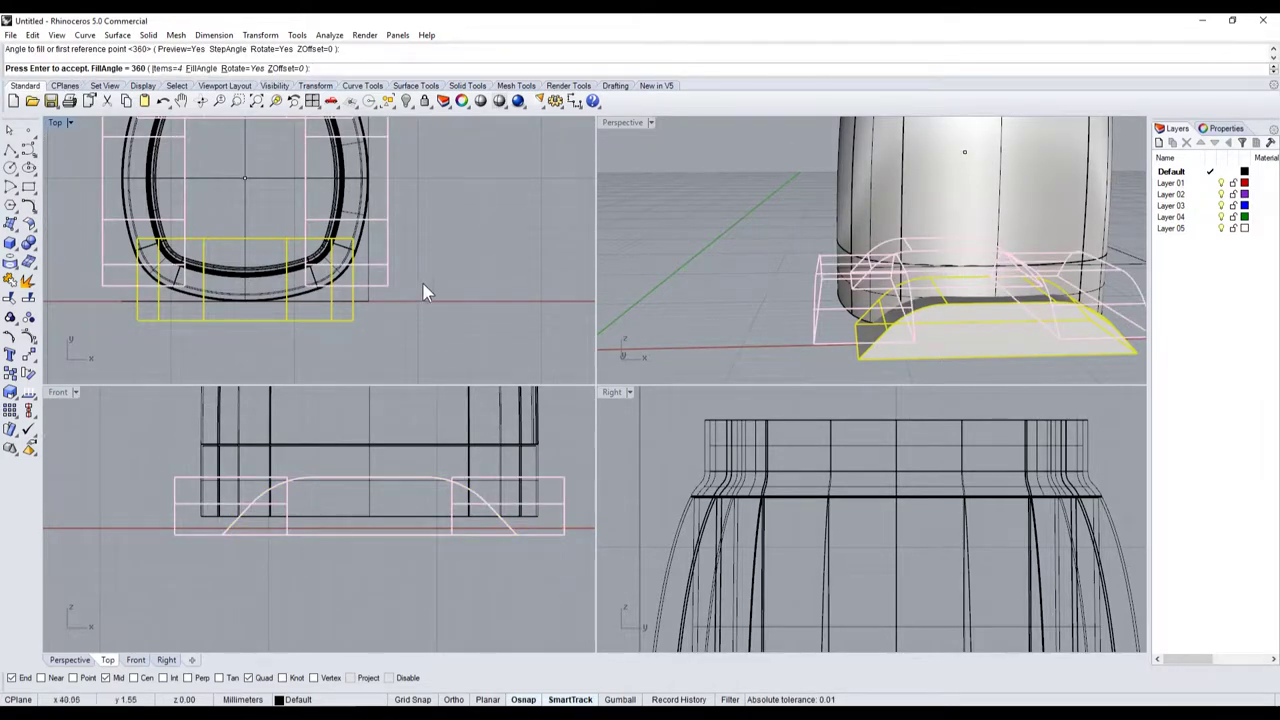
{"action": "key", "text": "Return"}
{"action": "left_click", "coordinate": [728, 247]}
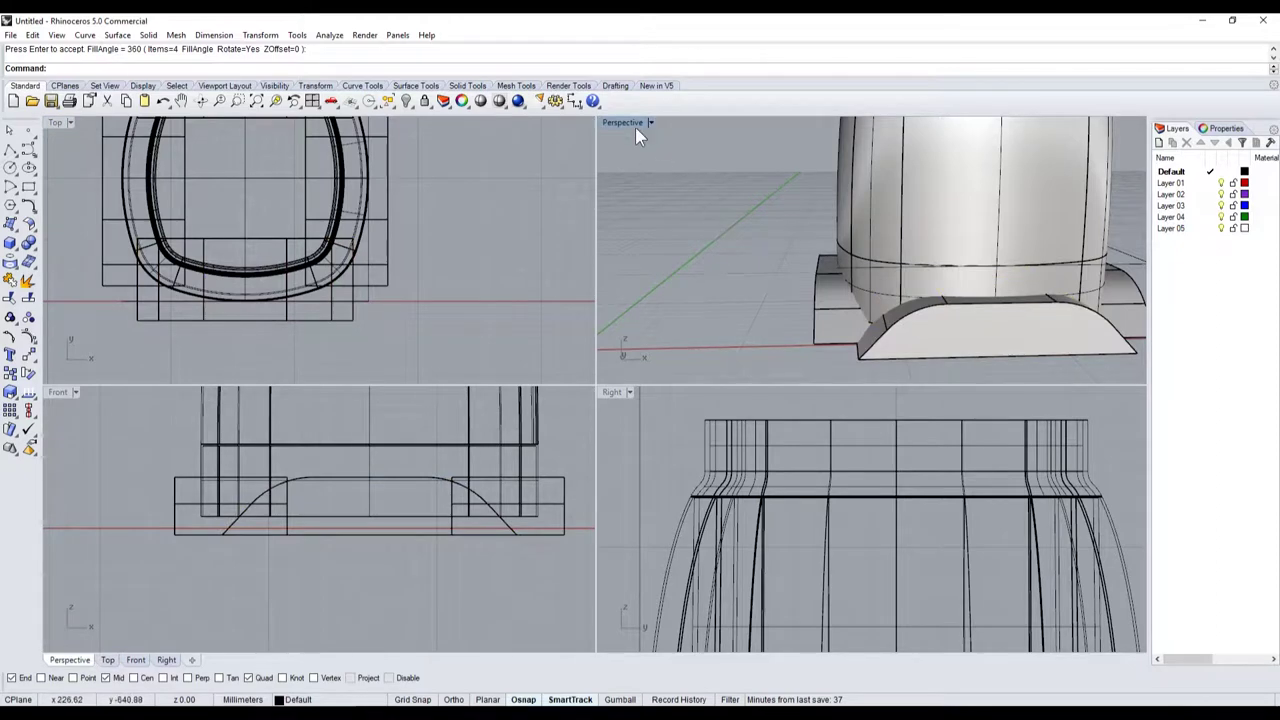
{"action": "right_click_drag", "start_coordinate": [640, 152], "coordinate": [906, 340]}
{"action": "scroll", "coordinate": [906, 340], "scroll_direction": "up", "scroll_amount": 3}
{"action": "scroll", "coordinate": [906, 345], "scroll_direction": "up", "scroll_amount": 3}
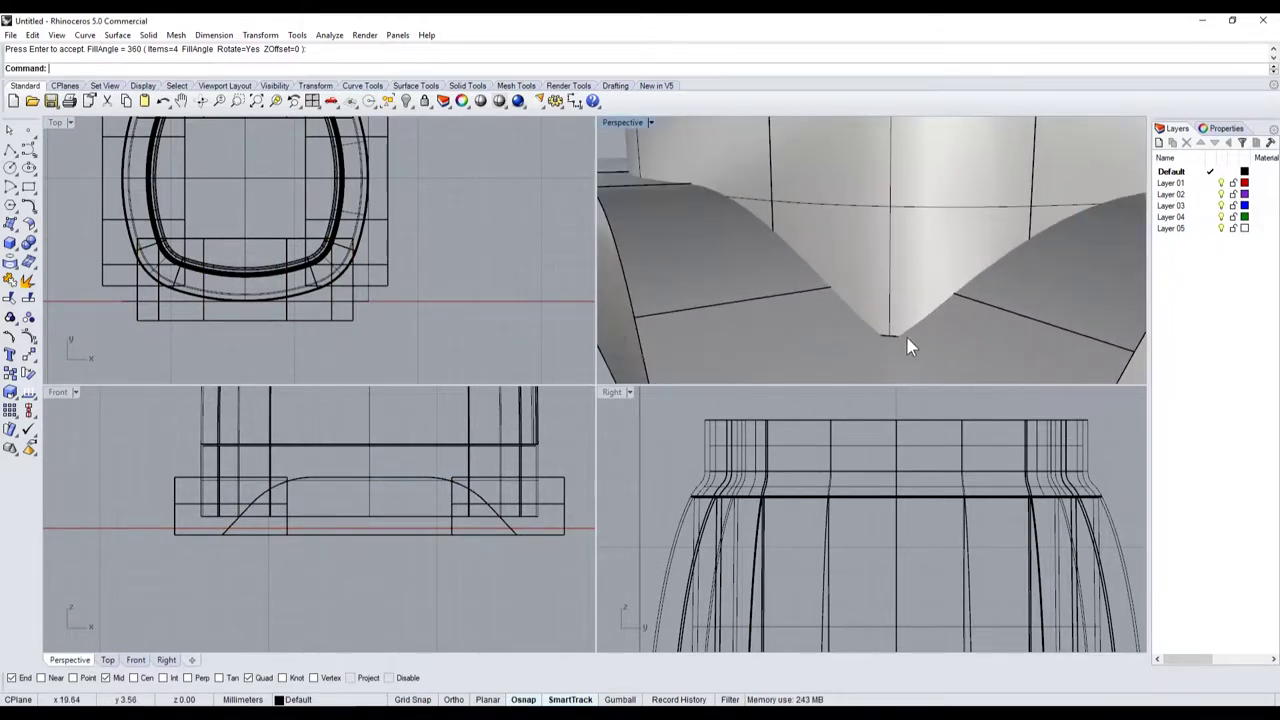
{"action": "scroll", "coordinate": [887, 335], "scroll_direction": "down", "scroll_amount": 5}
{"action": "key", "text": "ctrl+z"}
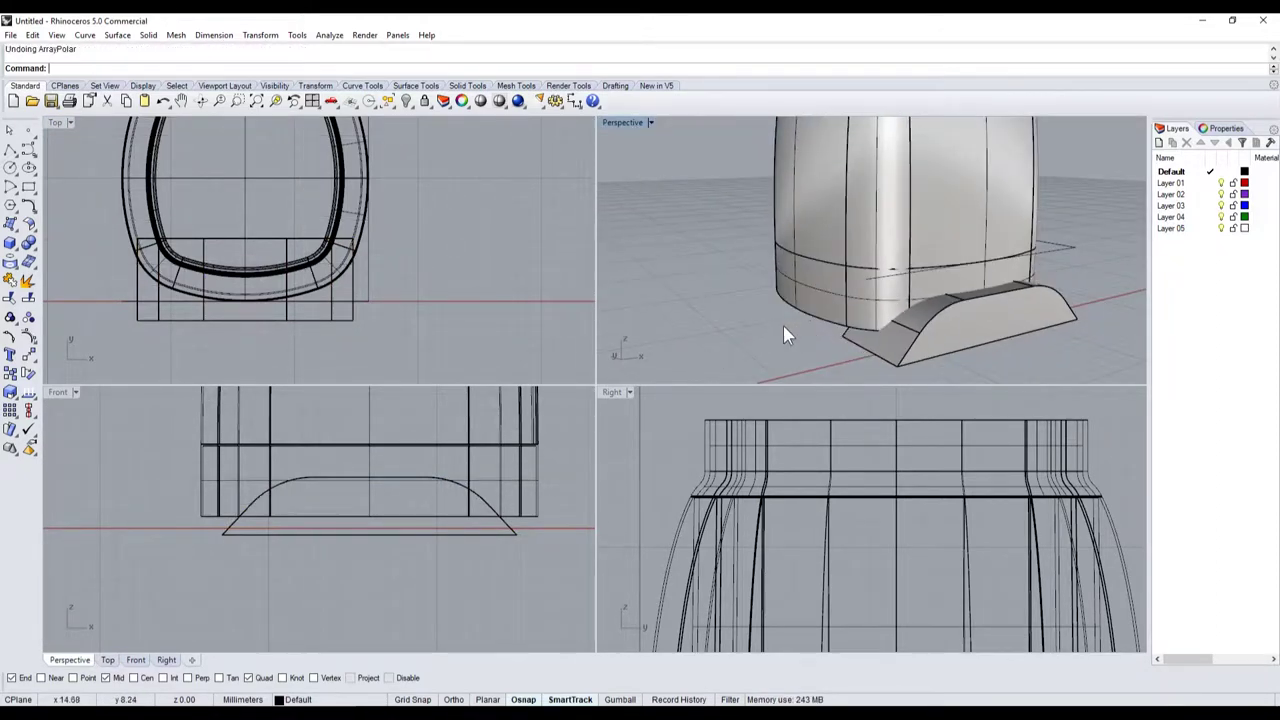
{"action": "key", "text": "ctrl+z"}
{"action": "left_click", "coordinate": [371, 530]}
- Select all the filleted profile's control points and Scale1D them from its centre to narrow it horizontally
{"action": "left_click", "coordinate": [371, 533]}
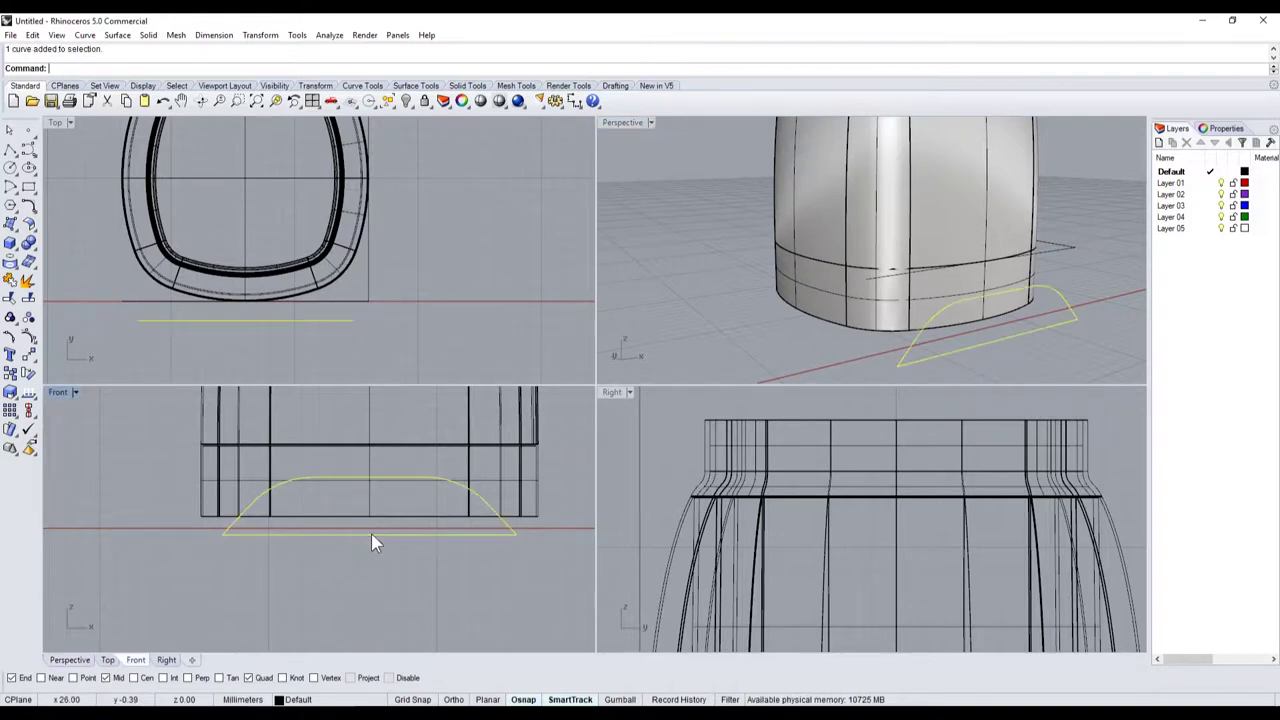
{"action": "key", "text": "F10"}
{"action": "scroll", "coordinate": [217, 491], "scroll_direction": "up", "scroll_amount": 2}
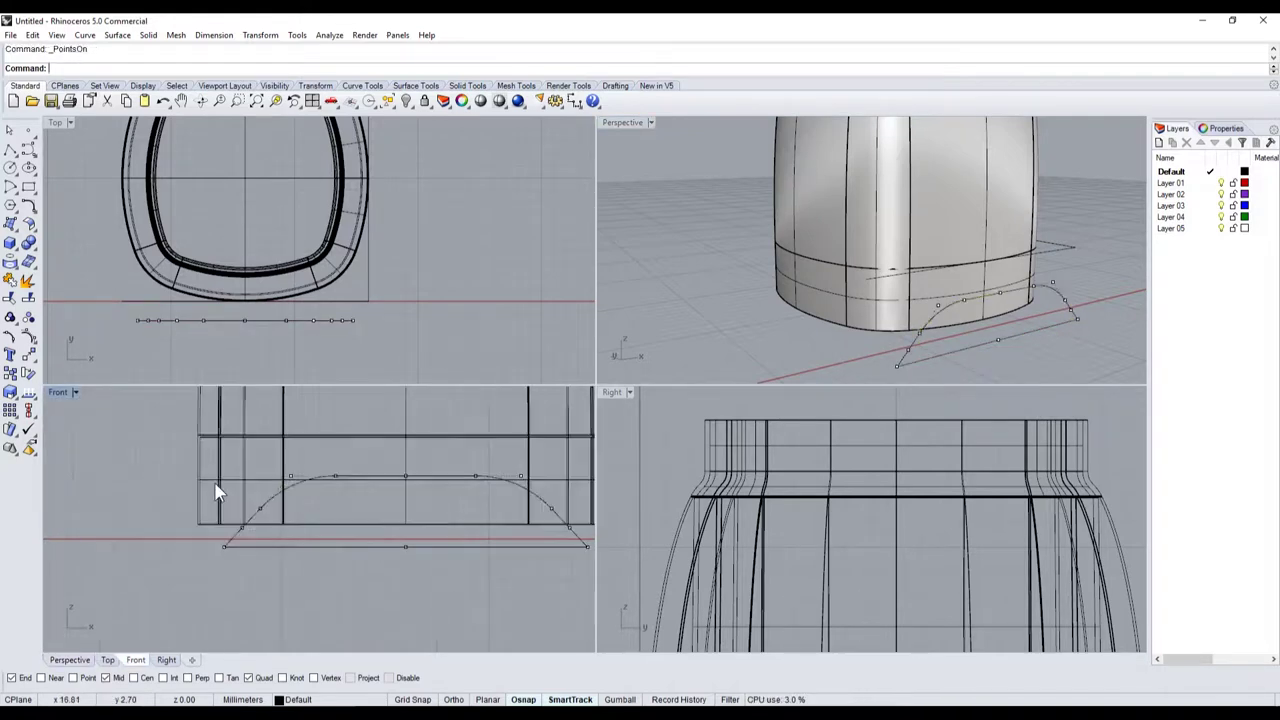
{"action": "left_click_drag", "start_coordinate": [91, 445], "coordinate": [341, 612]}
{"action": "right_click_drag", "start_coordinate": [394, 540], "coordinate": [294, 551]}
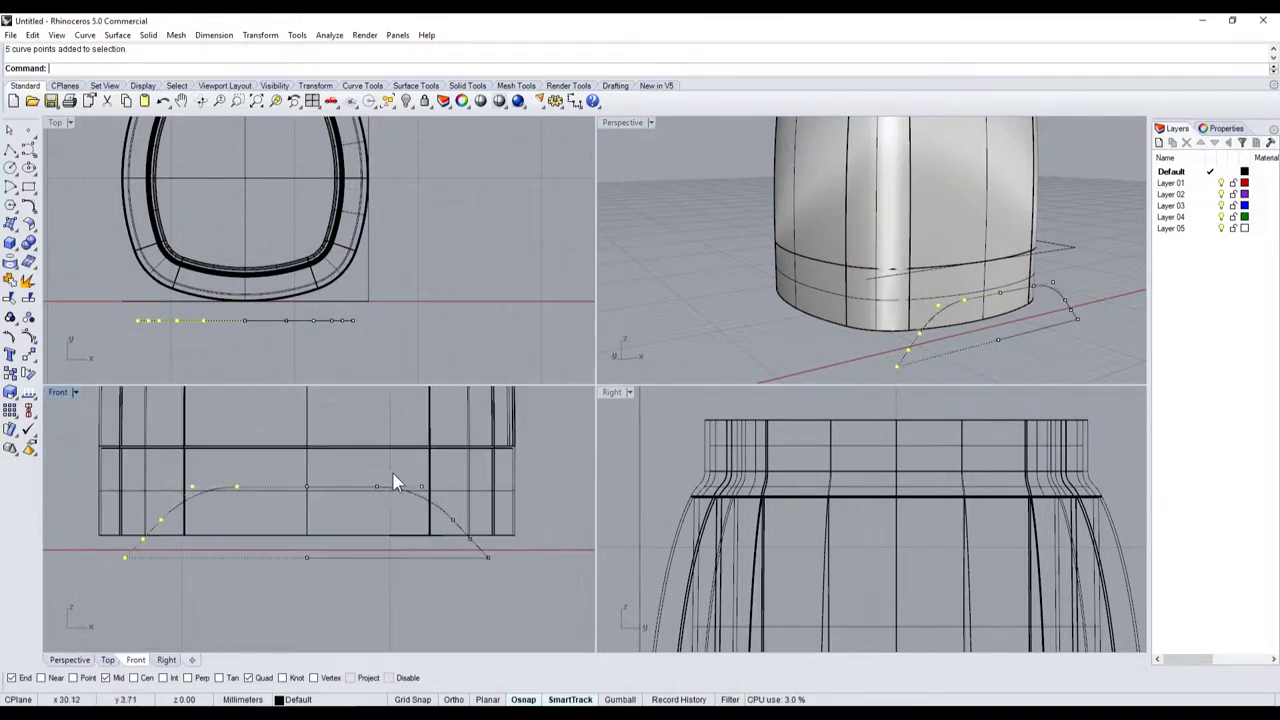
{"action": "left_click_drag", "start_coordinate": [366, 462], "coordinate": [520, 612], "text": "shift"}
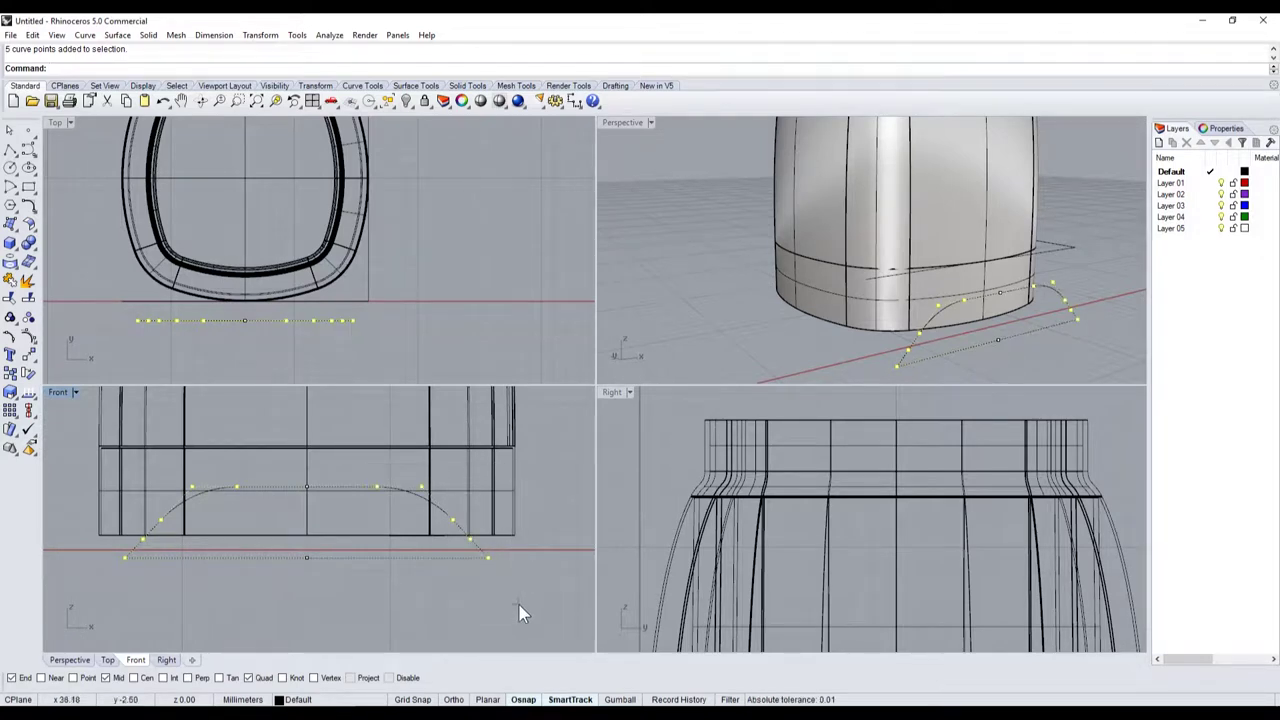
{"action": "left_click", "coordinate": [12, 394]}
{"action": "left_click", "coordinate": [66, 400]}
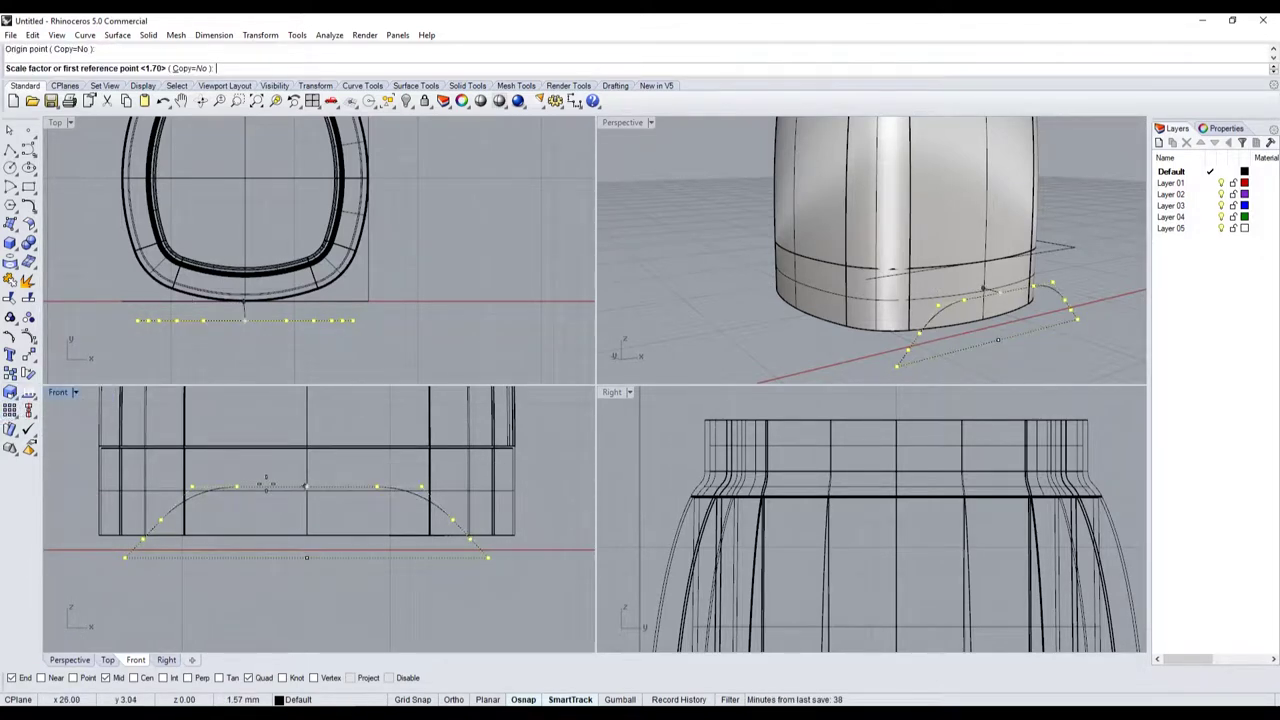
{"action": "left_click", "coordinate": [56, 485]}
{"action": "left_click", "coordinate": [230, 508]}
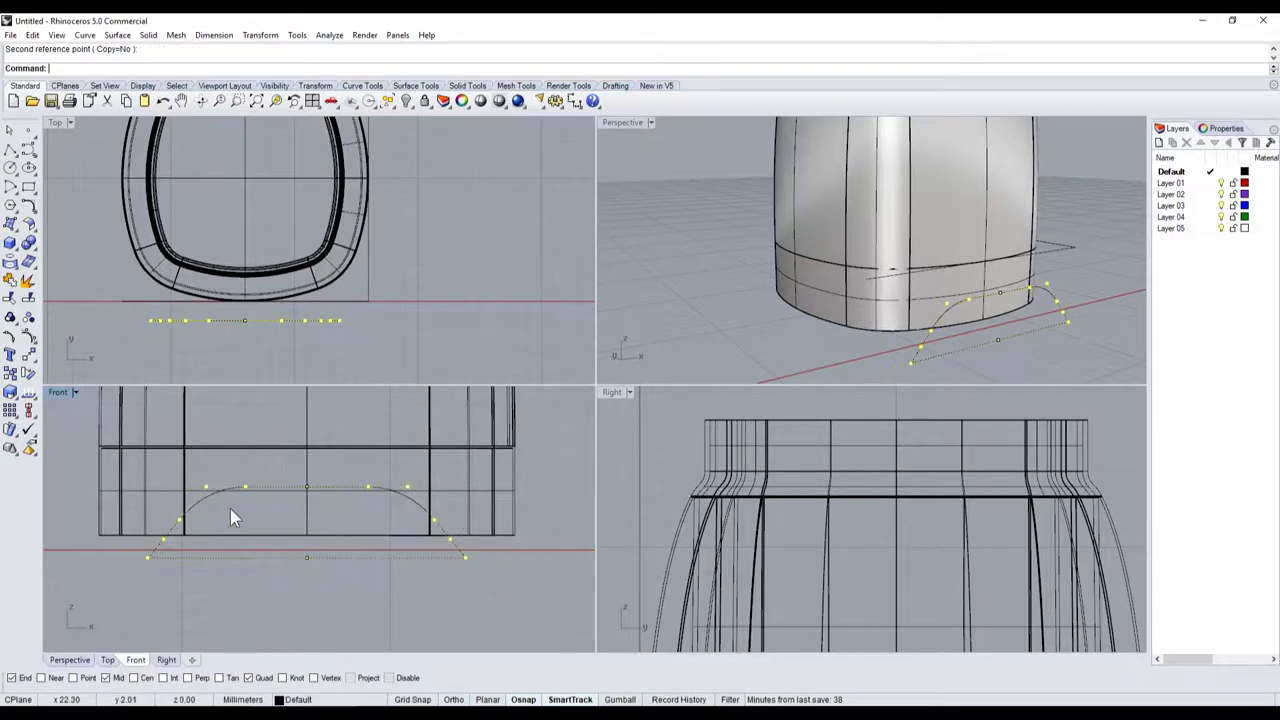
{"action": "key", "text": "Escape"}
{"action": "left_click", "coordinate": [265, 489]}
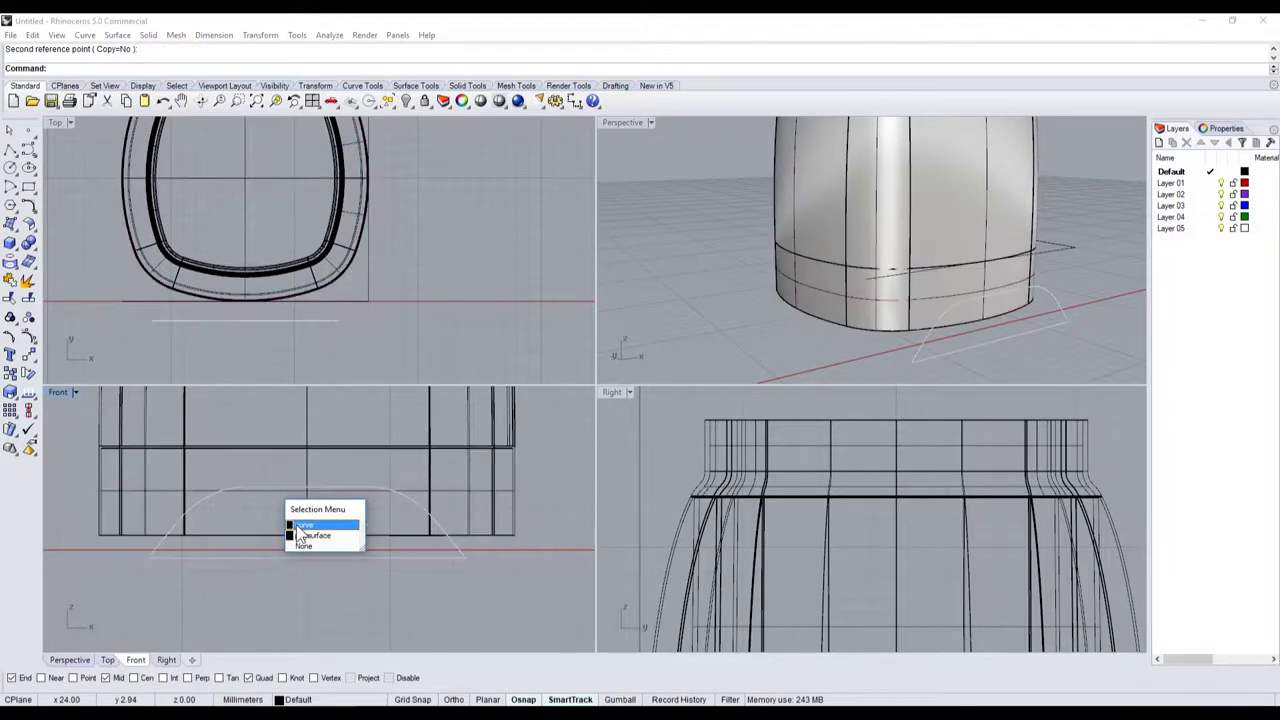
- Extrude the narrowed profile curve into a solid foot piece
{"action": "left_click", "coordinate": [300, 526]}
{"action": "left_click", "coordinate": [15, 254]}
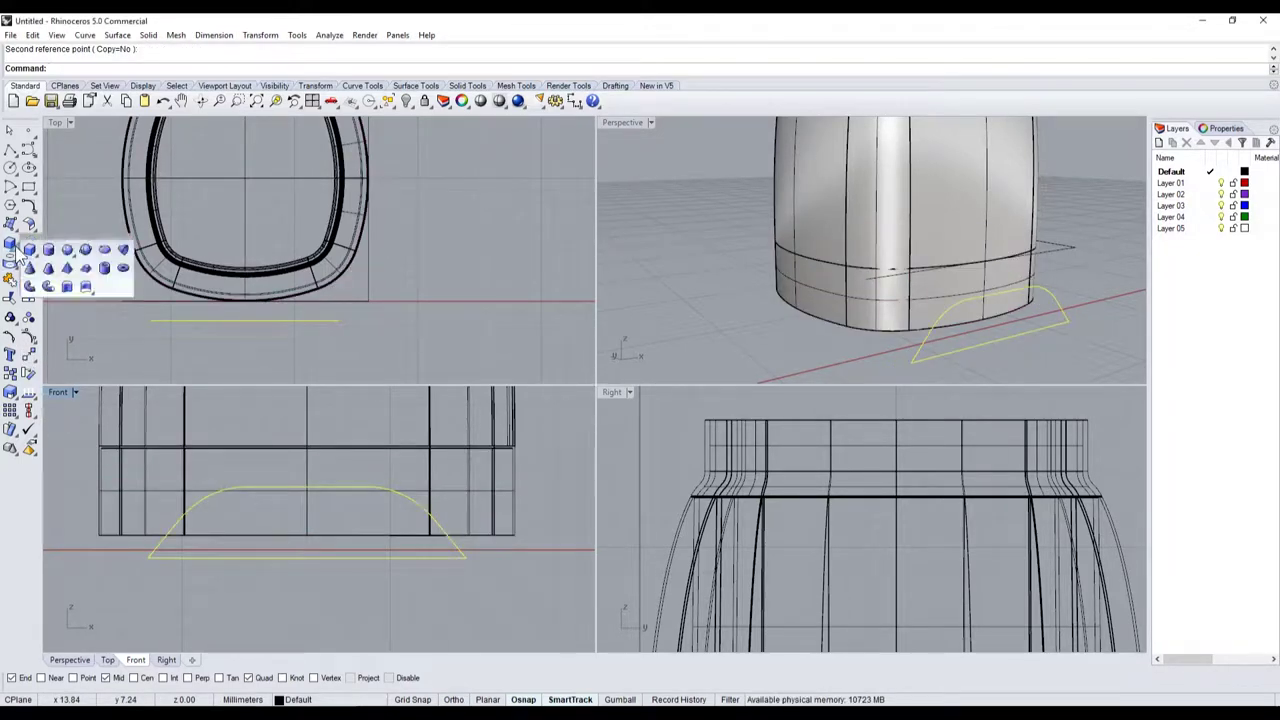
{"action": "left_click", "coordinate": [62, 288]}
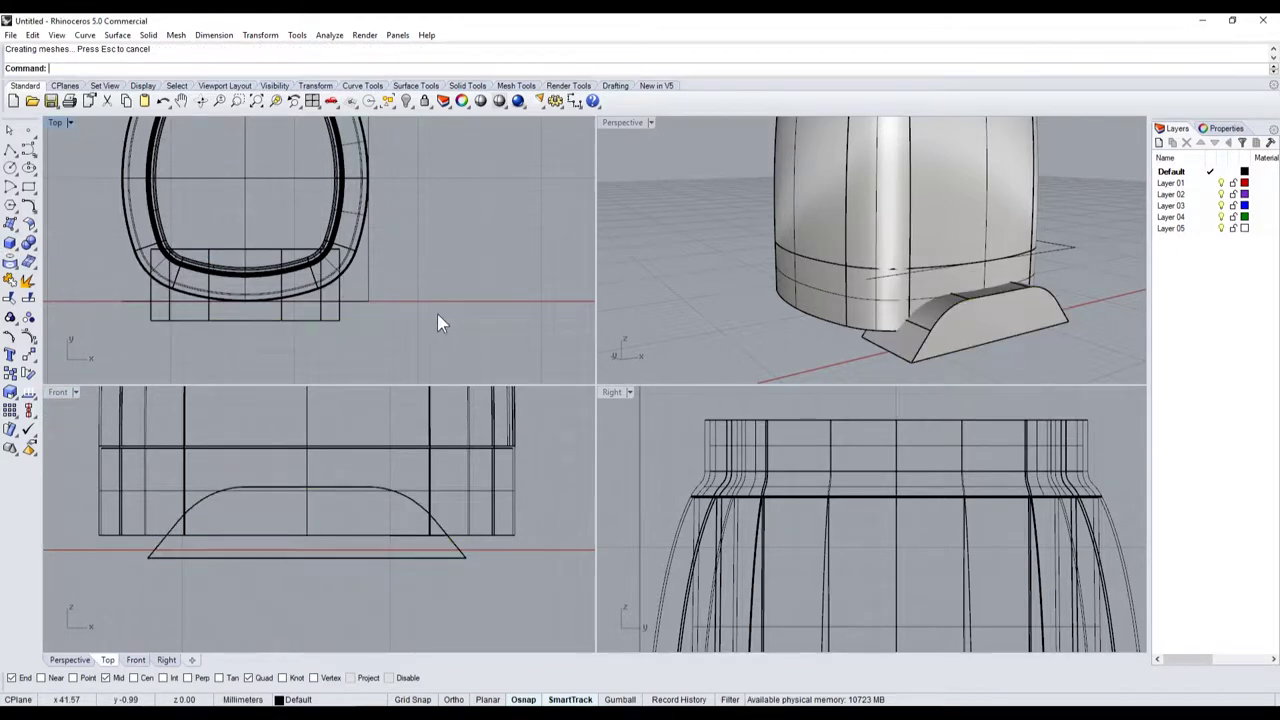
- Circular-array the foot piece into four copies over 360° around the body's centre
{"action": "left_click", "coordinate": [922, 337]}
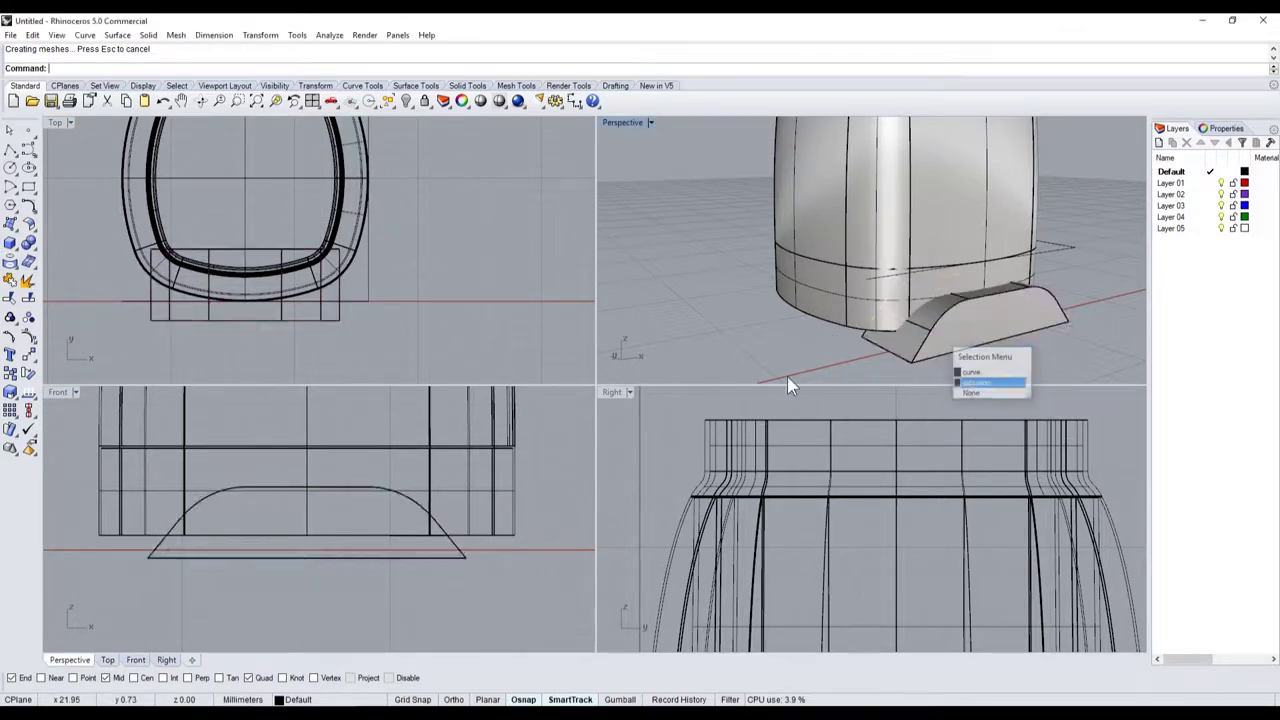
{"action": "left_click", "coordinate": [970, 382]}
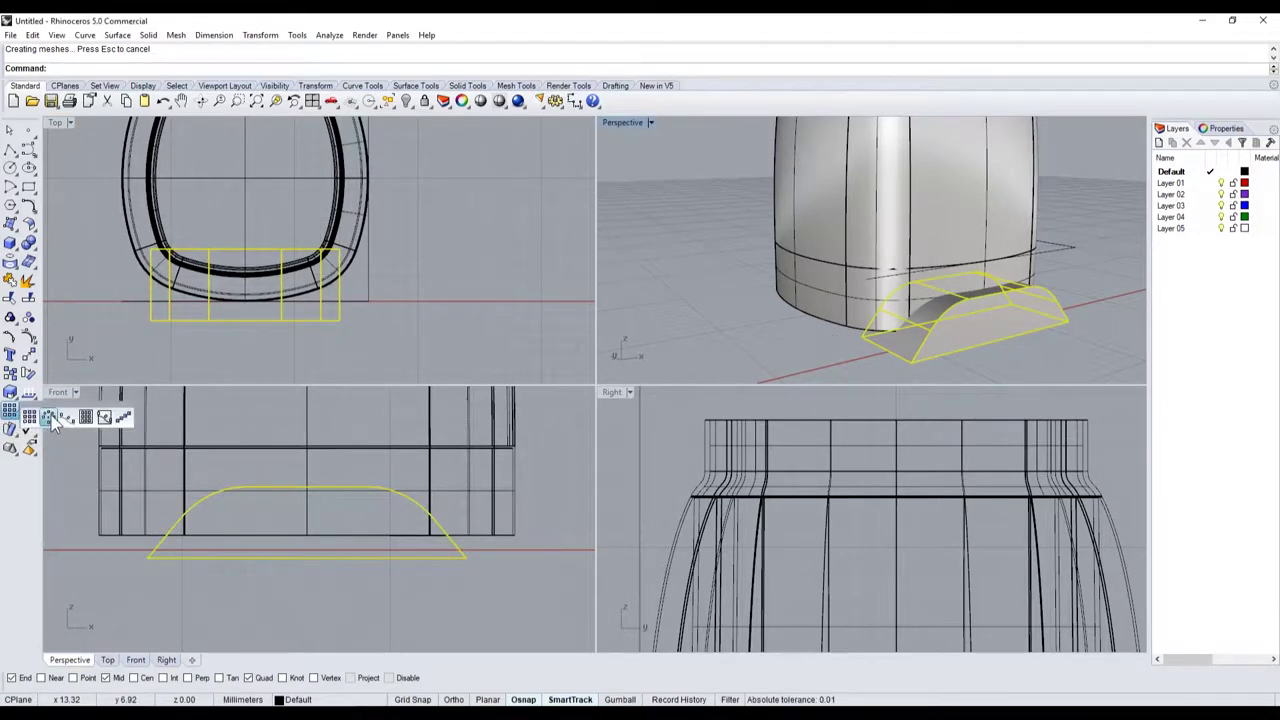
{"action": "left_click", "coordinate": [10, 423]}
{"action": "left_click", "coordinate": [245, 178]}
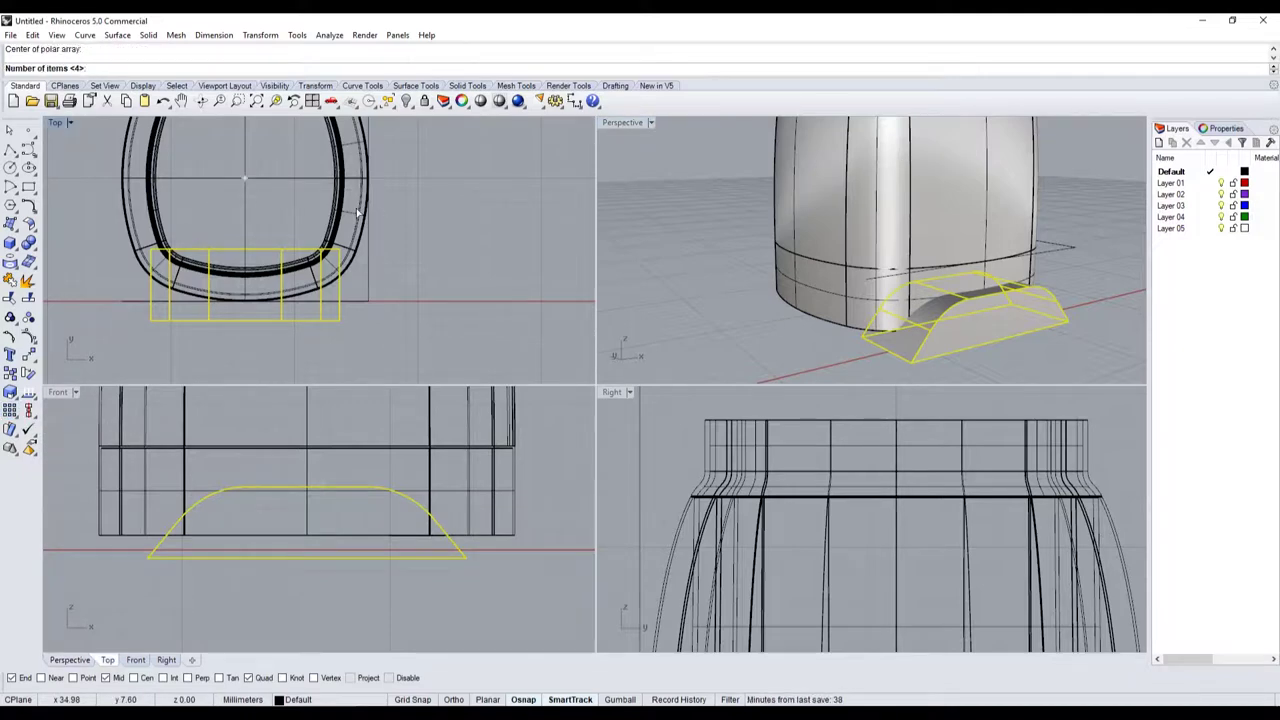
{"action": "key", "text": "Return"}
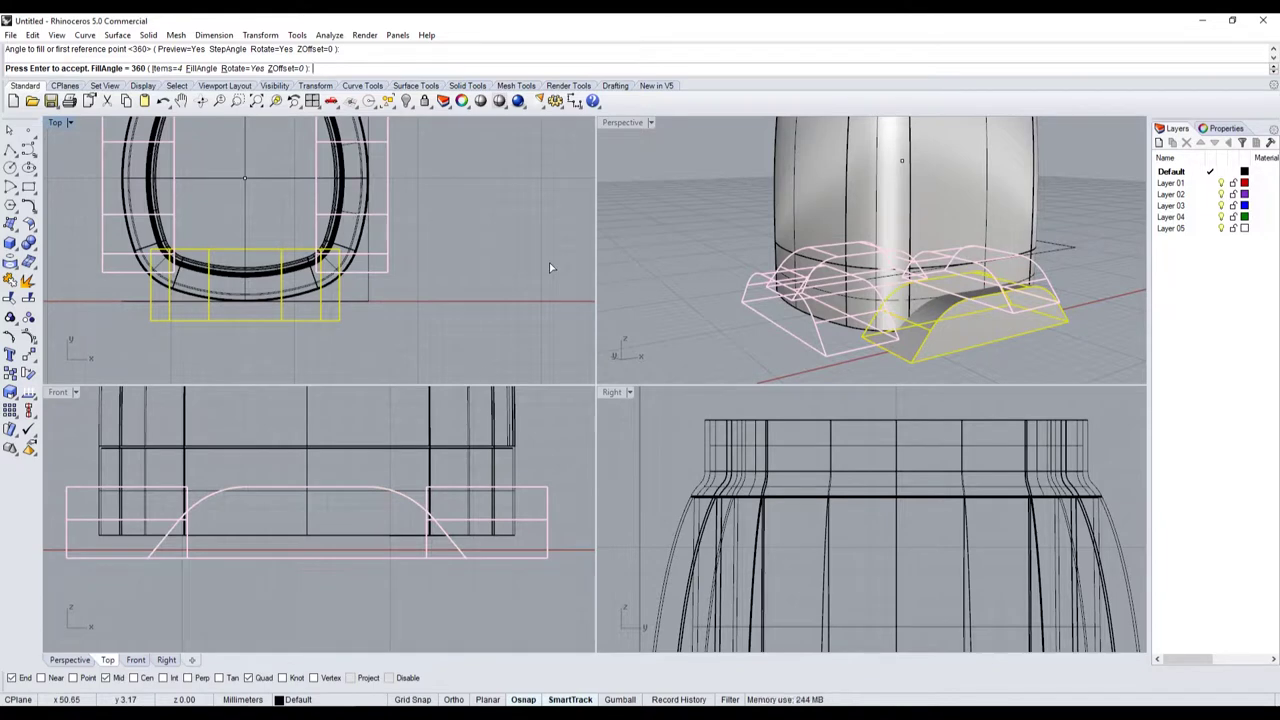
{"action": "key", "text": "Return"}
{"action": "scroll", "coordinate": [880, 340], "scroll_direction": "up", "scroll_amount": 2}
{"action": "scroll", "coordinate": [877, 320], "scroll_direction": "up", "scroll_amount": 2}
{"action": "scroll", "coordinate": [877, 324], "scroll_direction": "down", "scroll_amount": 3}
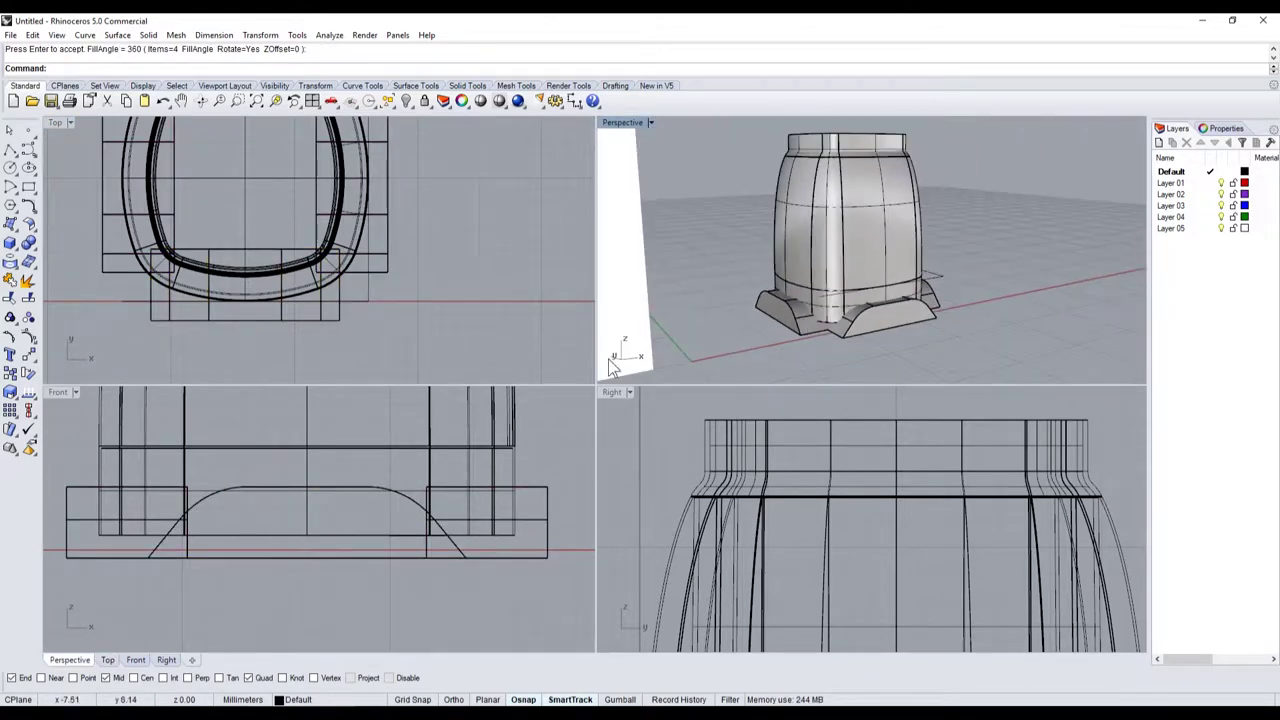
{"action": "scroll", "coordinate": [310, 494], "scroll_direction": "down", "scroll_amount": 5}
{"action": "scroll", "coordinate": [308, 494], "scroll_direction": "up", "scroll_amount": 3}
{"action": "scroll", "coordinate": [305, 528], "scroll_direction": "up", "scroll_amount": 2}
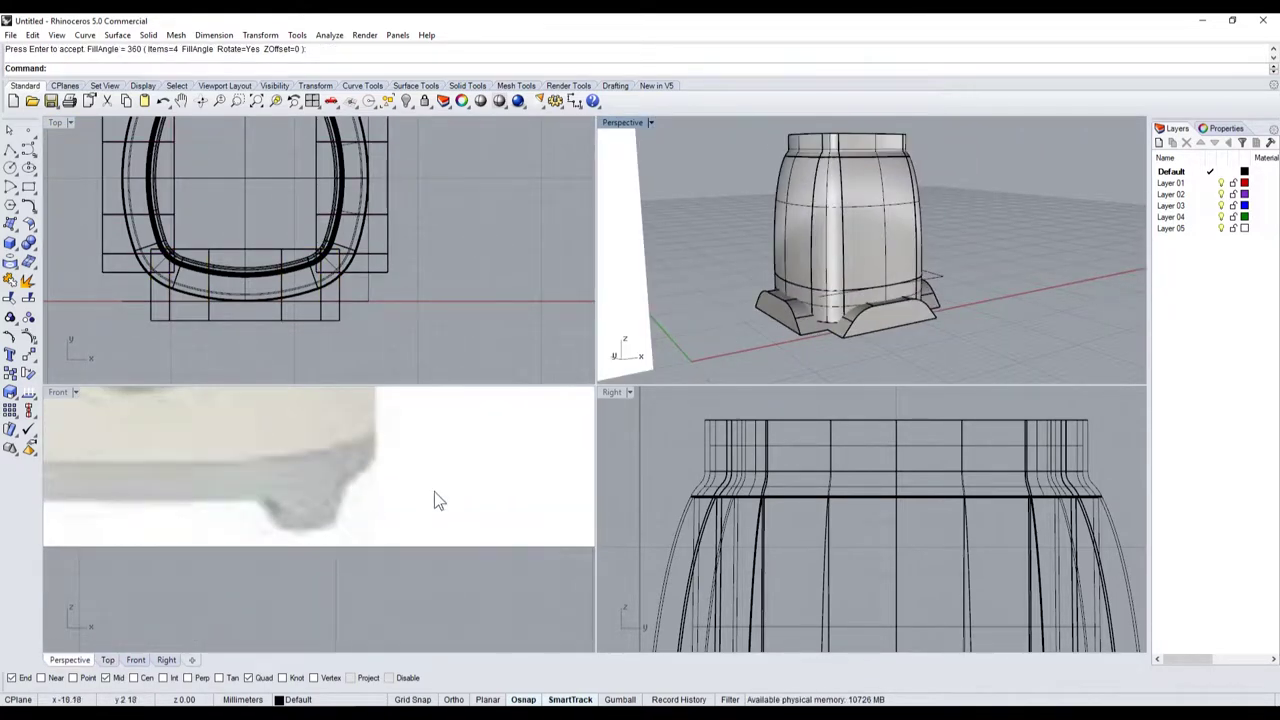
- In a maximized Perspective view, Boolean-difference the base pieces from the body's lower ring
{"action": "double_click", "coordinate": [631, 122]}
{"action": "left_click", "coordinate": [594, 345]}
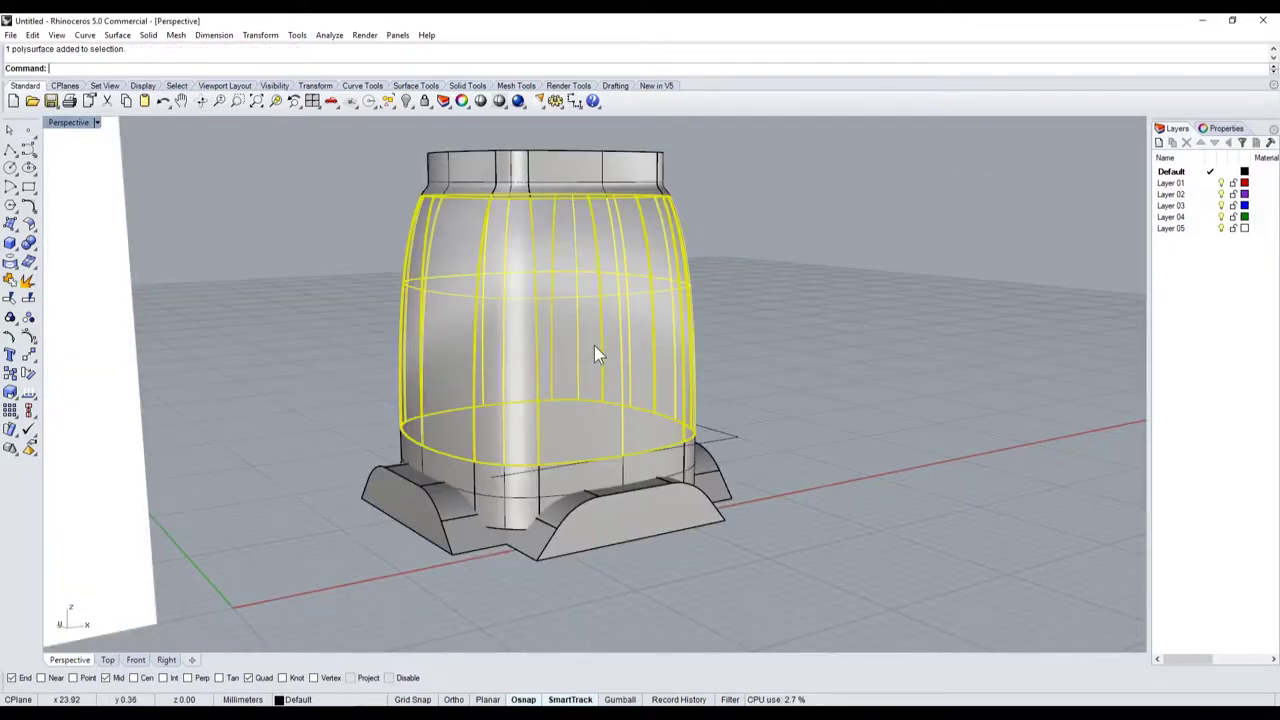
{"action": "left_click", "coordinate": [514, 493]}
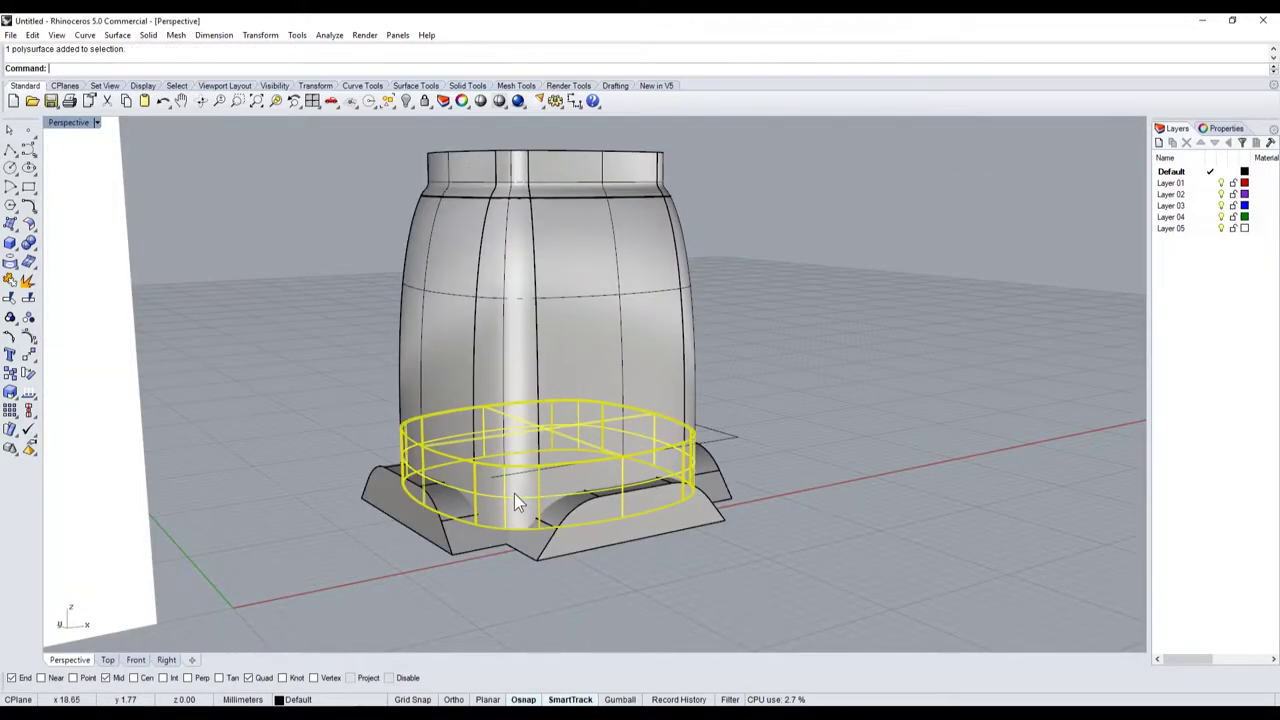
{"action": "left_click", "coordinate": [38, 258]}
{"action": "left_click", "coordinate": [64, 249]}
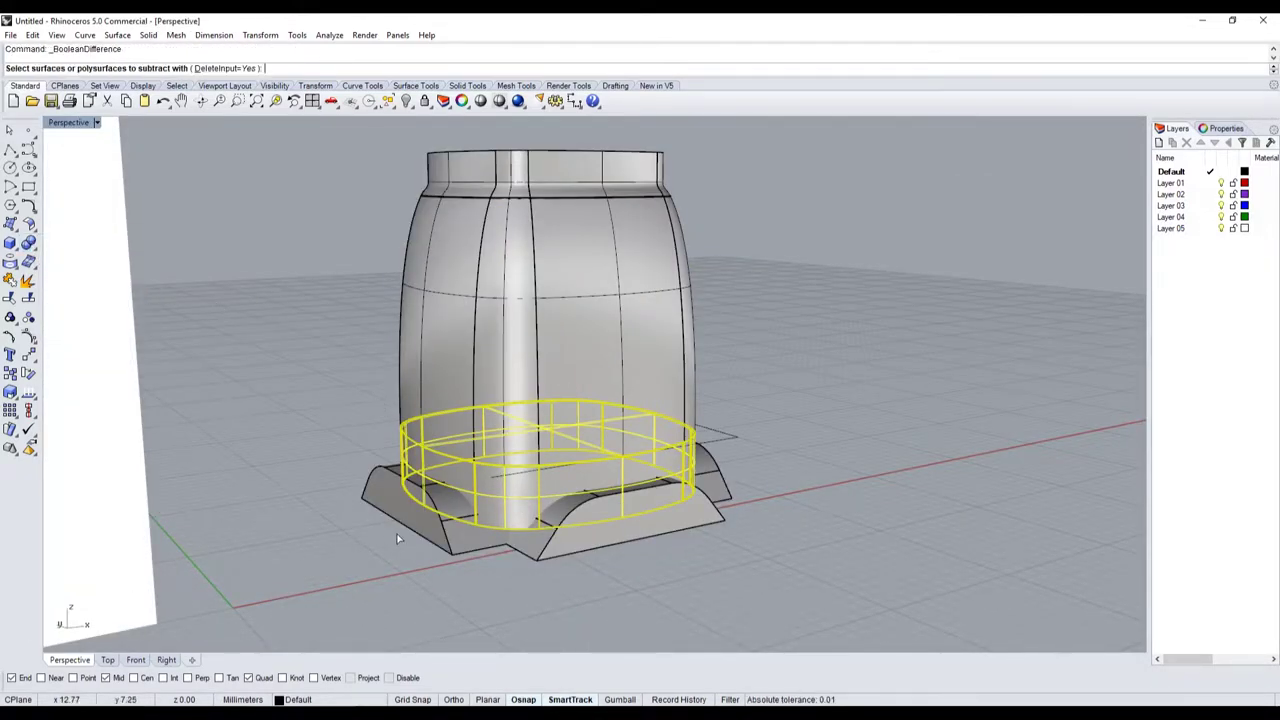
{"action": "left_click", "coordinate": [406, 519]}
{"action": "left_click", "coordinate": [729, 497]}
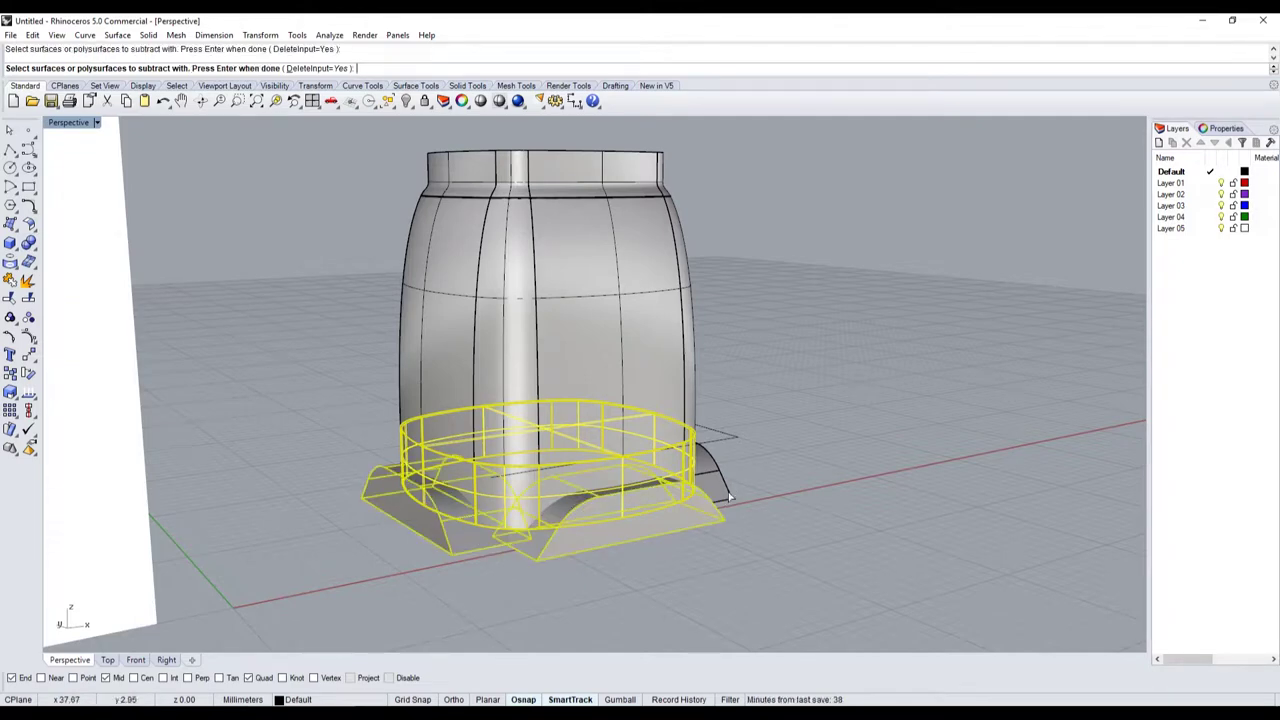
{"action": "right_click_drag", "start_coordinate": [729, 490], "coordinate": [895, 521]}
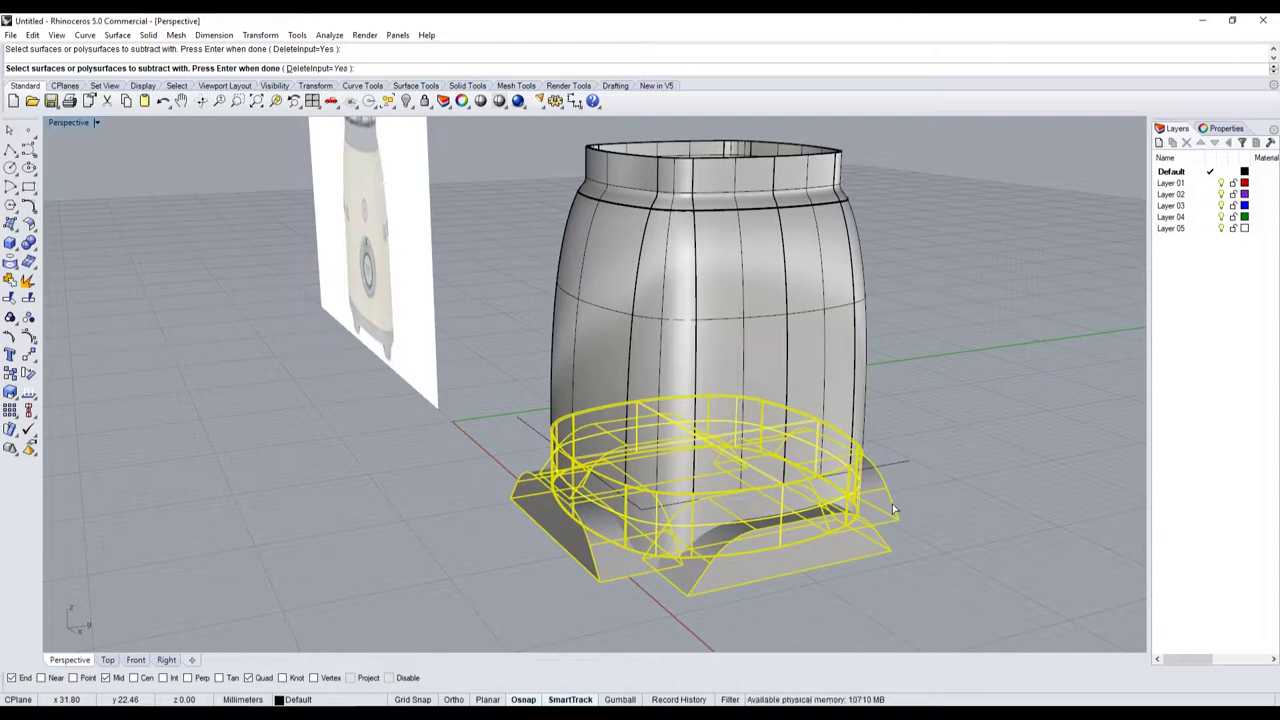
{"action": "key", "text": "Return"}
{"action": "mouse_move", "coordinate": [892, 504]}
{"action": "right_mouse_down"}
{"action": "mouse_move", "coordinate": [913, 483]}
{"action": "mouse_move", "coordinate": [869, 466]}
{"action": "right_mouse_up"}
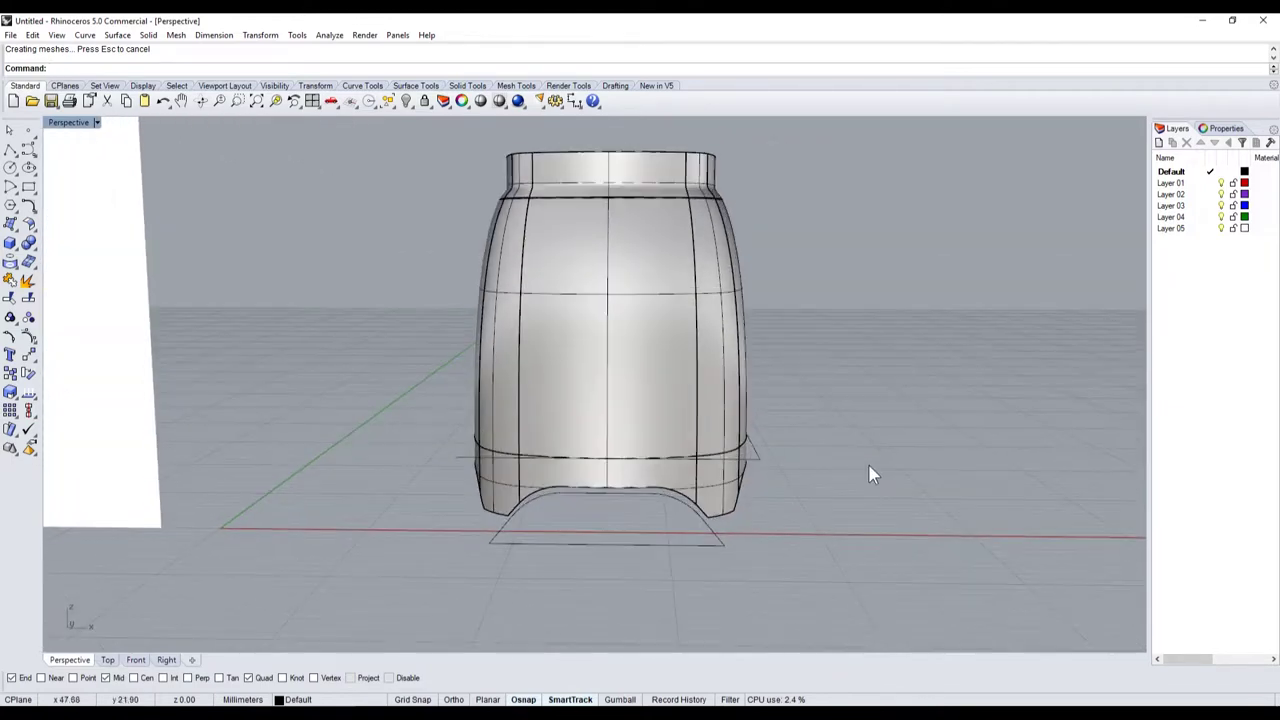
- Orbit and zoom between the notched body and the reference photo, then restore the four-viewport layout
{"action": "scroll", "coordinate": [869, 466], "scroll_direction": "down", "scroll_amount": 3}
{"action": "scroll", "coordinate": [392, 425], "scroll_direction": "up", "scroll_amount": 5}
{"action": "scroll", "coordinate": [392, 425], "scroll_direction": "down", "scroll_amount": 3}
{"action": "scroll", "coordinate": [370, 409], "scroll_direction": "up", "scroll_amount": 3}
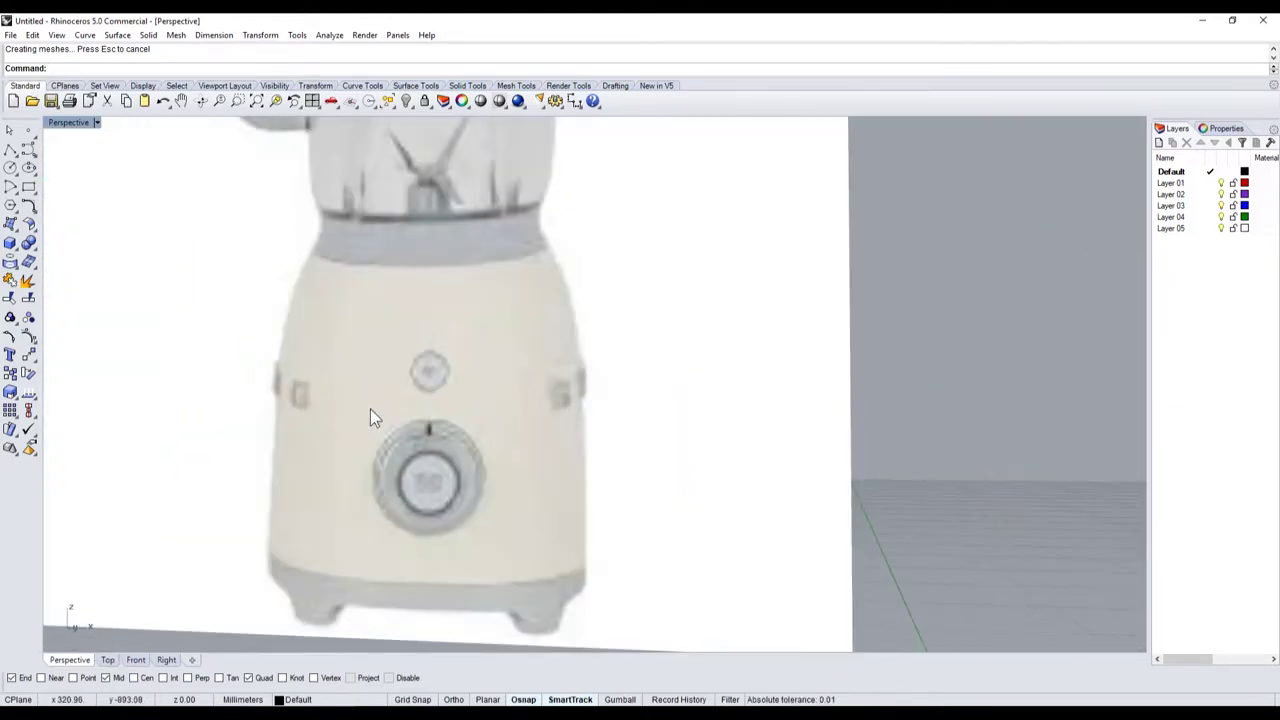
{"action": "scroll", "coordinate": [303, 403], "scroll_direction": "down", "scroll_amount": 2}
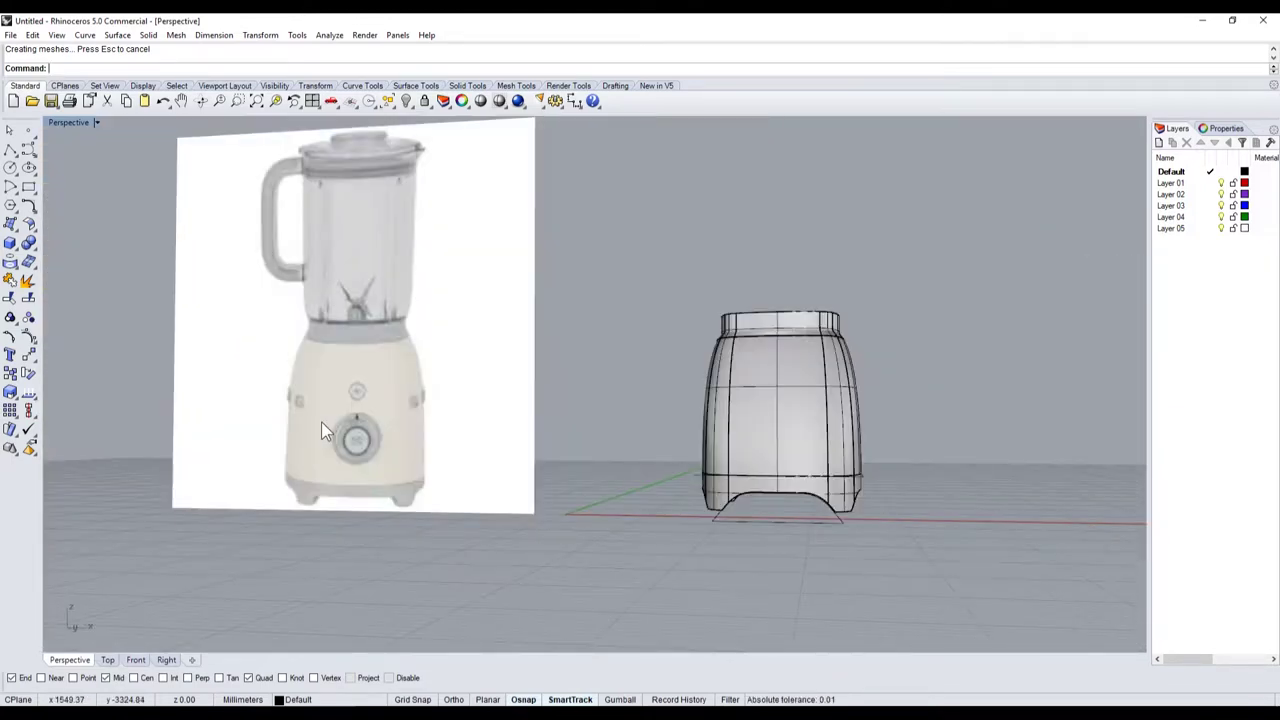
{"action": "right_click_drag", "start_coordinate": [333, 423], "coordinate": [722, 365]}
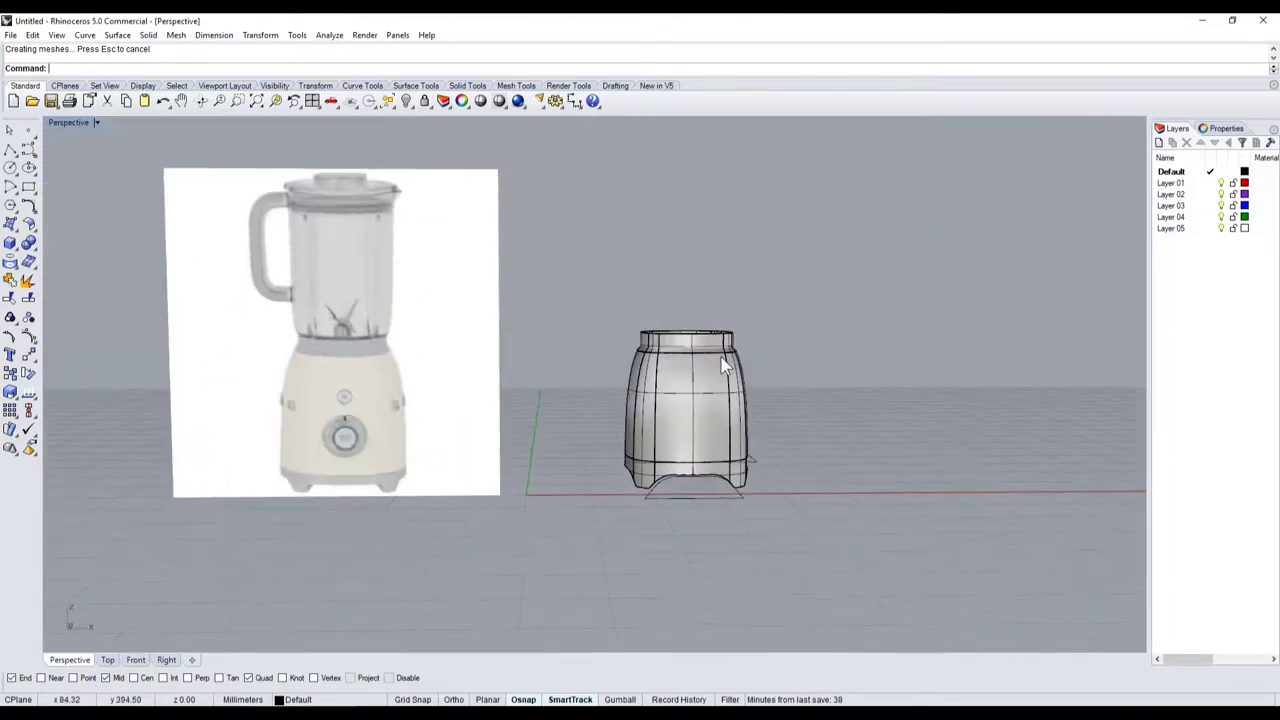
{"action": "scroll", "coordinate": [722, 365], "scroll_direction": "up", "scroll_amount": 3}
{"action": "scroll", "coordinate": [665, 351], "scroll_direction": "down", "scroll_amount": 2}
{"action": "scroll", "coordinate": [635, 385], "scroll_direction": "down", "scroll_amount": 2}
{"action": "scroll", "coordinate": [426, 443], "scroll_direction": "up", "scroll_amount": 5}
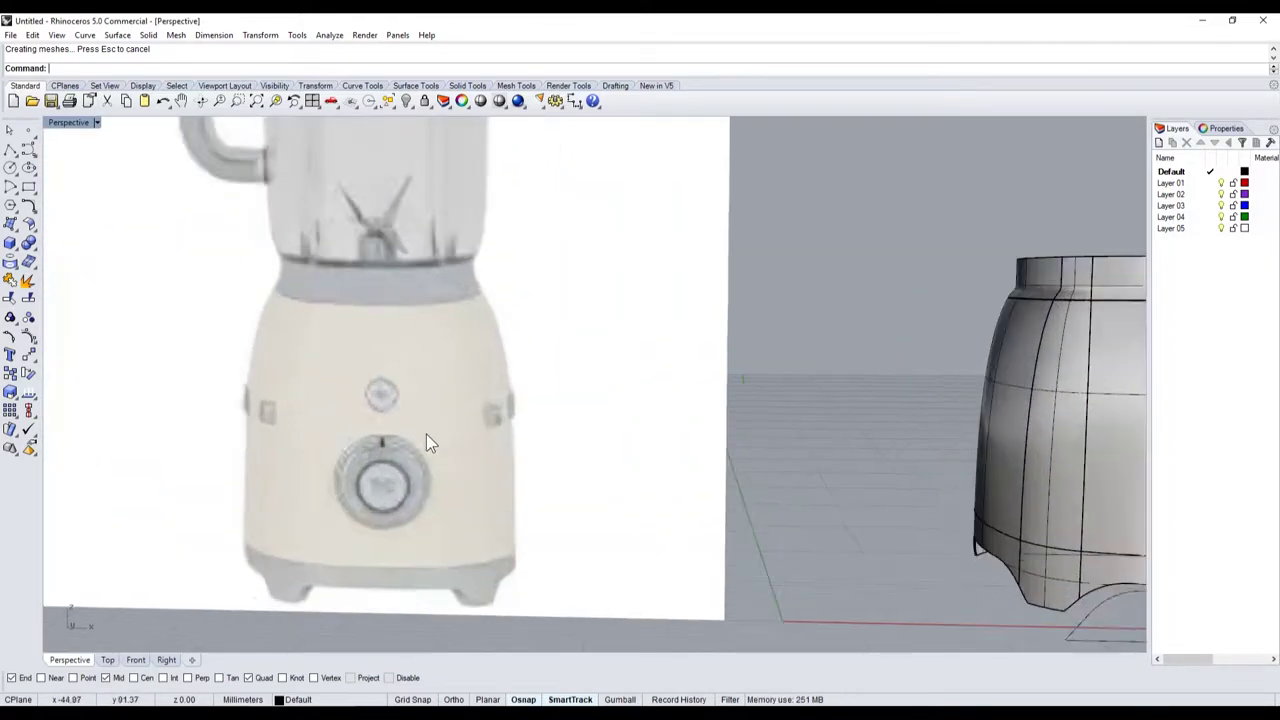
{"action": "scroll", "coordinate": [426, 443], "scroll_direction": "up", "scroll_amount": 2}
{"action": "scroll", "coordinate": [358, 488], "scroll_direction": "down", "scroll_amount": 4}
{"action": "scroll", "coordinate": [798, 453], "scroll_direction": "up", "scroll_amount": 4}
{"action": "right_click_drag", "start_coordinate": [798, 453], "coordinate": [692, 447]}
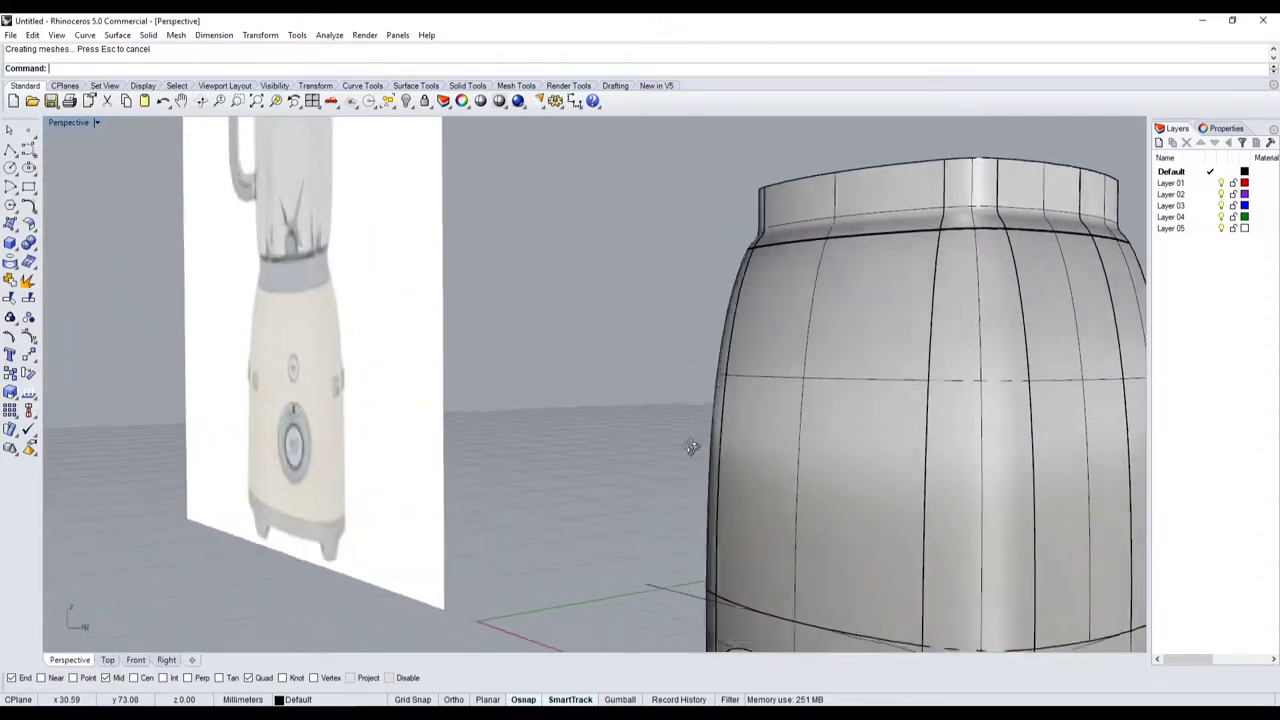
{"action": "scroll", "coordinate": [692, 447], "scroll_direction": "down", "scroll_amount": 1}
{"action": "scroll", "coordinate": [686, 449], "scroll_direction": "down", "scroll_amount": 3}
{"action": "scroll", "coordinate": [731, 460], "scroll_direction": "down", "scroll_amount": 3}
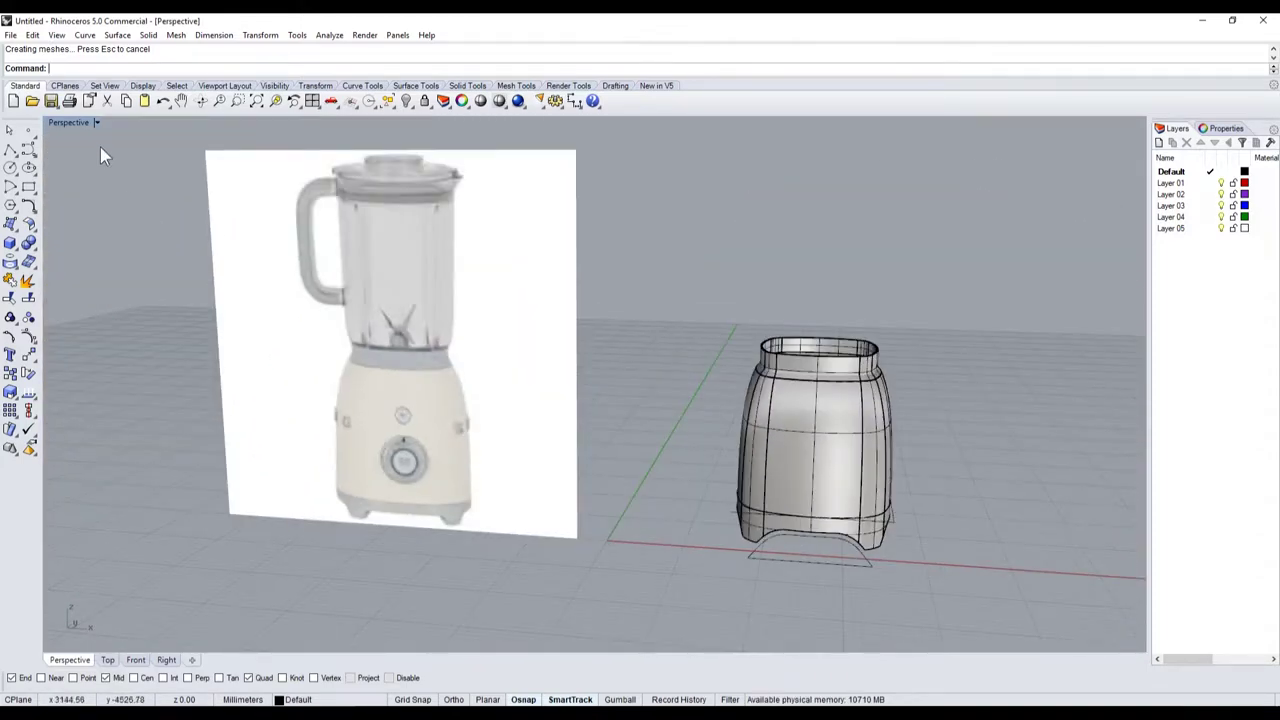
{"action": "double_click", "coordinate": [72, 123]}
{"action": "scroll", "coordinate": [282, 528], "scroll_direction": "down", "scroll_amount": 3}
{"action": "scroll", "coordinate": [270, 515], "scroll_direction": "up", "scroll_amount": 3}
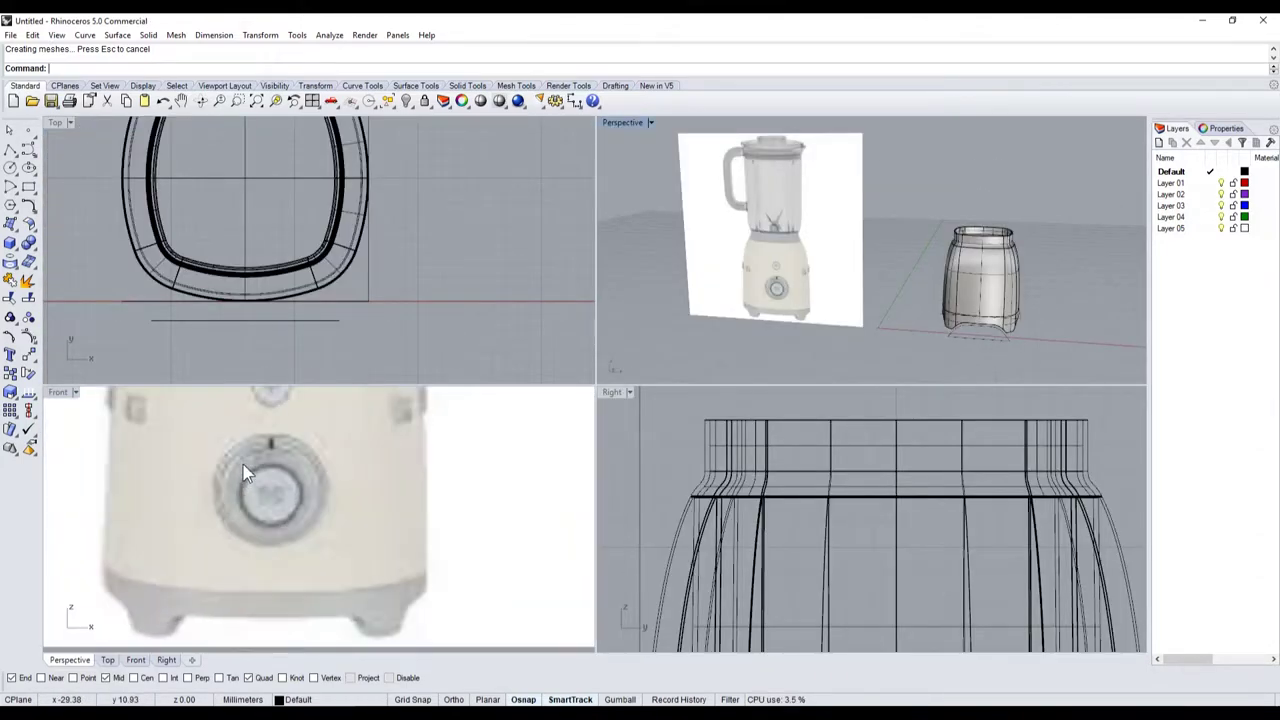
{"action": "scroll", "coordinate": [250, 497], "scroll_direction": "down", "scroll_amount": 2}
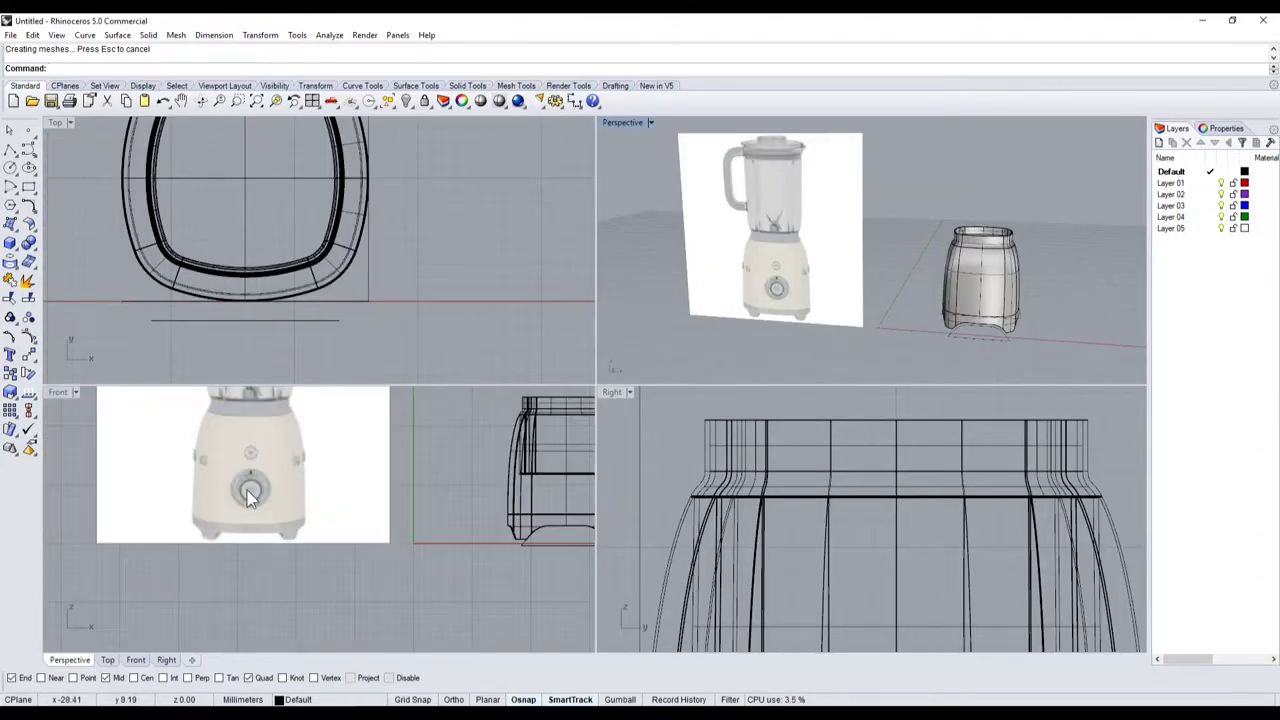
- Trace a circle over the small top button in the reference photo
{"action": "left_click", "coordinate": [10, 168]}
{"action": "scroll", "coordinate": [252, 443], "scroll_direction": "up", "scroll_amount": 2}
{"action": "scroll", "coordinate": [213, 453], "scroll_direction": "up", "scroll_amount": 2}
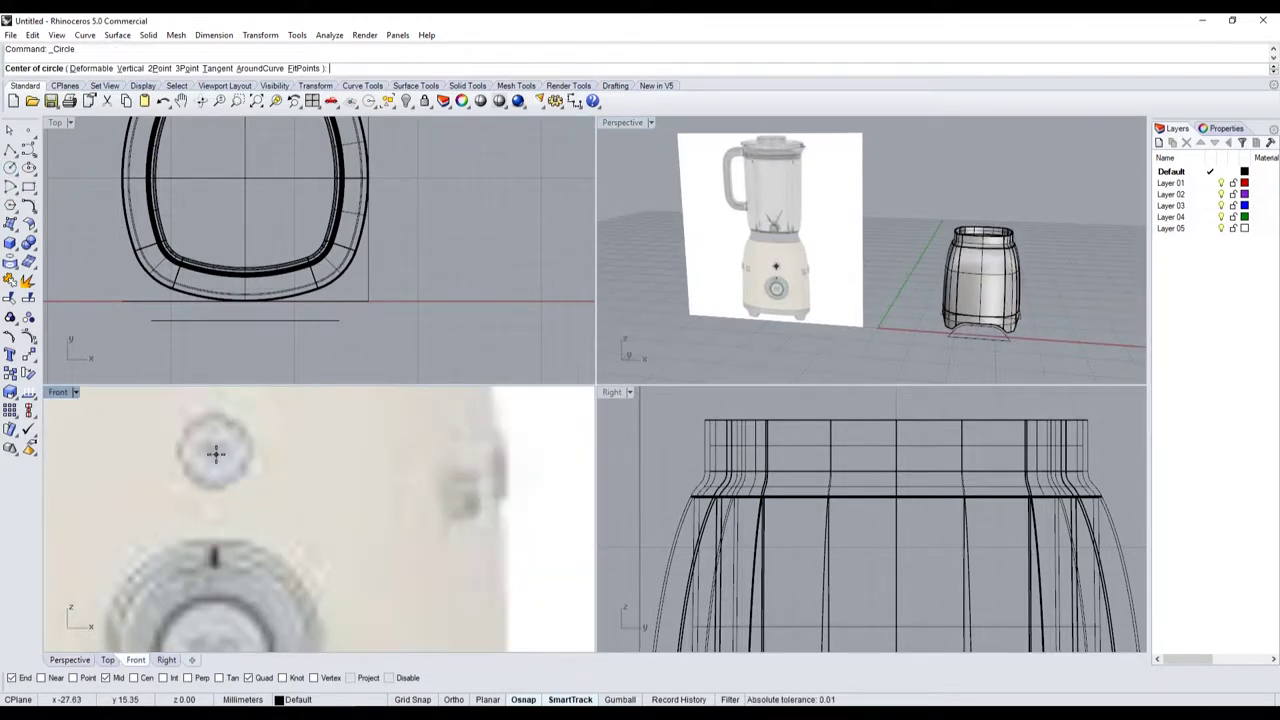
{"action": "left_click", "coordinate": [214, 451]}
{"action": "left_click", "coordinate": [249, 452]}
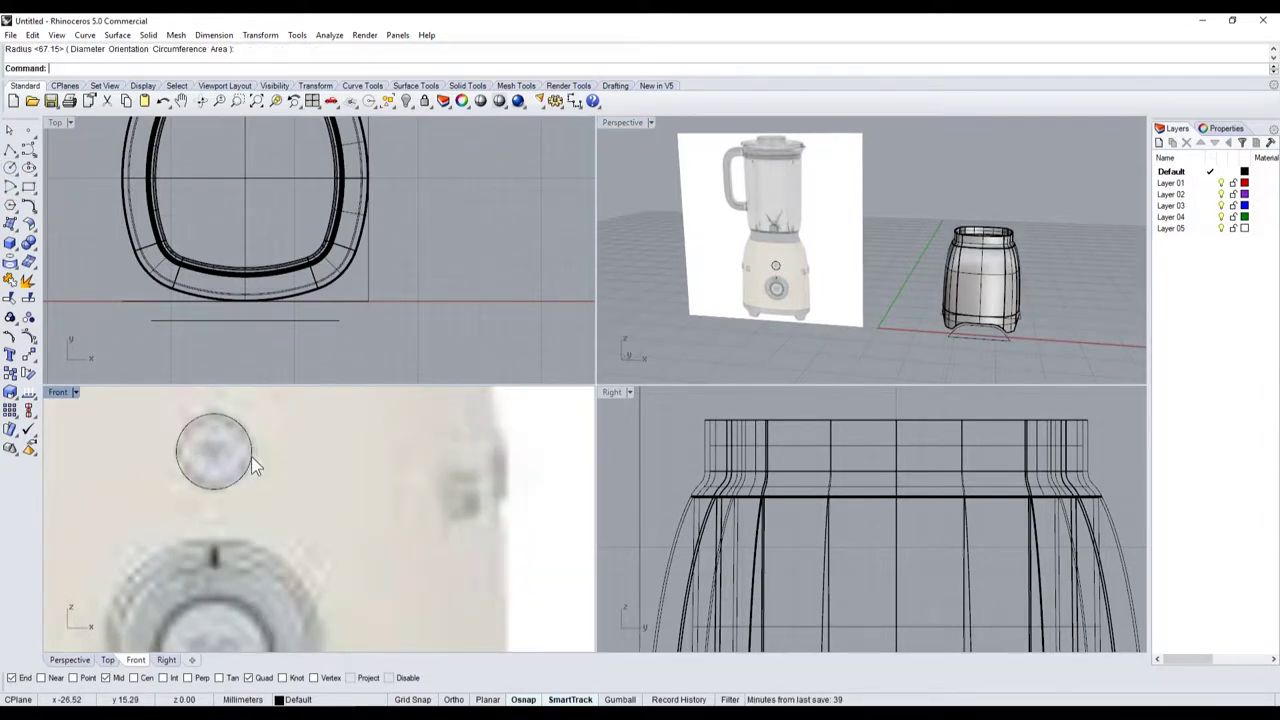
{"action": "scroll", "coordinate": [248, 440], "scroll_direction": "down", "scroll_amount": 3}
{"action": "scroll", "coordinate": [243, 436], "scroll_direction": "up", "scroll_amount": 1}
{"action": "scroll", "coordinate": [225, 540], "scroll_direction": "up", "scroll_amount": 2}
- Draw a circle matching the dial's outer ring
{"action": "key", "text": "Return"}
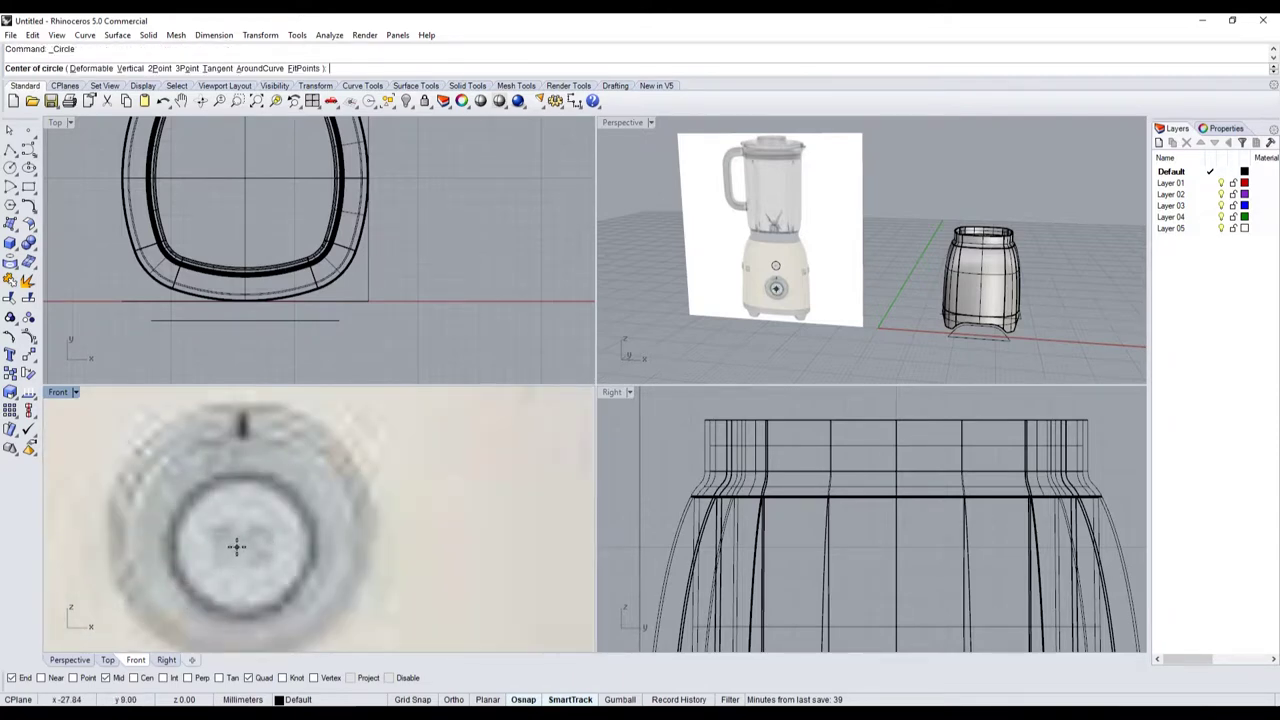
{"action": "left_click", "coordinate": [237, 549]}
{"action": "left_click", "coordinate": [351, 552]}
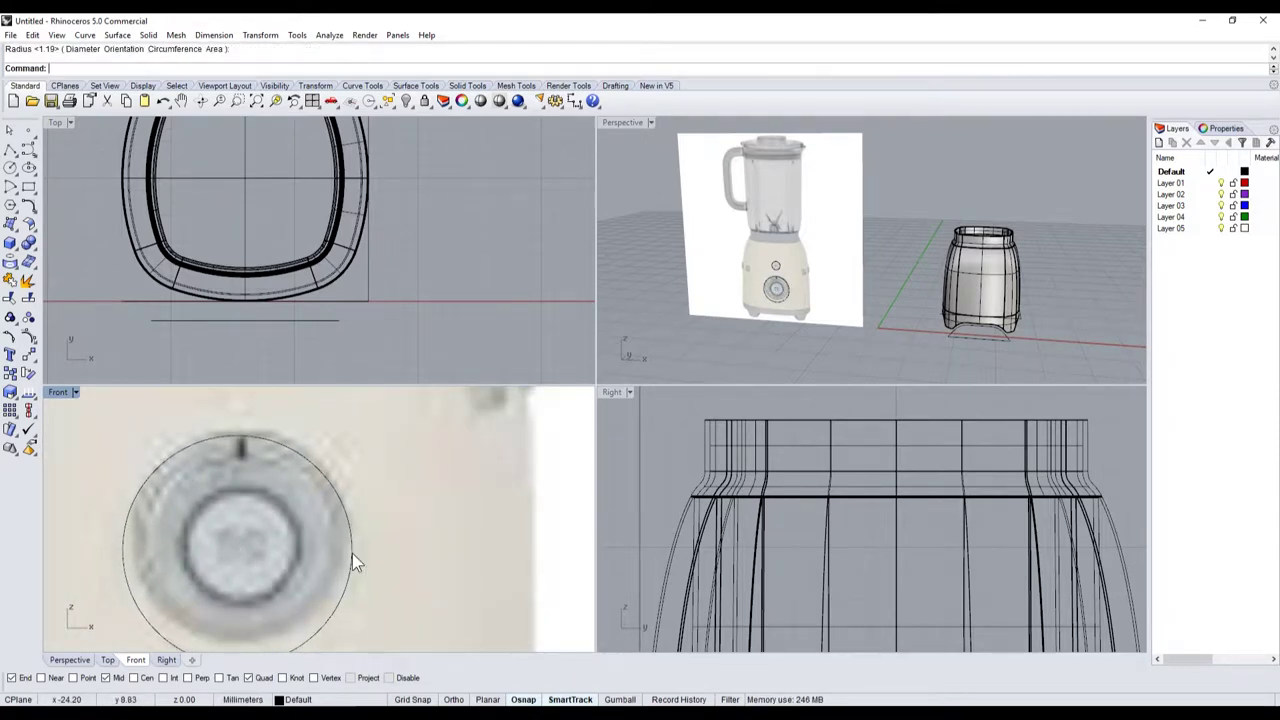
{"action": "scroll", "coordinate": [350, 554], "scroll_direction": "down", "scroll_amount": 1}
- Move the large dial circle into place, using its top point as base
{"action": "left_click", "coordinate": [347, 555]}
{"action": "scroll", "coordinate": [289, 523], "scroll_direction": "down", "scroll_amount": 3}
{"action": "scroll", "coordinate": [288, 510], "scroll_direction": "up", "scroll_amount": 3}
{"action": "left_click", "coordinate": [211, 498]}
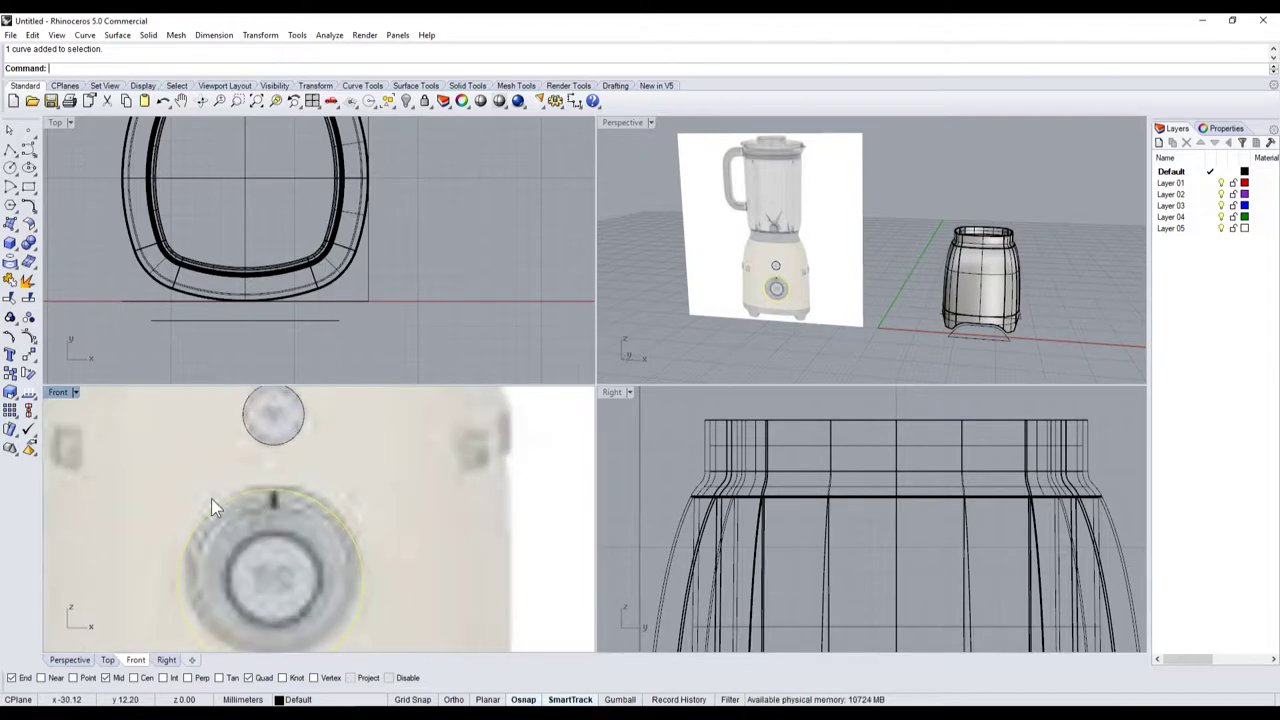
{"action": "left_click", "coordinate": [31, 358]}
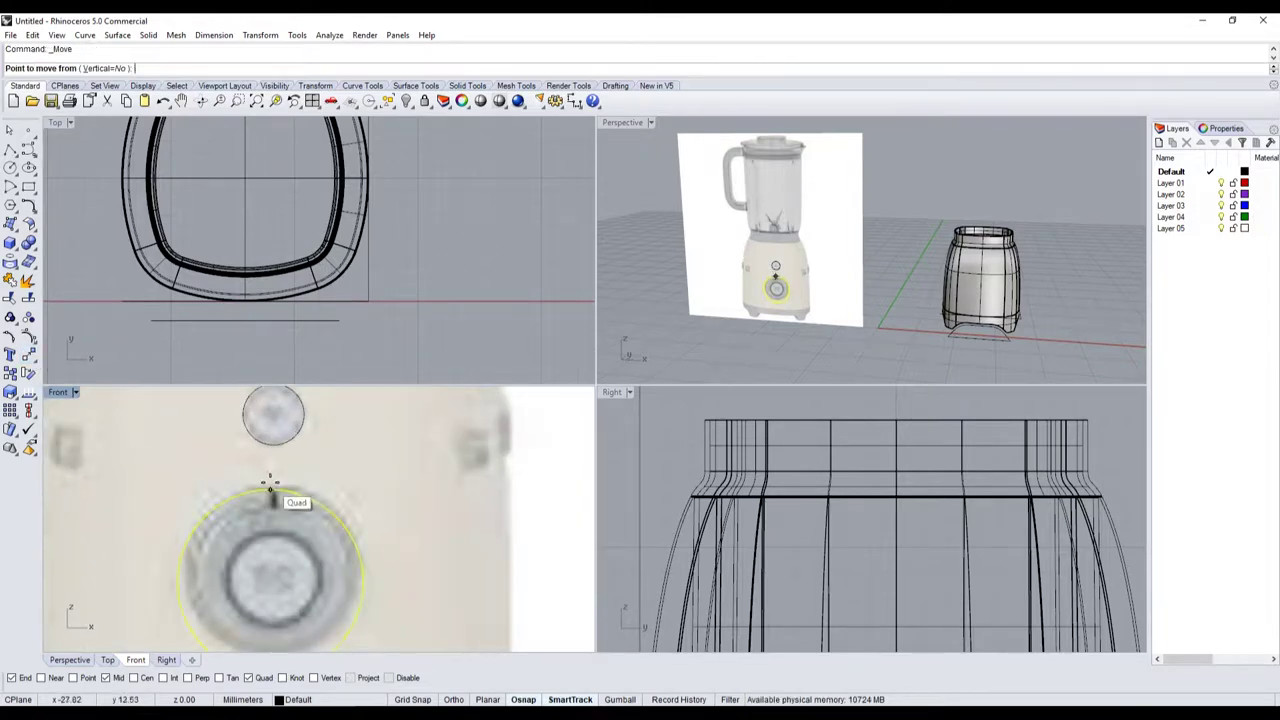
{"action": "left_click", "coordinate": [273, 489]}
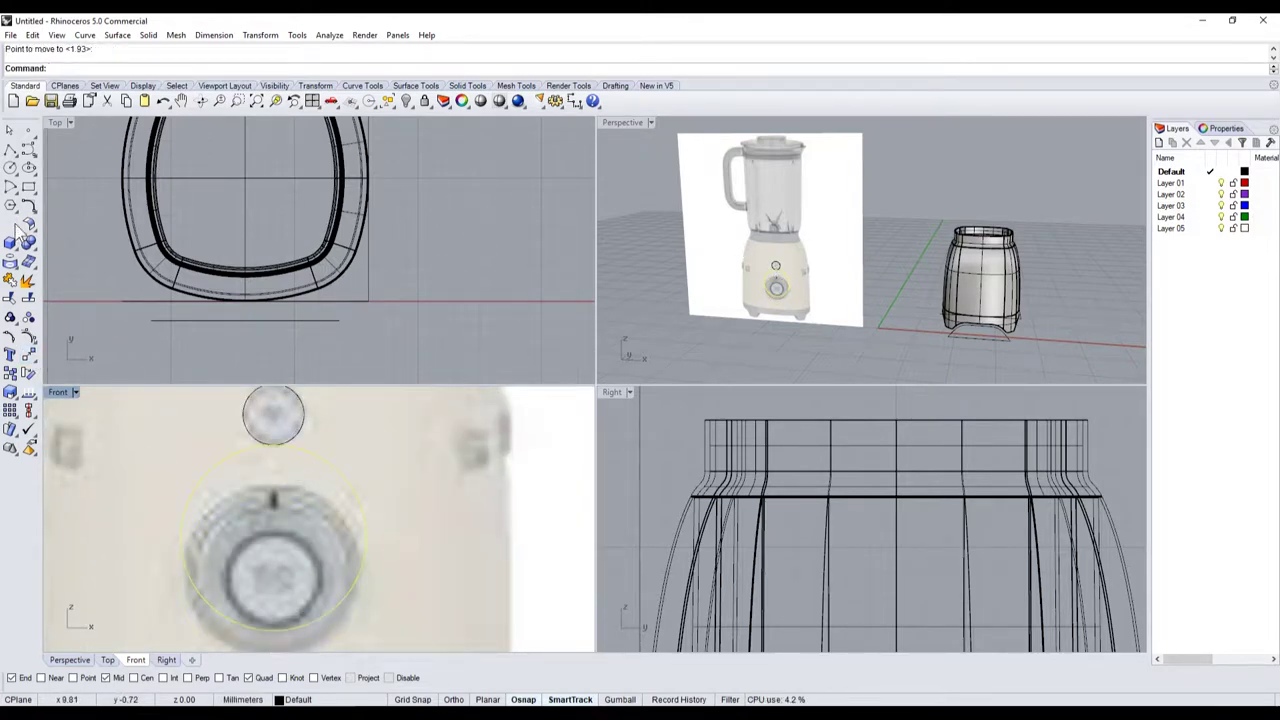
- Trace two concentric circles on the inner knob, the smaller one with radius 1.76
{"action": "left_click", "coordinate": [10, 168]}
{"action": "scroll", "coordinate": [273, 540], "scroll_direction": "up", "scroll_amount": 3}
{"action": "scroll", "coordinate": [285, 571], "scroll_direction": "down", "scroll_amount": 3}
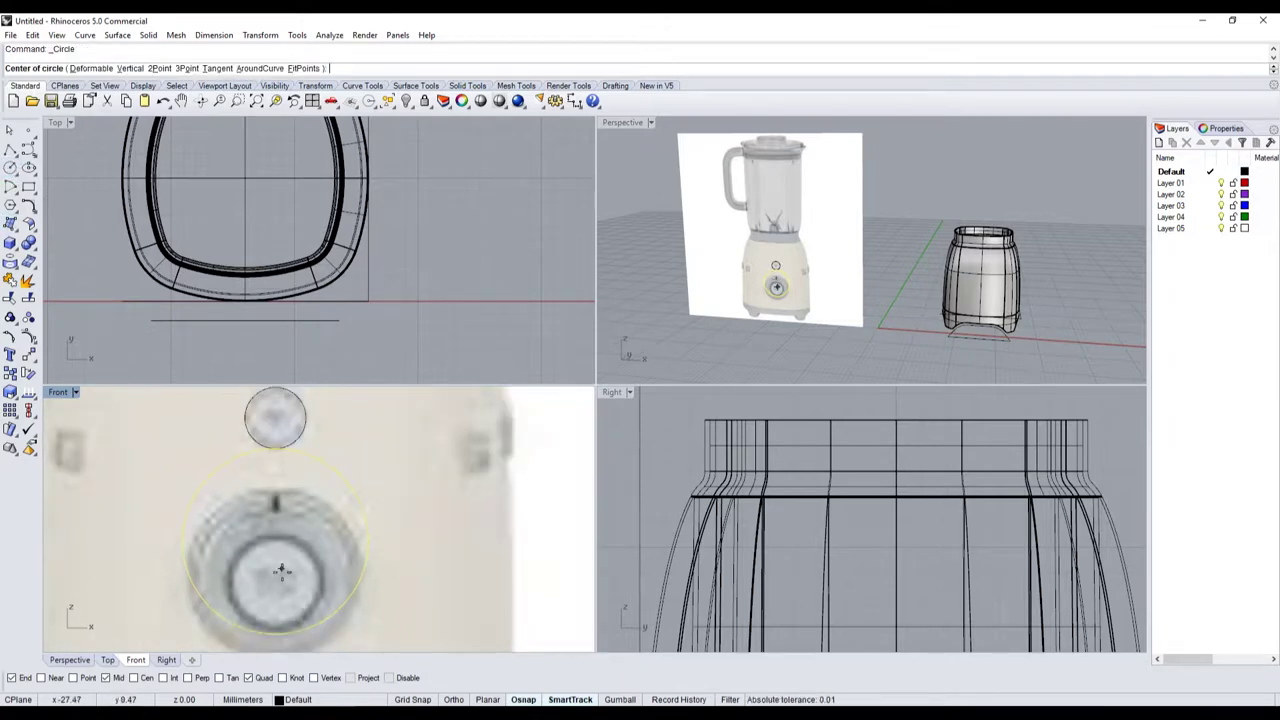
{"action": "scroll", "coordinate": [280, 580], "scroll_direction": "up", "scroll_amount": 4}
{"action": "left_click", "coordinate": [270, 587]}
{"action": "left_click", "coordinate": [355, 600]}
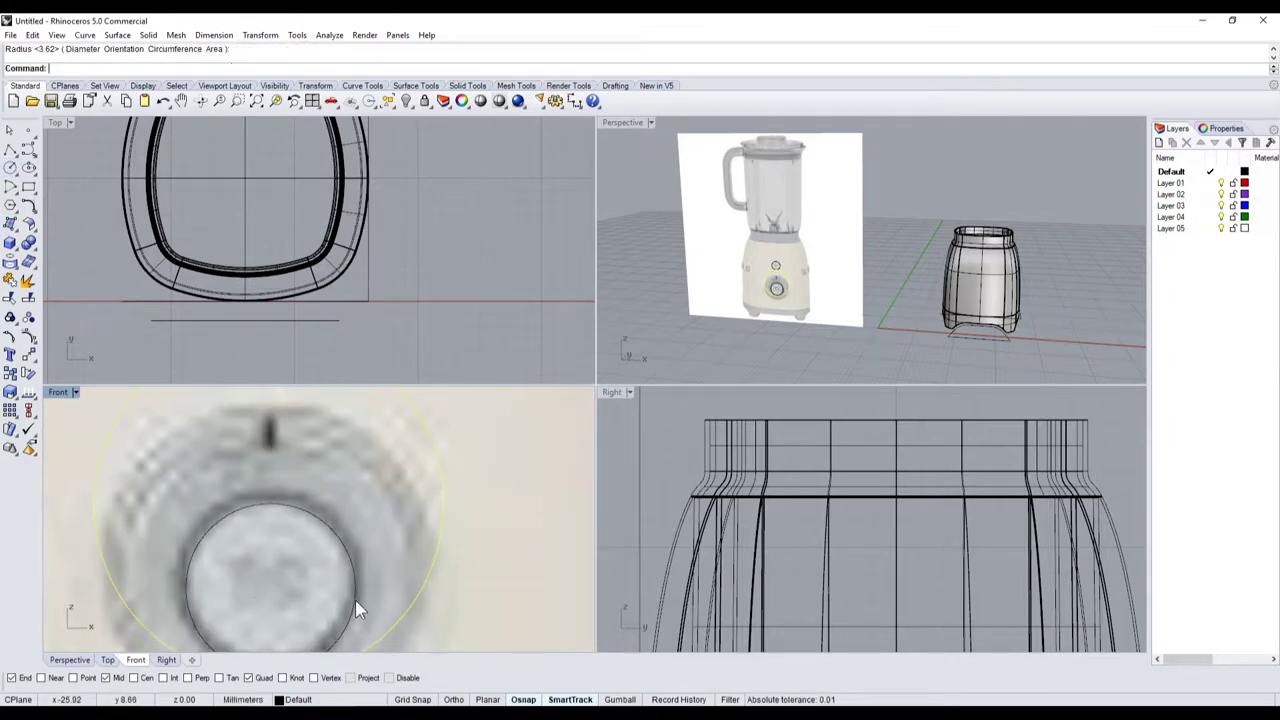
{"action": "key", "text": "Return"}
{"action": "left_click", "coordinate": [268, 588]}
{"action": "scroll", "coordinate": [268, 588], "scroll_direction": "down", "scroll_amount": 3}
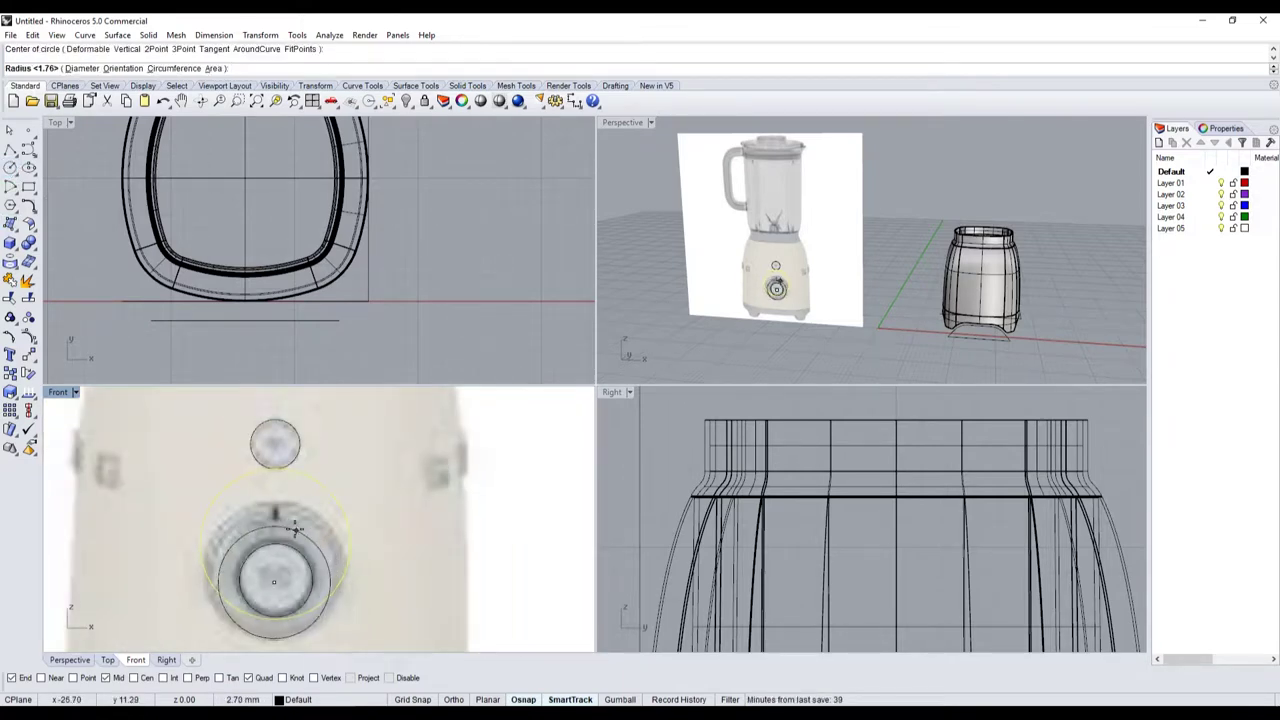
{"action": "left_click", "coordinate": [285, 547]}
{"action": "scroll", "coordinate": [285, 545], "scroll_direction": "up", "scroll_amount": 1}
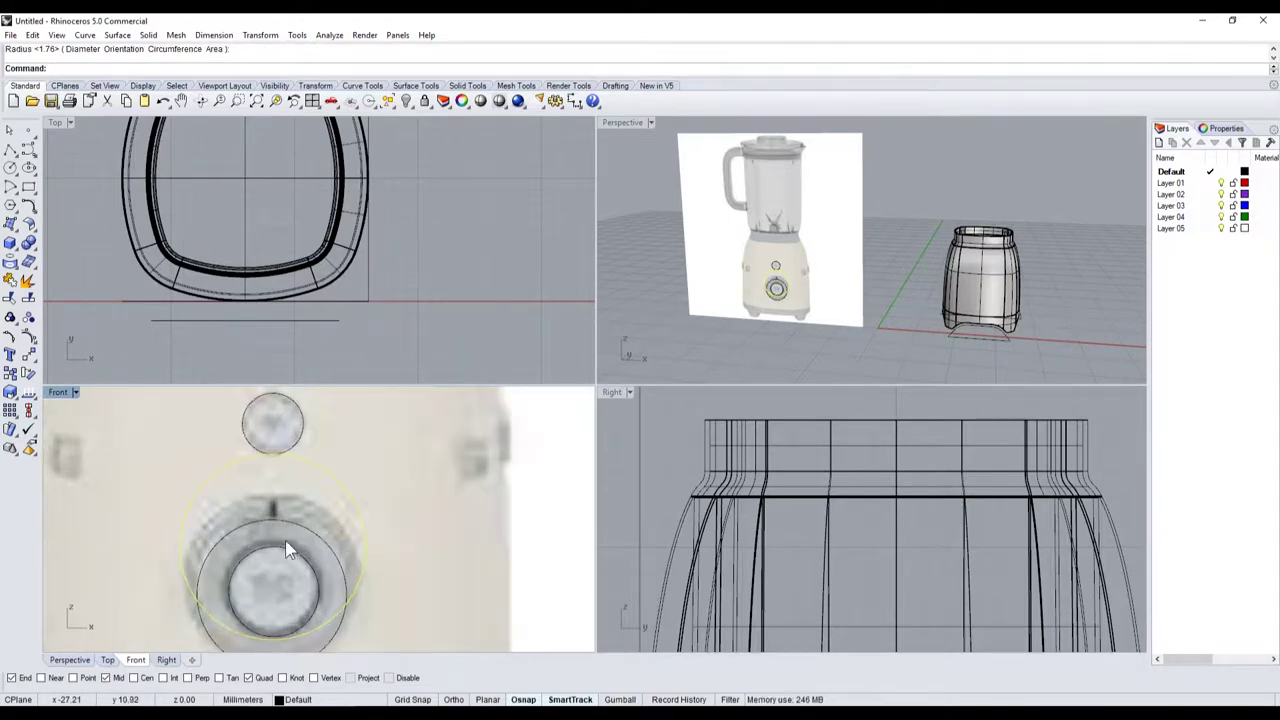
{"action": "left_click", "coordinate": [31, 358]}
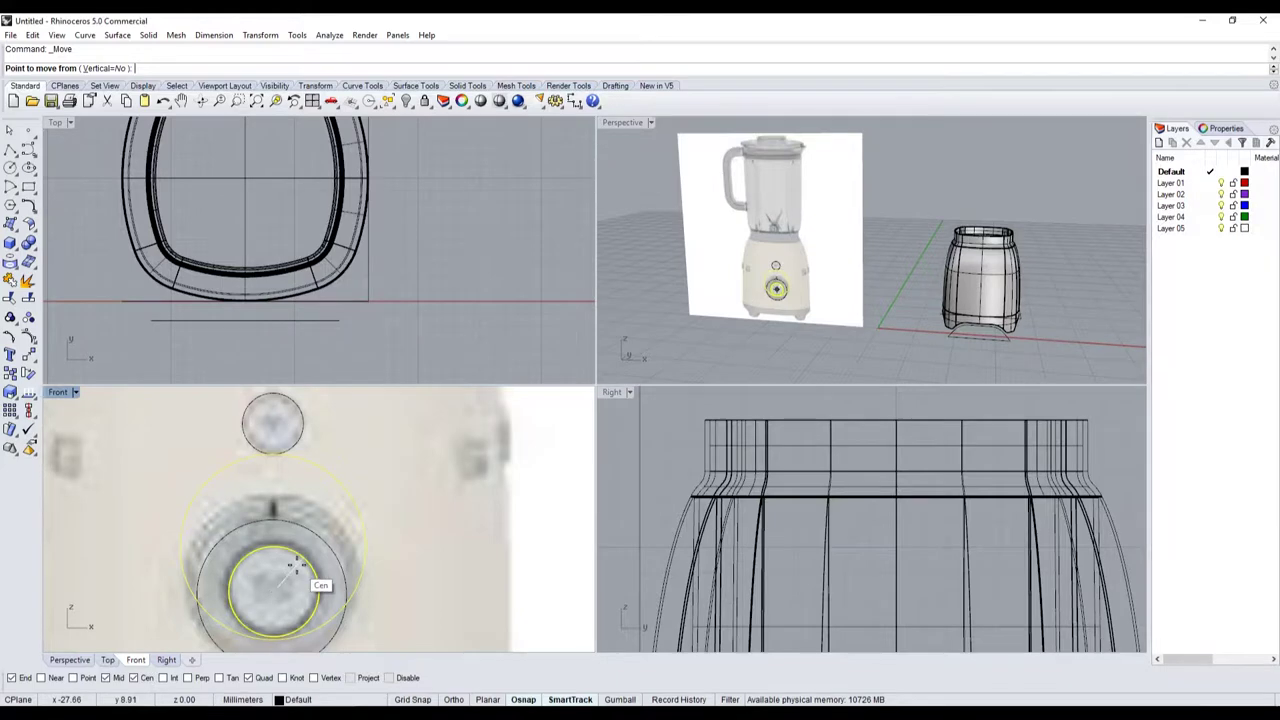
- Centre the small circle inside the big dial circle
{"action": "left_click", "coordinate": [276, 585]}
{"action": "left_click", "coordinate": [305, 510]}
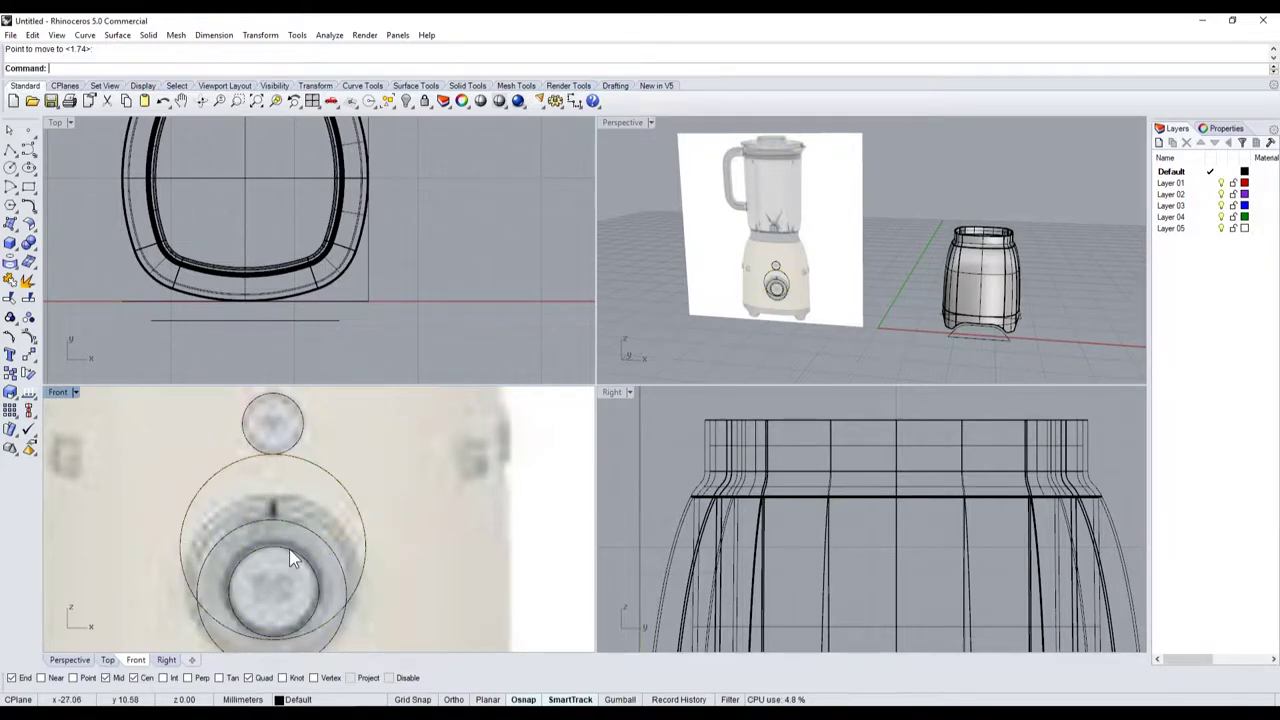
{"action": "key", "text": "Return"}
{"action": "left_click", "coordinate": [272, 593]}
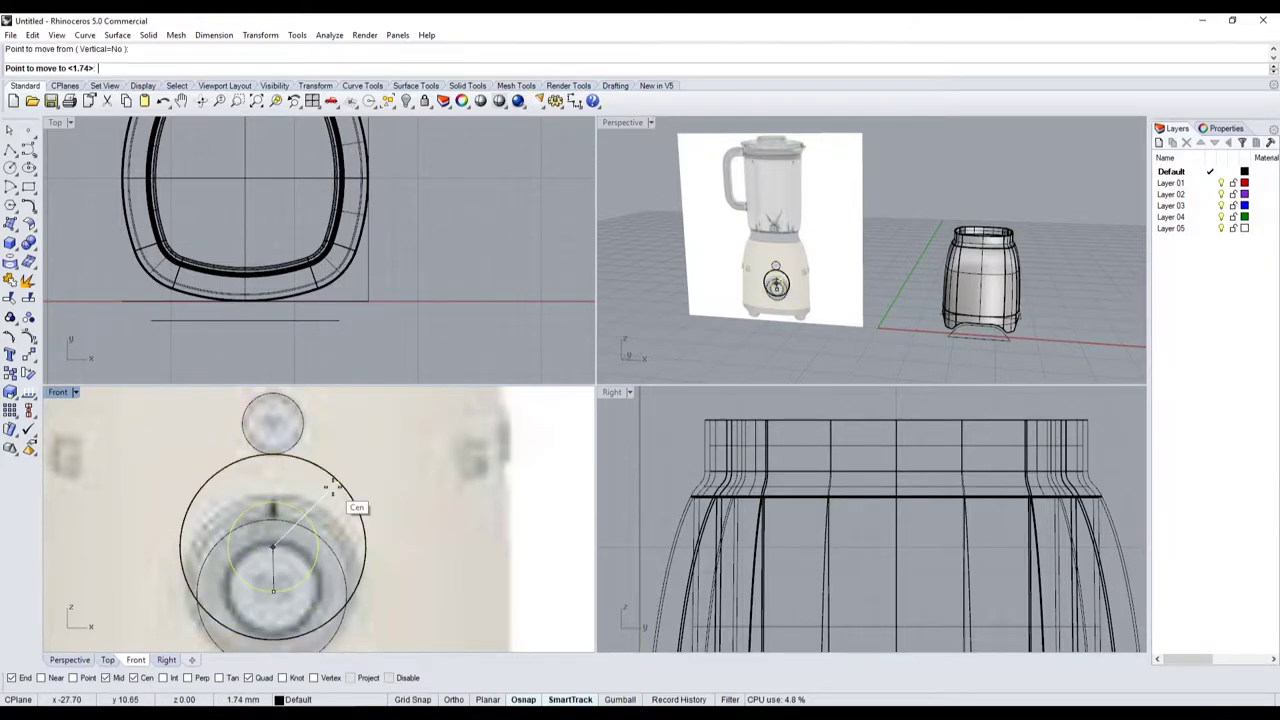
{"action": "left_click", "coordinate": [318, 518]}
{"action": "key", "text": "Return"}
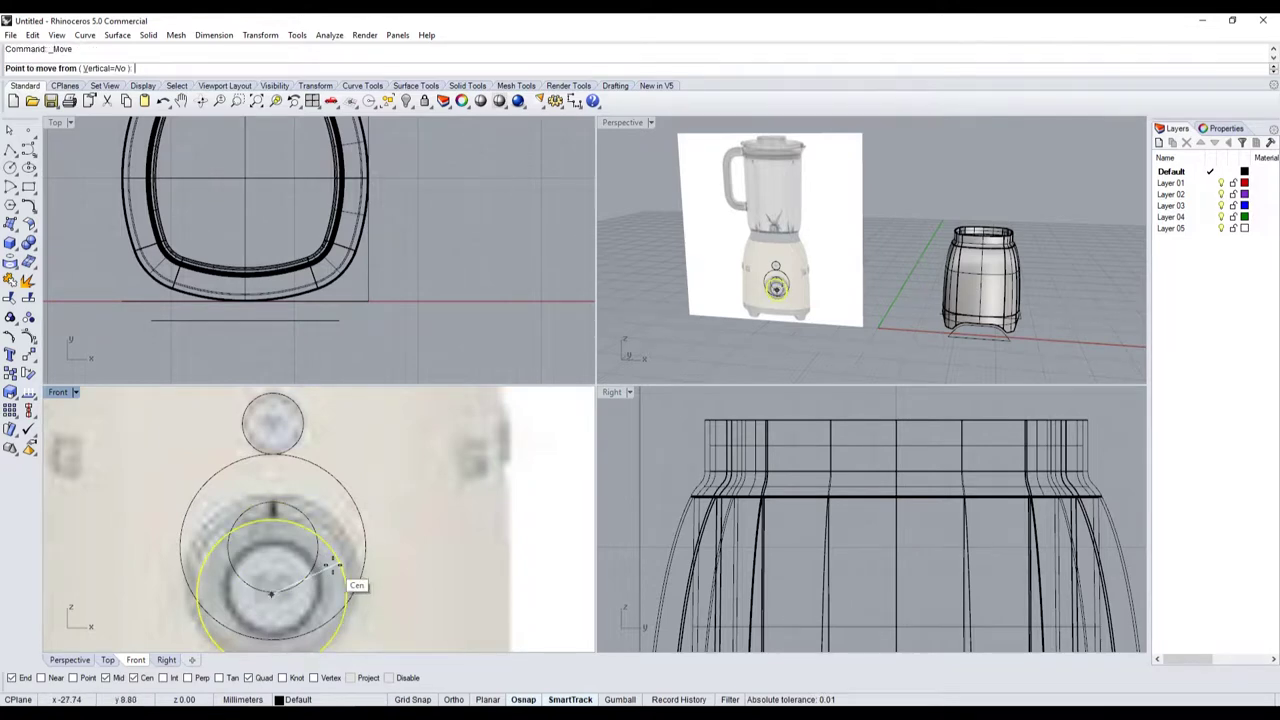
{"action": "left_click", "coordinate": [325, 553]}
{"action": "left_click", "coordinate": [330, 518]}
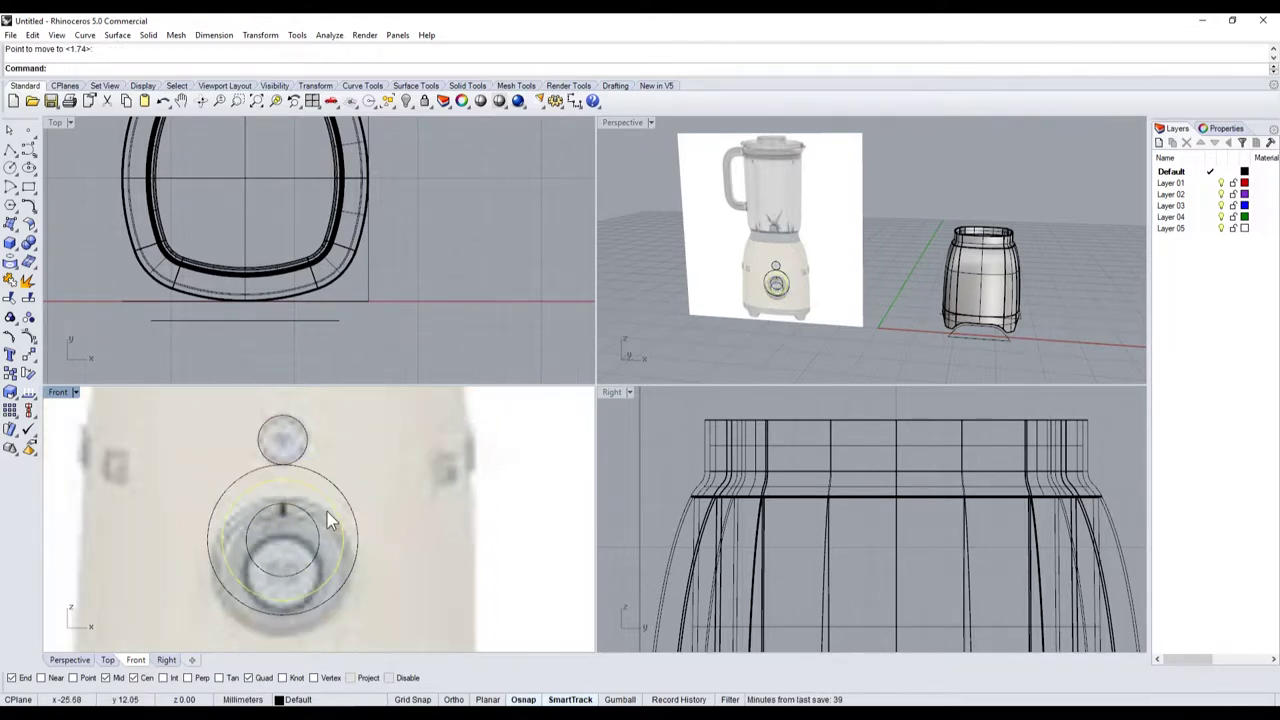
- Select the dial circles and the button circle over the reference image
{"action": "mouse_move", "coordinate": [389, 560]}
{"action": "left_mouse_down"}
{"action": "mouse_move", "coordinate": [278, 532]}
{"action": "mouse_move", "coordinate": [315, 567]}
{"action": "left_mouse_up"}
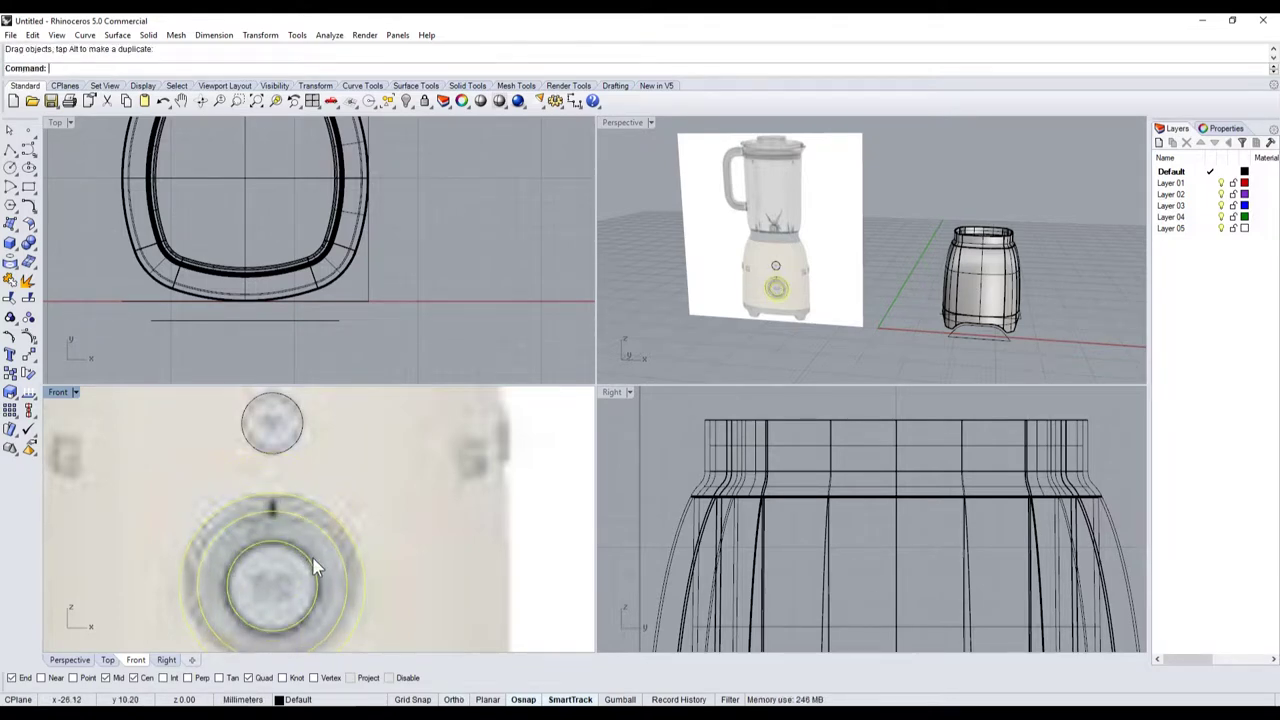
{"action": "left_click", "coordinate": [297, 447]}
{"action": "scroll", "coordinate": [167, 509], "scroll_direction": "down", "scroll_amount": 3}
{"action": "scroll", "coordinate": [167, 509], "scroll_direction": "down", "scroll_amount": 2}
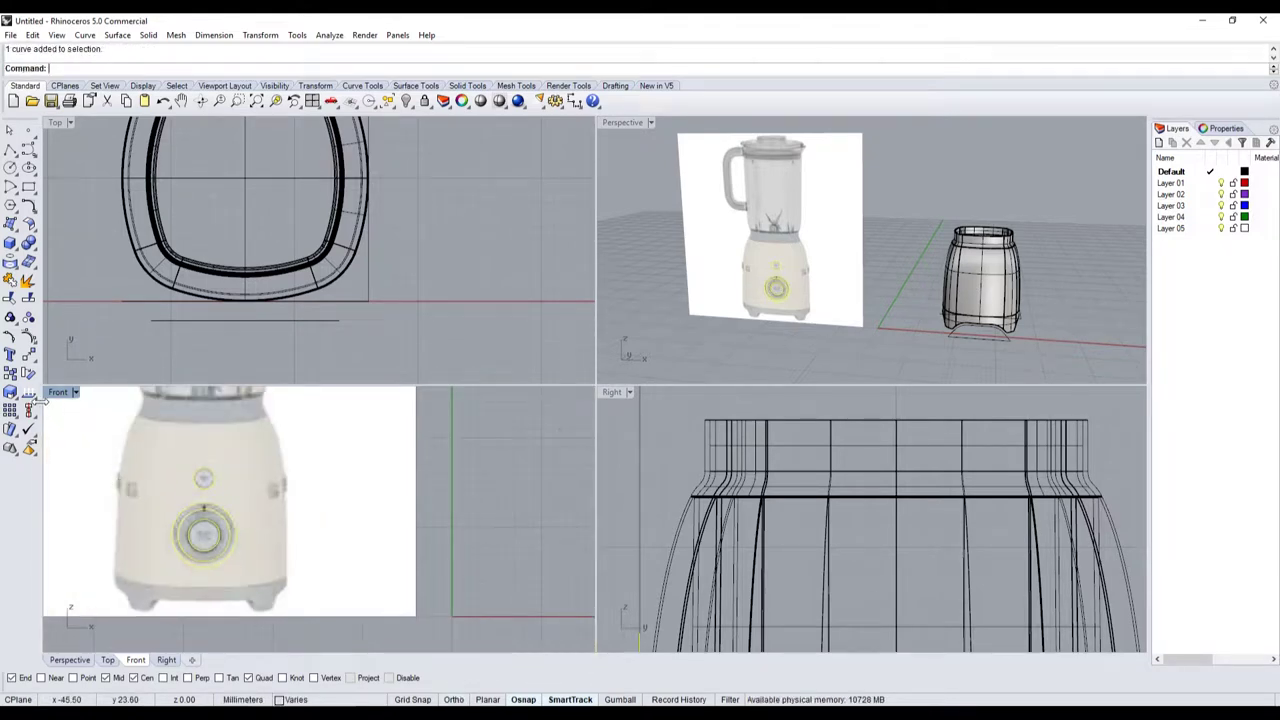
{"action": "scroll", "coordinate": [165, 490], "scroll_direction": "down", "scroll_amount": 3}
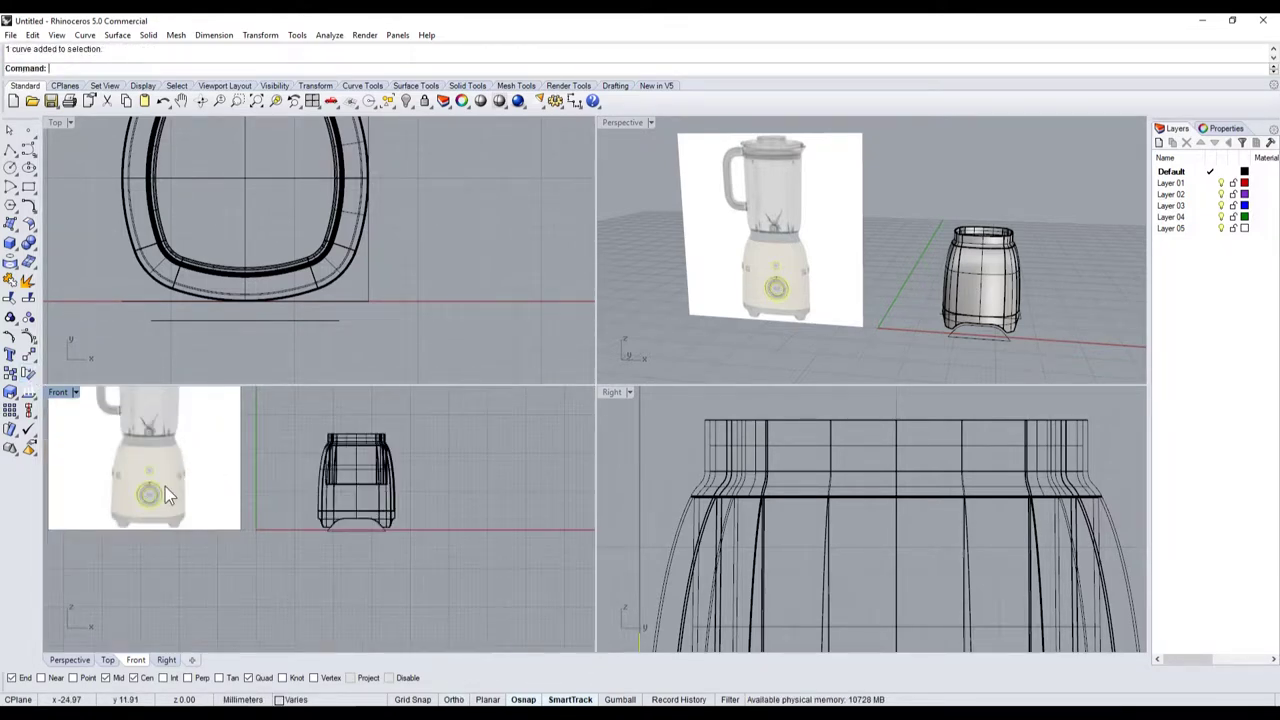
- Move the circles from the big circle's centre onto the blender base front with Ortho on
{"action": "left_click", "coordinate": [28, 348]}
{"action": "scroll", "coordinate": [206, 430], "scroll_direction": "up", "scroll_amount": 3}
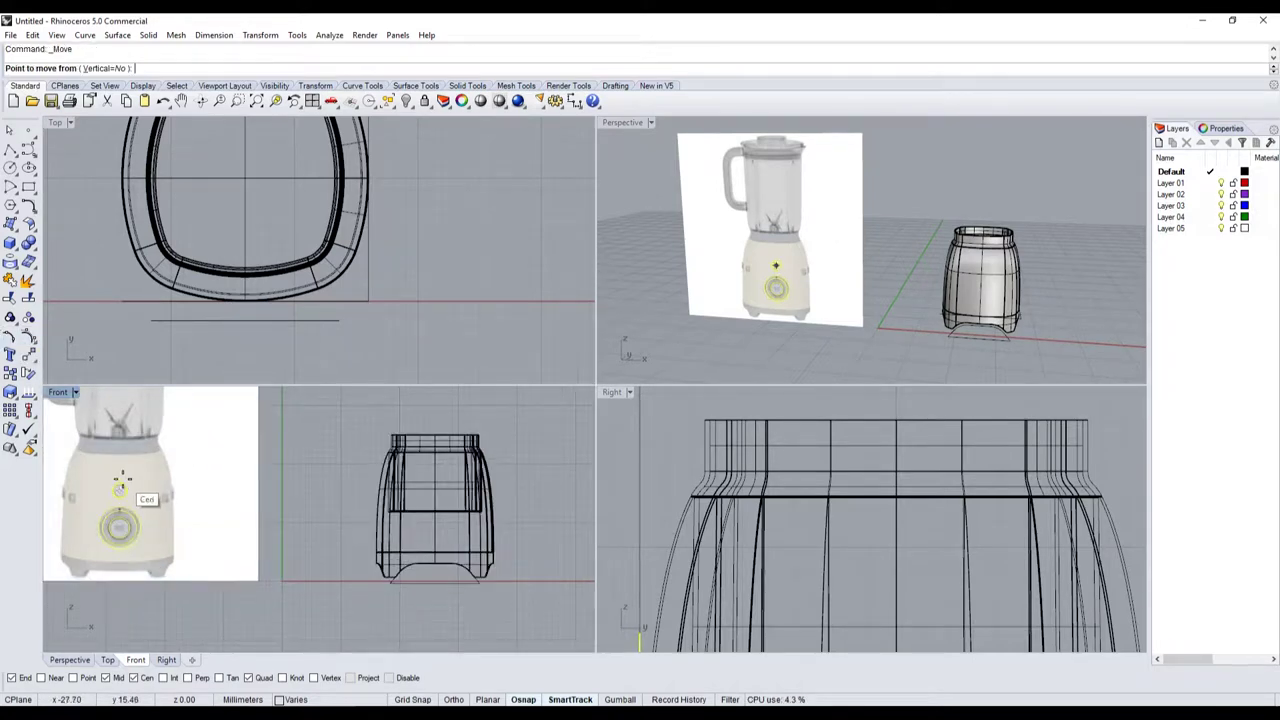
{"action": "scroll", "coordinate": [122, 480], "scroll_direction": "up", "scroll_amount": 2}
{"action": "left_click", "coordinate": [108, 498]}
{"action": "scroll", "coordinate": [200, 510], "scroll_direction": "down", "scroll_amount": 2}
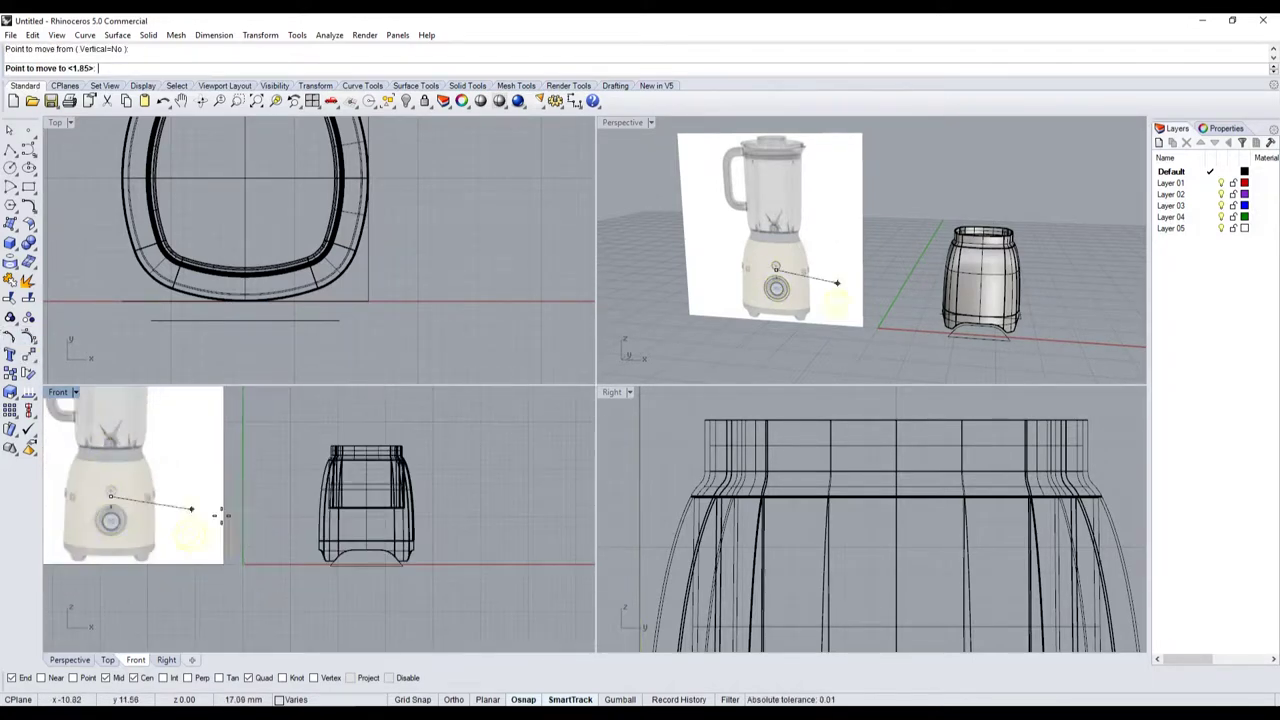
{"action": "scroll", "coordinate": [225, 513], "scroll_direction": "up", "scroll_amount": 3}
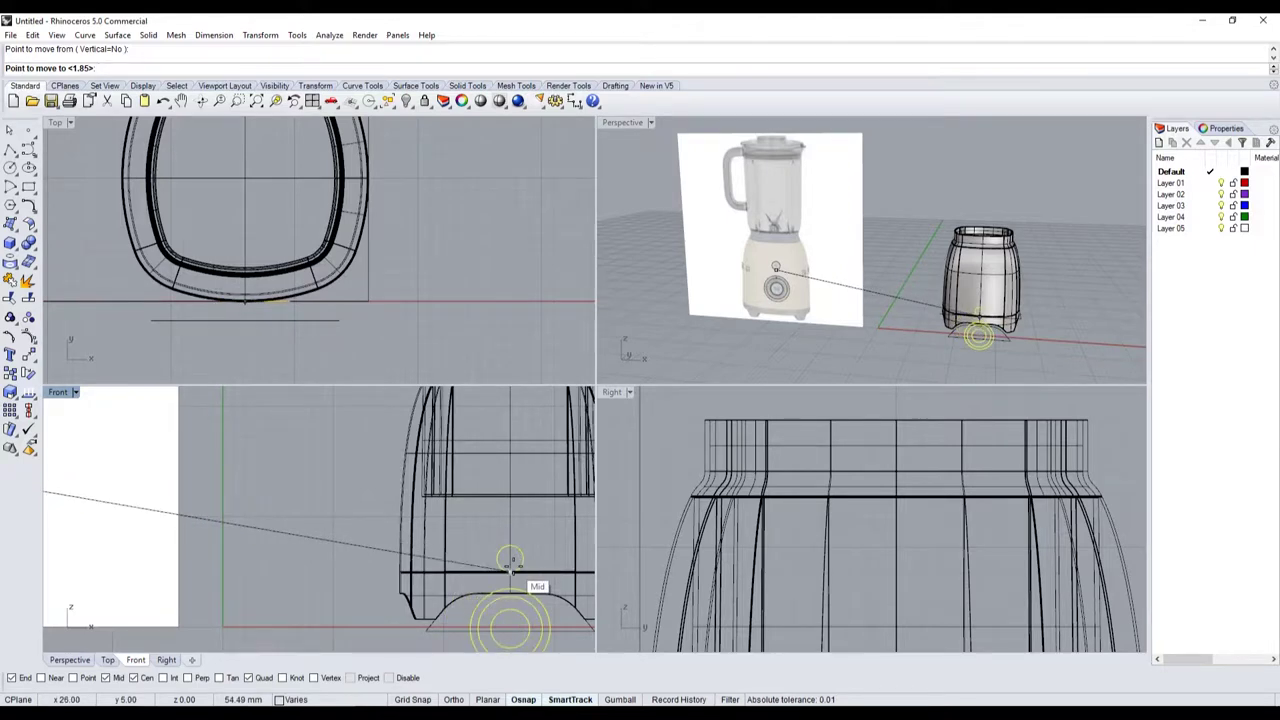
{"action": "scroll", "coordinate": [511, 568], "scroll_direction": "down", "scroll_amount": 1}
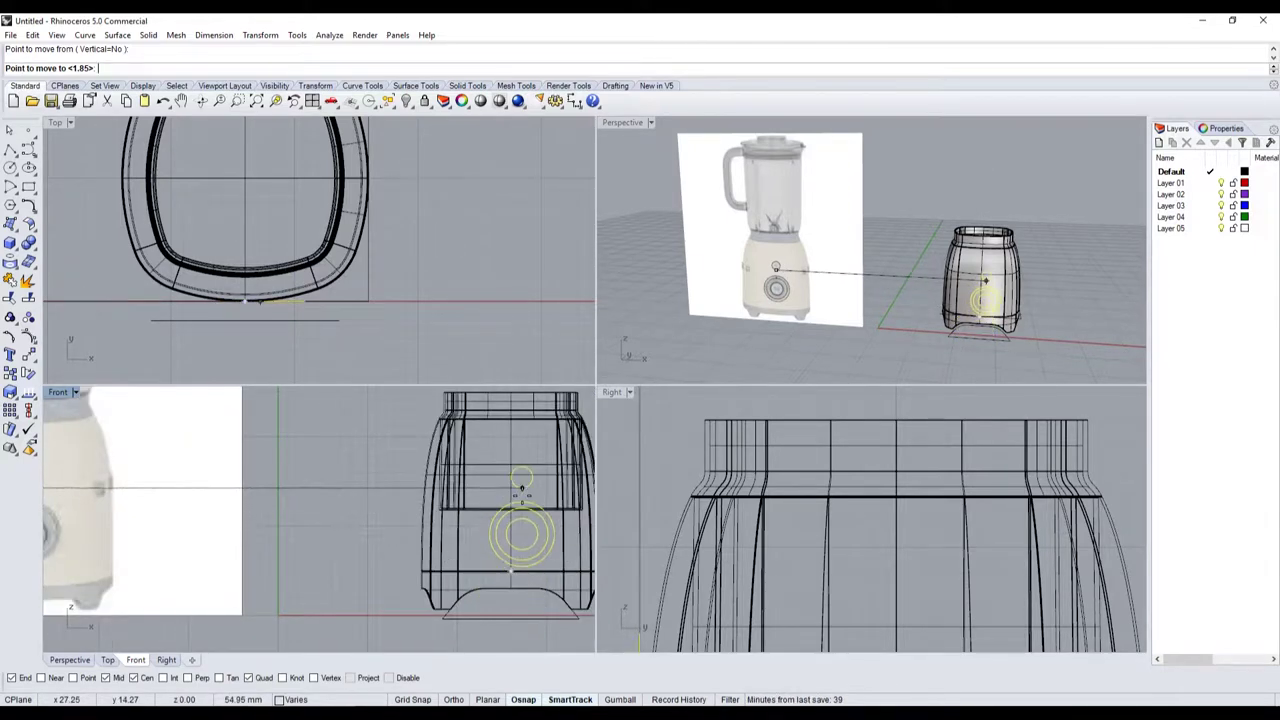
{"action": "key", "text": "F8"}
{"action": "left_click", "coordinate": [512, 490], "text": "shift"}
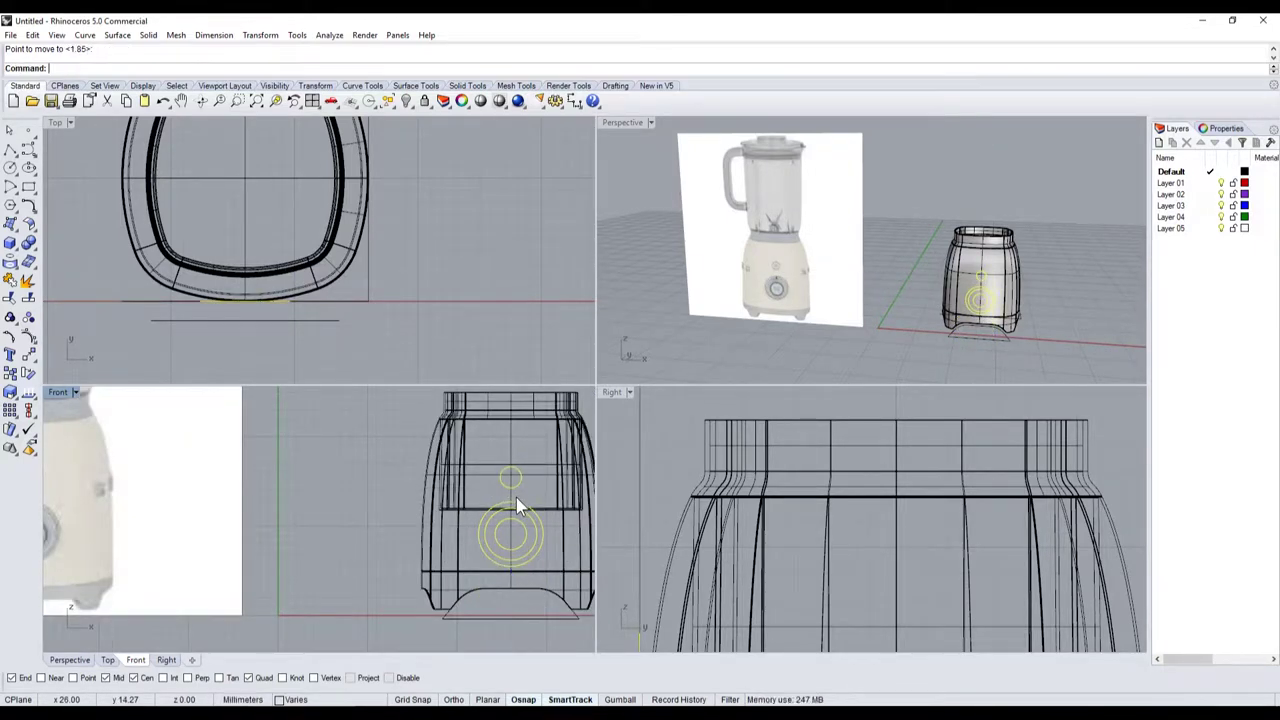
{"action": "scroll", "coordinate": [516, 497], "scroll_direction": "down", "scroll_amount": 2}
{"action": "scroll", "coordinate": [520, 510], "scroll_direction": "up", "scroll_amount": 1}
{"action": "scroll", "coordinate": [510, 520], "scroll_direction": "down", "scroll_amount": 2}
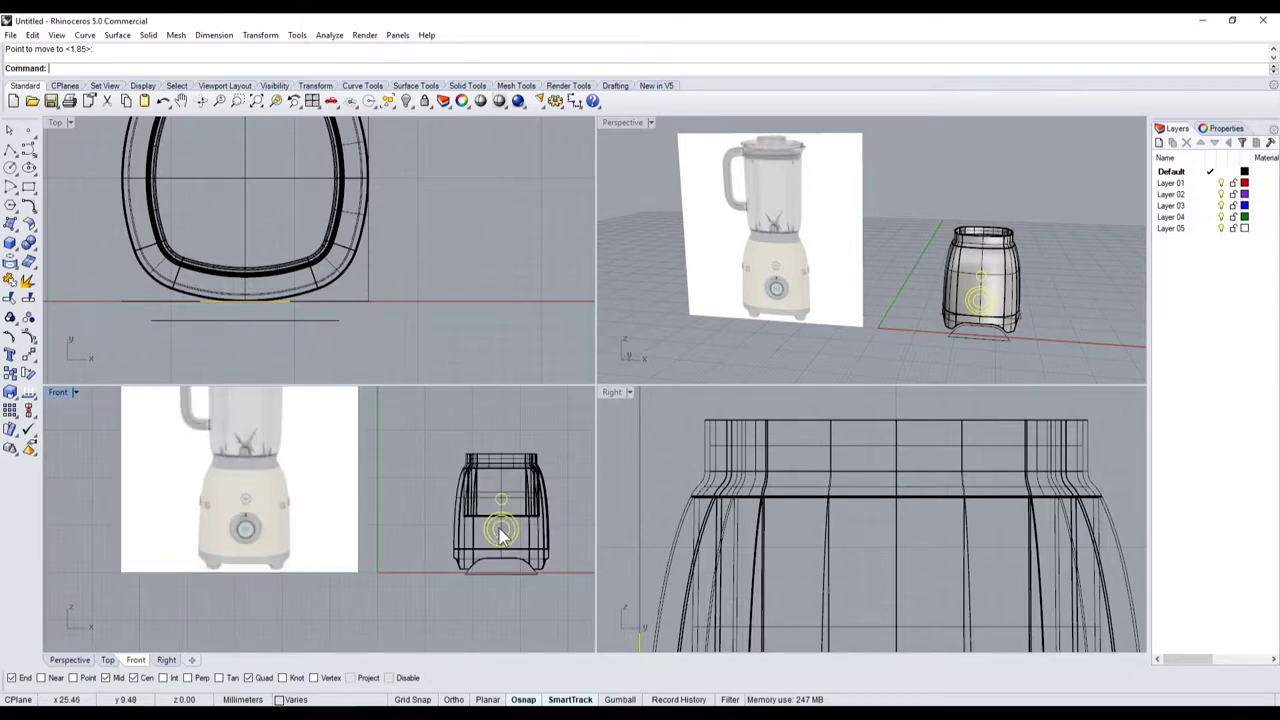
{"action": "scroll", "coordinate": [503, 535], "scroll_direction": "up", "scroll_amount": 1}
{"action": "scroll", "coordinate": [480, 530], "scroll_direction": "down", "scroll_amount": 1}
{"action": "scroll", "coordinate": [241, 500], "scroll_direction": "up", "scroll_amount": 1}
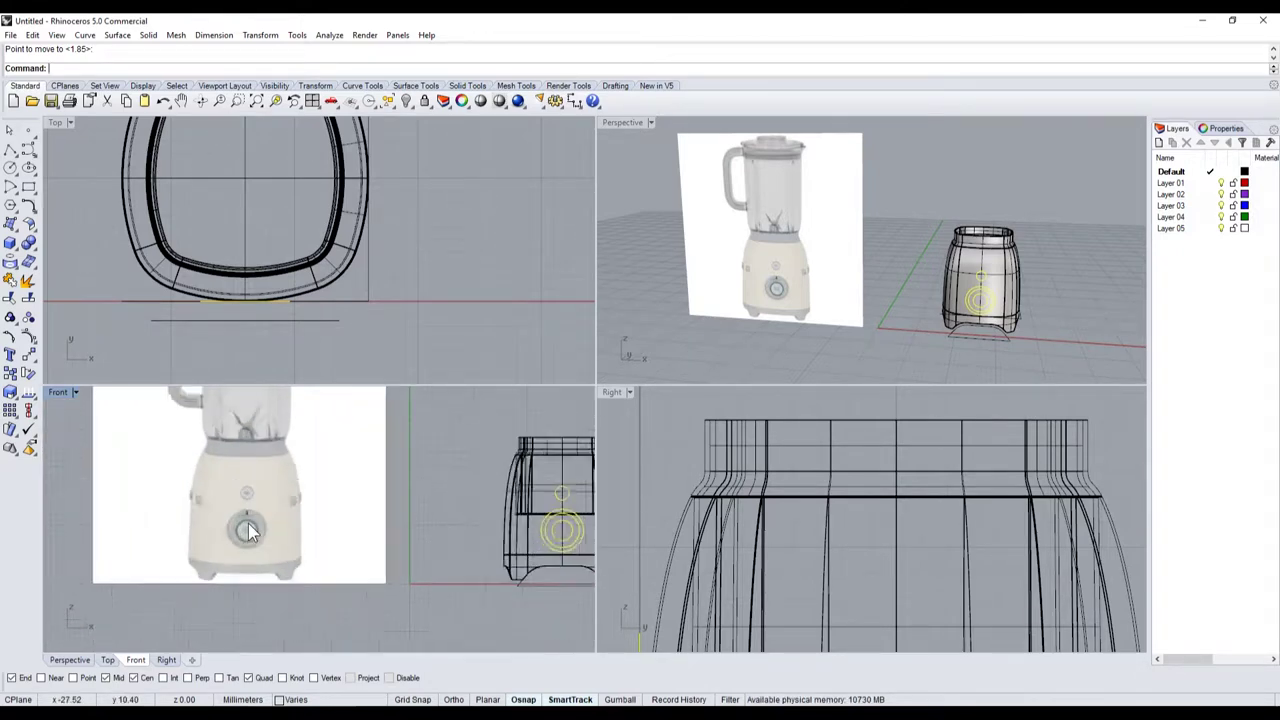
{"action": "scroll", "coordinate": [241, 494], "scroll_direction": "down", "scroll_amount": 1}
{"action": "scroll", "coordinate": [490, 530], "scroll_direction": "up", "scroll_amount": 2}
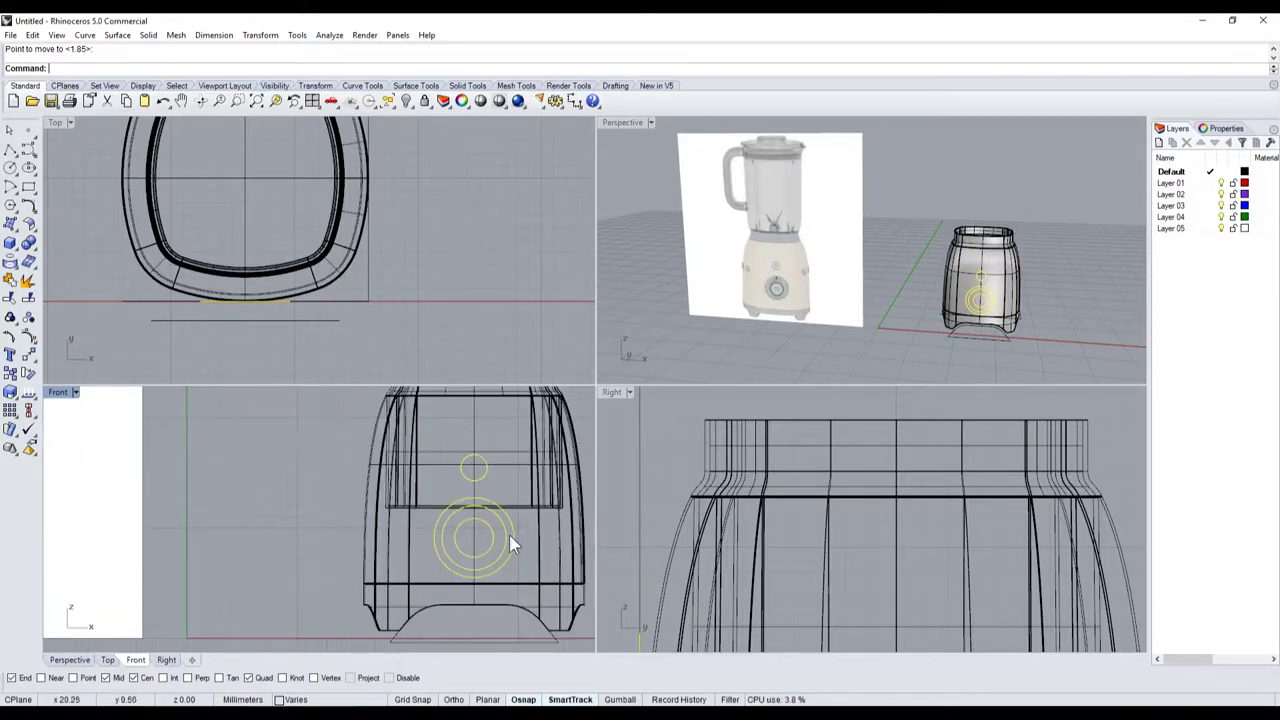
{"action": "scroll", "coordinate": [509, 535], "scroll_direction": "up", "scroll_amount": 2}
- Shift the circles higher on the front of the body
{"action": "mouse_move", "coordinate": [512, 537]}
{"action": "left_mouse_down", "text": "shift"}
{"action": "mouse_move", "coordinate": [522, 508]}
{"action": "mouse_move", "coordinate": [491, 429]}
{"action": "left_mouse_up", "text": "shift"}
{"action": "scroll", "coordinate": [514, 522], "scroll_direction": "down", "scroll_amount": 2}
{"action": "scroll", "coordinate": [518, 520], "scroll_direction": "up", "scroll_amount": 1}
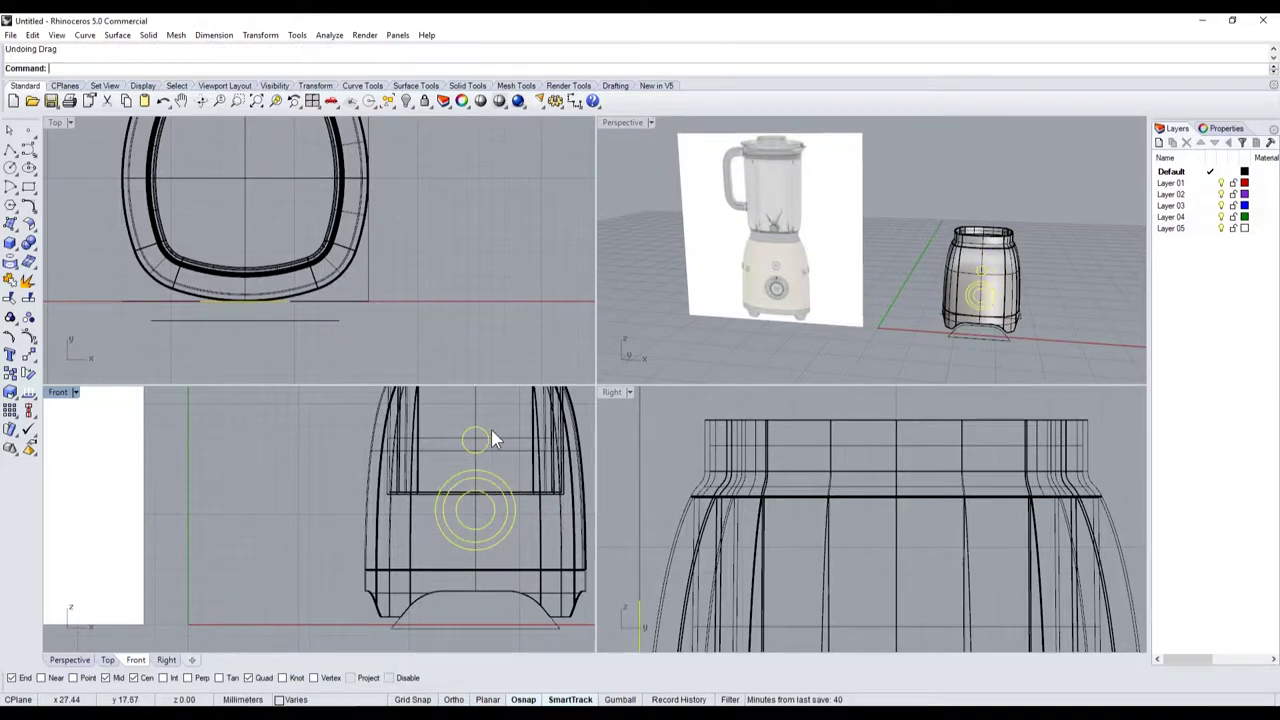
{"action": "scroll", "coordinate": [491, 429], "scroll_direction": "up", "scroll_amount": 2}
{"action": "scroll", "coordinate": [492, 412], "scroll_direction": "down", "scroll_amount": 2}
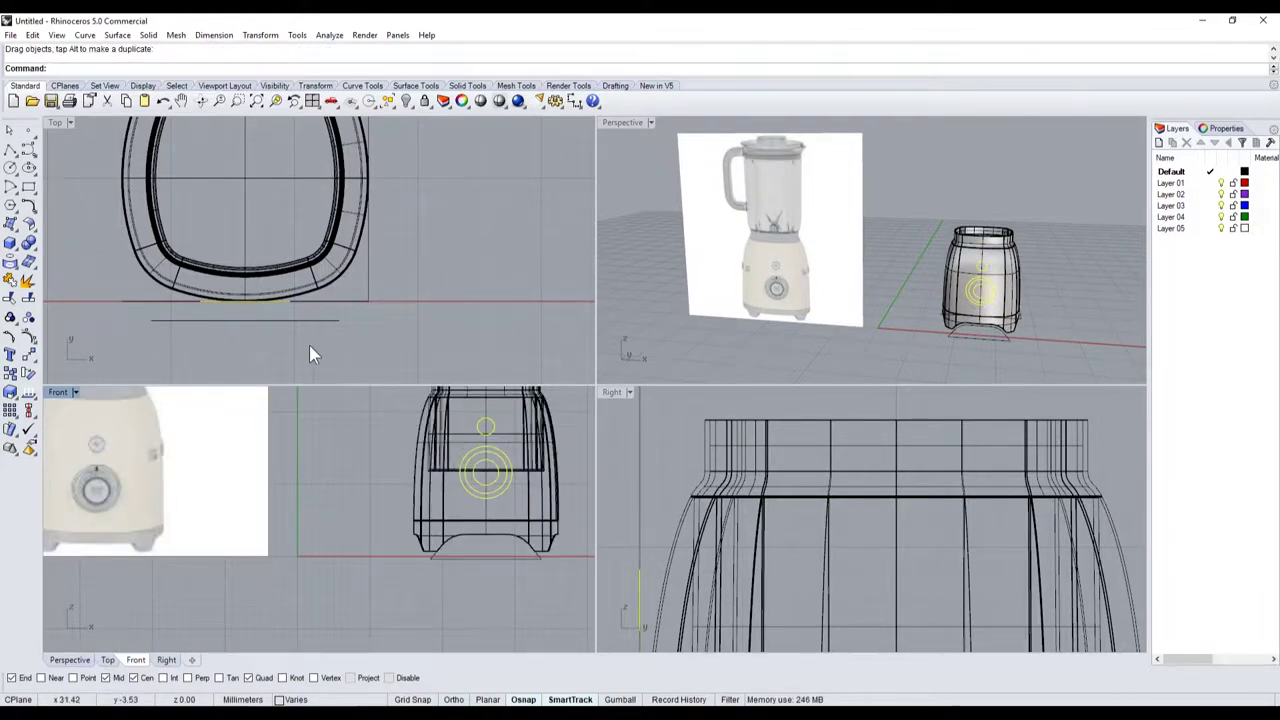
- Select the large dial circle and the small button circle
{"action": "left_click", "coordinate": [283, 312]}
{"action": "scroll", "coordinate": [976, 327], "scroll_direction": "up", "scroll_amount": 2}
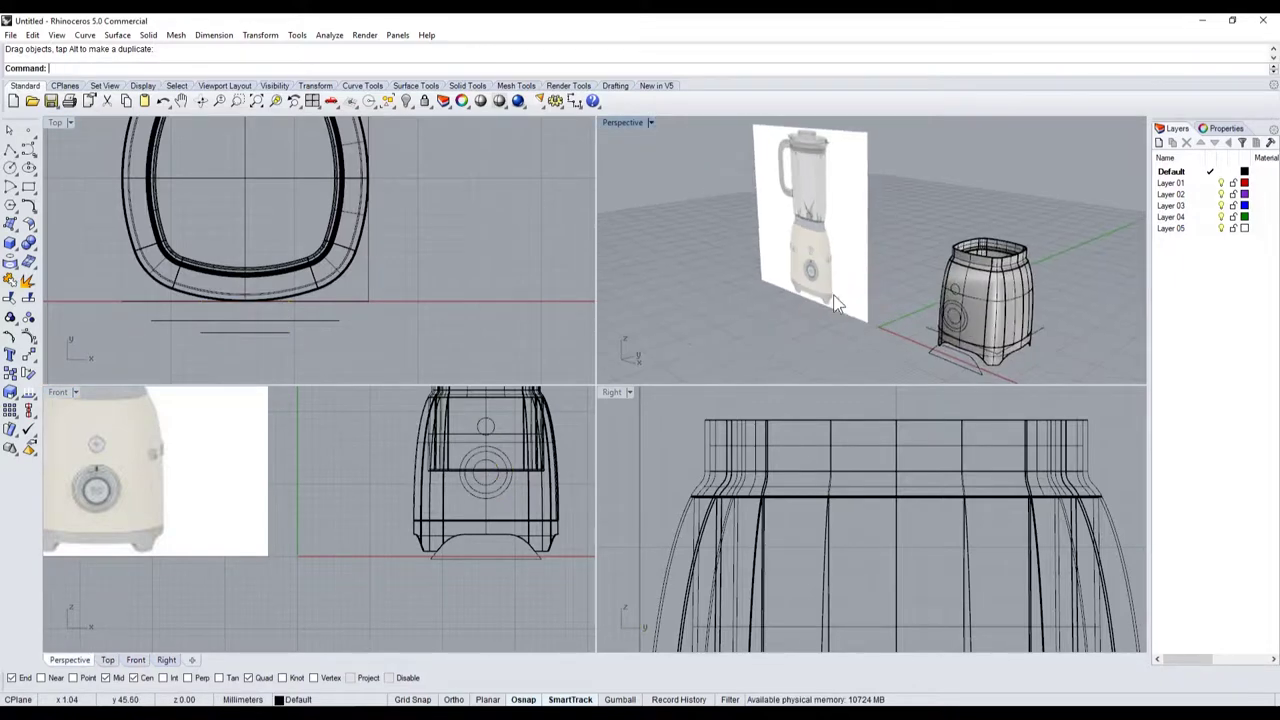
{"action": "scroll", "coordinate": [976, 327], "scroll_direction": "up", "scroll_amount": 3}
{"action": "scroll", "coordinate": [976, 327], "scroll_direction": "up", "scroll_amount": 2}
{"action": "scroll", "coordinate": [833, 240], "scroll_direction": "up", "scroll_amount": 2}
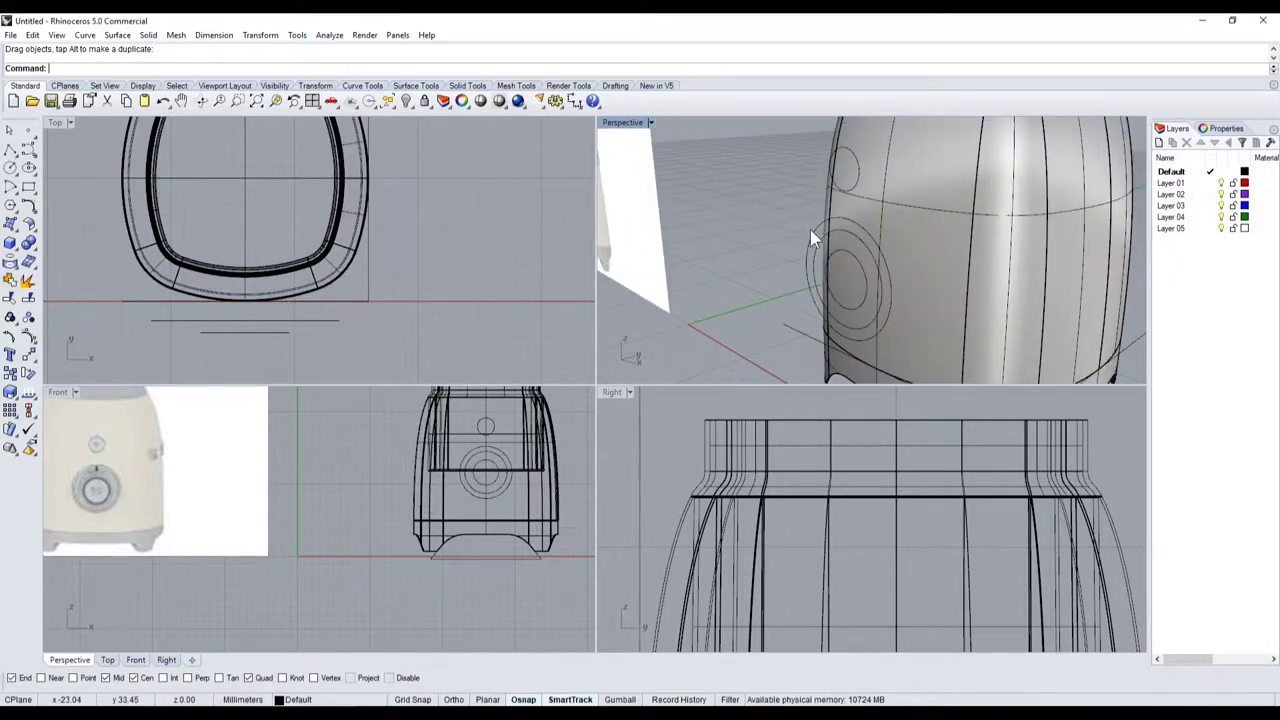
{"action": "left_click", "coordinate": [811, 237]}
{"action": "left_click", "coordinate": [846, 191]}
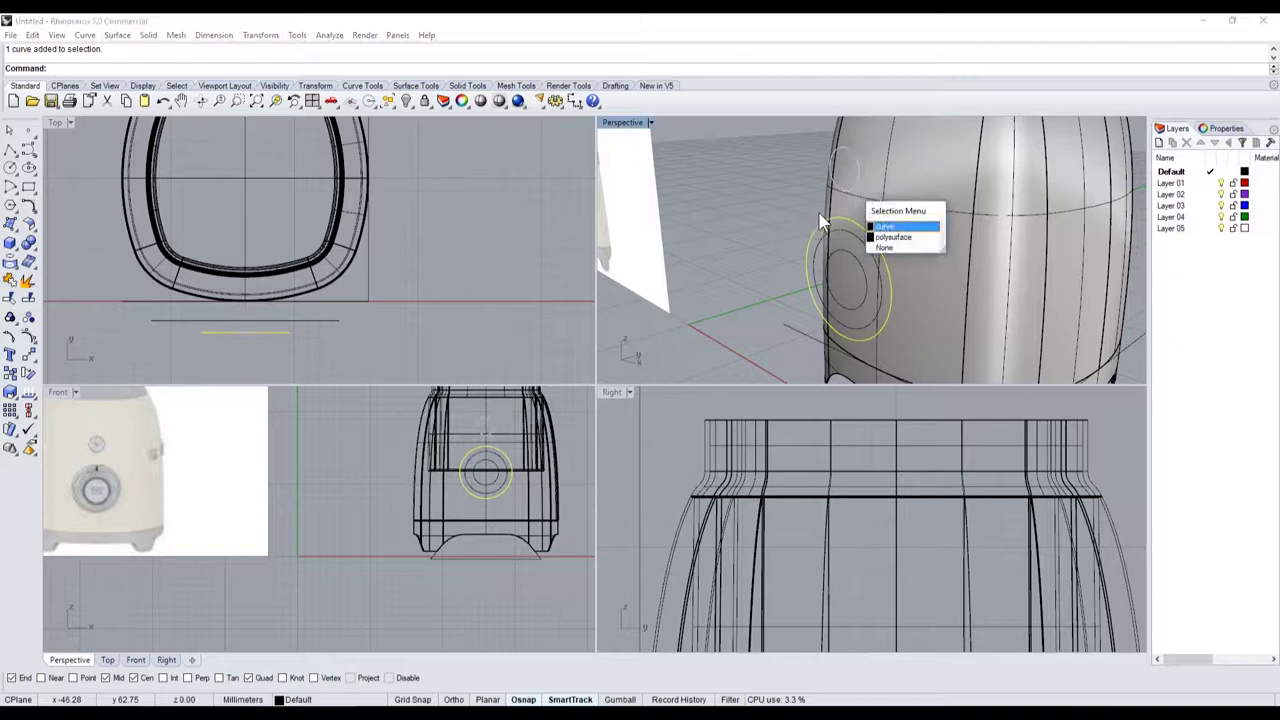
{"action": "left_click", "coordinate": [895, 228]}
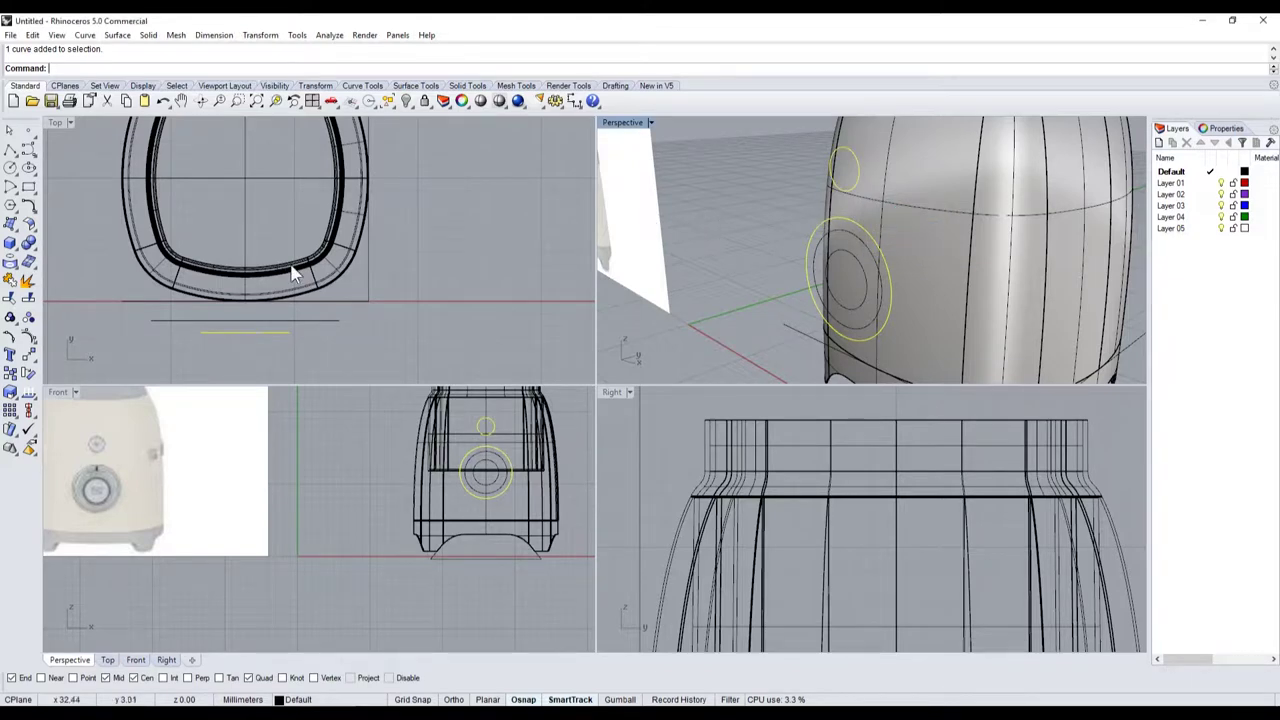
- Extrude the circles into solid cylinders running through the body
{"action": "left_click", "coordinate": [16, 250]}
{"action": "left_click", "coordinate": [68, 288]}
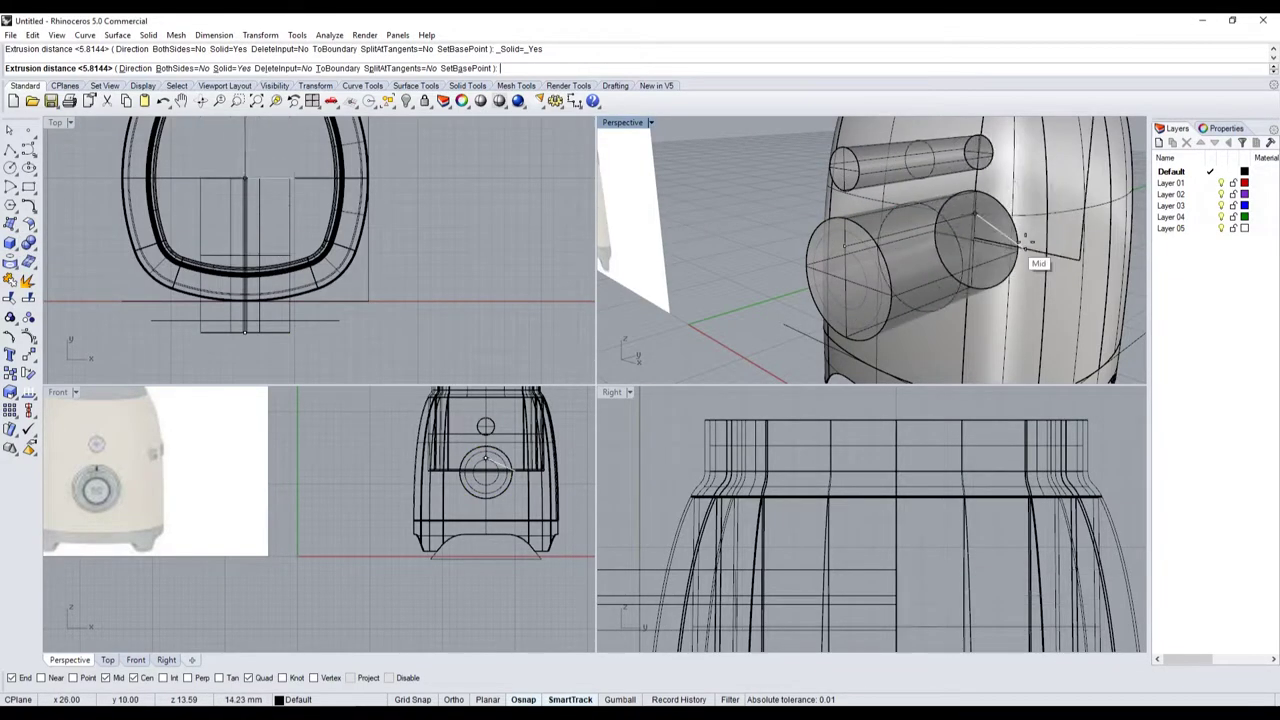
{"action": "left_click", "coordinate": [1094, 237]}
{"action": "scroll", "coordinate": [908, 287], "scroll_direction": "down", "scroll_amount": 5}
{"action": "scroll", "coordinate": [790, 292], "scroll_direction": "up", "scroll_amount": 5}
- Group the two cylinders together
{"action": "left_click", "coordinate": [855, 292]}
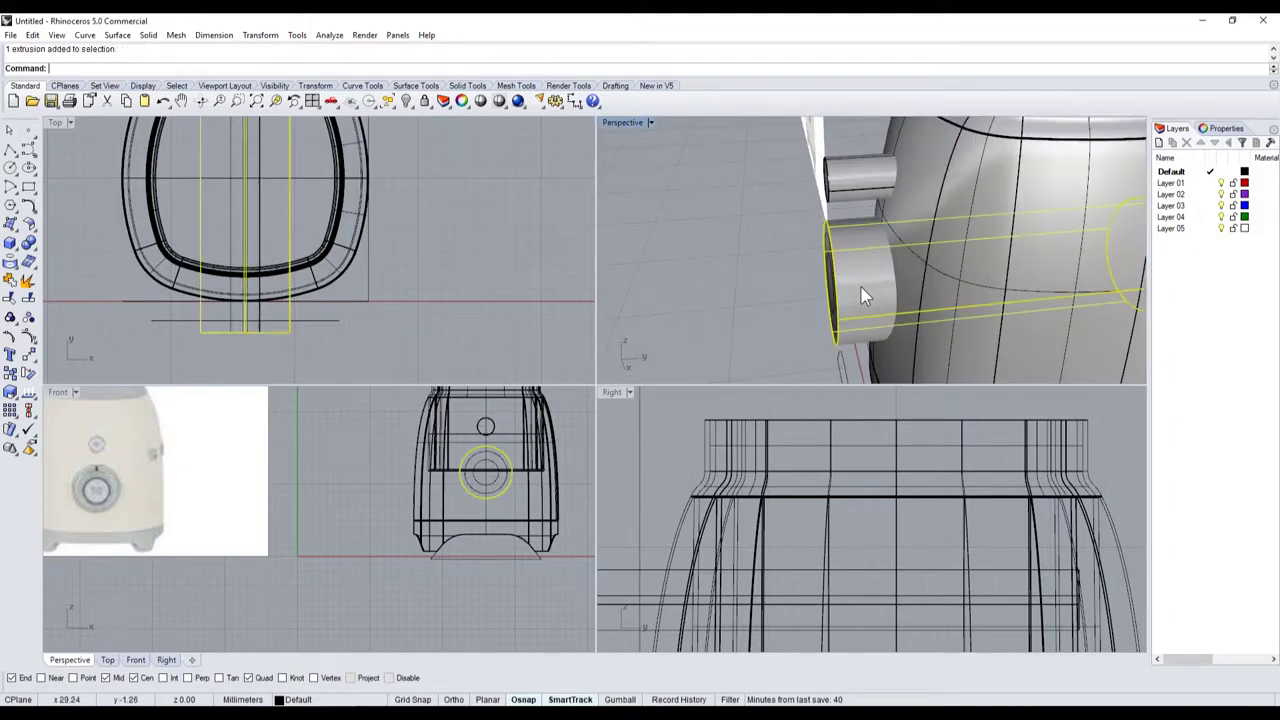
{"action": "left_click", "coordinate": [869, 193], "text": "shift"}
{"action": "left_click", "coordinate": [8, 318]}
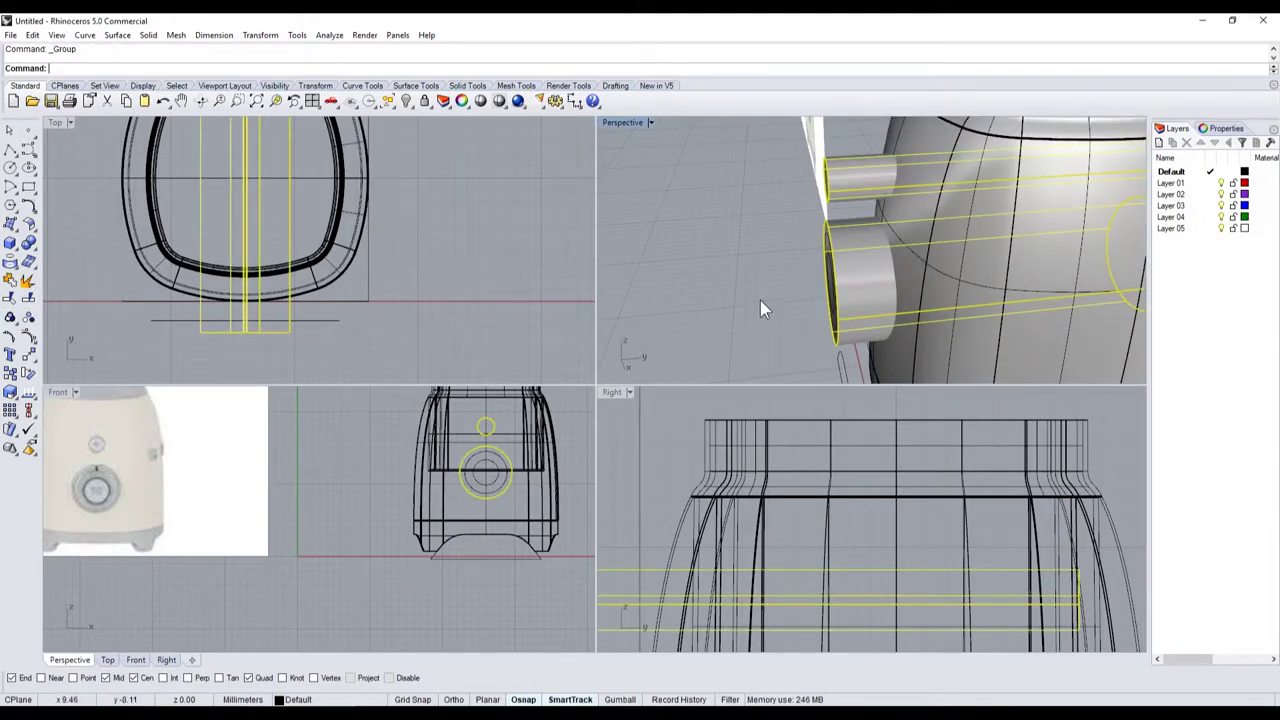
{"action": "scroll", "coordinate": [760, 300], "scroll_direction": "down", "scroll_amount": 5}
{"action": "scroll", "coordinate": [800, 270], "scroll_direction": "up", "scroll_amount": 5}
{"action": "scroll", "coordinate": [785, 288], "scroll_direction": "down", "scroll_amount": 5}
{"action": "left_click", "coordinate": [785, 288]}
- Maximize the Perspective viewport around the blender body
{"action": "scroll", "coordinate": [785, 288], "scroll_direction": "down", "scroll_amount": 5}
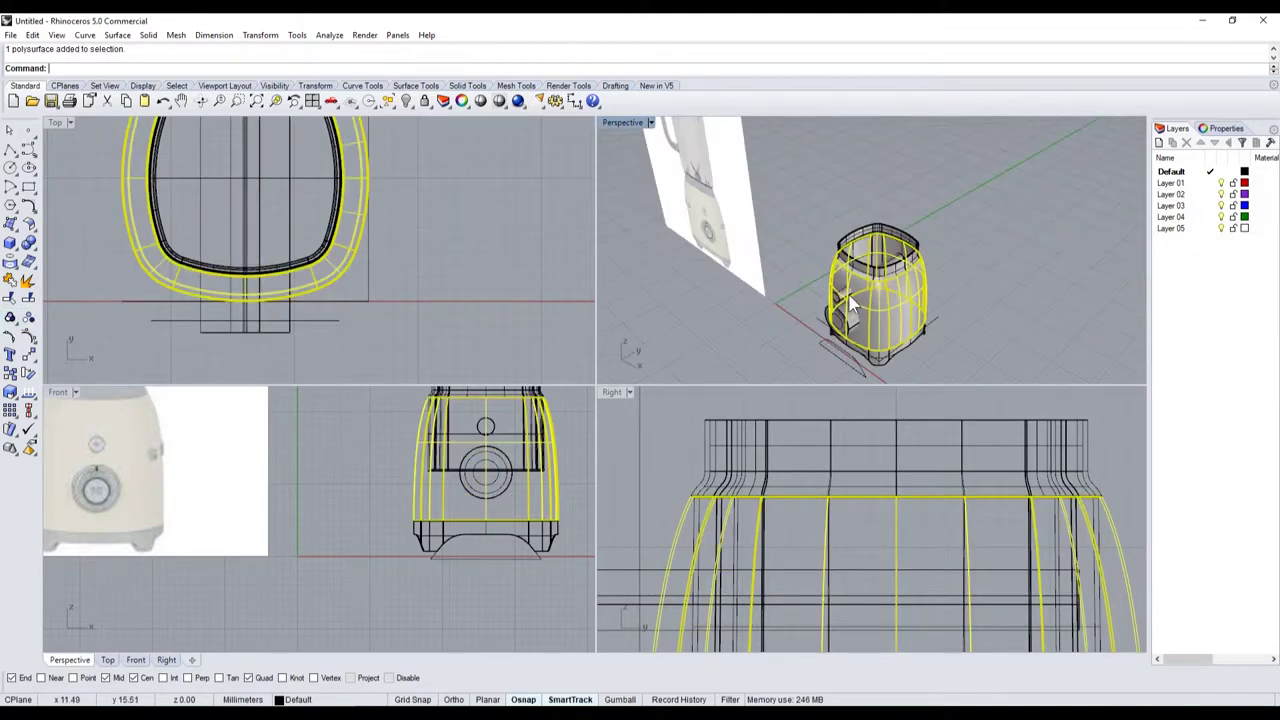
{"action": "scroll", "coordinate": [810, 260], "scroll_direction": "down", "scroll_amount": 3}
{"action": "key", "text": "ctrl+a"}
{"action": "scroll", "coordinate": [874, 286], "scroll_direction": "up", "scroll_amount": 3}
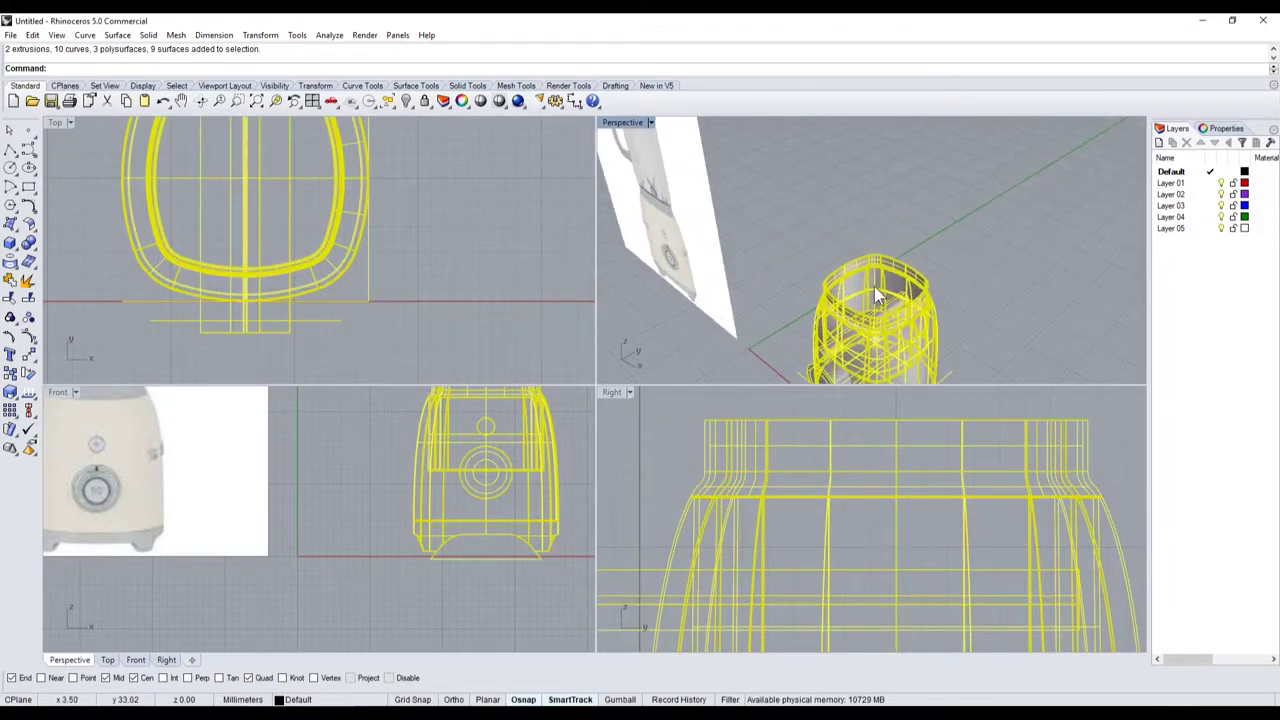
{"action": "left_click", "coordinate": [812, 270]}
{"action": "scroll", "coordinate": [820, 300], "scroll_direction": "up", "scroll_amount": 3}
{"action": "left_click", "coordinate": [835, 333]}
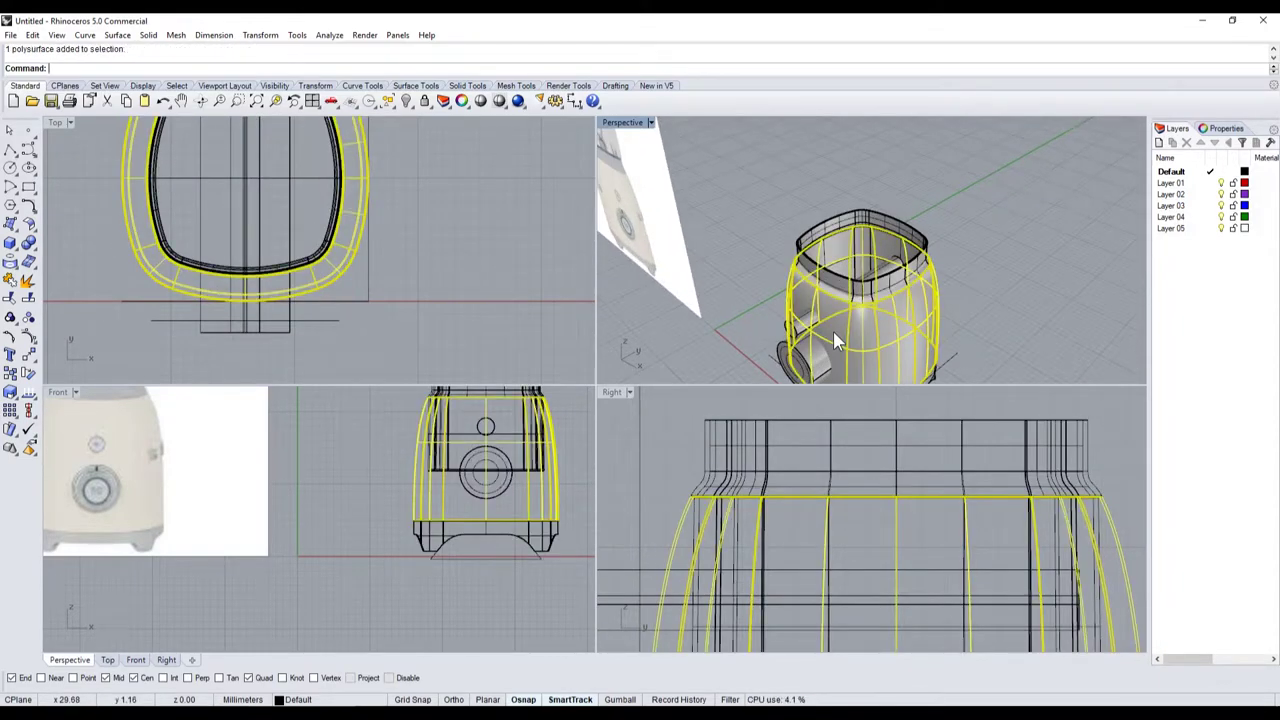
{"action": "double_click", "coordinate": [622, 122]}
{"action": "scroll", "coordinate": [640, 380], "scroll_direction": "down", "scroll_amount": 3}
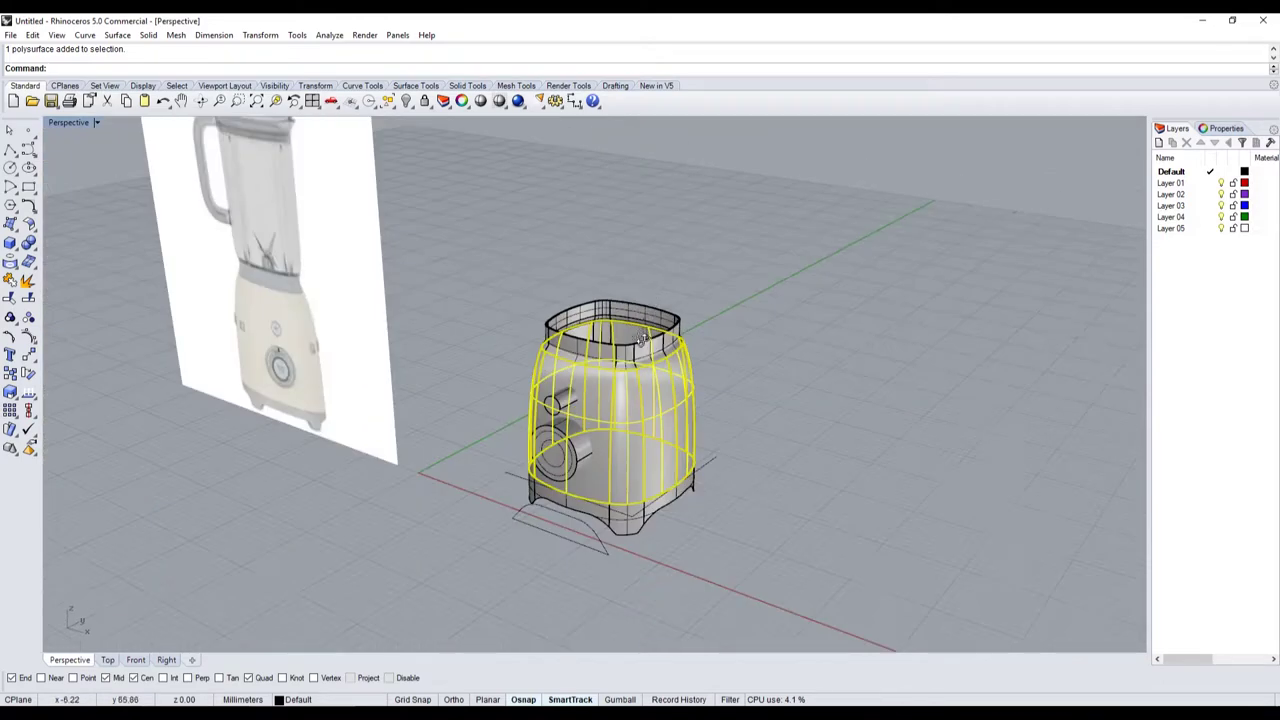
{"action": "scroll", "coordinate": [579, 410], "scroll_direction": "up", "scroll_amount": 3}
{"action": "scroll", "coordinate": [443, 234], "scroll_direction": "down", "scroll_amount": 3}
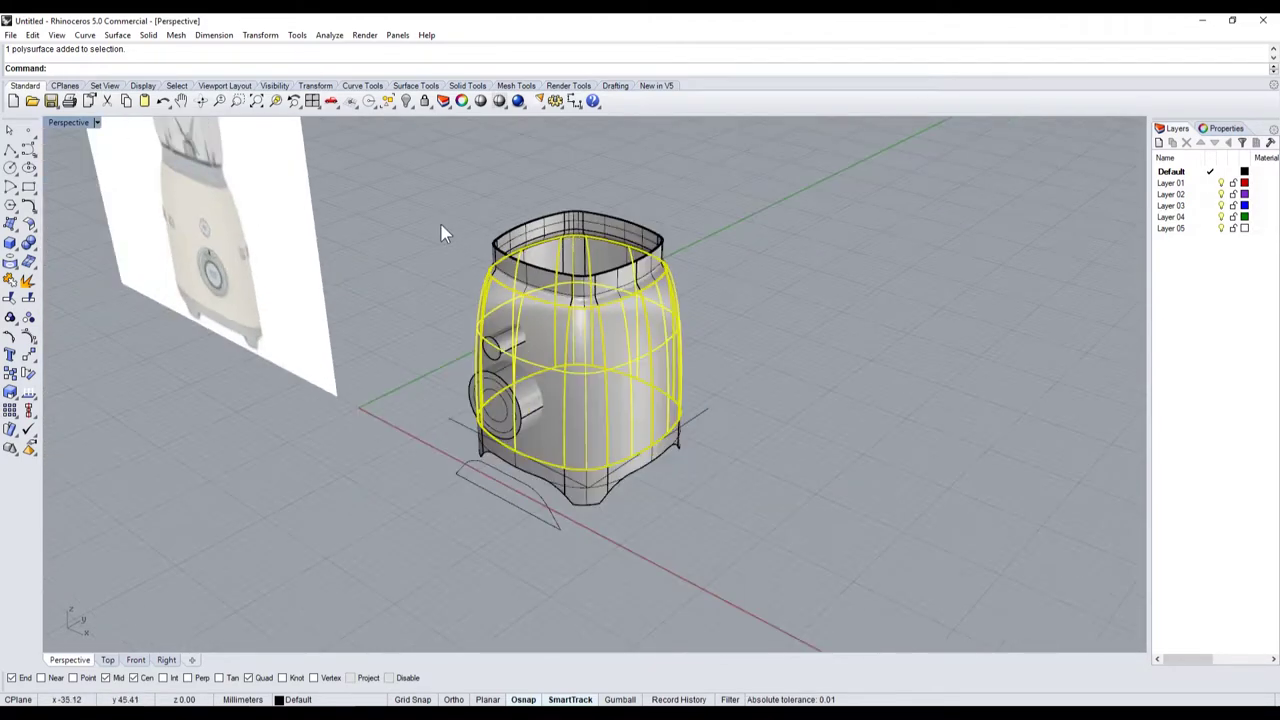
{"action": "scroll", "coordinate": [449, 240], "scroll_direction": "down", "scroll_amount": 2}
{"action": "key", "text": "Escape"}
- Copy the body with its cylinders and place the duplicate beside the original along the red axis
{"action": "left_click_drag", "start_coordinate": [401, 193], "coordinate": [587, 384]}
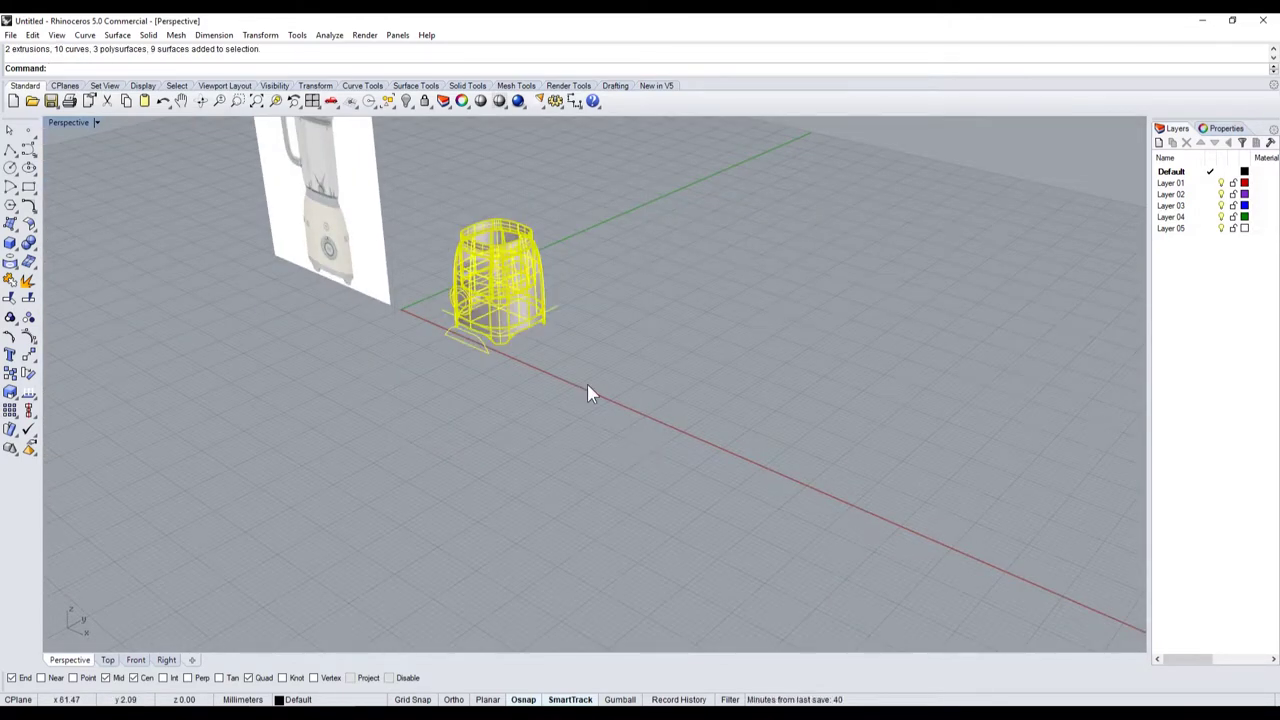
{"action": "key", "text": "ctrl+c"}
{"action": "left_click_drag", "start_coordinate": [519, 300], "coordinate": [690, 370]}
{"action": "key", "text": "Escape"}
{"action": "scroll", "coordinate": [697, 370], "scroll_direction": "up", "scroll_amount": 2}
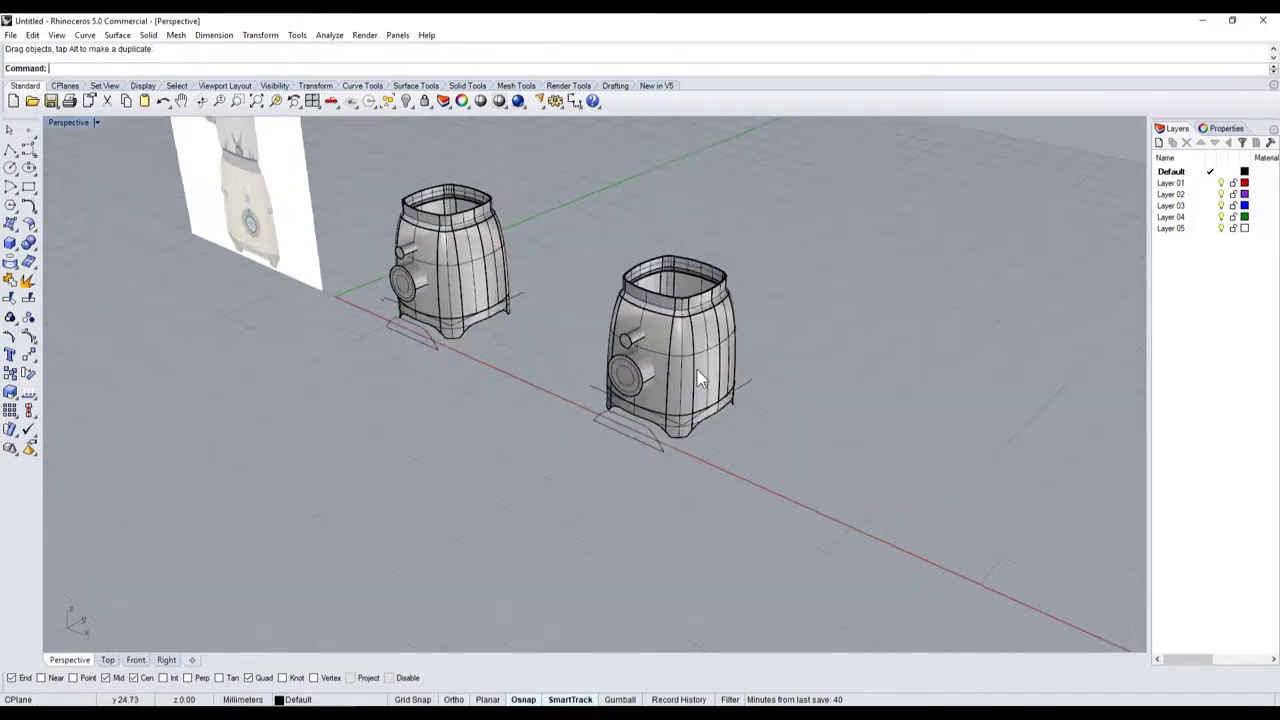
{"action": "scroll", "coordinate": [622, 462], "scroll_direction": "up", "scroll_amount": 3}
- Pick out the barrel body among the blender's objects
{"action": "left_click", "coordinate": [344, 381]}
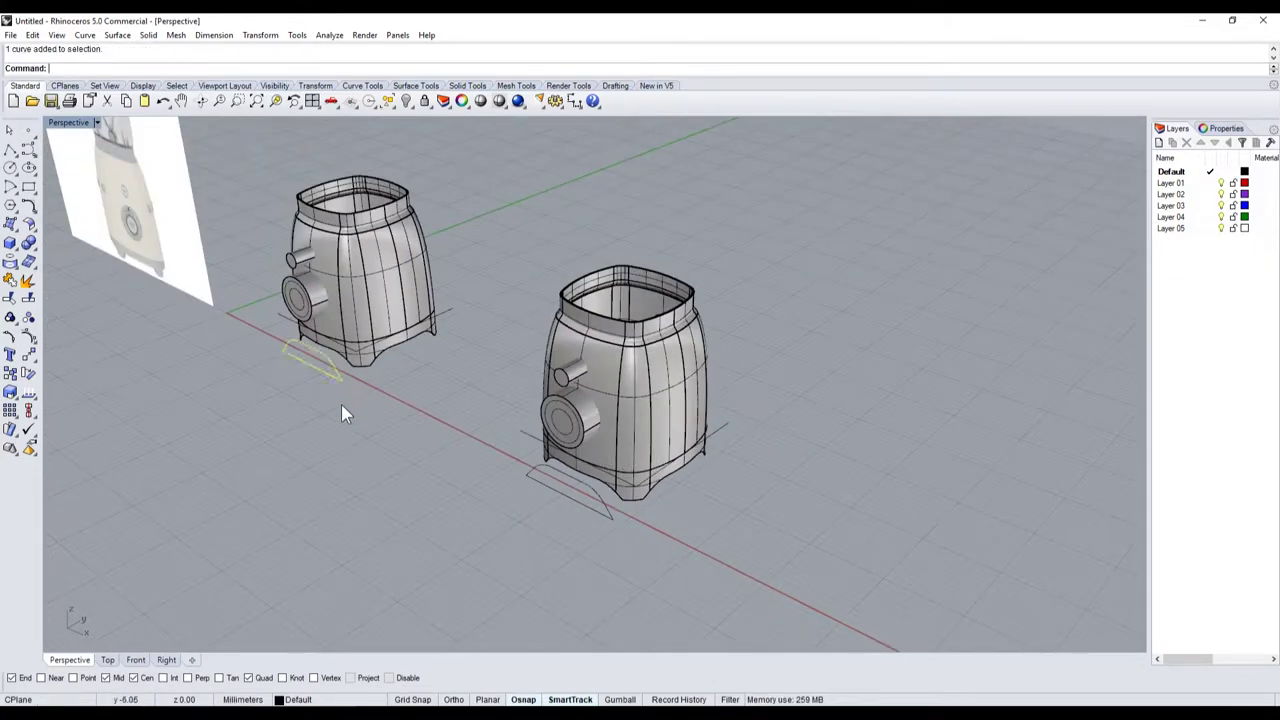
{"action": "scroll", "coordinate": [437, 474], "scroll_direction": "up", "scroll_amount": 2}
{"action": "scroll", "coordinate": [560, 440], "scroll_direction": "up", "scroll_amount": 2}
{"action": "left_click", "coordinate": [722, 340]}
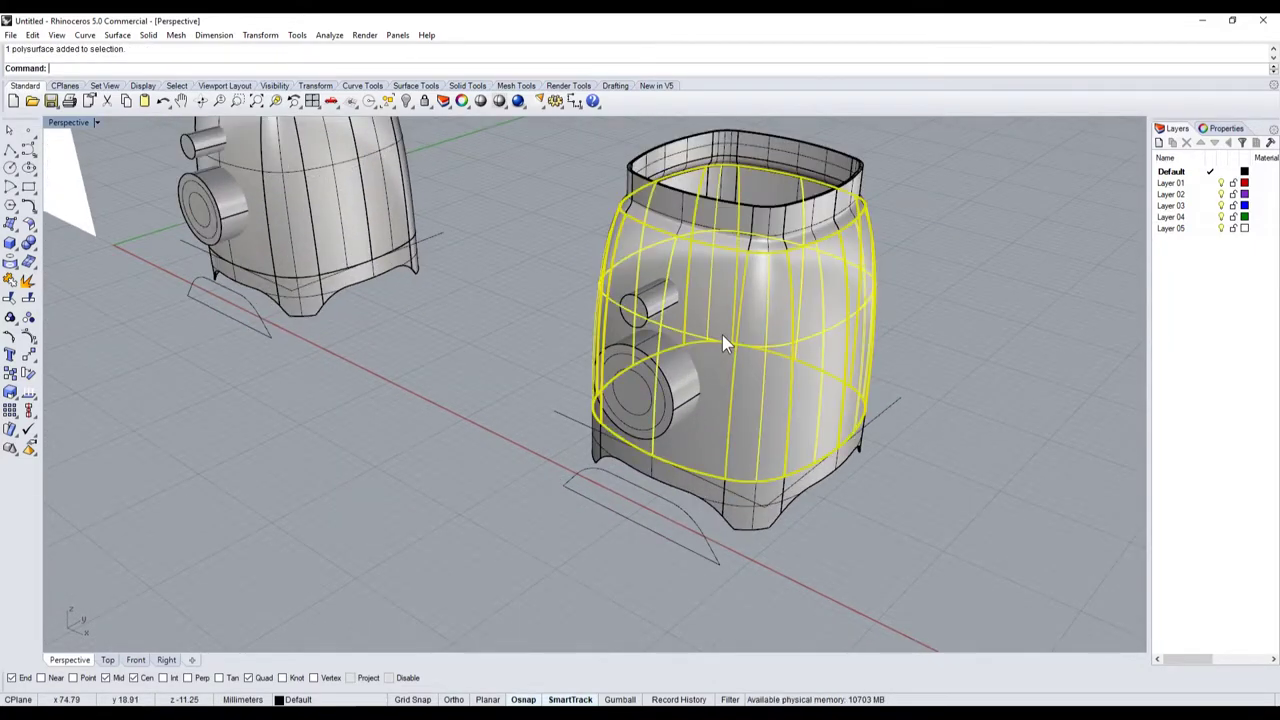
{"action": "left_click", "coordinate": [320, 220]}
{"action": "left_click", "coordinate": [371, 367]}
{"action": "left_click", "coordinate": [380, 190]}
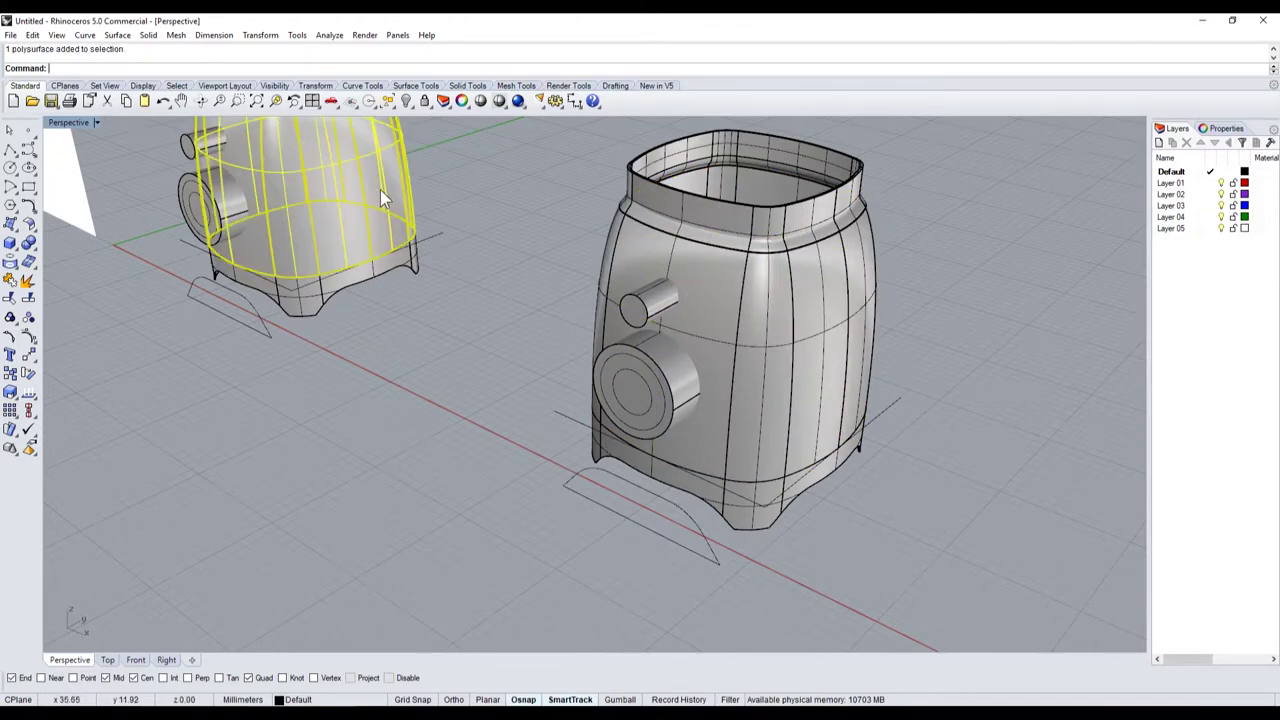
{"action": "left_click", "coordinate": [448, 452]}
{"action": "scroll", "coordinate": [490, 435], "scroll_direction": "up", "scroll_amount": 3}
{"action": "left_click", "coordinate": [615, 362]}
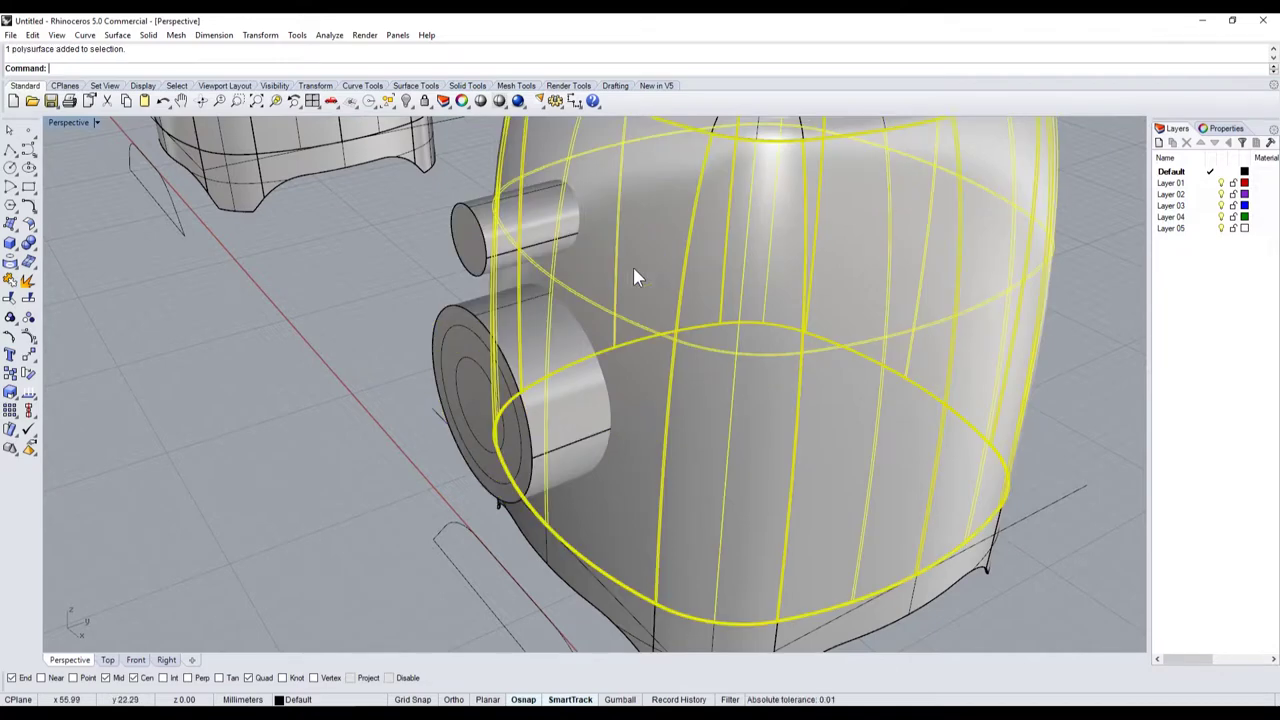
{"action": "key", "text": "Escape"}
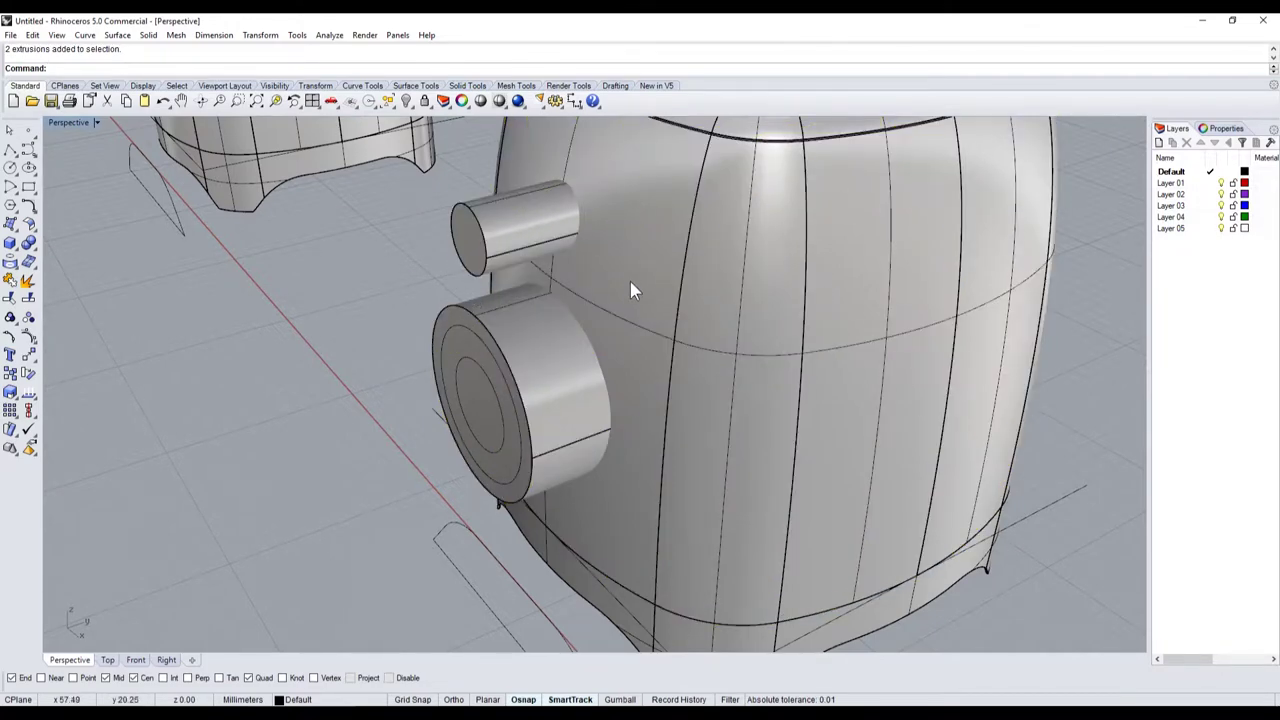
{"action": "left_click", "coordinate": [630, 284]}
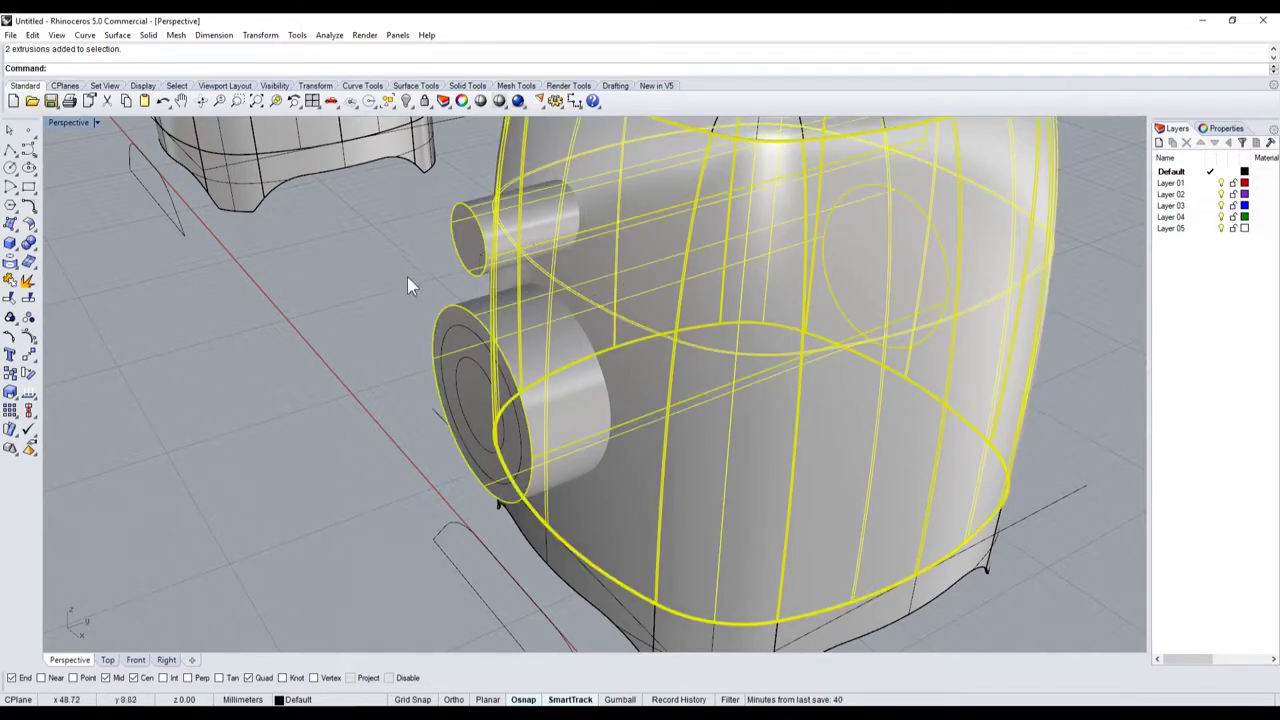
{"action": "left_click", "coordinate": [323, 332]}
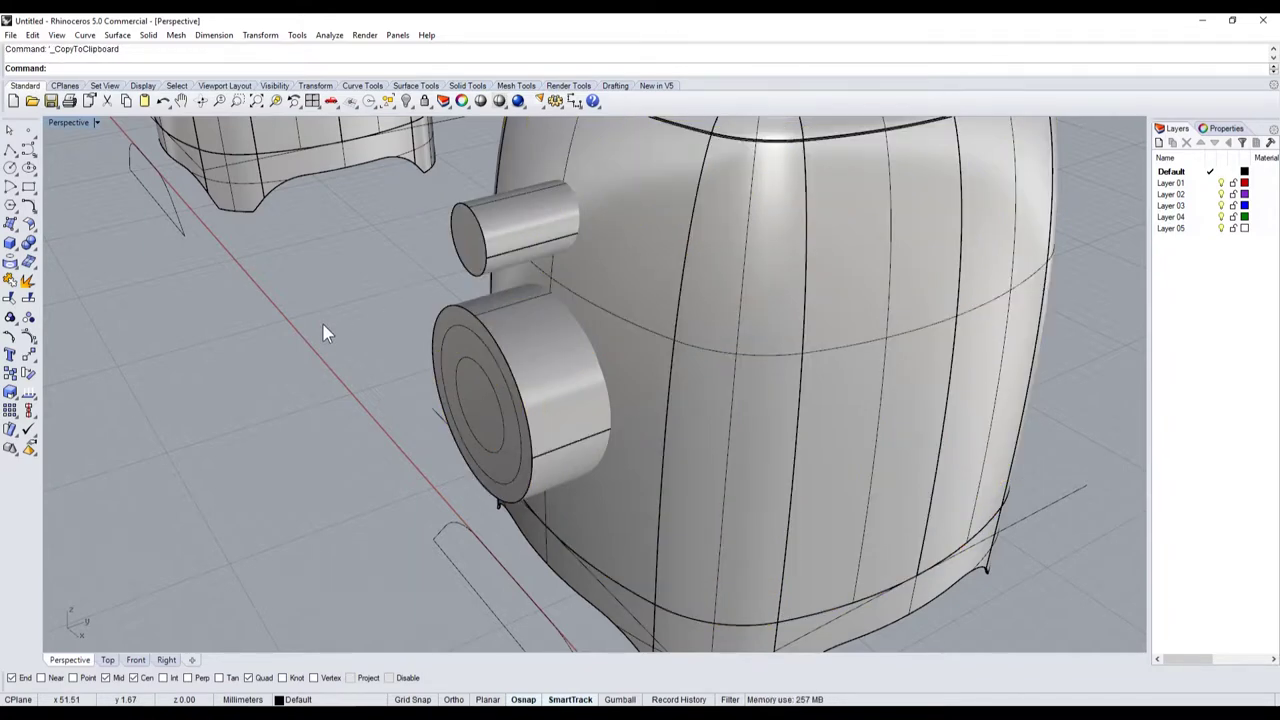
- Paste a copy of the barrel in place and Boolean-subtract the cylinder from it
{"action": "key", "text": "ctrl+v"}
{"action": "left_click", "coordinate": [325, 332]}
{"action": "left_click", "coordinate": [671, 276]}
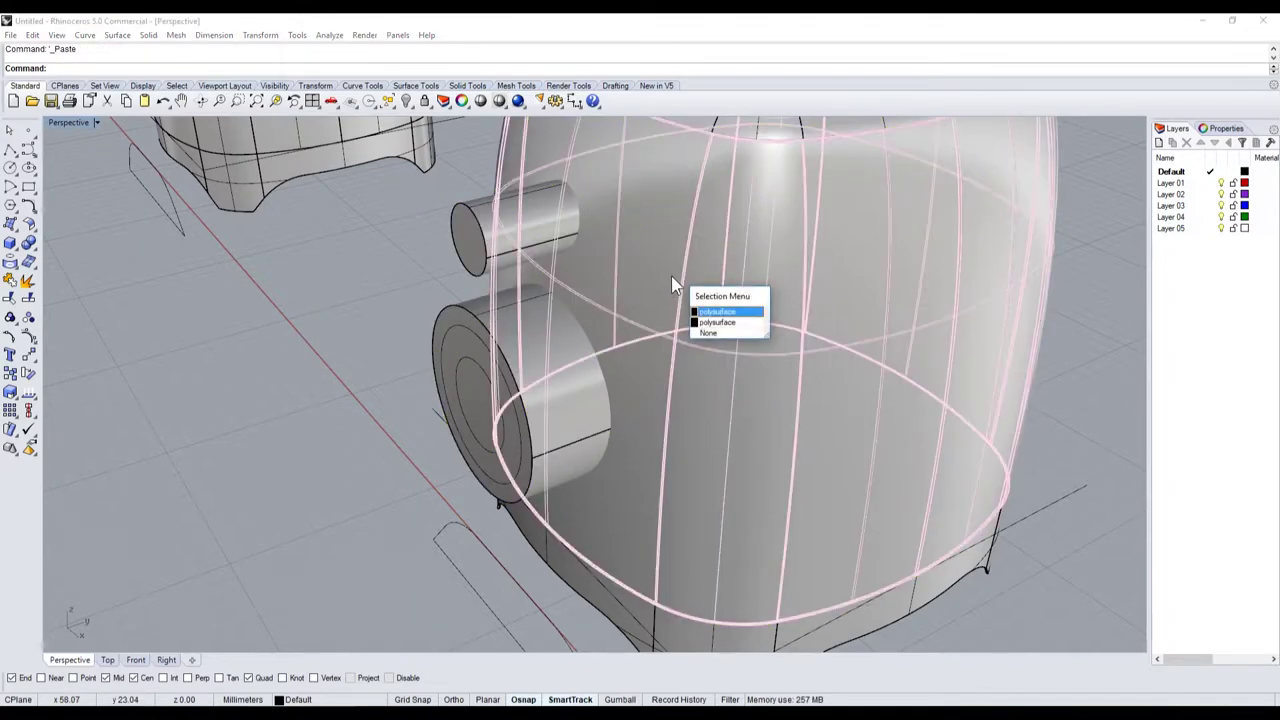
{"action": "left_click", "coordinate": [722, 313]}
{"action": "left_click", "coordinate": [34, 255]}
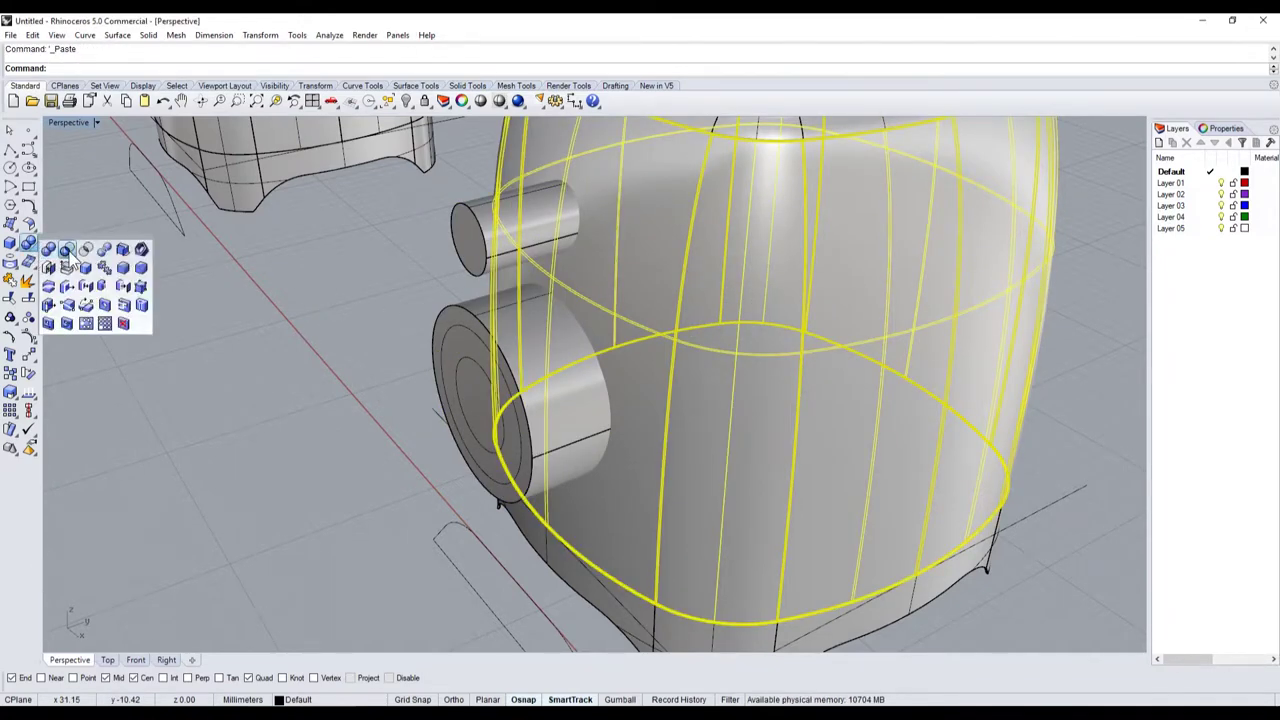
{"action": "left_click", "coordinate": [47, 245]}
{"action": "left_click", "coordinate": [515, 240]}
{"action": "left_click", "coordinate": [545, 265]}
{"action": "key", "text": "Return"}
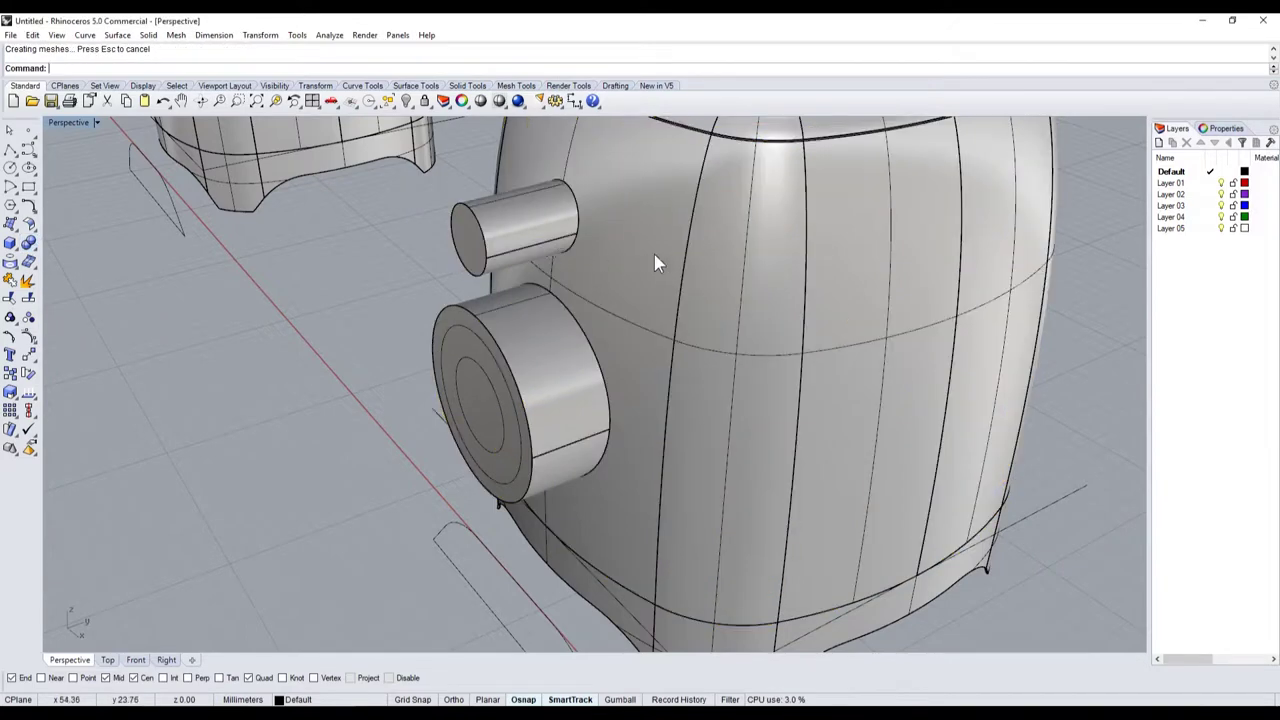
- Boolean-intersect the remaining barrel copy with the cylinder to keep the thin curved piece
{"action": "left_click", "coordinate": [664, 255]}
{"action": "left_click", "coordinate": [712, 302]}
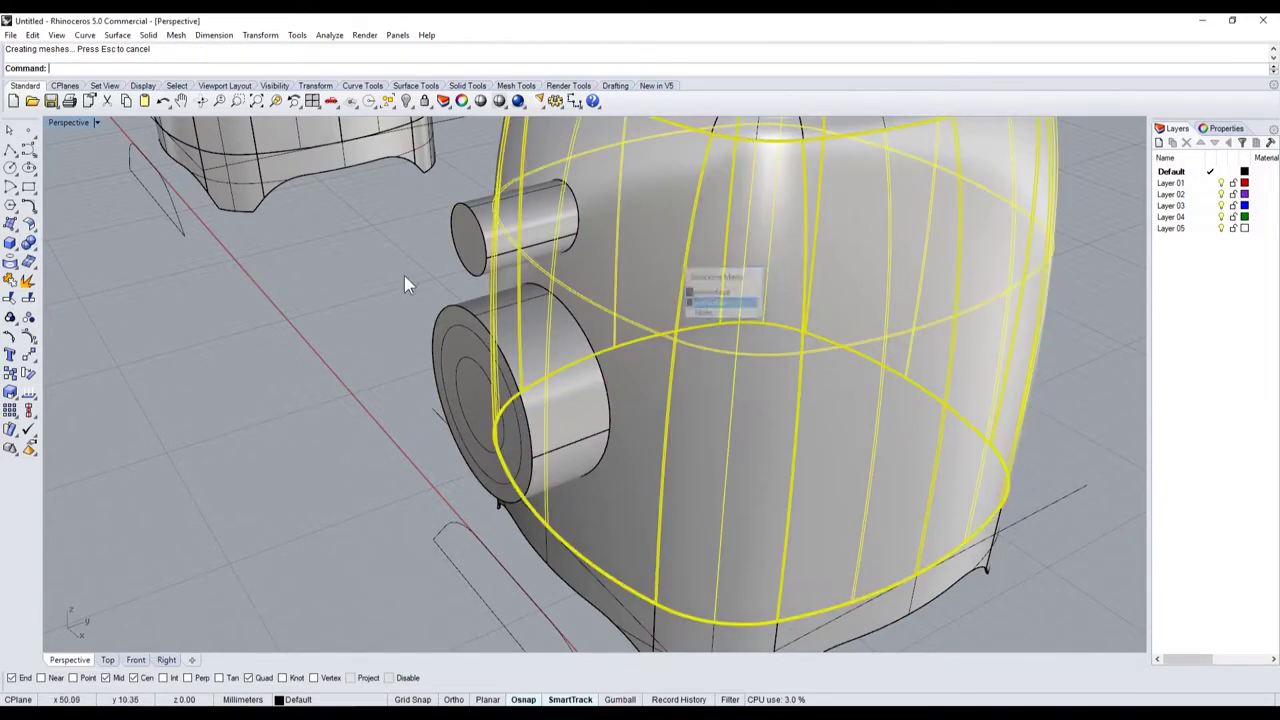
{"action": "left_click", "coordinate": [34, 255]}
{"action": "left_click", "coordinate": [68, 248]}
{"action": "left_click", "coordinate": [497, 345]}
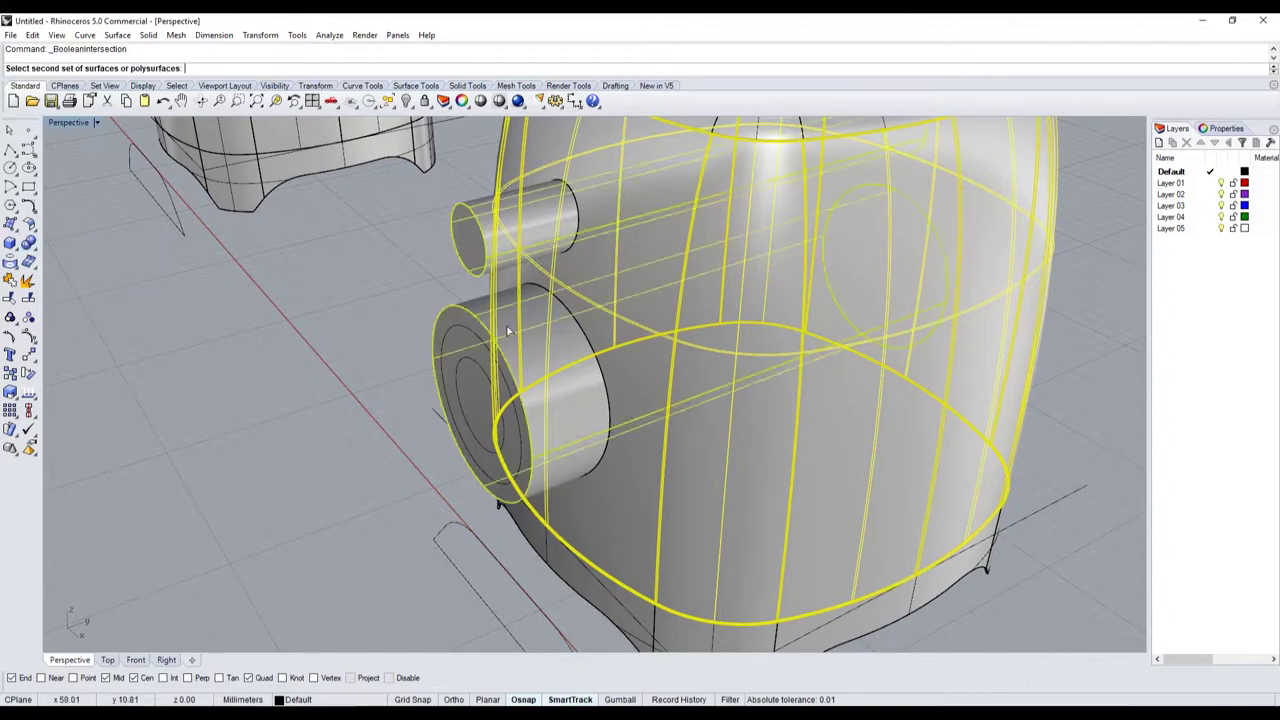
{"action": "key", "text": "Return"}
- Orbit and zoom around the cut barrel body to inspect it from several angles
{"action": "scroll", "coordinate": [540, 300], "scroll_direction": "down", "scroll_amount": 2}
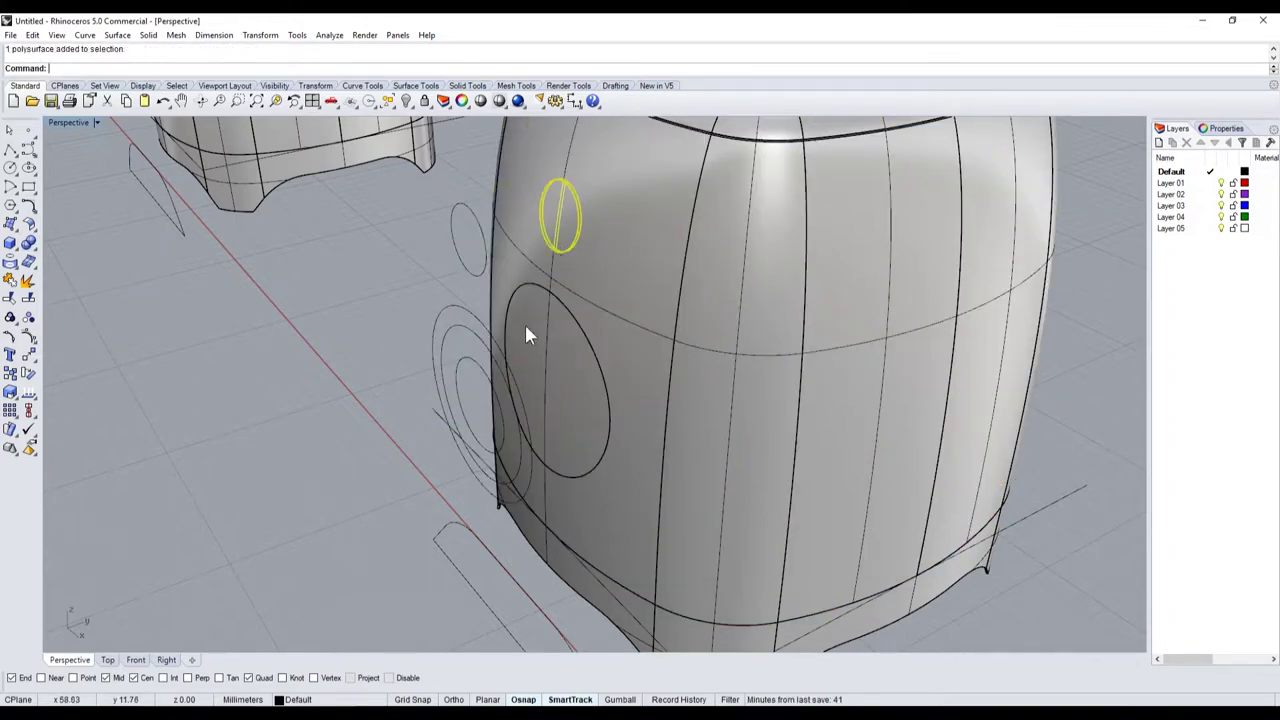
{"action": "scroll", "coordinate": [526, 334], "scroll_direction": "down", "scroll_amount": 3}
{"action": "scroll", "coordinate": [591, 363], "scroll_direction": "up", "scroll_amount": 3}
{"action": "scroll", "coordinate": [548, 371], "scroll_direction": "down", "scroll_amount": 3}
{"action": "scroll", "coordinate": [546, 365], "scroll_direction": "up", "scroll_amount": 1}
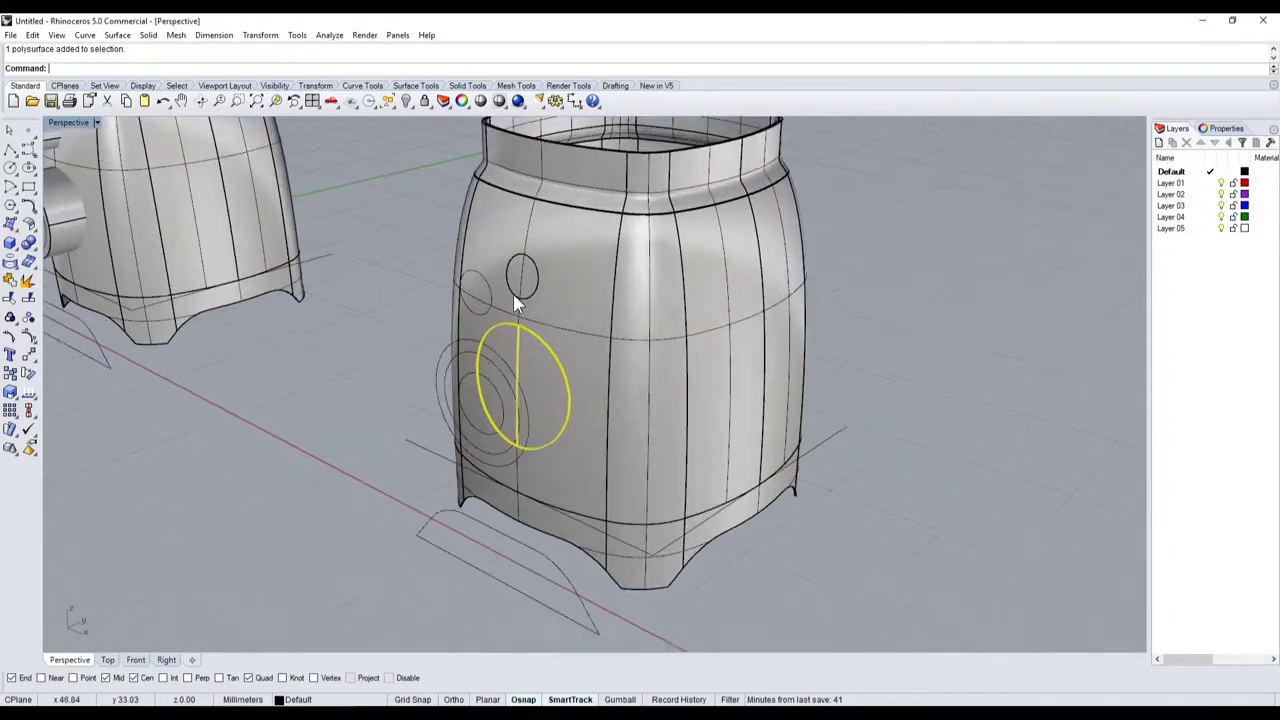
{"action": "scroll", "coordinate": [530, 300], "scroll_direction": "up", "scroll_amount": 3}
{"action": "scroll", "coordinate": [530, 300], "scroll_direction": "down", "scroll_amount": 3}
{"action": "scroll", "coordinate": [560, 390], "scroll_direction": "down", "scroll_amount": 3}
{"action": "right_click_drag", "start_coordinate": [560, 390], "coordinate": [555, 330]}
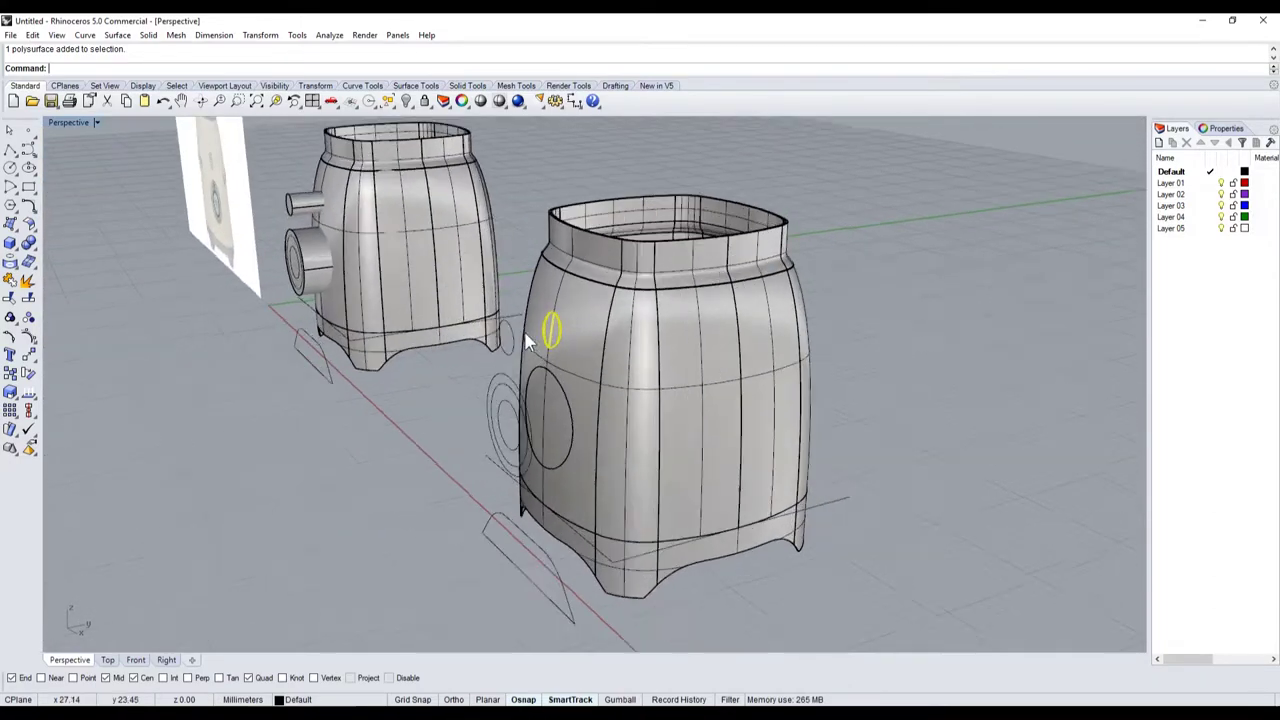
{"action": "scroll", "coordinate": [578, 307], "scroll_direction": "up", "scroll_amount": 3}
{"action": "scroll", "coordinate": [587, 394], "scroll_direction": "down", "scroll_amount": 2}
{"action": "mouse_move", "coordinate": [587, 394]}
{"action": "right_mouse_down"}
{"action": "mouse_move", "coordinate": [543, 336]}
{"action": "mouse_move", "coordinate": [529, 337]}
{"action": "mouse_move", "coordinate": [586, 351]}
{"action": "mouse_move", "coordinate": [601, 370]}
{"action": "right_mouse_up"}
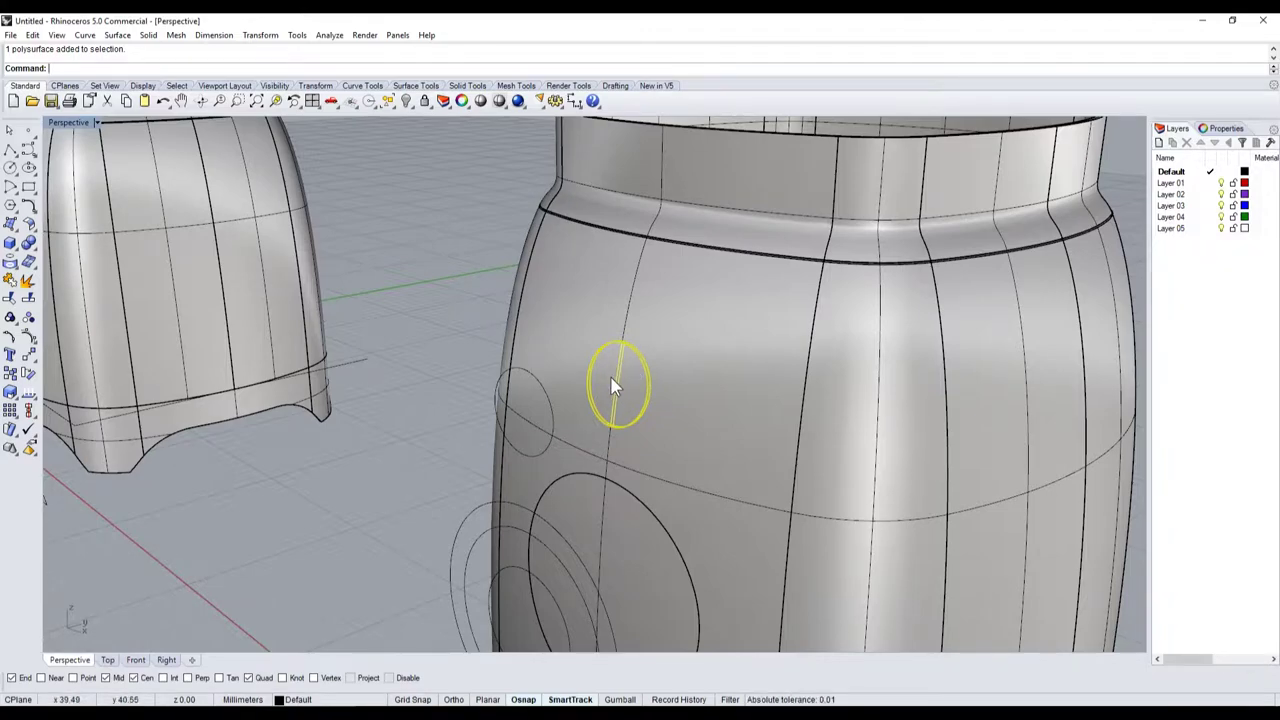
{"action": "mouse_move", "coordinate": [616, 382]}
{"action": "right_mouse_down"}
{"action": "mouse_move", "coordinate": [516, 320]}
{"action": "mouse_move", "coordinate": [600, 420]}
{"action": "right_mouse_up"}
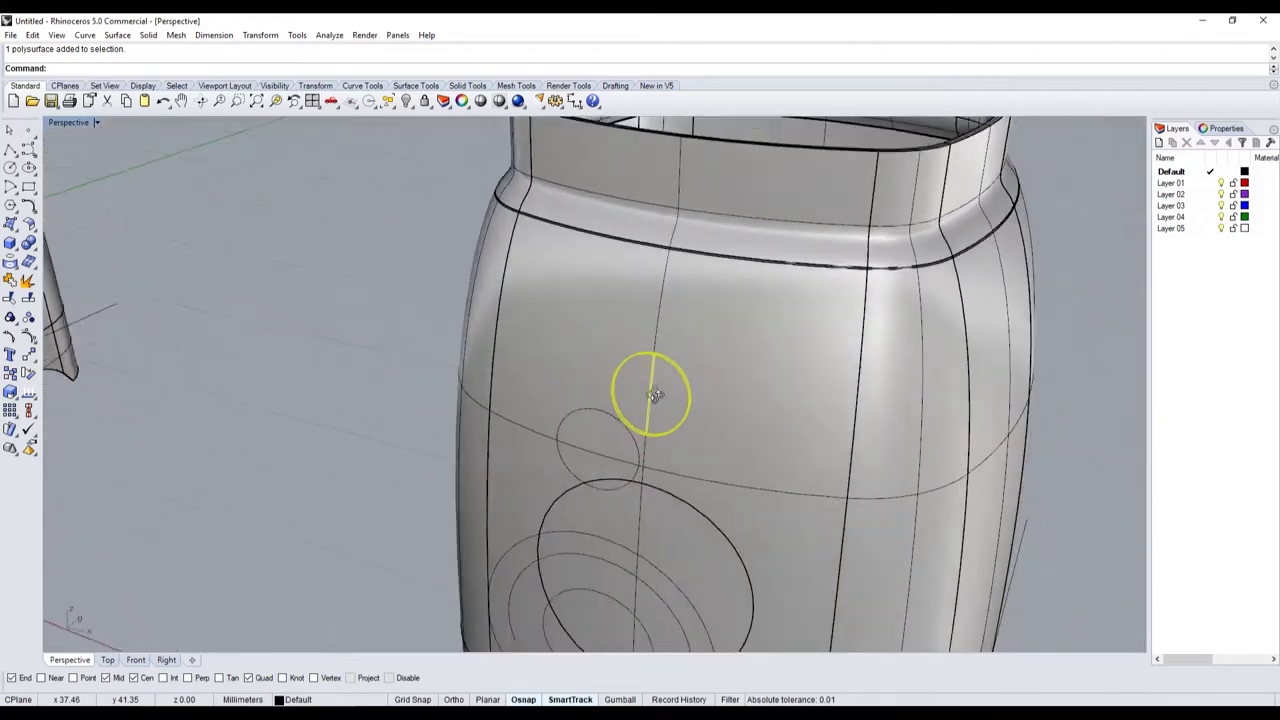
{"action": "scroll", "coordinate": [604, 428], "scroll_direction": "down", "scroll_amount": 5}
{"action": "scroll", "coordinate": [606, 428], "scroll_direction": "up", "scroll_amount": 5}
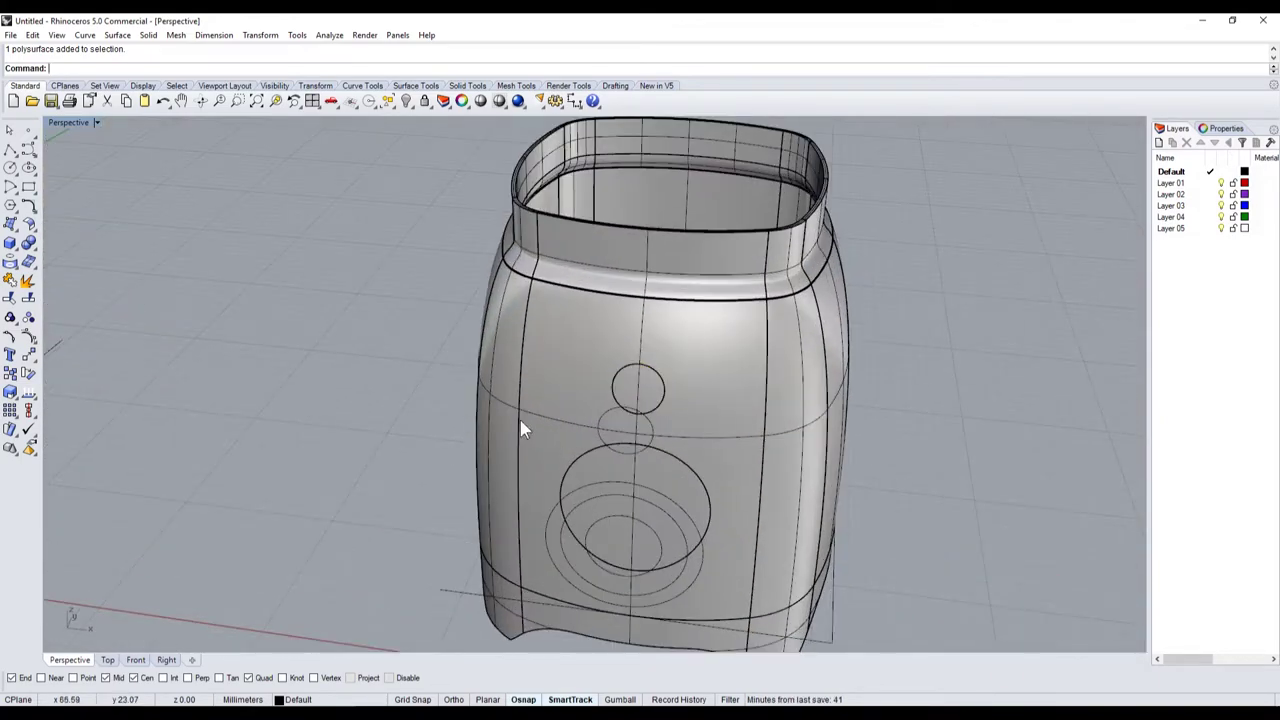
{"action": "scroll", "coordinate": [520, 430], "scroll_direction": "up", "scroll_amount": 2}
- Select the outer barrel shell and hide it
{"action": "left_click", "coordinate": [645, 385]}
{"action": "left_click", "coordinate": [298, 363]}
{"action": "left_click", "coordinate": [468, 235]}
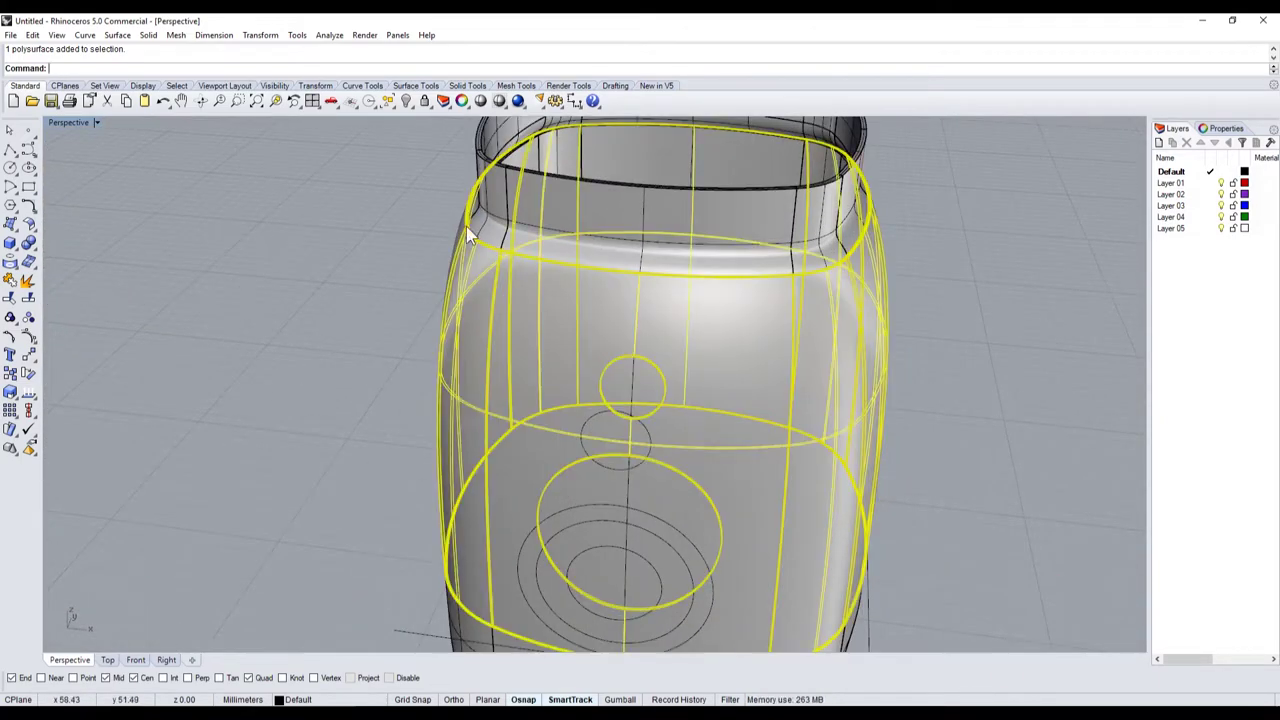
{"action": "left_click", "coordinate": [406, 101]}
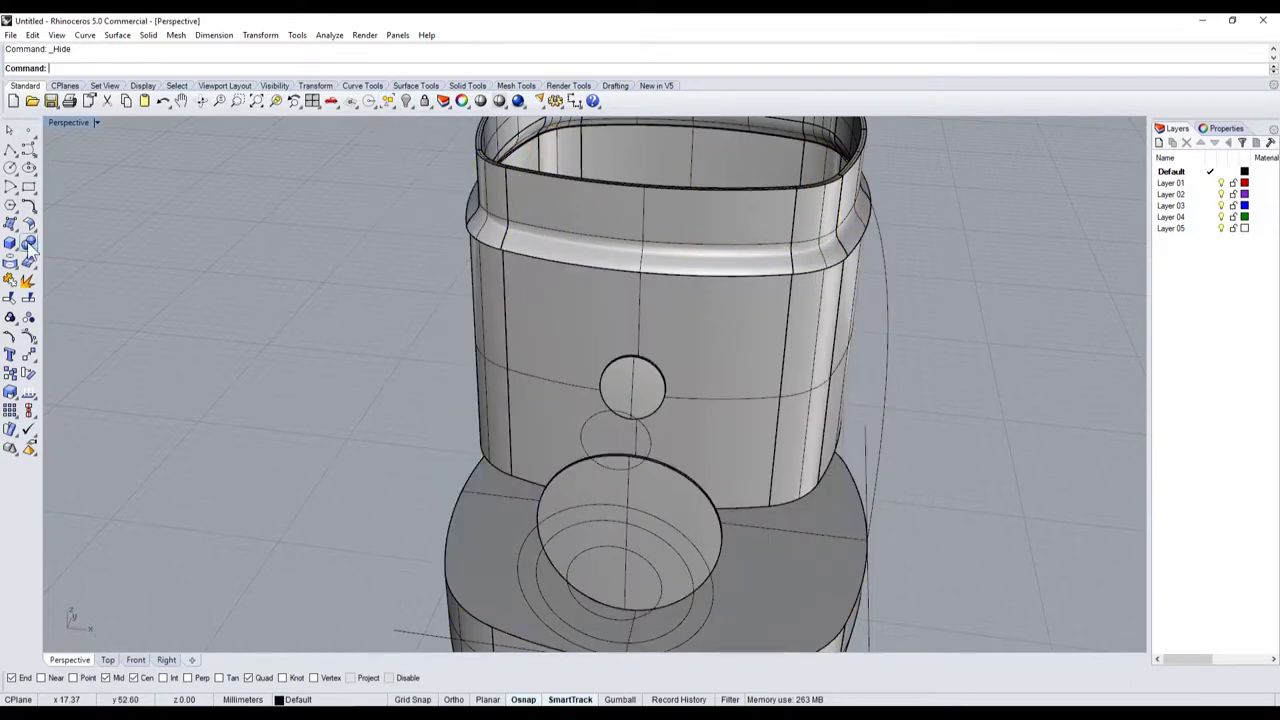
- Fillet the edge of the small circular opening with a 0.05 radius
{"action": "left_click", "coordinate": [35, 251]}
{"action": "left_click", "coordinate": [122, 269]}
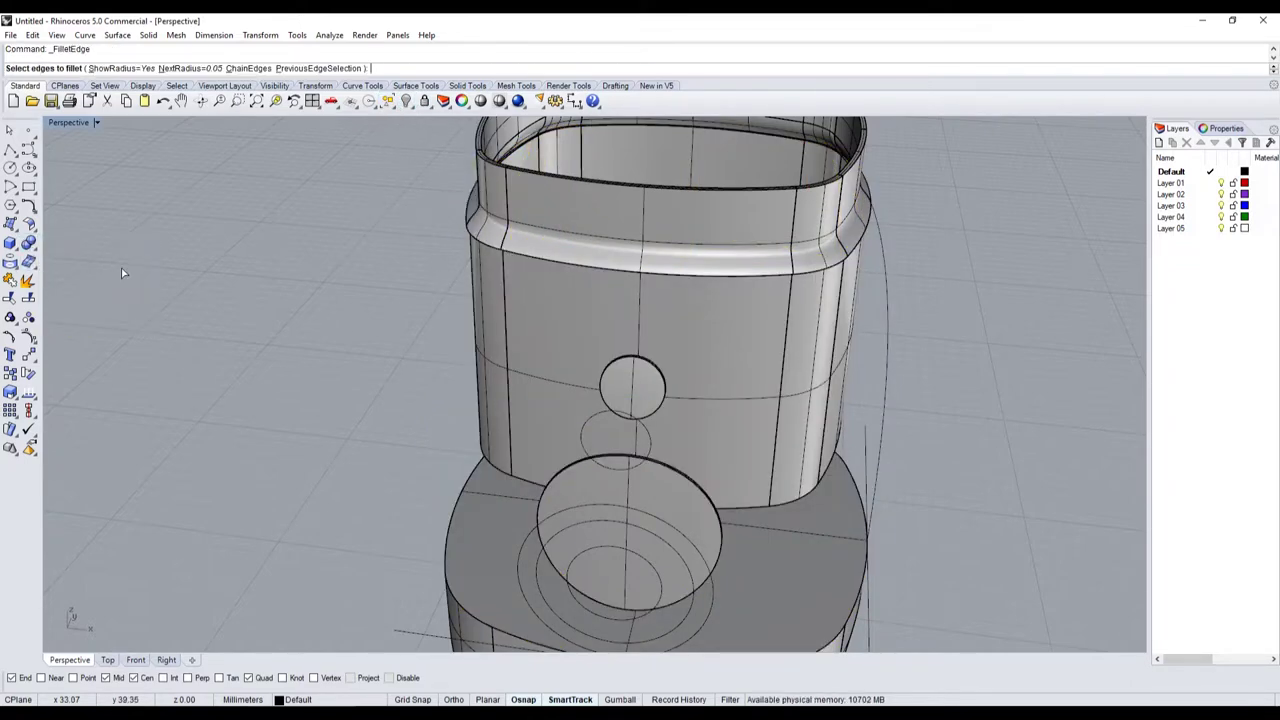
{"action": "scroll", "coordinate": [867, 445], "scroll_direction": "up", "scroll_amount": 5}
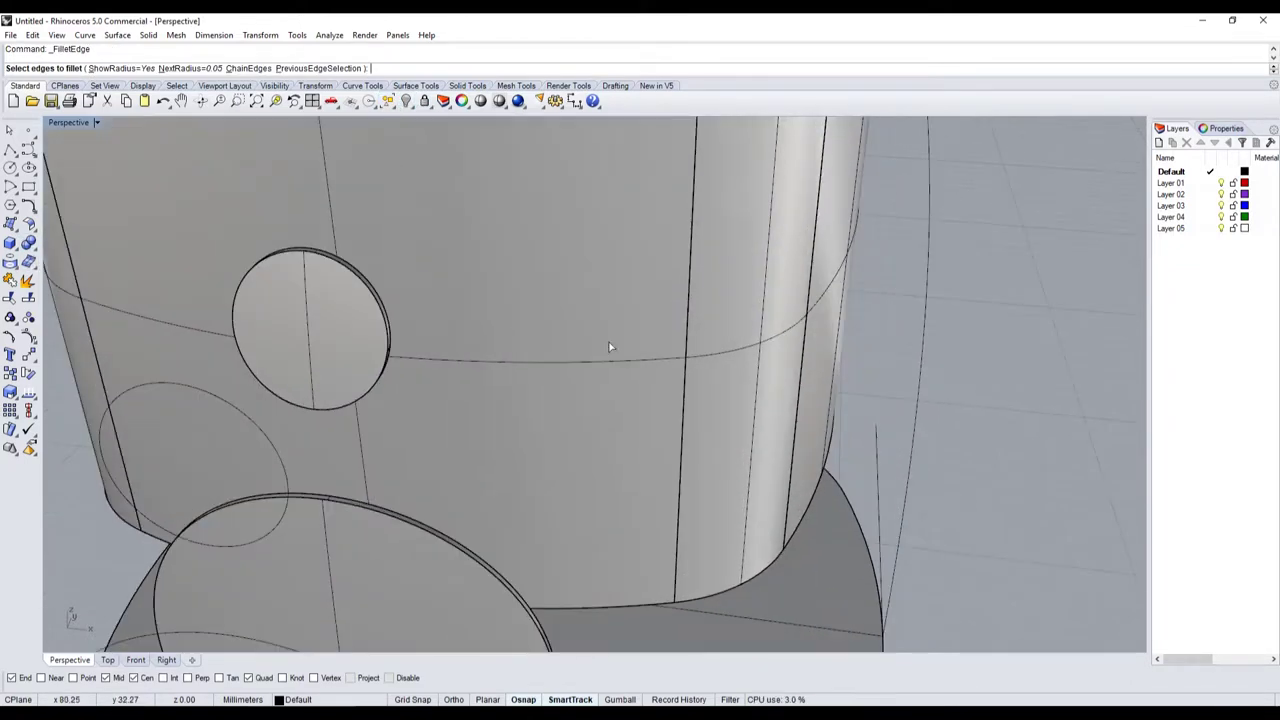
{"action": "left_click", "coordinate": [320, 261]}
{"action": "key", "text": "Return"}
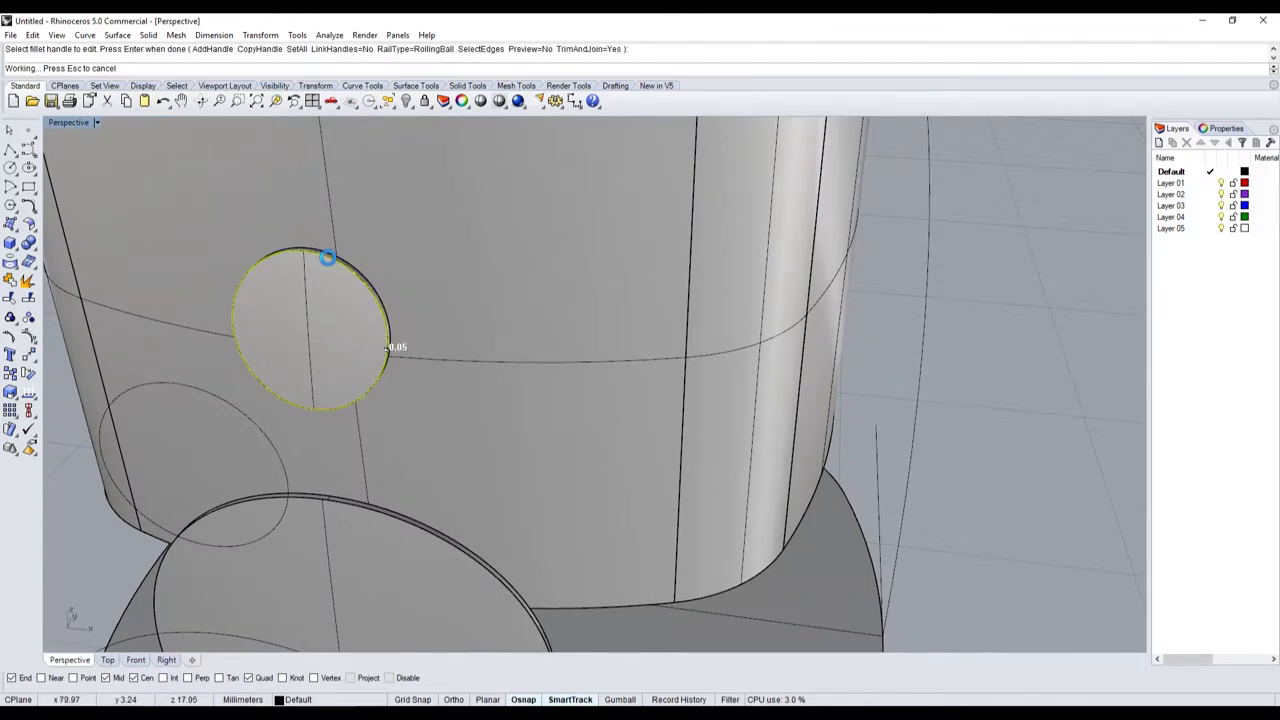
{"action": "key", "text": "Return"}
{"action": "scroll", "coordinate": [329, 257], "scroll_direction": "up", "scroll_amount": 5}
- Show the hidden barrel shell again, check the model in shaded view, and select the inner dial circle
{"action": "right_click", "coordinate": [412, 101]}
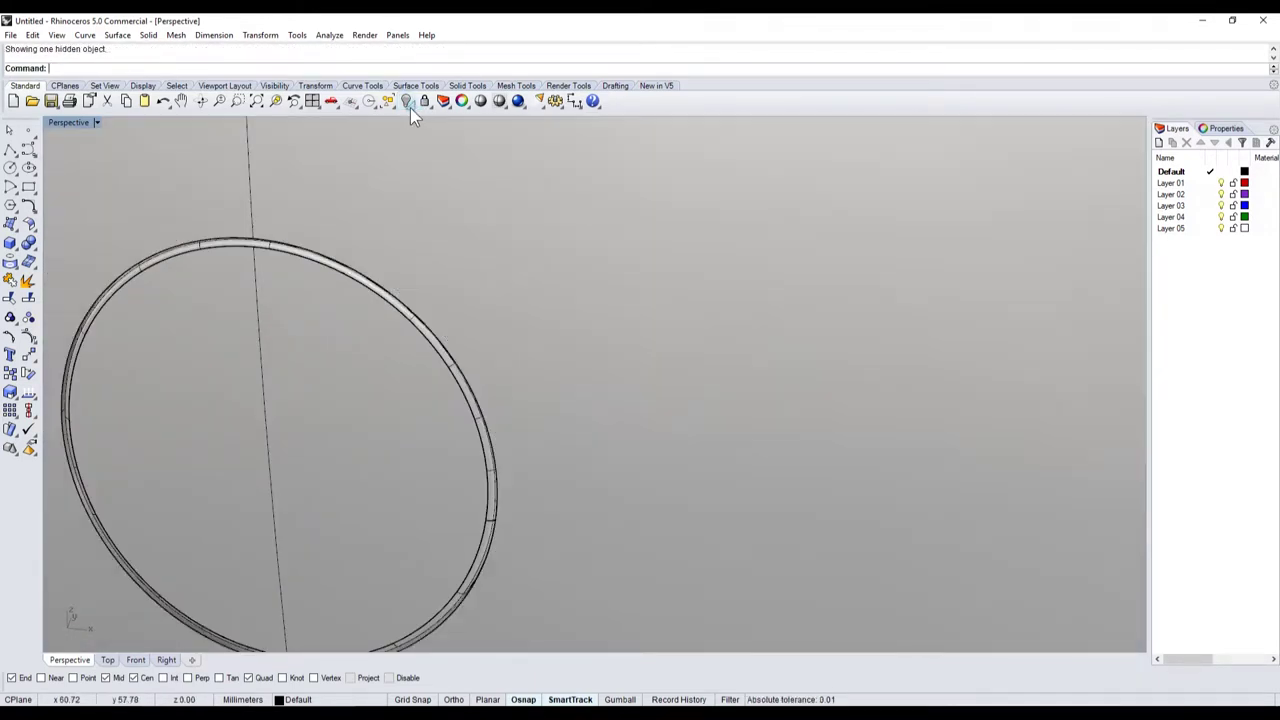
{"action": "left_click", "coordinate": [480, 101]}
{"action": "mouse_move", "coordinate": [526, 423]}
{"action": "right_mouse_down"}
{"action": "mouse_move", "coordinate": [610, 382]}
{"action": "mouse_move", "coordinate": [360, 390]}
{"action": "right_mouse_up"}
{"action": "scroll", "coordinate": [610, 382], "scroll_direction": "down", "scroll_amount": 5}
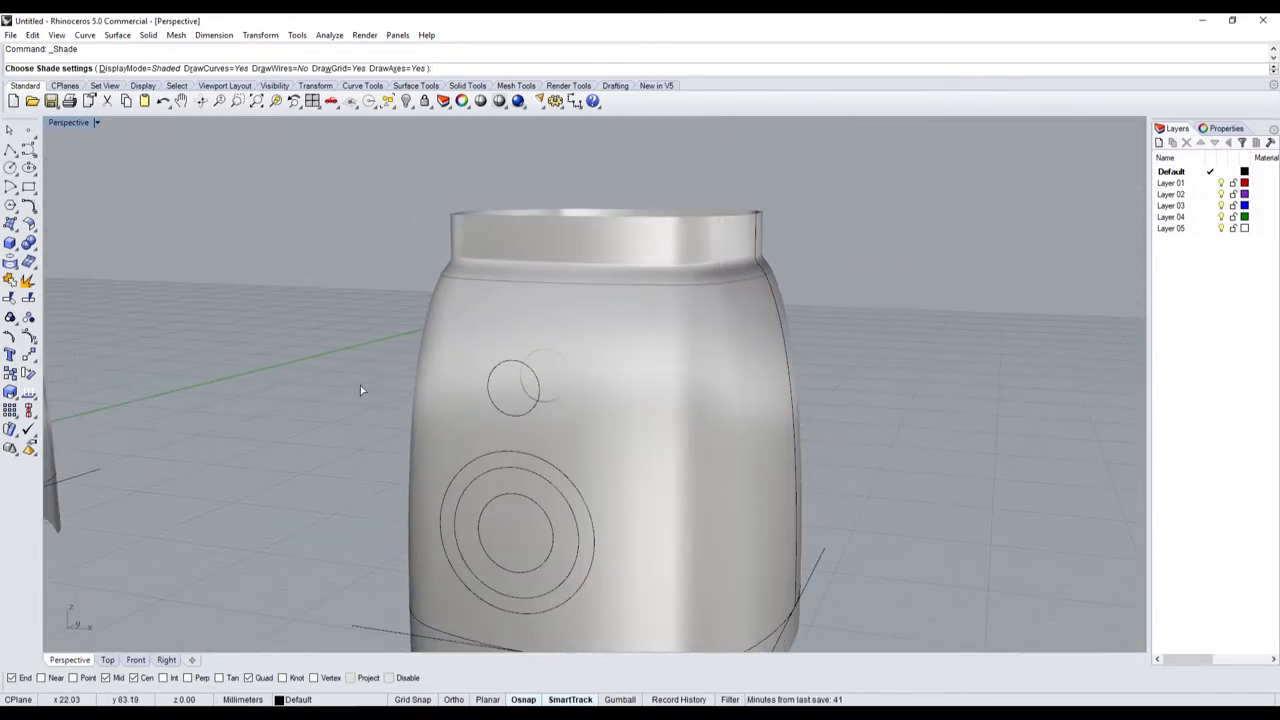
{"action": "key", "text": "Escape"}
{"action": "scroll", "coordinate": [291, 413], "scroll_direction": "down", "scroll_amount": 3}
{"action": "scroll", "coordinate": [469, 464], "scroll_direction": "up", "scroll_amount": 5}
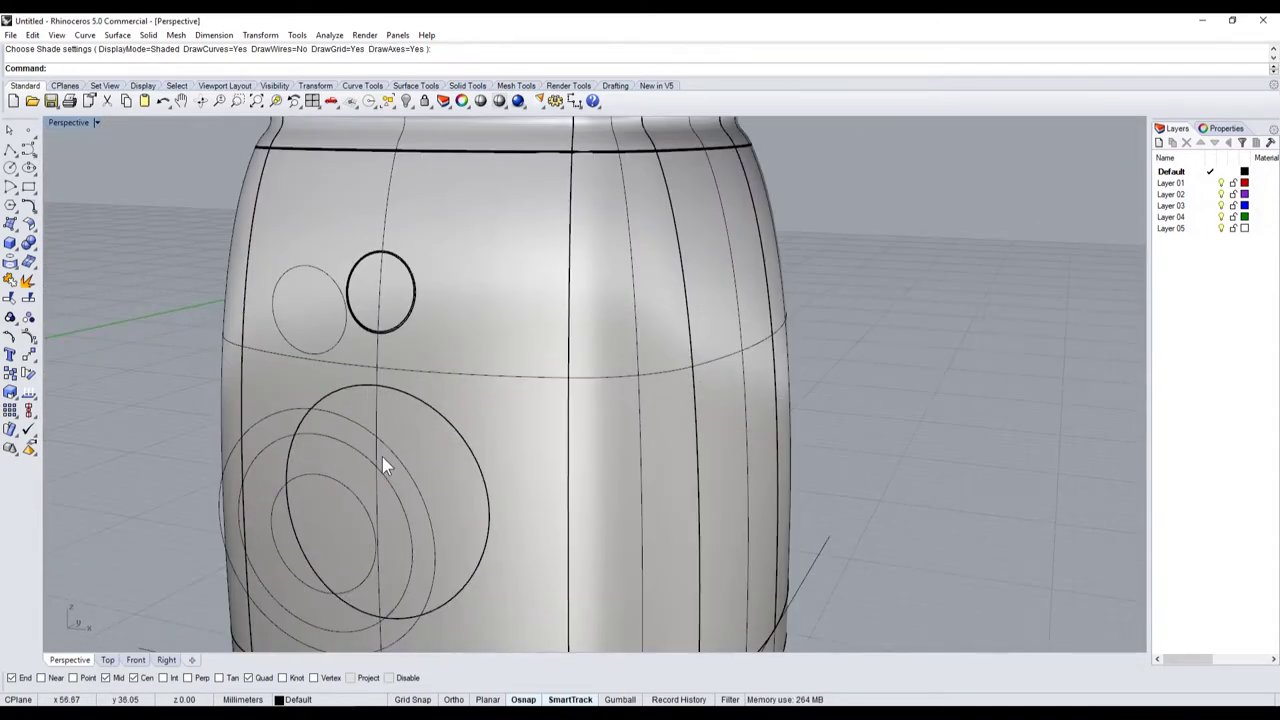
{"action": "scroll", "coordinate": [382, 459], "scroll_direction": "down", "scroll_amount": 3}
{"action": "scroll", "coordinate": [382, 458], "scroll_direction": "up", "scroll_amount": 5}
{"action": "left_click", "coordinate": [381, 482]}
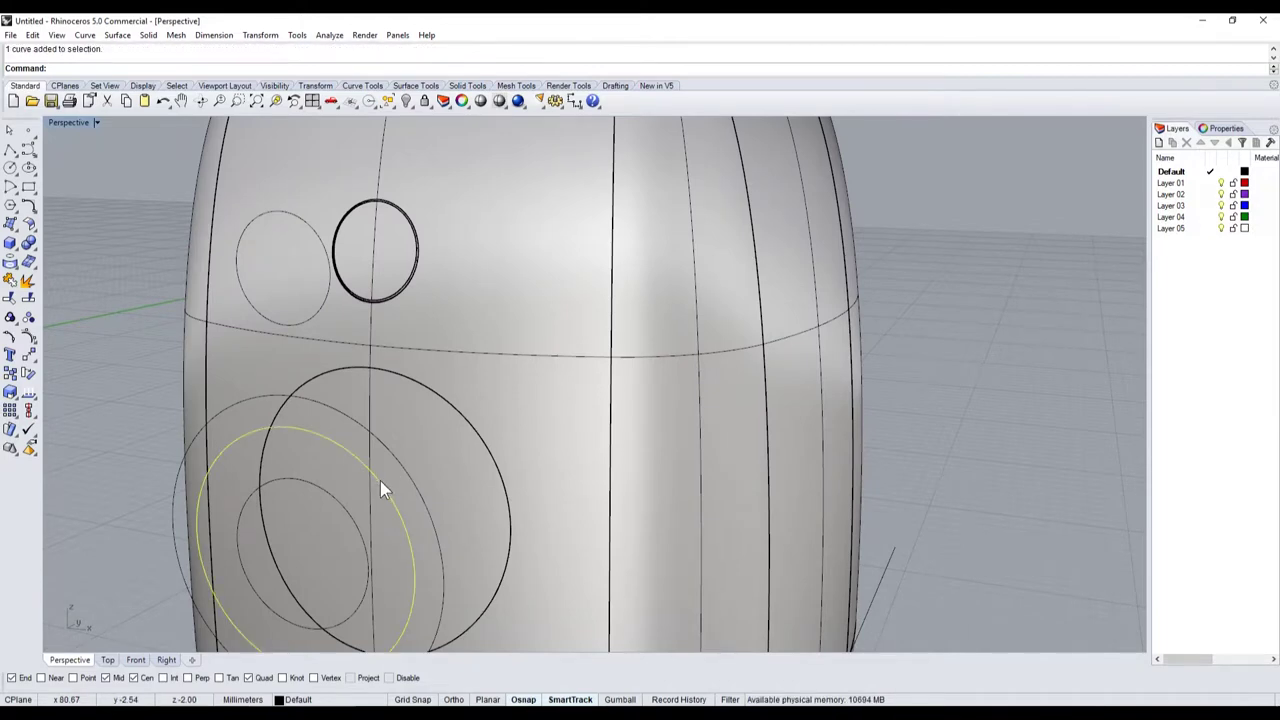
- Extrude the inner dial circle as a planar solid, picking its depth in the Right view
{"action": "scroll", "coordinate": [378, 480], "scroll_direction": "down", "scroll_amount": 4}
{"action": "right_click_drag", "start_coordinate": [380, 484], "coordinate": [356, 497]}
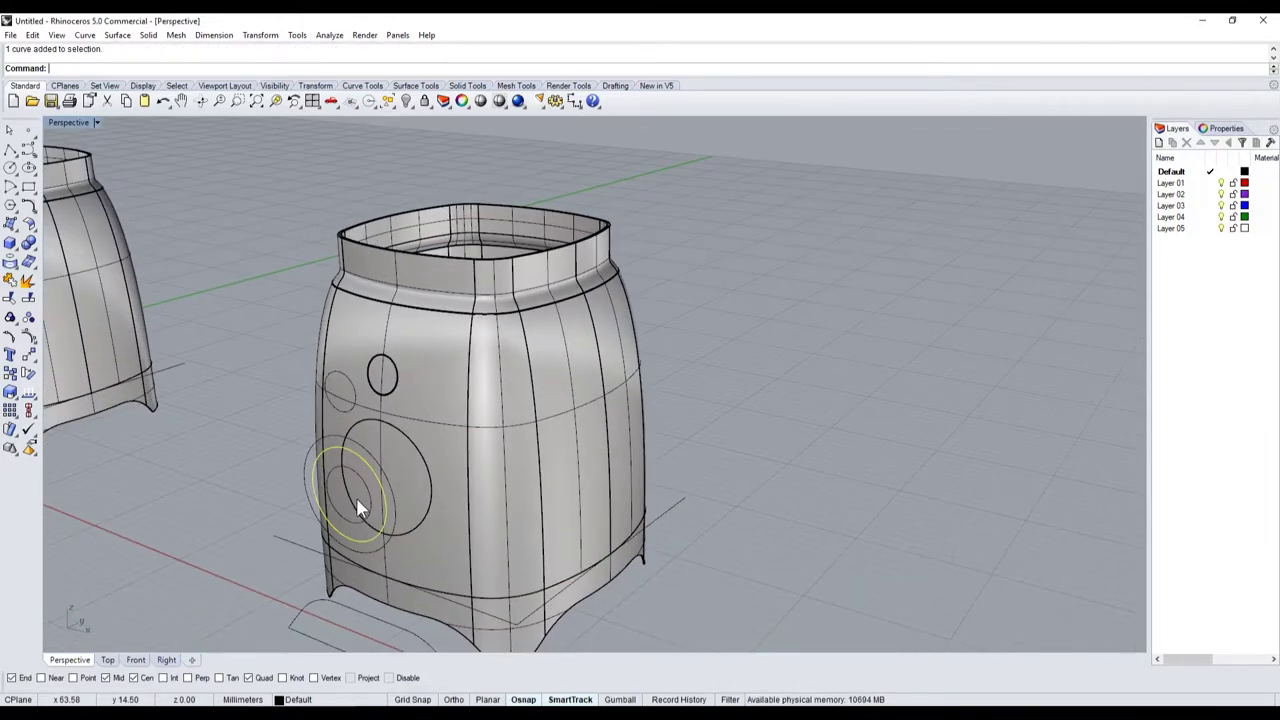
{"action": "scroll", "coordinate": [357, 496], "scroll_direction": "up", "scroll_amount": 4}
{"action": "scroll", "coordinate": [357, 496], "scroll_direction": "down", "scroll_amount": 2}
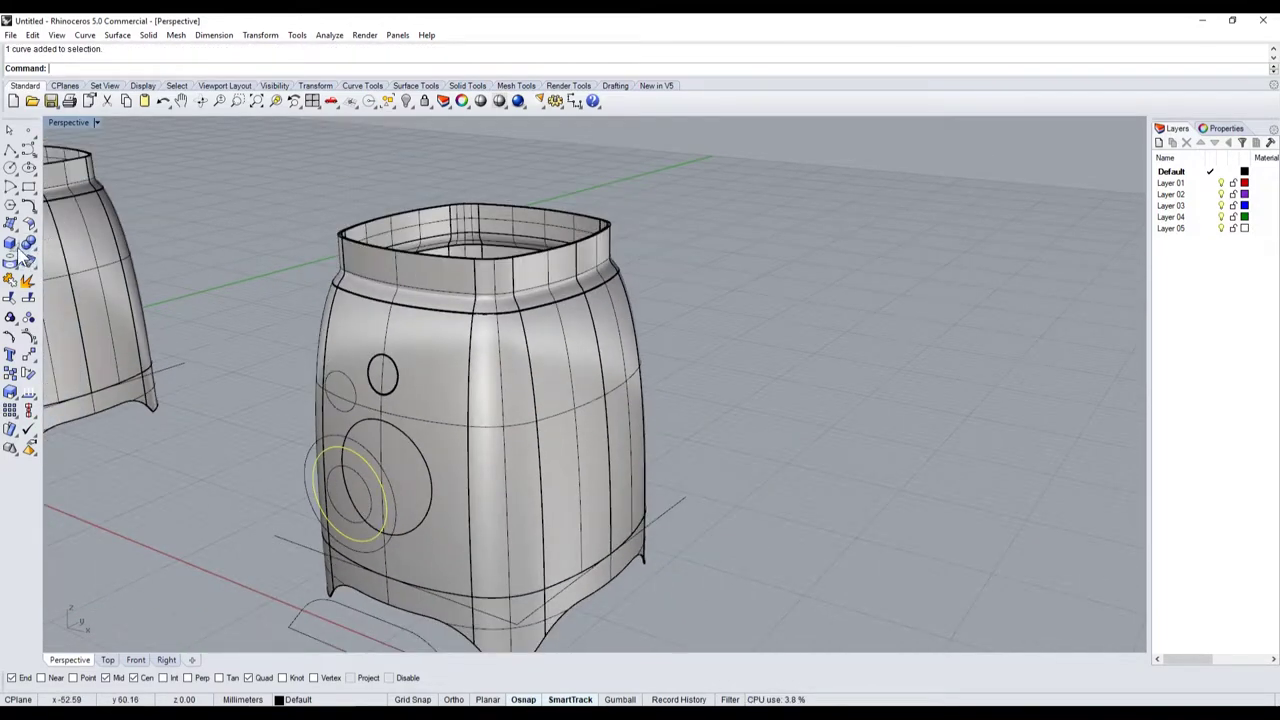
{"action": "left_click", "coordinate": [17, 250]}
{"action": "left_click", "coordinate": [67, 288]}
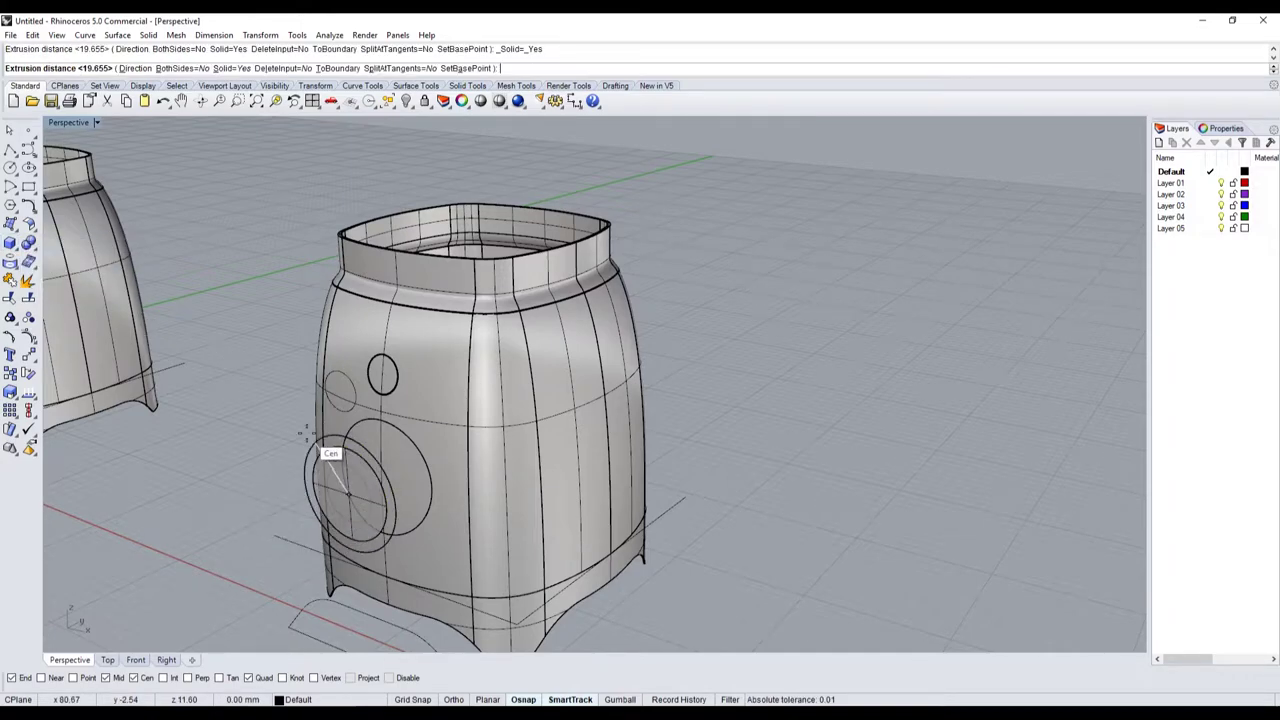
{"action": "mouse_move", "coordinate": [349, 446]}
{"action": "right_mouse_down"}
{"action": "mouse_move", "coordinate": [425, 528]}
{"action": "mouse_move", "coordinate": [463, 523]}
{"action": "right_mouse_up"}
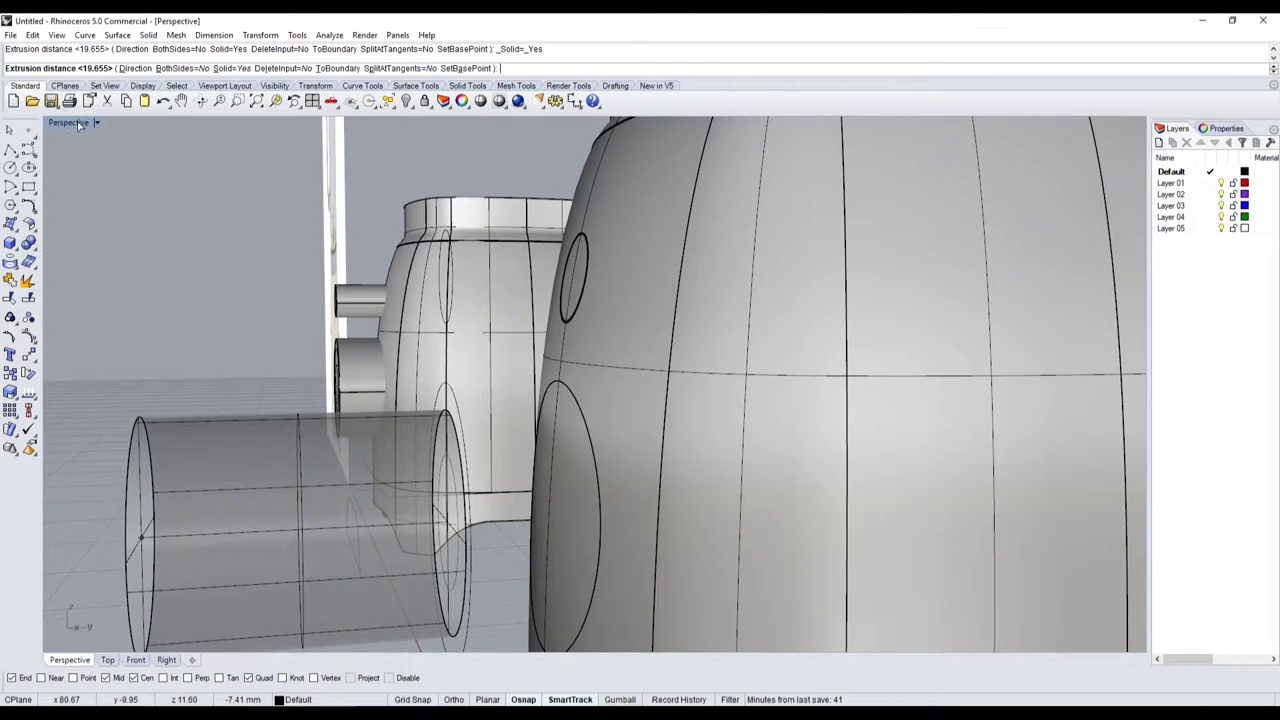
{"action": "double_click", "coordinate": [78, 124]}
{"action": "scroll", "coordinate": [765, 530], "scroll_direction": "down", "scroll_amount": 3}
{"action": "scroll", "coordinate": [700, 610], "scroll_direction": "up", "scroll_amount": 3}
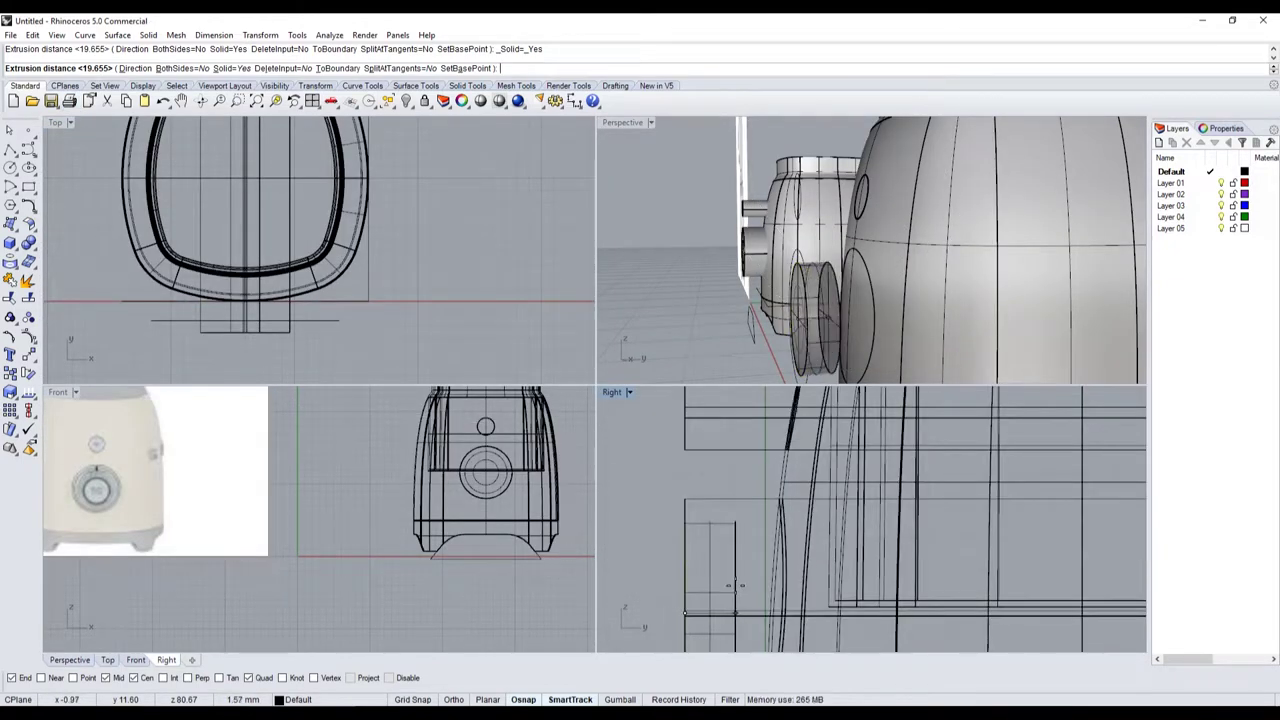
{"action": "left_click", "coordinate": [745, 575]}
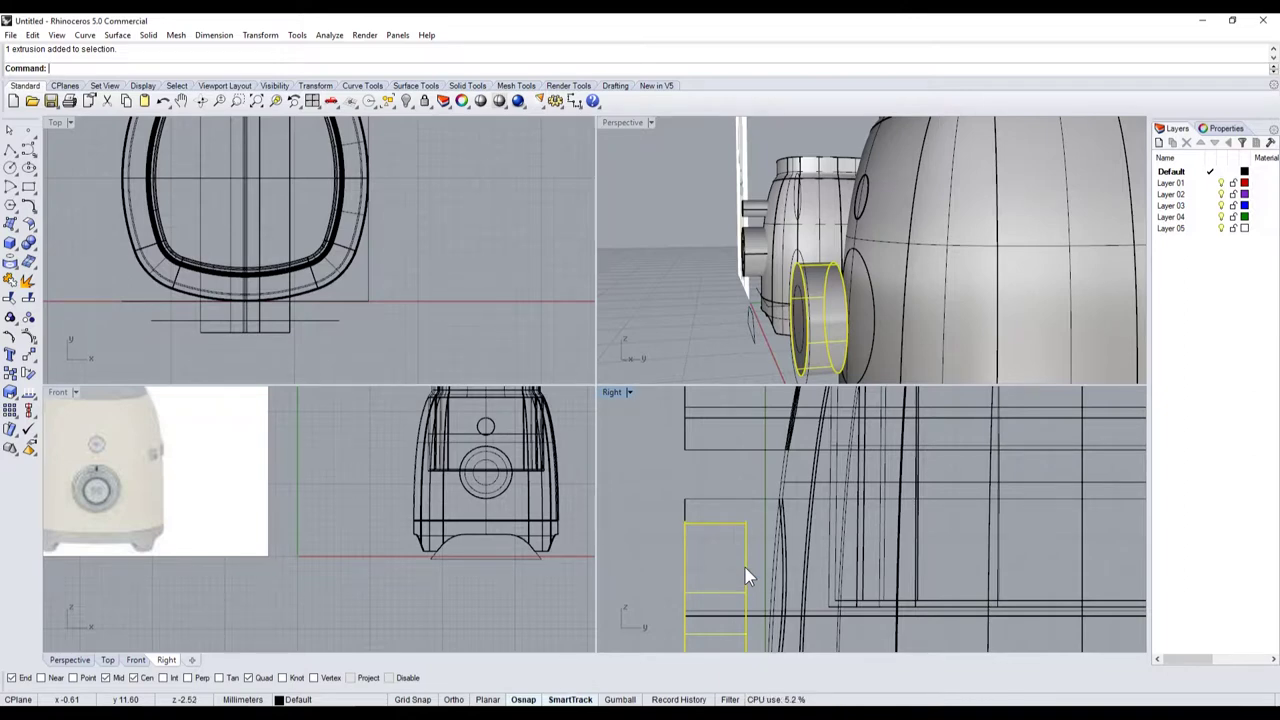
- Drag the knob cylinder back toward the body so it sits in the dial opening
{"action": "scroll", "coordinate": [323, 486], "scroll_direction": "down", "scroll_amount": 3}
{"action": "scroll", "coordinate": [351, 491], "scroll_direction": "down", "scroll_amount": 3}
{"action": "scroll", "coordinate": [483, 325], "scroll_direction": "down", "scroll_amount": 4}
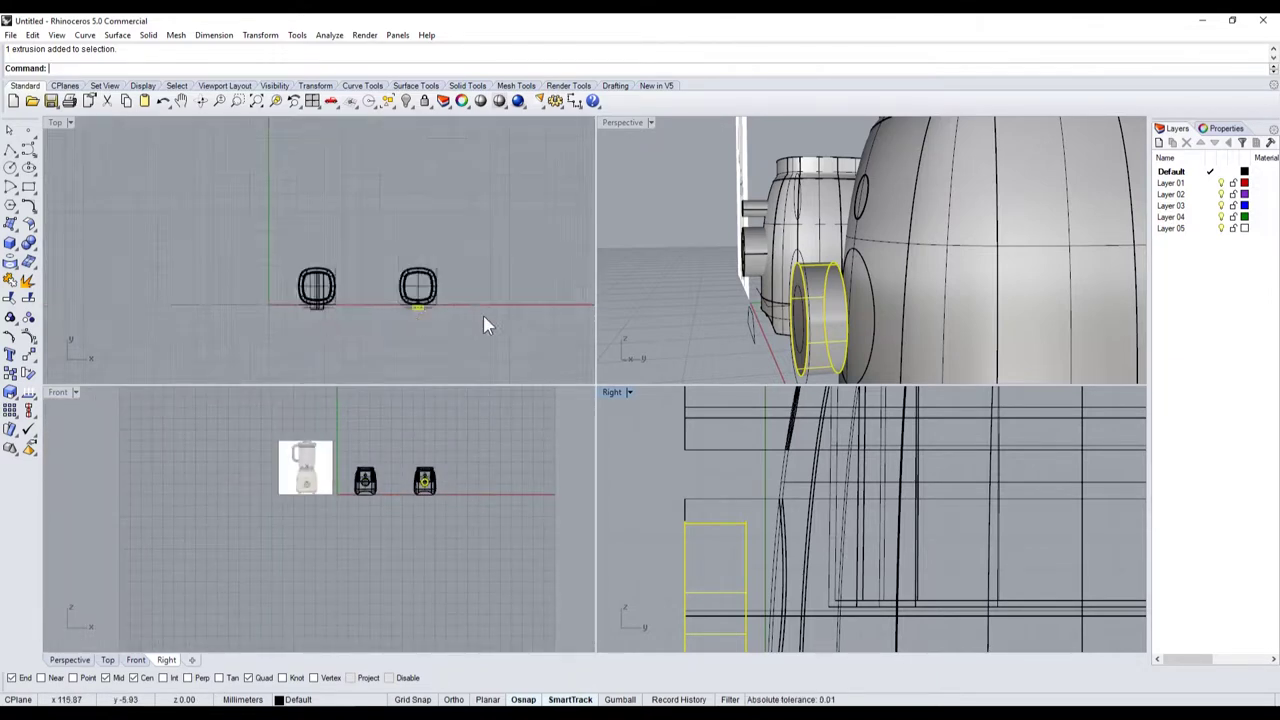
{"action": "scroll", "coordinate": [335, 283], "scroll_direction": "up", "scroll_amount": 5}
{"action": "scroll", "coordinate": [277, 297], "scroll_direction": "up", "scroll_amount": 3}
{"action": "scroll", "coordinate": [296, 291], "scroll_direction": "up", "scroll_amount": 2}
{"action": "mouse_move", "coordinate": [296, 291]}
{"action": "left_mouse_down"}
{"action": "mouse_move", "coordinate": [301, 267]}
{"action": "mouse_move", "coordinate": [319, 264]}
{"action": "left_mouse_up"}
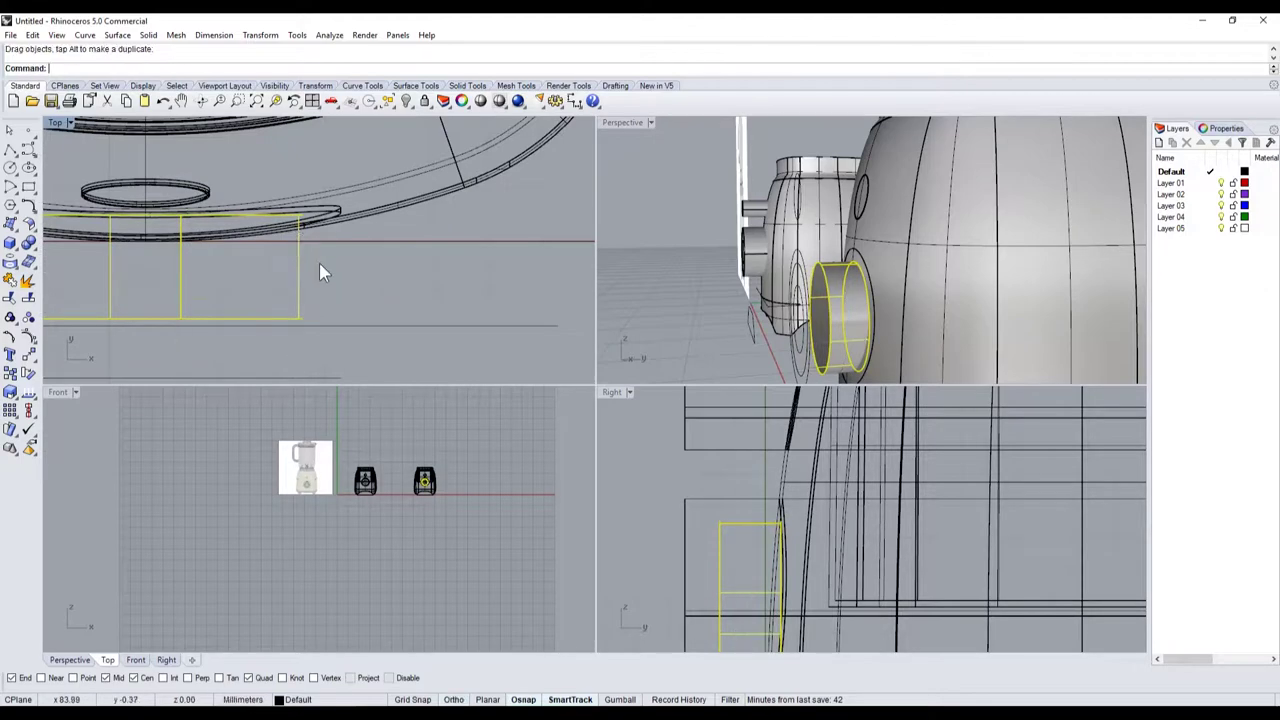
{"action": "left_click", "coordinate": [319, 263]}
- Maximize the Perspective view and inspect the blender and knob against the reference image
{"action": "double_click", "coordinate": [635, 121]}
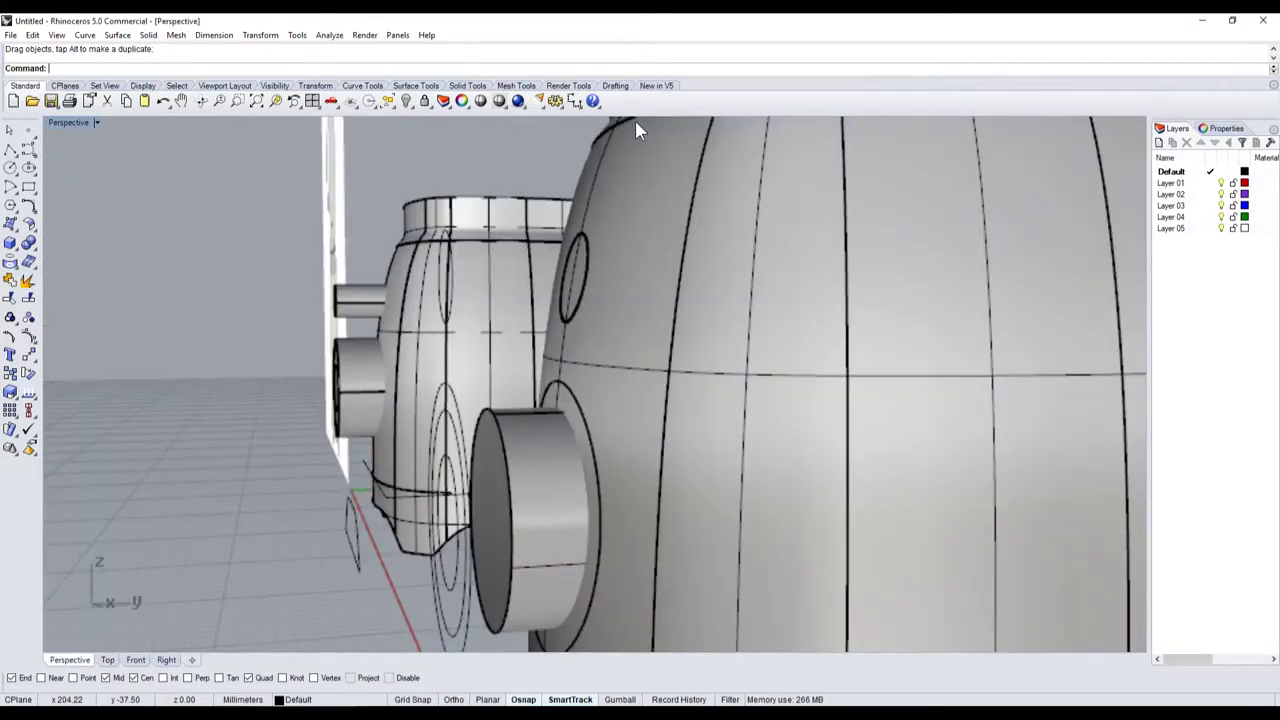
{"action": "scroll", "coordinate": [640, 300], "scroll_direction": "up", "scroll_amount": 3}
{"action": "scroll", "coordinate": [677, 332], "scroll_direction": "down", "scroll_amount": 5}
{"action": "scroll", "coordinate": [630, 337], "scroll_direction": "up", "scroll_amount": 6}
{"action": "scroll", "coordinate": [630, 345], "scroll_direction": "down", "scroll_amount": 2}
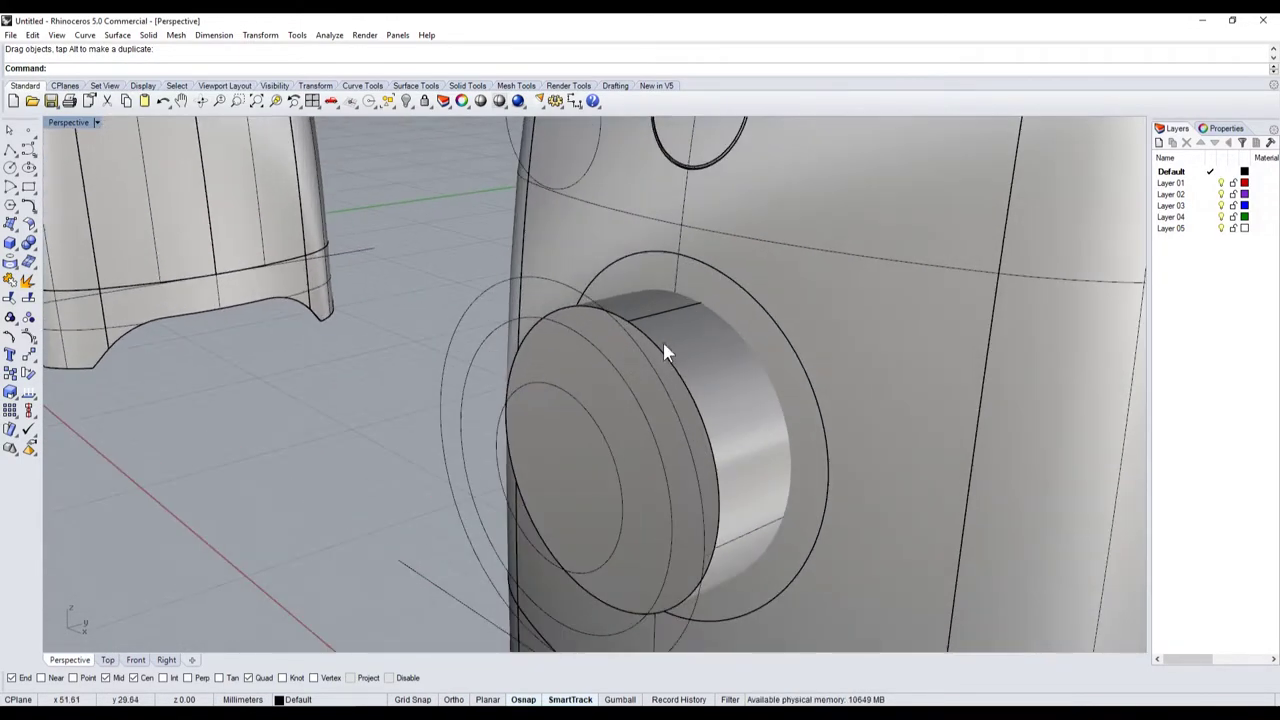
{"action": "scroll", "coordinate": [660, 345], "scroll_direction": "down", "scroll_amount": 5}
{"action": "right_click_drag", "start_coordinate": [560, 390], "coordinate": [430, 425]}
{"action": "scroll", "coordinate": [430, 425], "scroll_direction": "up", "scroll_amount": 3}
{"action": "scroll", "coordinate": [480, 430], "scroll_direction": "down", "scroll_amount": 3}
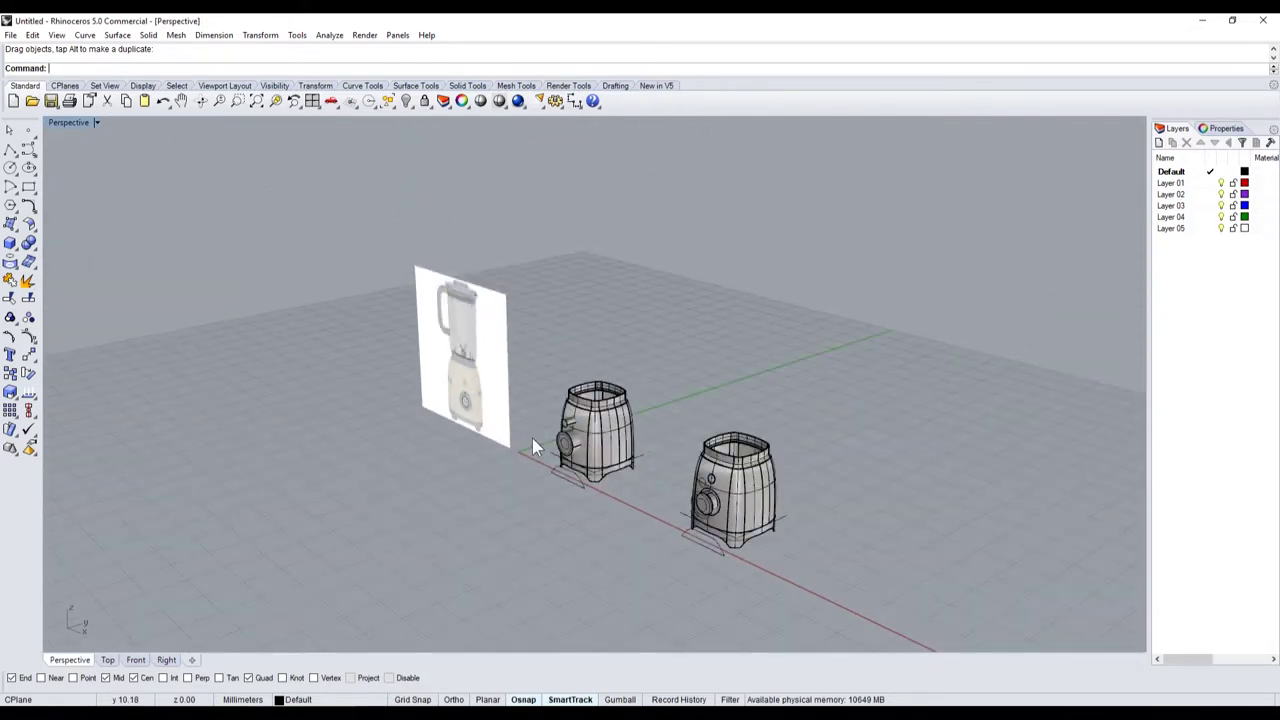
{"action": "scroll", "coordinate": [714, 478], "scroll_direction": "up", "scroll_amount": 3}
- Boolean-subtract the knob cylinder from the ring-shaped solid at the dial socket
{"action": "scroll", "coordinate": [661, 455], "scroll_direction": "up", "scroll_amount": 4}
{"action": "left_click", "coordinate": [668, 425]}
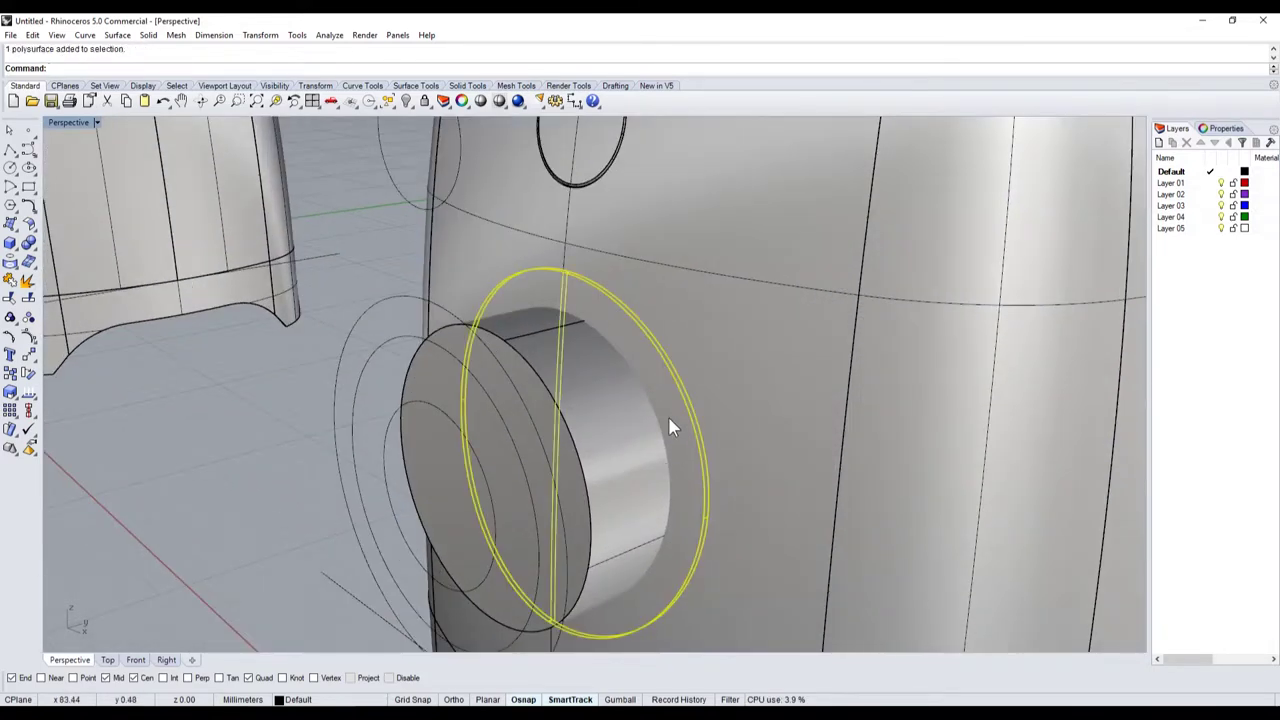
{"action": "left_click", "coordinate": [604, 435]}
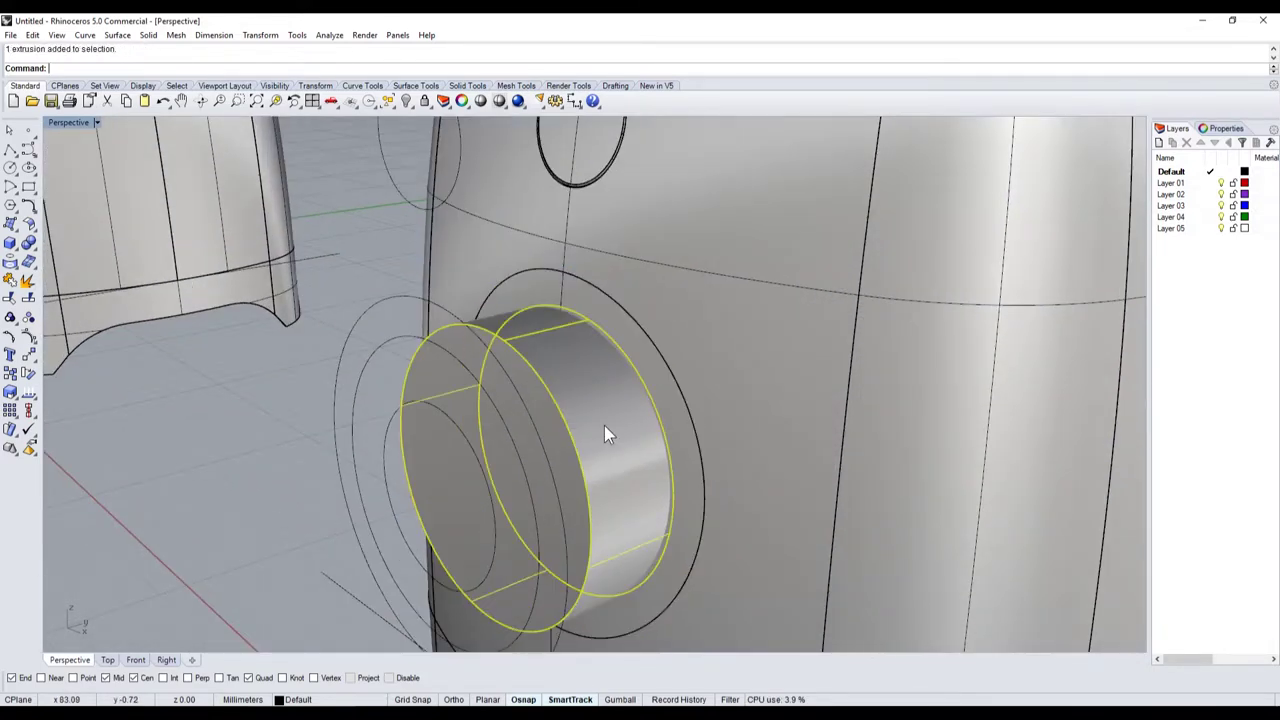
{"action": "left_click", "coordinate": [33, 253]}
{"action": "left_click", "coordinate": [66, 249]}
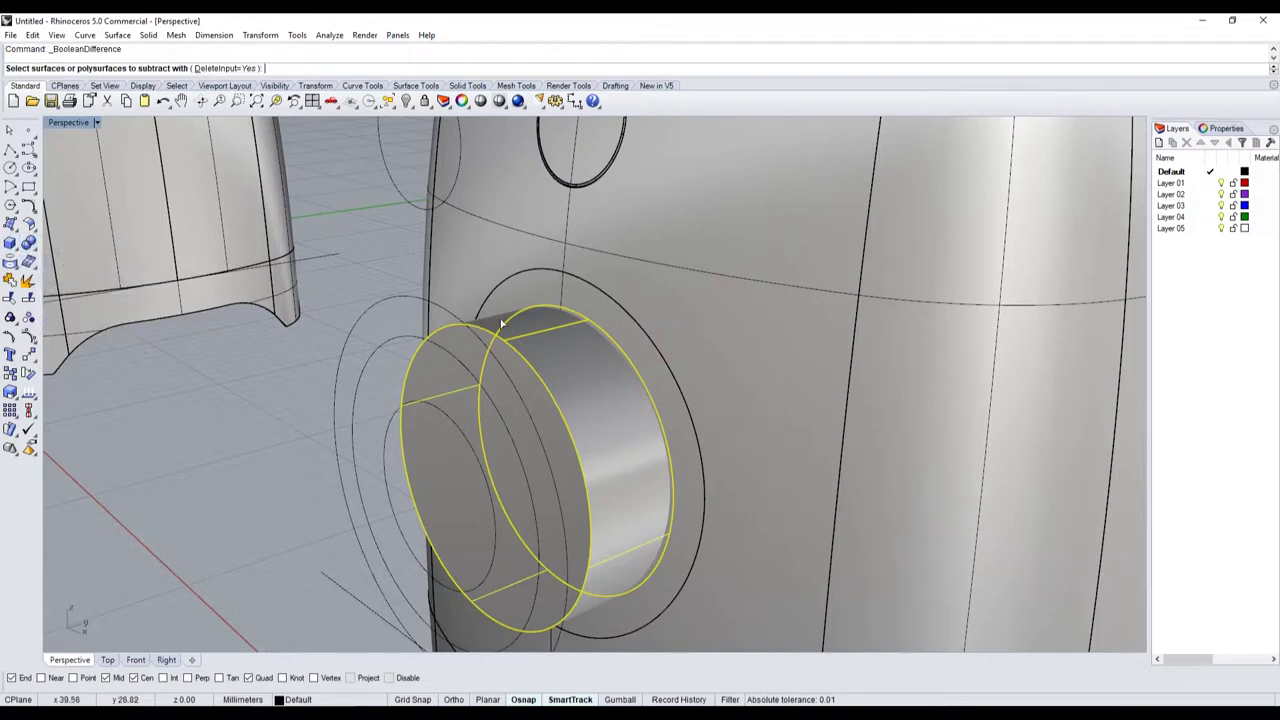
{"action": "left_click", "coordinate": [552, 298]}
{"action": "key", "text": "Return"}
{"action": "left_click", "coordinate": [597, 340]}
{"action": "key", "text": "Return"}
- Delete the leftover cut piece and paste the stored copy back into the model
{"action": "left_click", "coordinate": [606, 341]}
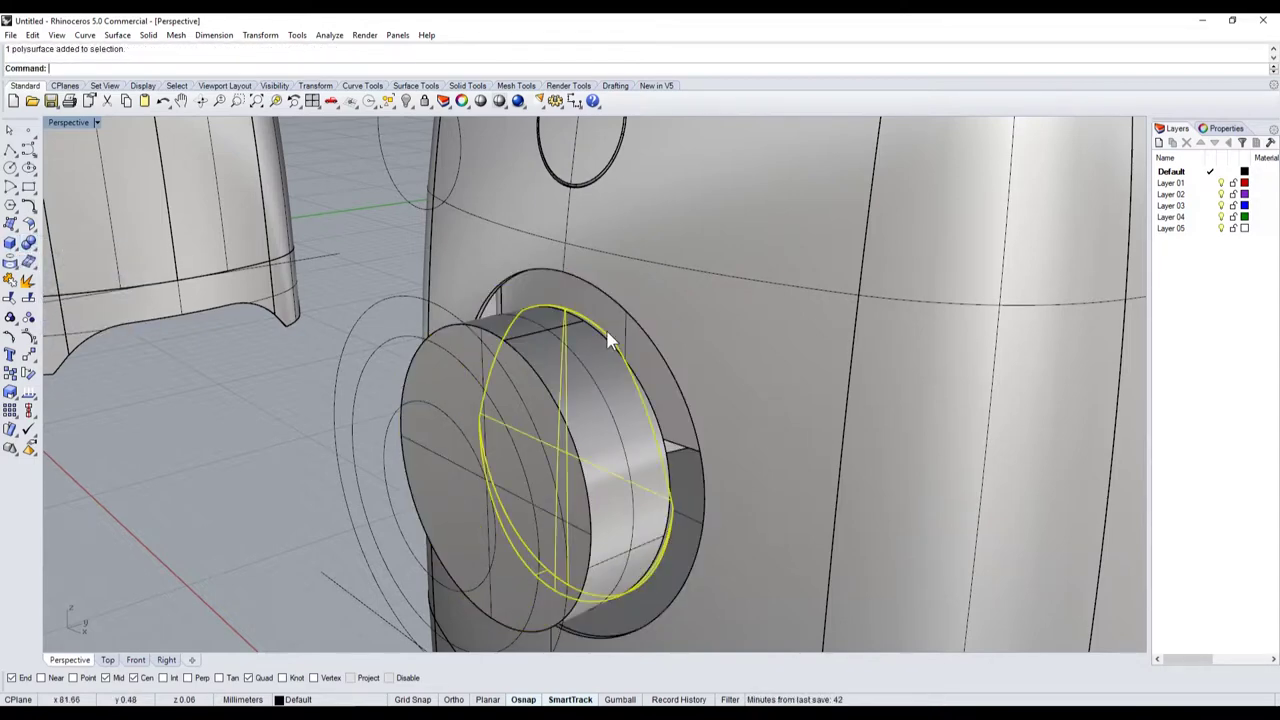
{"action": "key", "text": "Delete"}
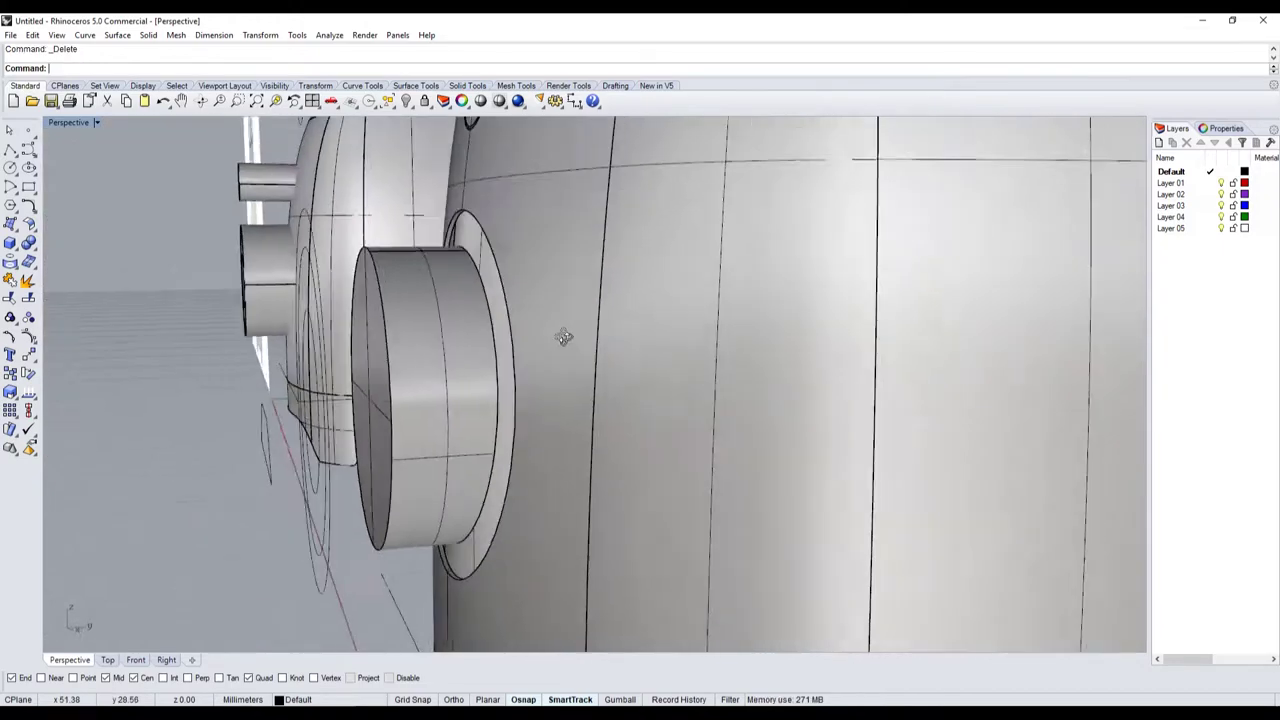
{"action": "right_click_drag", "start_coordinate": [612, 338], "coordinate": [562, 335]}
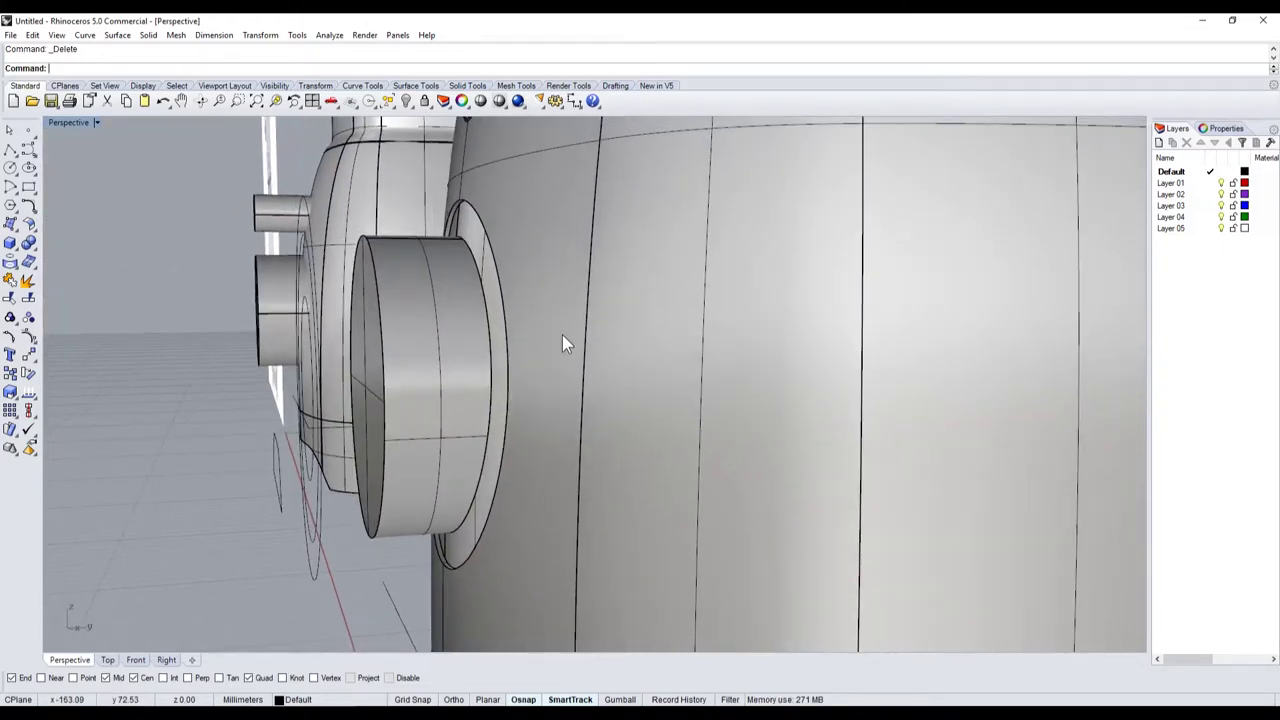
{"action": "key", "text": "ctrl+v"}
{"action": "left_click", "coordinate": [170, 373]}
- Fillet the dial socket's rim edge with radius 2
{"action": "right_click_drag", "start_coordinate": [170, 373], "coordinate": [621, 391]}
{"action": "scroll", "coordinate": [400, 380], "scroll_direction": "down", "scroll_amount": 5}
{"action": "scroll", "coordinate": [621, 391], "scroll_direction": "down", "scroll_amount": 5}
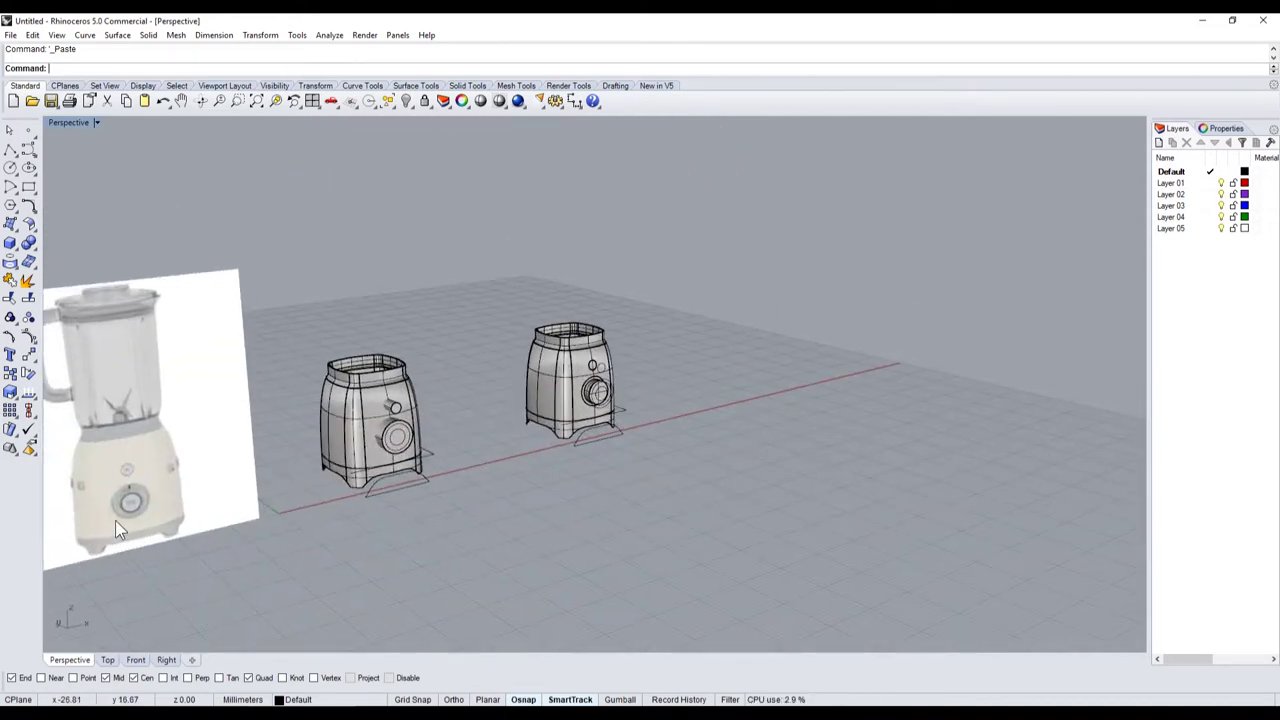
{"action": "scroll", "coordinate": [115, 520], "scroll_direction": "up", "scroll_amount": 3}
{"action": "scroll", "coordinate": [309, 467], "scroll_direction": "down", "scroll_amount": 2}
{"action": "right_click_drag", "start_coordinate": [309, 461], "coordinate": [100, 334]}
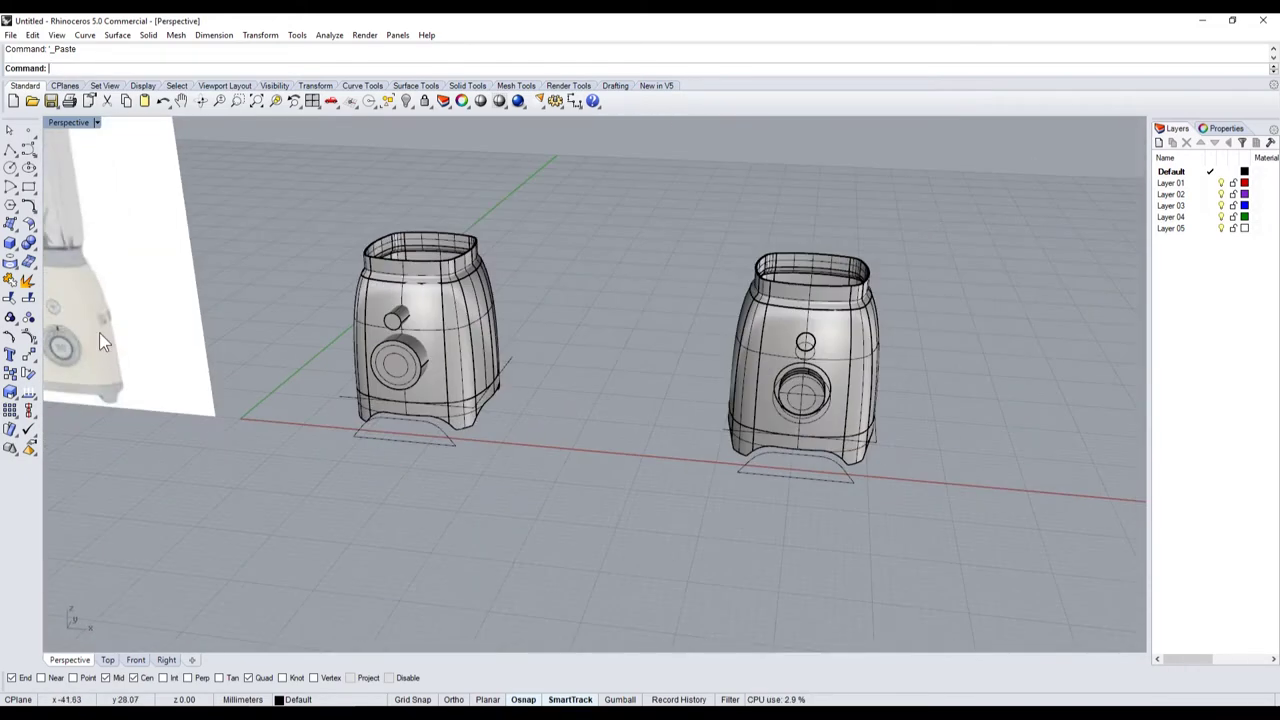
{"action": "left_click", "coordinate": [38, 259]}
{"action": "left_click", "coordinate": [124, 268]}
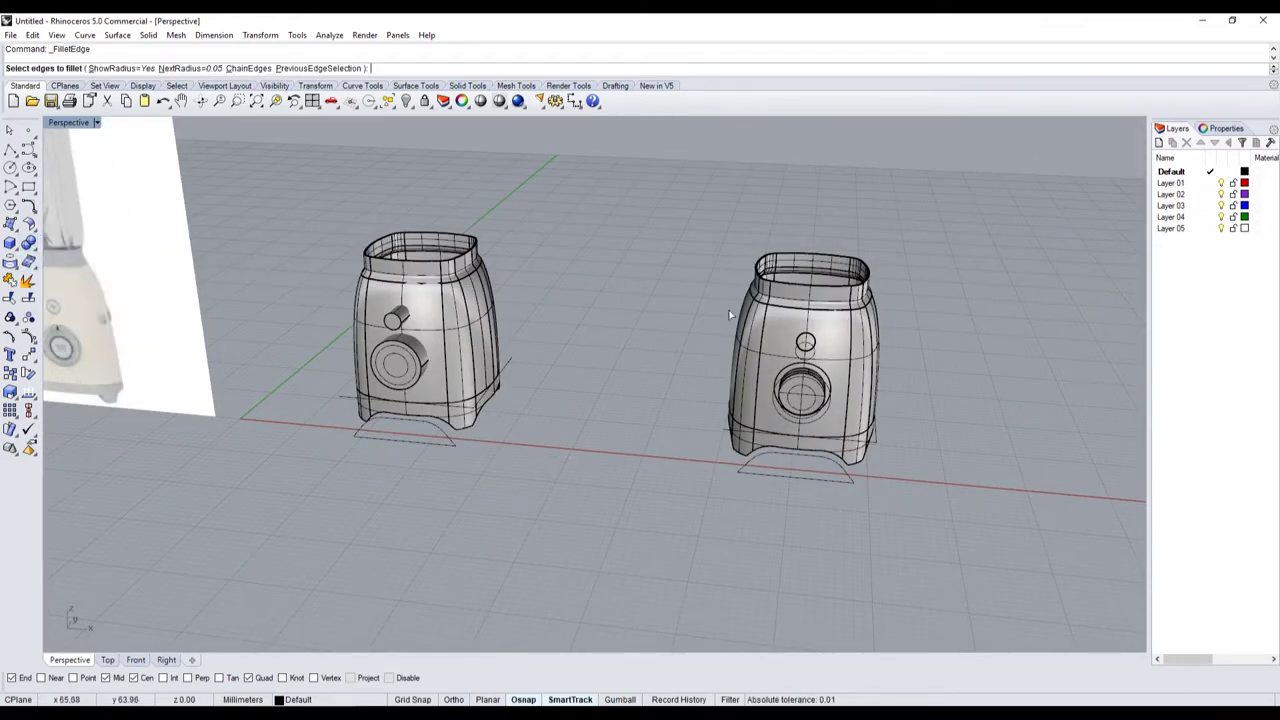
{"action": "scroll", "coordinate": [845, 319], "scroll_direction": "up", "scroll_amount": 3}
{"action": "scroll", "coordinate": [814, 427], "scroll_direction": "up", "scroll_amount": 2}
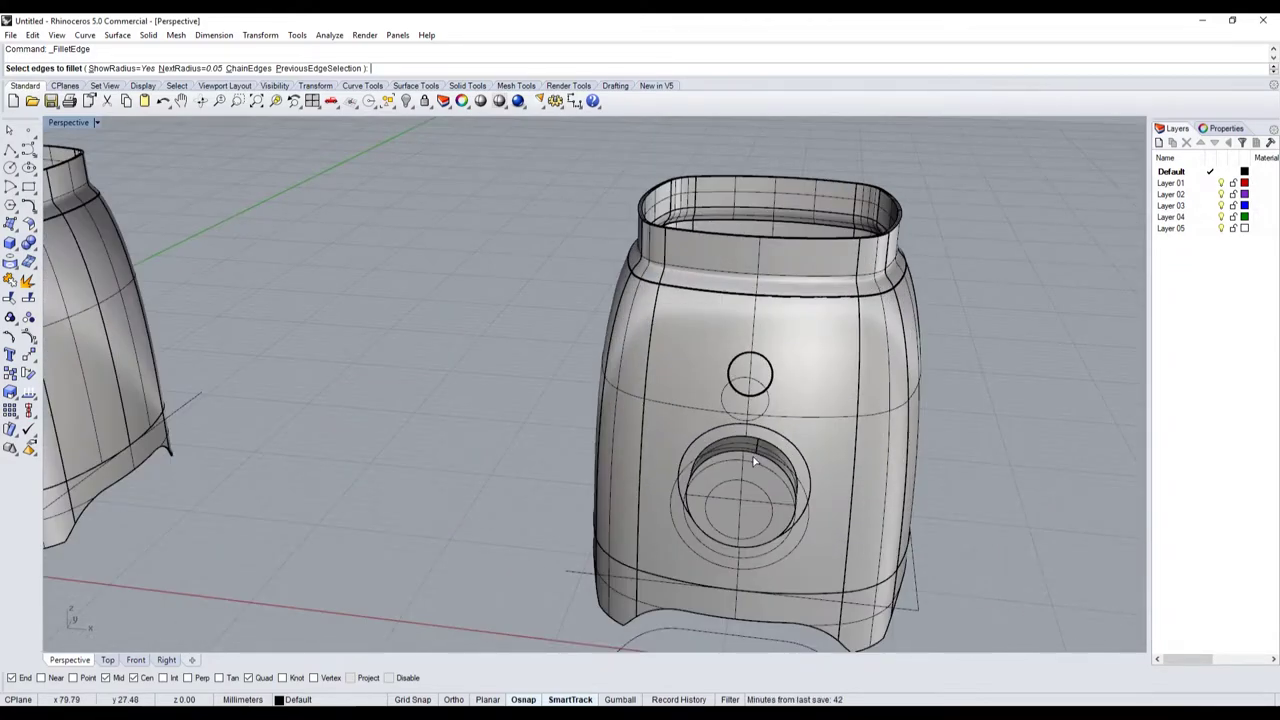
{"action": "type", "text": "2"}
{"action": "key", "text": "Return"}
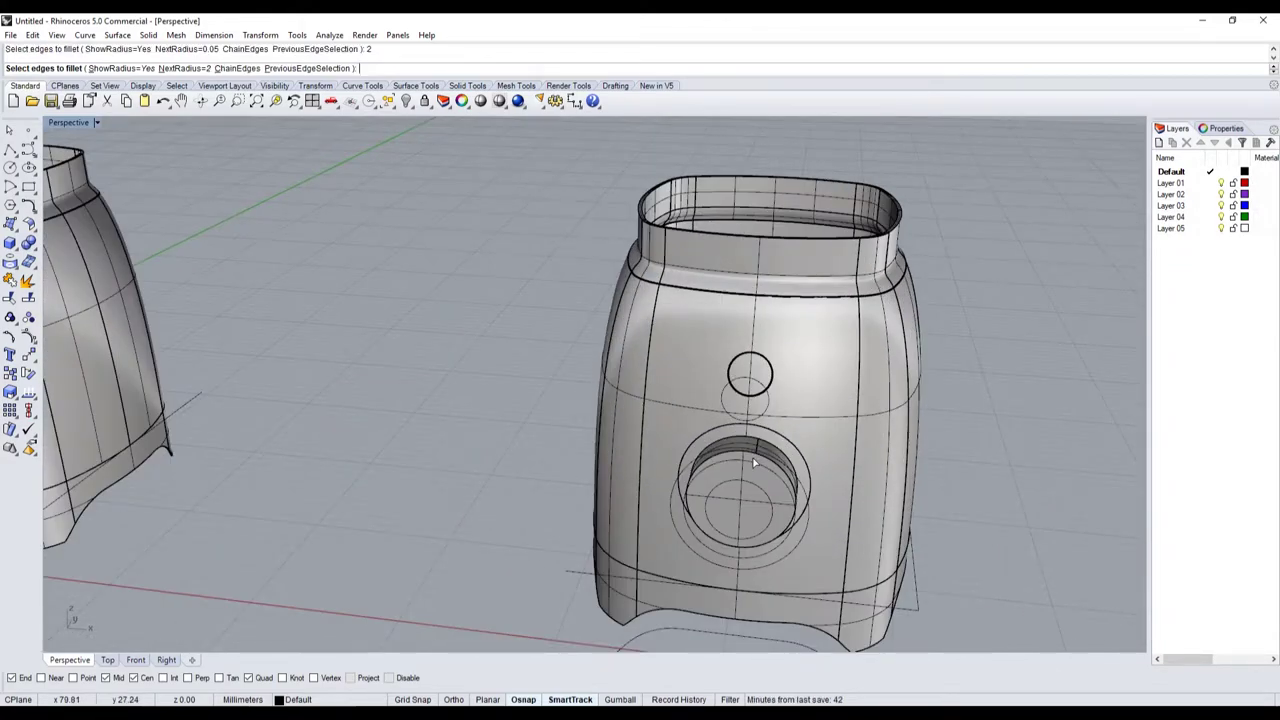
{"action": "scroll", "coordinate": [756, 456], "scroll_direction": "up", "scroll_amount": 5}
{"action": "left_click", "coordinate": [766, 437]}
{"action": "key", "text": "Return"}
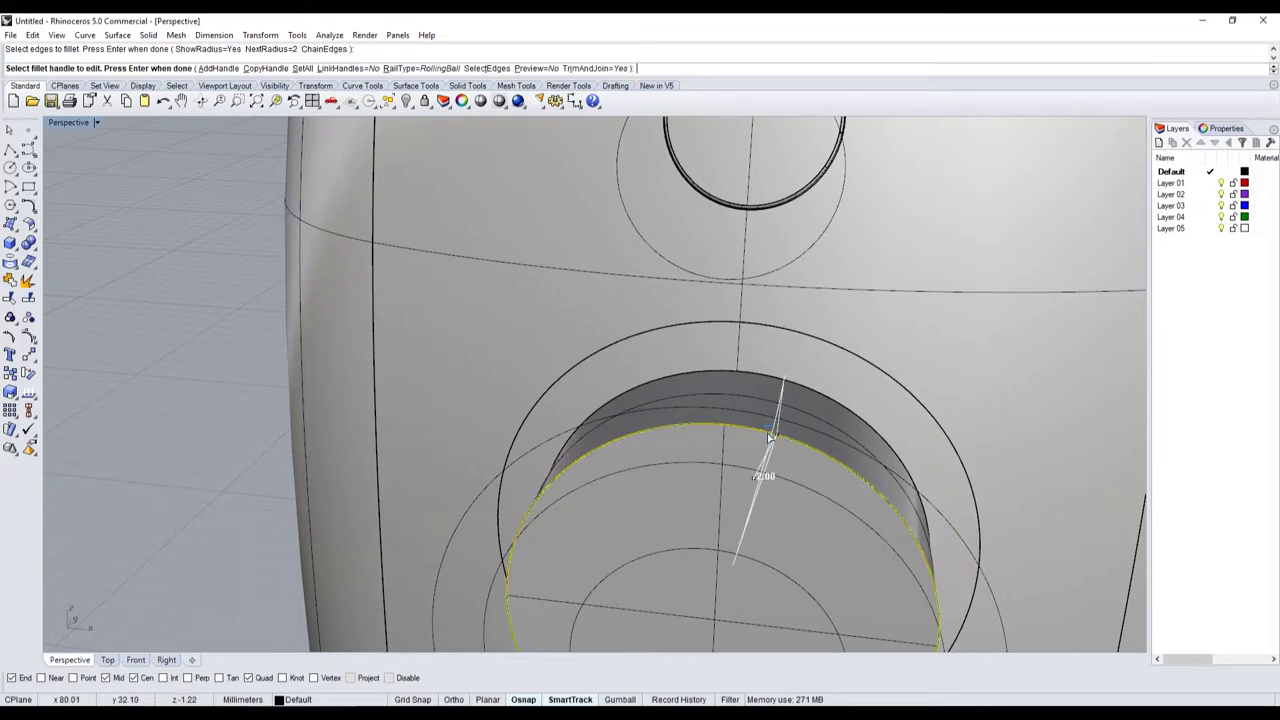
{"action": "key", "text": "Return"}
- Fillet the socket's inner edge with radius 0.5
{"action": "key", "text": "Return"}
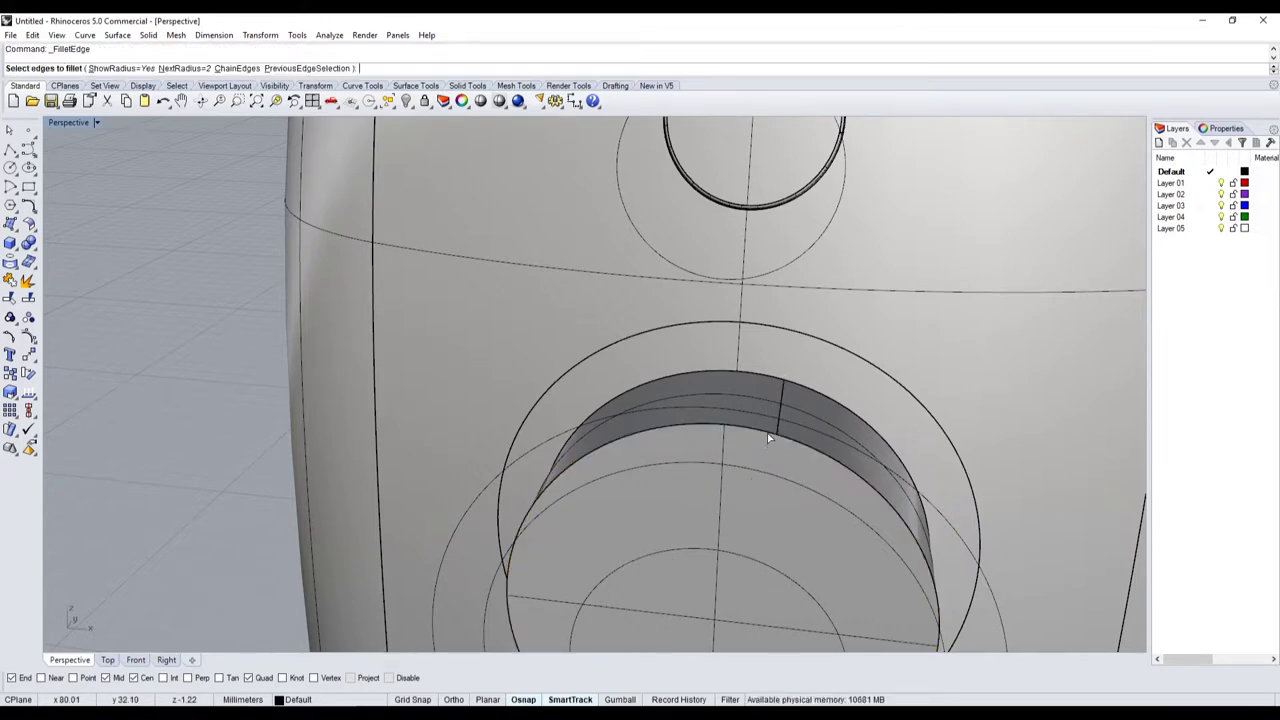
{"action": "type", "text": "0.5"}
{"action": "key", "text": "Return"}
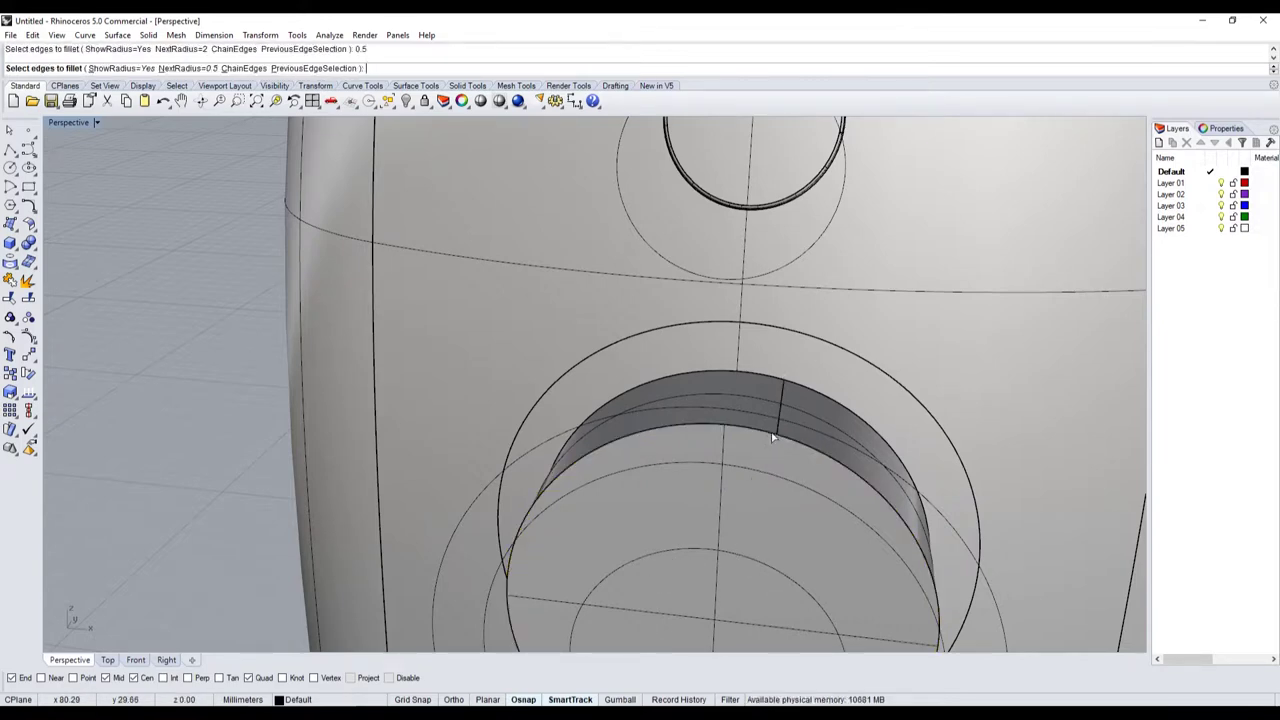
{"action": "left_click", "coordinate": [771, 434]}
{"action": "key", "text": "Return"}
{"action": "key", "text": "Return"}
{"action": "scroll", "coordinate": [771, 434], "scroll_direction": "down", "scroll_amount": 5}
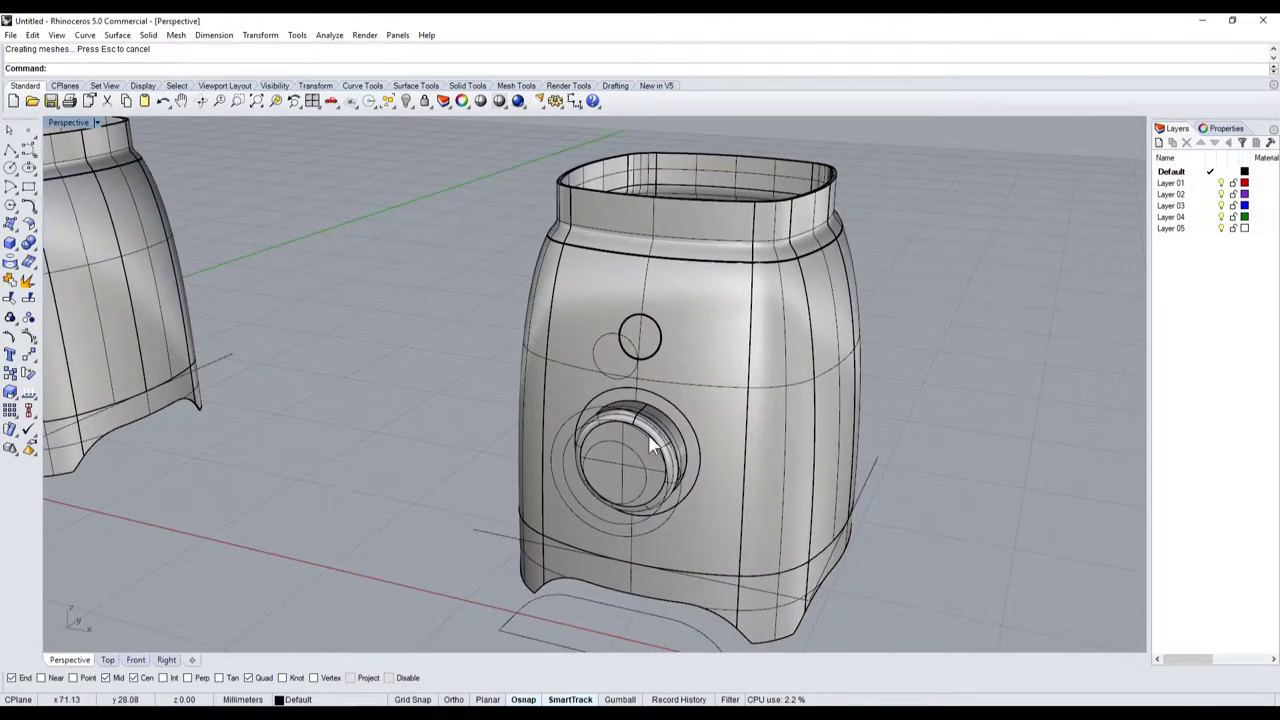
- Copy the socket's edge circle from the right blender body onto the left body
{"action": "left_click", "coordinate": [660, 439]}
{"action": "left_click", "coordinate": [714, 476]}
{"action": "scroll", "coordinate": [375, 470], "scroll_direction": "down", "scroll_amount": 5}
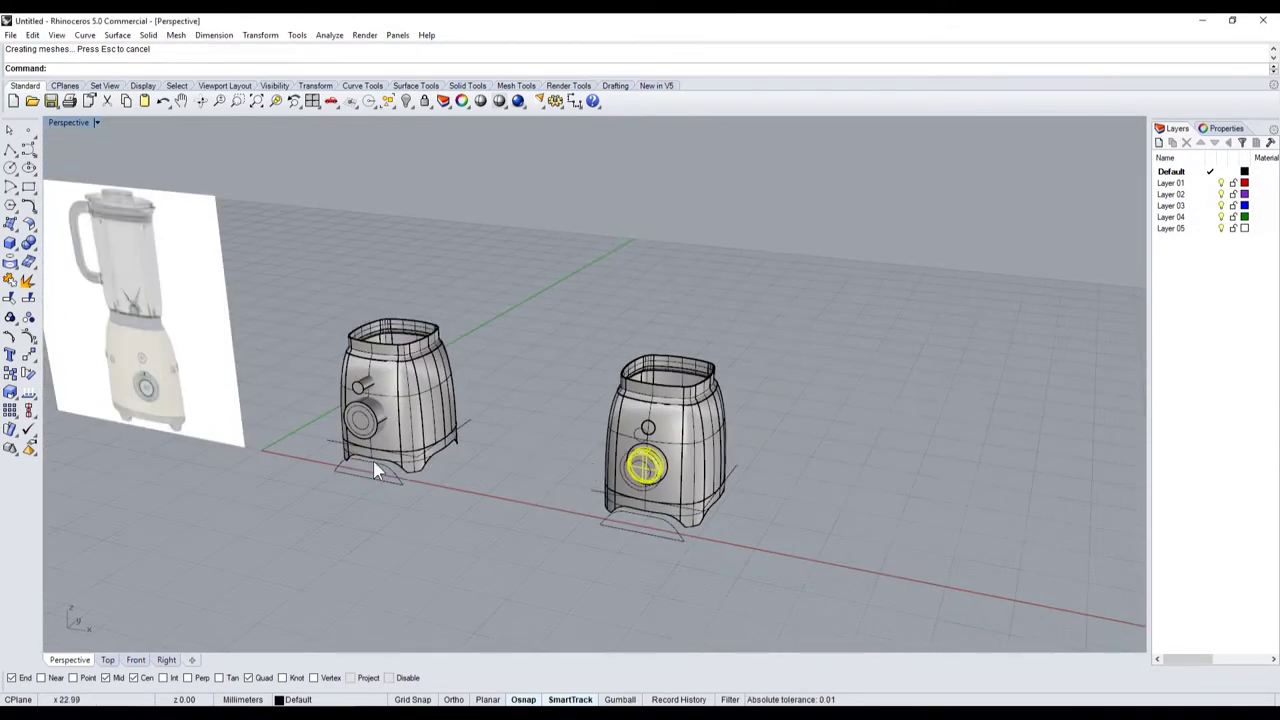
{"action": "left_click", "coordinate": [11, 374]}
{"action": "scroll", "coordinate": [600, 470], "scroll_direction": "up", "scroll_amount": 2}
{"action": "left_click", "coordinate": [705, 552]}
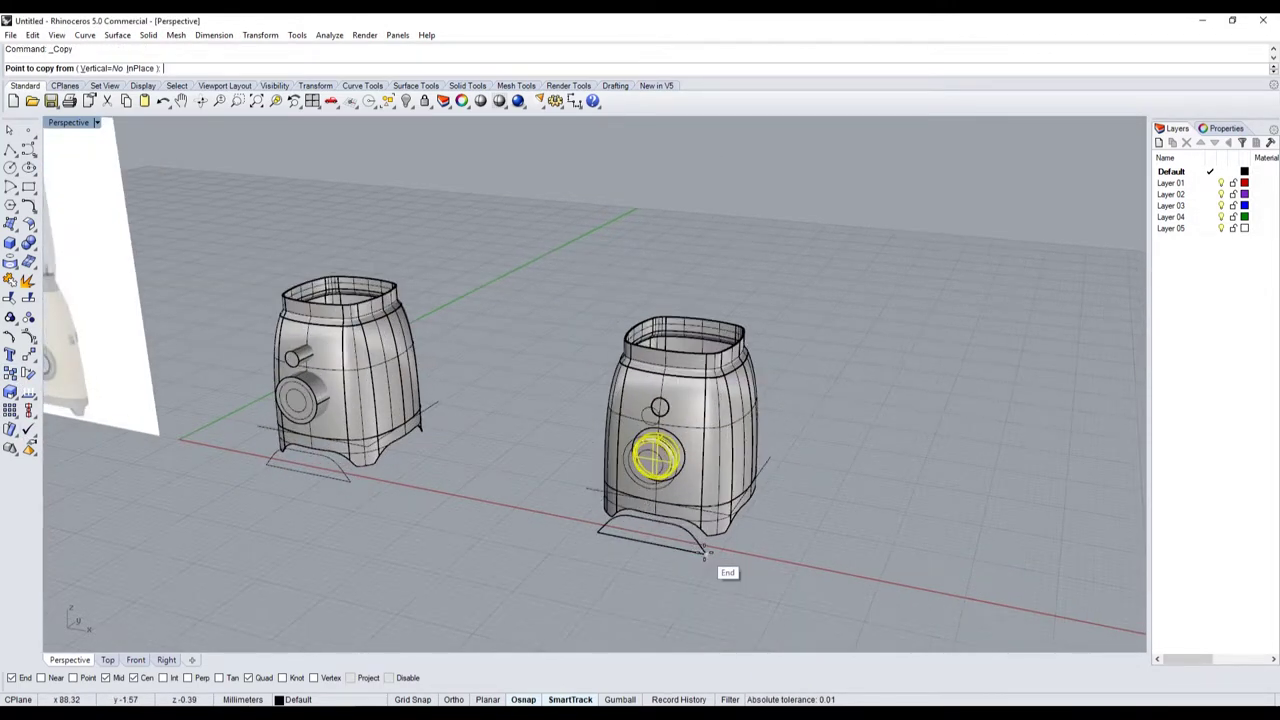
{"action": "left_click", "coordinate": [372, 503]}
{"action": "key", "text": "Return"}
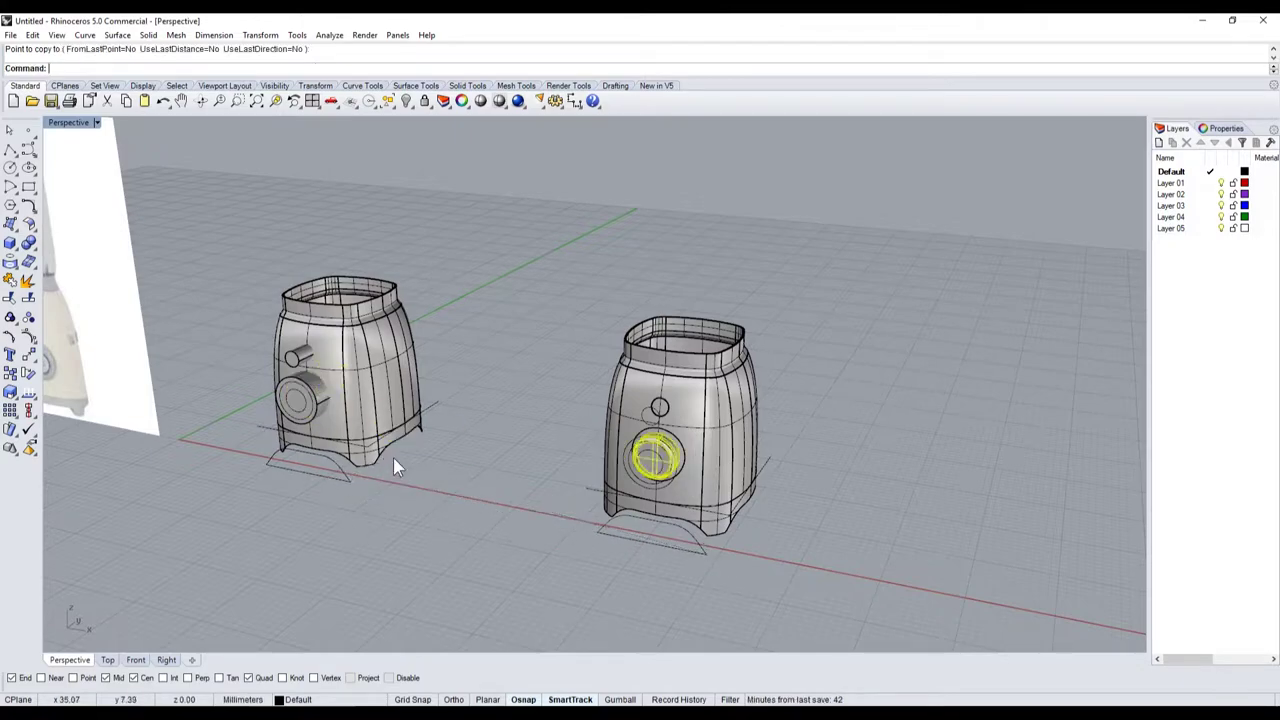
- Bring the right blender back into view and select the circle on its knob
{"action": "right_click_drag", "start_coordinate": [393, 457], "coordinate": [697, 500], "text": "shift"}
{"action": "scroll", "coordinate": [947, 502], "scroll_direction": "up", "scroll_amount": 5}
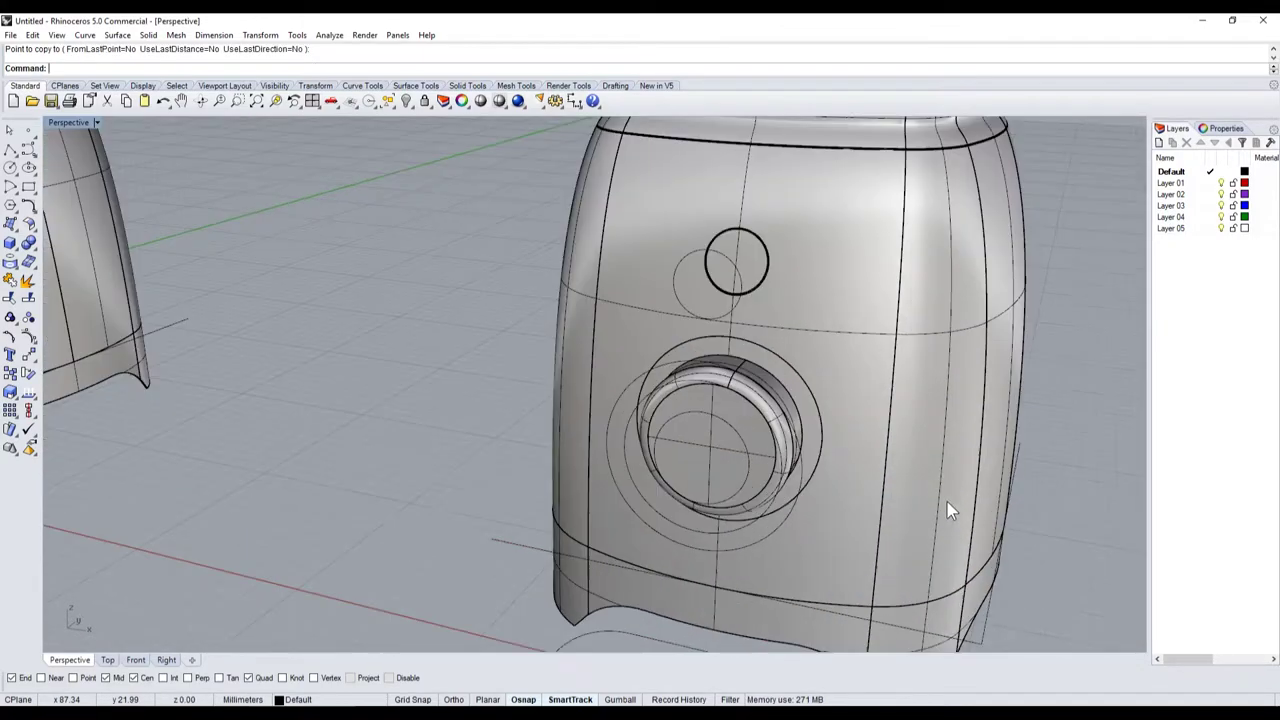
{"action": "scroll", "coordinate": [834, 448], "scroll_direction": "up", "scroll_amount": 3}
{"action": "scroll", "coordinate": [814, 437], "scroll_direction": "down", "scroll_amount": 2}
{"action": "scroll", "coordinate": [575, 381], "scroll_direction": "up", "scroll_amount": 2}
{"action": "scroll", "coordinate": [592, 365], "scroll_direction": "up", "scroll_amount": 2}
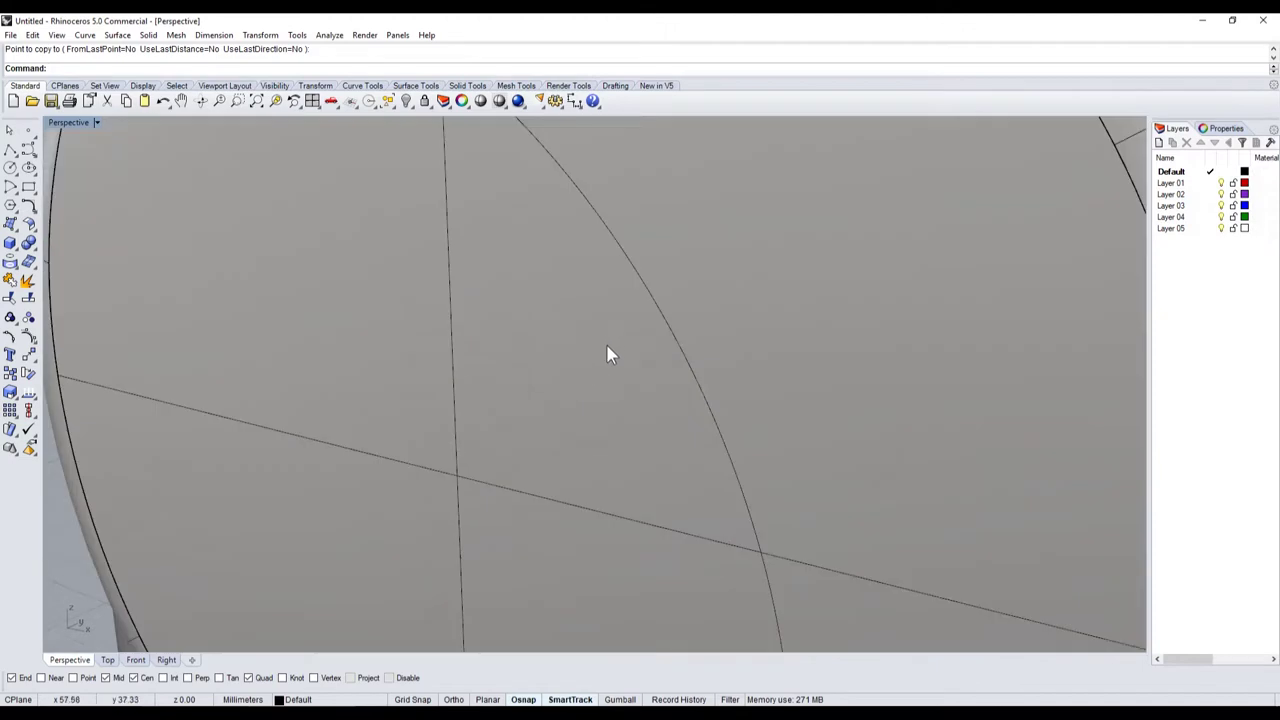
{"action": "scroll", "coordinate": [611, 348], "scroll_direction": "down", "scroll_amount": 5}
{"action": "scroll", "coordinate": [631, 345], "scroll_direction": "down", "scroll_amount": 5}
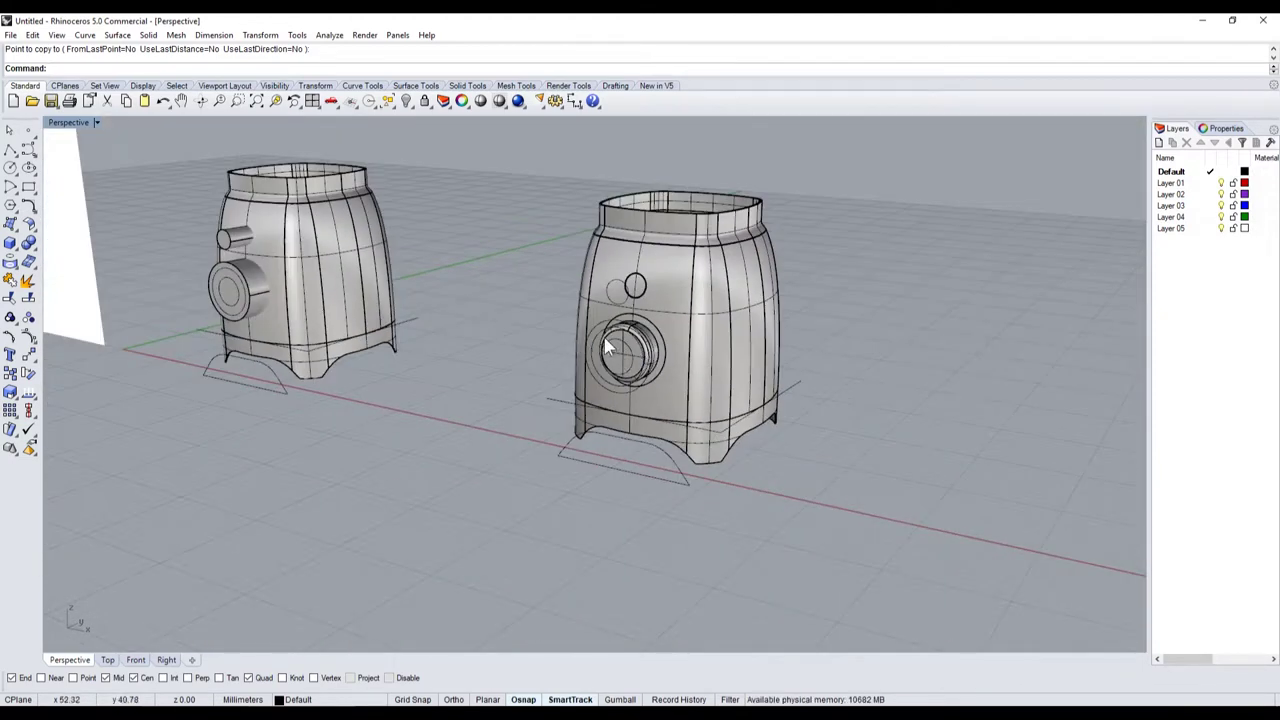
{"action": "scroll", "coordinate": [607, 346], "scroll_direction": "up", "scroll_amount": 3}
{"action": "left_click", "coordinate": [620, 345]}
- Return to the four-view layout and zoom in on the front dial
{"action": "double_click", "coordinate": [97, 130]}
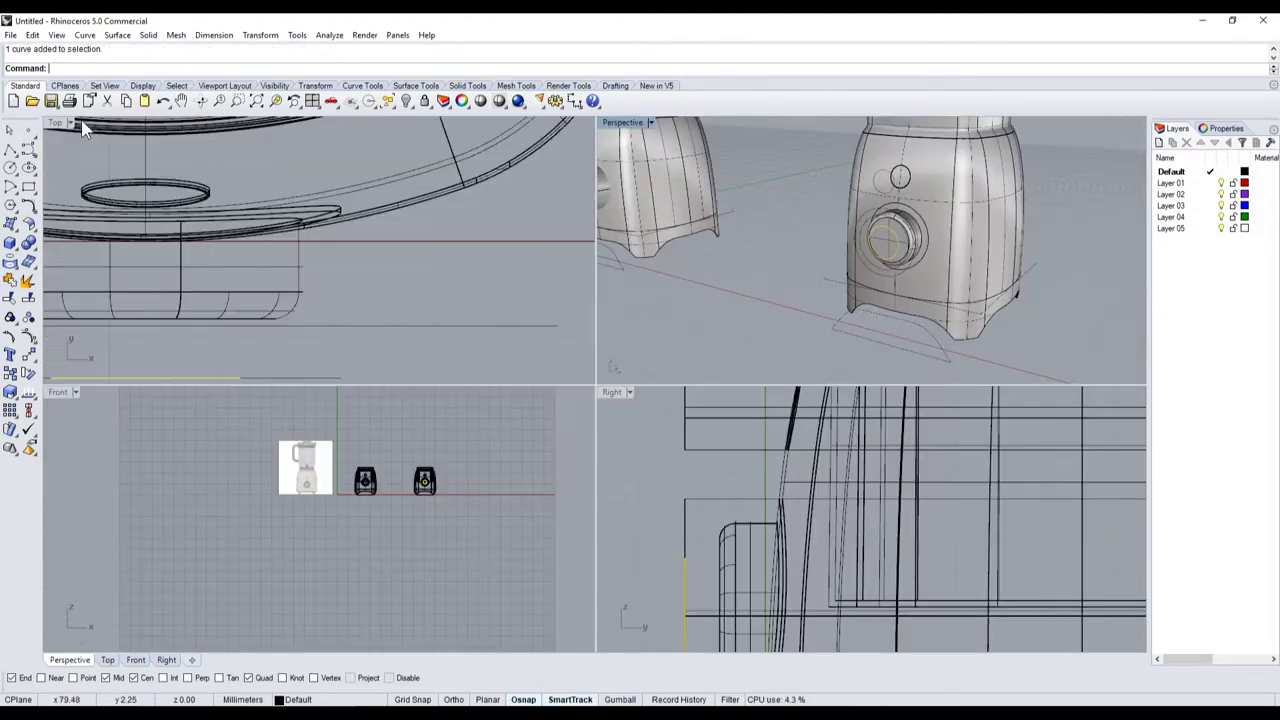
{"action": "scroll", "coordinate": [300, 520], "scroll_direction": "down", "scroll_amount": 2}
{"action": "scroll", "coordinate": [323, 561], "scroll_direction": "up", "scroll_amount": 2}
{"action": "scroll", "coordinate": [245, 530], "scroll_direction": "up", "scroll_amount": 5}
{"action": "scroll", "coordinate": [245, 528], "scroll_direction": "down", "scroll_amount": 4}
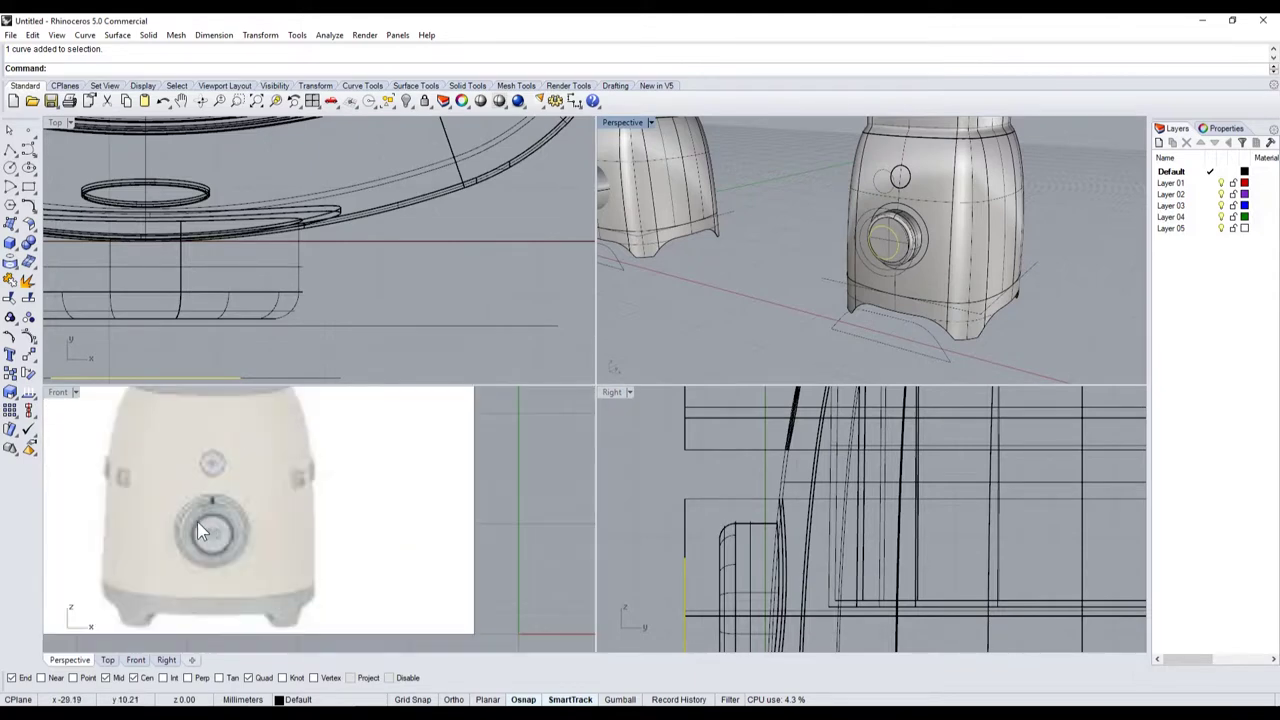
{"action": "scroll", "coordinate": [197, 521], "scroll_direction": "down", "scroll_amount": 2}
{"action": "scroll", "coordinate": [560, 528], "scroll_direction": "up", "scroll_amount": 3}
{"action": "scroll", "coordinate": [548, 502], "scroll_direction": "up", "scroll_amount": 3}
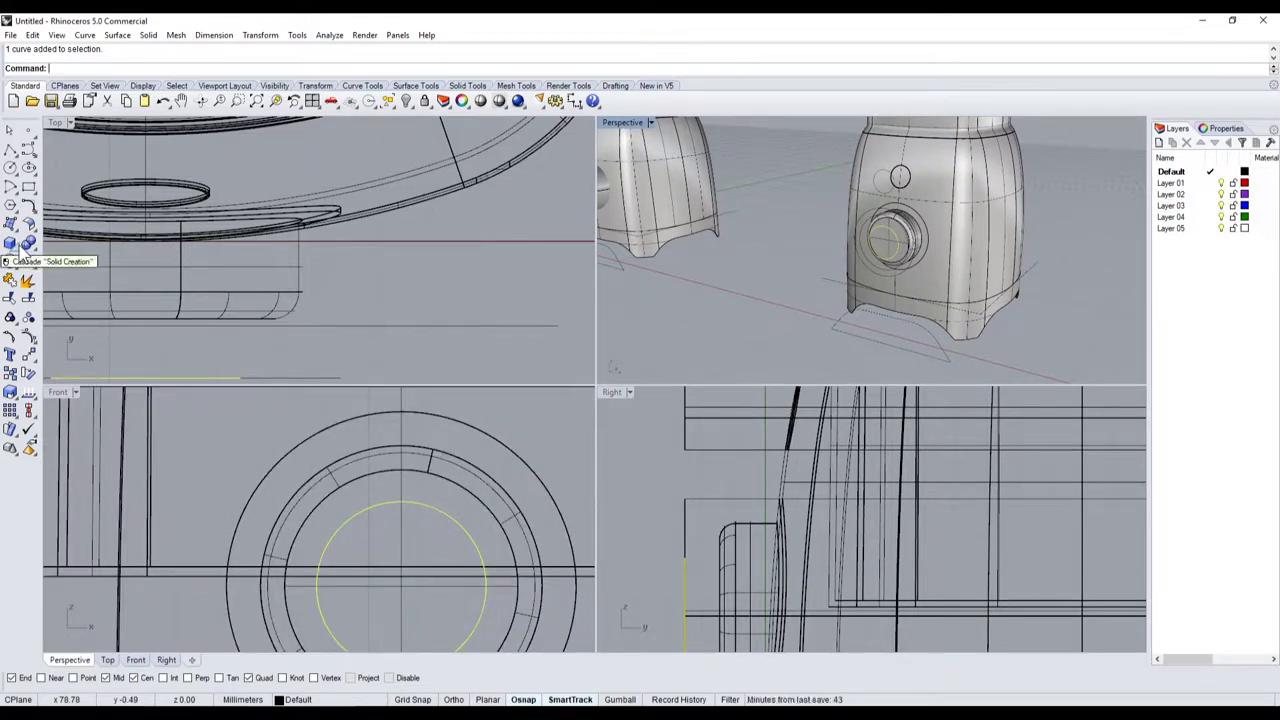
- Draw a smaller circle centred on the dial centre, snapping its radius to a quadrant
{"action": "left_click", "coordinate": [10, 167]}
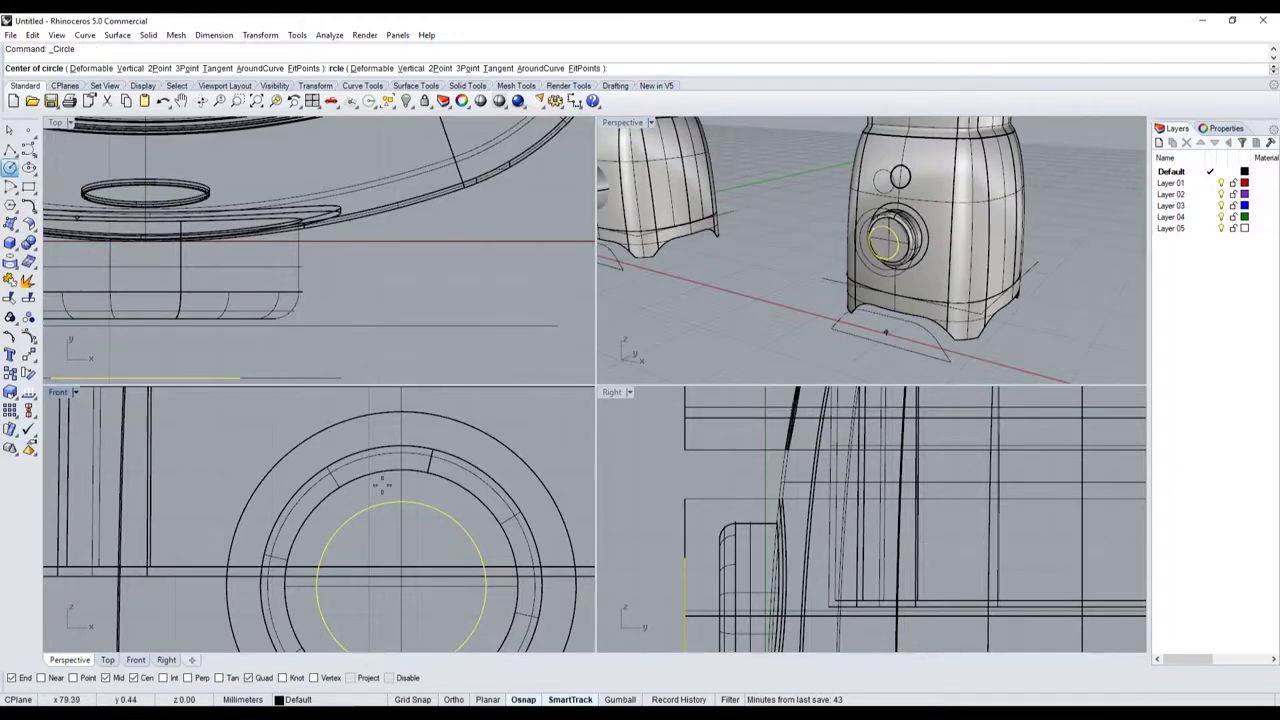
{"action": "left_click", "coordinate": [438, 515]}
{"action": "scroll", "coordinate": [430, 505], "scroll_direction": "up", "scroll_amount": 1}
{"action": "scroll", "coordinate": [415, 490], "scroll_direction": "up", "scroll_amount": 1}
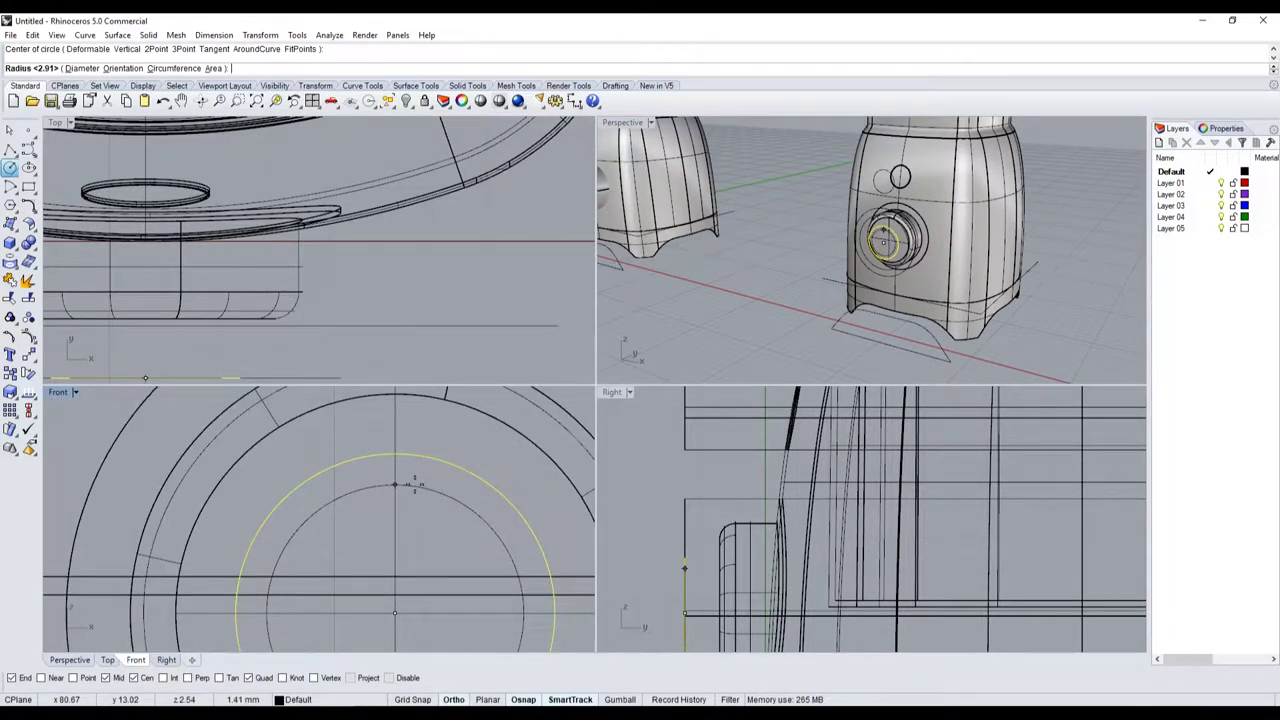
{"action": "left_click", "coordinate": [417, 484]}
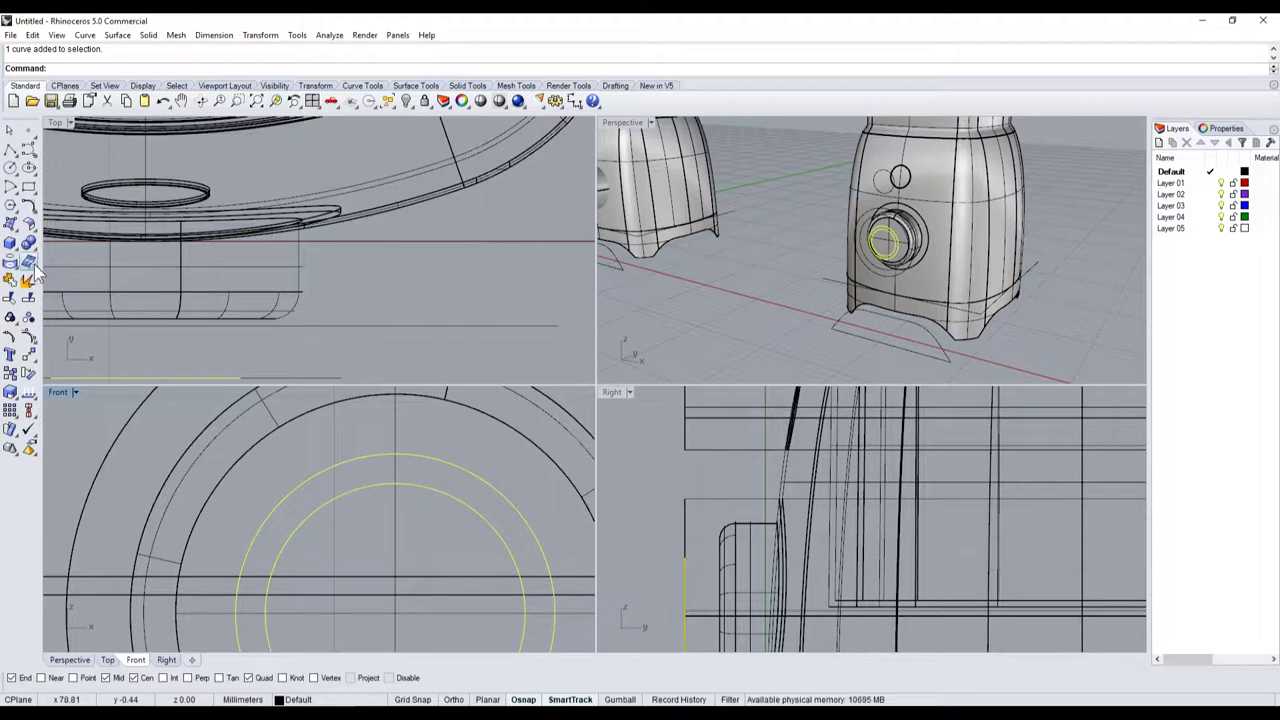
{"action": "scroll", "coordinate": [360, 506], "scroll_direction": "down", "scroll_amount": 2}
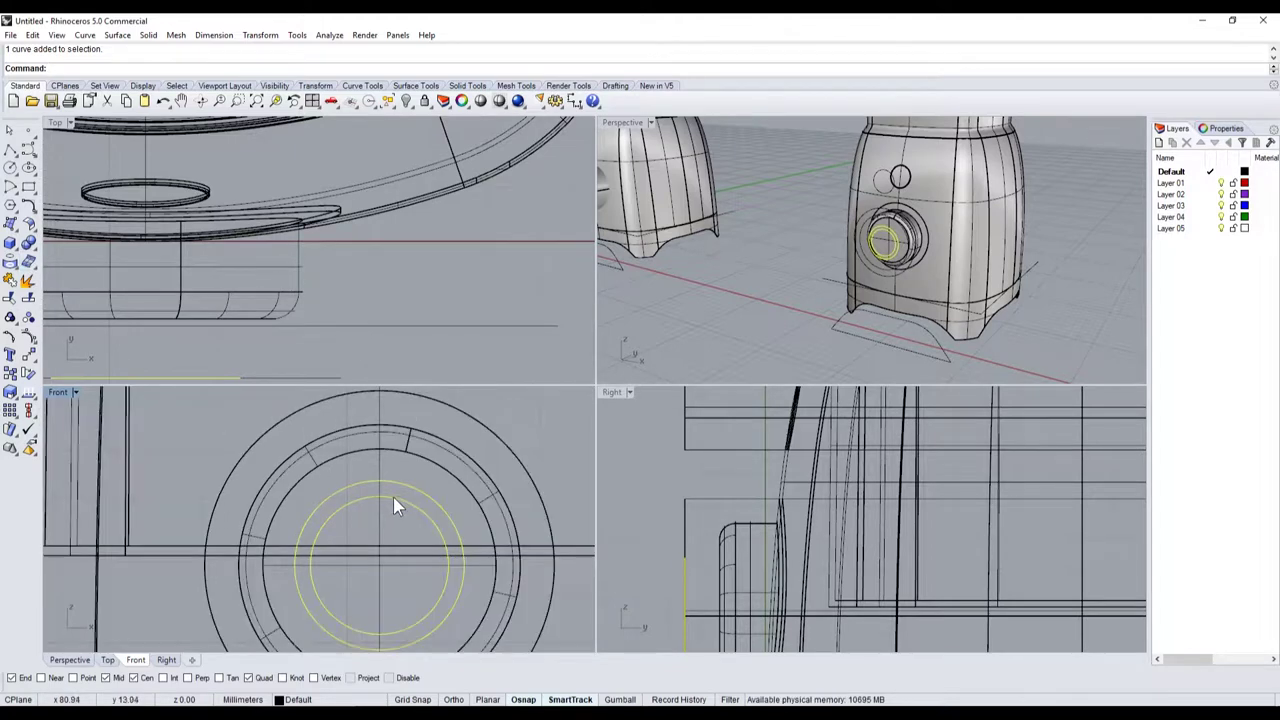
{"action": "left_click", "coordinate": [12, 245]}
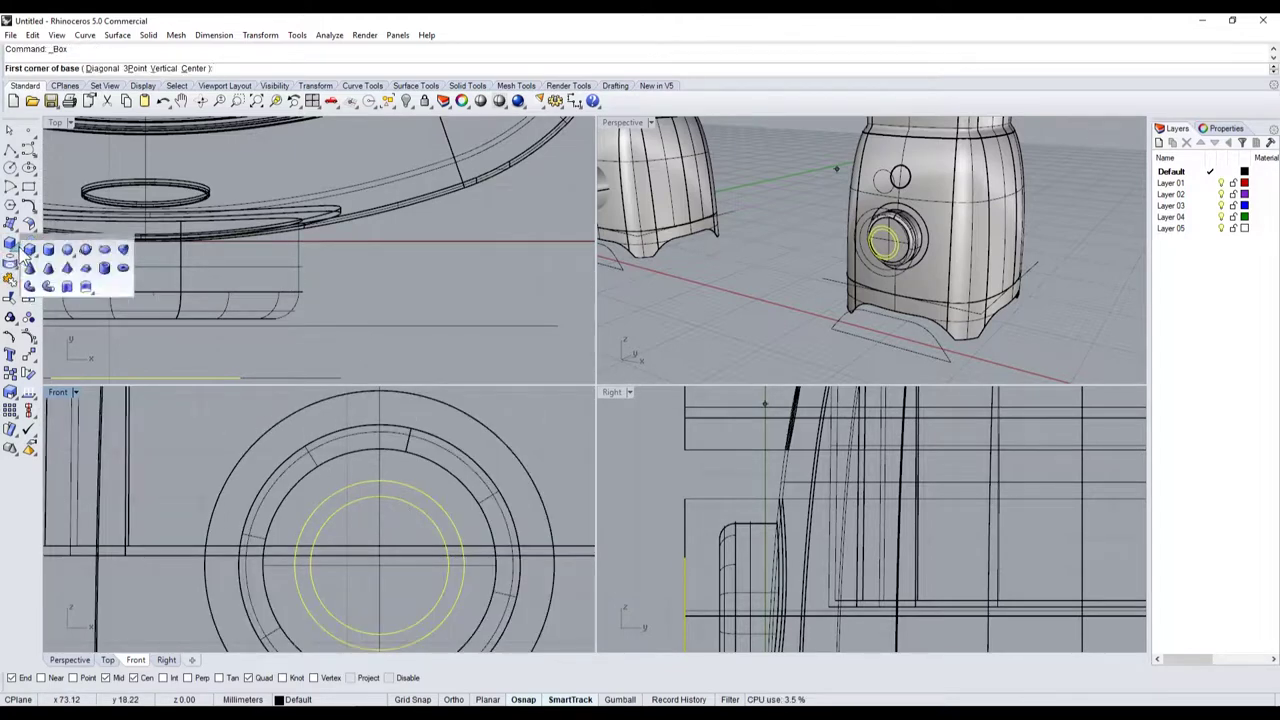
- Extrude the two concentric dial circles into a solid tube
{"action": "left_click", "coordinate": [67, 289]}
{"action": "scroll", "coordinate": [870, 270], "scroll_direction": "down", "scroll_amount": 3}
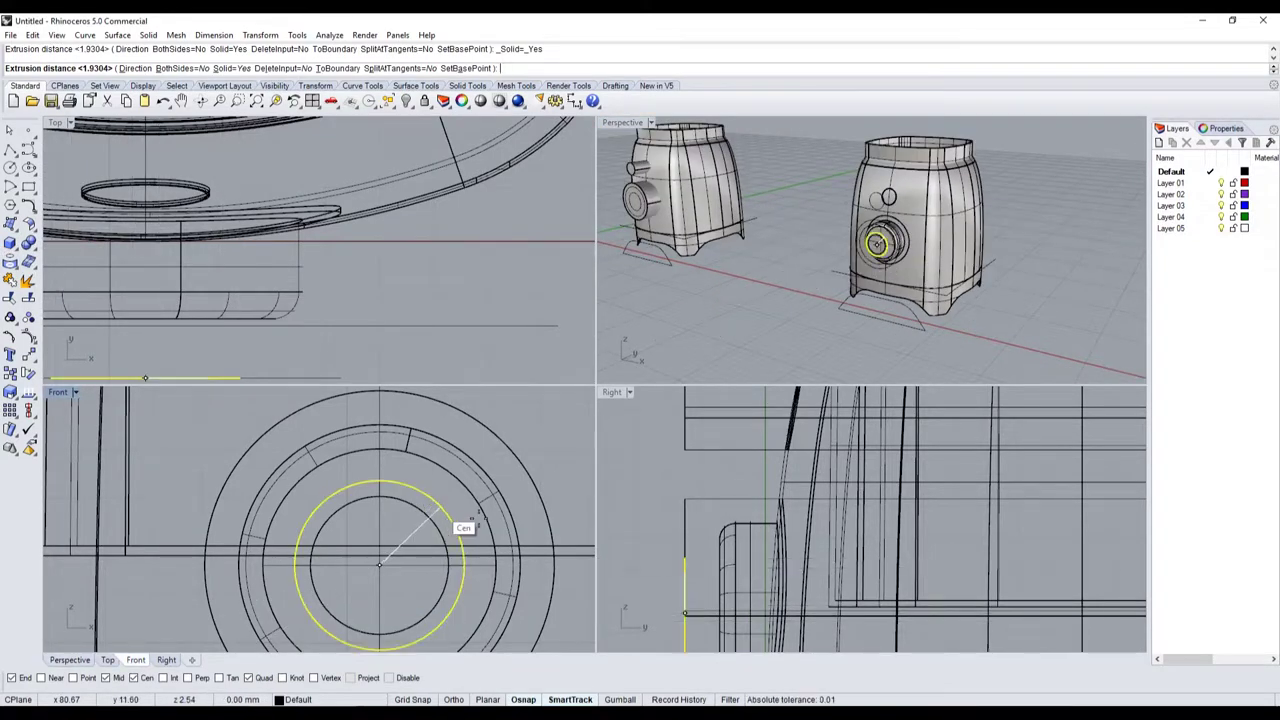
{"action": "scroll", "coordinate": [742, 542], "scroll_direction": "down", "scroll_amount": 3}
{"action": "scroll", "coordinate": [742, 548], "scroll_direction": "up", "scroll_amount": 3}
{"action": "scroll", "coordinate": [738, 545], "scroll_direction": "up", "scroll_amount": 2}
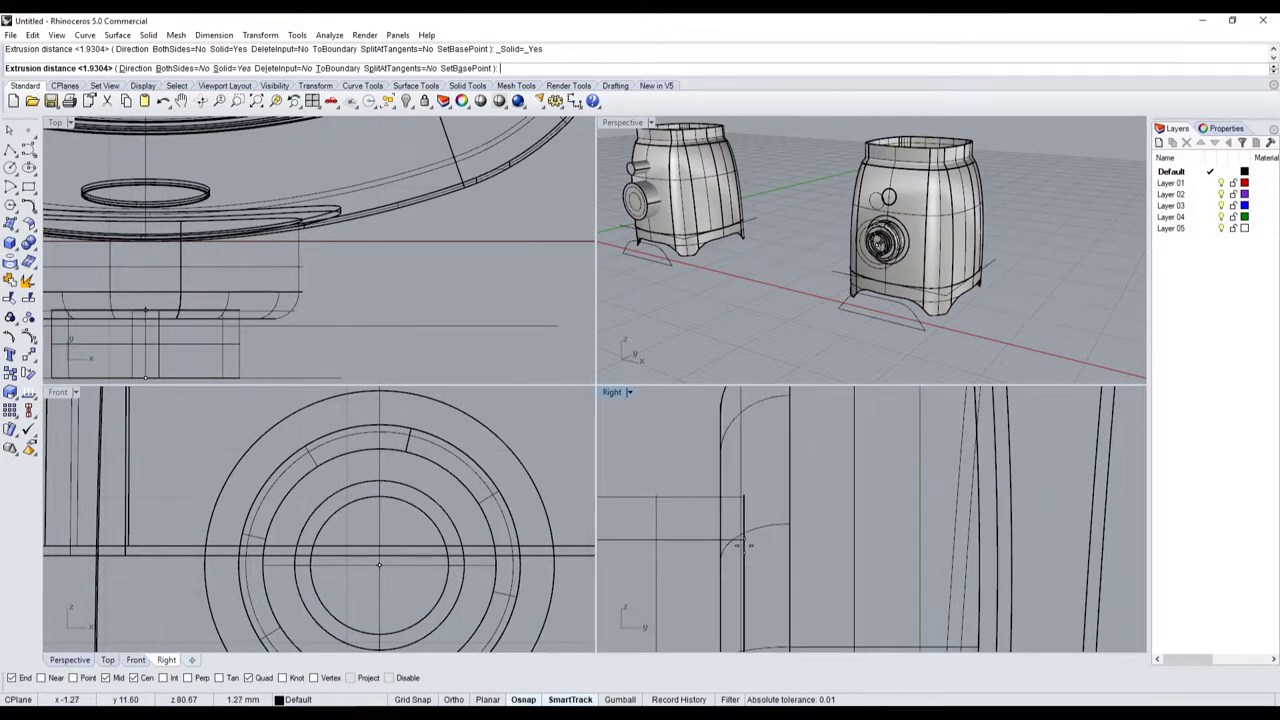
{"action": "left_click", "coordinate": [750, 543]}
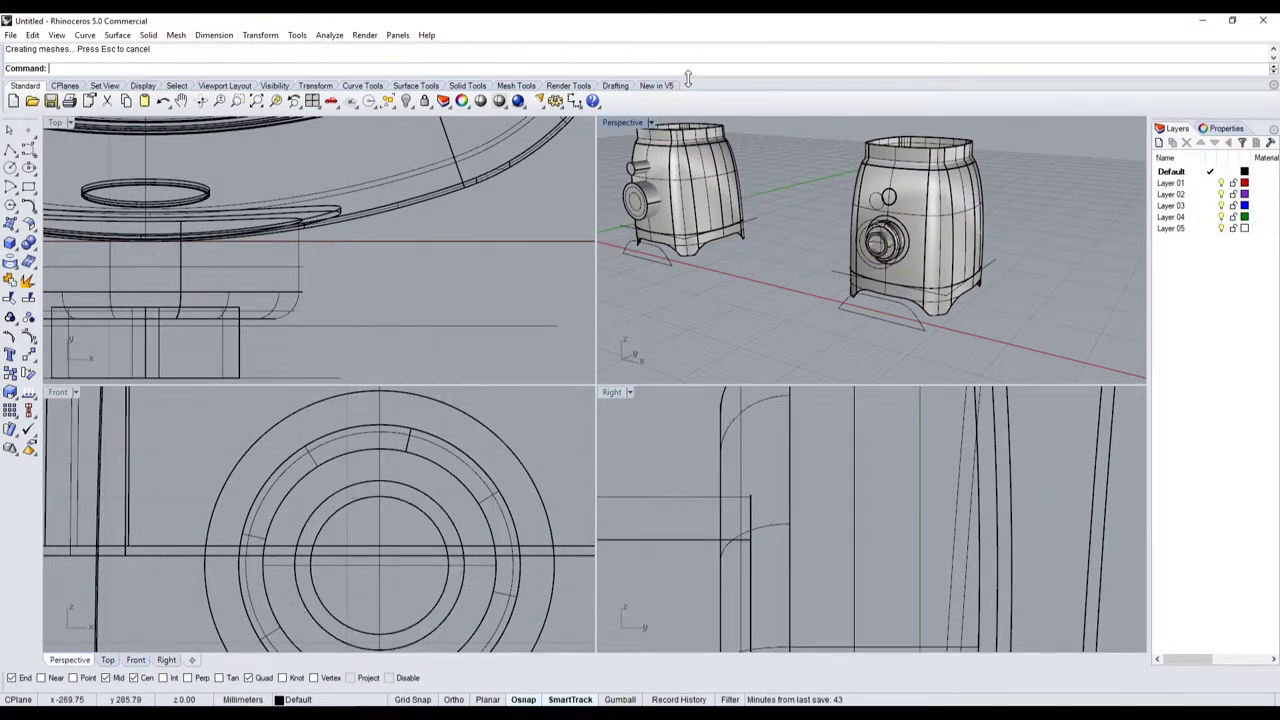
- In a maximized Perspective view, Boolean-subtract the tube from the knob polysurface
{"action": "double_click", "coordinate": [628, 122]}
{"action": "scroll", "coordinate": [598, 339], "scroll_direction": "up", "scroll_amount": 2}
{"action": "scroll", "coordinate": [592, 431], "scroll_direction": "up", "scroll_amount": 5}
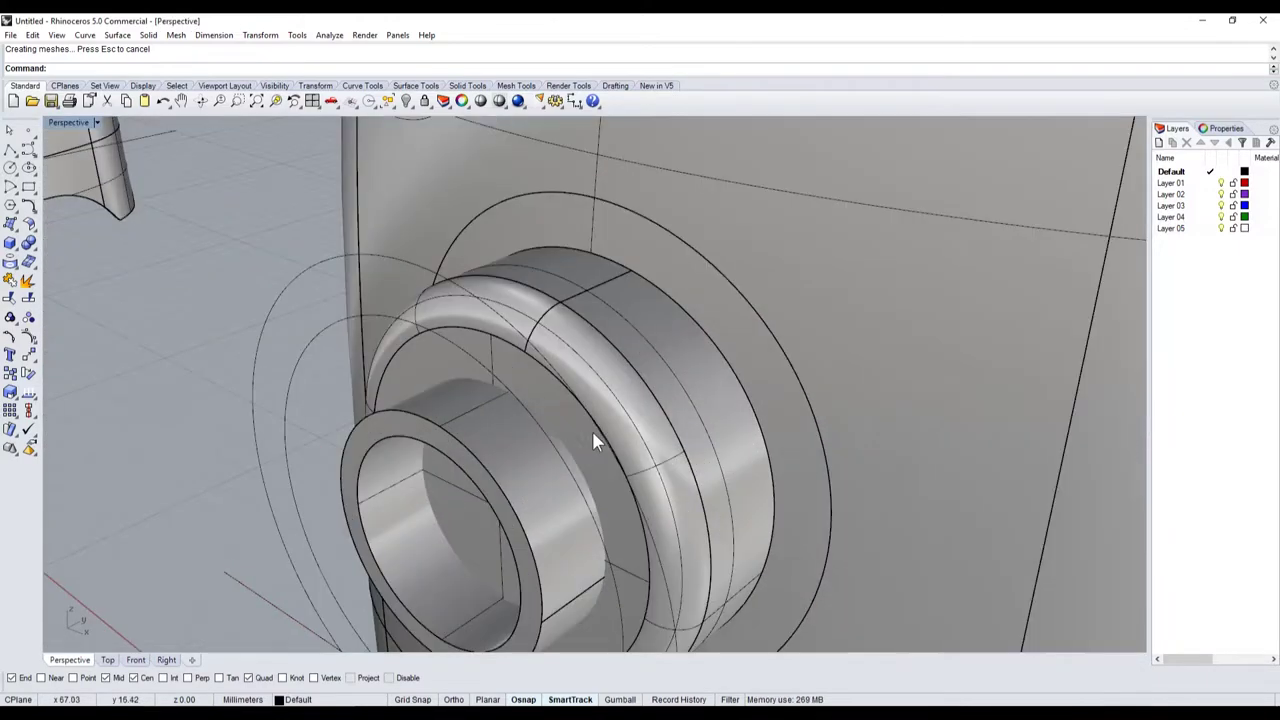
{"action": "left_click", "coordinate": [590, 424]}
{"action": "left_click", "coordinate": [503, 464], "text": "shift"}
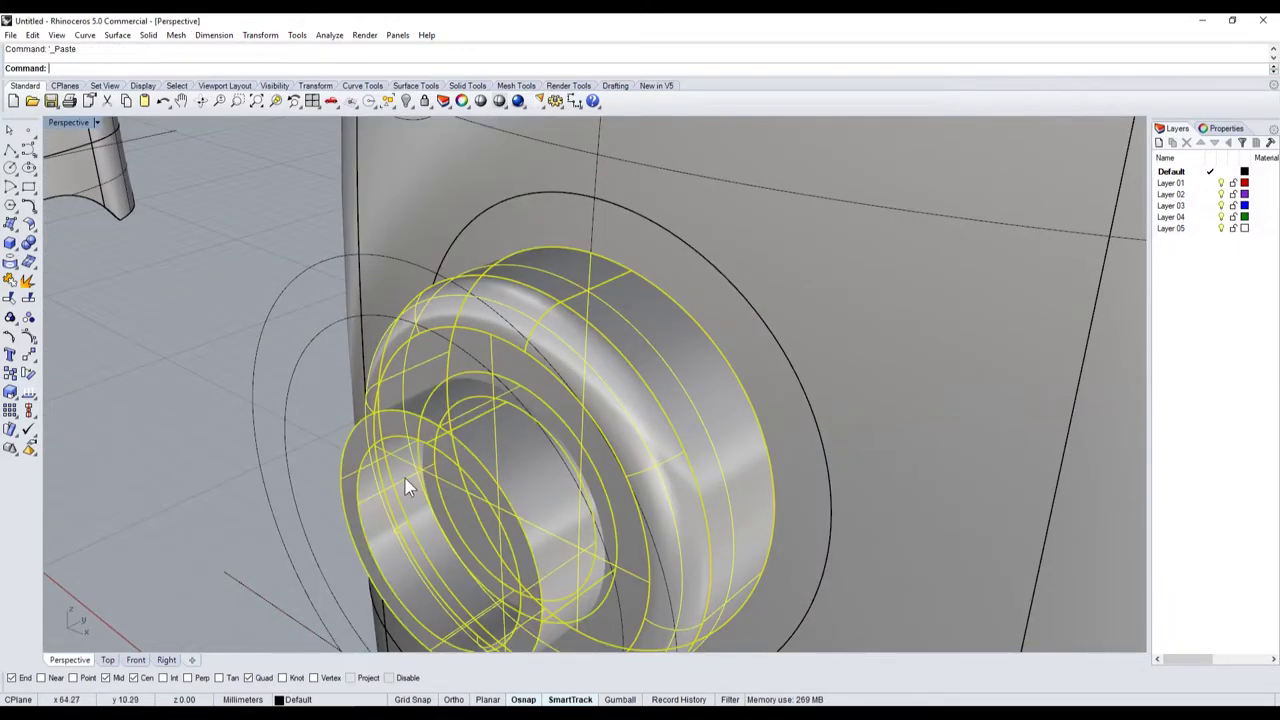
{"action": "left_click", "coordinate": [328, 372]}
{"action": "left_click", "coordinate": [605, 332]}
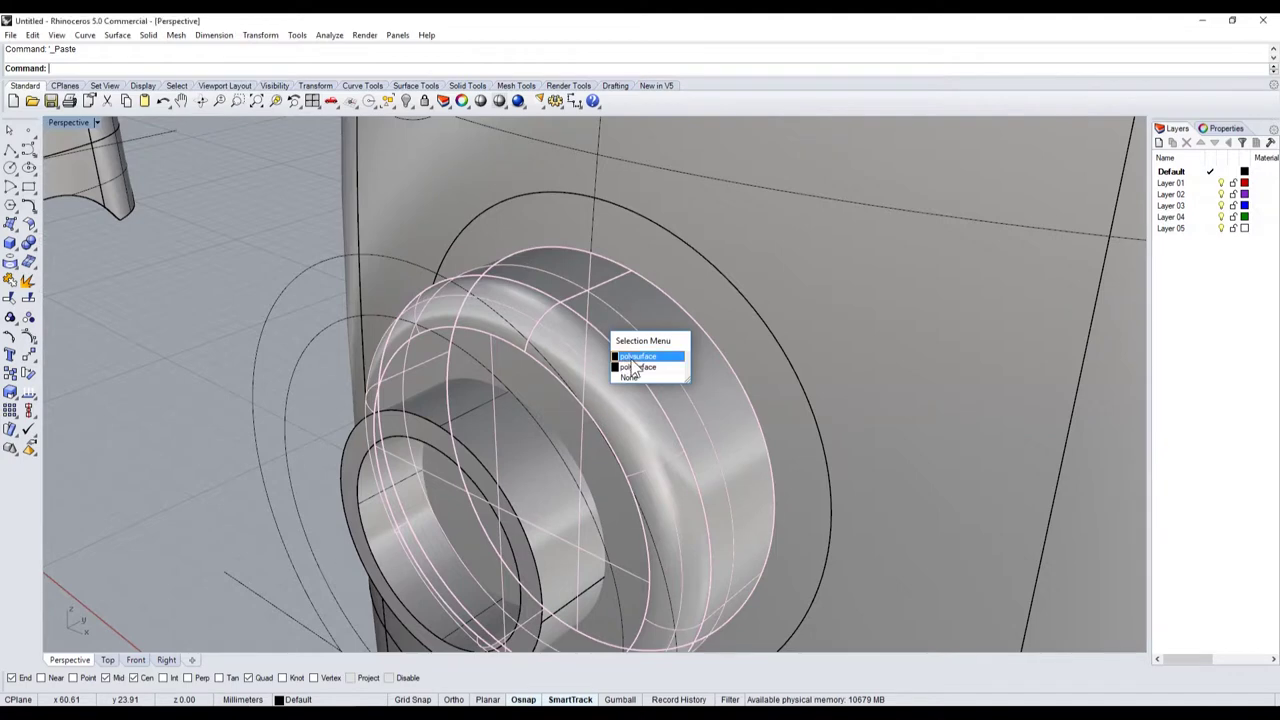
{"action": "left_click", "coordinate": [632, 358]}
{"action": "left_click", "coordinate": [37, 257]}
{"action": "left_click", "coordinate": [57, 249]}
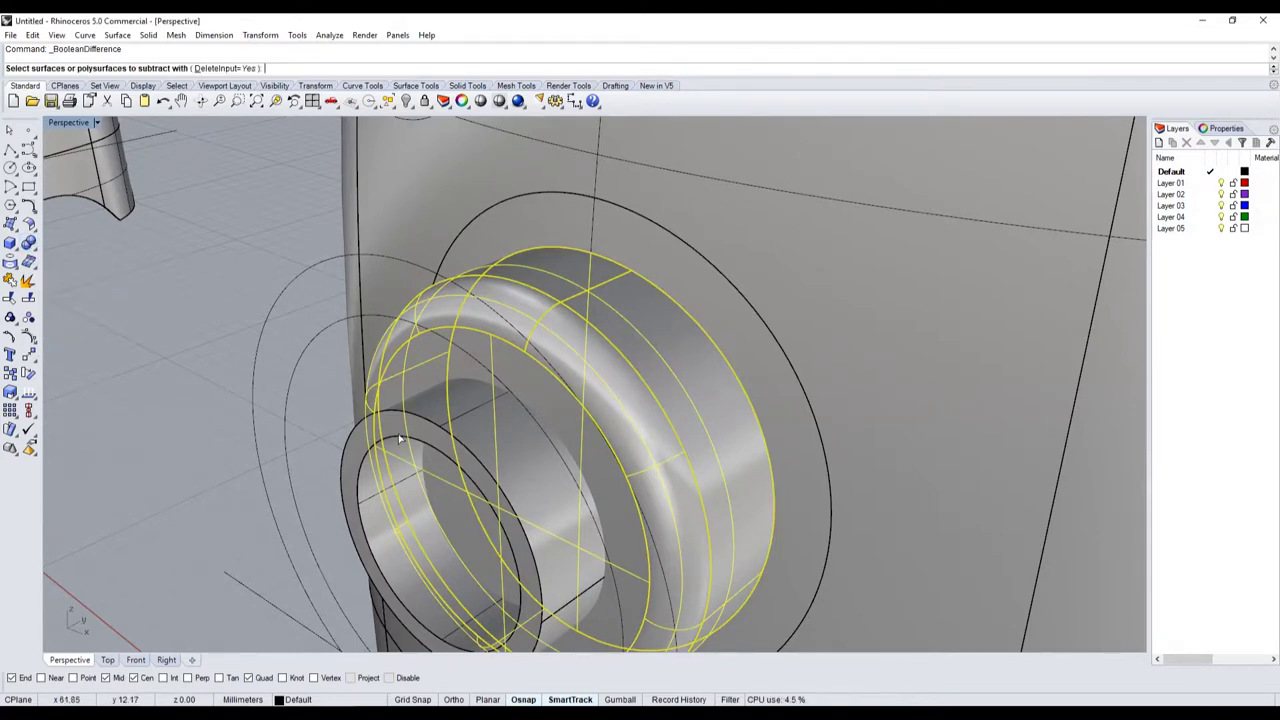
{"action": "left_click", "coordinate": [475, 420]}
{"action": "key", "text": "Return"}
- Subtract the inner cylinder from the second knob polysurface as well
{"action": "left_click", "coordinate": [622, 337]}
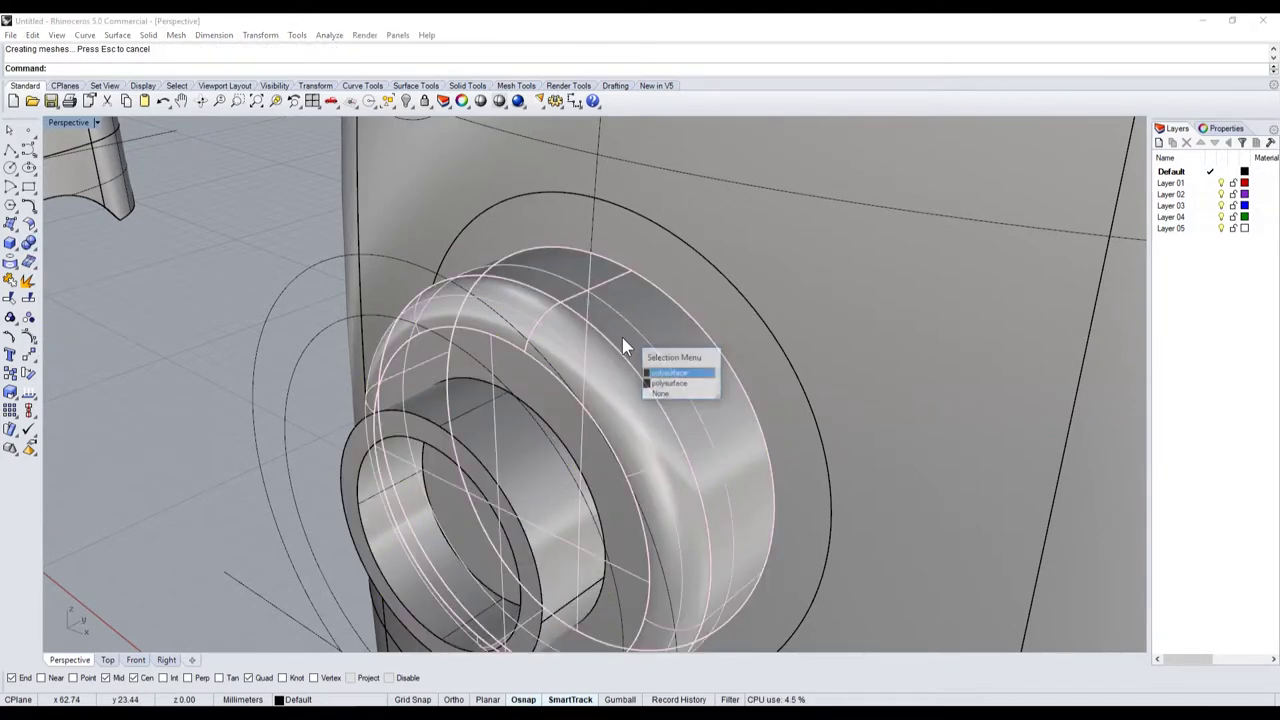
{"action": "left_click", "coordinate": [681, 385]}
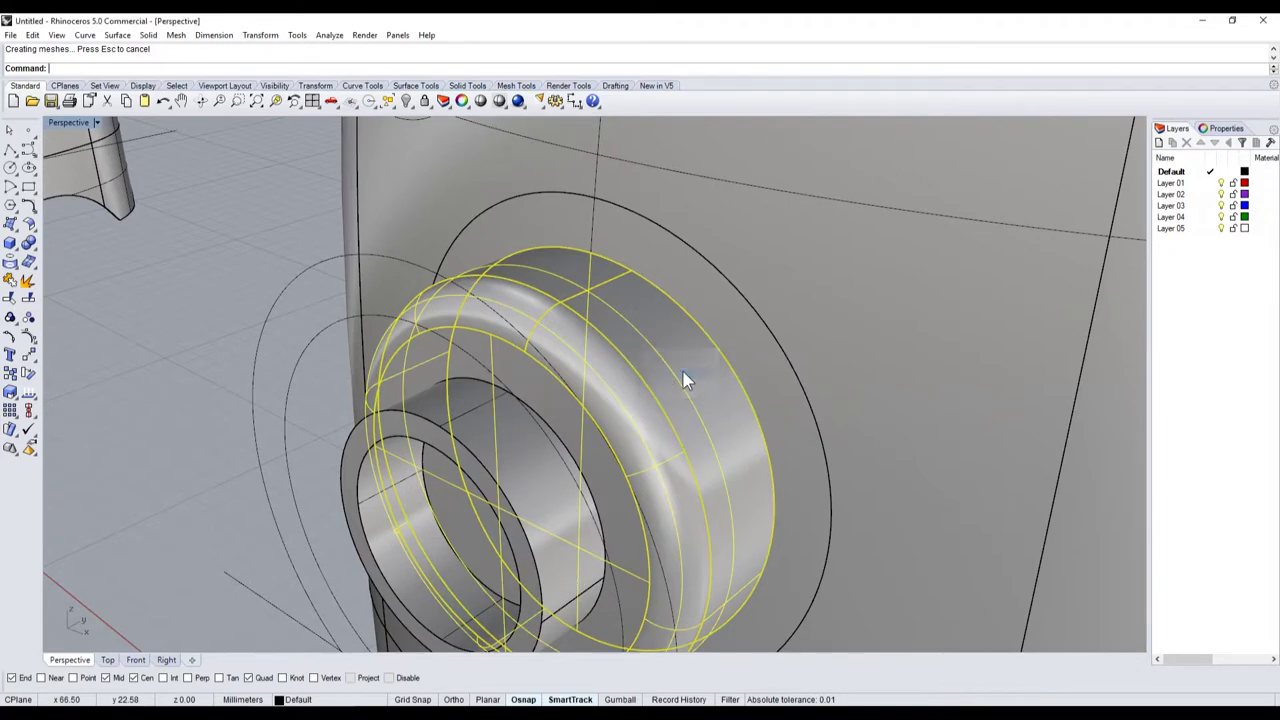
{"action": "left_click", "coordinate": [37, 257]}
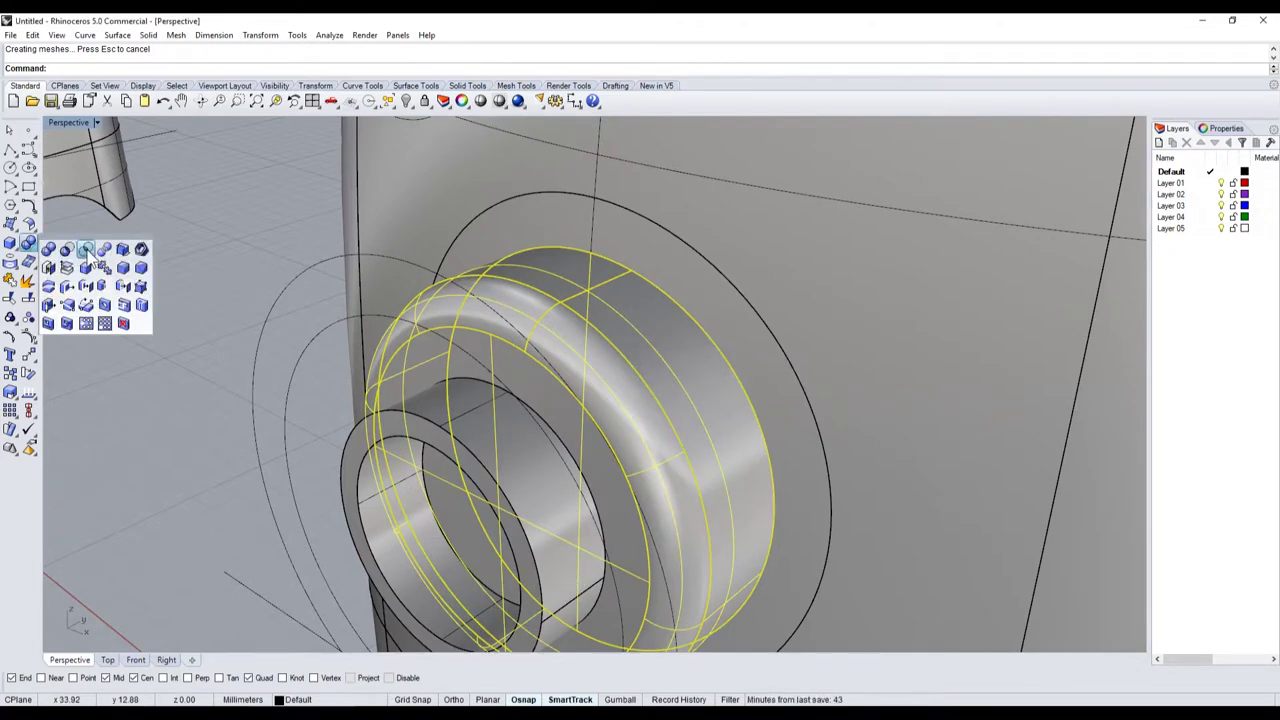
{"action": "left_click", "coordinate": [57, 249]}
{"action": "left_click", "coordinate": [430, 420]}
{"action": "key", "text": "Return"}
- Hide the inner polysurface of the dial to look inside the cut
{"action": "mouse_move", "coordinate": [361, 454]}
{"action": "right_mouse_down"}
{"action": "mouse_move", "coordinate": [480, 410]}
{"action": "mouse_move", "coordinate": [486, 420]}
{"action": "right_mouse_up"}
{"action": "left_click", "coordinate": [508, 361]}
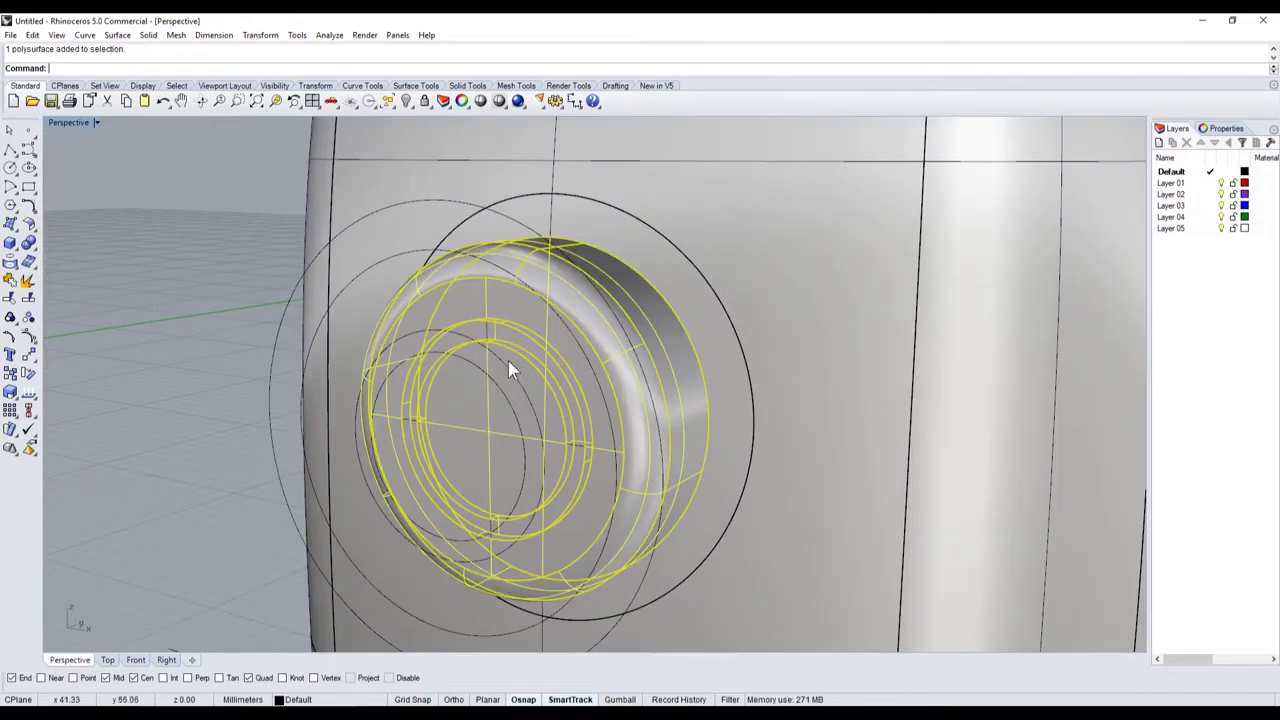
{"action": "left_click", "coordinate": [535, 348]}
{"action": "left_click", "coordinate": [578, 383]}
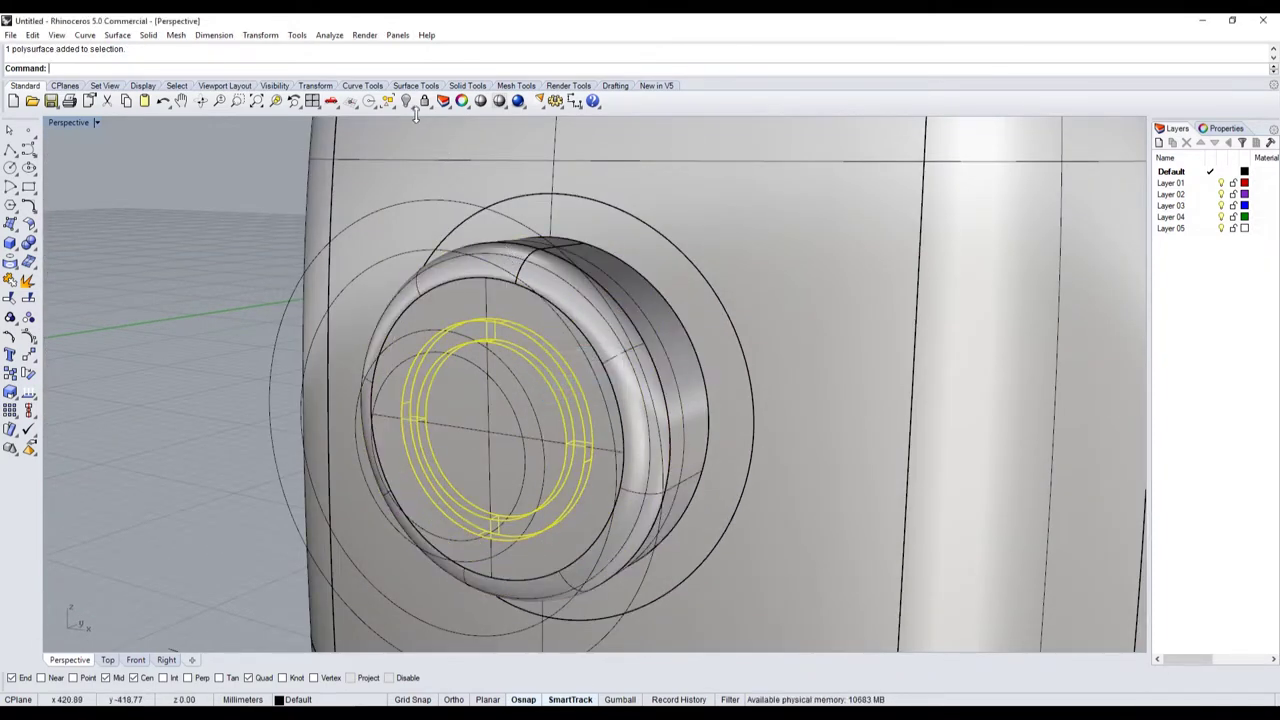
{"action": "left_click", "coordinate": [406, 101]}
{"action": "scroll", "coordinate": [535, 390], "scroll_direction": "up", "scroll_amount": 4}
{"action": "left_click", "coordinate": [550, 353]}
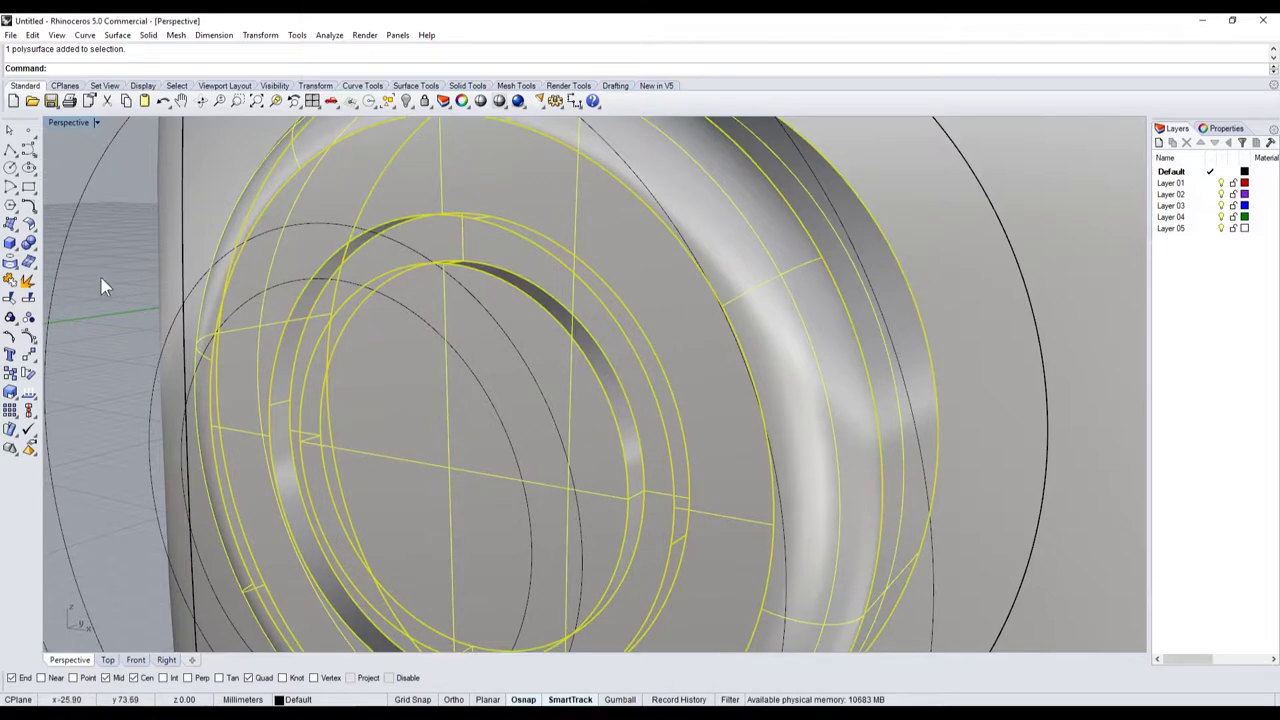
{"action": "left_click", "coordinate": [222, 343], "text": "ctrl"}
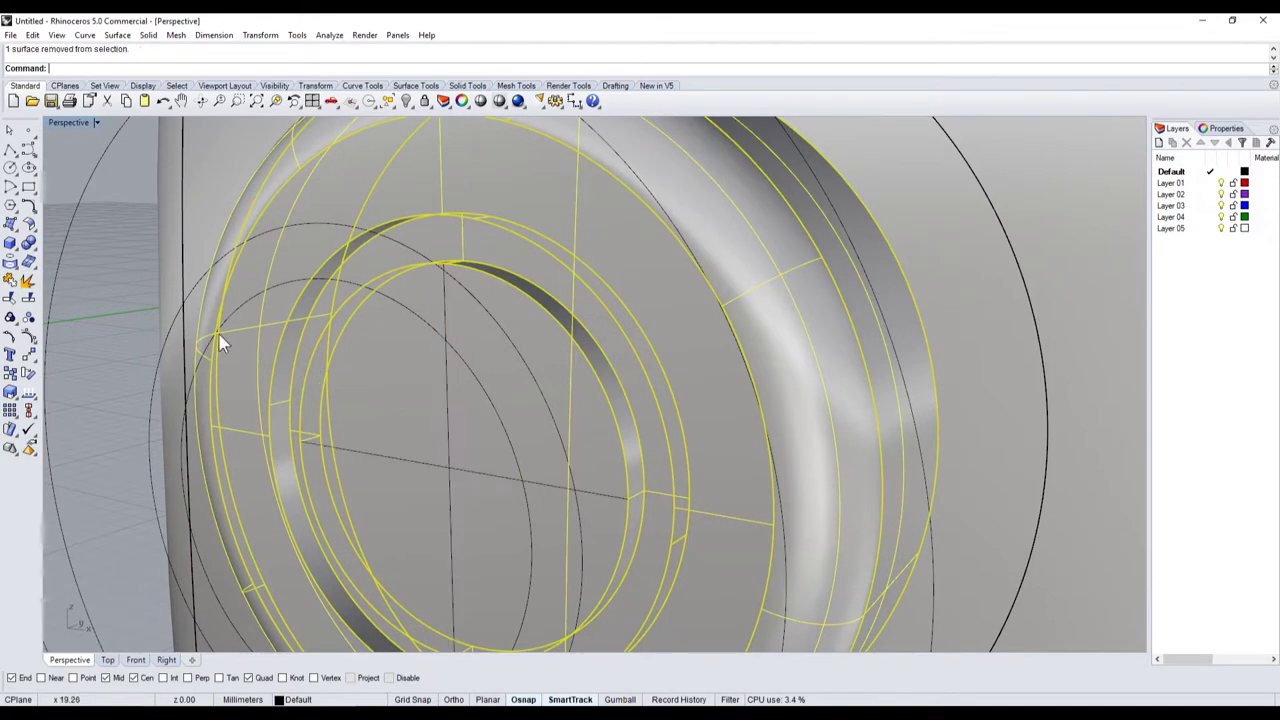
- Hide the inner disc and orbit into the dial opening to inspect the groove
{"action": "left_click", "coordinate": [9, 281]}
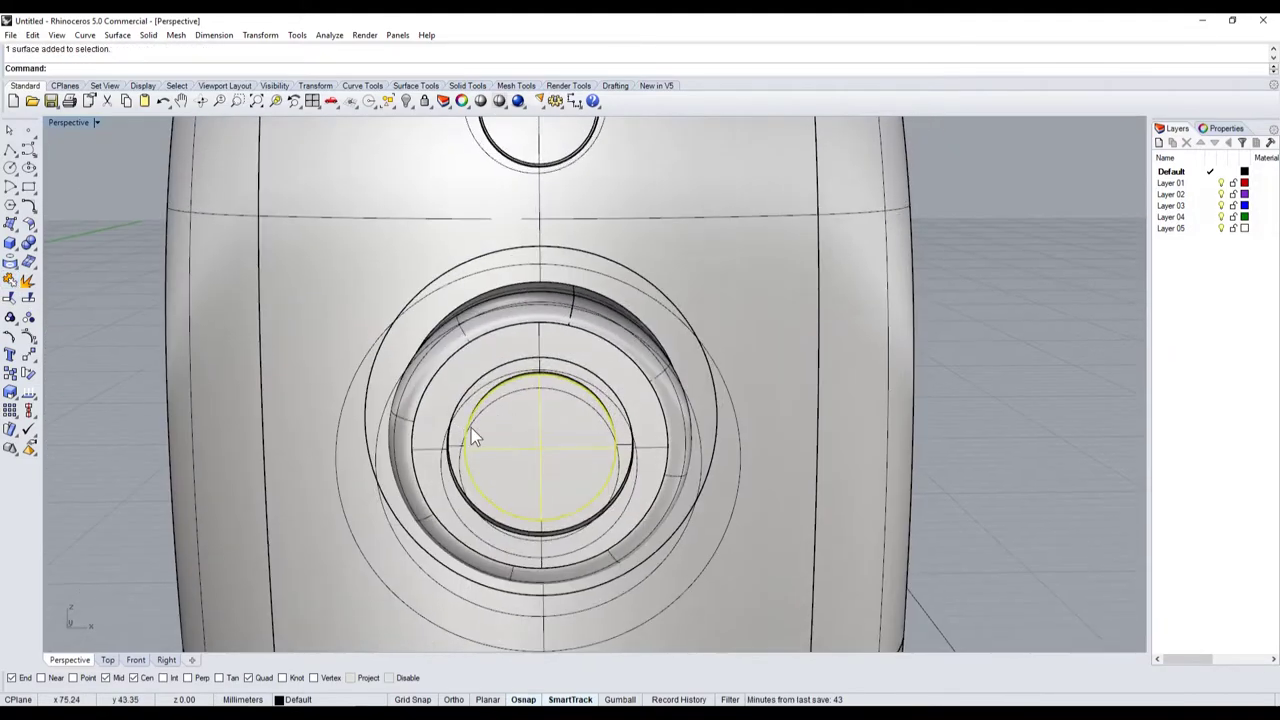
{"action": "left_click", "coordinate": [483, 326]}
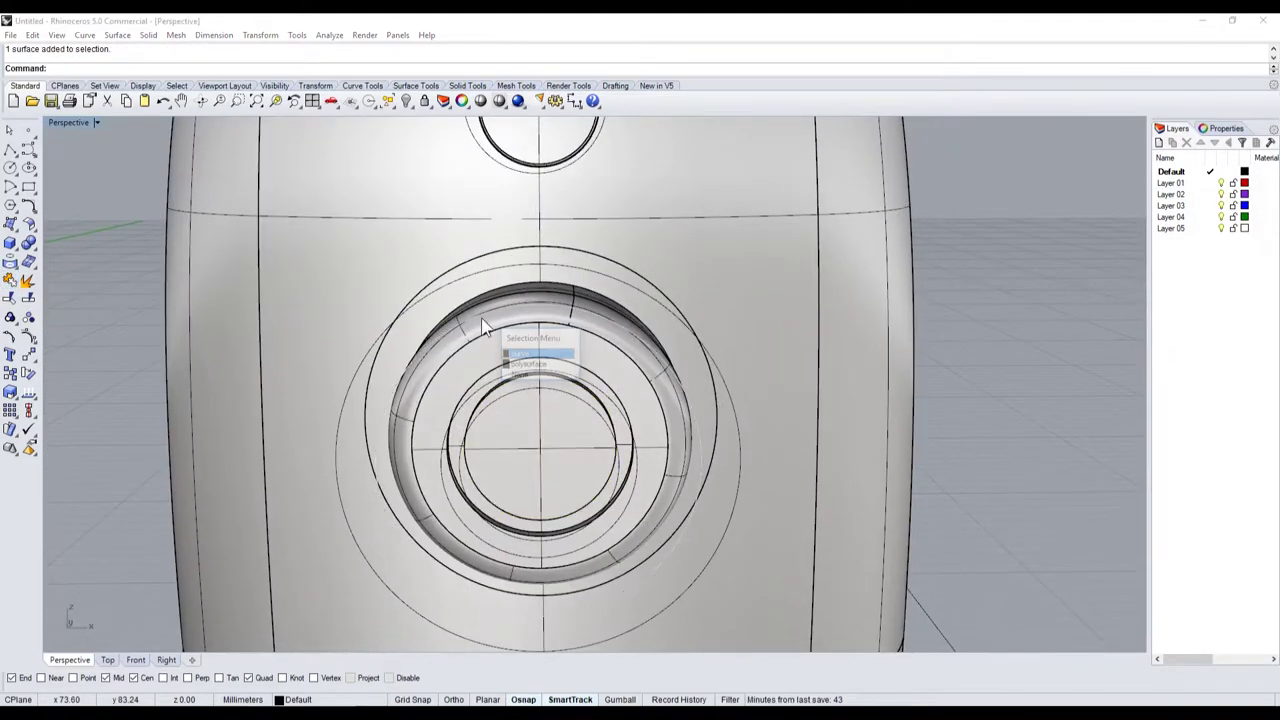
{"action": "left_click", "coordinate": [520, 355]}
{"action": "left_click", "coordinate": [534, 430]}
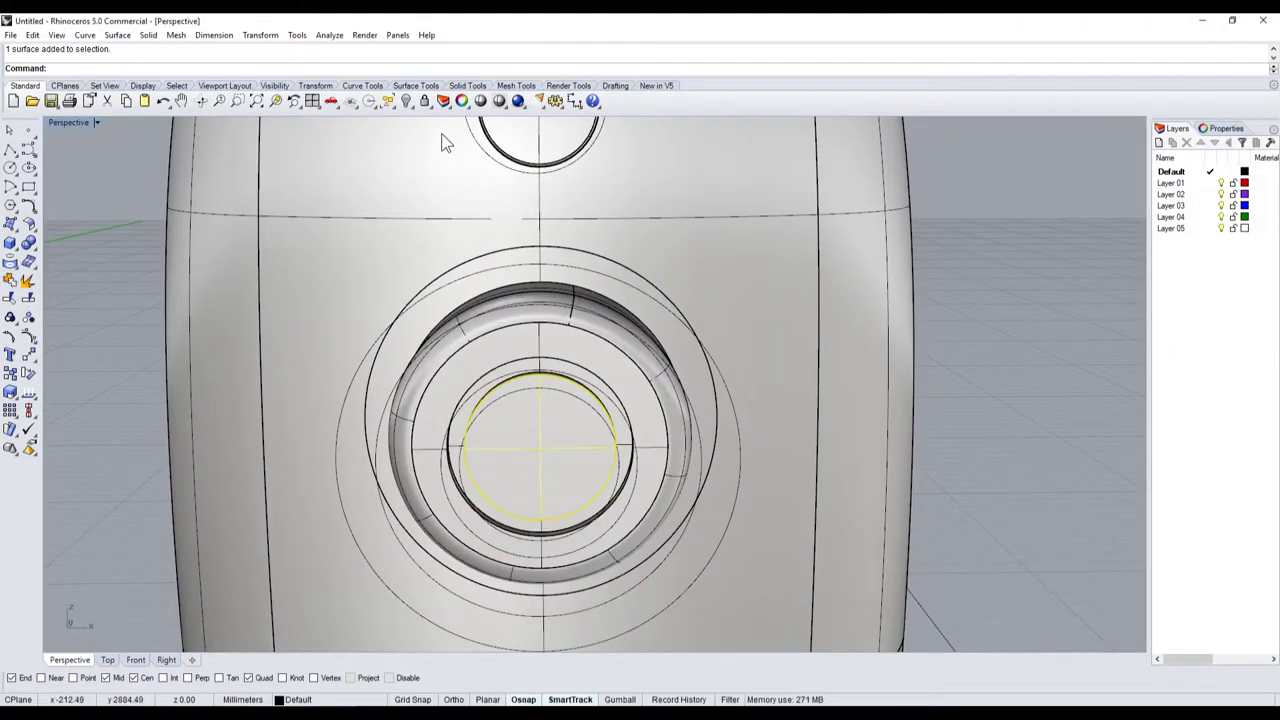
{"action": "left_click", "coordinate": [407, 101]}
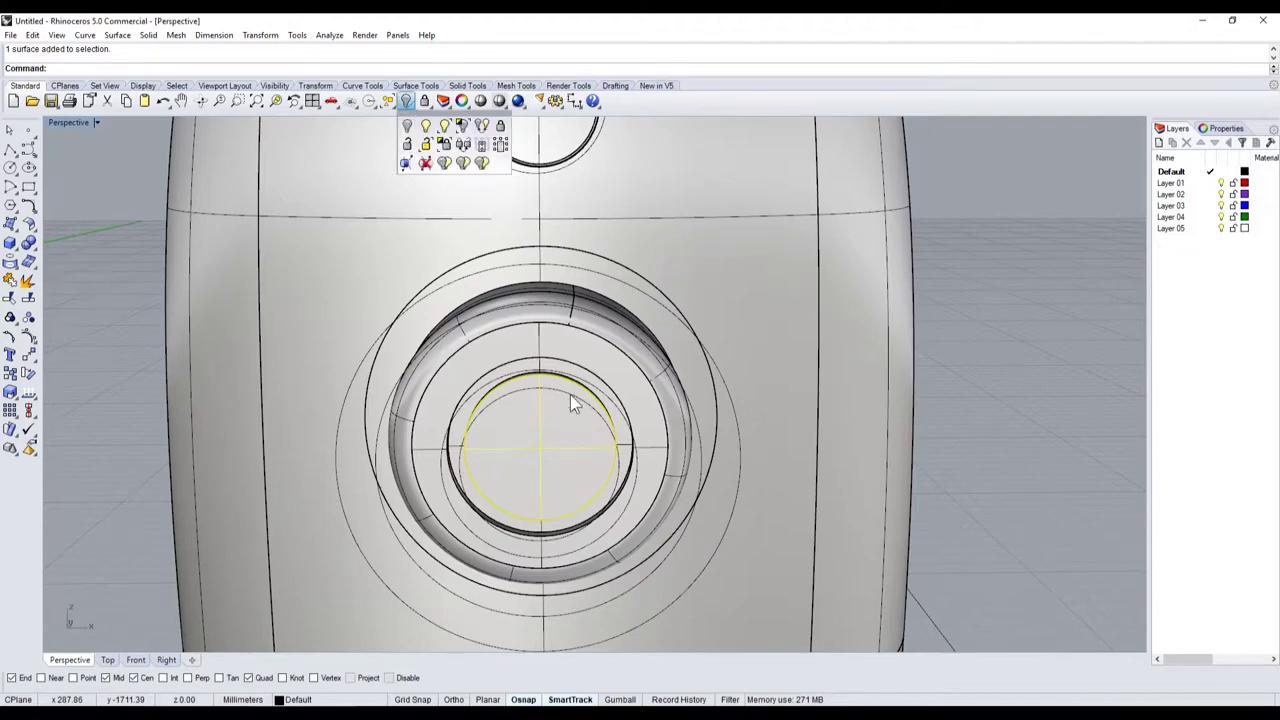
{"action": "left_click", "coordinate": [417, 138]}
{"action": "mouse_move", "coordinate": [531, 286]}
{"action": "right_mouse_down"}
{"action": "mouse_move", "coordinate": [508, 343]}
{"action": "mouse_move", "coordinate": [683, 320]}
{"action": "mouse_move", "coordinate": [634, 331]}
{"action": "right_mouse_up"}
{"action": "scroll", "coordinate": [567, 340], "scroll_direction": "up", "scroll_amount": 5}
- Undo the last hide to bring back the inner disc, then zoom around the dial
{"action": "key", "text": "ctrl+z"}
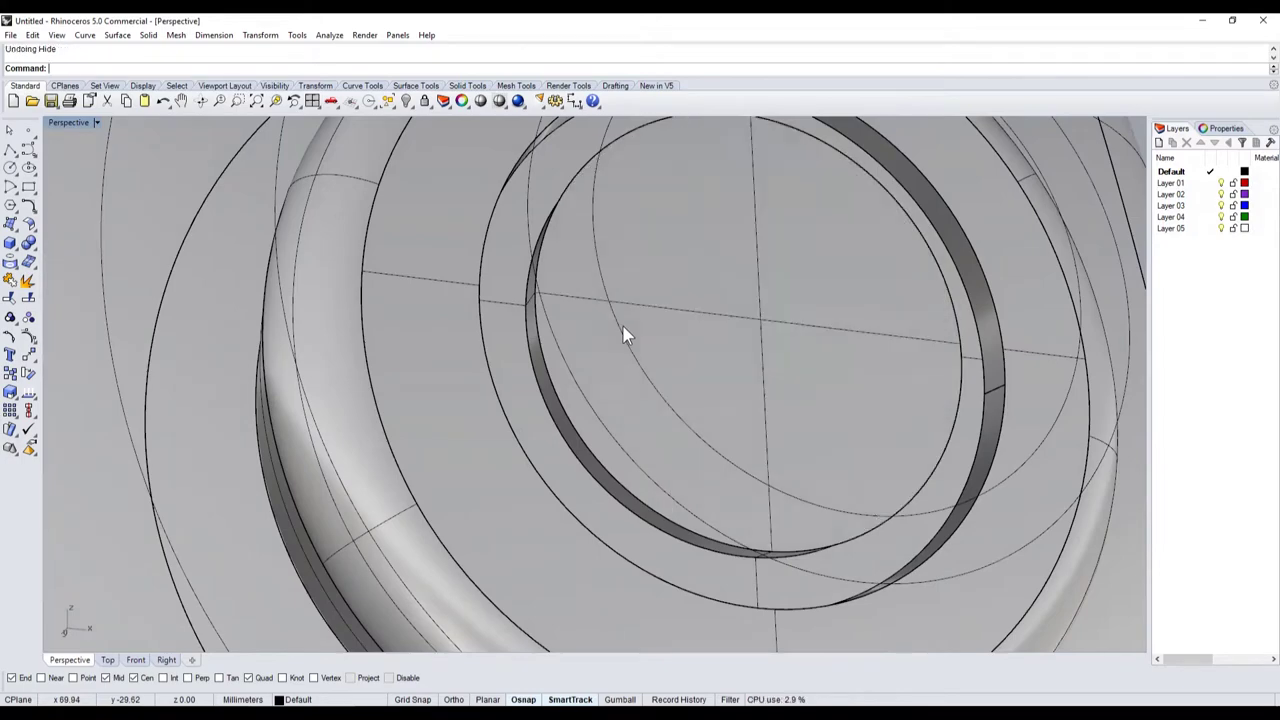
{"action": "scroll", "coordinate": [623, 335], "scroll_direction": "down", "scroll_amount": 5}
{"action": "scroll", "coordinate": [623, 335], "scroll_direction": "down", "scroll_amount": 4}
{"action": "scroll", "coordinate": [358, 516], "scroll_direction": "down", "scroll_amount": 2}
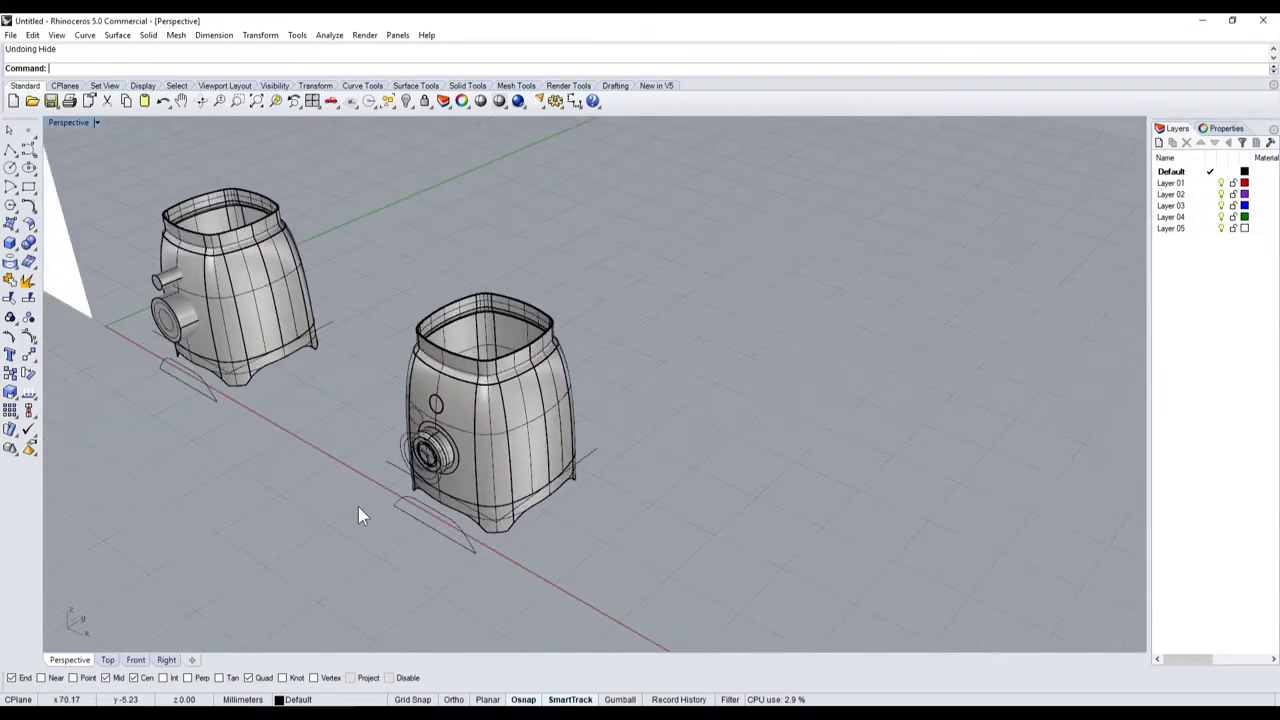
{"action": "scroll", "coordinate": [405, 461], "scroll_direction": "up", "scroll_amount": 4}
{"action": "scroll", "coordinate": [481, 510], "scroll_direction": "down", "scroll_amount": 3}
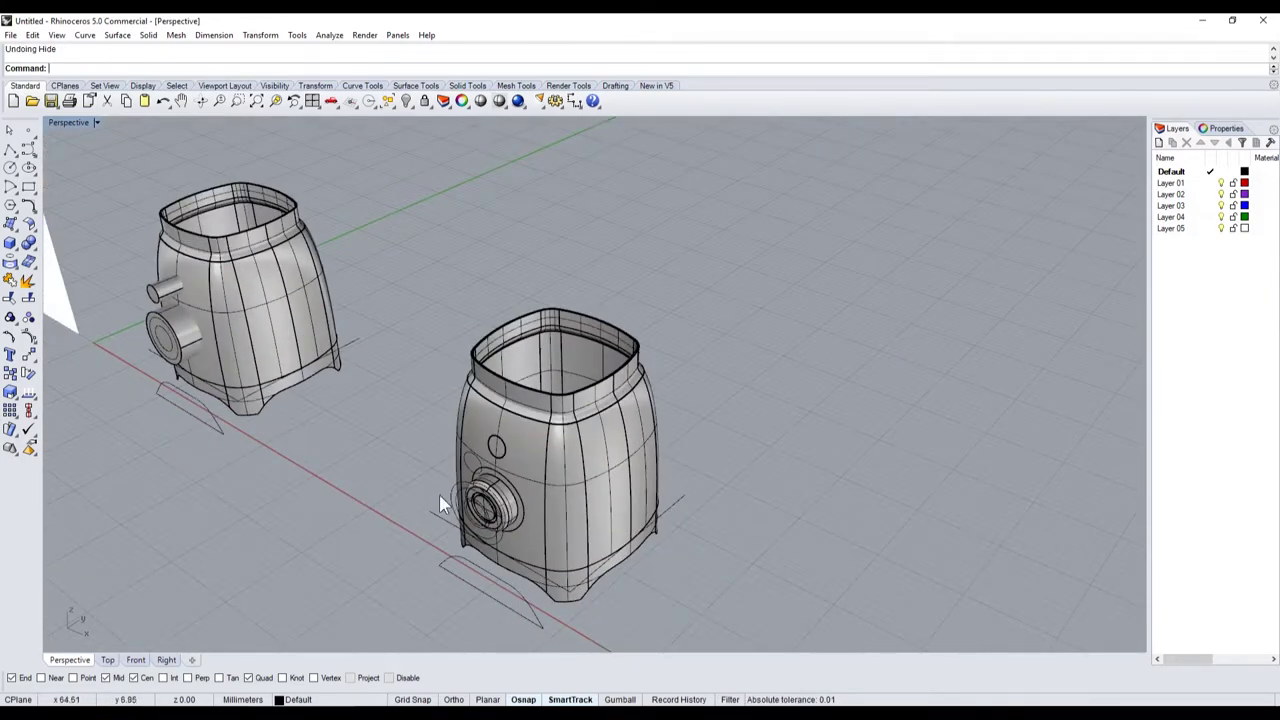
{"action": "scroll", "coordinate": [460, 514], "scroll_direction": "up", "scroll_amount": 4}
{"action": "scroll", "coordinate": [494, 528], "scroll_direction": "down", "scroll_amount": 4}
- Check the dial from a low front angle against the reference, then restore four viewports
{"action": "right_click_drag", "start_coordinate": [494, 528], "coordinate": [632, 469]}
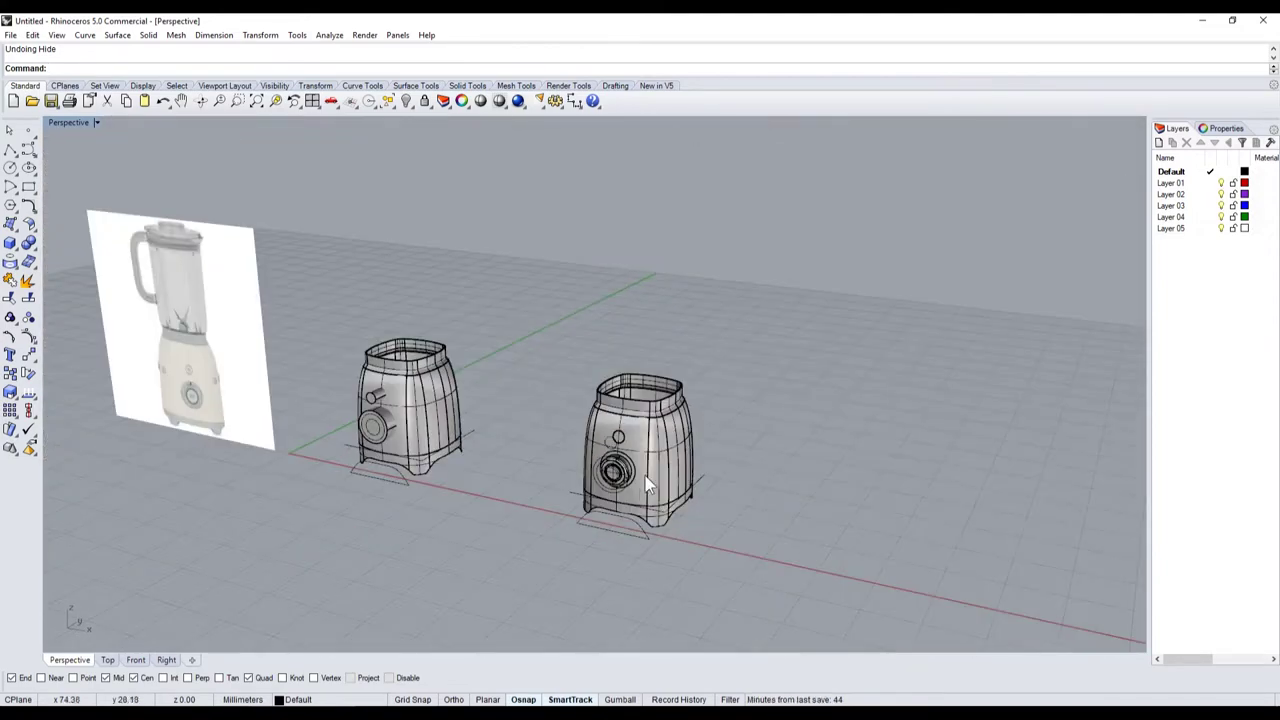
{"action": "scroll", "coordinate": [632, 469], "scroll_direction": "up", "scroll_amount": 1}
{"action": "scroll", "coordinate": [632, 469], "scroll_direction": "up", "scroll_amount": 5}
{"action": "scroll", "coordinate": [815, 370], "scroll_direction": "down", "scroll_amount": 5}
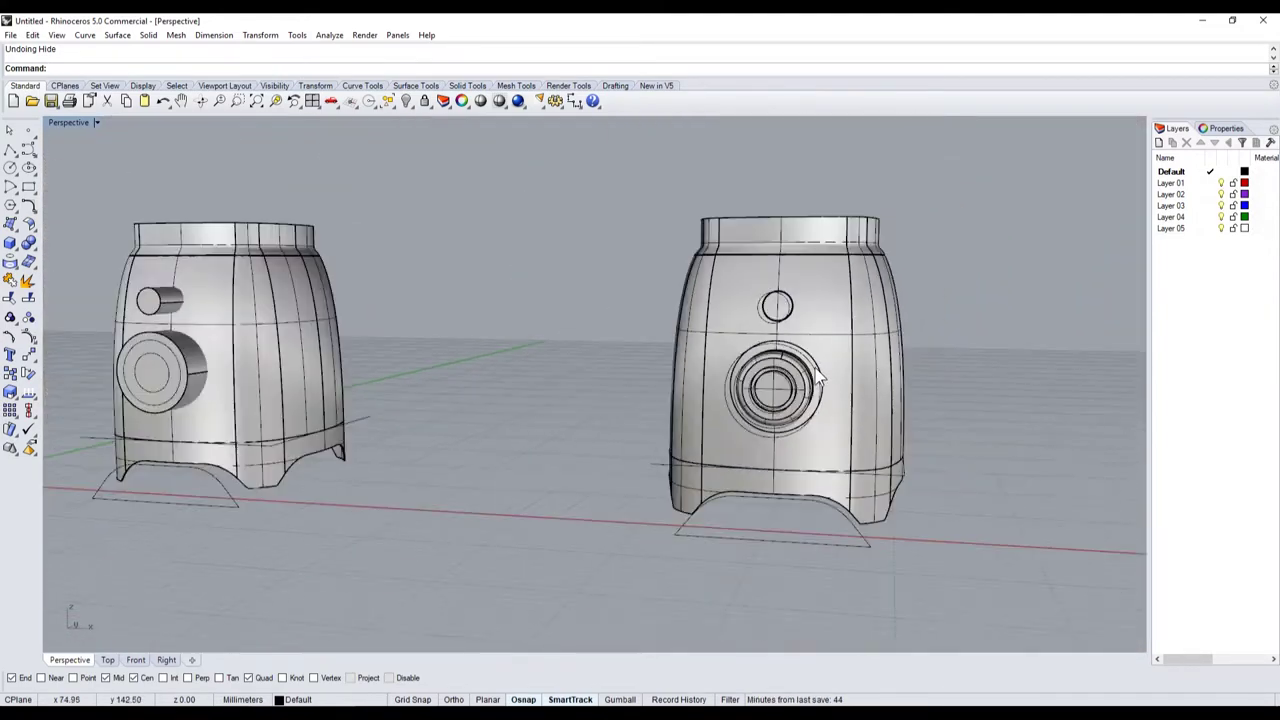
{"action": "scroll", "coordinate": [797, 362], "scroll_direction": "up", "scroll_amount": 6}
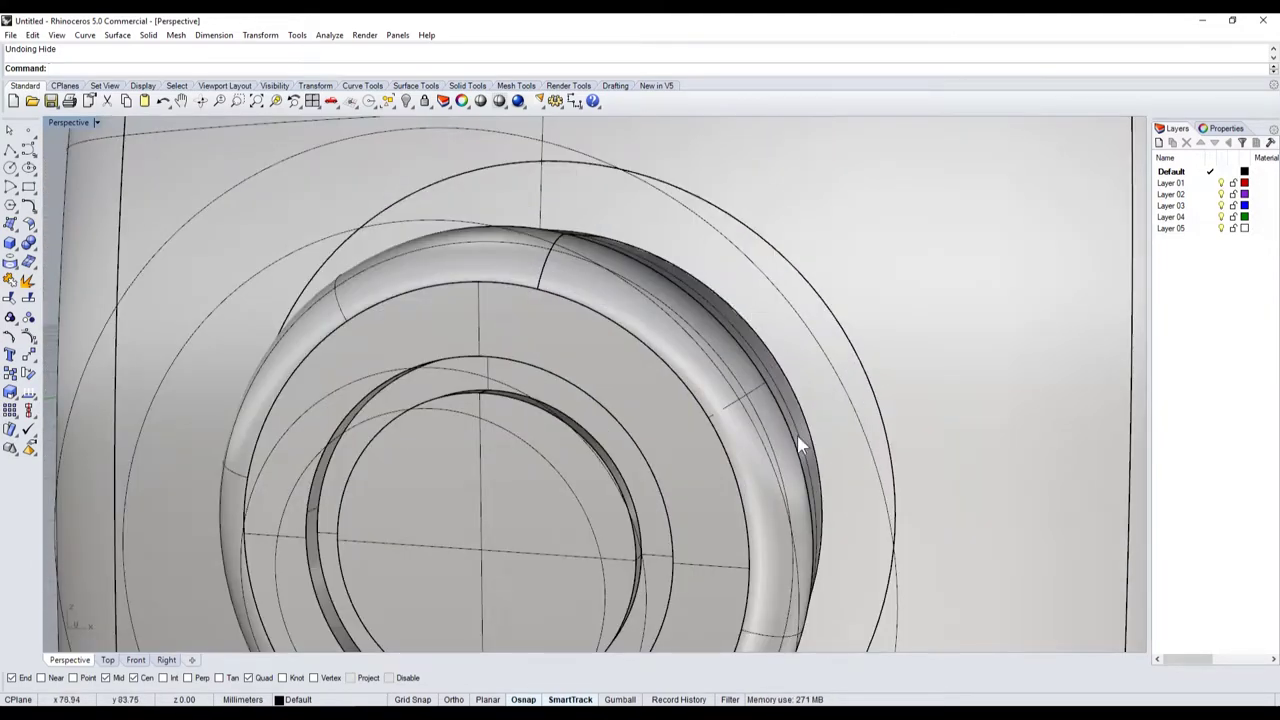
{"action": "scroll", "coordinate": [805, 418], "scroll_direction": "down", "scroll_amount": 3}
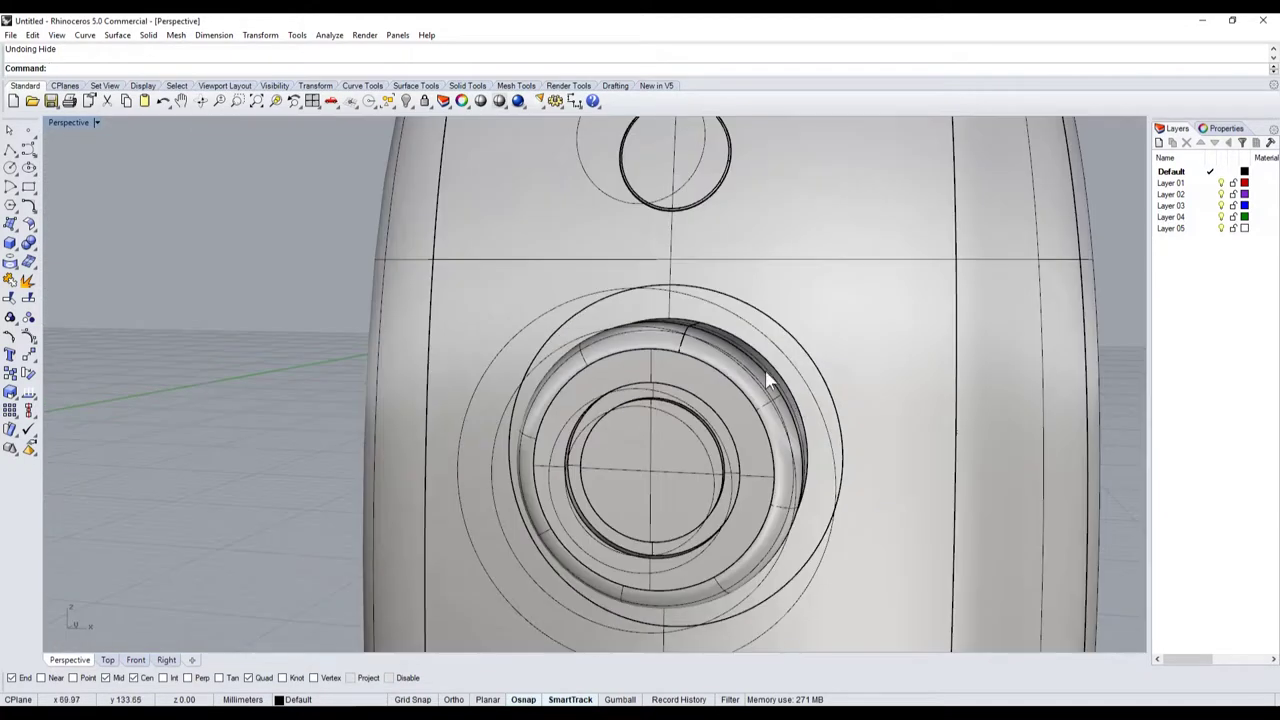
{"action": "double_click", "coordinate": [70, 122]}
{"action": "scroll", "coordinate": [457, 557], "scroll_direction": "down", "scroll_amount": 2}
- Draw a circle on the dial centre with a radius just outside the dial ring
{"action": "scroll", "coordinate": [423, 491], "scroll_direction": "up", "scroll_amount": 2}
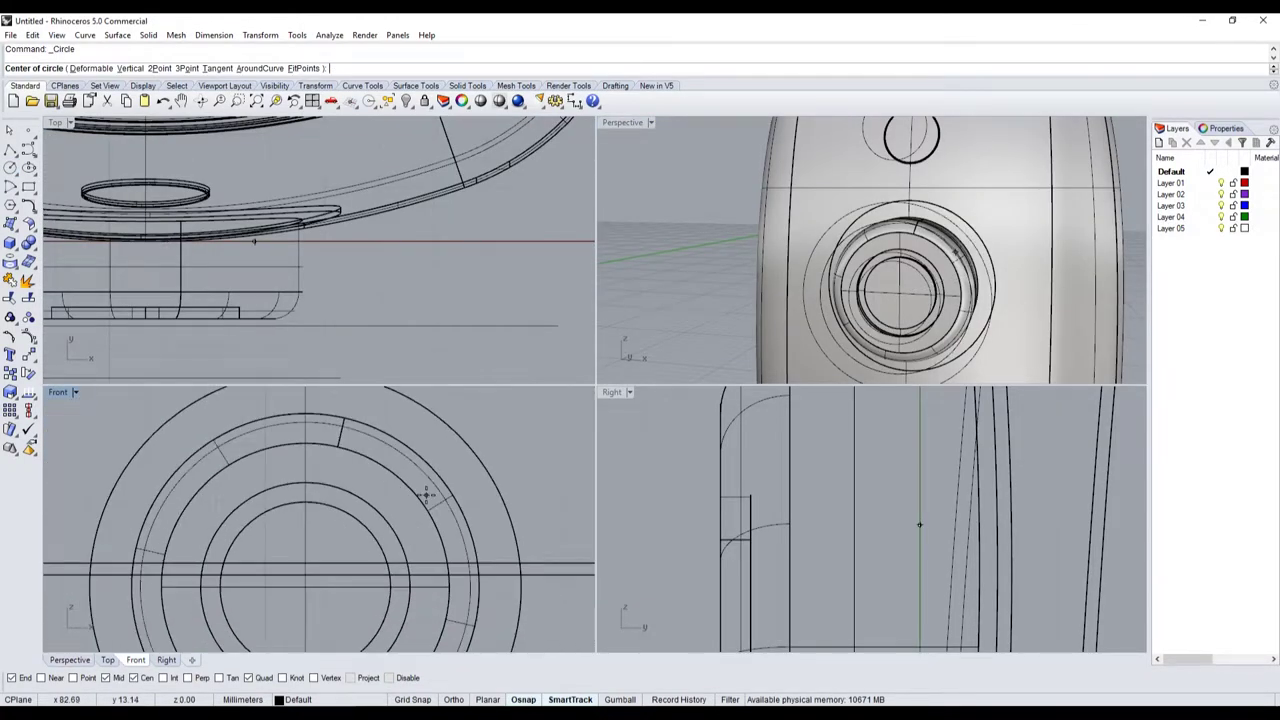
{"action": "left_click", "coordinate": [306, 585]}
{"action": "scroll", "coordinate": [313, 398], "scroll_direction": "up", "scroll_amount": 2}
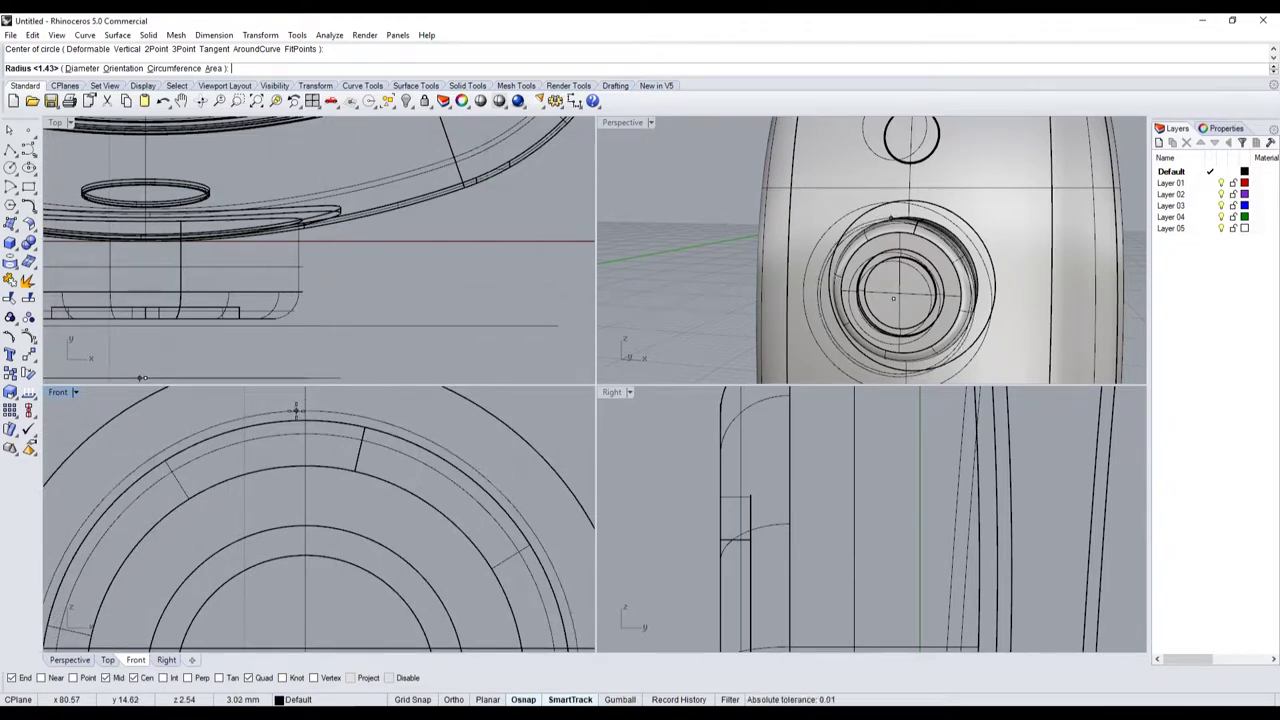
{"action": "left_click", "coordinate": [304, 411]}
{"action": "scroll", "coordinate": [328, 298], "scroll_direction": "down", "scroll_amount": 3}
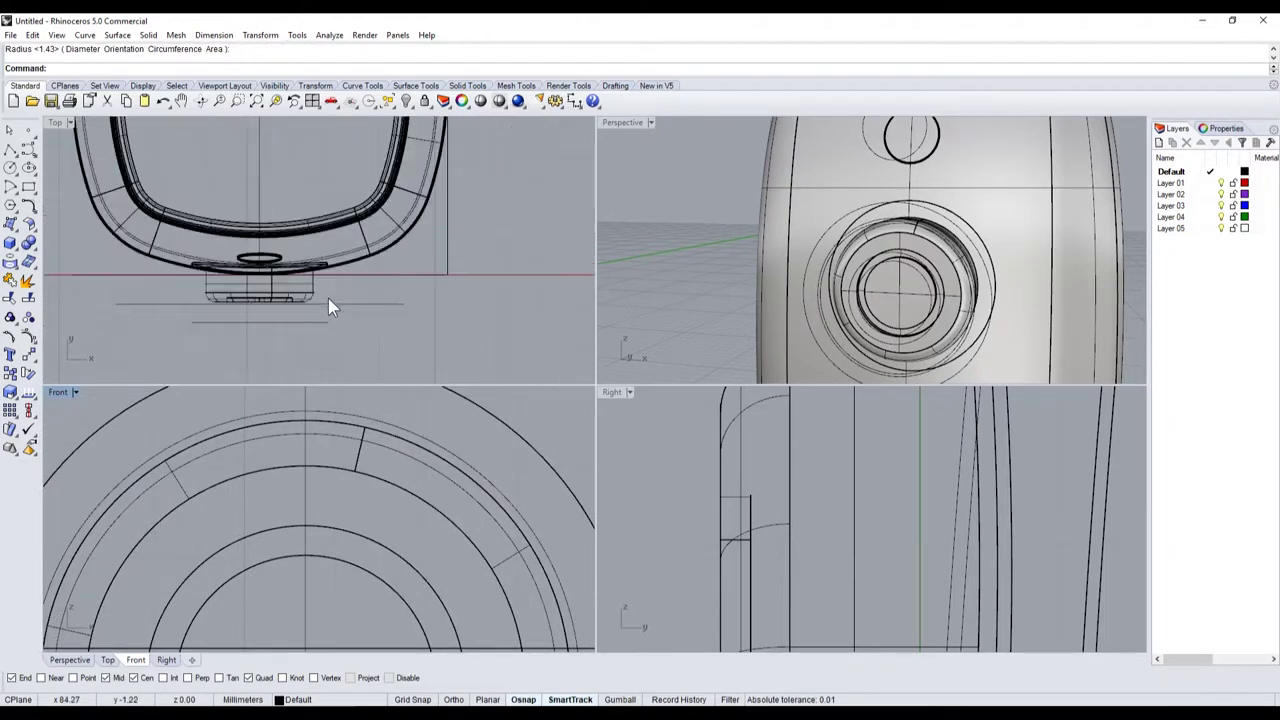
- Extrude the new outer circle into a solid cylinder
{"action": "left_click", "coordinate": [358, 415]}
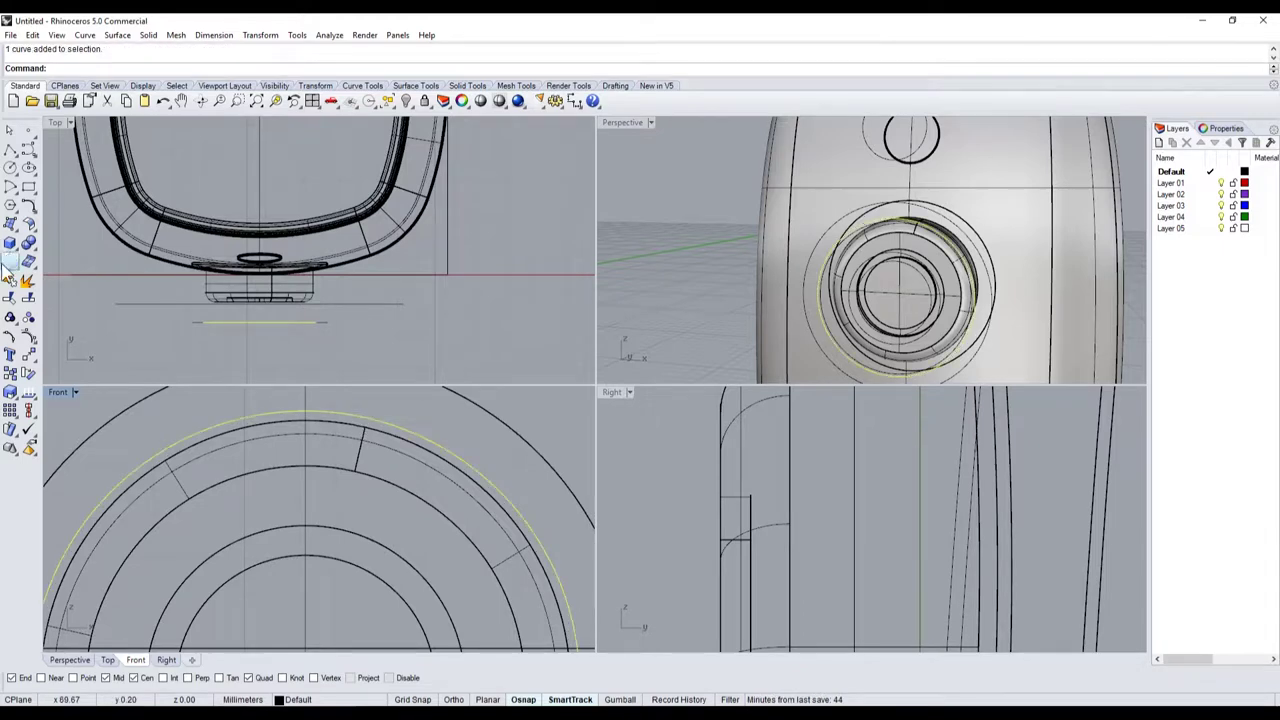
{"action": "left_click", "coordinate": [16, 250]}
{"action": "left_click", "coordinate": [67, 287]}
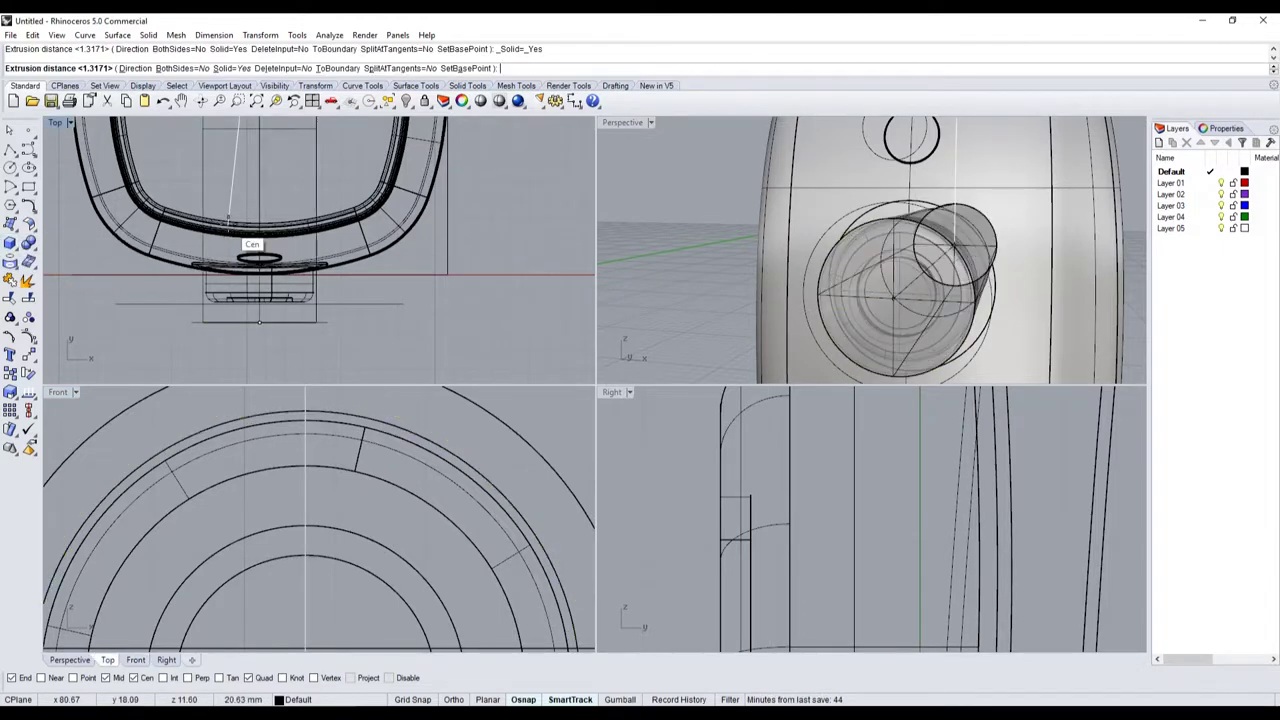
{"action": "left_click", "coordinate": [338, 231]}
- Subtract the cylinder from the housing to form the recess, then maximize Perspective
{"action": "right_click_drag", "start_coordinate": [915, 286], "coordinate": [935, 282]}
{"action": "left_click", "coordinate": [927, 240]}
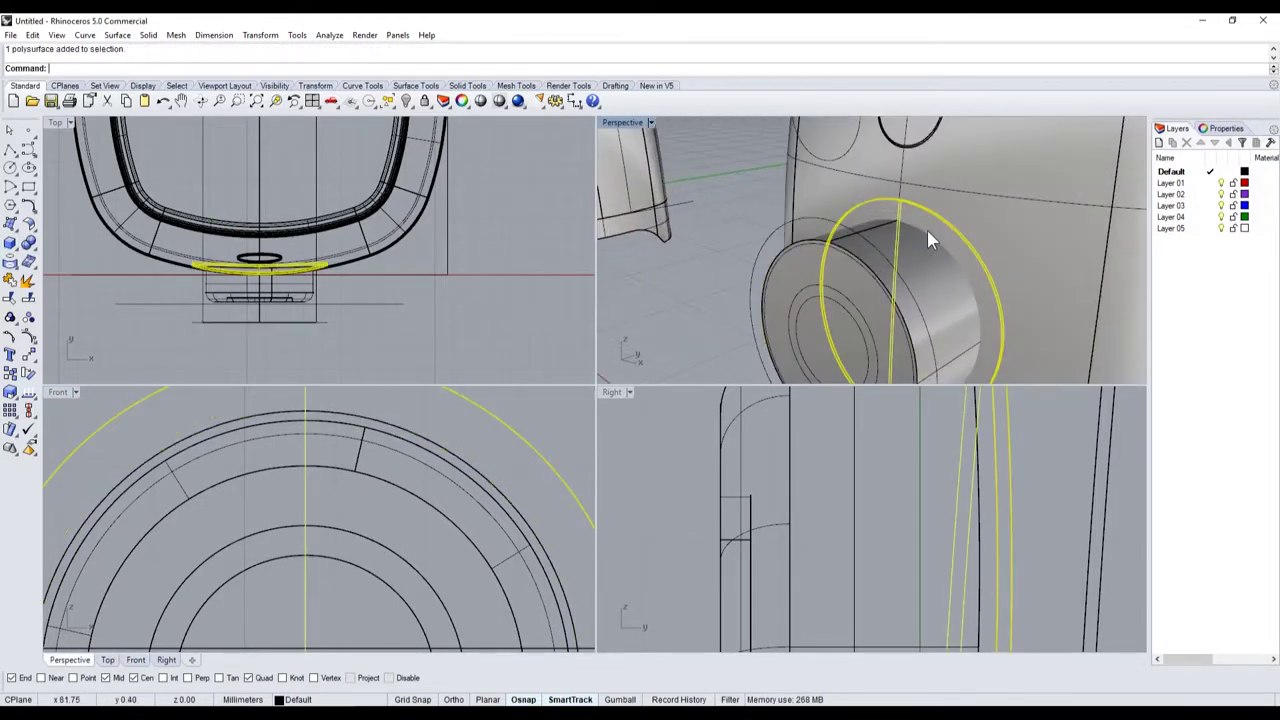
{"action": "left_click", "coordinate": [37, 249]}
{"action": "left_click", "coordinate": [67, 252]}
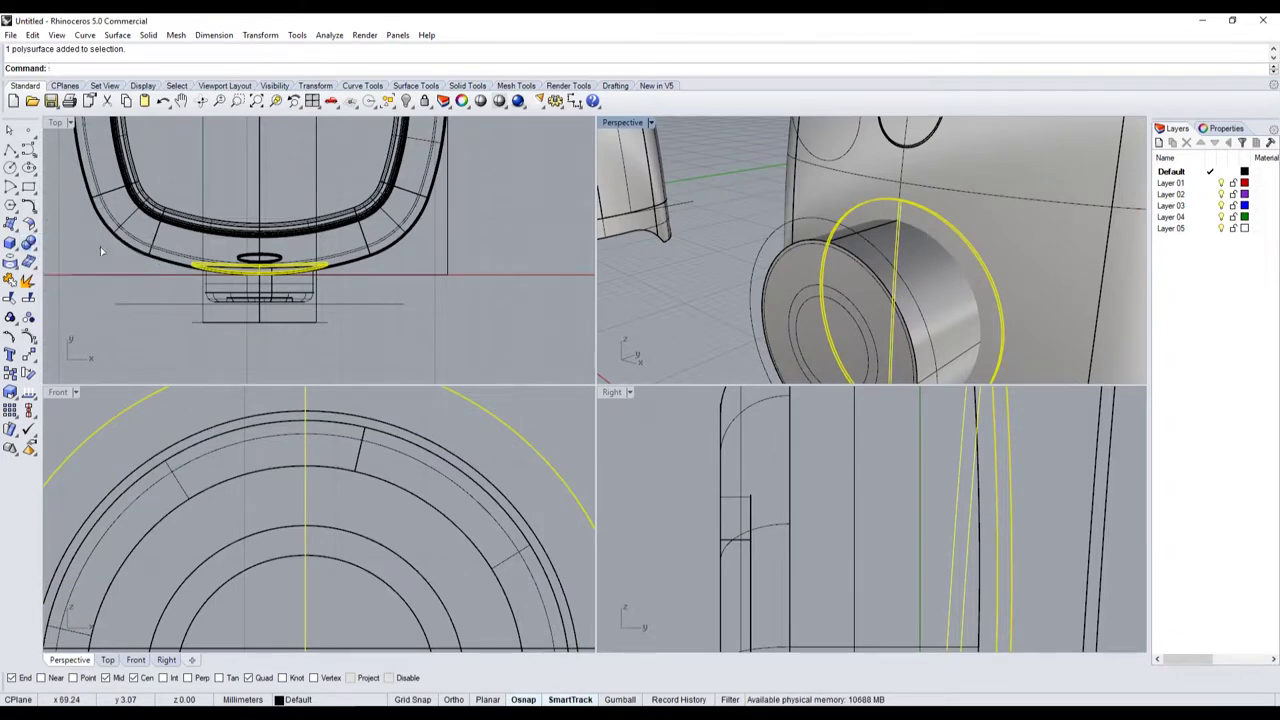
{"action": "left_click", "coordinate": [803, 270]}
{"action": "key", "text": "Return"}
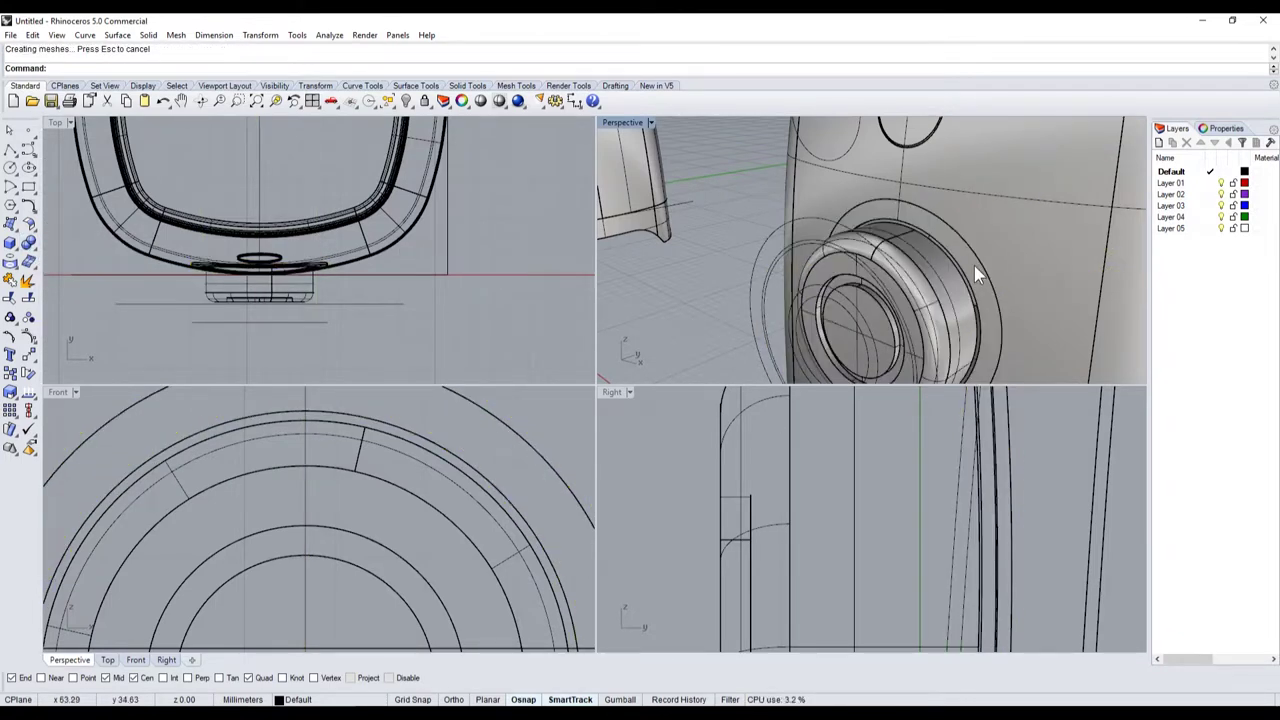
{"action": "scroll", "coordinate": [974, 265], "scroll_direction": "down", "scroll_amount": 5}
{"action": "scroll", "coordinate": [1004, 256], "scroll_direction": "up", "scroll_amount": 8}
{"action": "scroll", "coordinate": [919, 242], "scroll_direction": "down", "scroll_amount": 3}
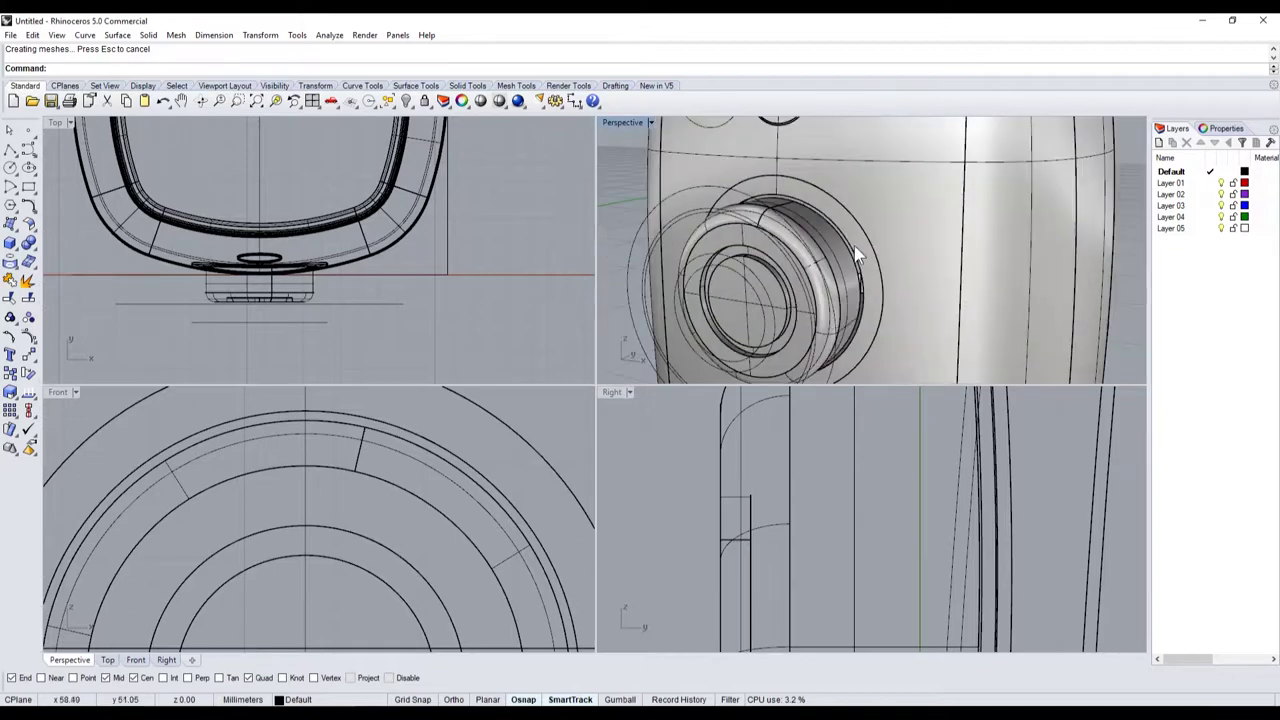
{"action": "double_click", "coordinate": [618, 121]}
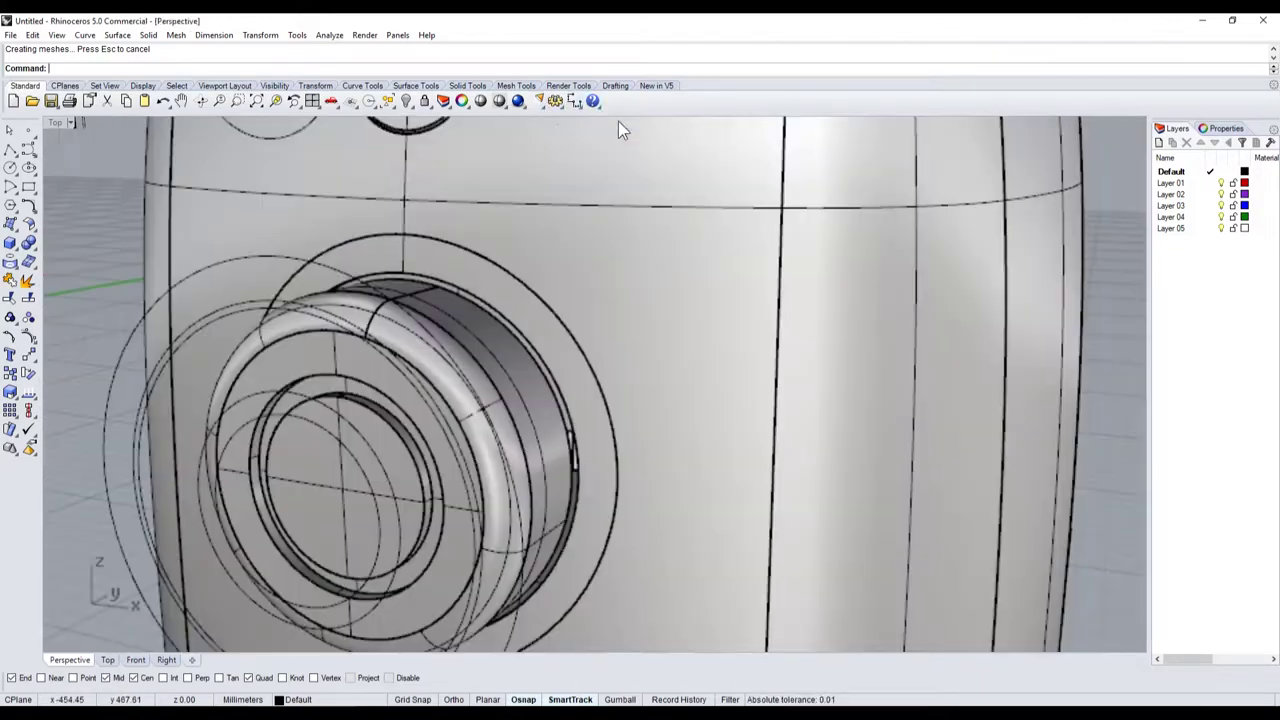
{"action": "left_click", "coordinate": [478, 100]}
{"action": "right_click_drag", "start_coordinate": [565, 443], "coordinate": [624, 517]}
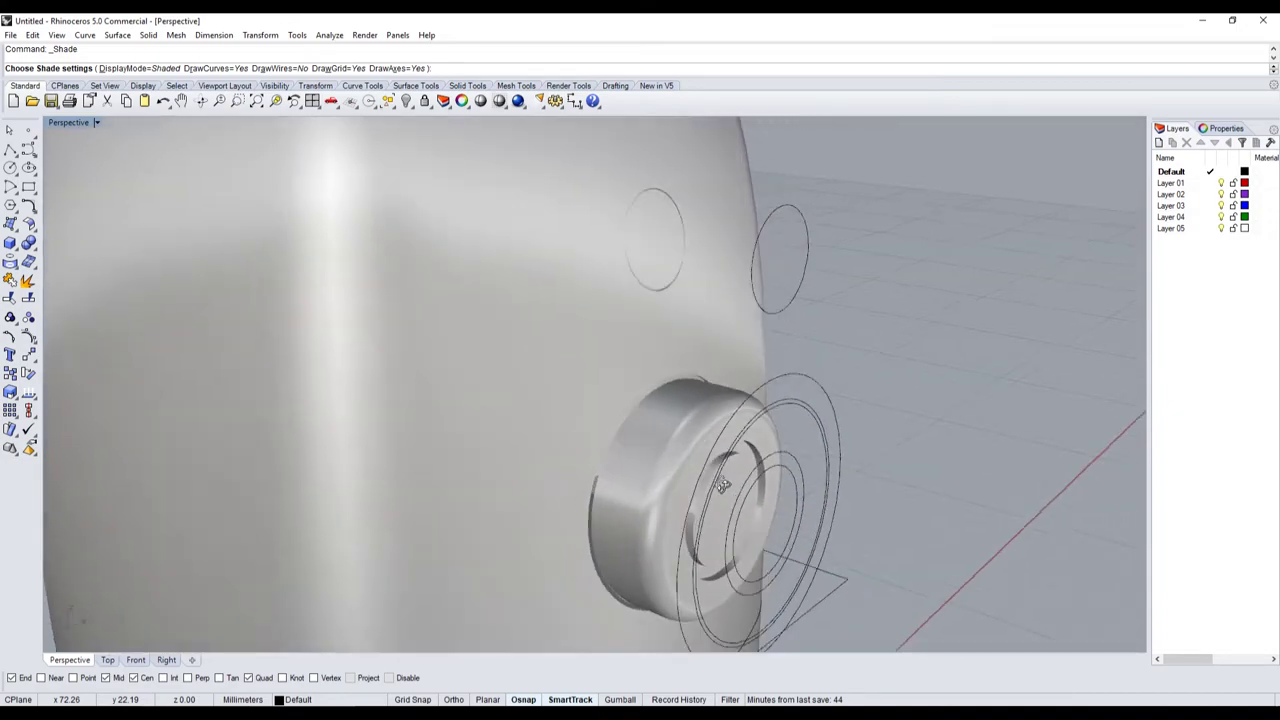
{"action": "mouse_move", "coordinate": [624, 517]}
{"action": "right_mouse_down"}
{"action": "mouse_move", "coordinate": [889, 375]}
{"action": "mouse_move", "coordinate": [648, 425]}
{"action": "right_mouse_up"}
{"action": "key", "text": "Escape"}
{"action": "scroll", "coordinate": [889, 377], "scroll_direction": "down", "scroll_amount": 3}
{"action": "scroll", "coordinate": [886, 383], "scroll_direction": "up", "scroll_amount": 5}
{"action": "scroll", "coordinate": [715, 441], "scroll_direction": "up", "scroll_amount": 3}
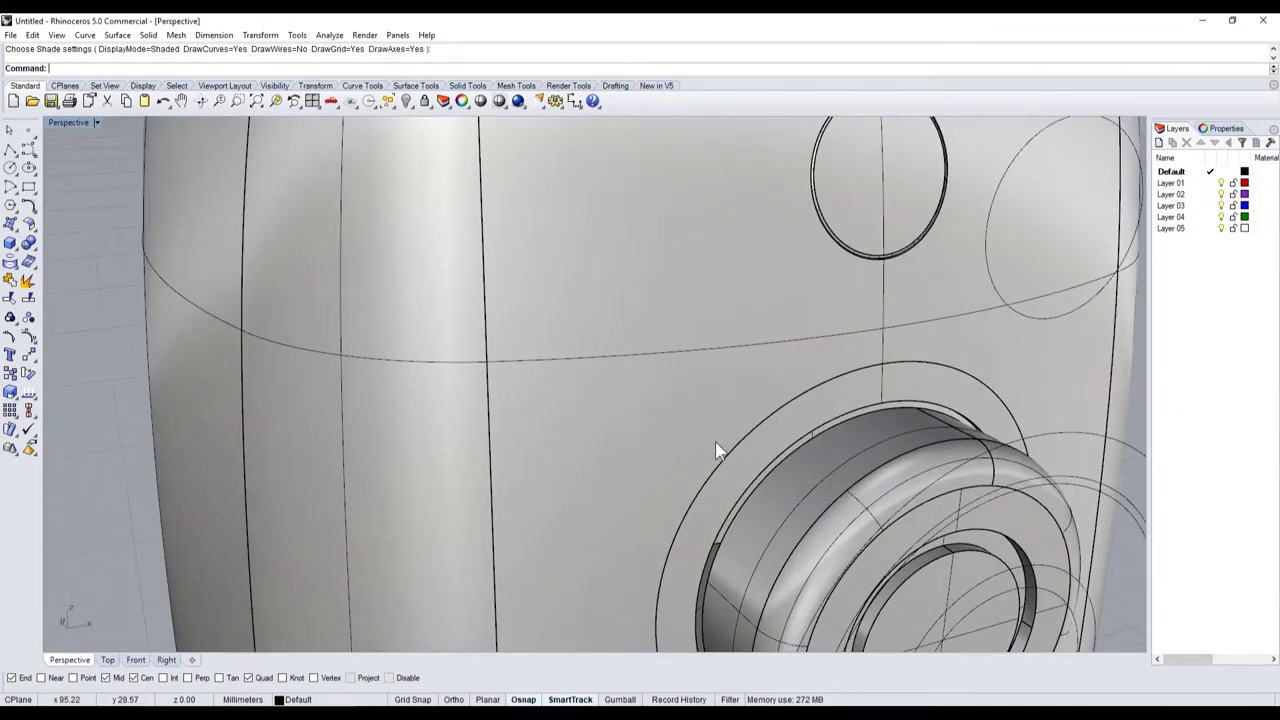
{"action": "left_click", "coordinate": [823, 469]}
{"action": "left_click_drag", "start_coordinate": [827, 462], "coordinate": [821, 425]}
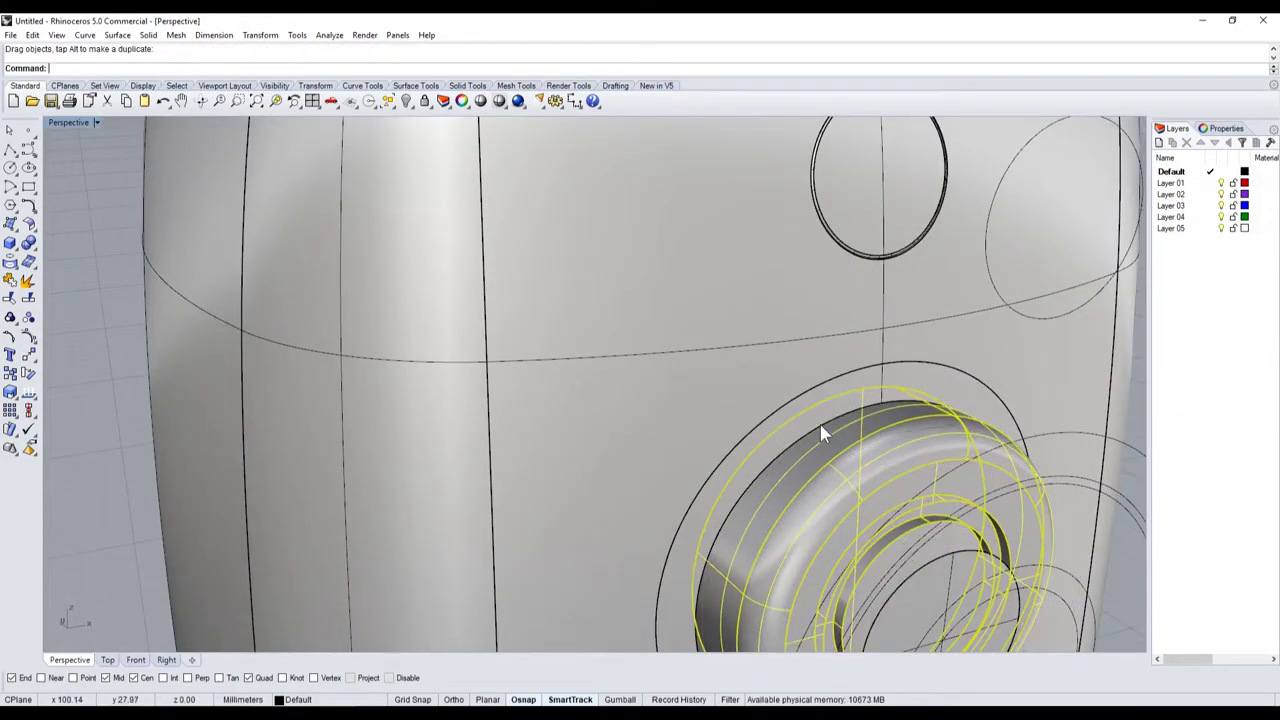
{"action": "left_click", "coordinate": [480, 101]}
{"action": "scroll", "coordinate": [641, 278], "scroll_direction": "down", "scroll_amount": 3}
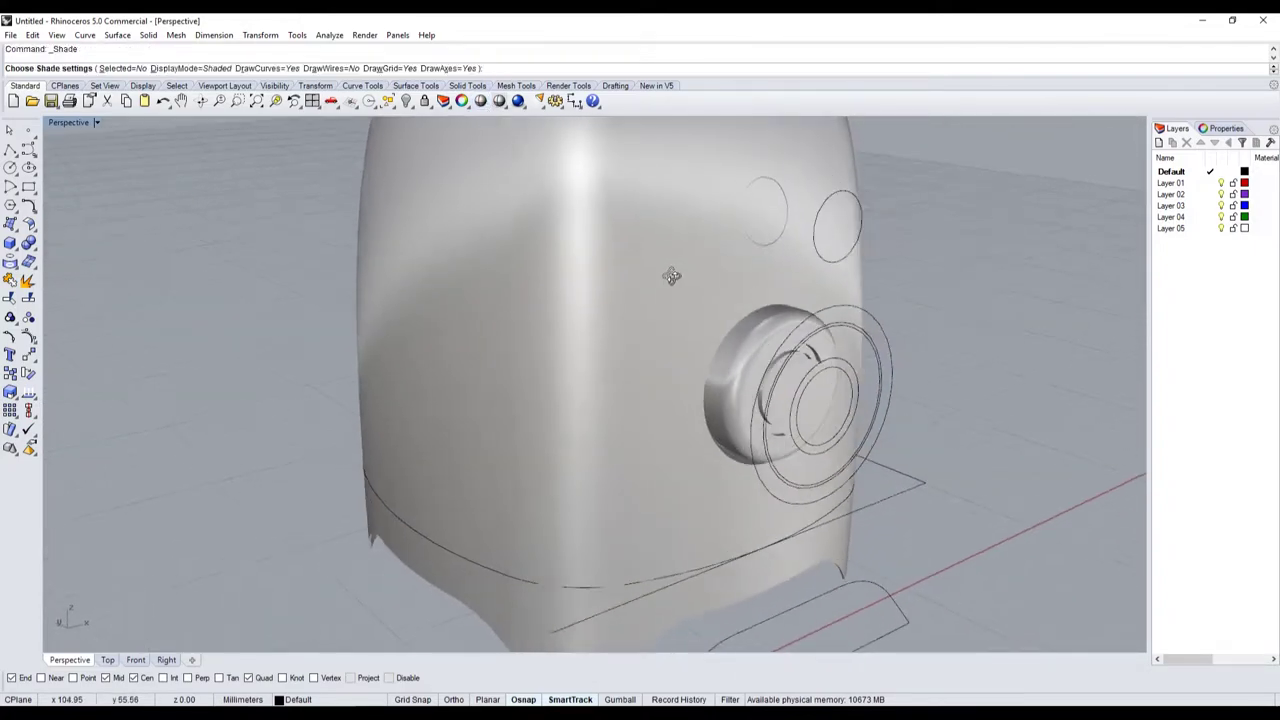
{"action": "mouse_move", "coordinate": [641, 278]}
{"action": "right_mouse_down"}
{"action": "mouse_move", "coordinate": [975, 275]}
{"action": "mouse_move", "coordinate": [805, 304]}
{"action": "right_mouse_up"}
{"action": "key", "text": "Escape"}
{"action": "key", "text": "ctrl+z"}
{"action": "key", "text": "Home"}
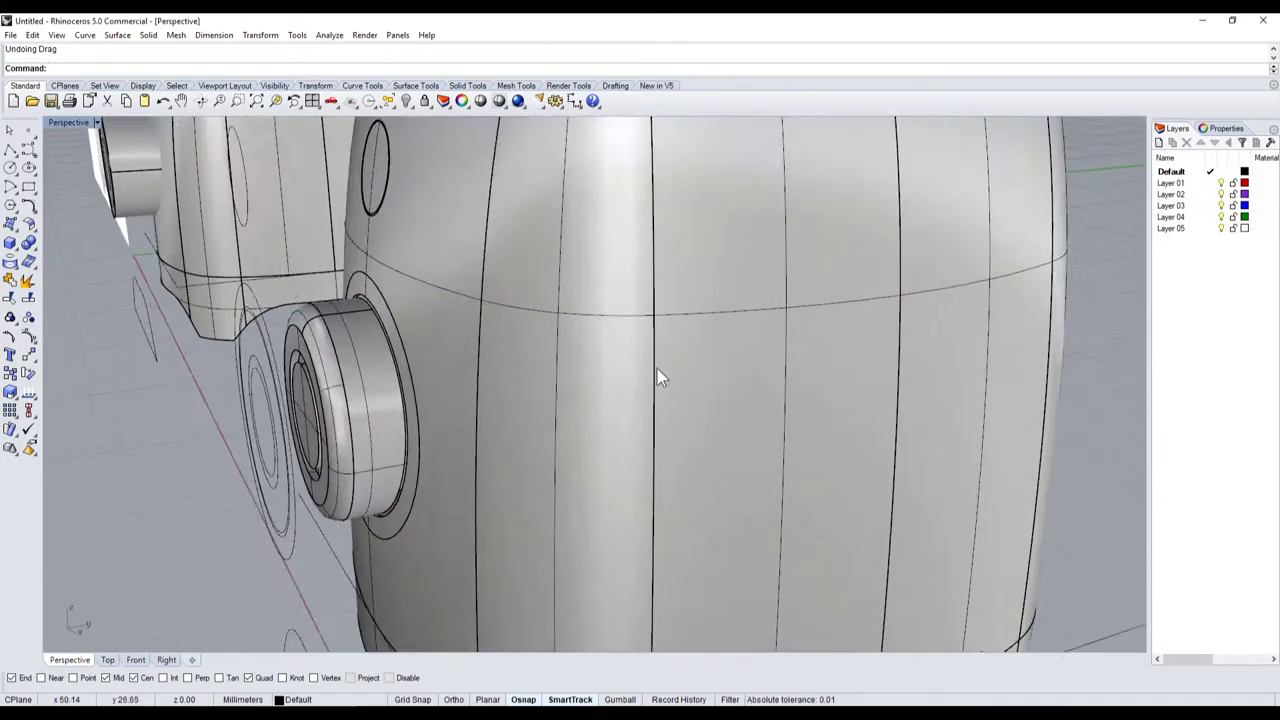
{"action": "key", "text": "Home"}
{"action": "key", "text": "Home"}
{"action": "key", "text": "Home"}
{"action": "key", "text": "Home"}
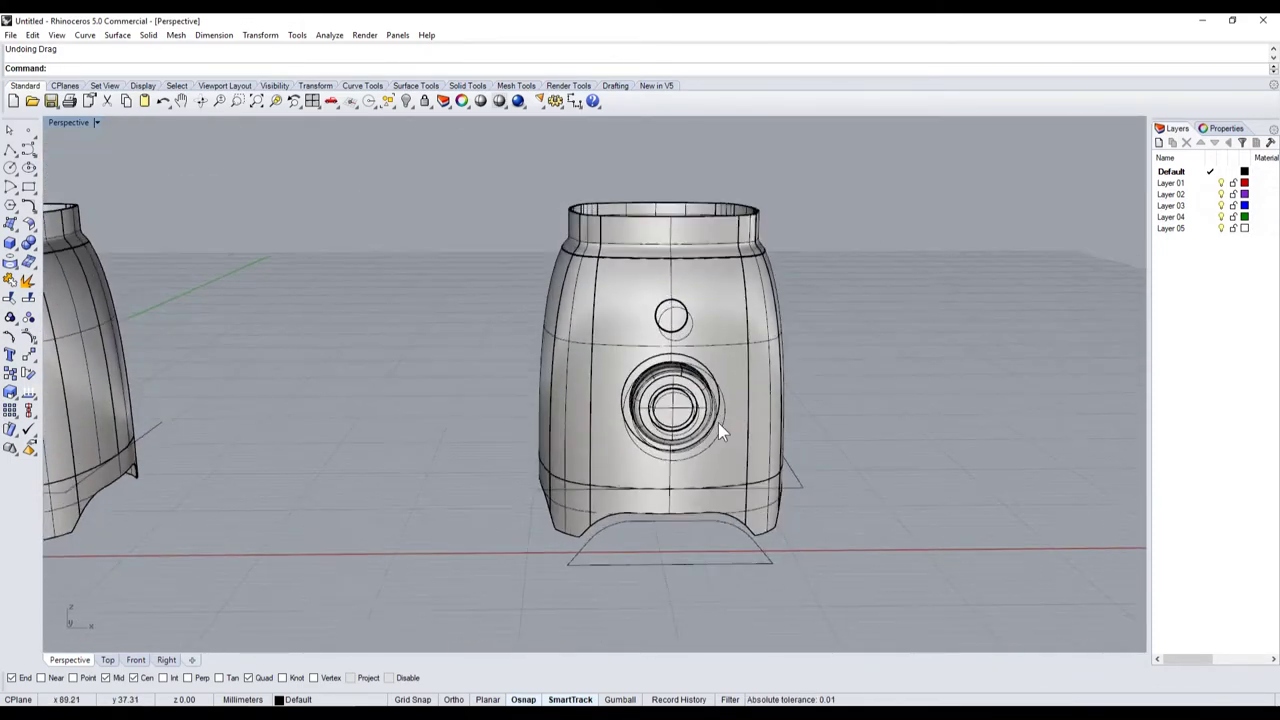
{"action": "key", "text": "Home"}
{"action": "key", "text": "Home"}
{"action": "key", "text": "Home"}
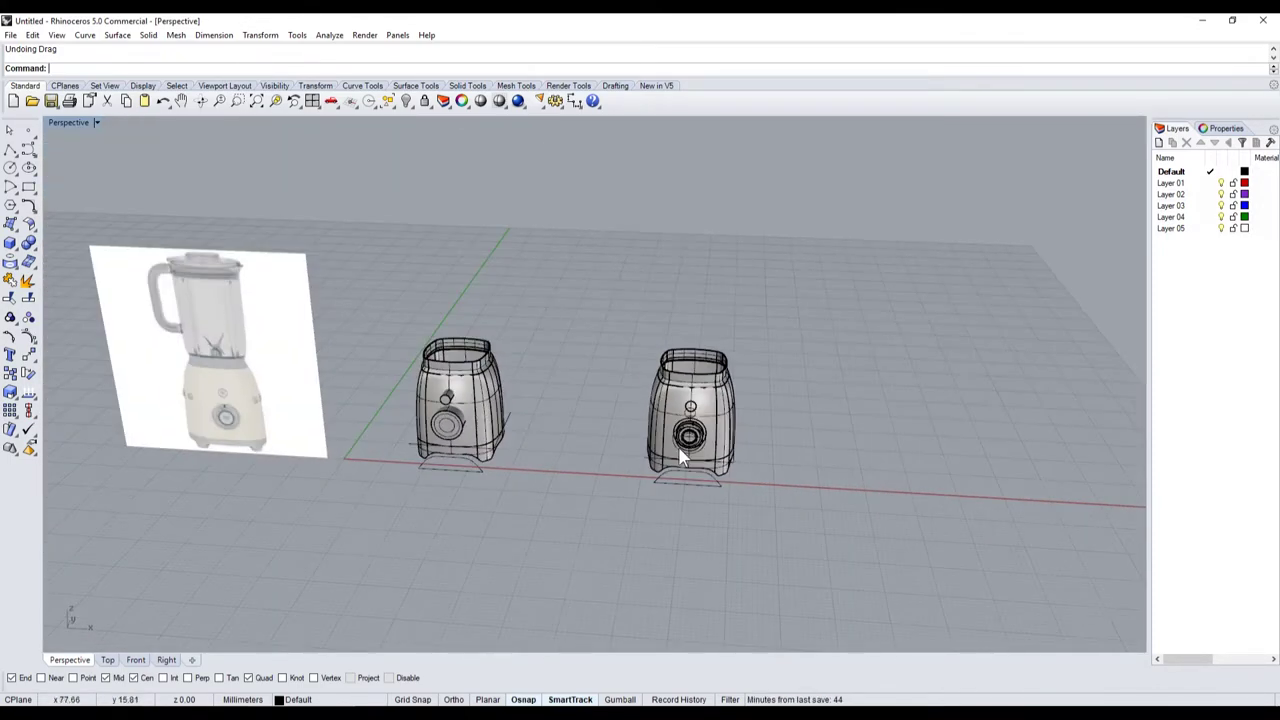
{"action": "key", "text": "Home"}
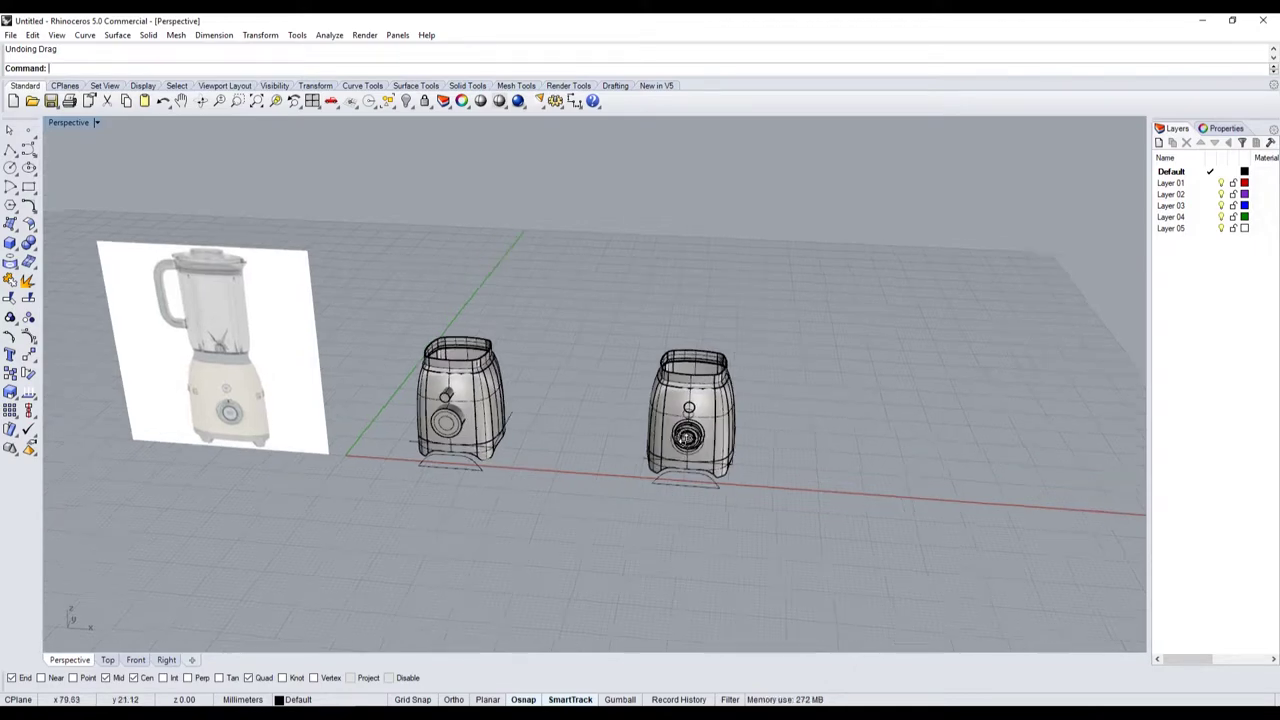
{"action": "key", "text": "Home"}
{"action": "key", "text": "Home"}
{"action": "key", "text": "Home"}
{"action": "key", "text": "Home"}
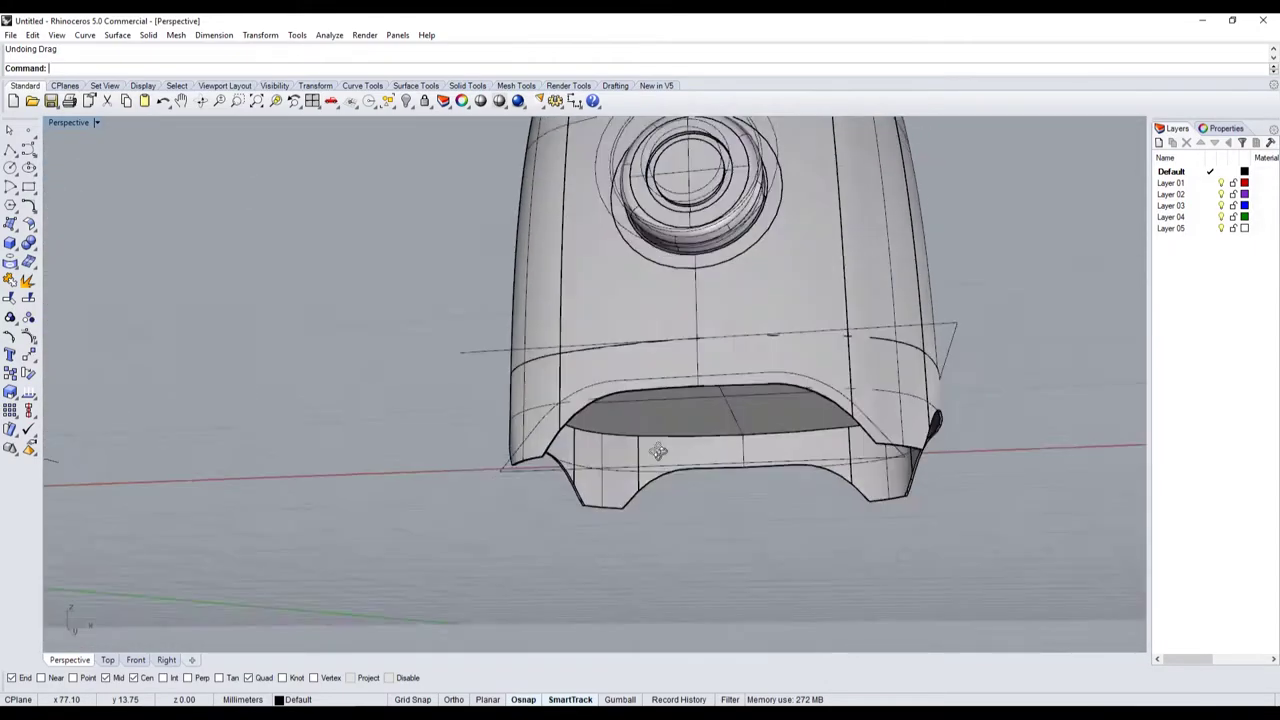
{"action": "key", "text": "Home"}
{"action": "key", "text": "Home"}
{"action": "key", "text": "Home"}
- Restore the four-view layout and clear the selection
{"action": "left_click", "coordinate": [677, 318]}
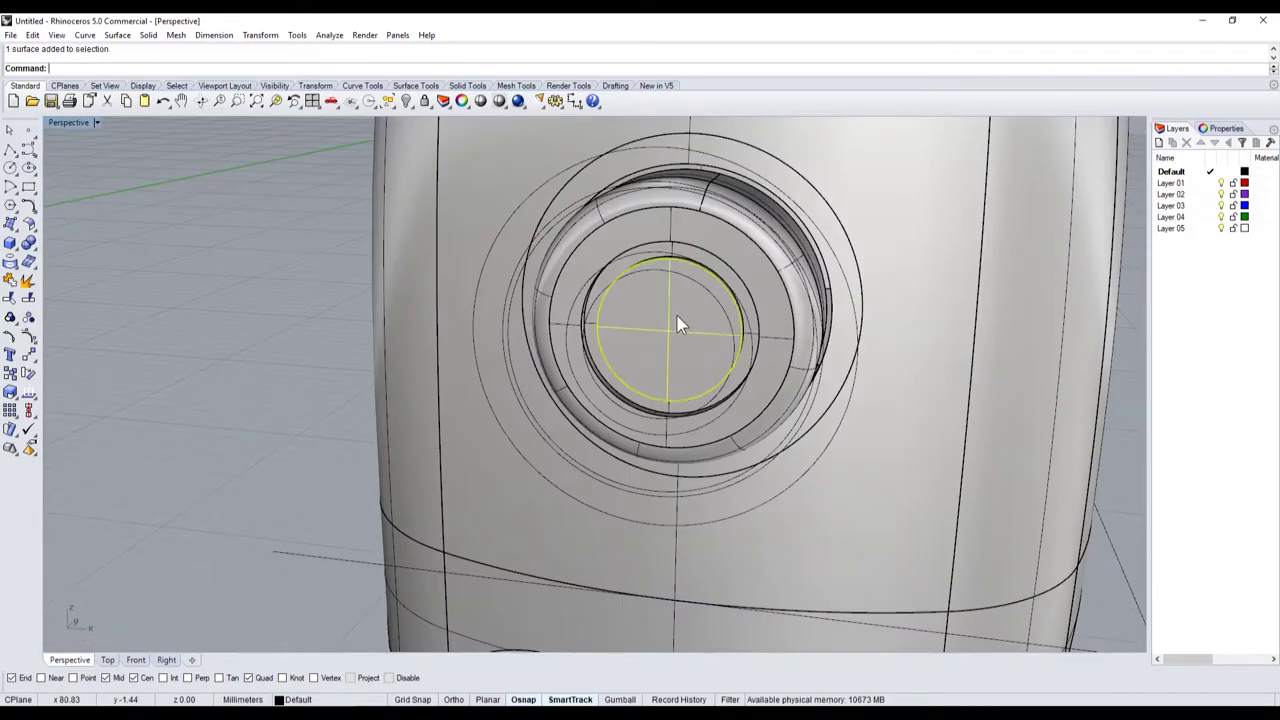
{"action": "double_click", "coordinate": [61, 123]}
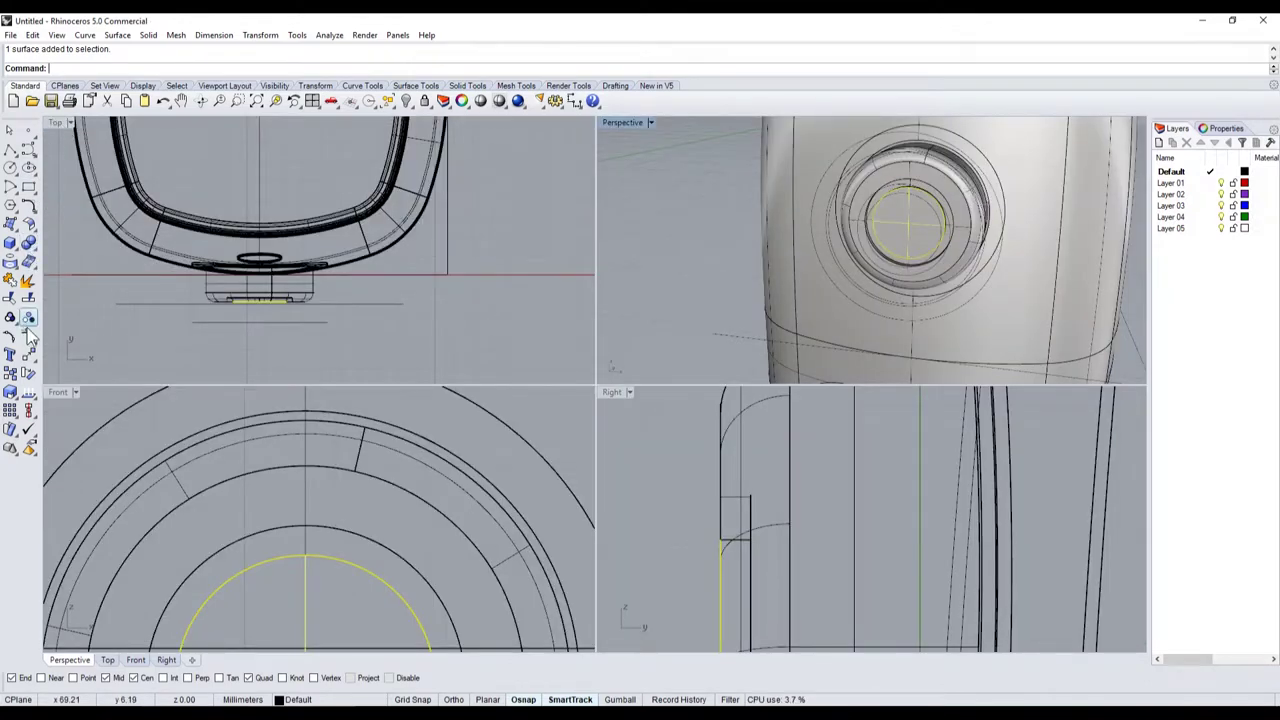
{"action": "left_click", "coordinate": [55, 357]}
{"action": "scroll", "coordinate": [140, 345], "scroll_direction": "down", "scroll_amount": 5}
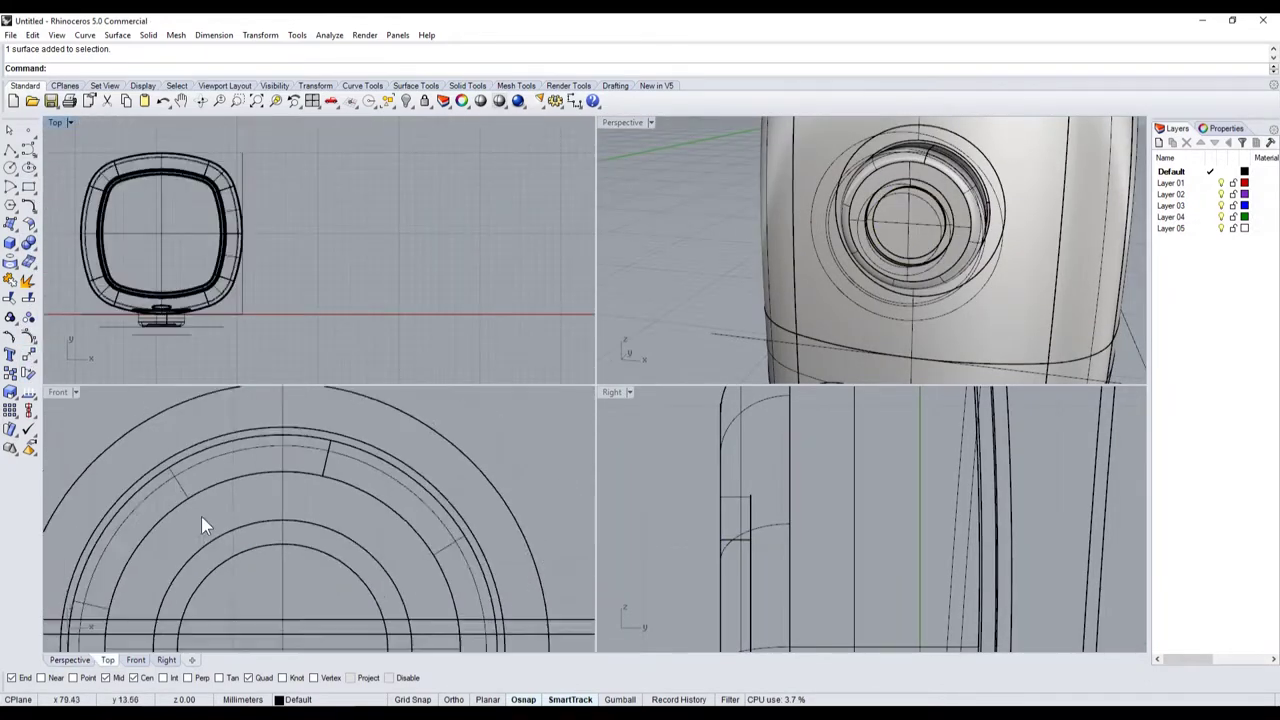
{"action": "scroll", "coordinate": [201, 516], "scroll_direction": "down", "scroll_amount": 3}
{"action": "scroll", "coordinate": [246, 555], "scroll_direction": "down", "scroll_amount": 4}
{"action": "scroll", "coordinate": [129, 523], "scroll_direction": "down", "scroll_amount": 1}
- Zoom the Front view to compare the body with the reference, then start the Text tool
{"action": "scroll", "coordinate": [80, 519], "scroll_direction": "up", "scroll_amount": 1}
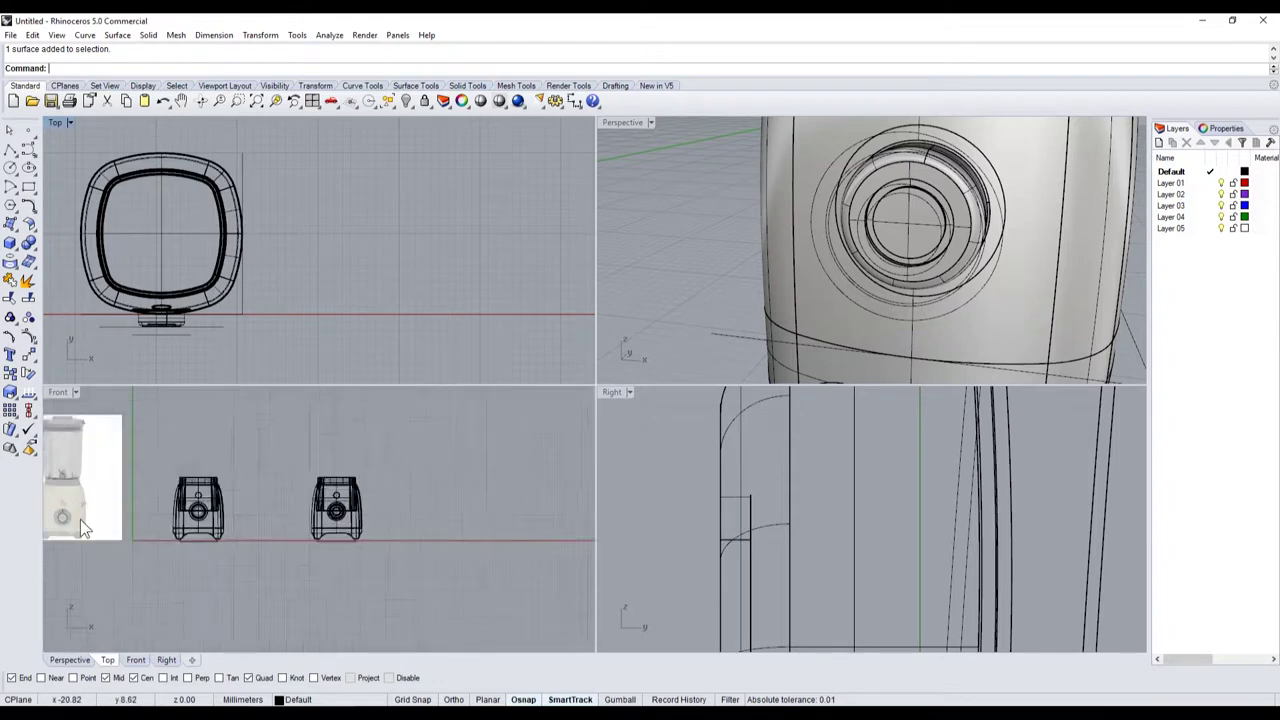
{"action": "scroll", "coordinate": [221, 534], "scroll_direction": "up", "scroll_amount": 3}
{"action": "scroll", "coordinate": [119, 547], "scroll_direction": "up", "scroll_amount": 3}
{"action": "scroll", "coordinate": [236, 528], "scroll_direction": "up", "scroll_amount": 2}
{"action": "scroll", "coordinate": [216, 547], "scroll_direction": "down", "scroll_amount": 2}
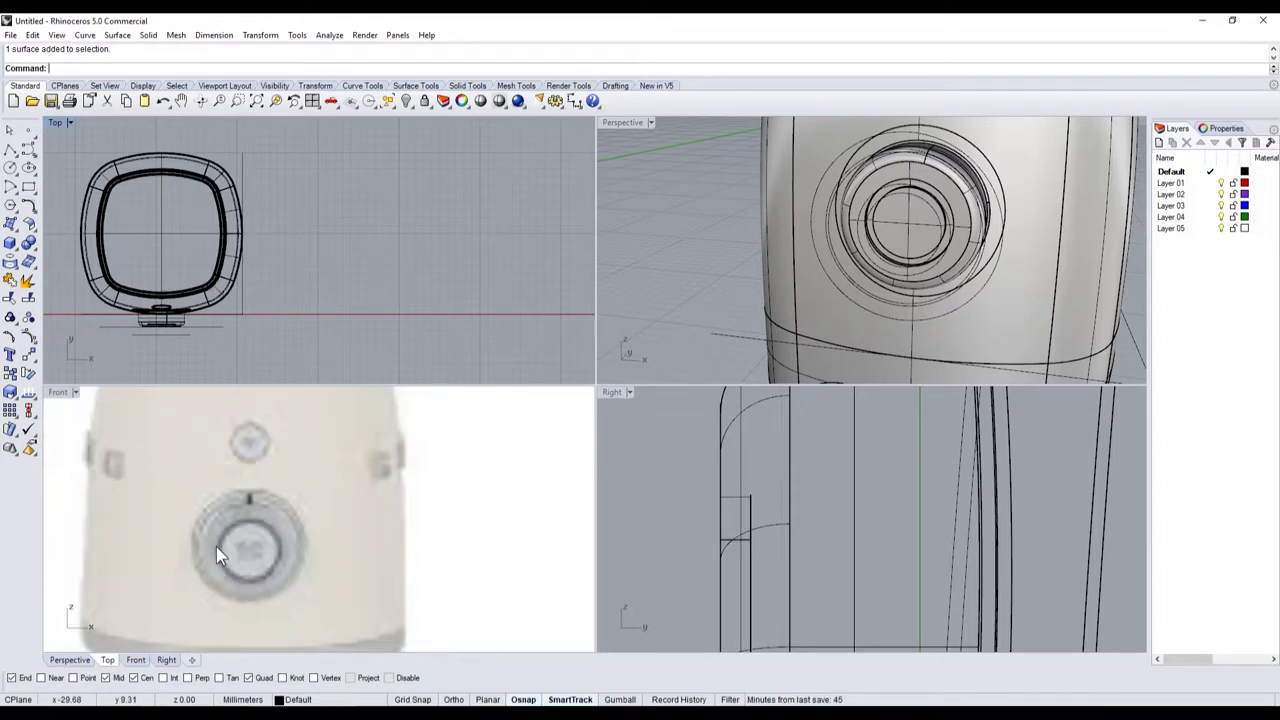
{"action": "scroll", "coordinate": [173, 538], "scroll_direction": "down", "scroll_amount": 3}
{"action": "scroll", "coordinate": [147, 534], "scroll_direction": "up", "scroll_amount": 3}
{"action": "scroll", "coordinate": [150, 535], "scroll_direction": "up", "scroll_amount": 1}
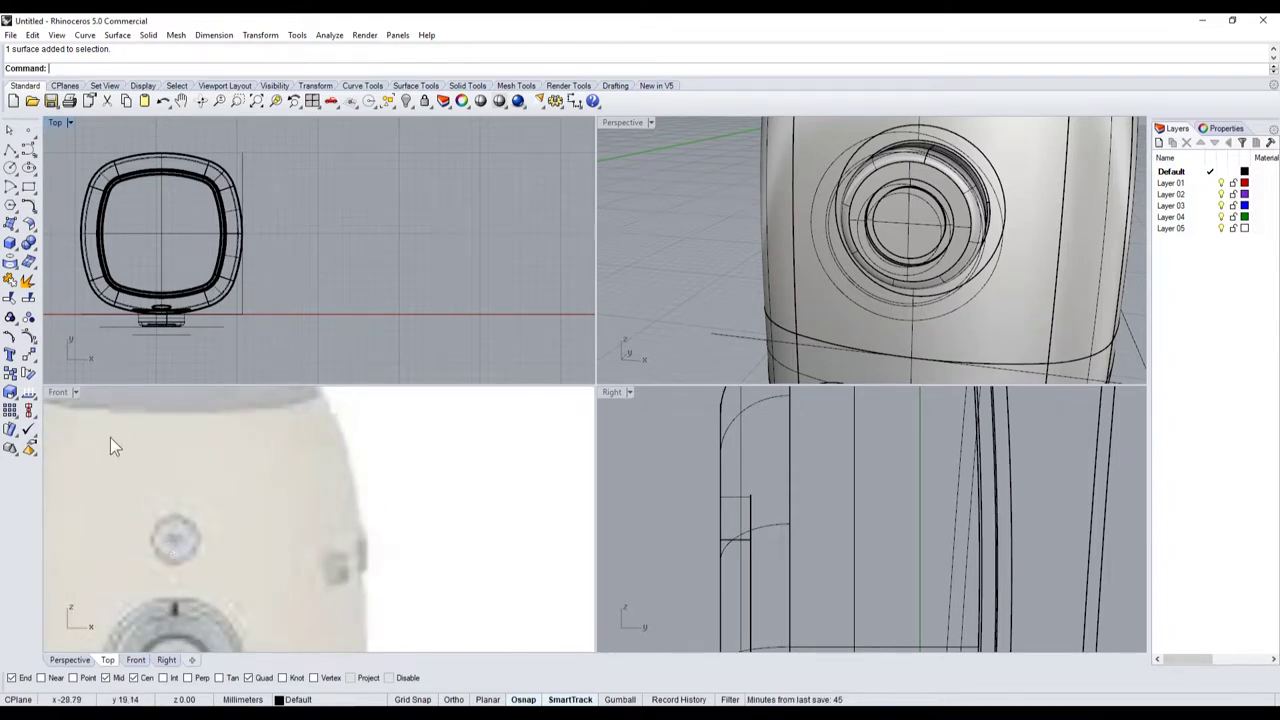
{"action": "scroll", "coordinate": [111, 465], "scroll_direction": "down", "scroll_amount": 3}
{"action": "scroll", "coordinate": [480, 527], "scroll_direction": "up", "scroll_amount": 3}
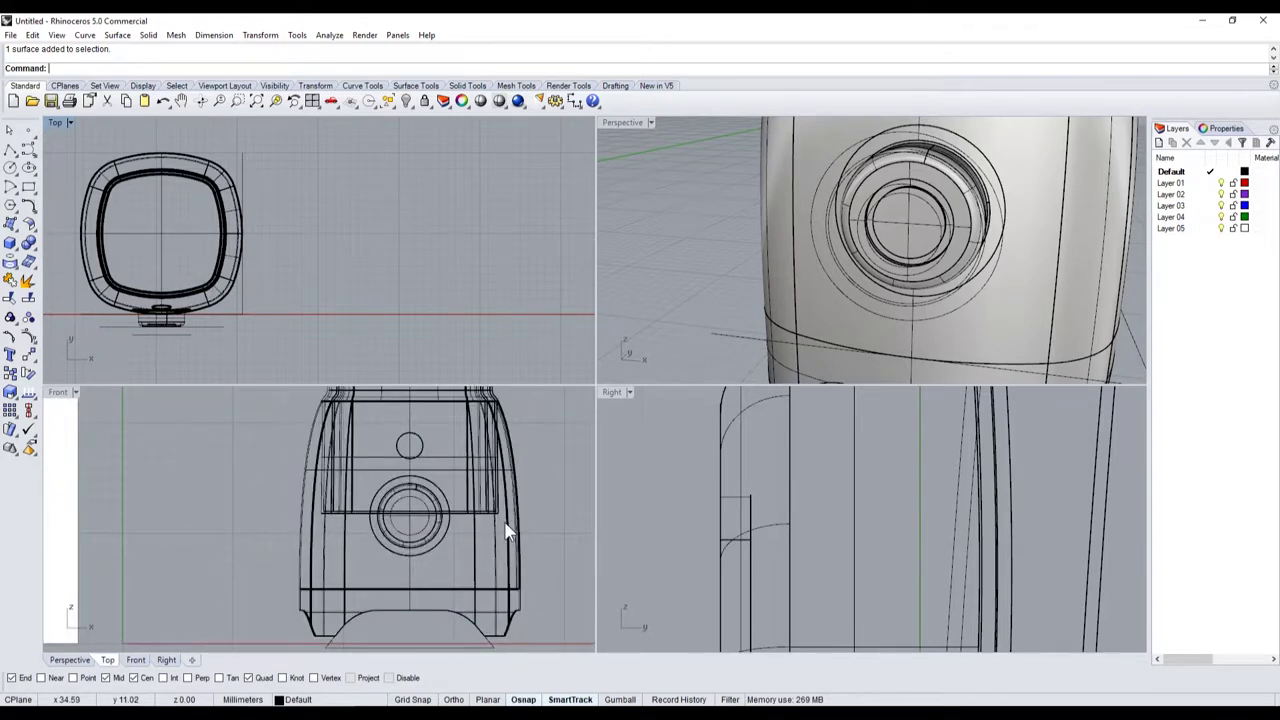
{"action": "left_click", "coordinate": [10, 355]}
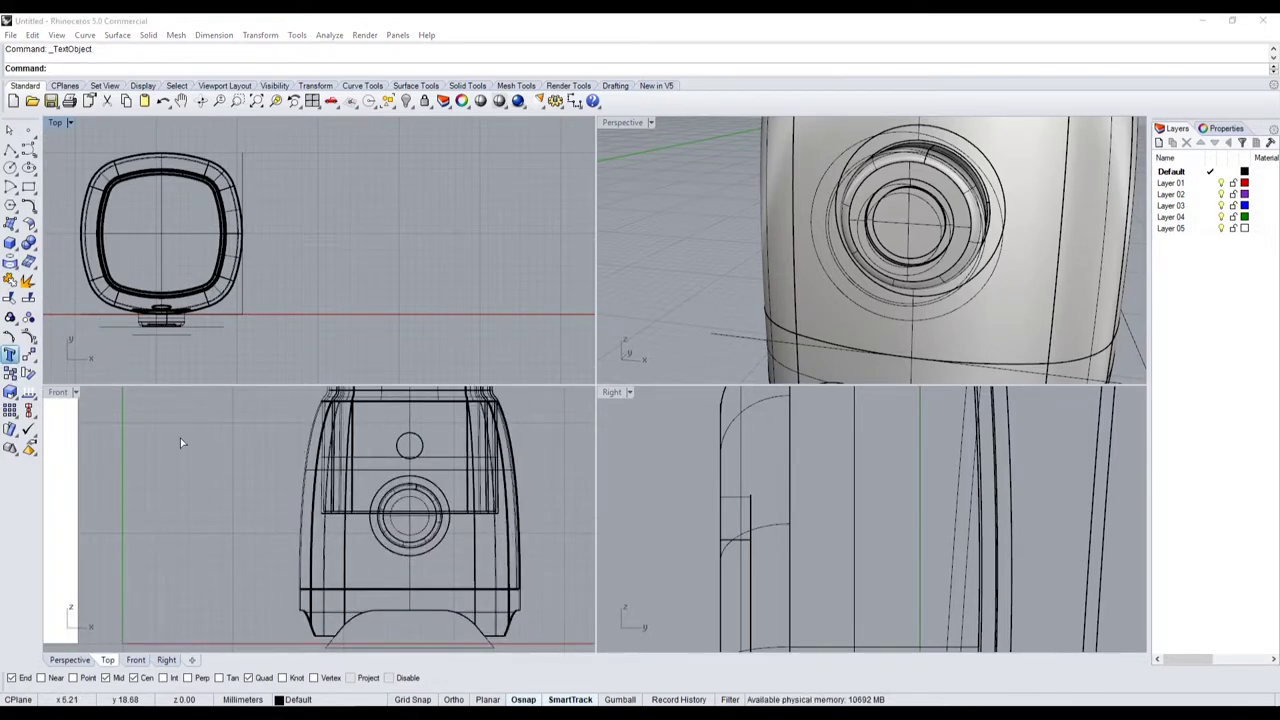
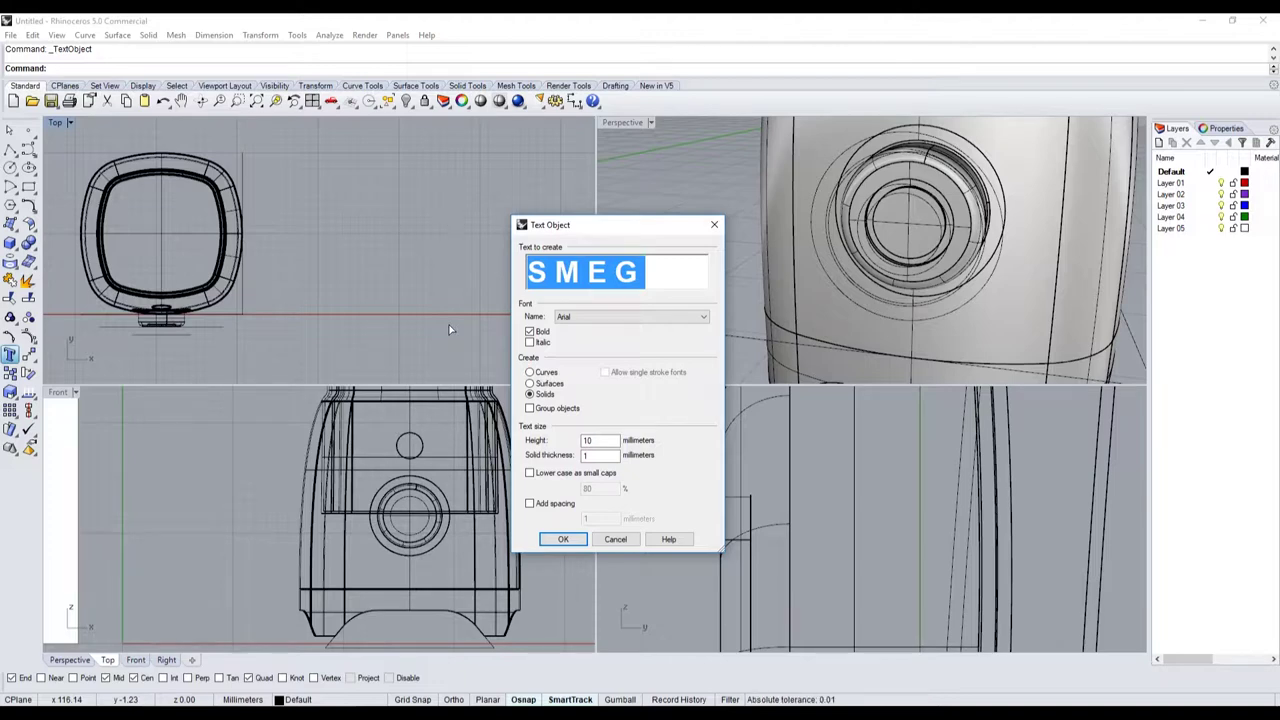
- Change the text to STOP and place the bold 10 mm solid lettering in the Front view
{"action": "type", "text": "st"}
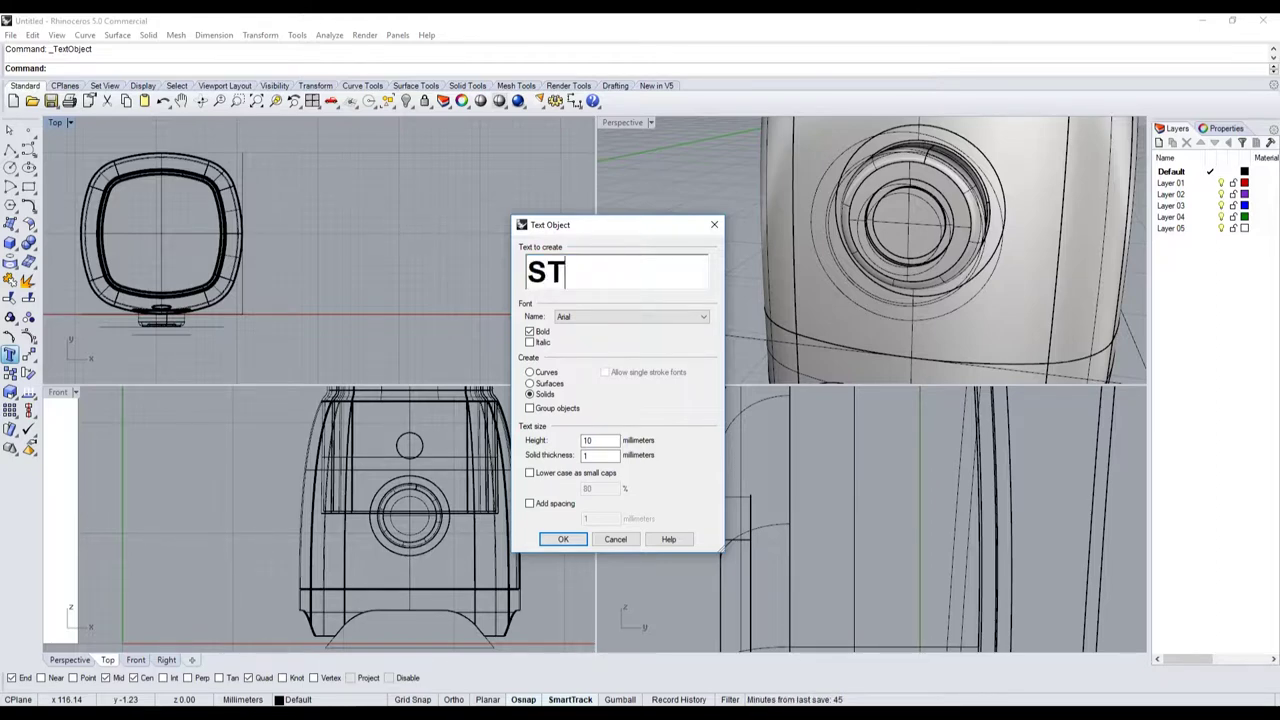
{"action": "type", "text": "op"}
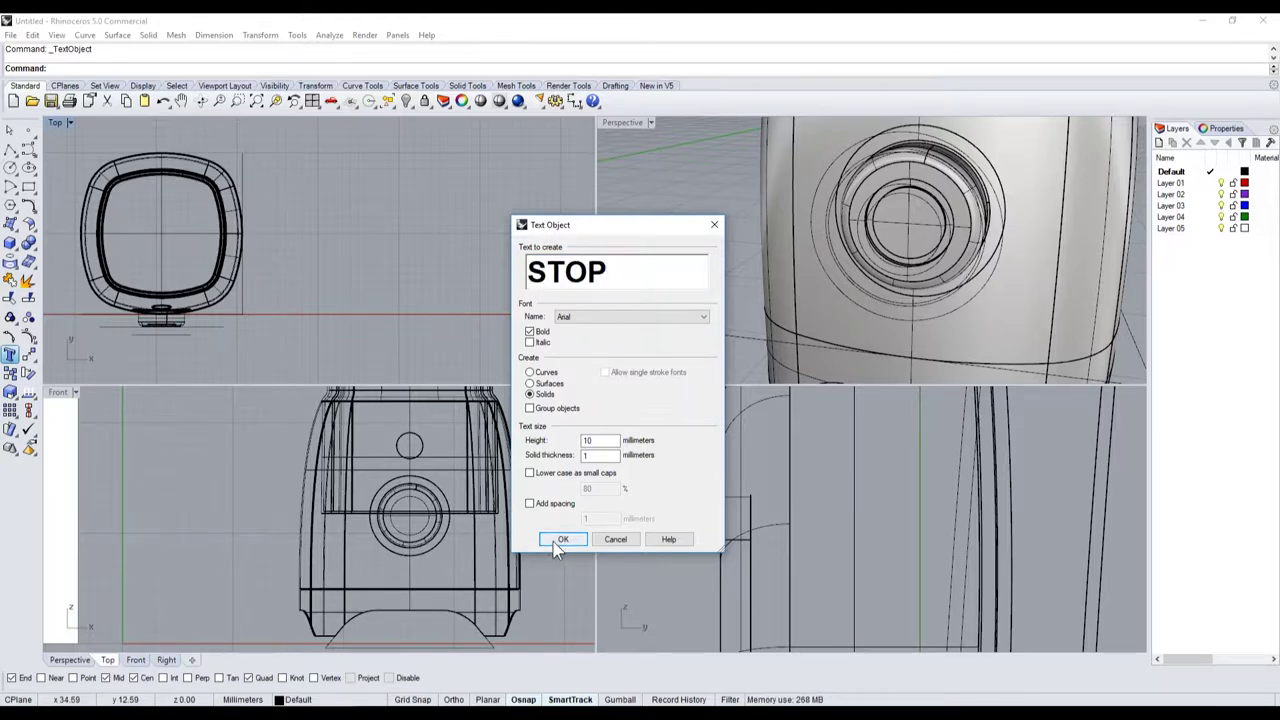
{"action": "left_click", "coordinate": [563, 539]}
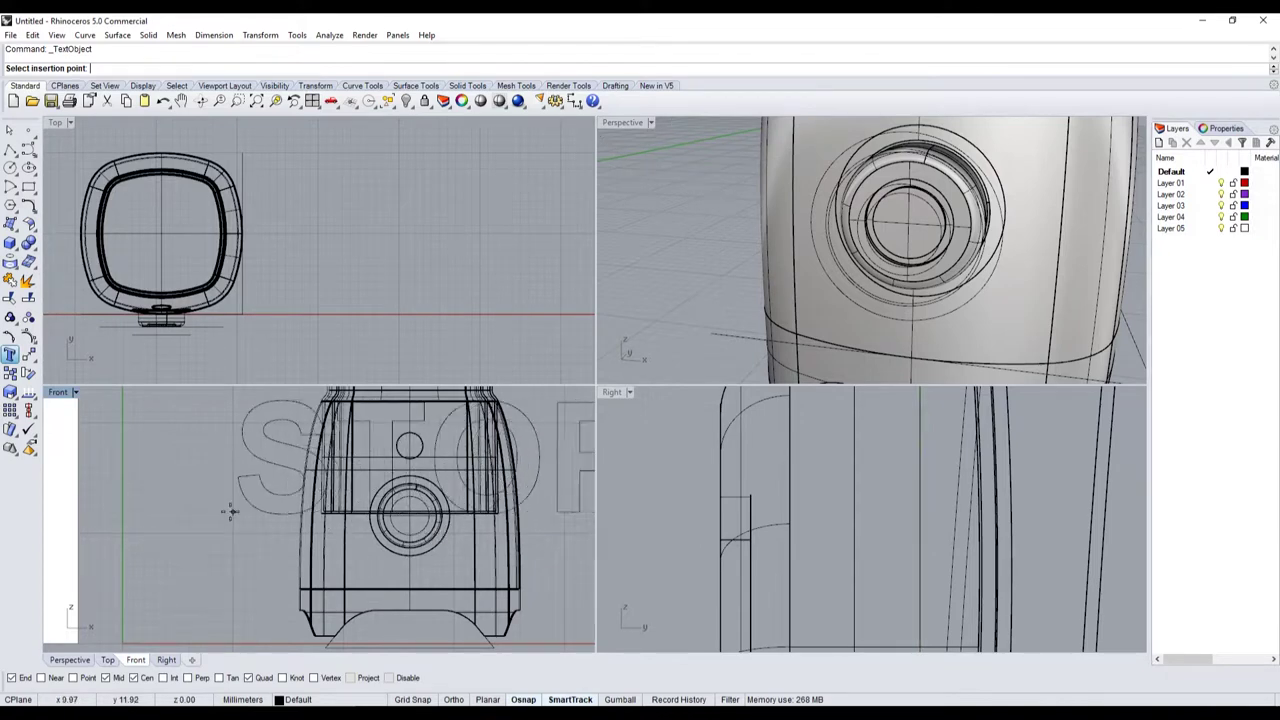
{"action": "scroll", "coordinate": [362, 522], "scroll_direction": "down", "scroll_amount": 3}
{"action": "scroll", "coordinate": [380, 515], "scroll_direction": "down", "scroll_amount": 2}
{"action": "scroll", "coordinate": [424, 503], "scroll_direction": "up", "scroll_amount": 3}
{"action": "left_click", "coordinate": [424, 503]}
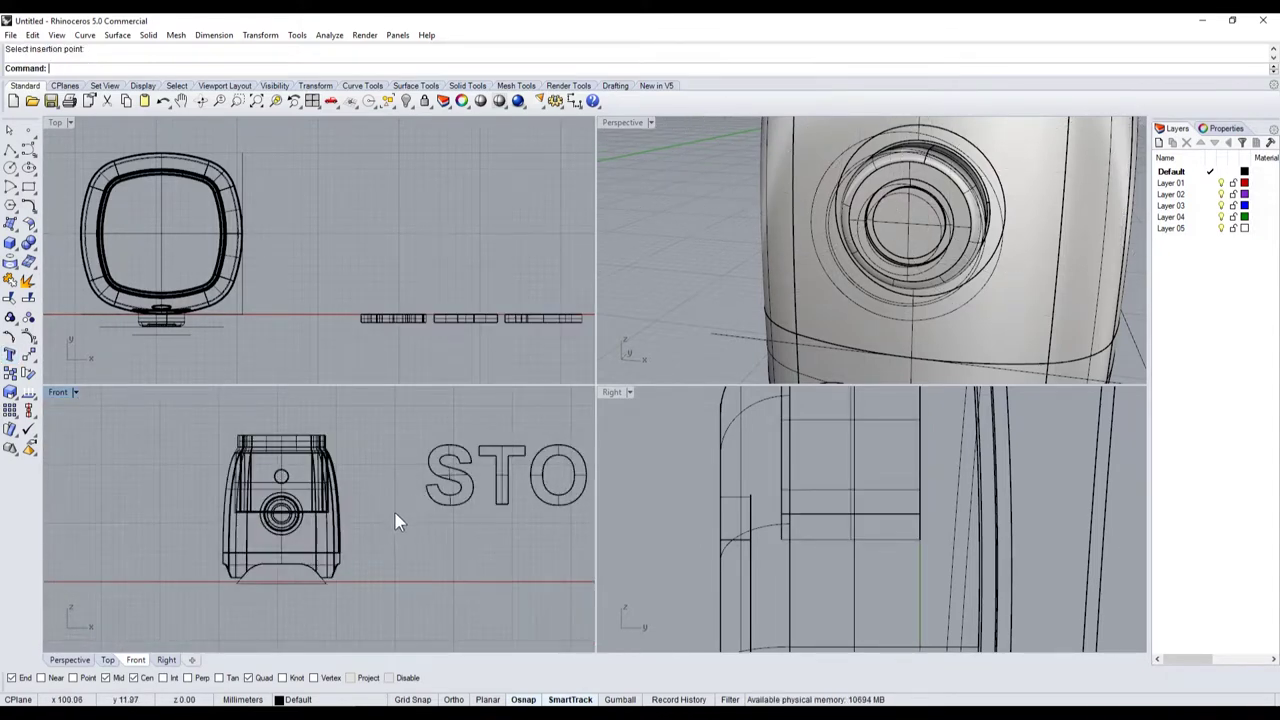
{"action": "scroll", "coordinate": [400, 490], "scroll_direction": "down", "scroll_amount": 3}
{"action": "scroll", "coordinate": [301, 466], "scroll_direction": "up", "scroll_amount": 1}
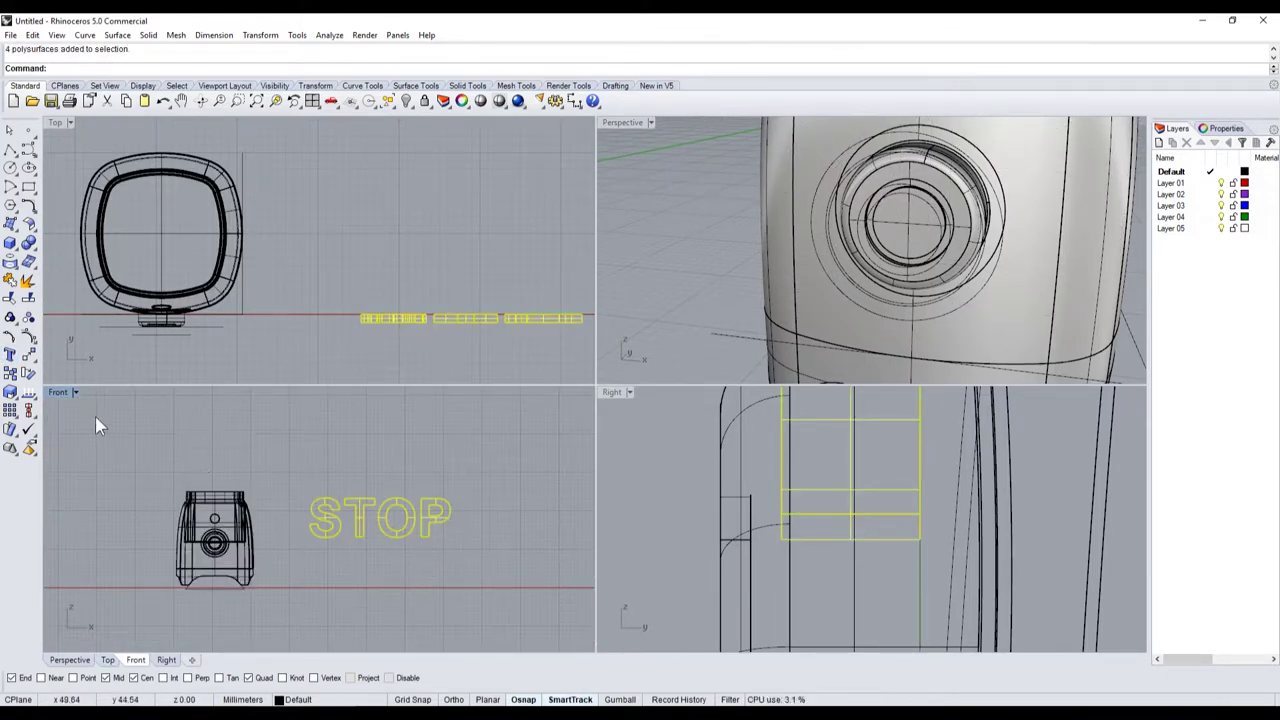
- Save the model as Untitled.3dm on the Desktop
{"action": "key", "text": "ctrl+s"}
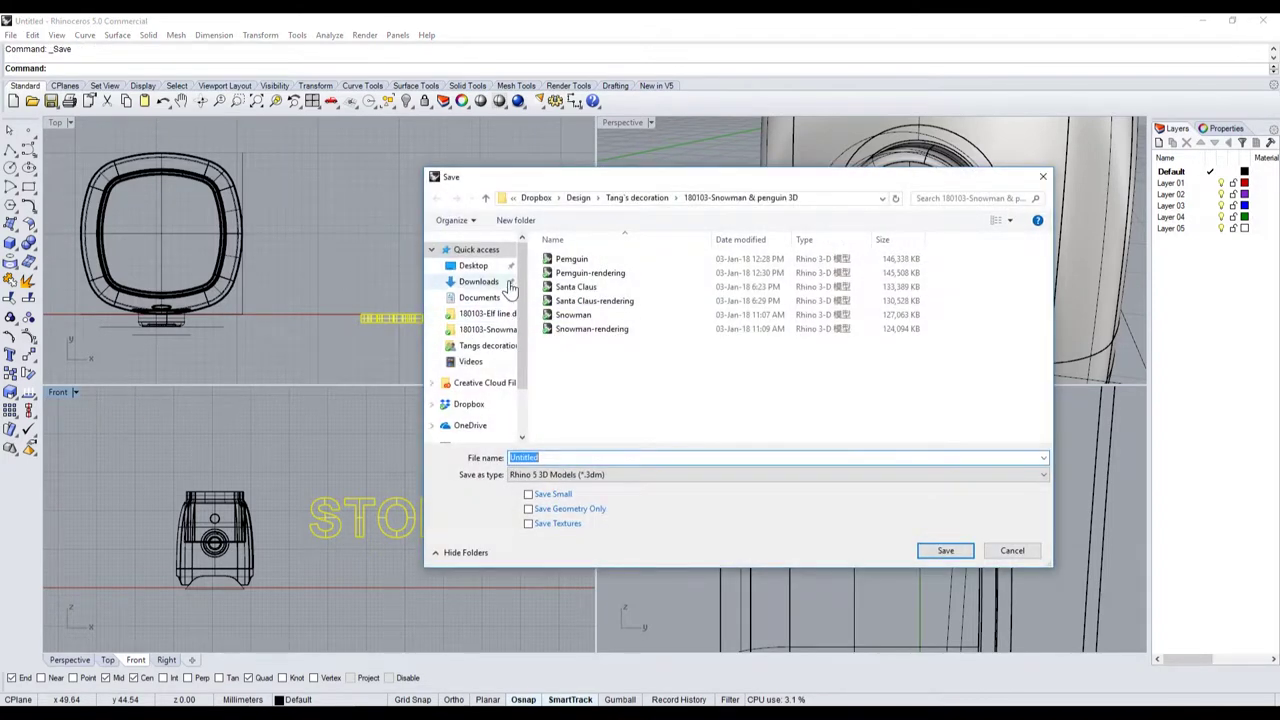
{"action": "left_click", "coordinate": [484, 268]}
{"action": "left_click", "coordinate": [940, 551]}
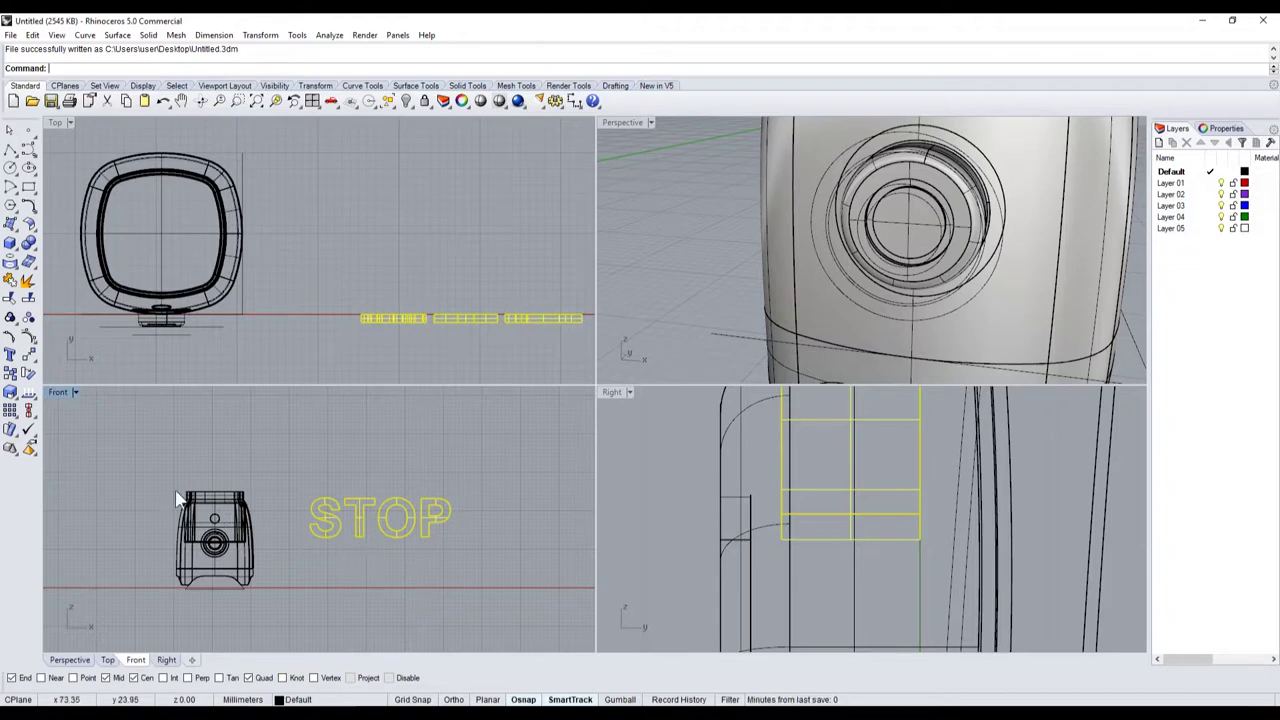
- Scale the STOP lettering down and drag it to the centre of the button
{"action": "left_click", "coordinate": [12, 394]}
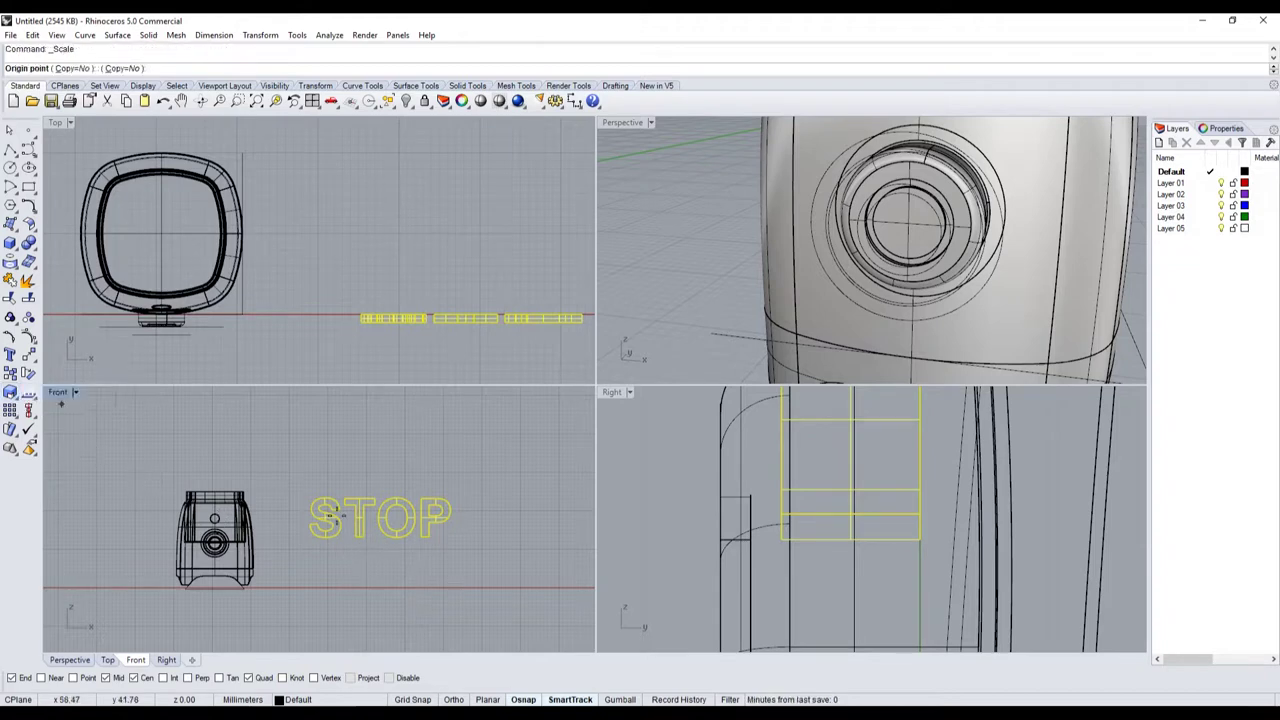
{"action": "left_click", "coordinate": [314, 521]}
{"action": "left_click", "coordinate": [518, 524]}
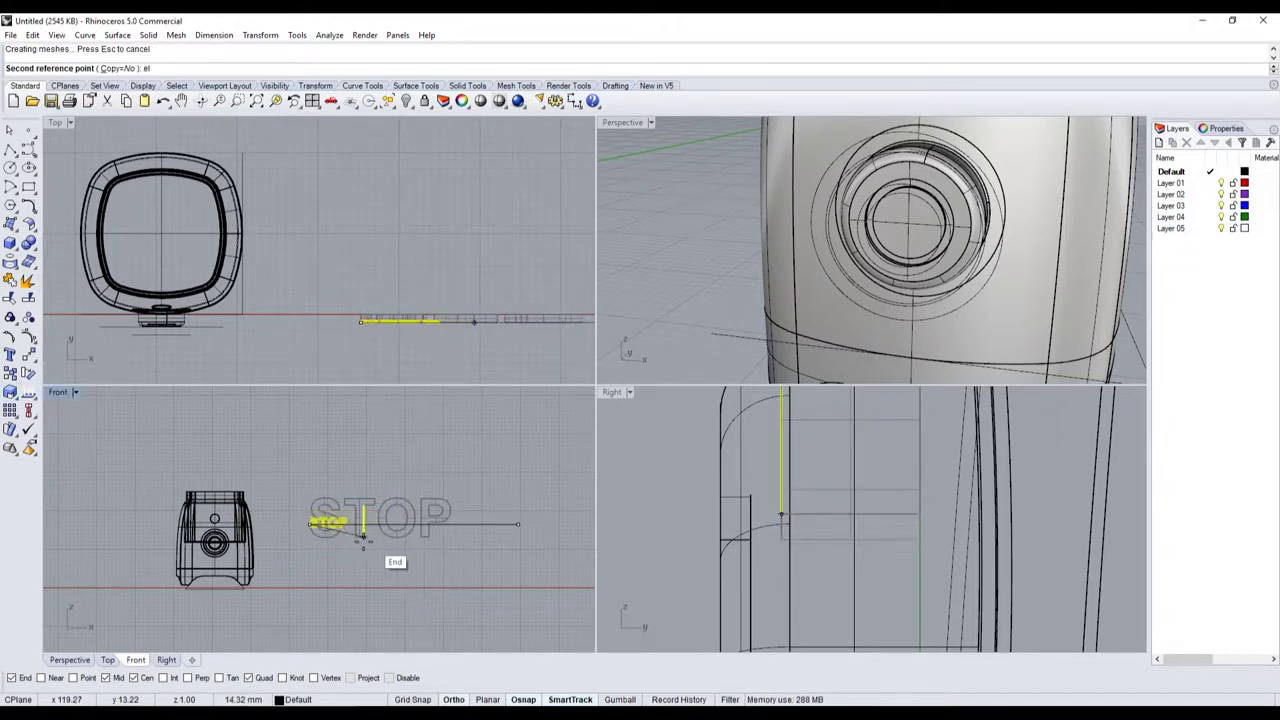
{"action": "left_click", "coordinate": [322, 530]}
{"action": "scroll", "coordinate": [311, 528], "scroll_direction": "up", "scroll_amount": 3}
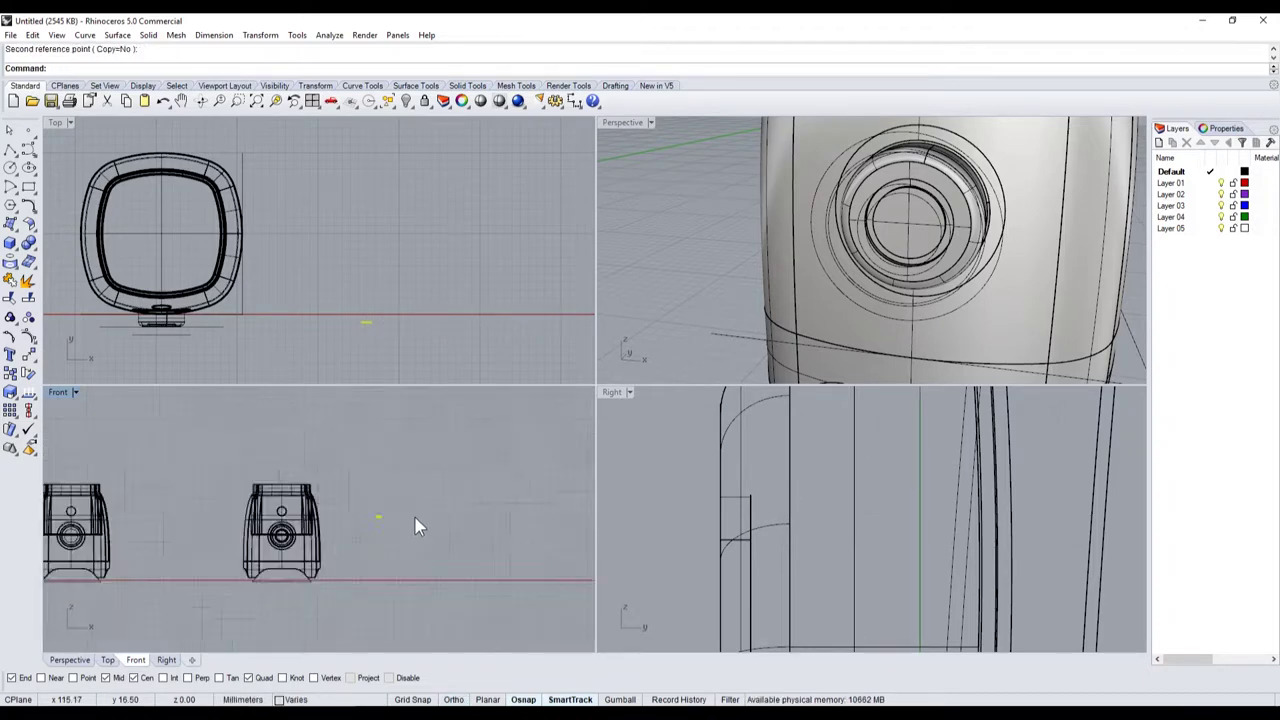
{"action": "right_click_drag", "start_coordinate": [311, 528], "coordinate": [480, 521]}
{"action": "scroll", "coordinate": [474, 516], "scroll_direction": "down", "scroll_amount": 2}
{"action": "left_click_drag", "start_coordinate": [513, 517], "coordinate": [358, 524]}
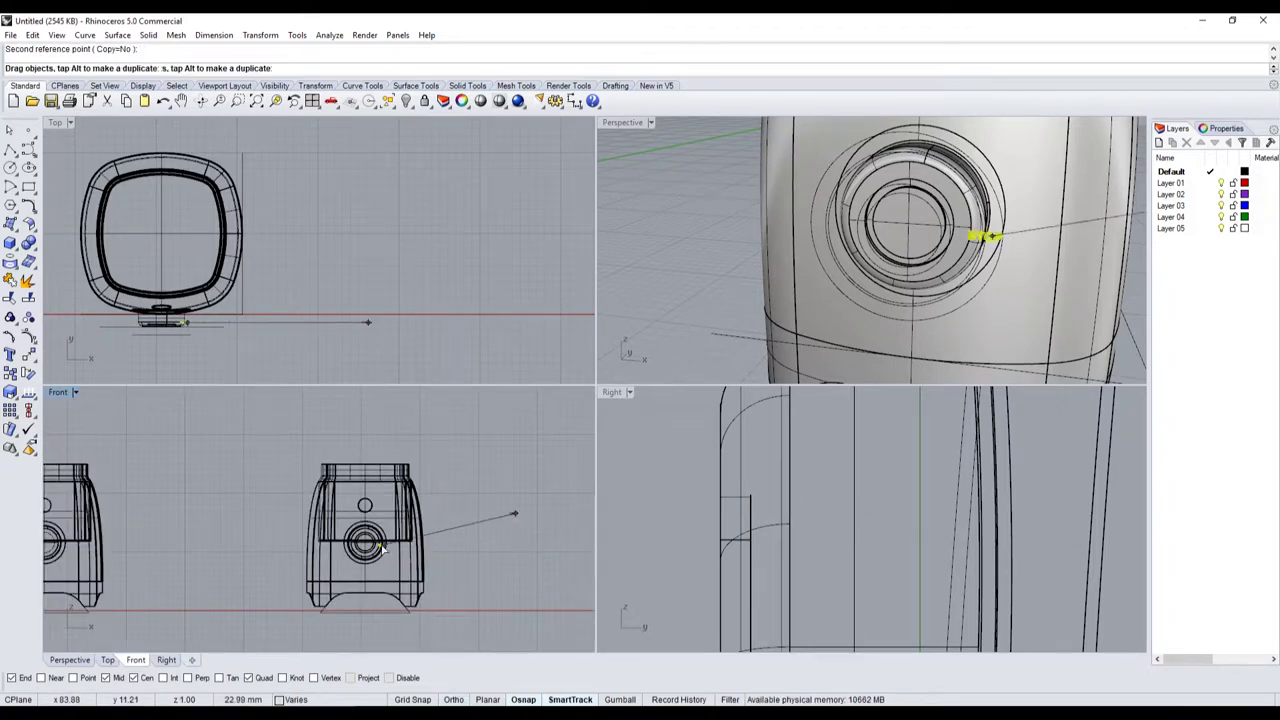
{"action": "scroll", "coordinate": [366, 534], "scroll_direction": "up", "scroll_amount": 3}
{"action": "scroll", "coordinate": [366, 534], "scroll_direction": "up", "scroll_amount": 2}
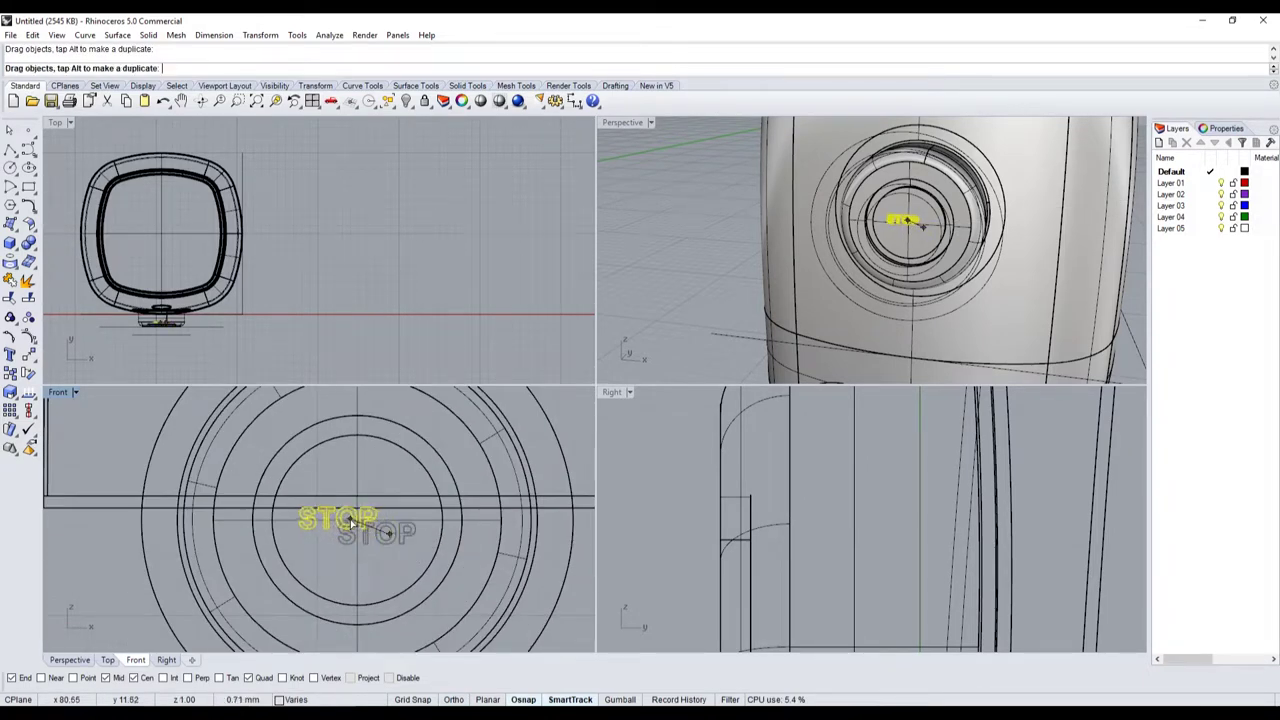
{"action": "left_click_drag", "start_coordinate": [358, 524], "coordinate": [318, 513]}
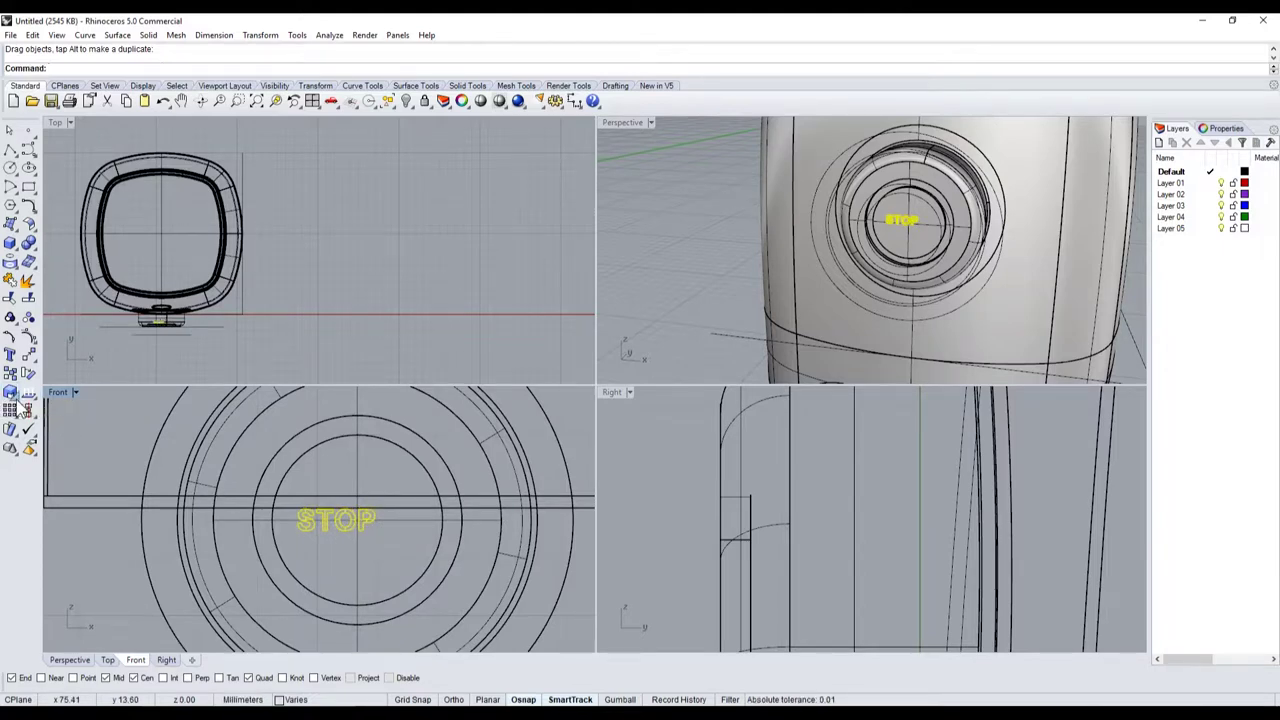
- Rescale STOP within the front plane with Scale2D so it fits the button face
{"action": "left_click", "coordinate": [10, 393]}
{"action": "scroll", "coordinate": [329, 557], "scroll_direction": "up", "scroll_amount": 2}
{"action": "left_click", "coordinate": [247, 518]}
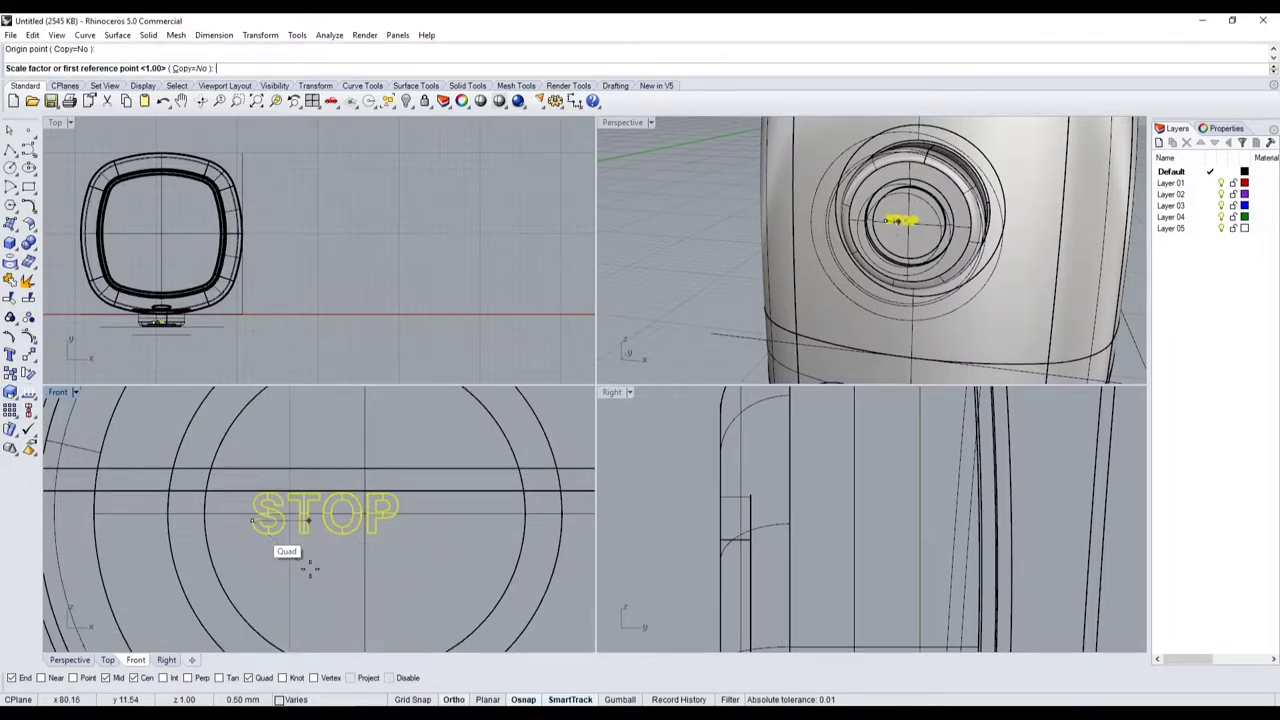
{"action": "left_click", "coordinate": [310, 522]}
{"action": "left_click", "coordinate": [347, 567]}
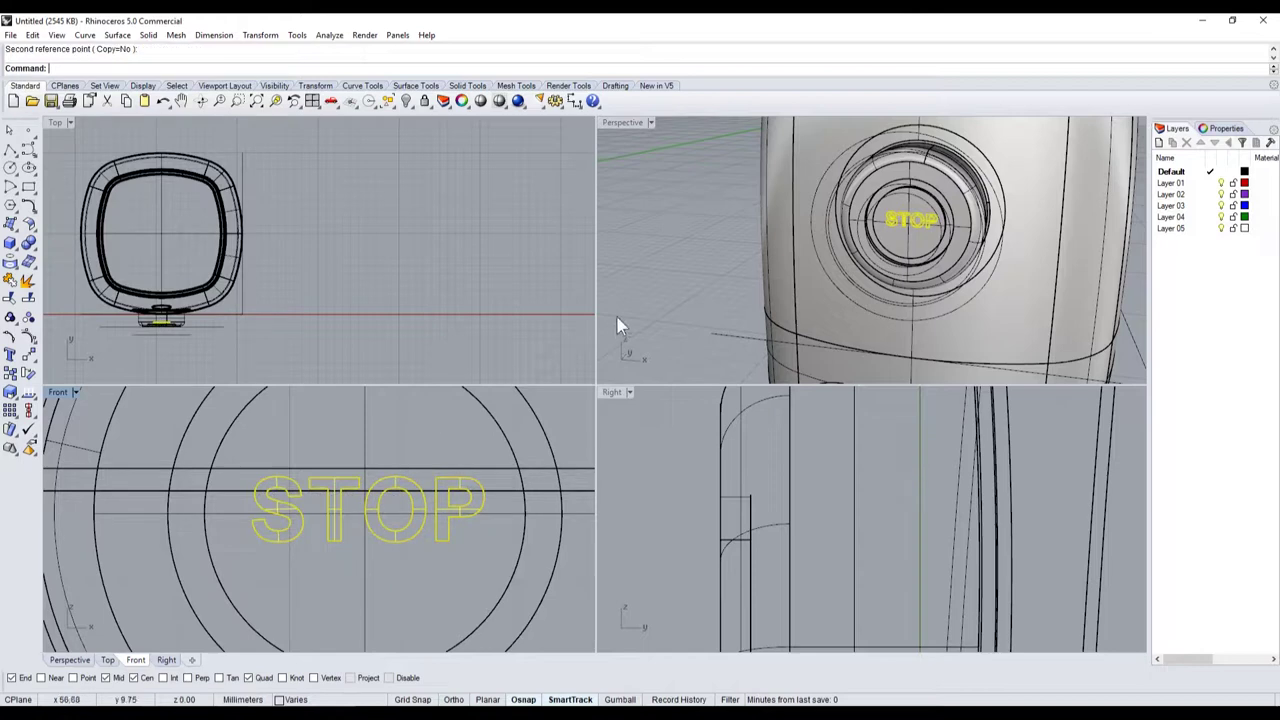
{"action": "left_click", "coordinate": [632, 199]}
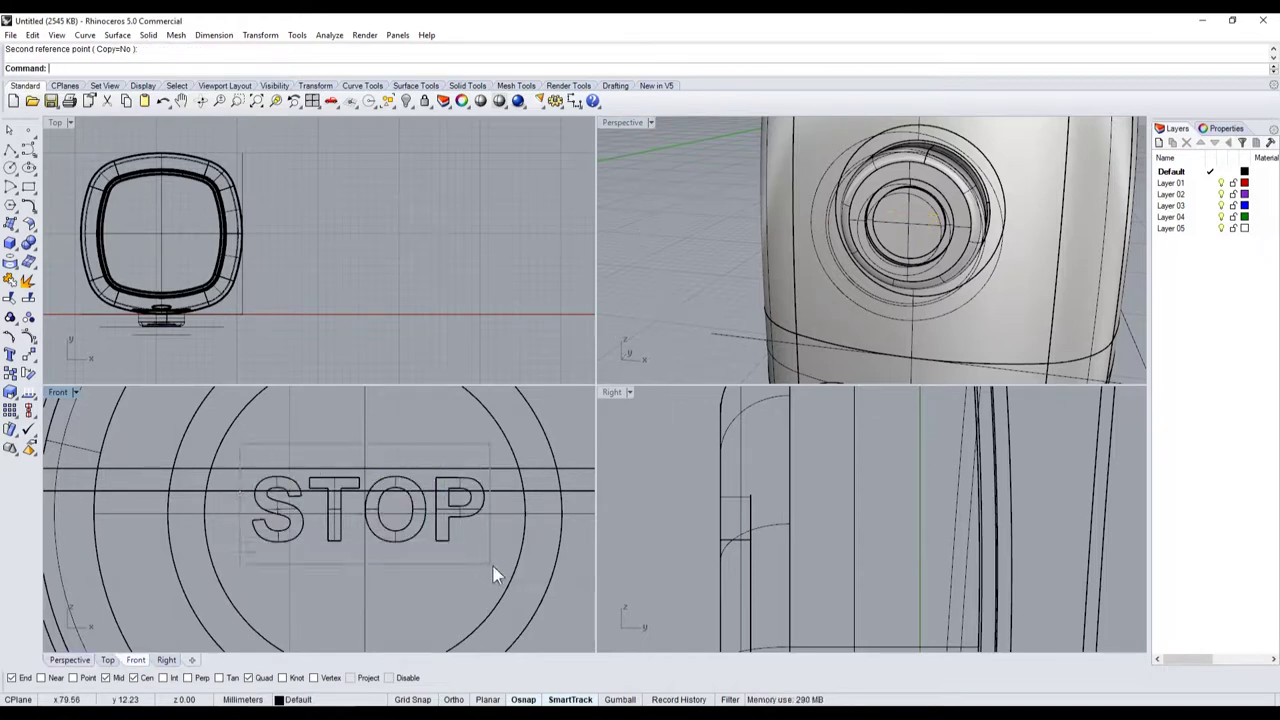
- Move all the STOP letters forward in Top view so they sit on the button face
{"action": "left_click_drag", "start_coordinate": [247, 451], "coordinate": [491, 571]}
{"action": "scroll", "coordinate": [100, 314], "scroll_direction": "up", "scroll_amount": 3}
{"action": "scroll", "coordinate": [226, 303], "scroll_direction": "up", "scroll_amount": 2}
{"action": "scroll", "coordinate": [226, 303], "scroll_direction": "up", "scroll_amount": 3}
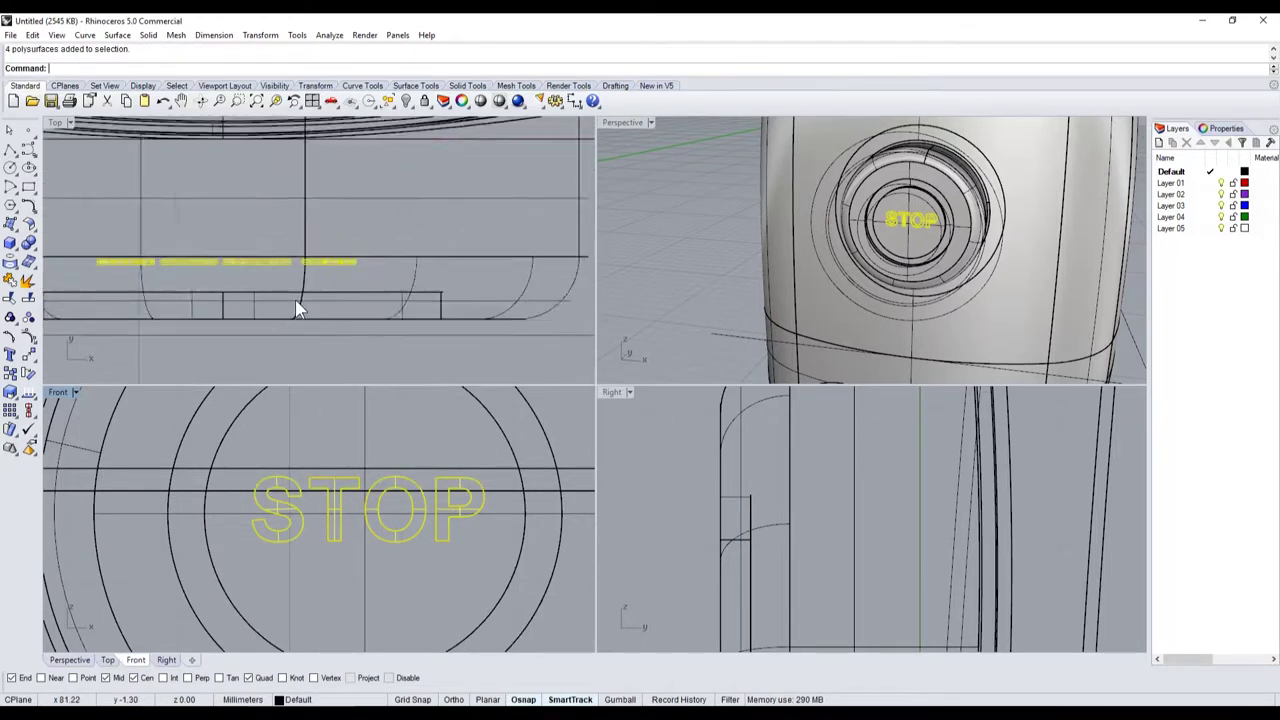
{"action": "scroll", "coordinate": [300, 290], "scroll_direction": "up", "scroll_amount": 2}
{"action": "left_click_drag", "start_coordinate": [350, 247], "coordinate": [352, 352]}
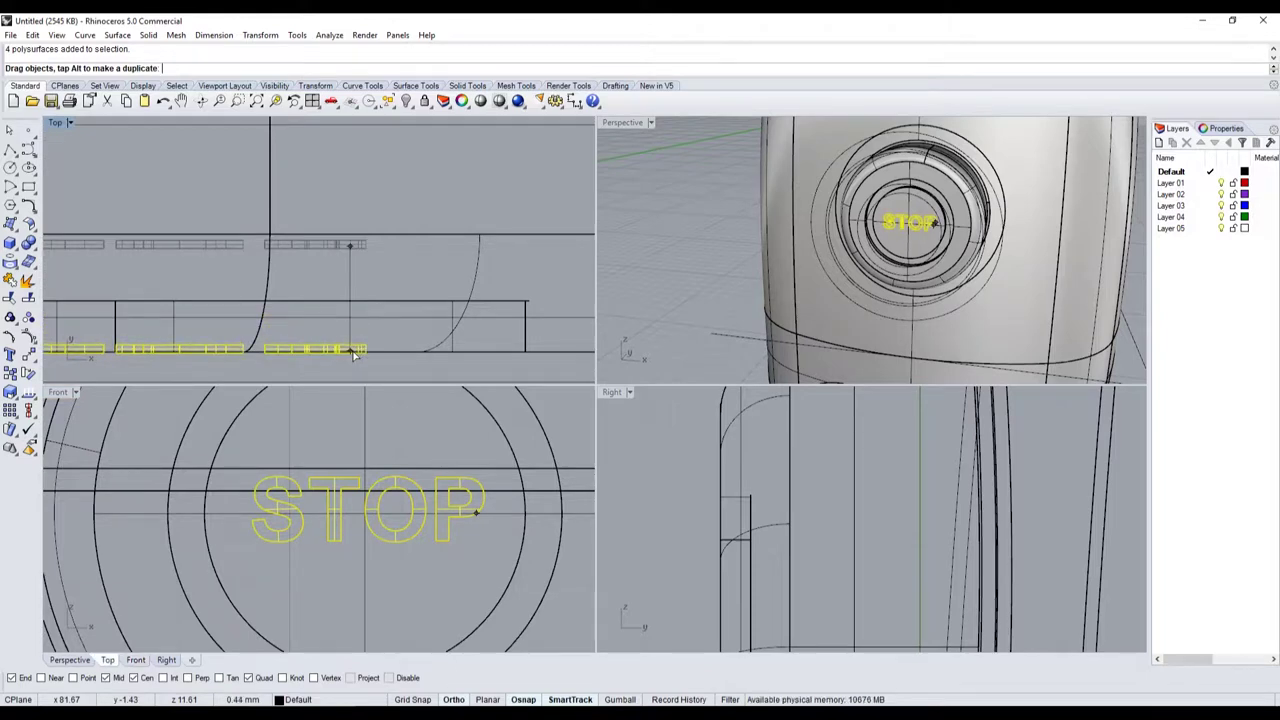
{"action": "left_click", "coordinate": [391, 190]}
{"action": "double_click", "coordinate": [630, 123]}
{"action": "mouse_move", "coordinate": [636, 133]}
{"action": "right_mouse_down"}
{"action": "mouse_move", "coordinate": [641, 273]}
{"action": "mouse_move", "coordinate": [546, 329]}
{"action": "mouse_move", "coordinate": [402, 217]}
{"action": "right_mouse_up"}
- Unhide the hidden object and orbit around the STOP button and rim
{"action": "left_click", "coordinate": [406, 103]}
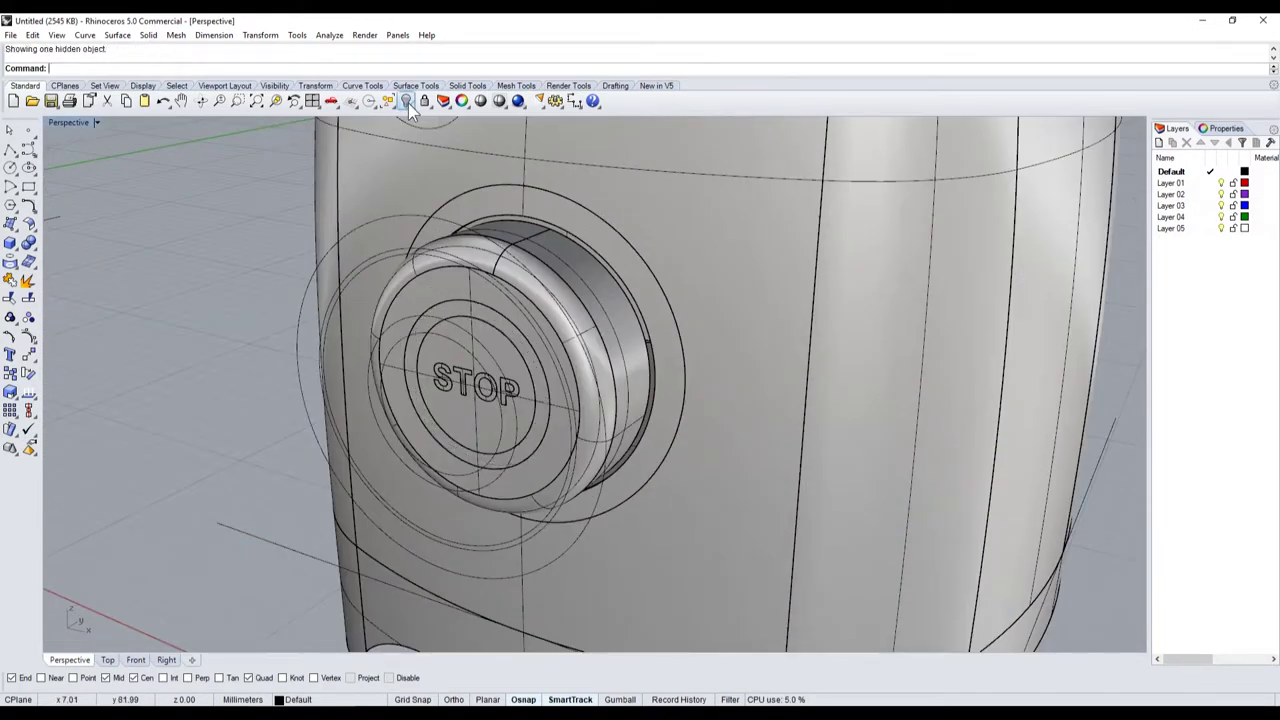
{"action": "scroll", "coordinate": [468, 318], "scroll_direction": "up", "scroll_amount": 3}
{"action": "scroll", "coordinate": [484, 418], "scroll_direction": "down", "scroll_amount": 5}
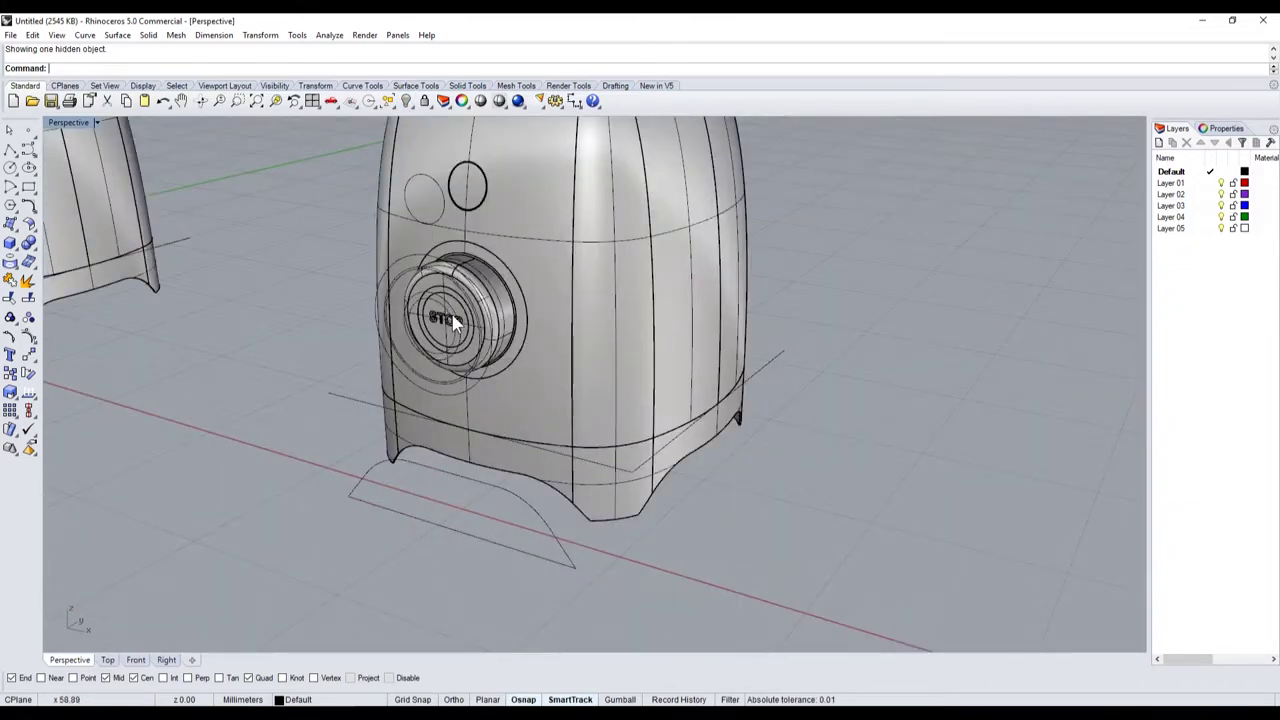
{"action": "right_click_drag", "start_coordinate": [484, 418], "coordinate": [440, 360]}
{"action": "scroll", "coordinate": [391, 324], "scroll_direction": "up", "scroll_amount": 5}
{"action": "scroll", "coordinate": [391, 324], "scroll_direction": "down", "scroll_amount": 3}
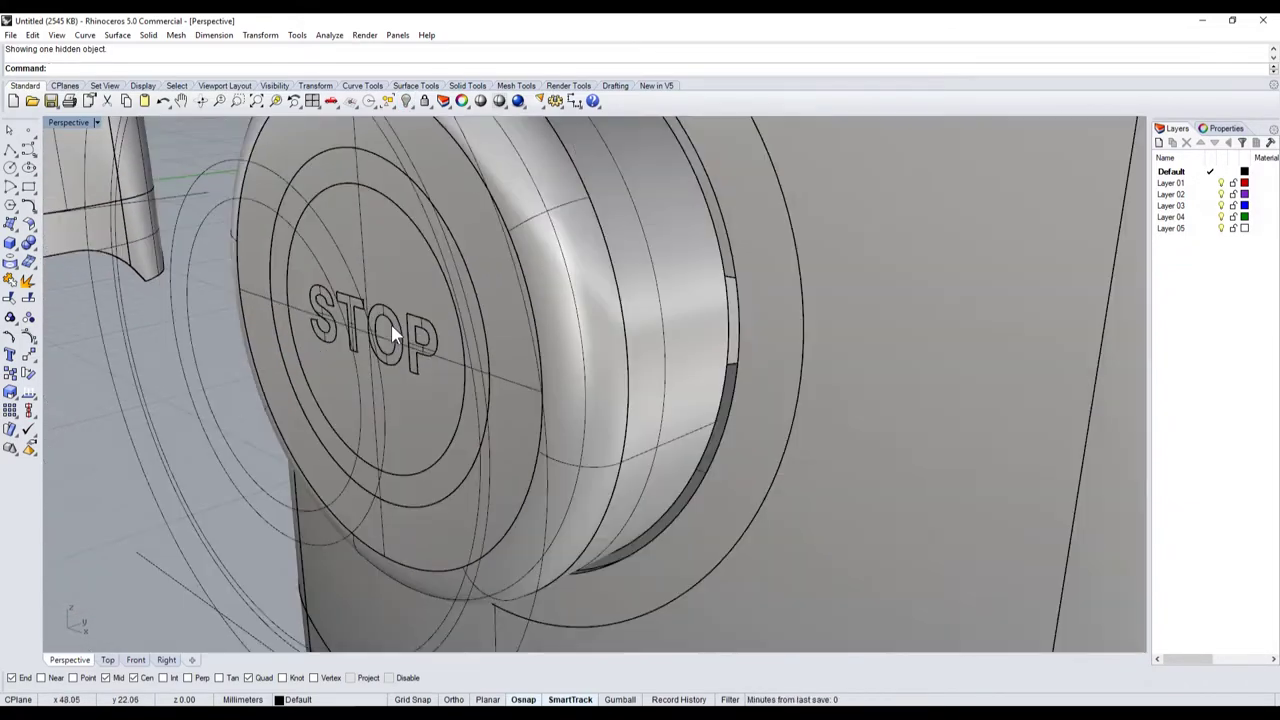
{"action": "scroll", "coordinate": [400, 328], "scroll_direction": "down", "scroll_amount": 2}
{"action": "scroll", "coordinate": [409, 331], "scroll_direction": "up", "scroll_amount": 6}
{"action": "scroll", "coordinate": [420, 334], "scroll_direction": "down", "scroll_amount": 3}
{"action": "scroll", "coordinate": [425, 330], "scroll_direction": "down", "scroll_amount": 3}
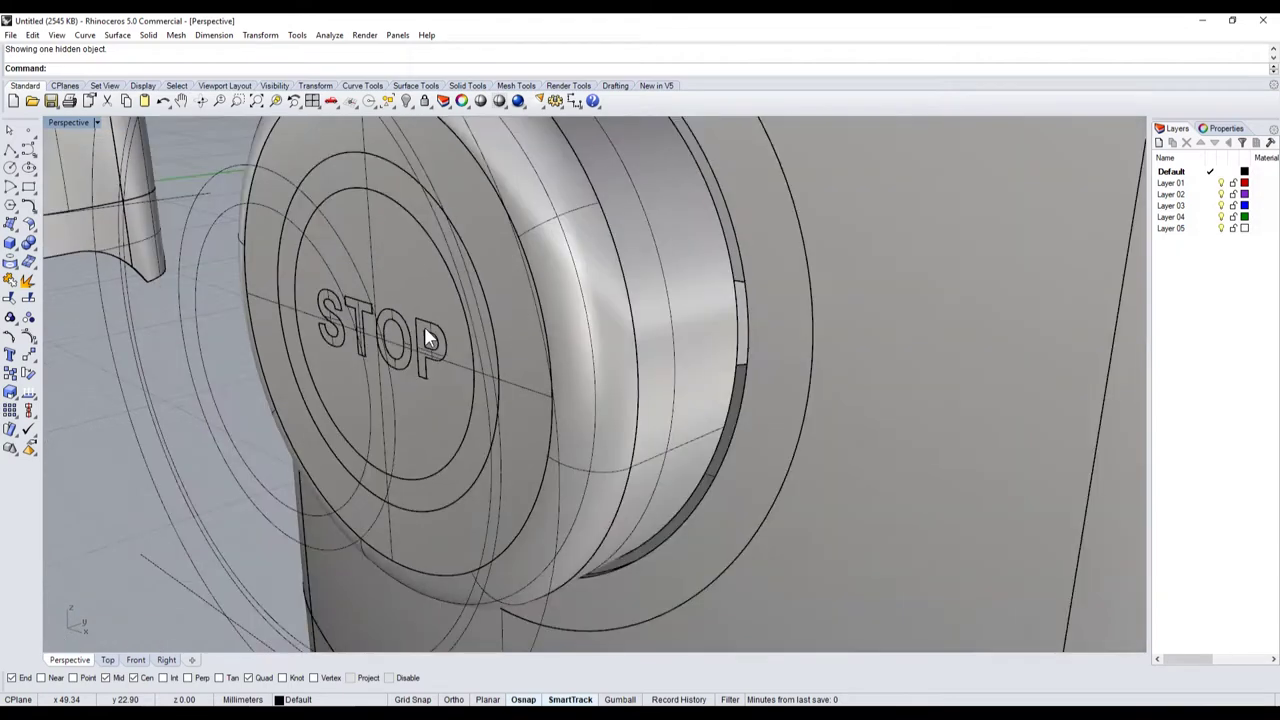
{"action": "scroll", "coordinate": [426, 330], "scroll_direction": "up", "scroll_amount": 6}
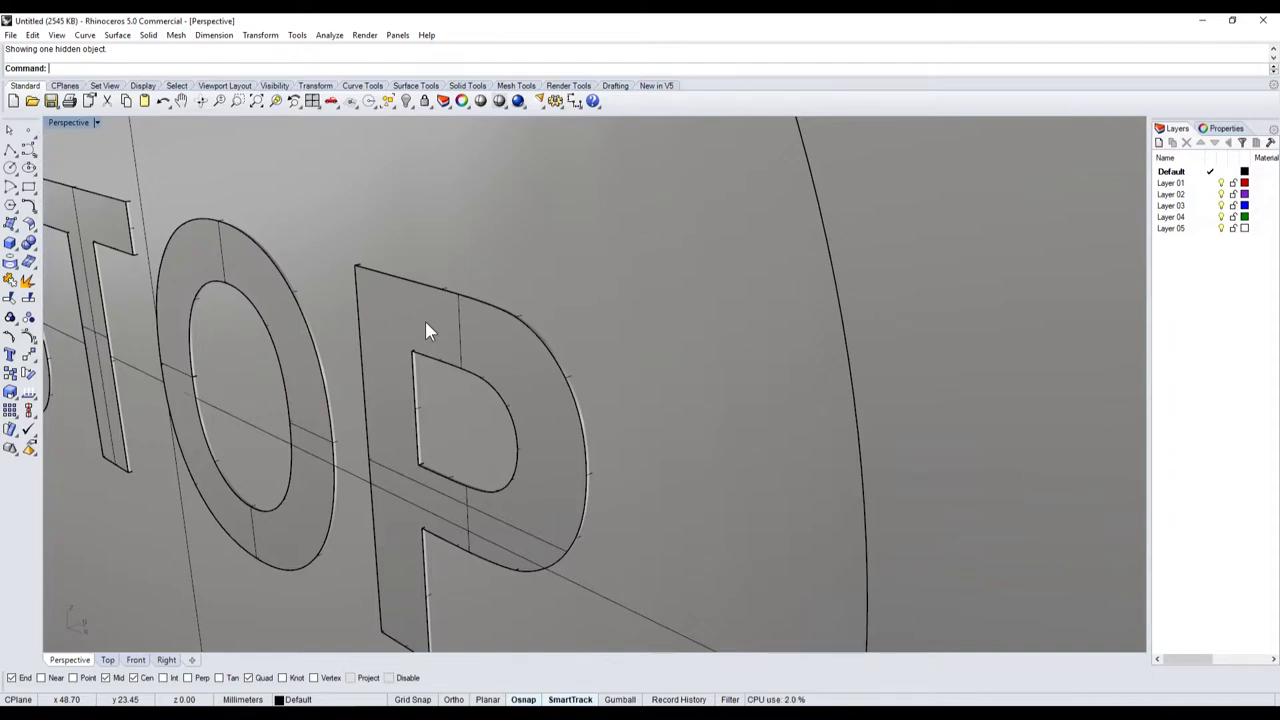
{"action": "scroll", "coordinate": [425, 321], "scroll_direction": "down", "scroll_amount": 3}
{"action": "scroll", "coordinate": [417, 336], "scroll_direction": "down", "scroll_amount": 5}
{"action": "scroll", "coordinate": [455, 437], "scroll_direction": "up", "scroll_amount": 5}
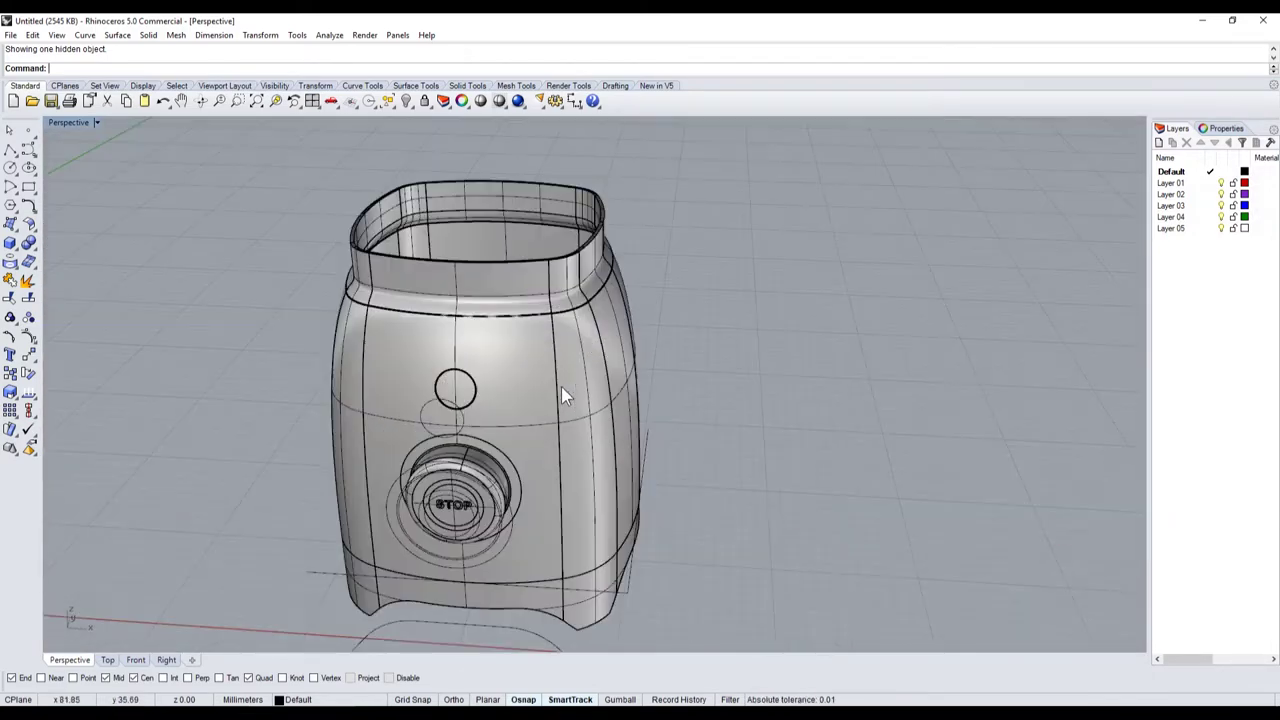
{"action": "scroll", "coordinate": [561, 386], "scroll_direction": "up", "scroll_amount": 2}
{"action": "scroll", "coordinate": [508, 327], "scroll_direction": "up", "scroll_amount": 3}
{"action": "scroll", "coordinate": [290, 179], "scroll_direction": "up", "scroll_amount": 2}
{"action": "scroll", "coordinate": [297, 323], "scroll_direction": "down", "scroll_amount": 4}
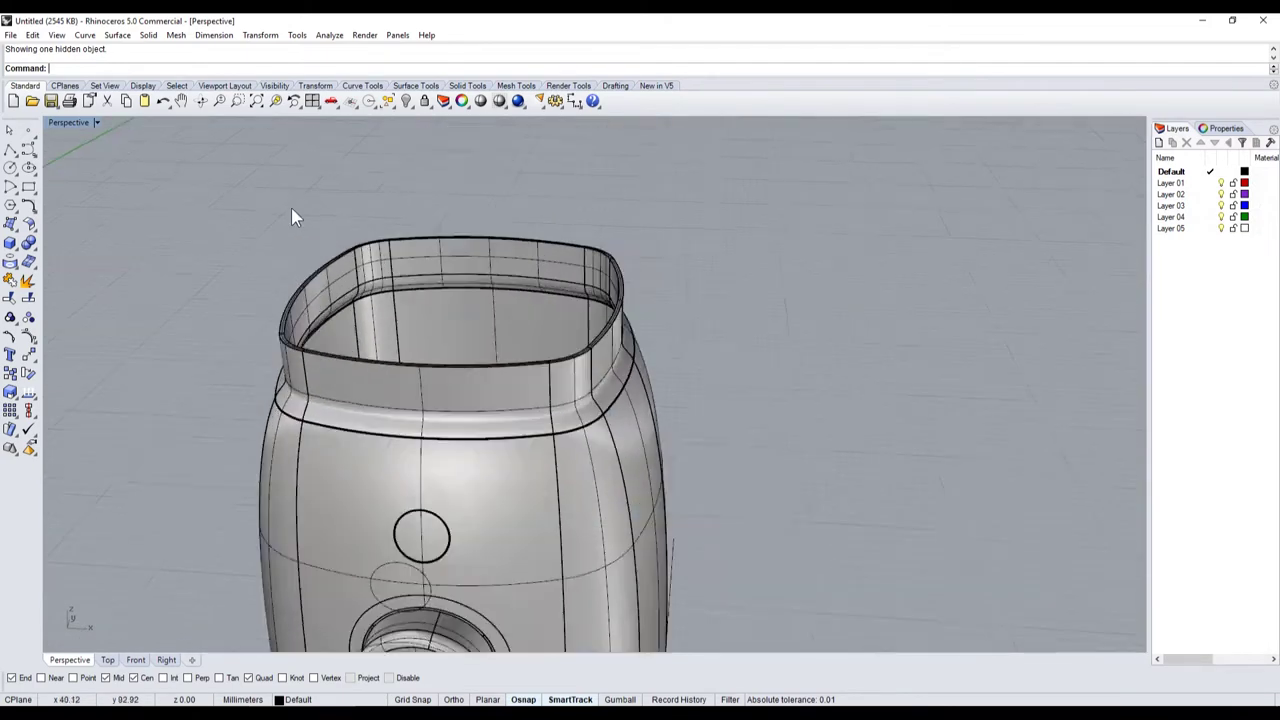
{"action": "right_click_drag", "start_coordinate": [291, 214], "coordinate": [114, 323]}
- Orbit and zoom the Perspective view to frame both blender bodies and the reference image
{"action": "left_click", "coordinate": [18, 237]}
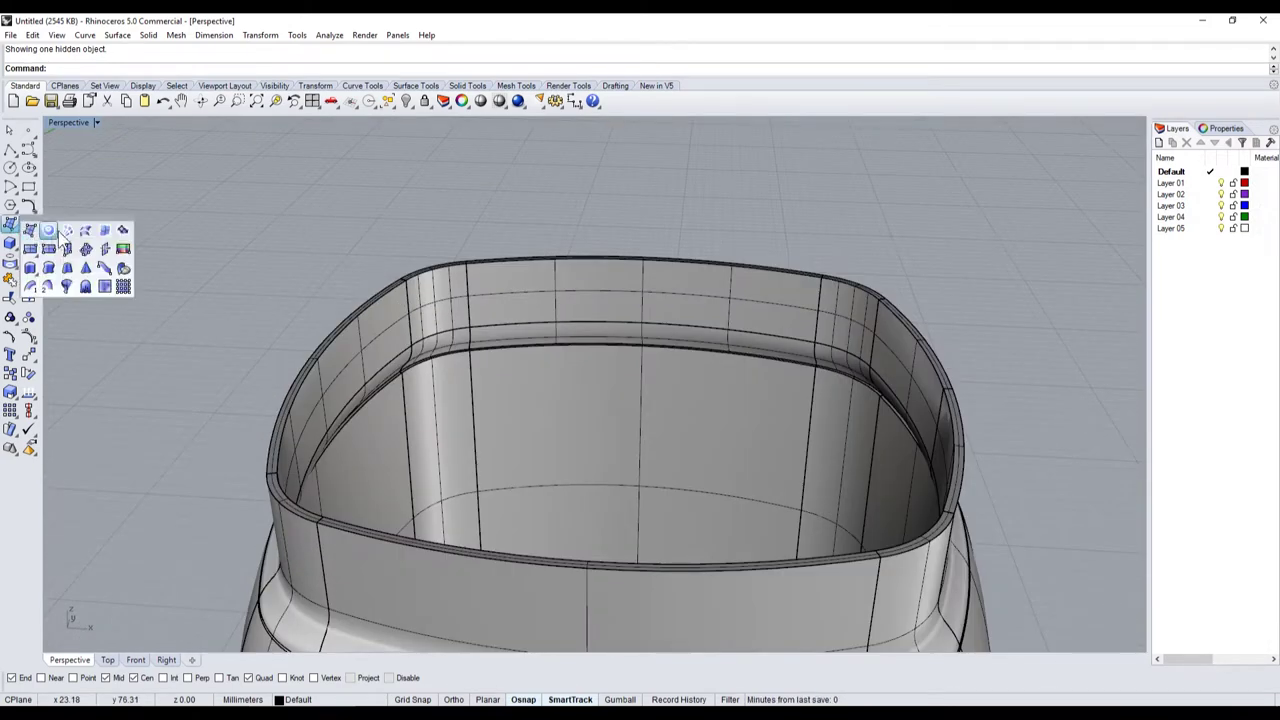
{"action": "left_click", "coordinate": [20, 271]}
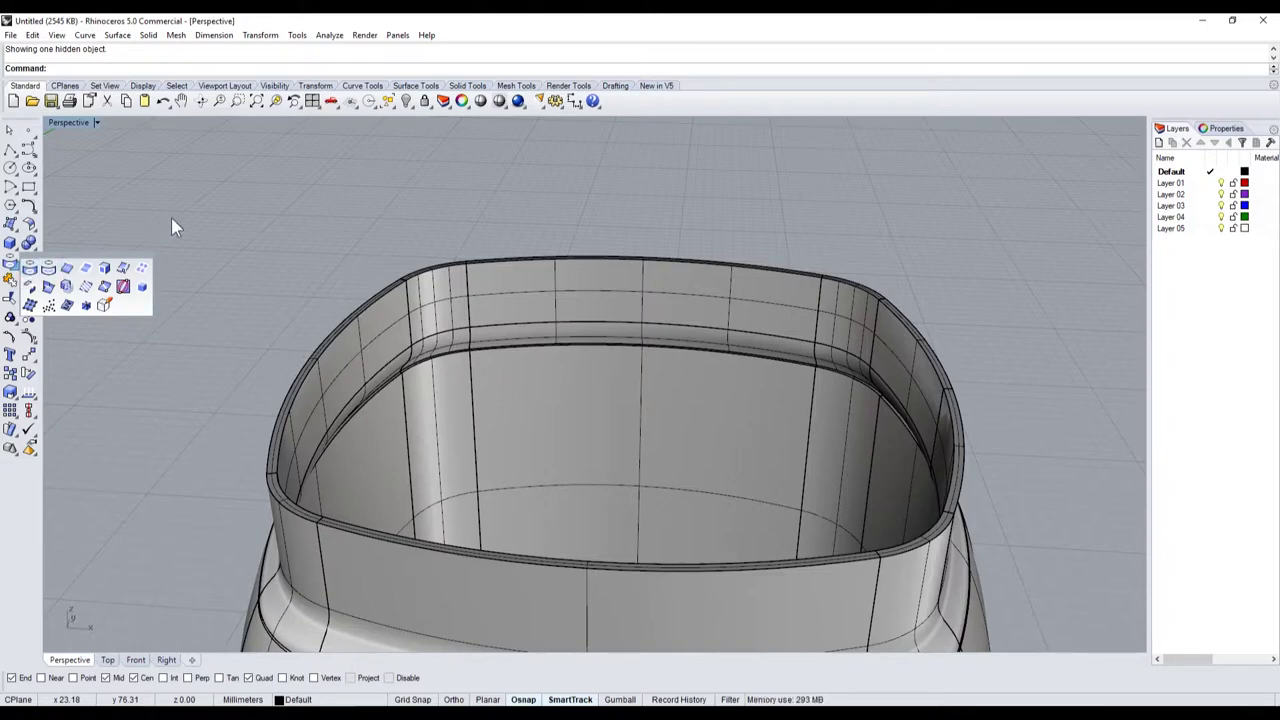
{"action": "right_click_drag", "start_coordinate": [171, 217], "coordinate": [531, 404]}
{"action": "scroll", "coordinate": [531, 404], "scroll_direction": "down", "scroll_amount": 4}
{"action": "scroll", "coordinate": [230, 390], "scroll_direction": "up", "scroll_amount": 3}
{"action": "right_click_drag", "start_coordinate": [185, 400], "coordinate": [312, 413]}
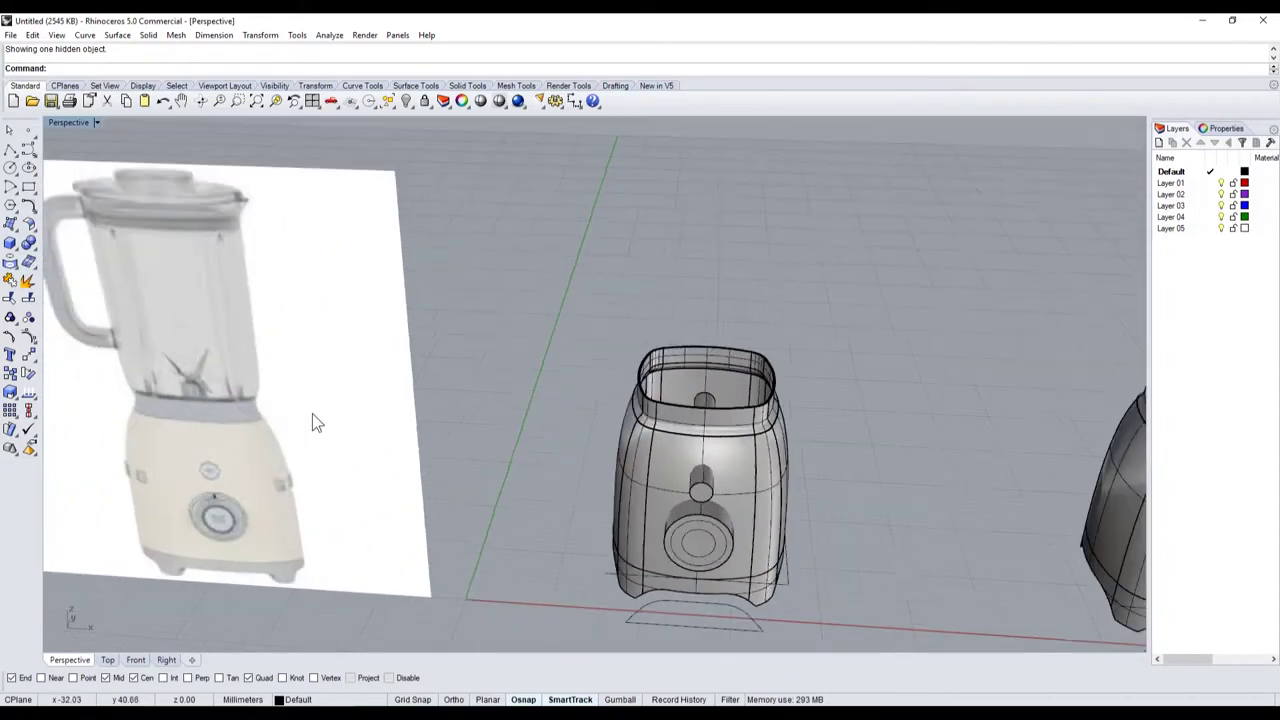
{"action": "scroll", "coordinate": [273, 378], "scroll_direction": "down", "scroll_amount": 2}
{"action": "scroll", "coordinate": [161, 275], "scroll_direction": "up", "scroll_amount": 5}
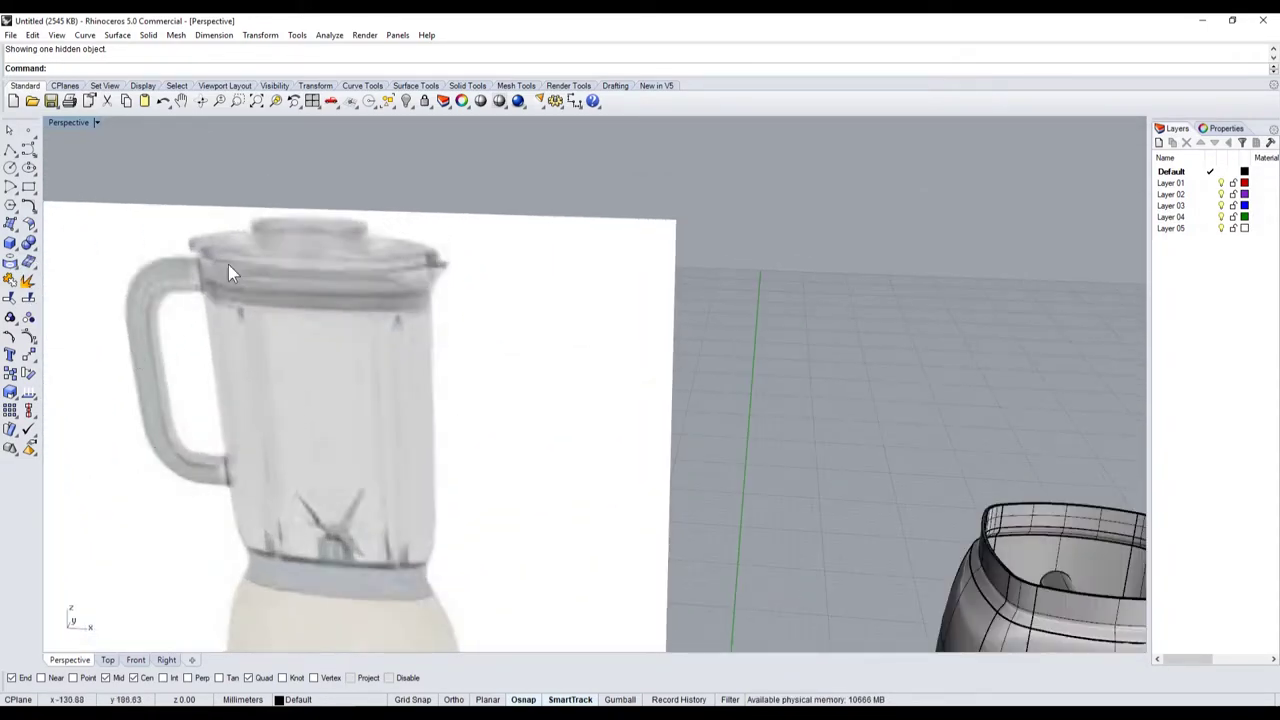
{"action": "scroll", "coordinate": [325, 252], "scroll_direction": "down", "scroll_amount": 4}
{"action": "scroll", "coordinate": [300, 242], "scroll_direction": "up", "scroll_amount": 4}
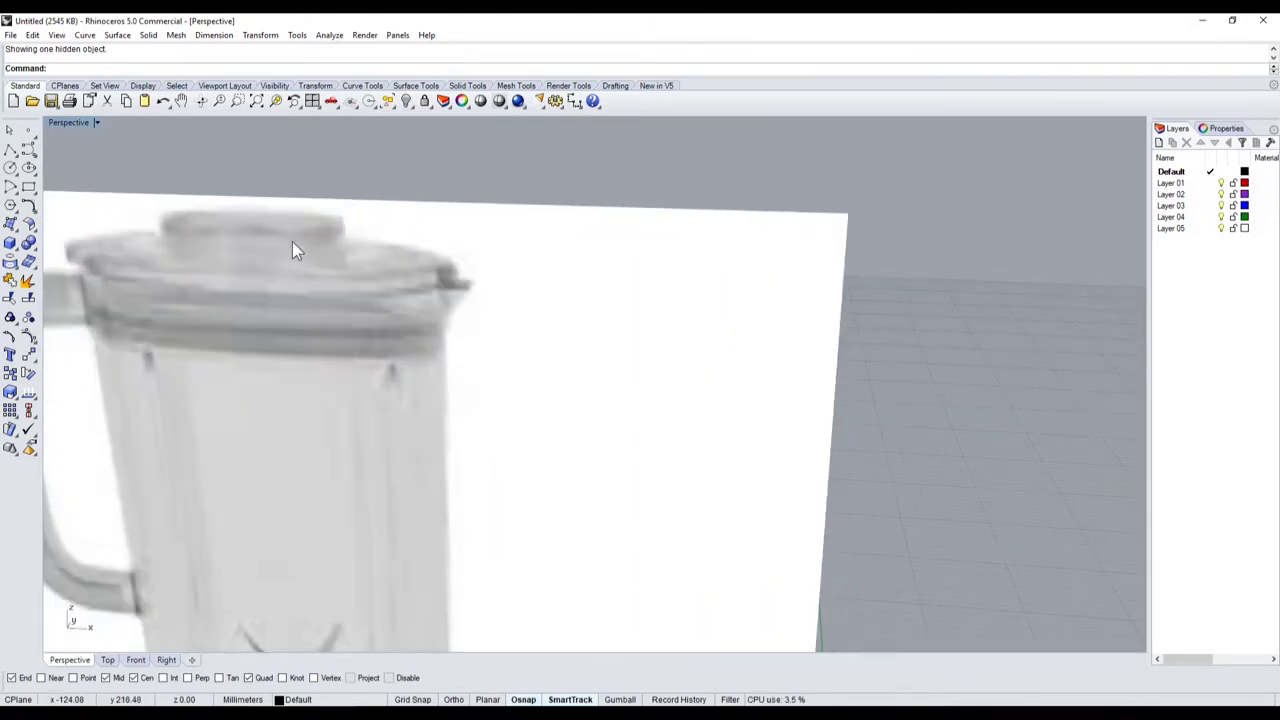
{"action": "scroll", "coordinate": [178, 237], "scroll_direction": "down", "scroll_amount": 4}
{"action": "scroll", "coordinate": [198, 245], "scroll_direction": "up", "scroll_amount": 1}
{"action": "scroll", "coordinate": [780, 390], "scroll_direction": "up", "scroll_amount": 2}
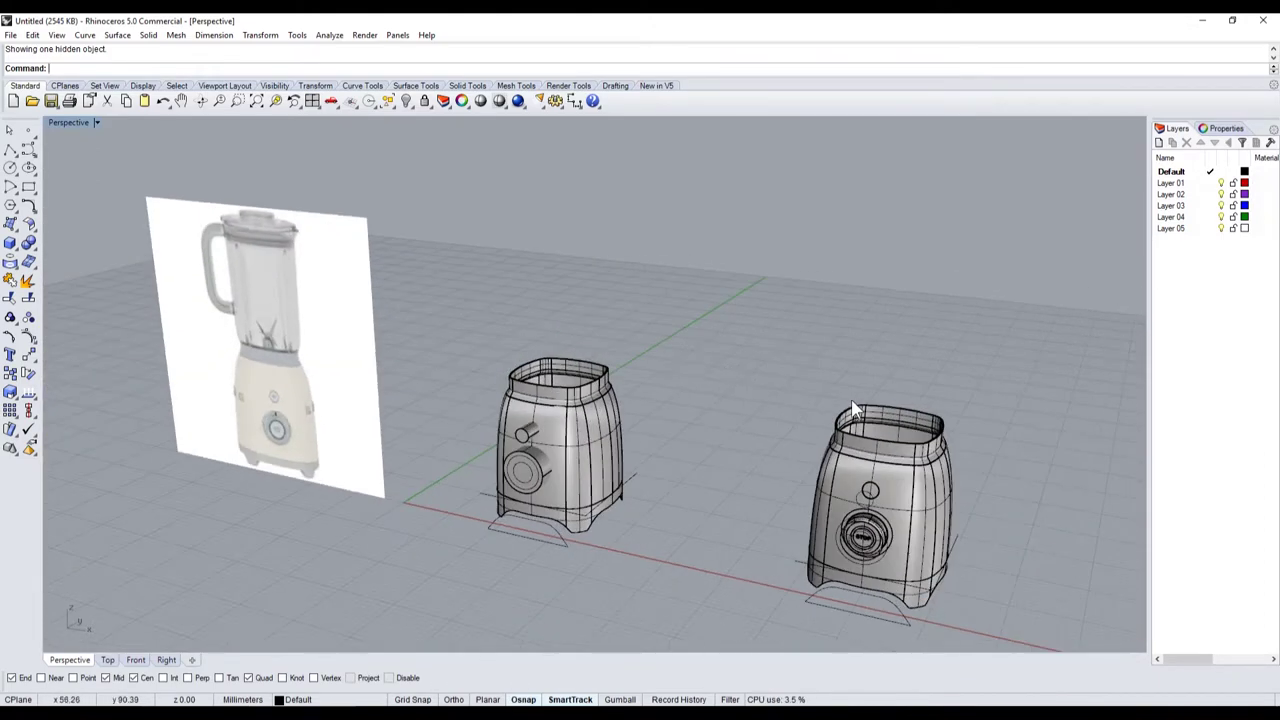
{"action": "scroll", "coordinate": [850, 420], "scroll_direction": "up", "scroll_amount": 3}
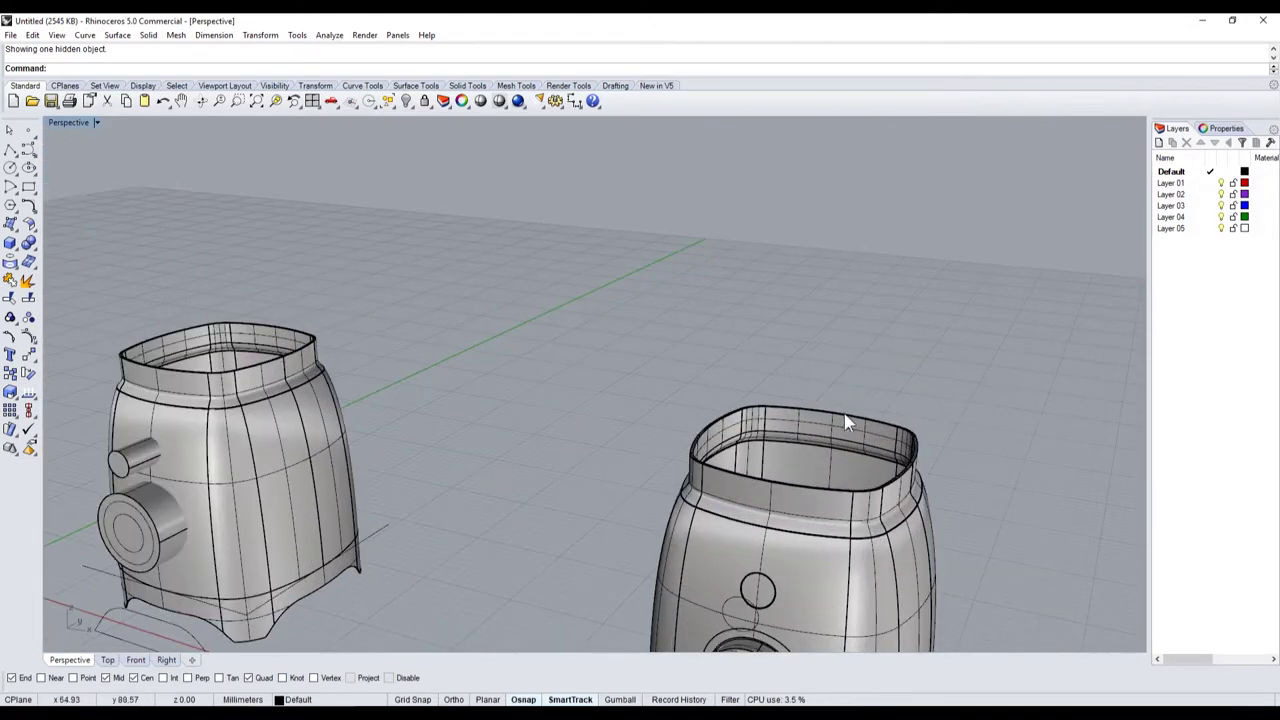
- Start DupFaceBorder and pick the first top rim faces of the right blender collar
{"action": "left_click", "coordinate": [28, 225]}
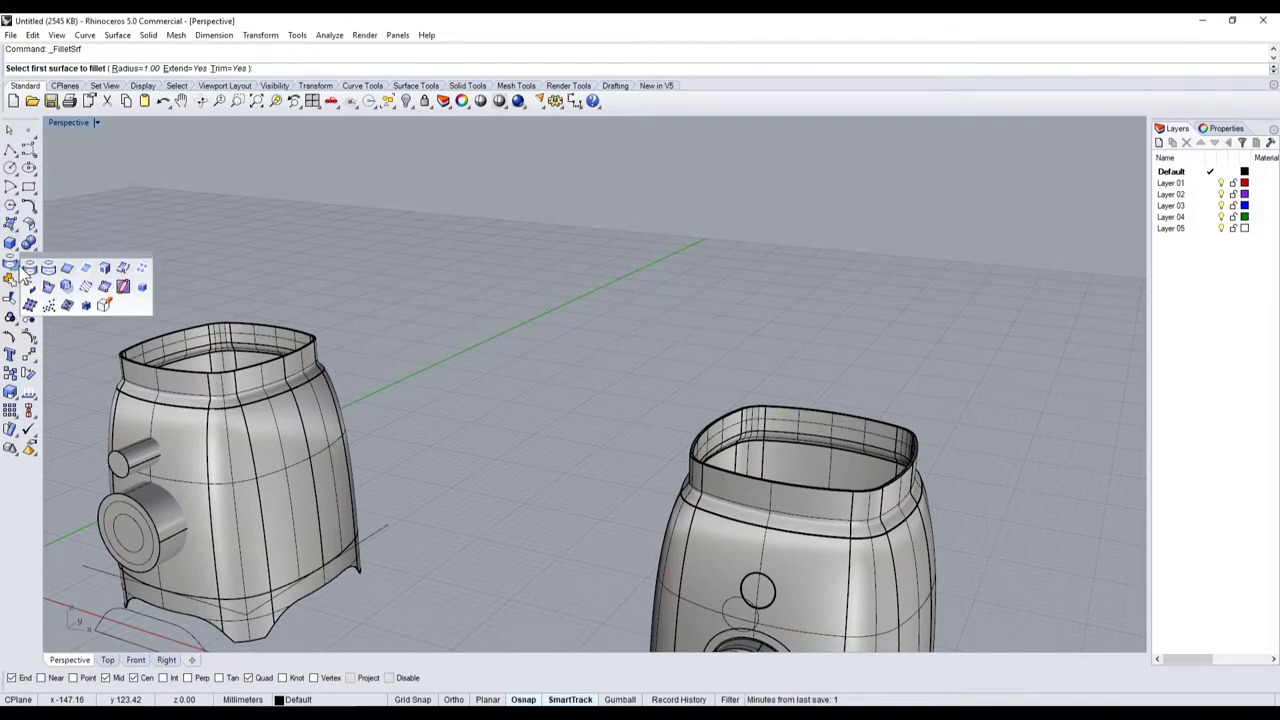
{"action": "left_click", "coordinate": [104, 268]}
{"action": "scroll", "coordinate": [771, 507], "scroll_direction": "up", "scroll_amount": 5}
{"action": "scroll", "coordinate": [768, 541], "scroll_direction": "up", "scroll_amount": 2}
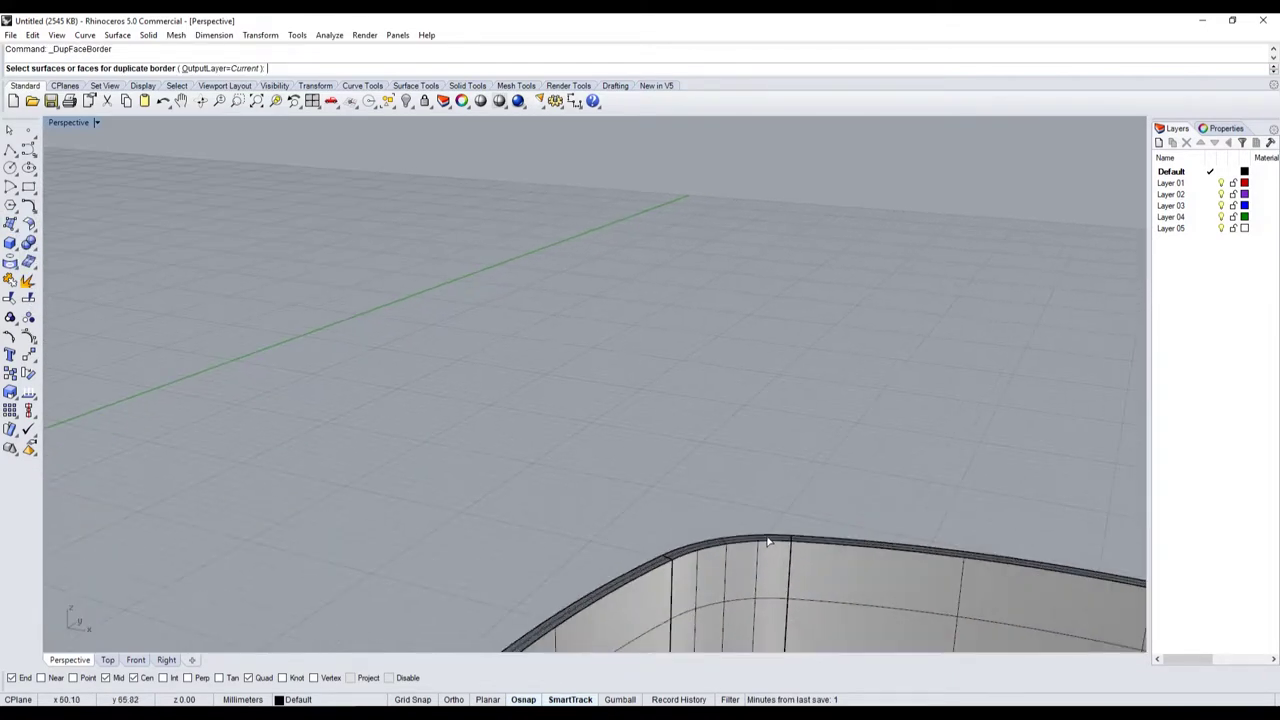
{"action": "left_click", "coordinate": [768, 541]}
{"action": "left_click", "coordinate": [805, 566]}
{"action": "scroll", "coordinate": [562, 350], "scroll_direction": "down", "scroll_amount": 5}
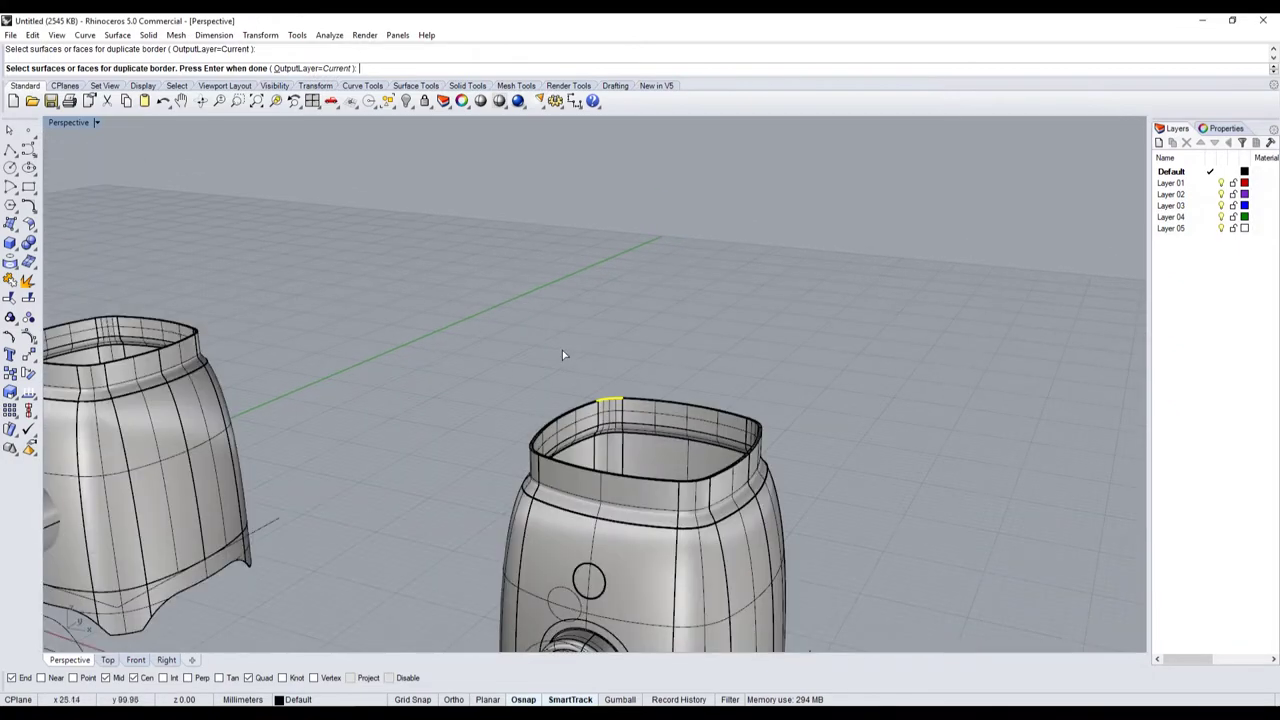
{"action": "scroll", "coordinate": [562, 350], "scroll_direction": "up", "scroll_amount": 5}
{"action": "right_click_drag", "start_coordinate": [358, 218], "coordinate": [450, 316]}
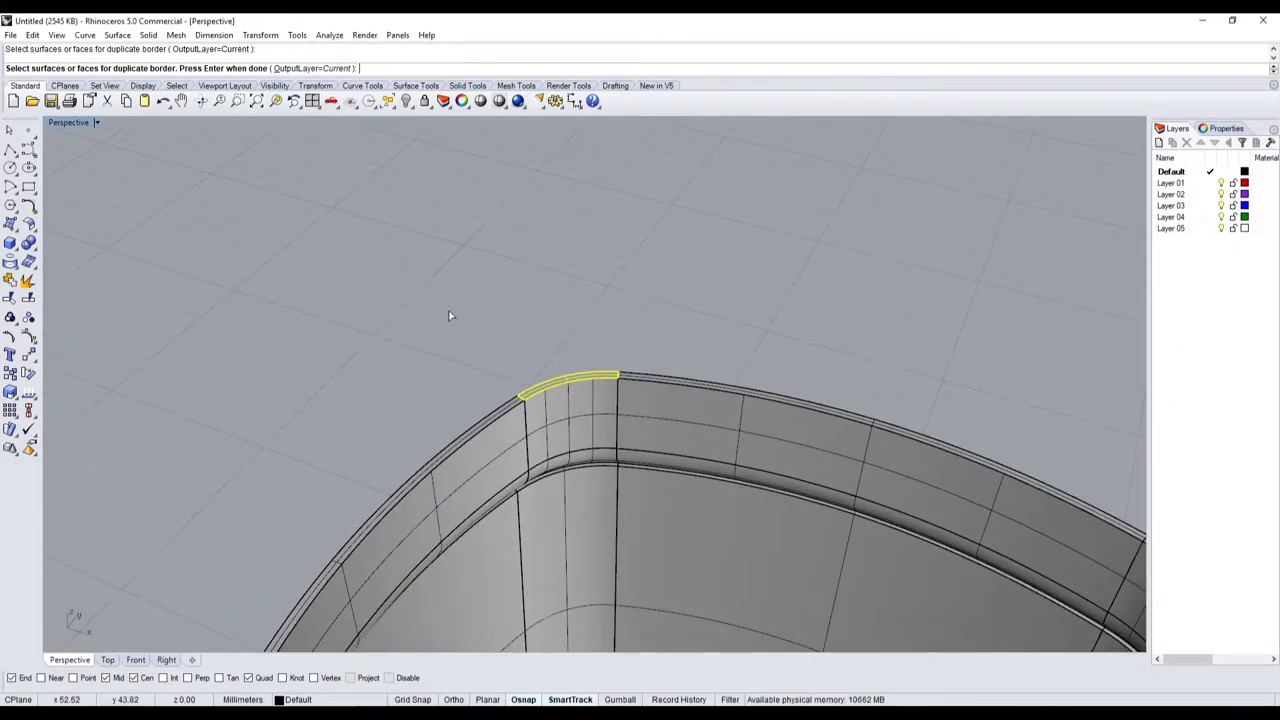
{"action": "left_click", "coordinate": [499, 440]}
{"action": "left_click", "coordinate": [495, 481]}
{"action": "scroll", "coordinate": [856, 382], "scroll_direction": "down", "scroll_amount": 5}
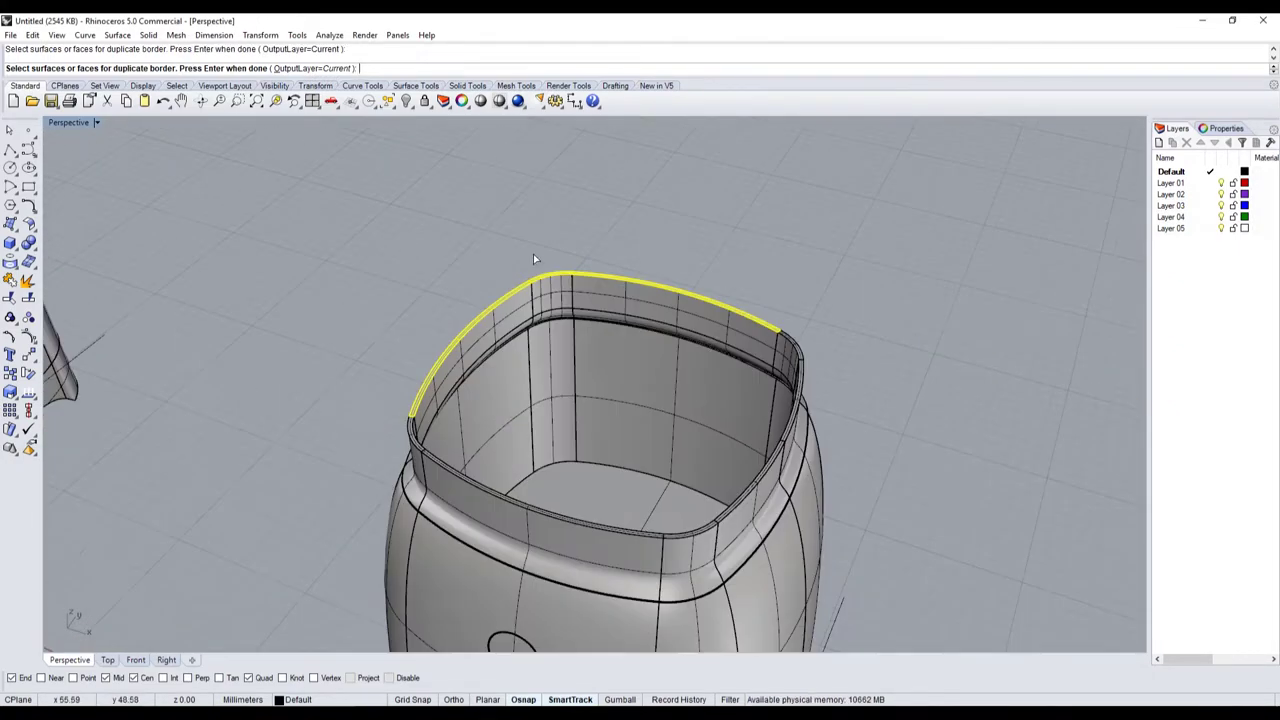
{"action": "scroll", "coordinate": [832, 352], "scroll_direction": "up", "scroll_amount": 5}
- Pick the remaining top rim faces and duplicate their borders as curves
{"action": "right_click_drag", "start_coordinate": [832, 352], "coordinate": [768, 475]}
{"action": "left_click", "coordinate": [768, 475]}
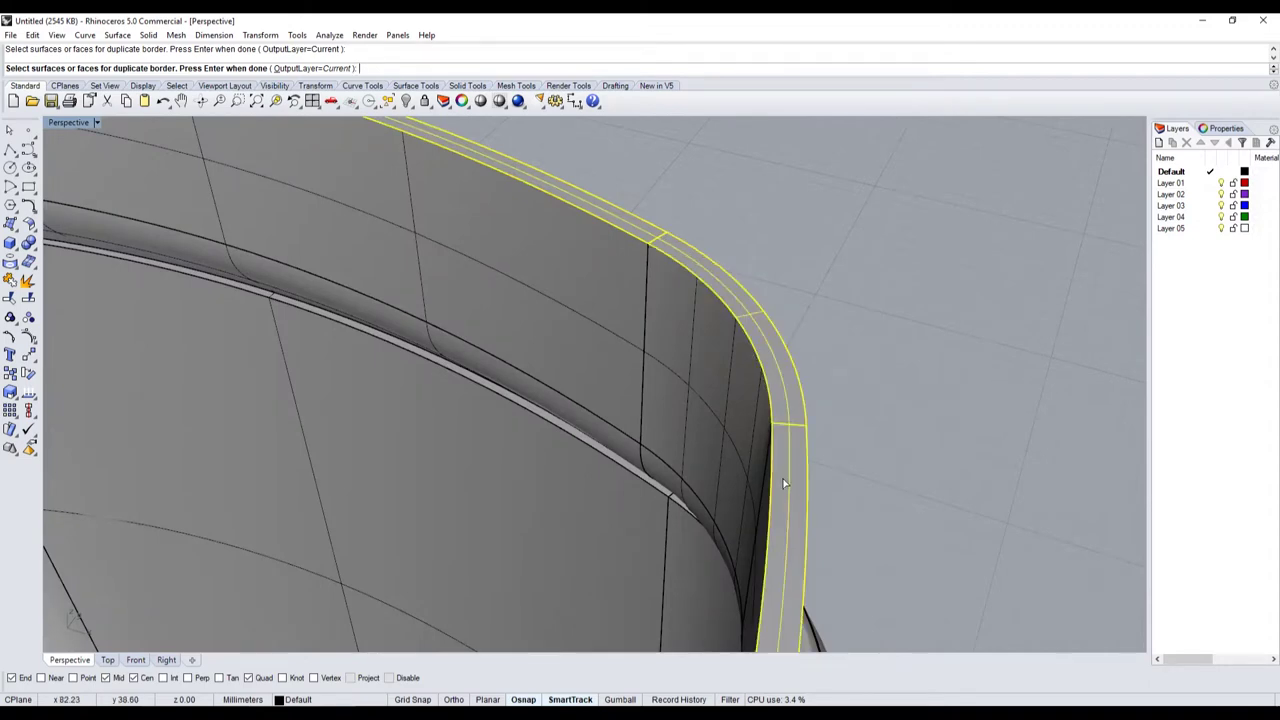
{"action": "scroll", "coordinate": [780, 477], "scroll_direction": "down", "scroll_amount": 5}
{"action": "scroll", "coordinate": [677, 351], "scroll_direction": "up", "scroll_amount": 5}
{"action": "left_click", "coordinate": [686, 355]}
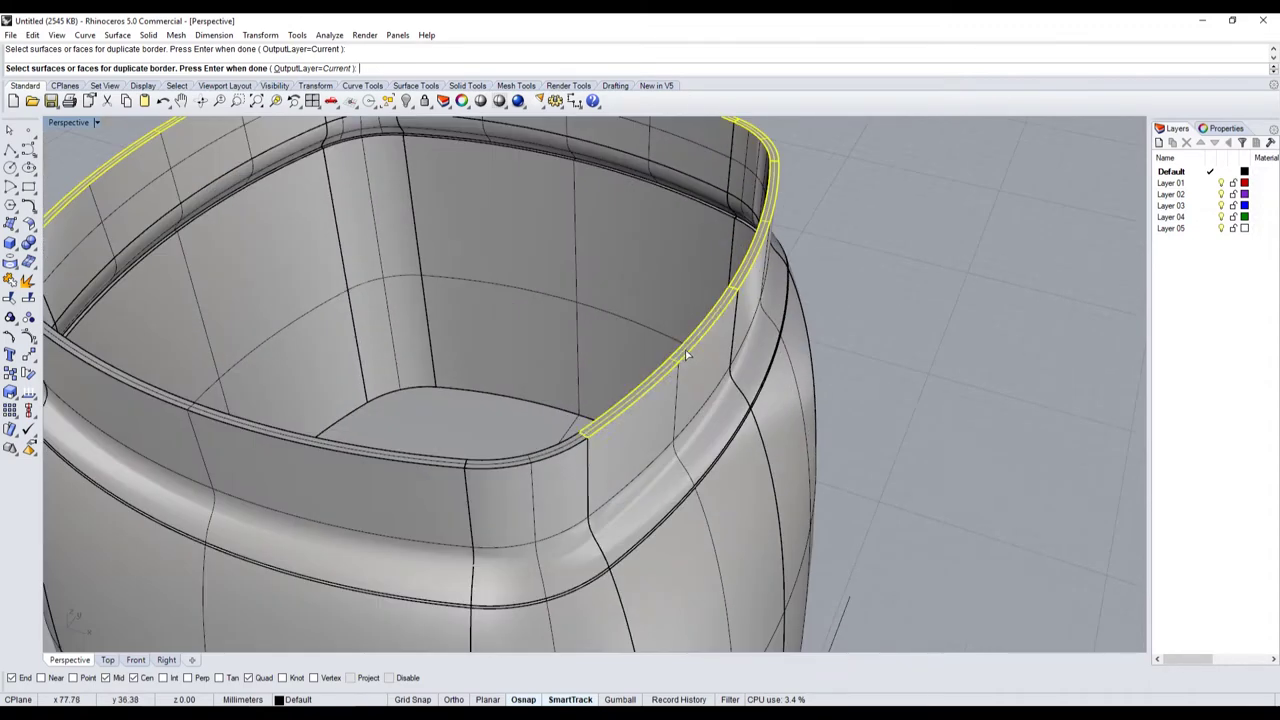
{"action": "left_click", "coordinate": [552, 452]}
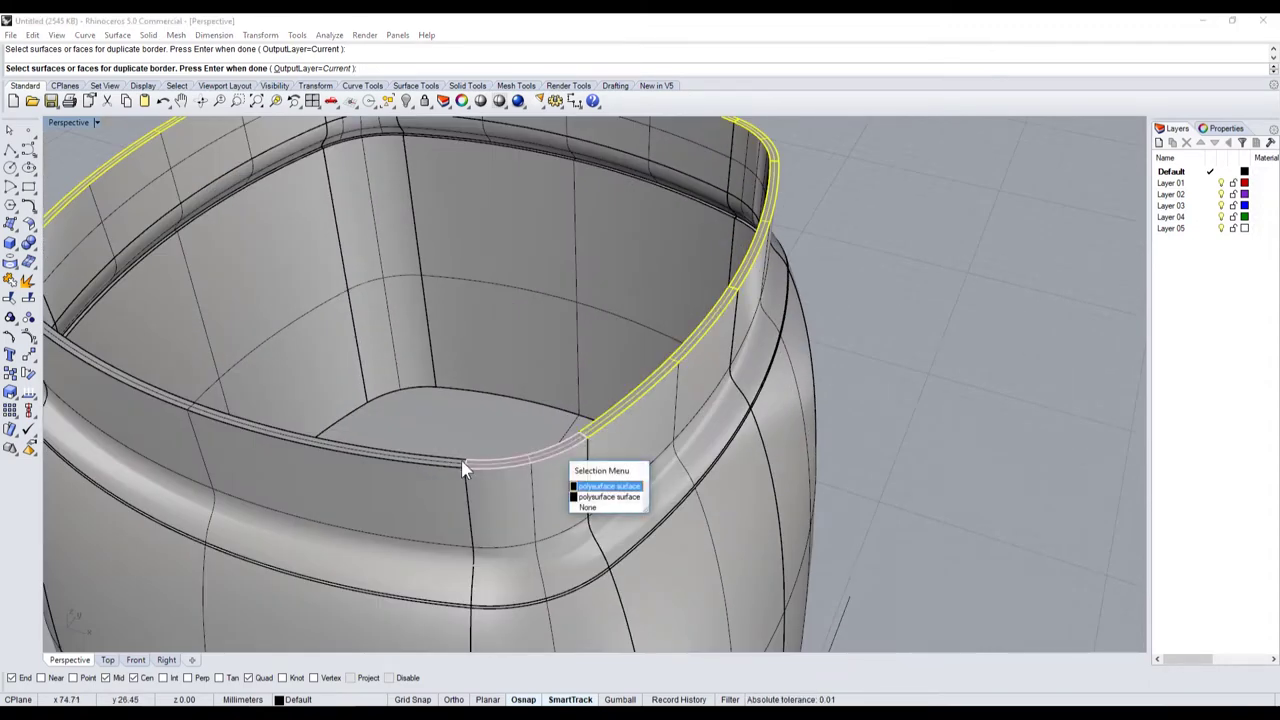
{"action": "left_click", "coordinate": [605, 497]}
{"action": "scroll", "coordinate": [605, 497], "scroll_direction": "down", "scroll_amount": 5}
{"action": "scroll", "coordinate": [157, 355], "scroll_direction": "up", "scroll_amount": 8}
{"action": "scroll", "coordinate": [310, 396], "scroll_direction": "down", "scroll_amount": 3}
{"action": "scroll", "coordinate": [310, 396], "scroll_direction": "up", "scroll_amount": 5}
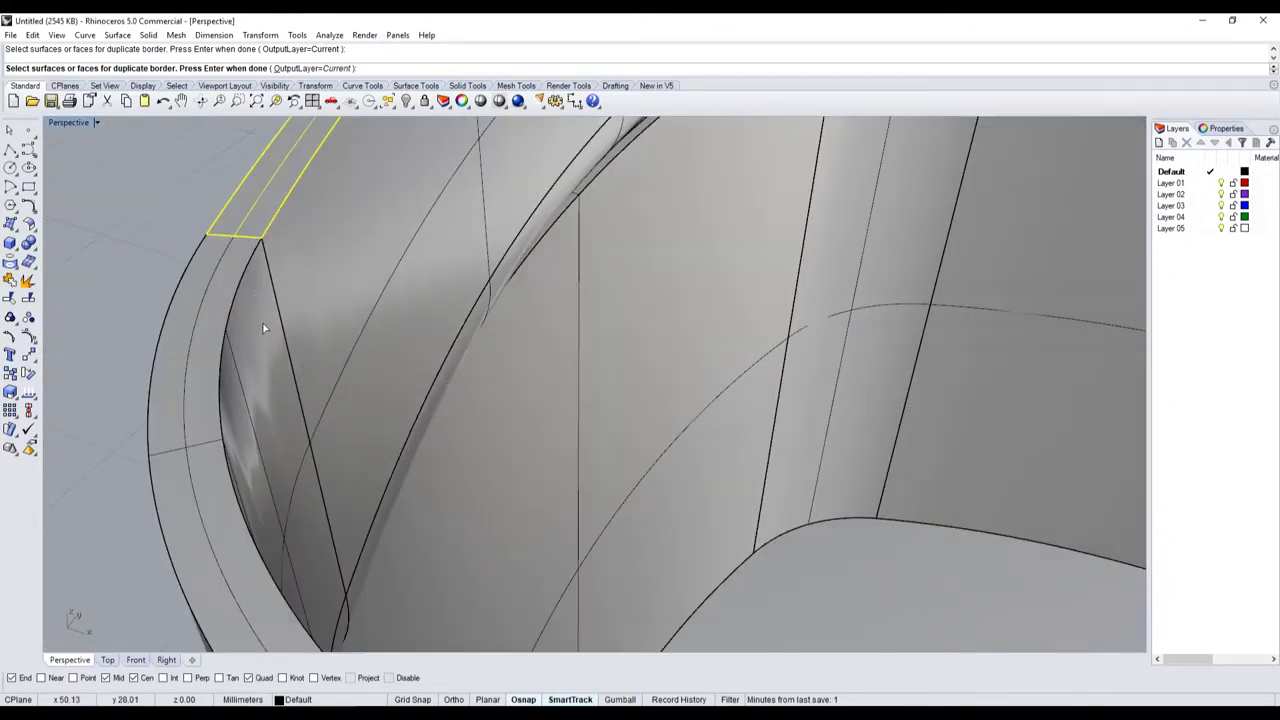
{"action": "scroll", "coordinate": [206, 314], "scroll_direction": "down", "scroll_amount": 5}
{"action": "scroll", "coordinate": [265, 276], "scroll_direction": "up", "scroll_amount": 2}
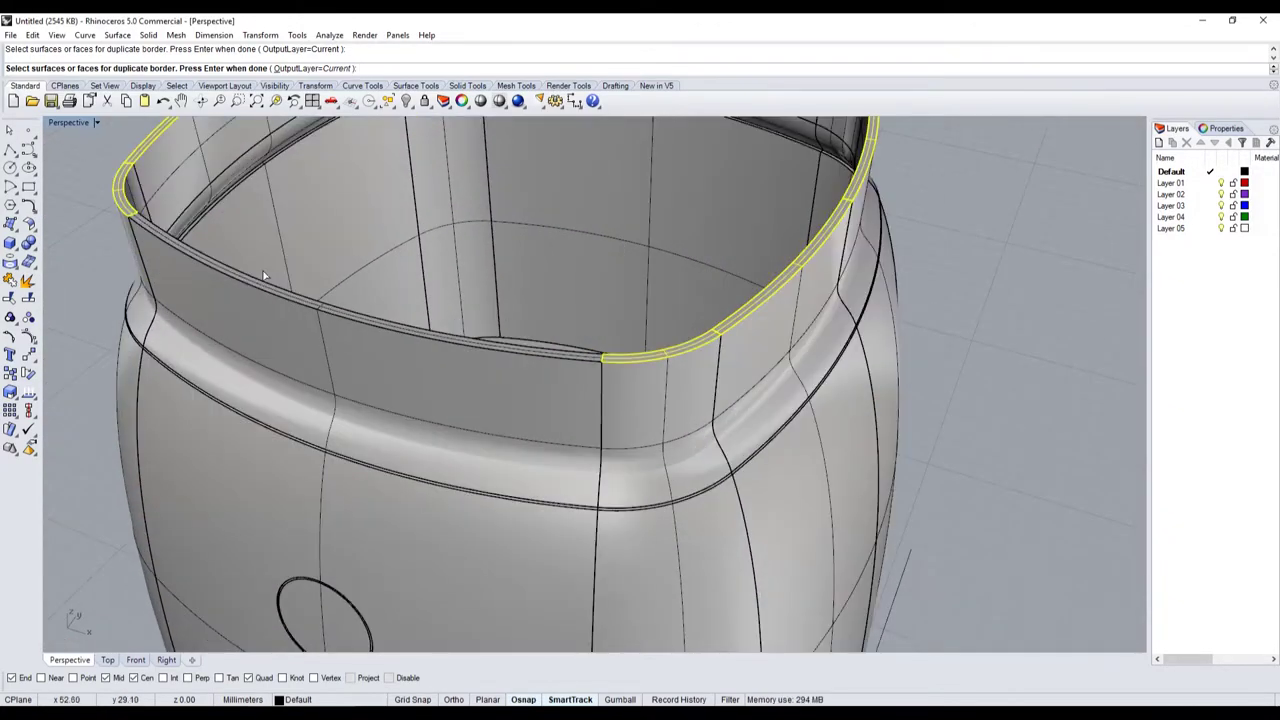
{"action": "scroll", "coordinate": [266, 297], "scroll_direction": "up", "scroll_amount": 2}
{"action": "scroll", "coordinate": [278, 291], "scroll_direction": "down", "scroll_amount": 2}
{"action": "scroll", "coordinate": [376, 305], "scroll_direction": "down", "scroll_amount": 4}
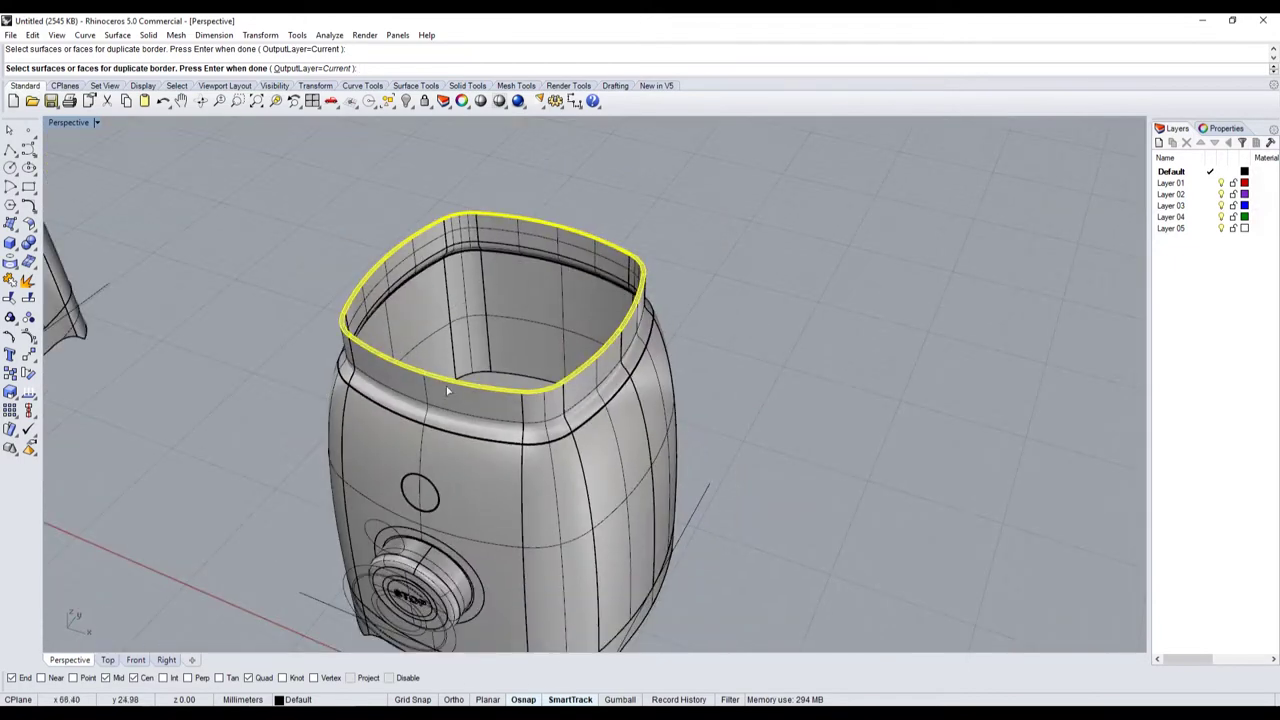
{"action": "key", "text": "Return"}
- Delete the extra duplicated curve at the rim corner
{"action": "scroll", "coordinate": [371, 300], "scroll_direction": "up", "scroll_amount": 3}
{"action": "scroll", "coordinate": [171, 252], "scroll_direction": "up", "scroll_amount": 2}
{"action": "left_click", "coordinate": [430, 255], "text": "ctrl"}
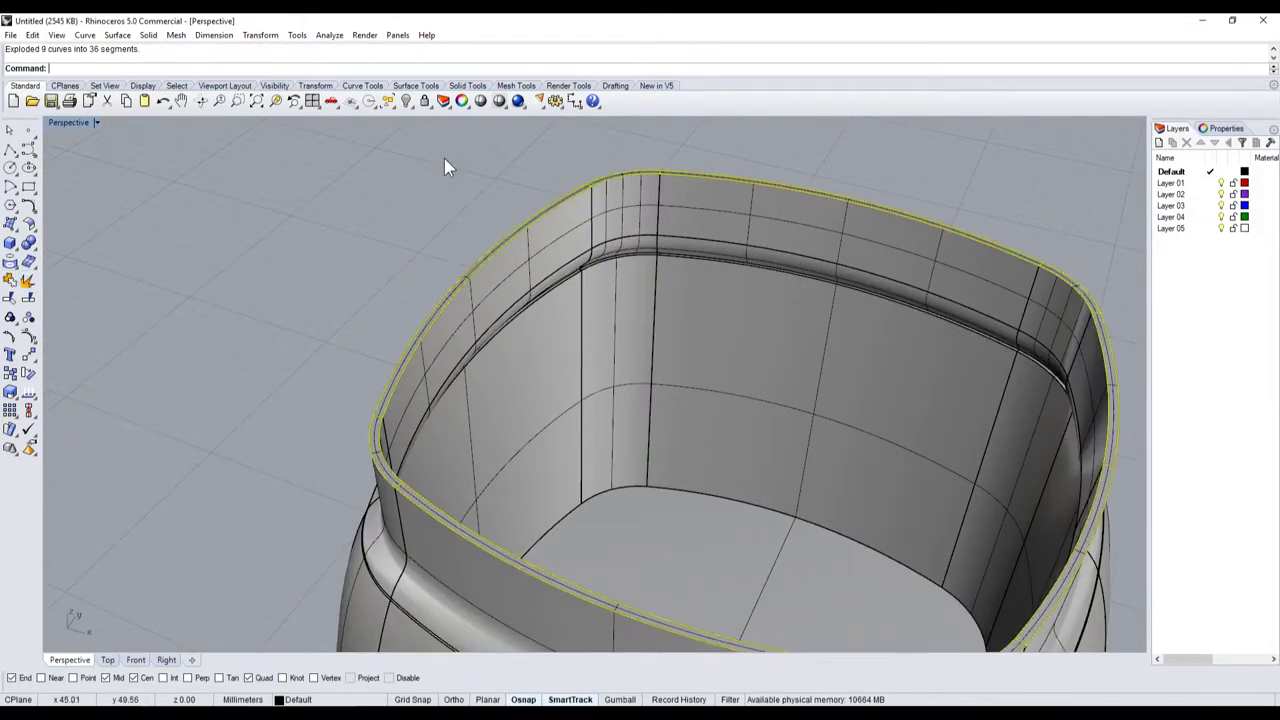
{"action": "scroll", "coordinate": [664, 227], "scroll_direction": "up", "scroll_amount": 3}
{"action": "left_click", "coordinate": [718, 202], "text": "ctrl"}
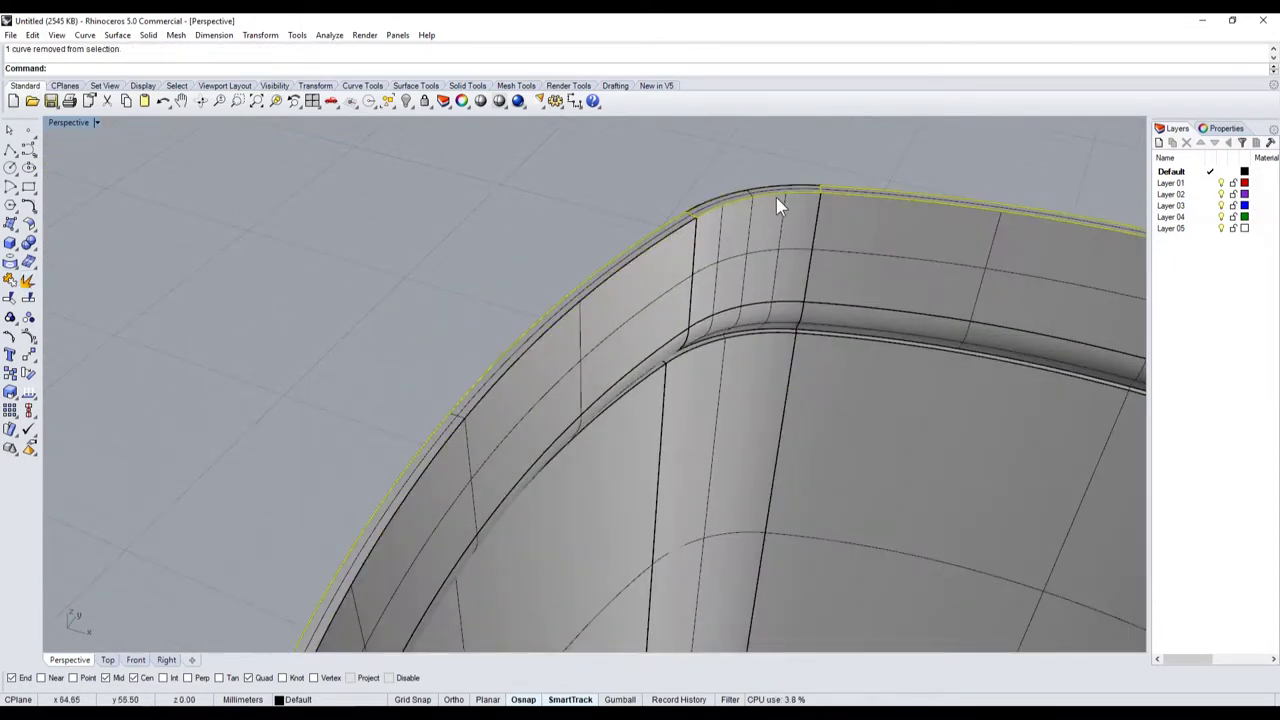
{"action": "left_click", "coordinate": [820, 192], "text": "ctrl"}
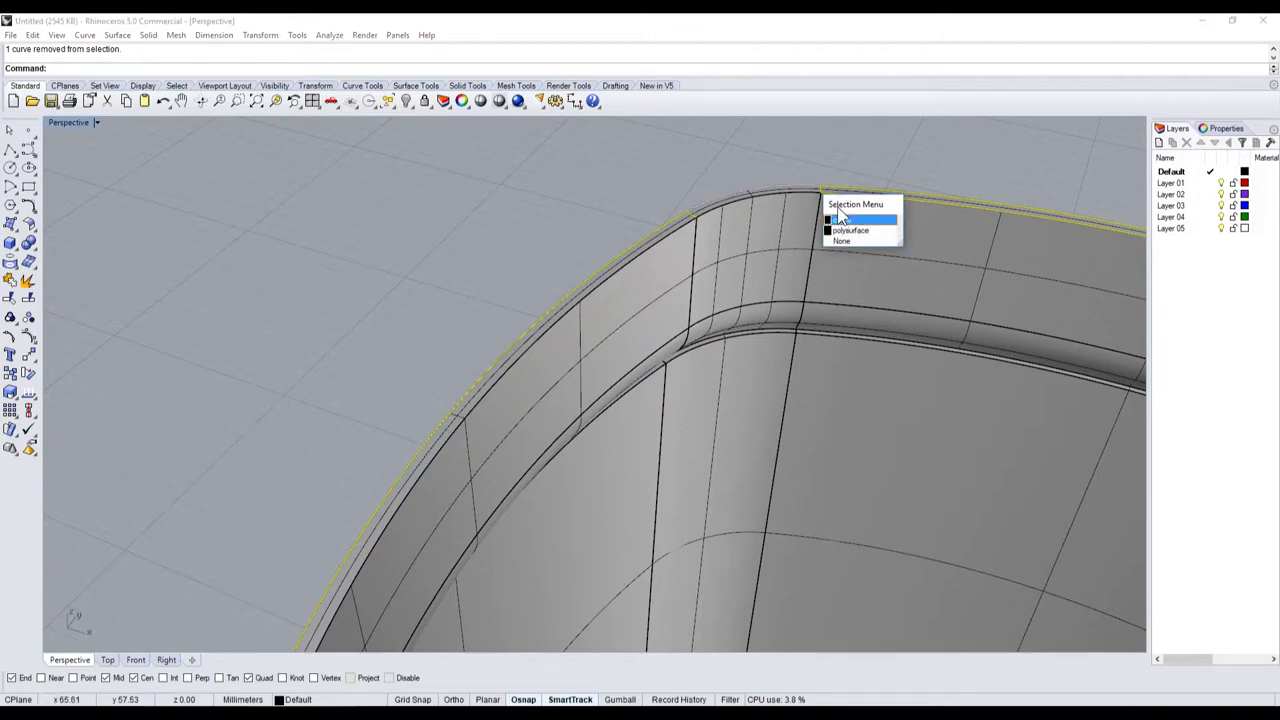
{"action": "left_click", "coordinate": [843, 220]}
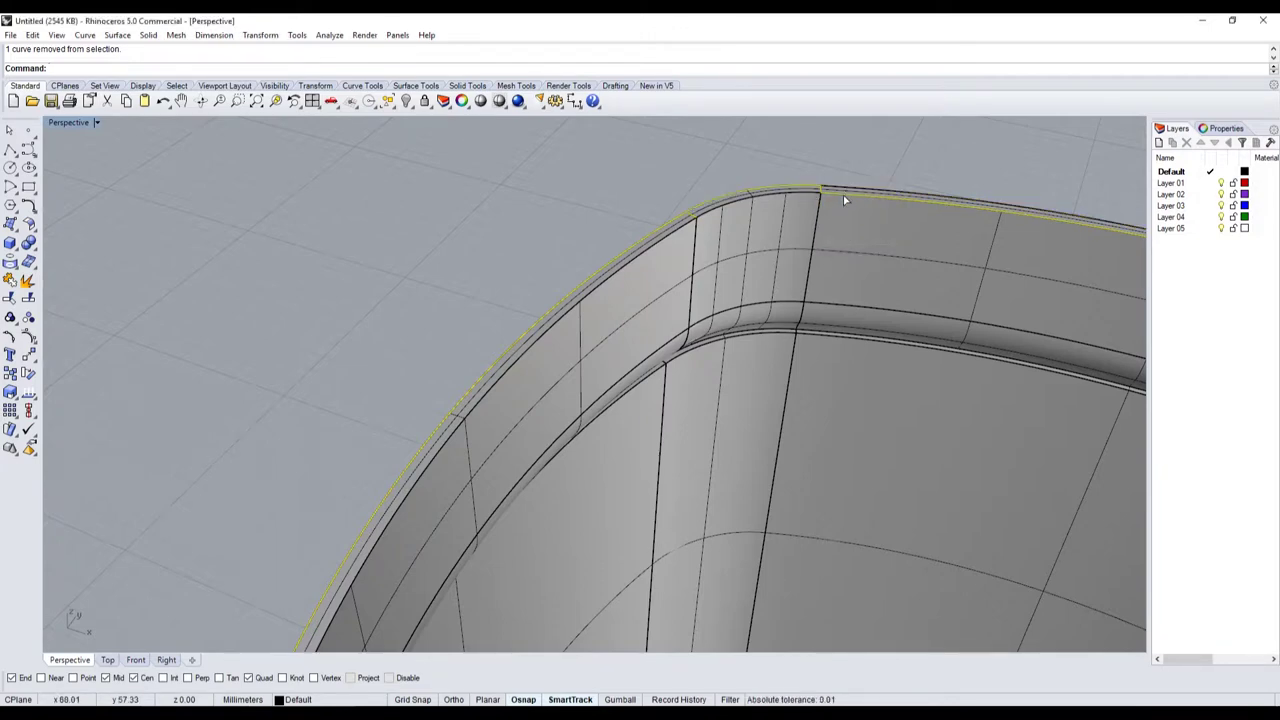
{"action": "left_click", "coordinate": [848, 193]}
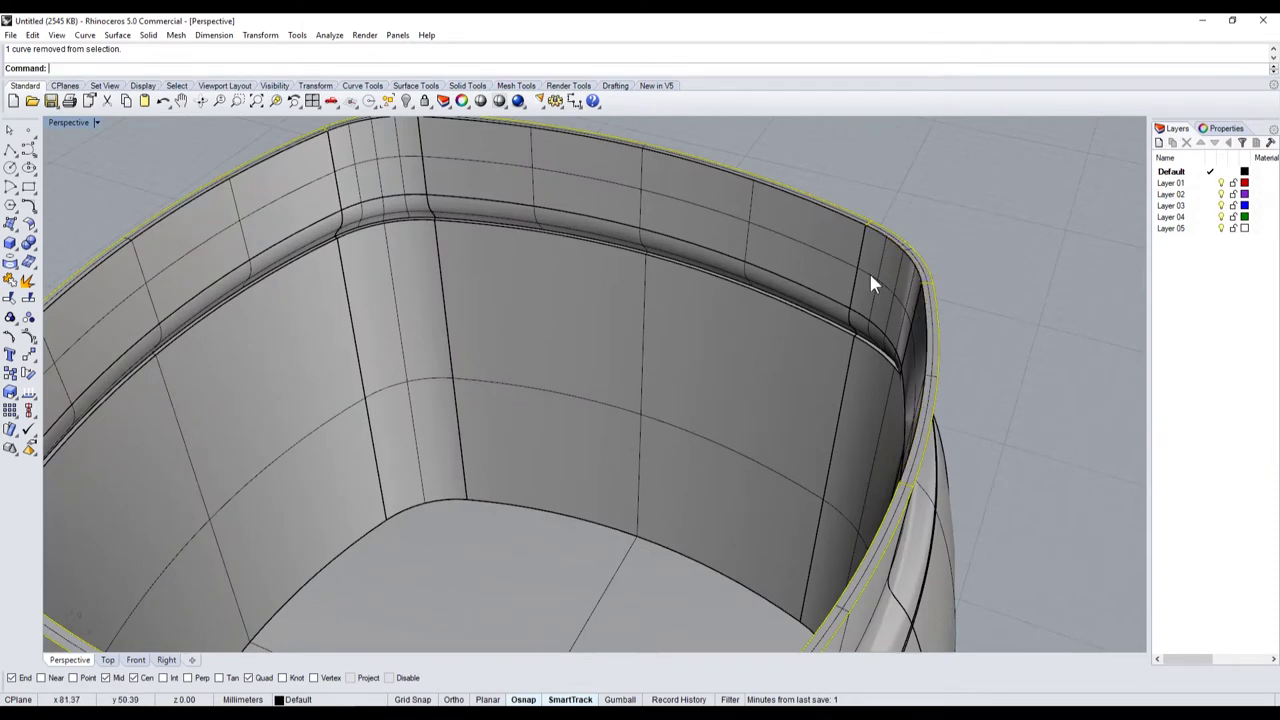
{"action": "scroll", "coordinate": [874, 283], "scroll_direction": "down", "scroll_amount": 5}
{"action": "scroll", "coordinate": [845, 364], "scroll_direction": "up", "scroll_amount": 3}
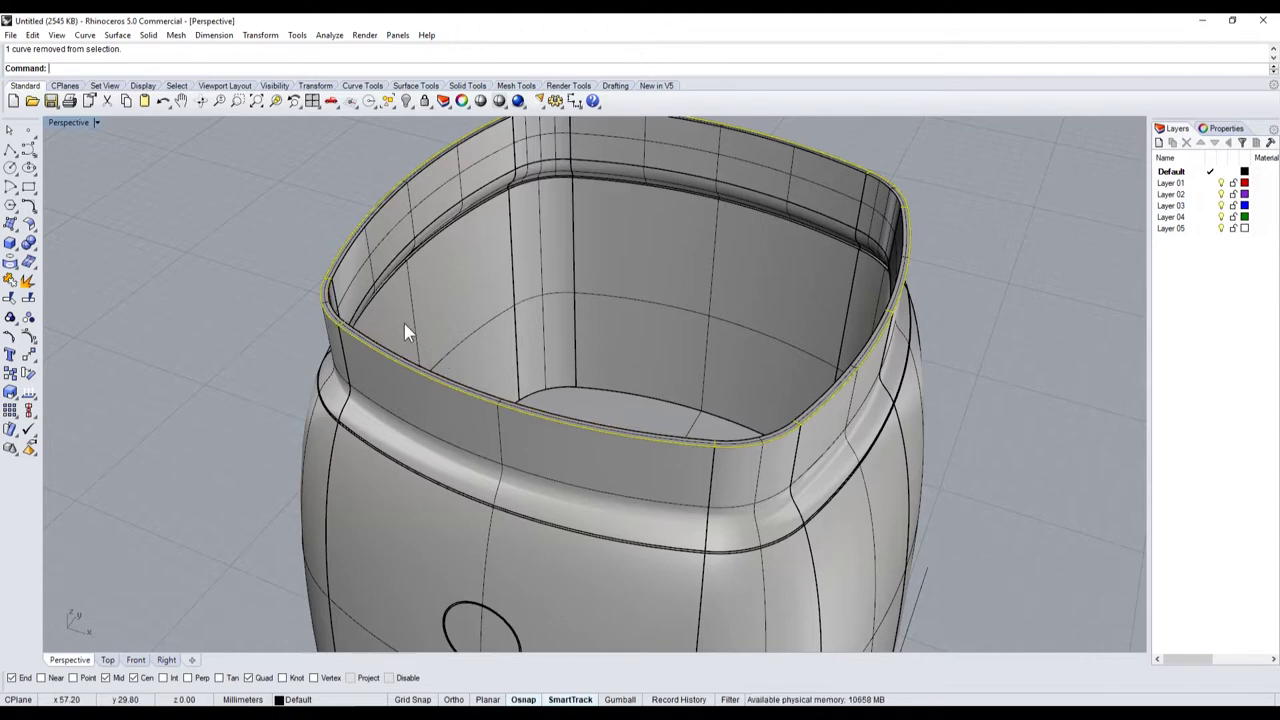
{"action": "key", "text": "Delete"}
{"action": "scroll", "coordinate": [404, 323], "scroll_direction": "down", "scroll_amount": 4}
- Window-select the nine rim curves and join them into one closed curve
{"action": "right_click_drag", "start_coordinate": [472, 273], "coordinate": [431, 226]}
{"action": "left_click_drag", "start_coordinate": [343, 223], "coordinate": [666, 289]}
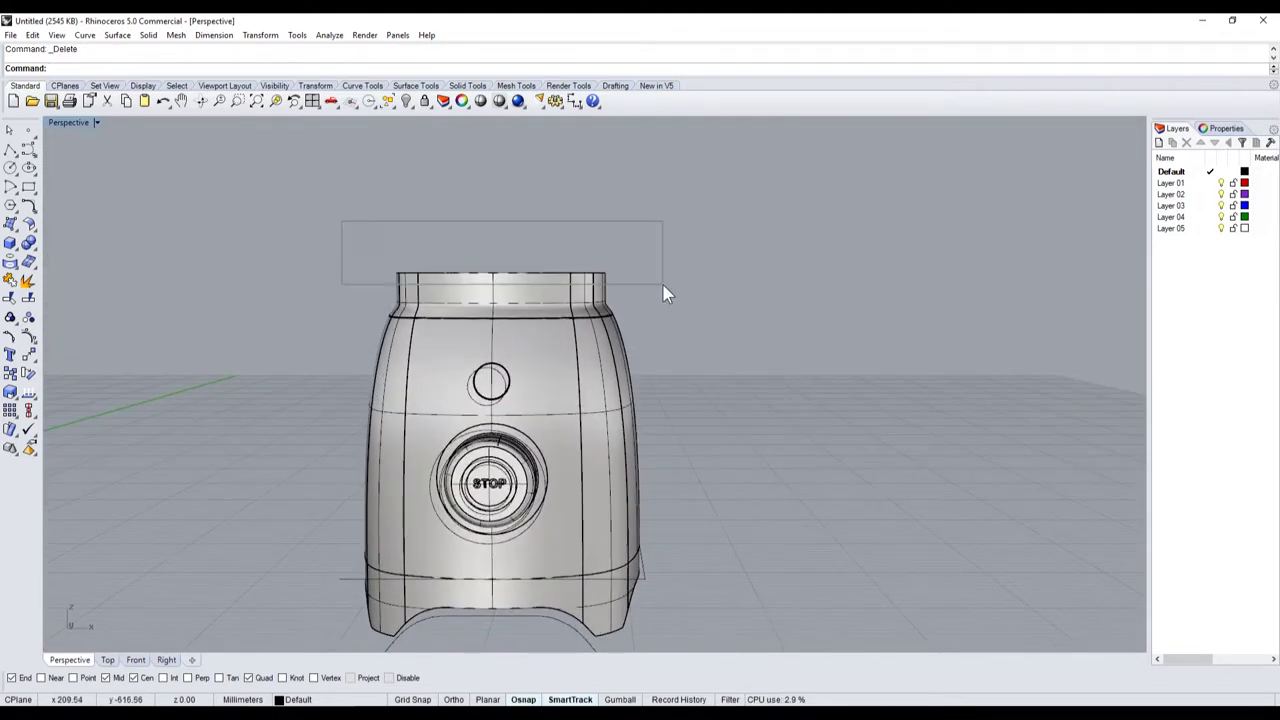
{"action": "right_click_drag", "start_coordinate": [666, 289], "coordinate": [581, 311]}
{"action": "scroll", "coordinate": [510, 295], "scroll_direction": "up", "scroll_amount": 5}
{"action": "left_click", "coordinate": [28, 264]}
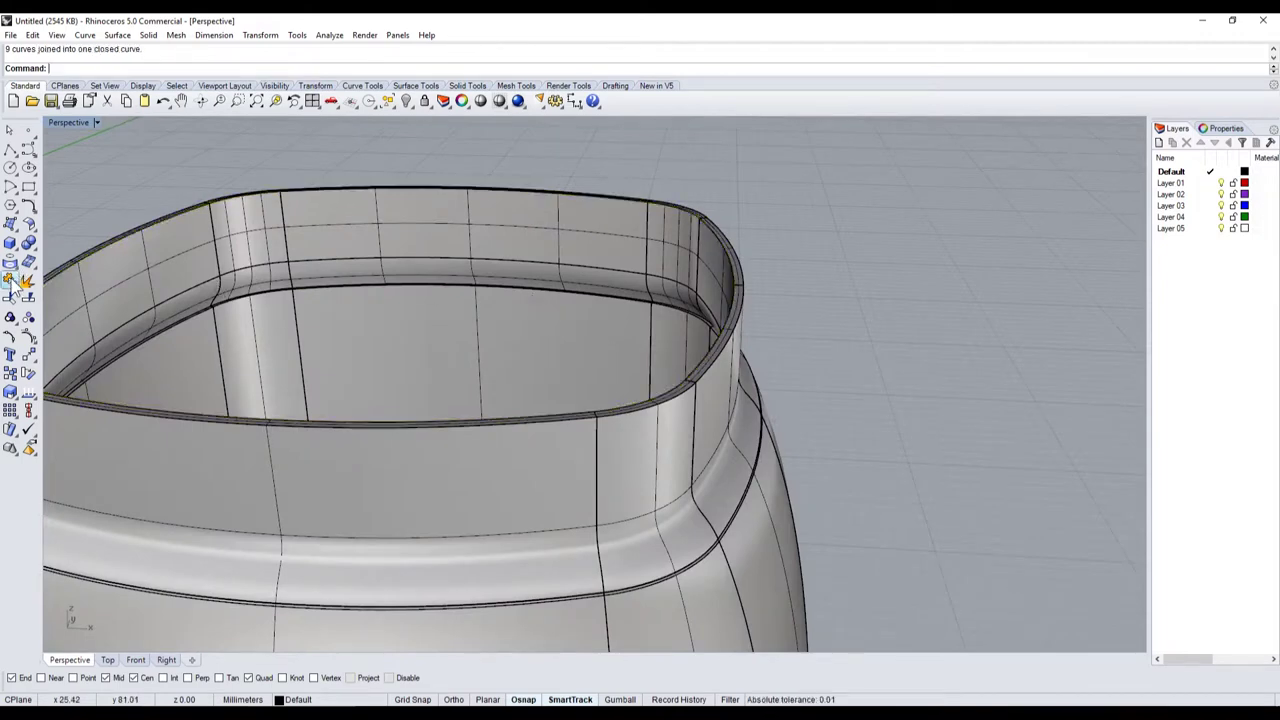
{"action": "right_click_drag", "start_coordinate": [52, 264], "coordinate": [109, 403]}
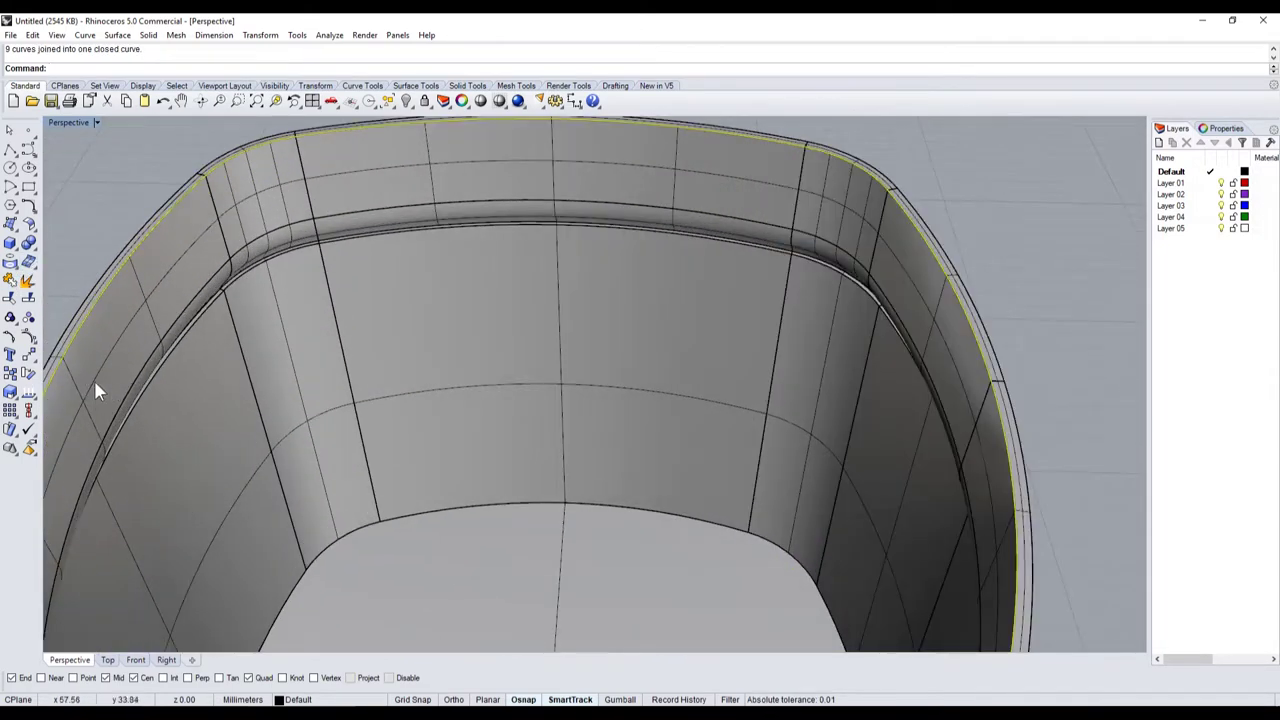
- Draw a polyline starting on the rim curve with a 1 mm segment then a 0.5 mm segment
{"action": "left_click", "coordinate": [10, 168]}
{"action": "right_click_drag", "start_coordinate": [66, 166], "coordinate": [251, 343]}
{"action": "scroll", "coordinate": [166, 300], "scroll_direction": "up", "scroll_amount": 3}
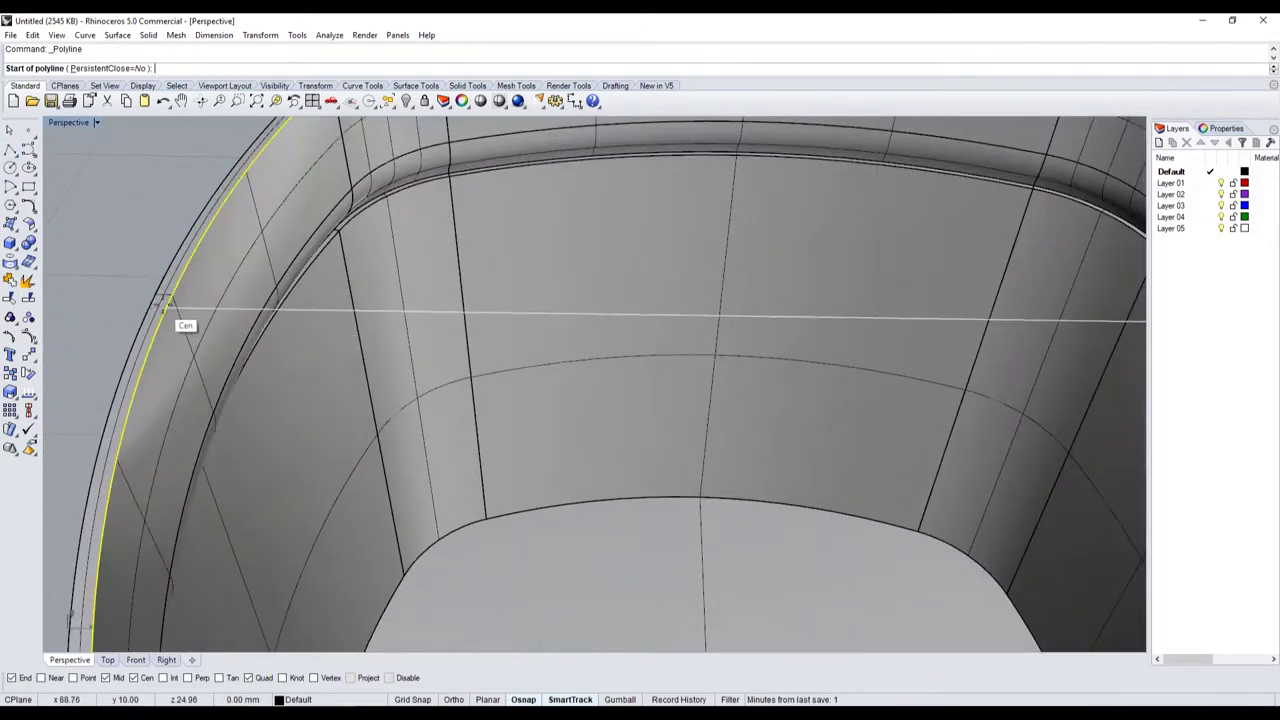
{"action": "left_click", "coordinate": [170, 298]}
{"action": "double_click", "coordinate": [68, 122]}
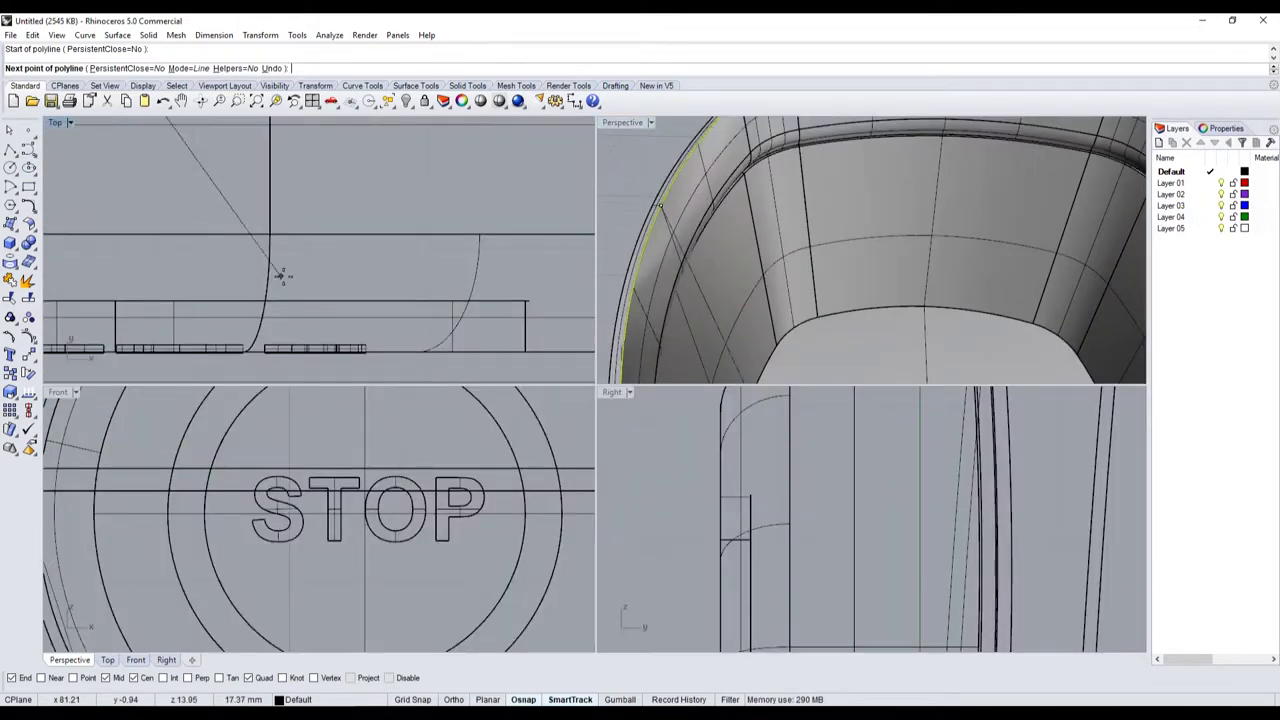
{"action": "scroll", "coordinate": [370, 332], "scroll_direction": "down", "scroll_amount": 3}
{"action": "scroll", "coordinate": [280, 173], "scroll_direction": "up", "scroll_amount": 5}
{"action": "type", "text": "1"}
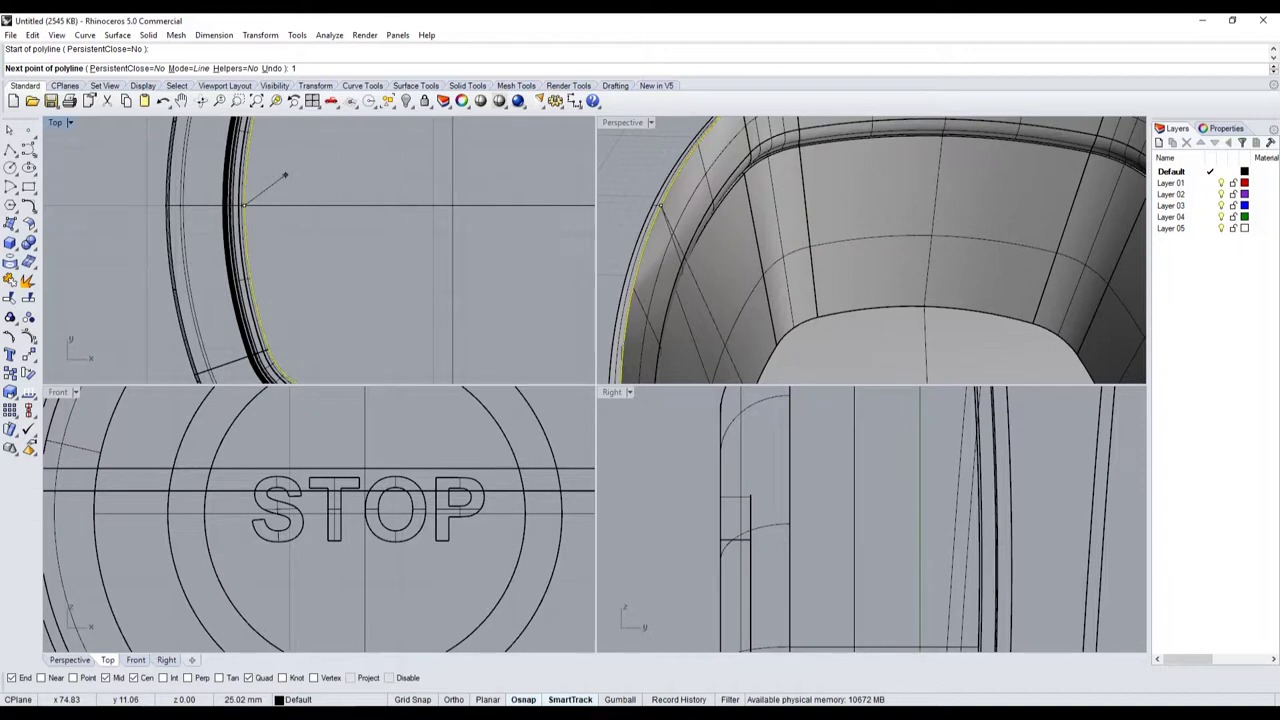
{"action": "key", "text": "Return"}
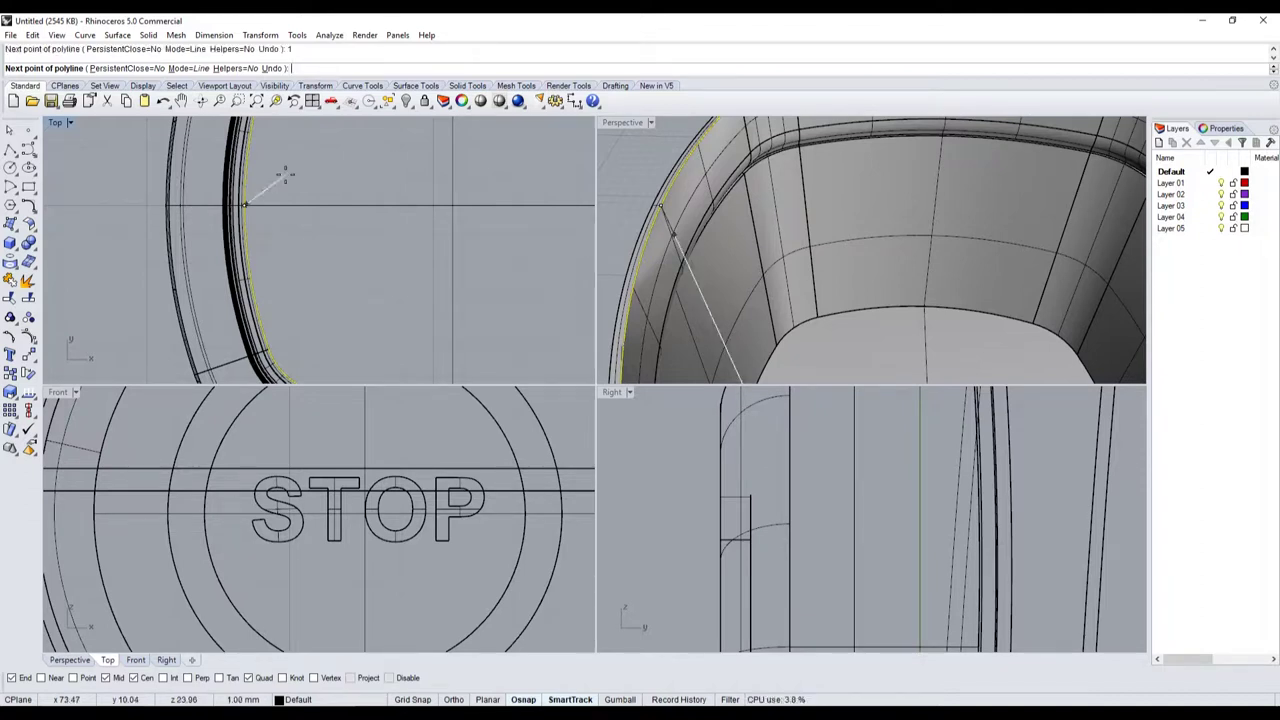
{"action": "key", "text": "F8"}
{"action": "type", "text": "0.5"}
{"action": "key", "text": "F8"}
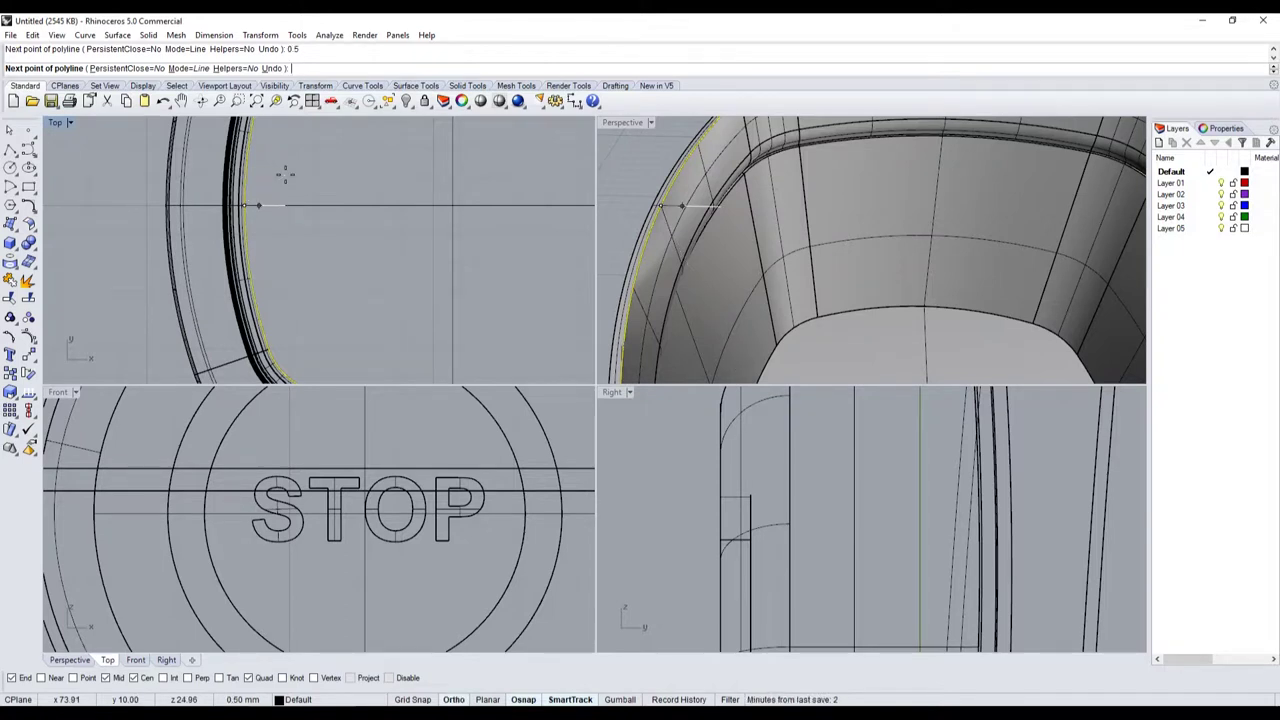
{"action": "left_click", "coordinate": [285, 175]}
{"action": "key", "text": "Return"}
{"action": "right_click_drag", "start_coordinate": [258, 192], "coordinate": [195, 235]}
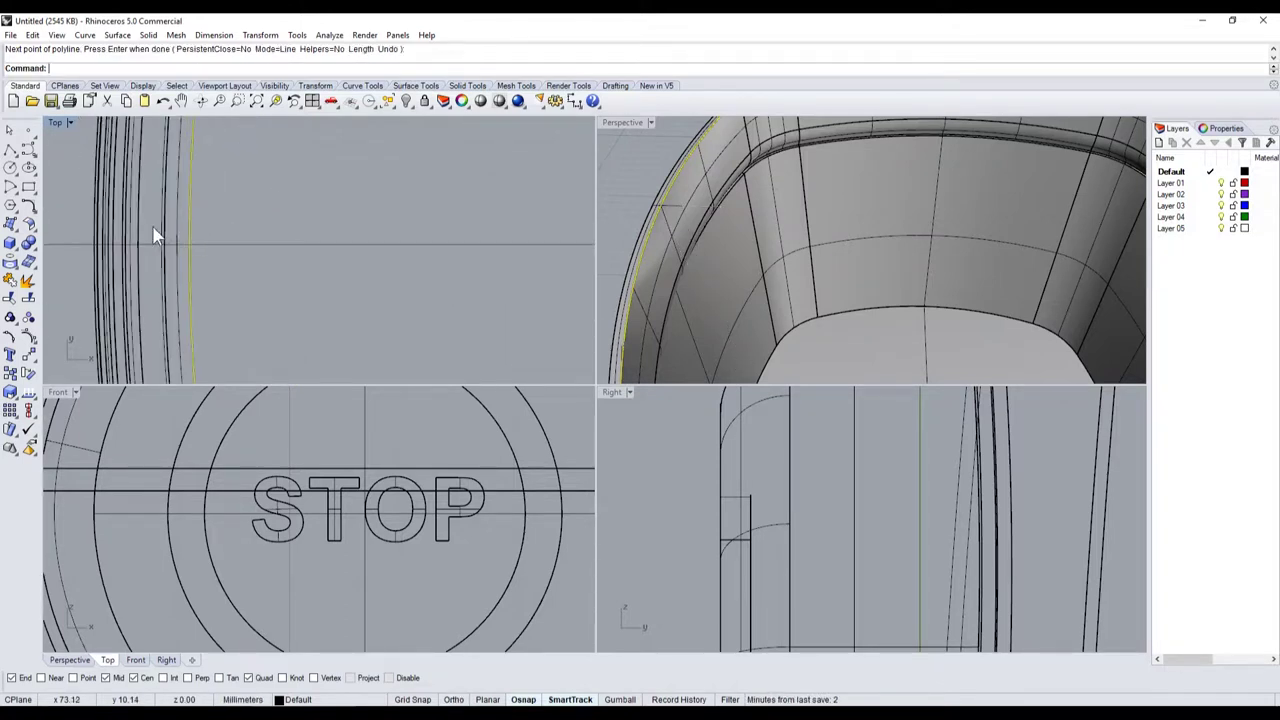
{"action": "right_click_drag", "start_coordinate": [247, 271], "coordinate": [253, 265]}
- Sweep a thin rim surface along the collar rail using the cross-section curve
{"action": "left_click", "coordinate": [188, 269]}
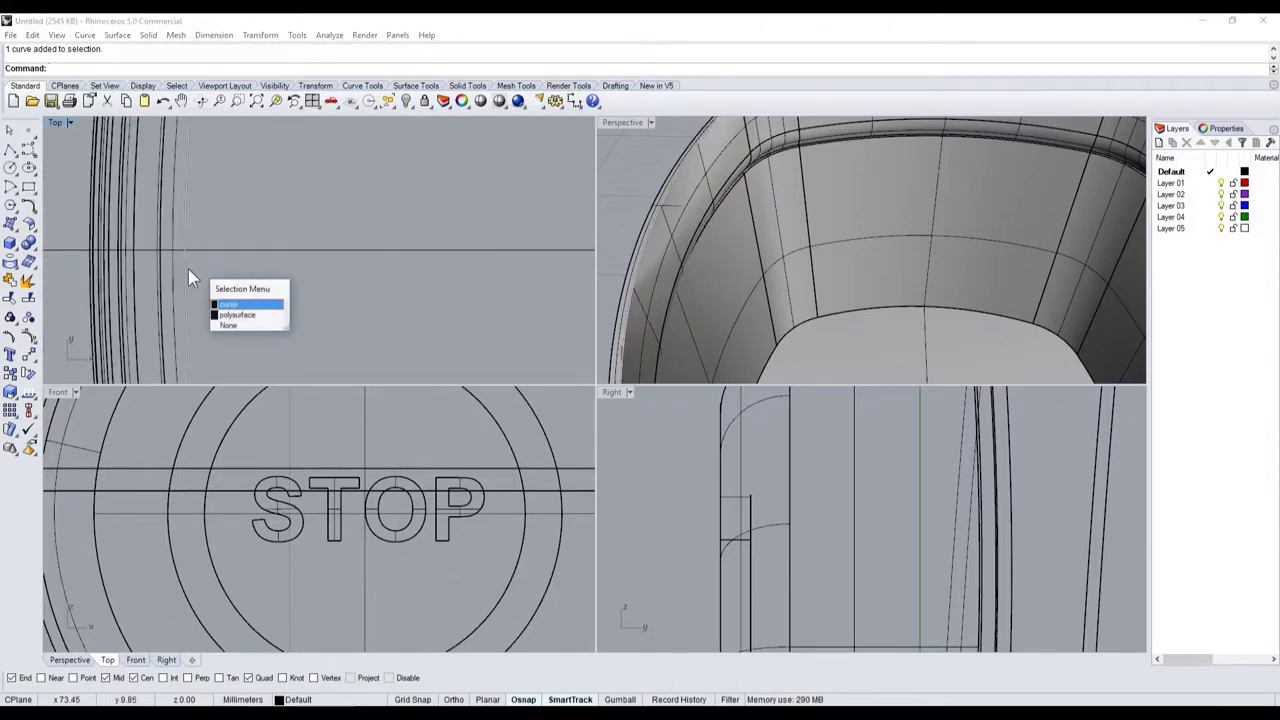
{"action": "left_click", "coordinate": [240, 304]}
{"action": "left_click", "coordinate": [18, 230]}
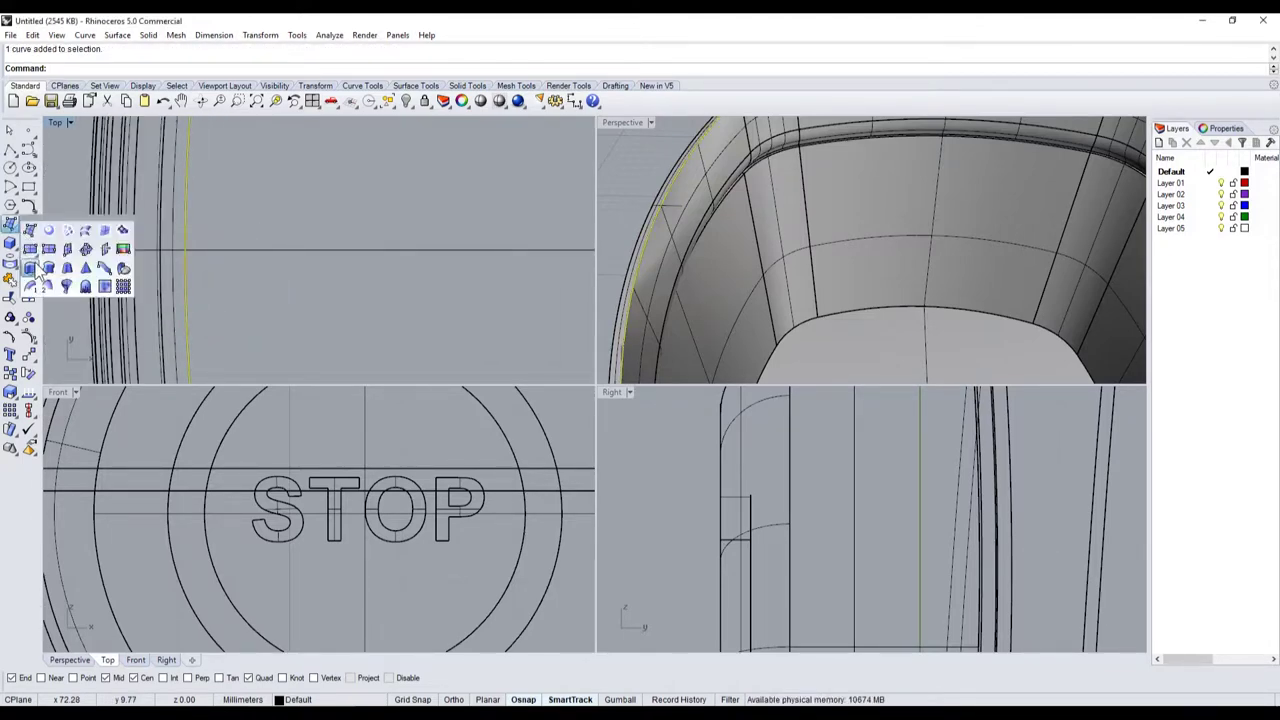
{"action": "left_click", "coordinate": [31, 287]}
{"action": "left_click", "coordinate": [265, 272]}
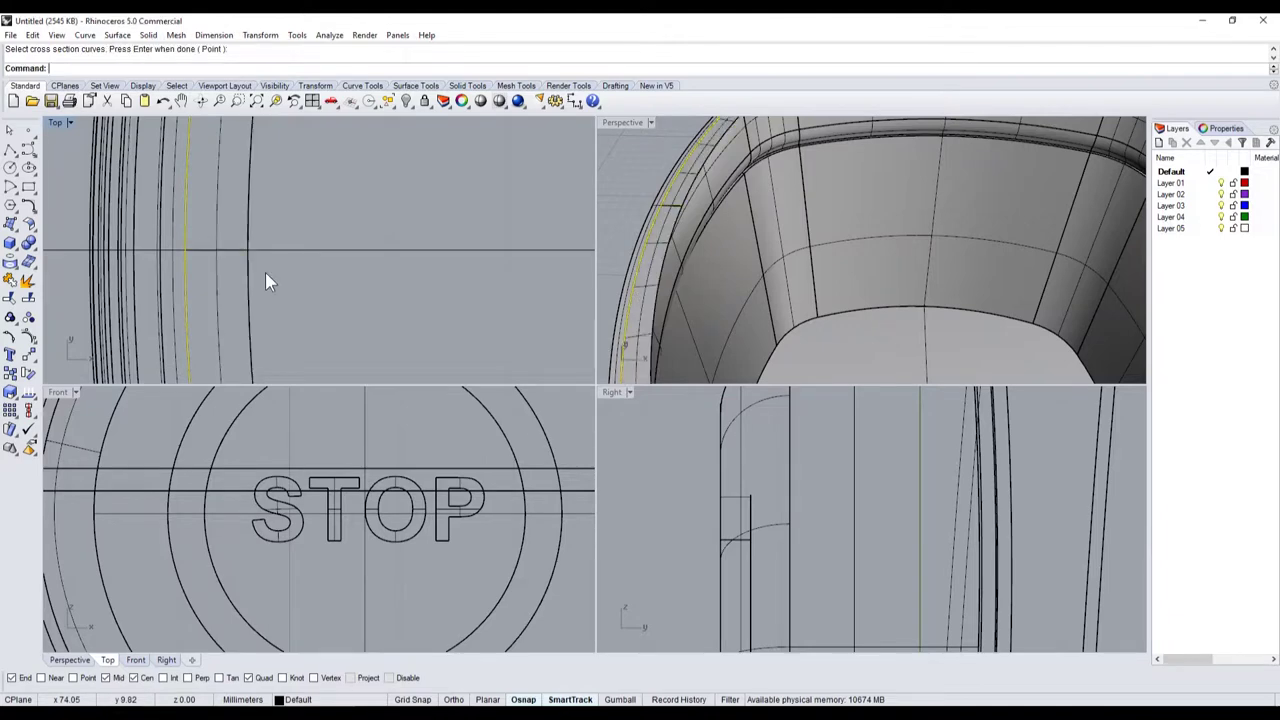
{"action": "key", "text": "Return"}
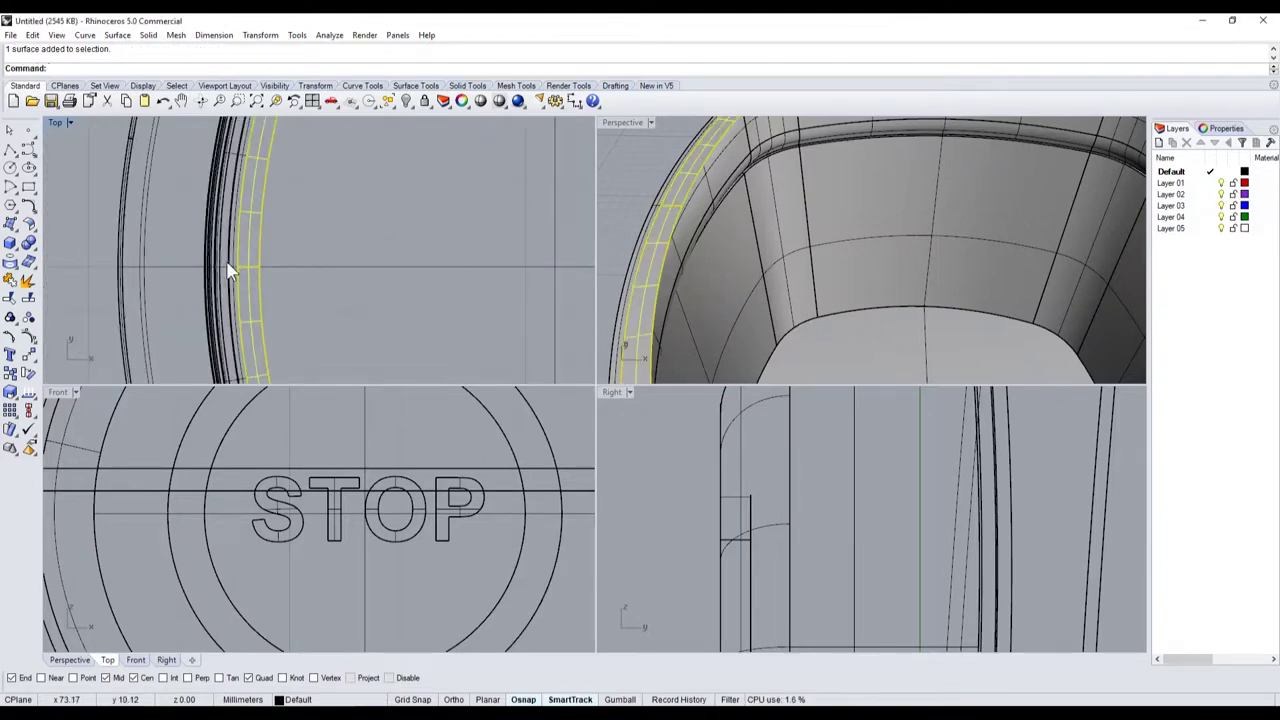
{"action": "key", "text": "Delete"}
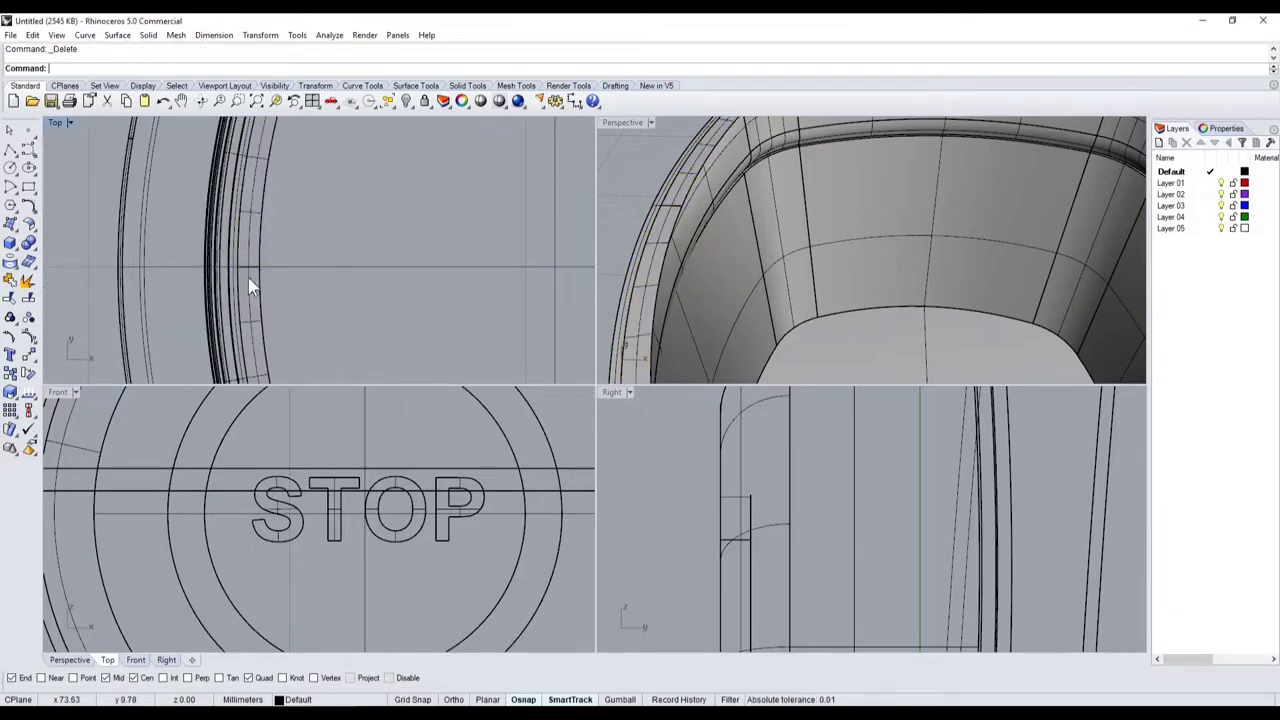
{"action": "key", "text": "ctrl+z"}
- Duplicate the swept surface's border curves, keeping one border and deleting the other
{"action": "scroll", "coordinate": [257, 281], "scroll_direction": "down", "scroll_amount": 8}
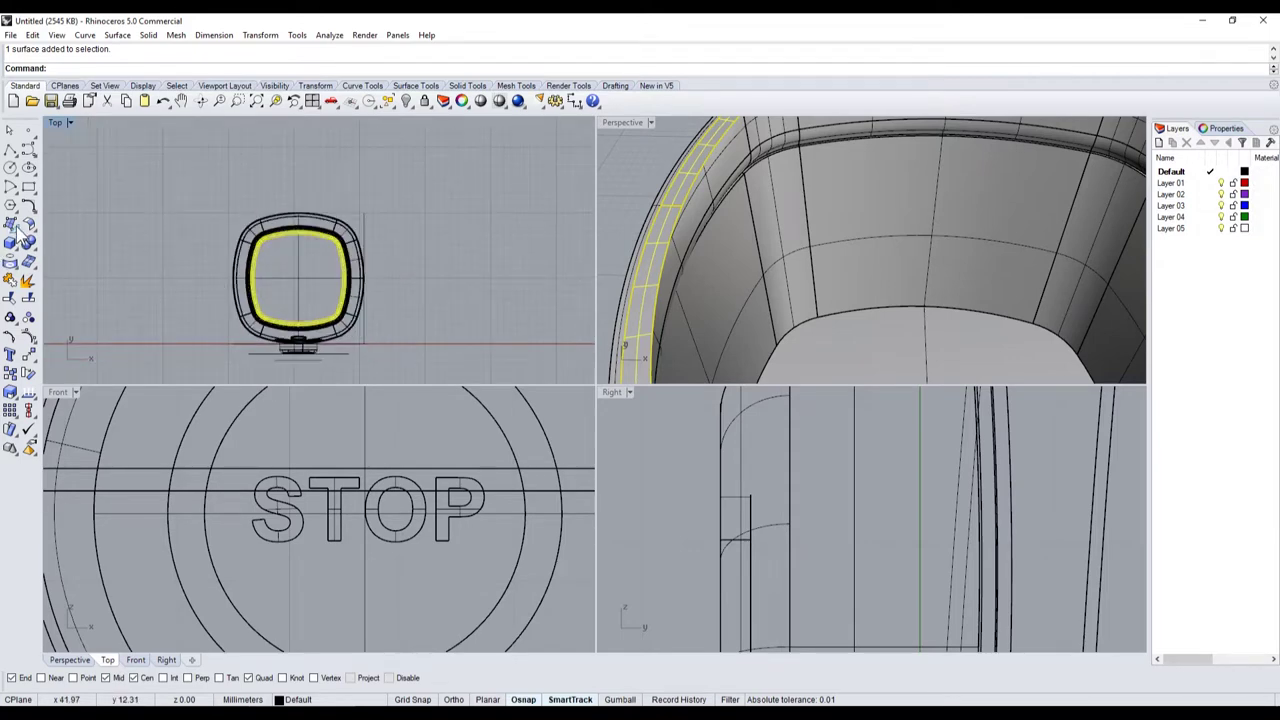
{"action": "left_click", "coordinate": [15, 275]}
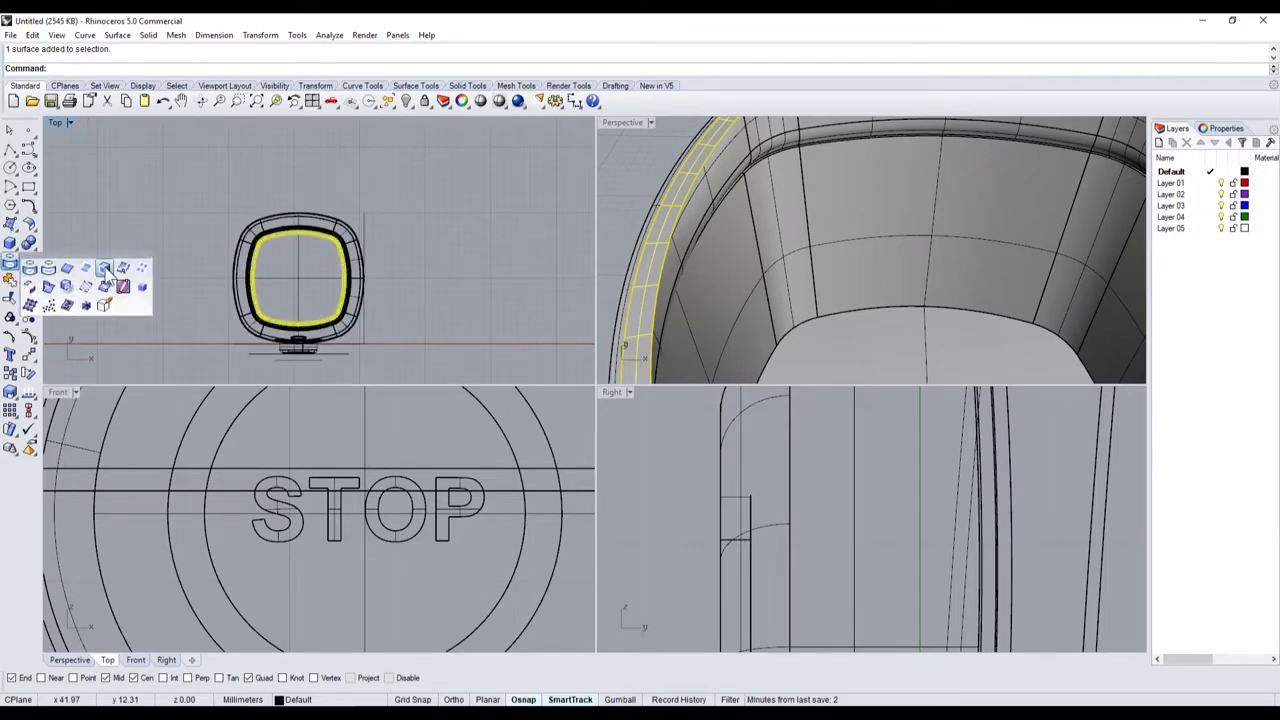
{"action": "left_click", "coordinate": [98, 270]}
{"action": "scroll", "coordinate": [257, 266], "scroll_direction": "up", "scroll_amount": 3}
{"action": "scroll", "coordinate": [254, 266], "scroll_direction": "up", "scroll_amount": 2}
{"action": "scroll", "coordinate": [222, 219], "scroll_direction": "up", "scroll_amount": 2}
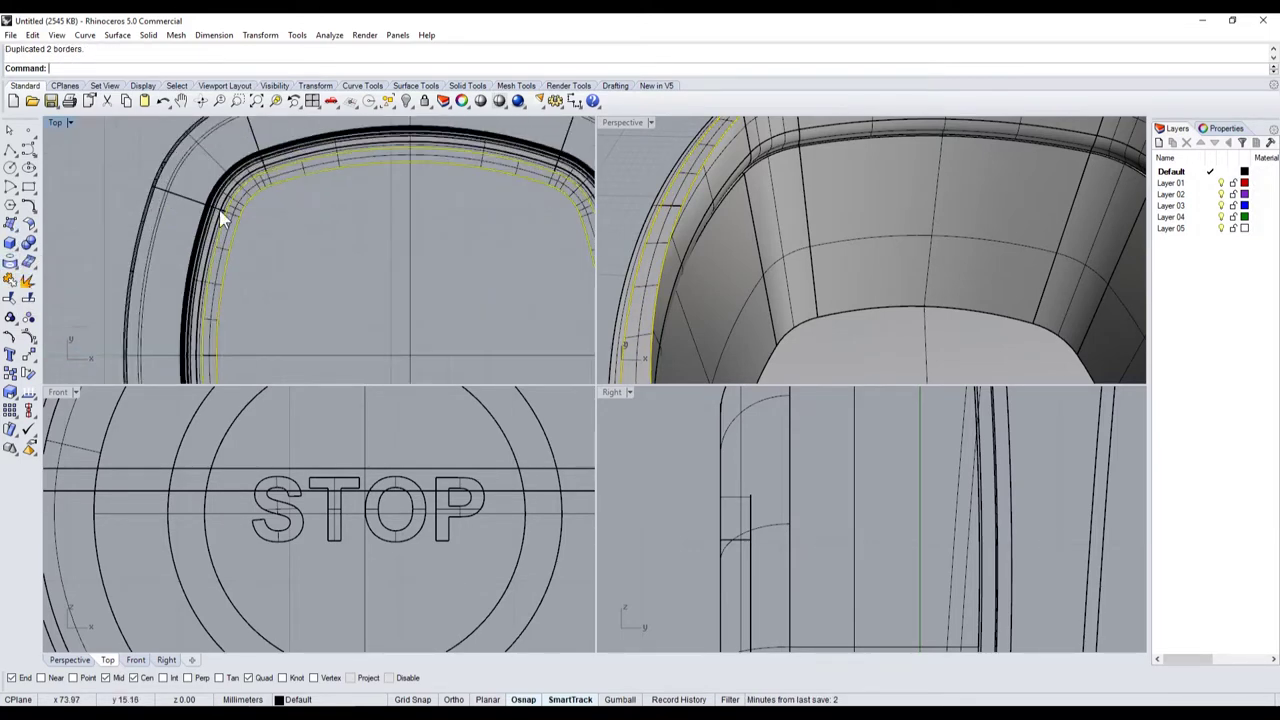
{"action": "left_click", "coordinate": [281, 192], "text": "ctrl"}
{"action": "scroll", "coordinate": [280, 191], "scroll_direction": "down", "scroll_amount": 3}
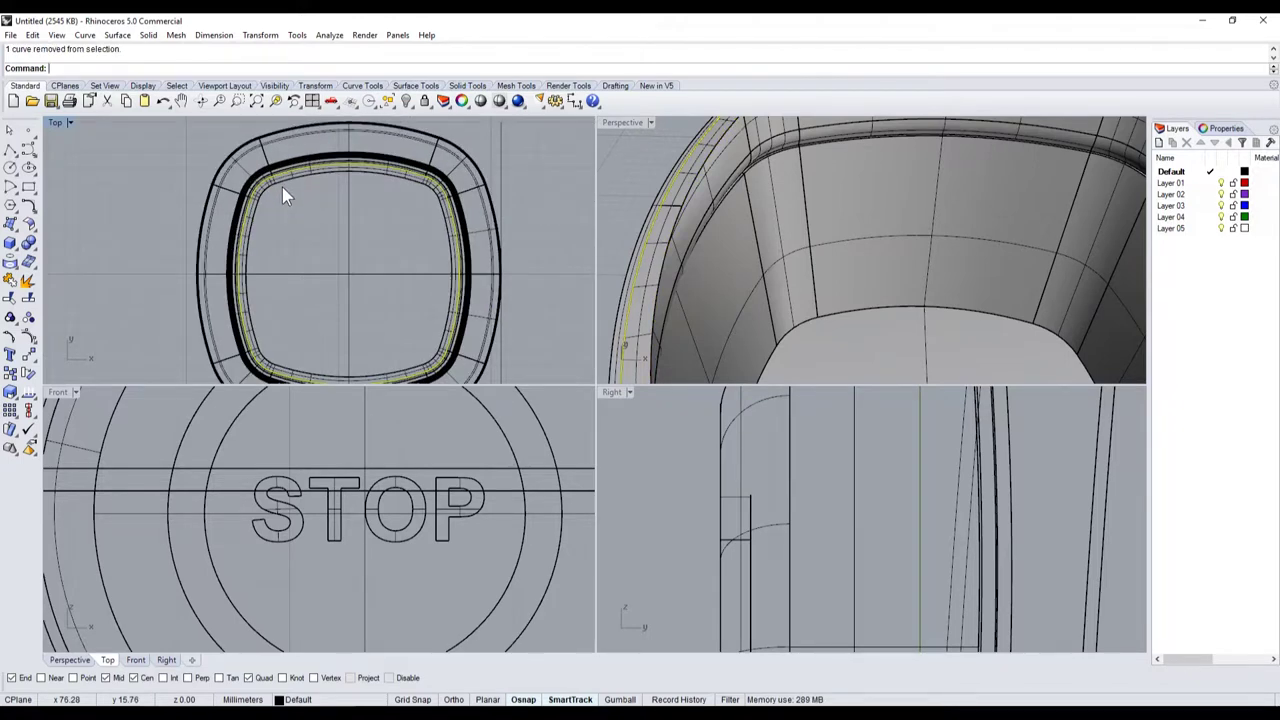
{"action": "key", "text": "Delete"}
- Select the inner rim curve from among the overlapping collar objects
{"action": "left_click", "coordinate": [661, 243]}
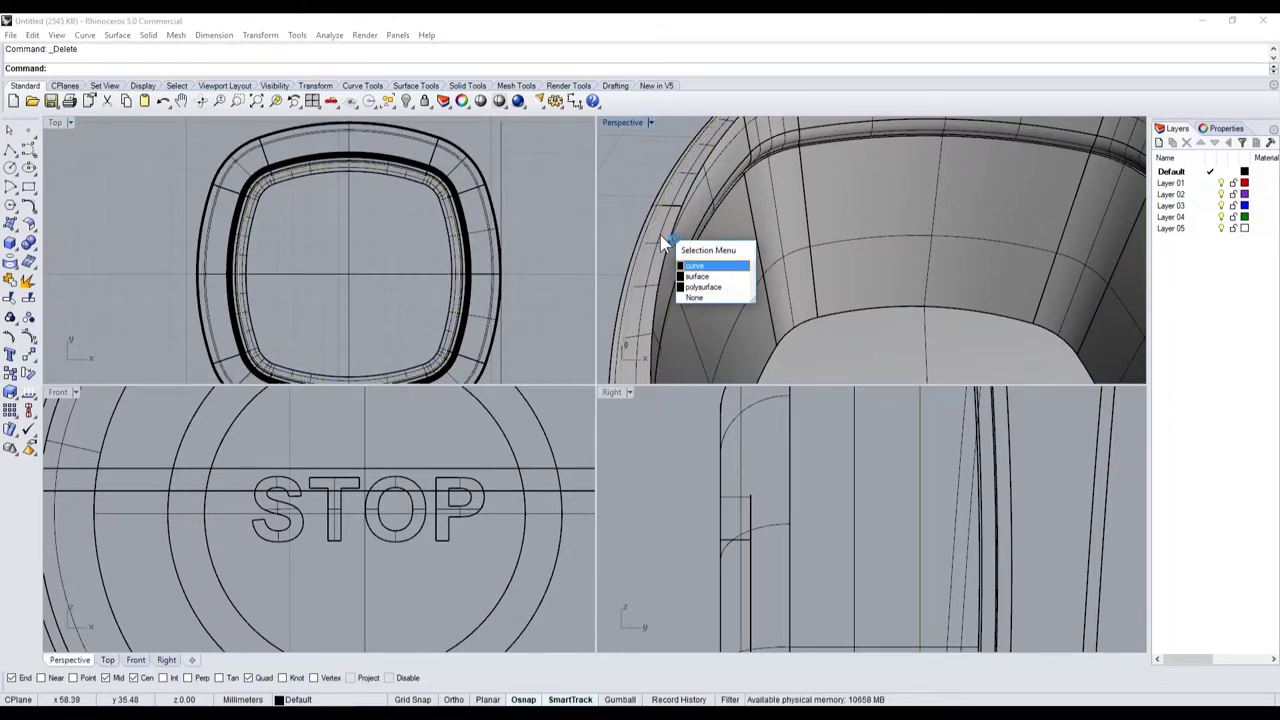
{"action": "key", "text": "Escape"}
{"action": "left_click", "coordinate": [438, 191]}
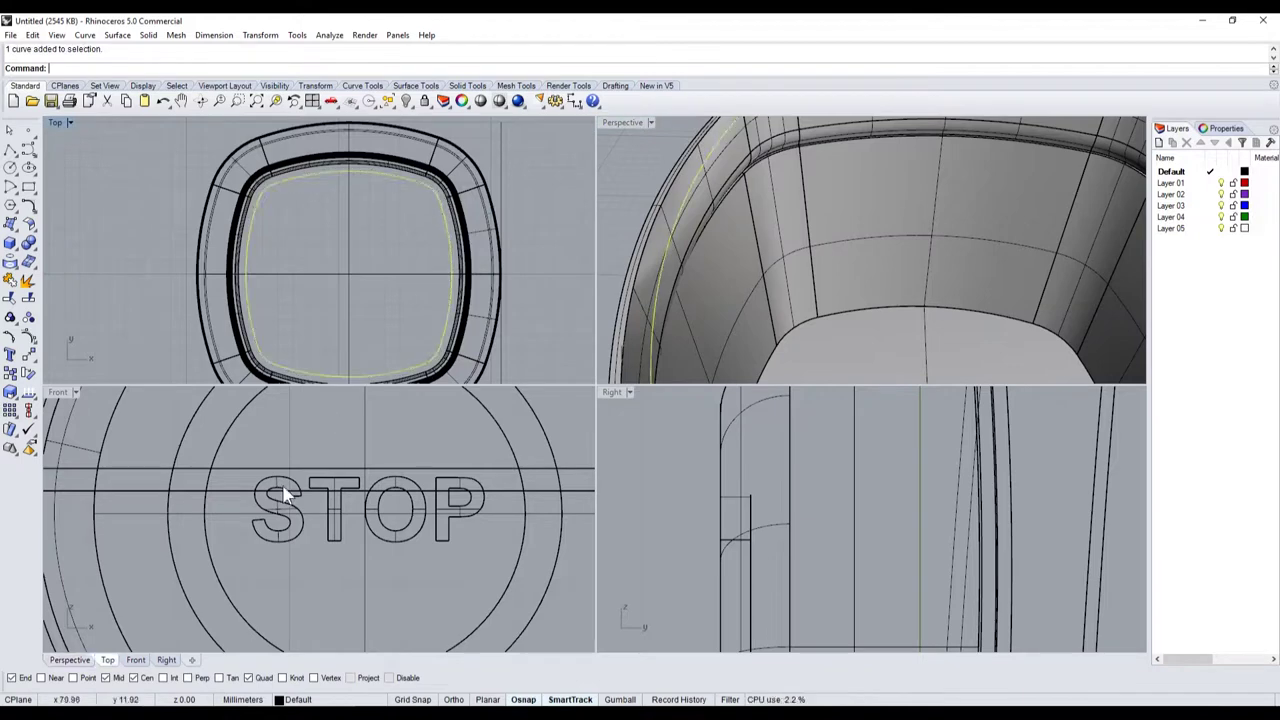
{"action": "scroll", "coordinate": [284, 493], "scroll_direction": "down", "scroll_amount": 3}
{"action": "scroll", "coordinate": [60, 400], "scroll_direction": "up", "scroll_amount": 2}
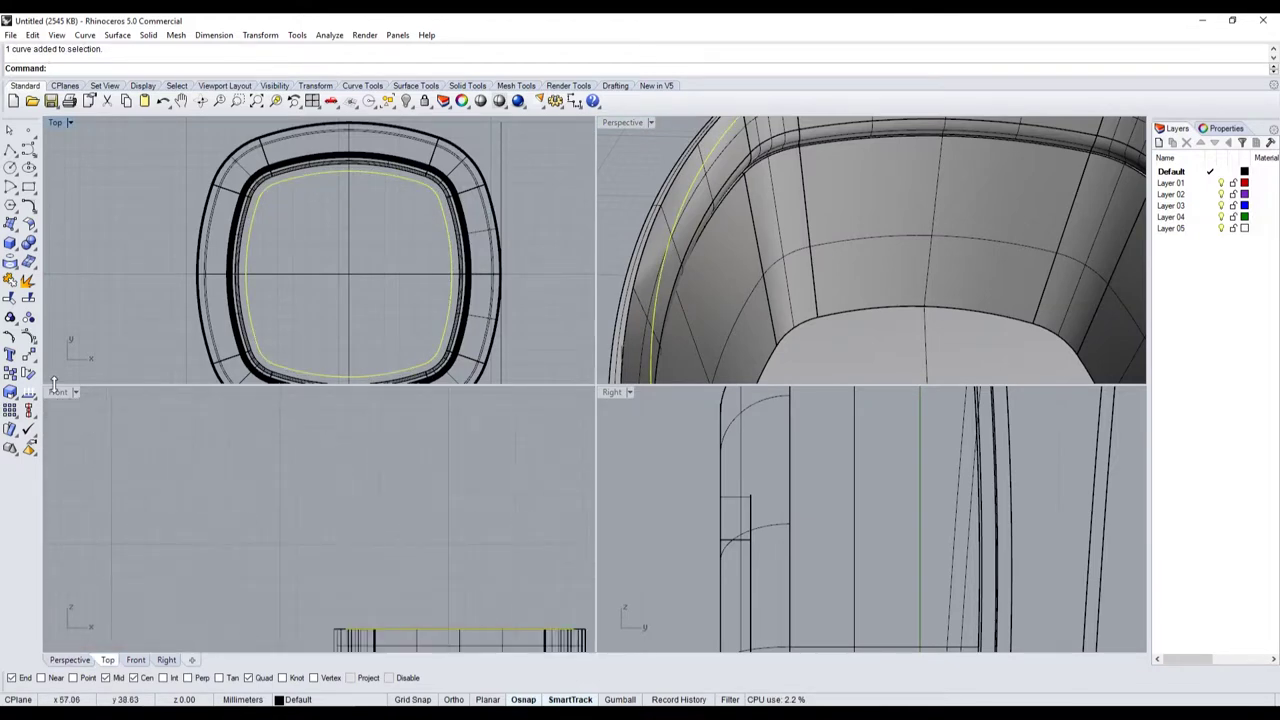
- Extrude the rim curve into a solid, picking its height, then select the new collar
{"action": "left_click", "coordinate": [18, 250]}
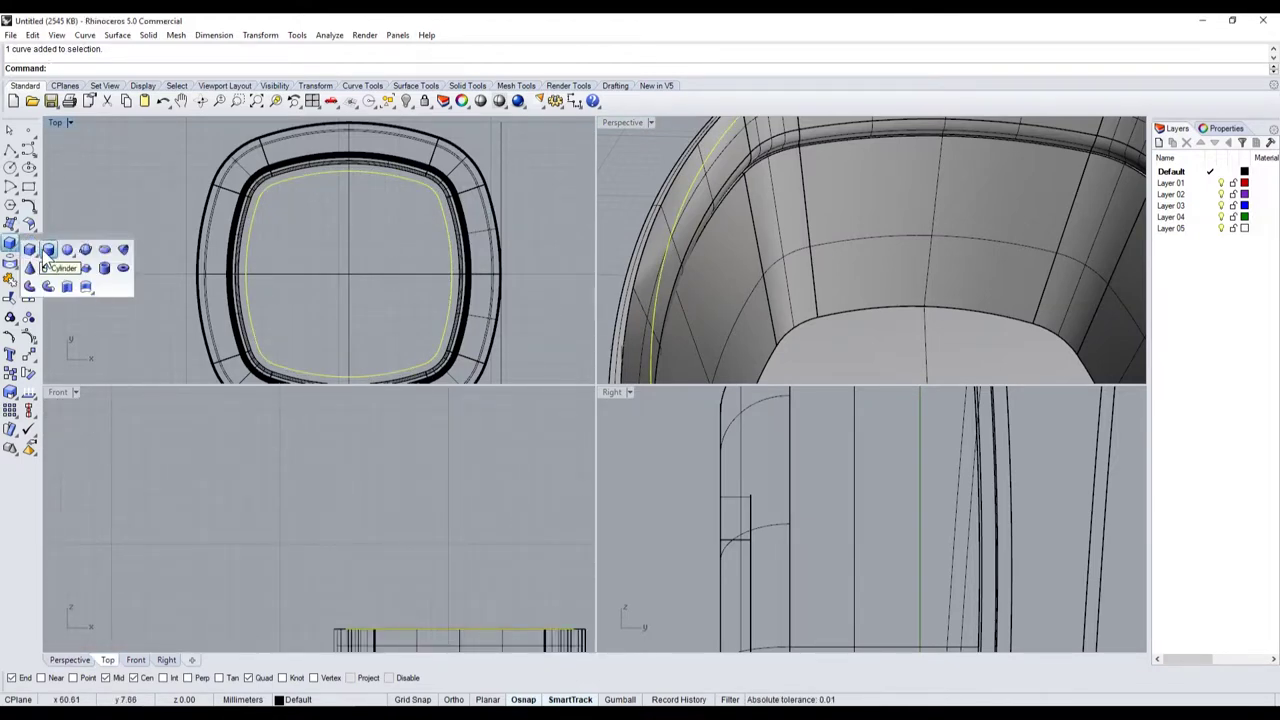
{"action": "left_click", "coordinate": [67, 286]}
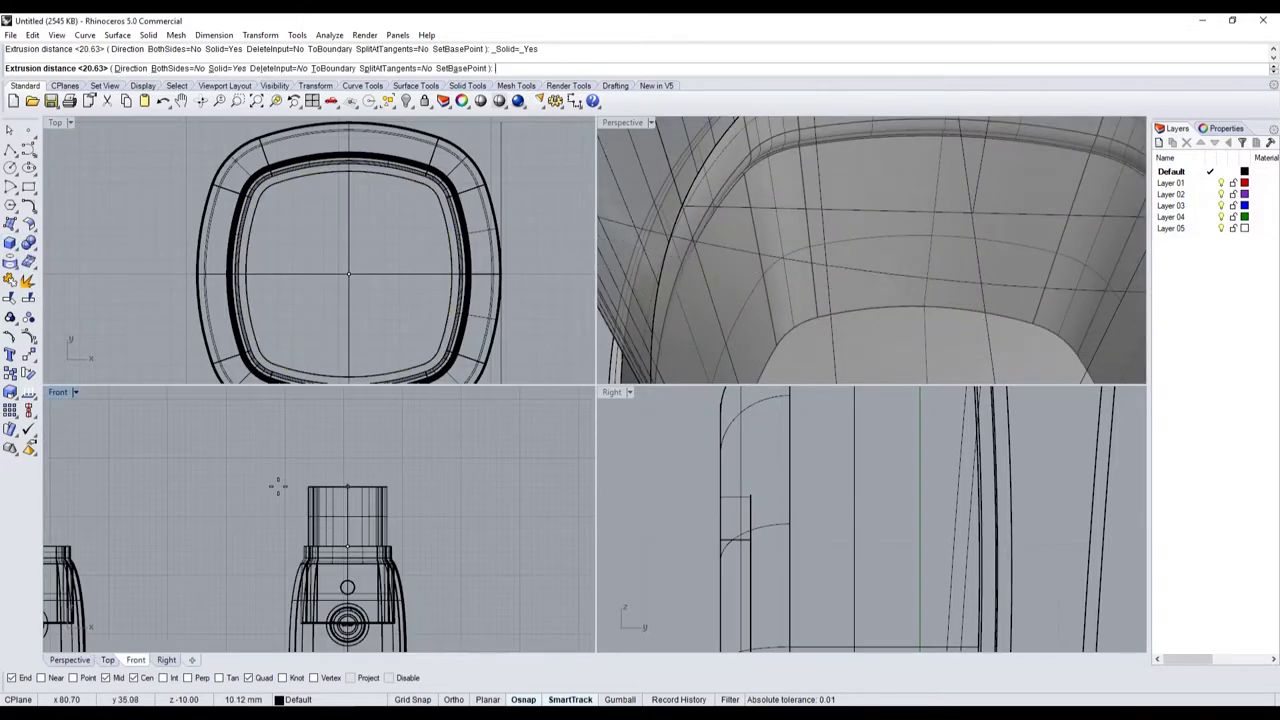
{"action": "scroll", "coordinate": [280, 490], "scroll_direction": "up", "scroll_amount": 5}
{"action": "scroll", "coordinate": [258, 567], "scroll_direction": "up", "scroll_amount": 3}
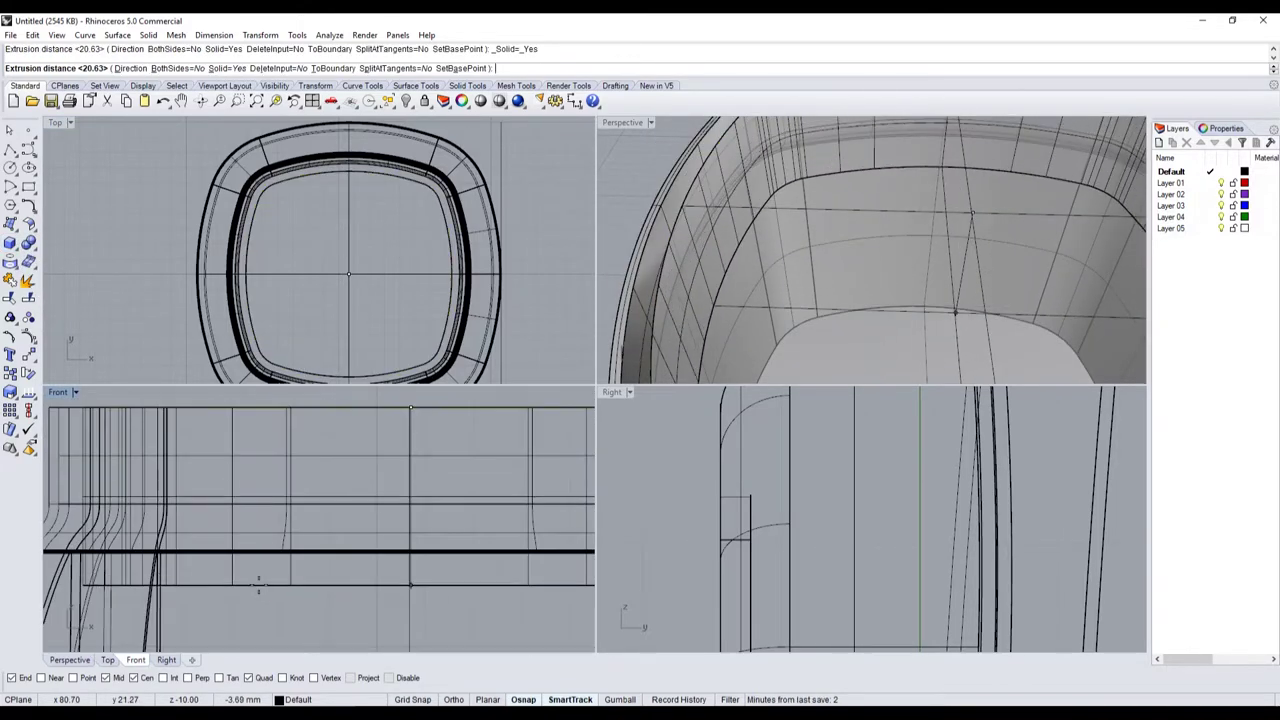
{"action": "left_click", "coordinate": [464, 435]}
{"action": "scroll", "coordinate": [670, 303], "scroll_direction": "down", "scroll_amount": 5}
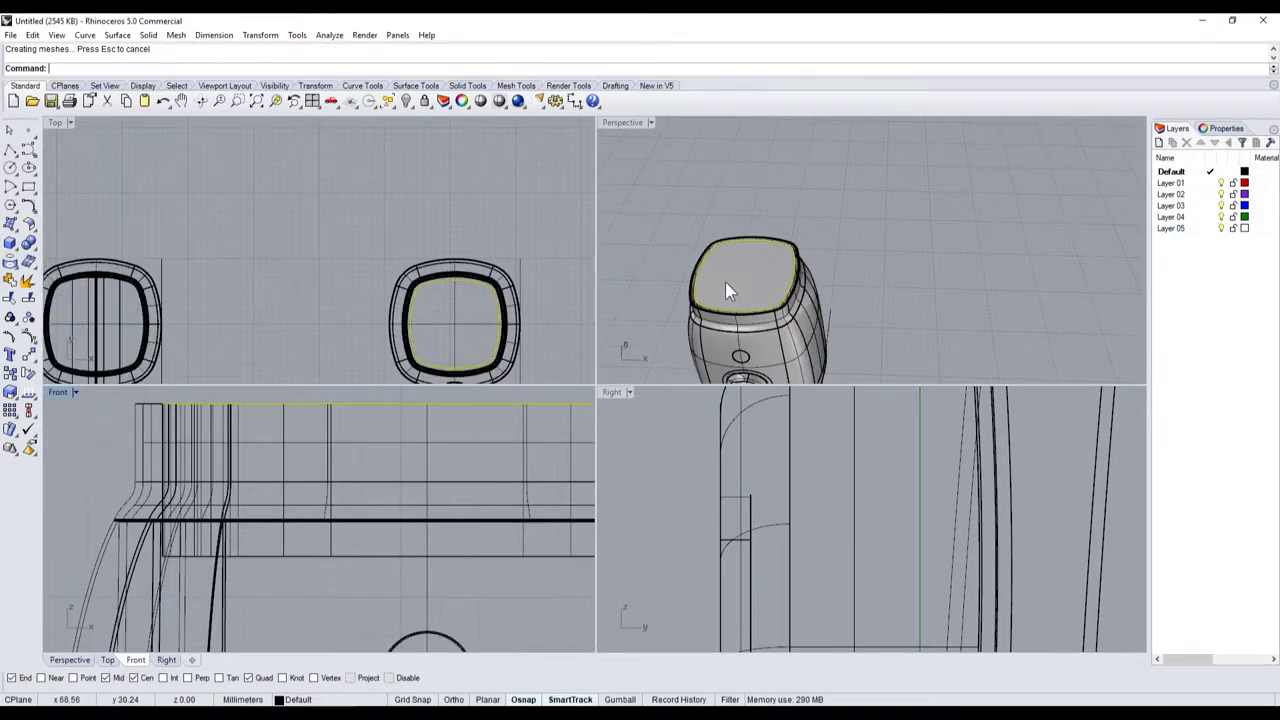
{"action": "right_click_drag", "start_coordinate": [725, 282], "coordinate": [745, 272]}
{"action": "scroll", "coordinate": [755, 268], "scroll_direction": "up", "scroll_amount": 3}
{"action": "left_click", "coordinate": [755, 240]}
{"action": "scroll", "coordinate": [409, 363], "scroll_direction": "down", "scroll_amount": 3}
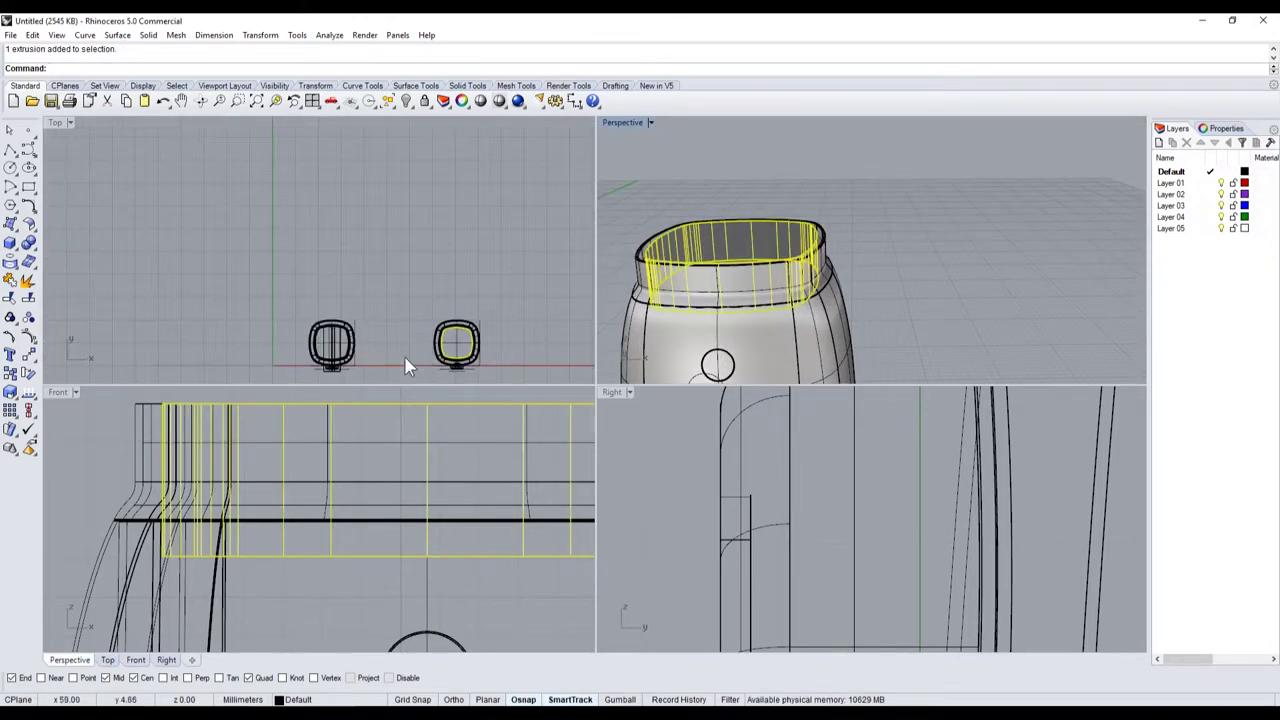
{"action": "scroll", "coordinate": [370, 537], "scroll_direction": "down", "scroll_amount": 3}
{"action": "scroll", "coordinate": [370, 537], "scroll_direction": "down", "scroll_amount": 2}
{"action": "right_click_drag", "start_coordinate": [55, 507], "coordinate": [155, 550]}
{"action": "scroll", "coordinate": [155, 550], "scroll_direction": "up", "scroll_amount": 4}
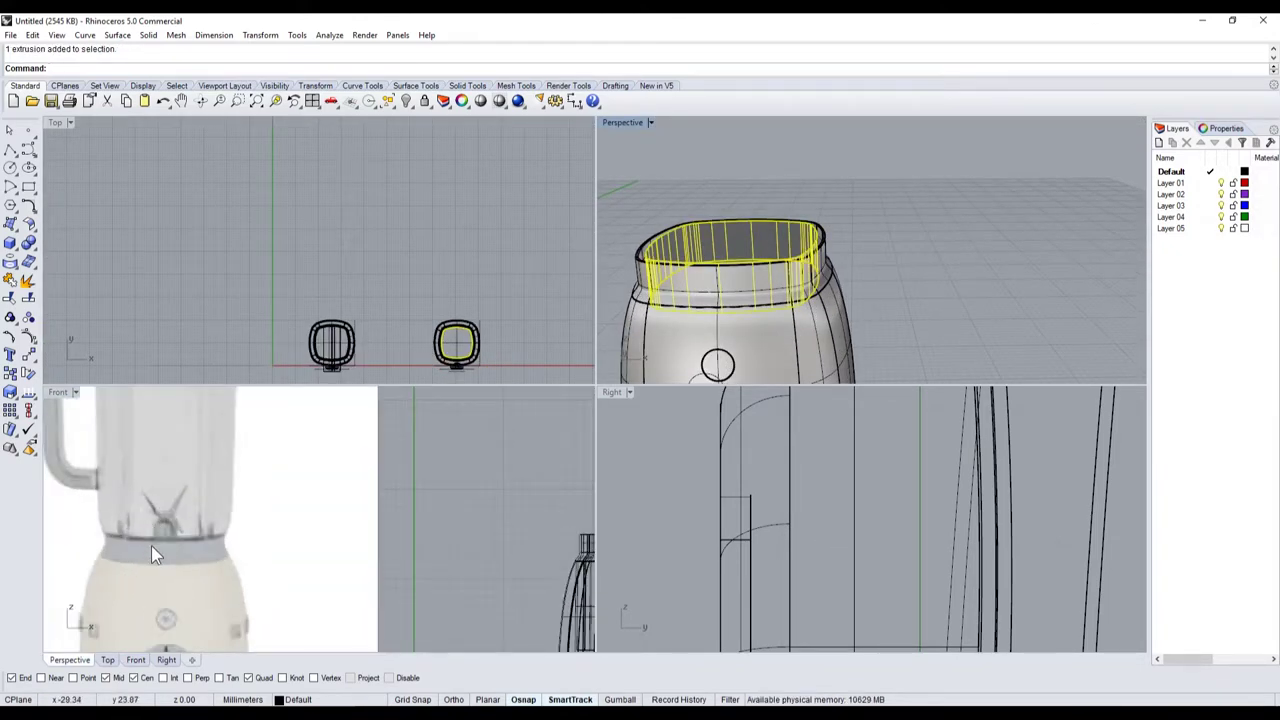
{"action": "scroll", "coordinate": [152, 546], "scroll_direction": "up", "scroll_amount": 2}
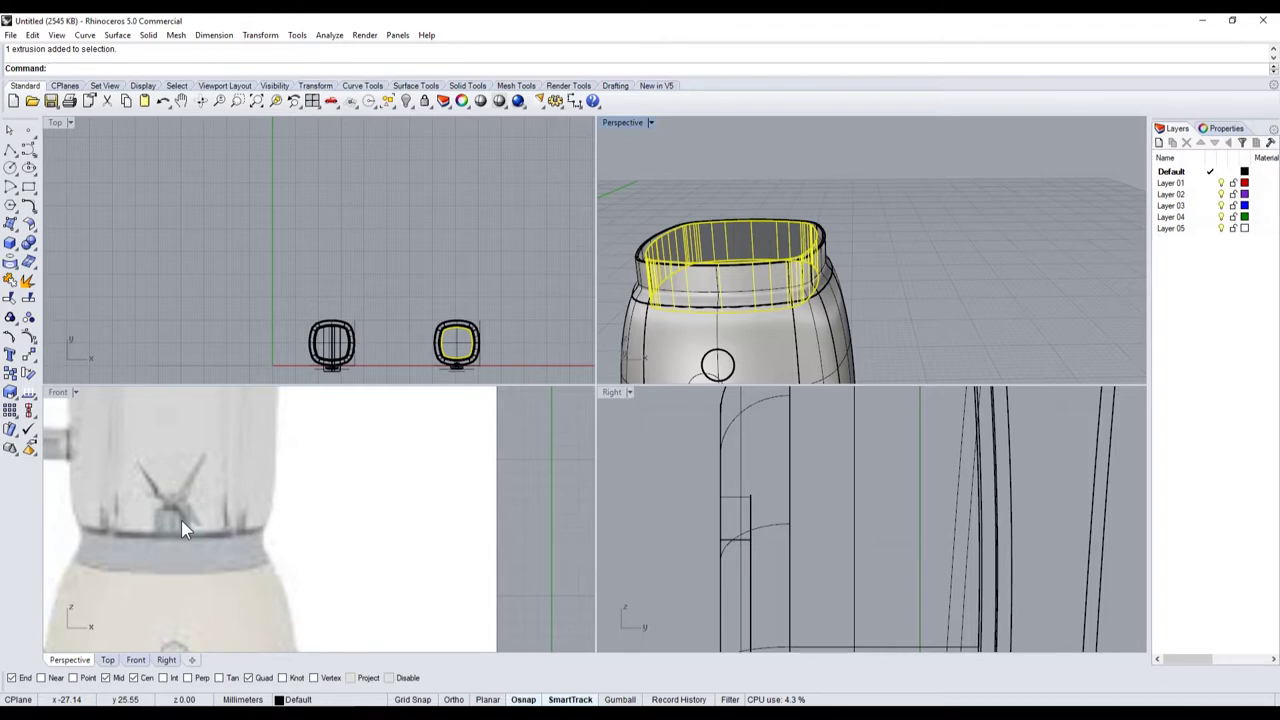
{"action": "scroll", "coordinate": [181, 521], "scroll_direction": "down", "scroll_amount": 5}
{"action": "scroll", "coordinate": [350, 546], "scroll_direction": "up", "scroll_amount": 2}
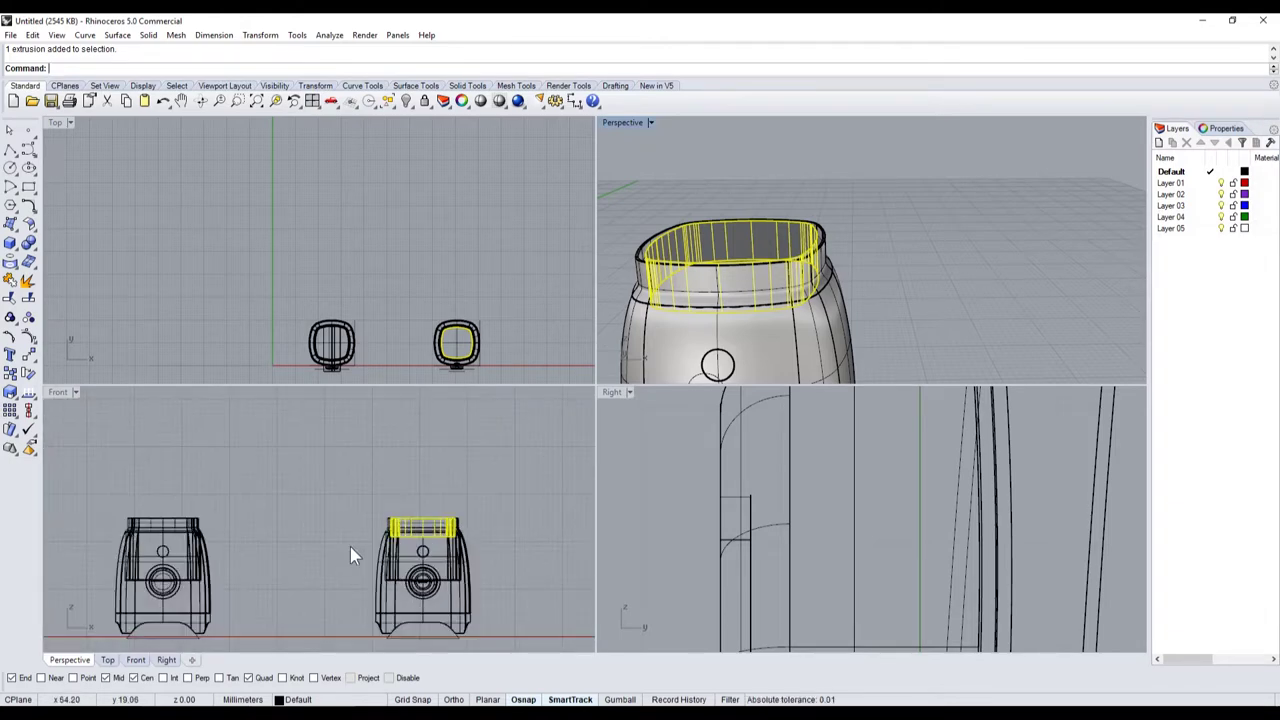
{"action": "scroll", "coordinate": [727, 193], "scroll_direction": "up", "scroll_amount": 2}
{"action": "scroll", "coordinate": [728, 197], "scroll_direction": "up", "scroll_amount": 2}
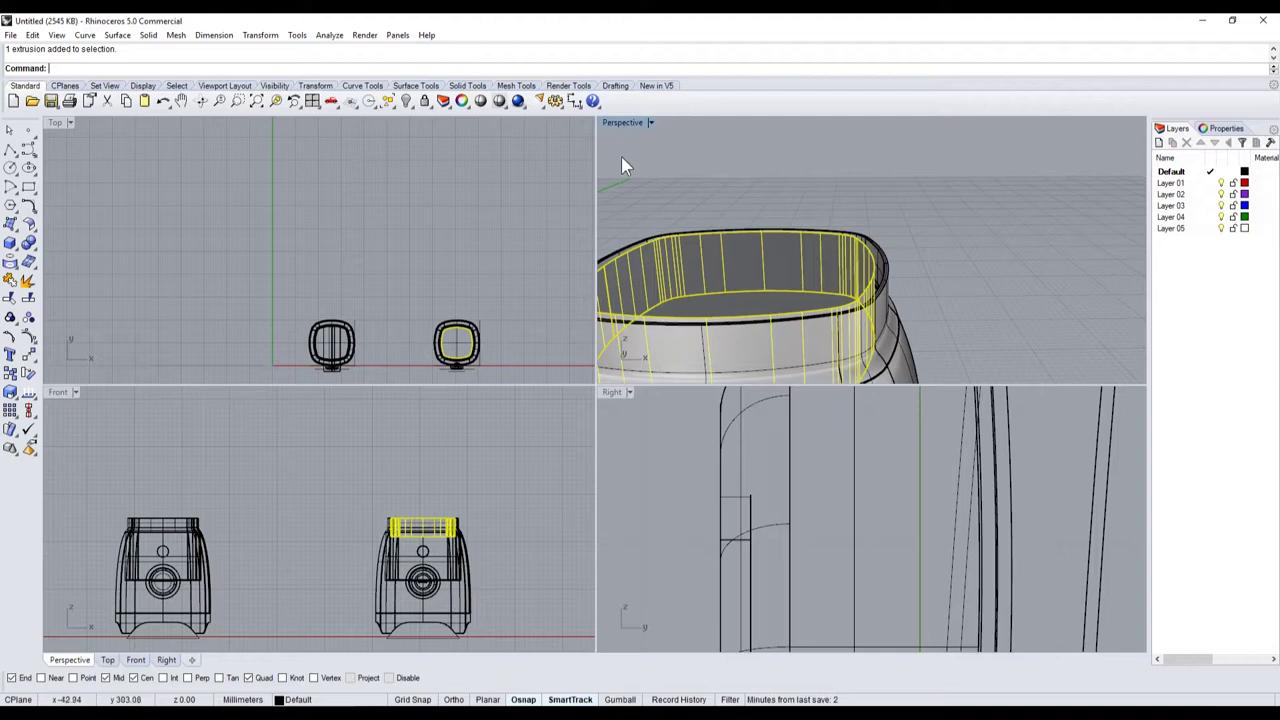
{"action": "scroll", "coordinate": [401, 504], "scroll_direction": "up", "scroll_amount": 2}
{"action": "scroll", "coordinate": [405, 508], "scroll_direction": "up", "scroll_amount": 2}
{"action": "scroll", "coordinate": [410, 512], "scroll_direction": "down", "scroll_amount": 2}
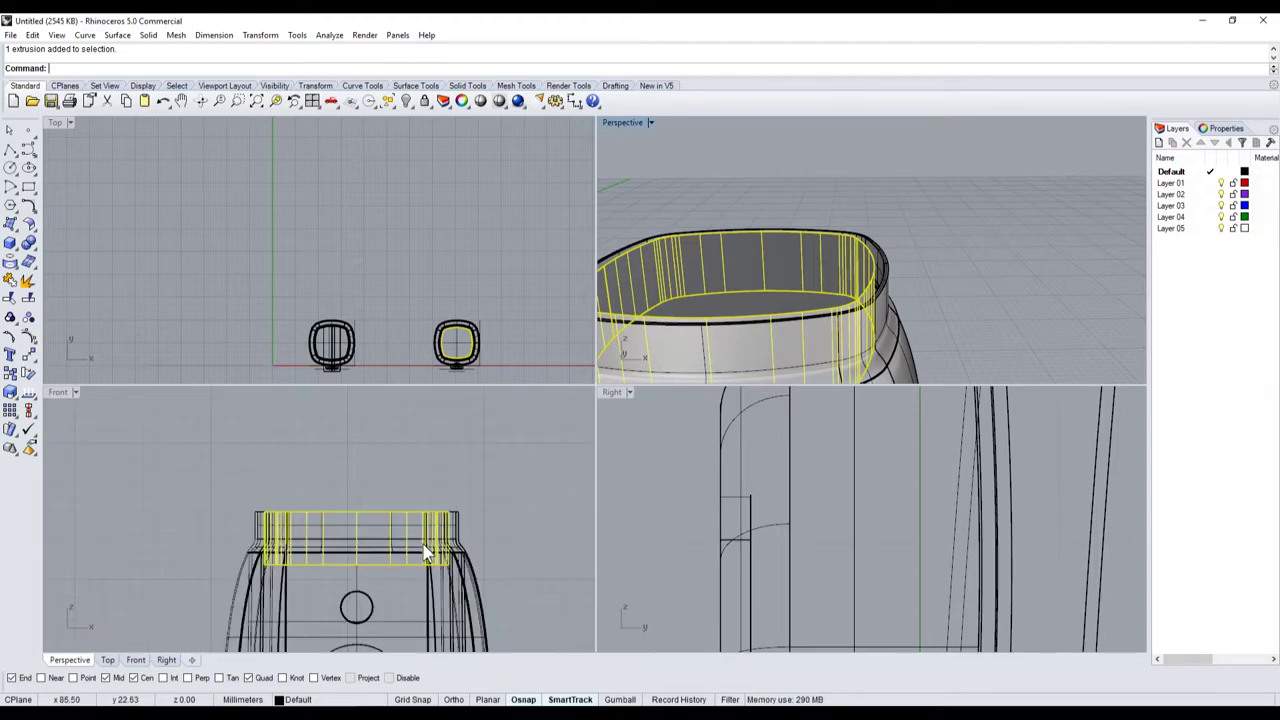
{"action": "scroll", "coordinate": [413, 516], "scroll_direction": "up", "scroll_amount": 3}
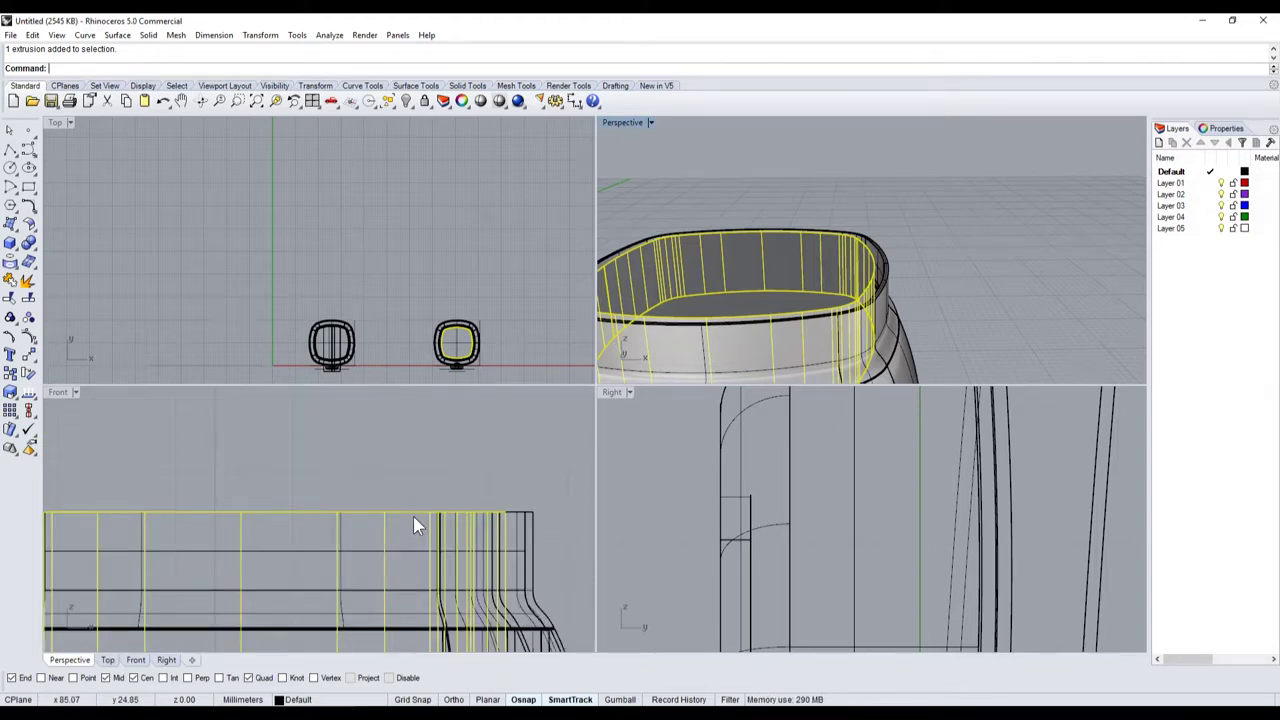
{"action": "scroll", "coordinate": [413, 516], "scroll_direction": "down", "scroll_amount": 3}
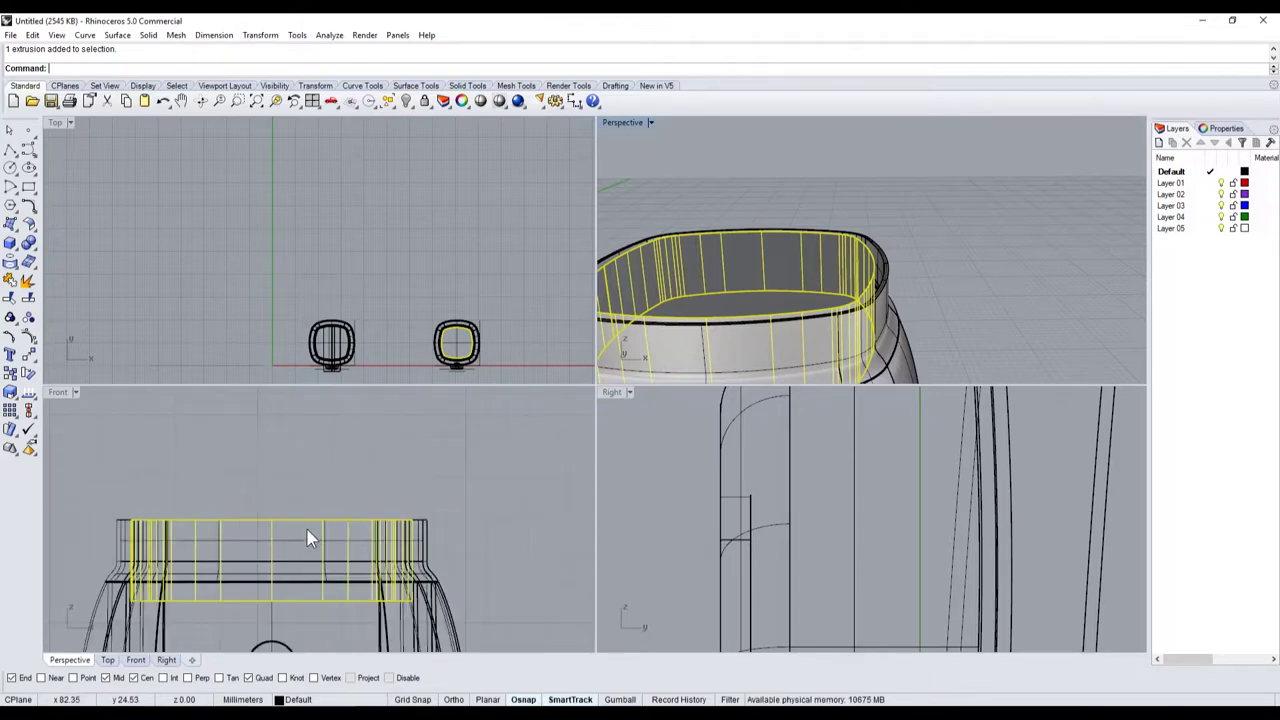
{"action": "scroll", "coordinate": [412, 545], "scroll_direction": "up", "scroll_amount": 2}
{"action": "scroll", "coordinate": [420, 540], "scroll_direction": "down", "scroll_amount": 3}
{"action": "scroll", "coordinate": [428, 535], "scroll_direction": "up", "scroll_amount": 4}
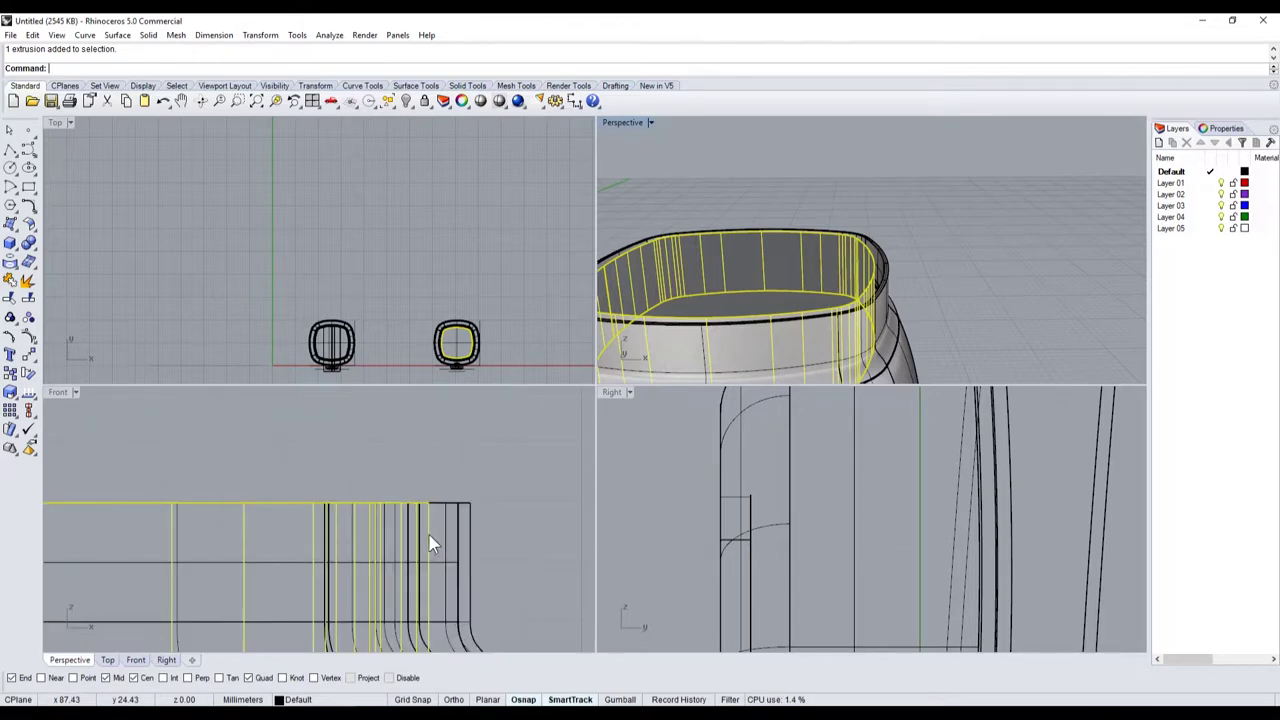
{"action": "scroll", "coordinate": [440, 505], "scroll_direction": "down", "scroll_amount": 5}
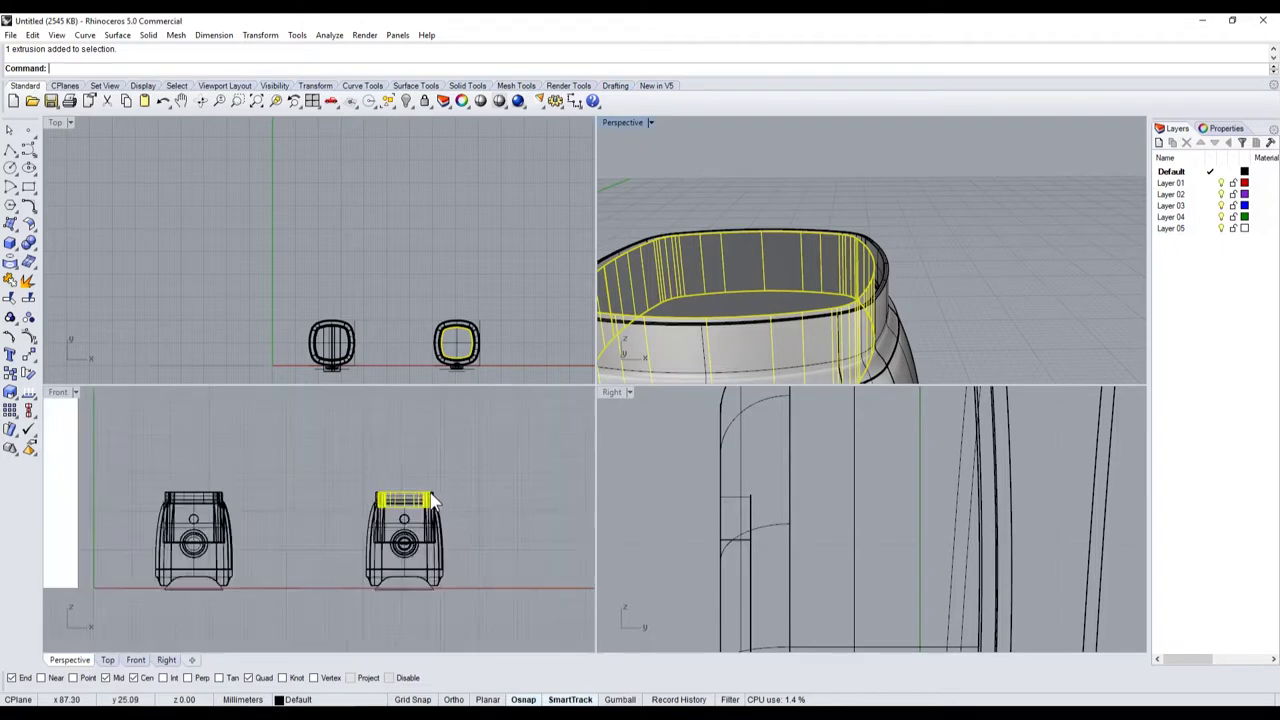
{"action": "scroll", "coordinate": [237, 478], "scroll_direction": "up", "scroll_amount": 5}
{"action": "scroll", "coordinate": [320, 530], "scroll_direction": "up", "scroll_amount": 3}
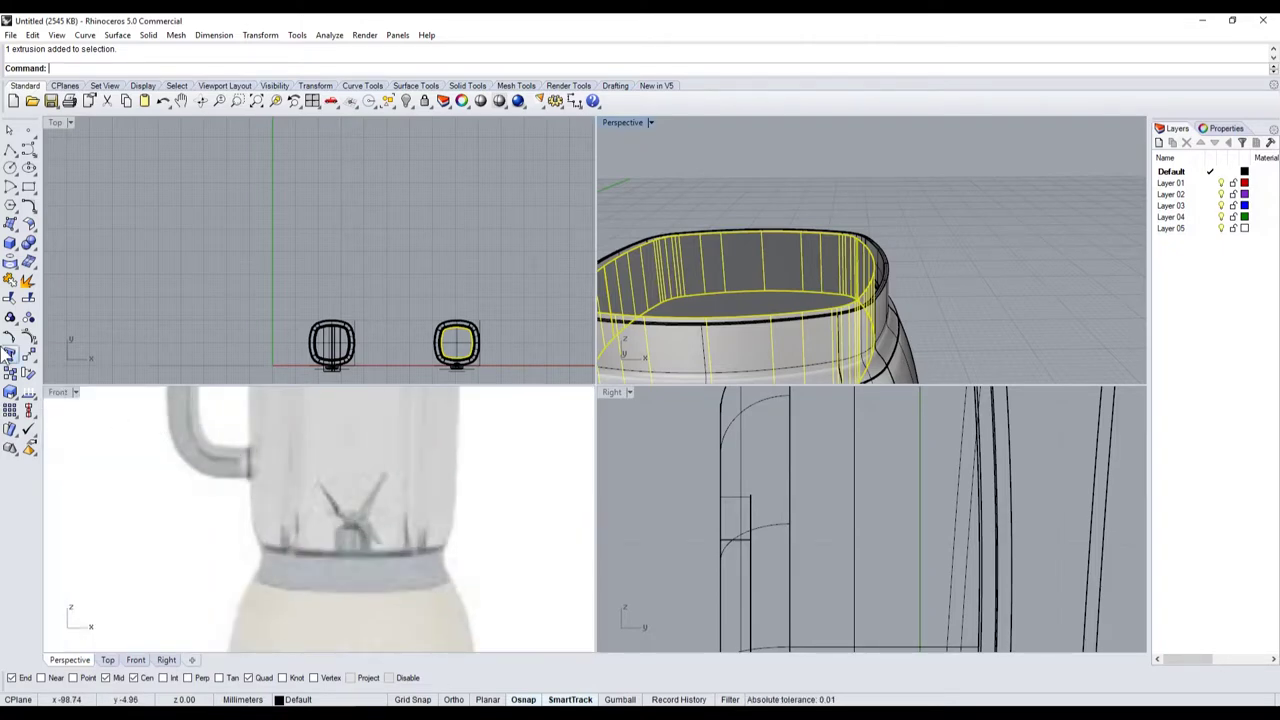
- Draw a short horizontal line across the base band in the Top view
{"action": "left_click", "coordinate": [10, 148]}
{"action": "scroll", "coordinate": [268, 547], "scroll_direction": "up", "scroll_amount": 3}
{"action": "left_click", "coordinate": [125, 508]}
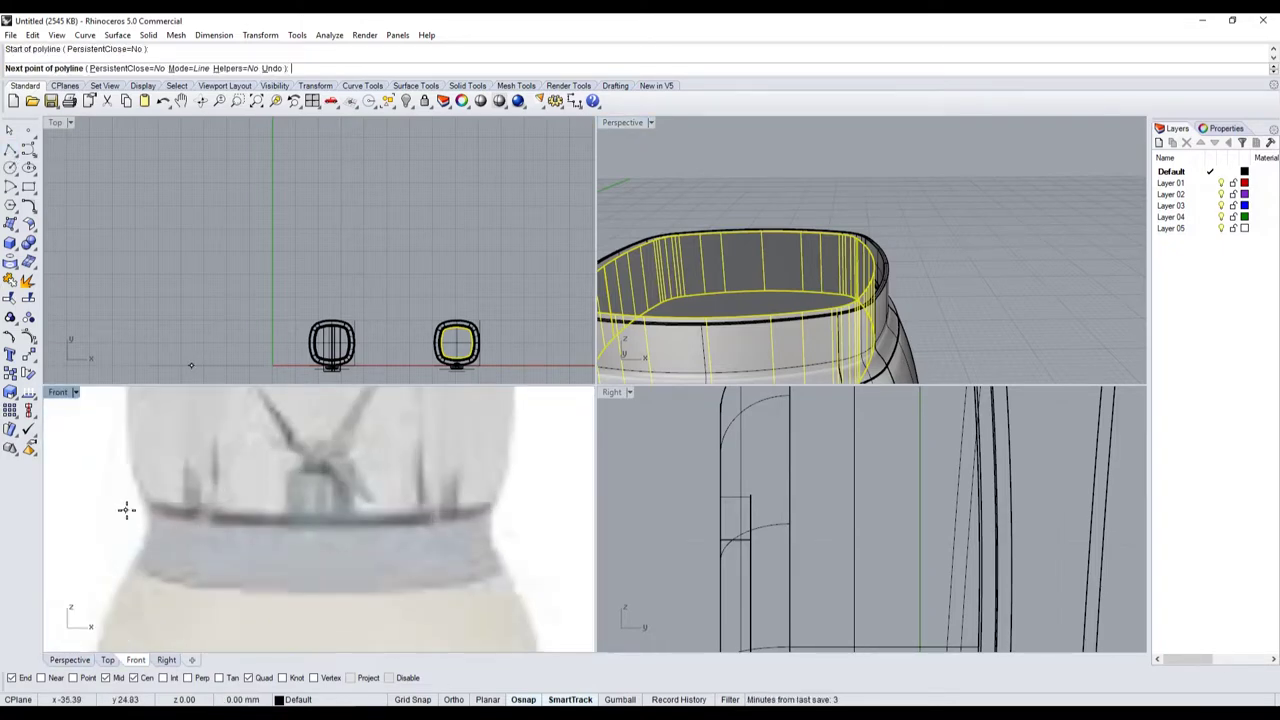
{"action": "scroll", "coordinate": [414, 522], "scroll_direction": "down", "scroll_amount": 3}
{"action": "scroll", "coordinate": [450, 522], "scroll_direction": "up", "scroll_amount": 3}
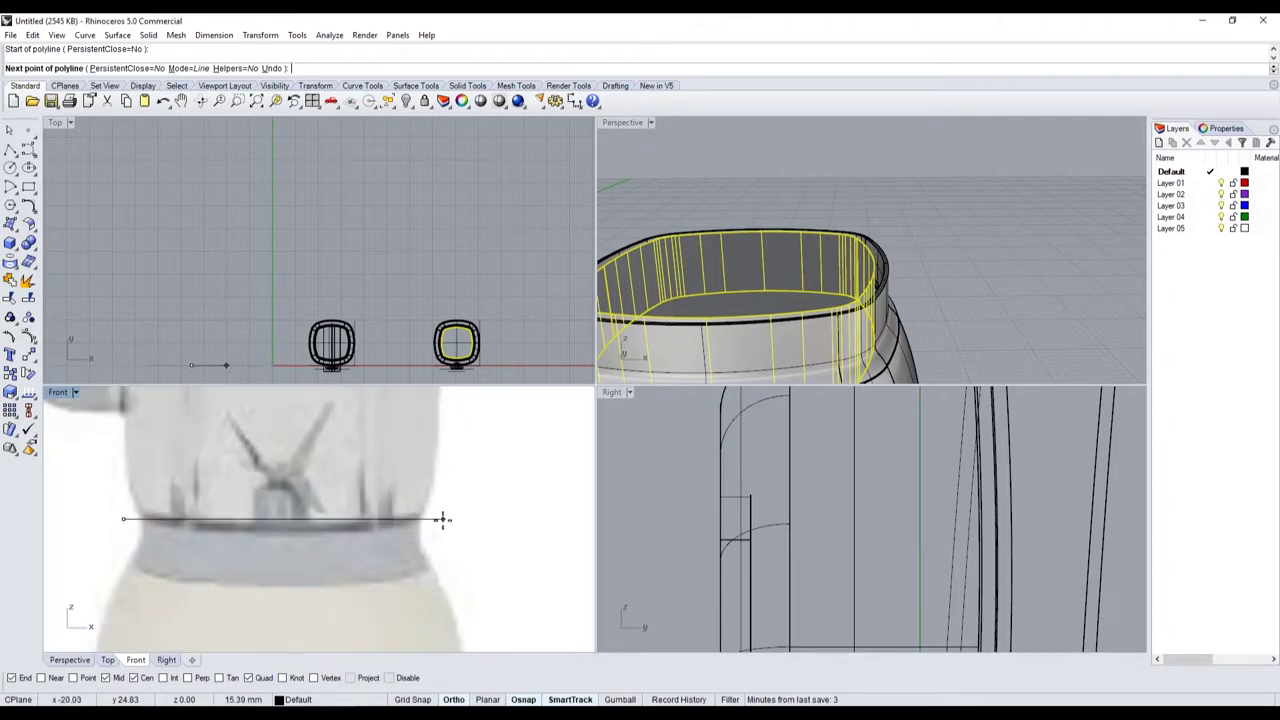
{"action": "left_click", "coordinate": [443, 518]}
{"action": "key", "text": "Return"}
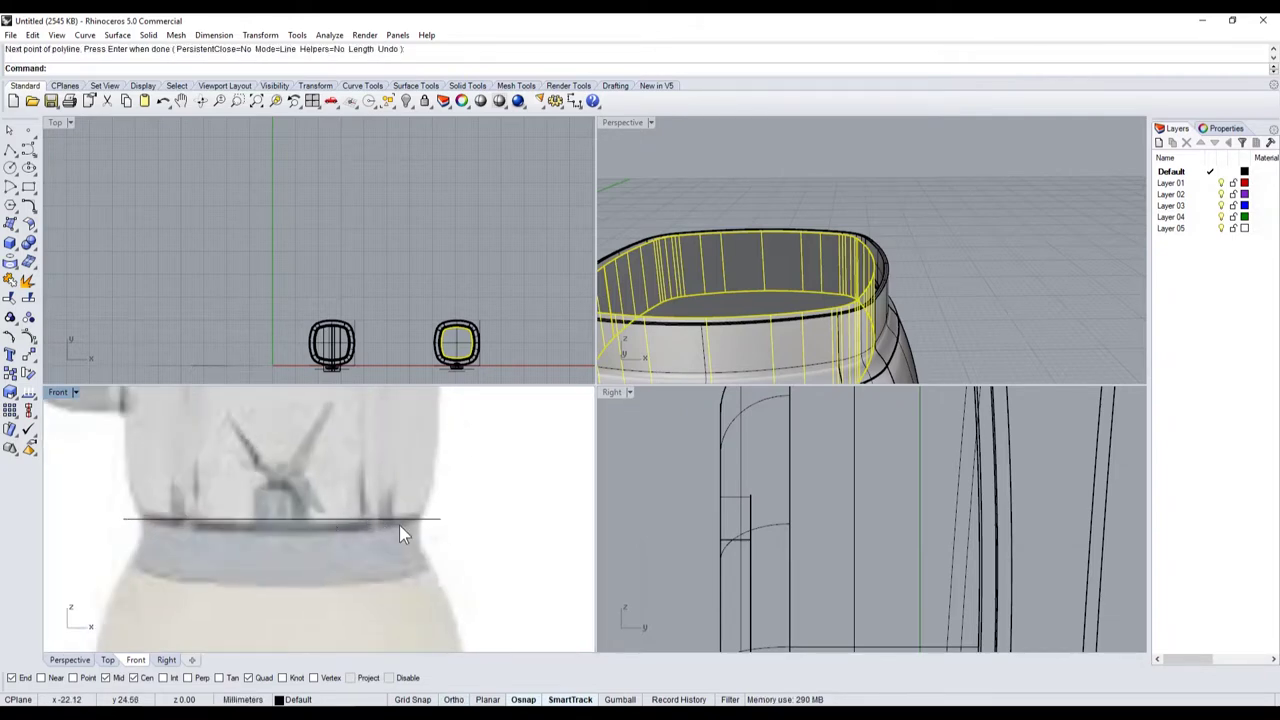
{"action": "scroll", "coordinate": [400, 532], "scroll_direction": "down", "scroll_amount": 5}
{"action": "scroll", "coordinate": [221, 371], "scroll_direction": "up", "scroll_amount": 2}
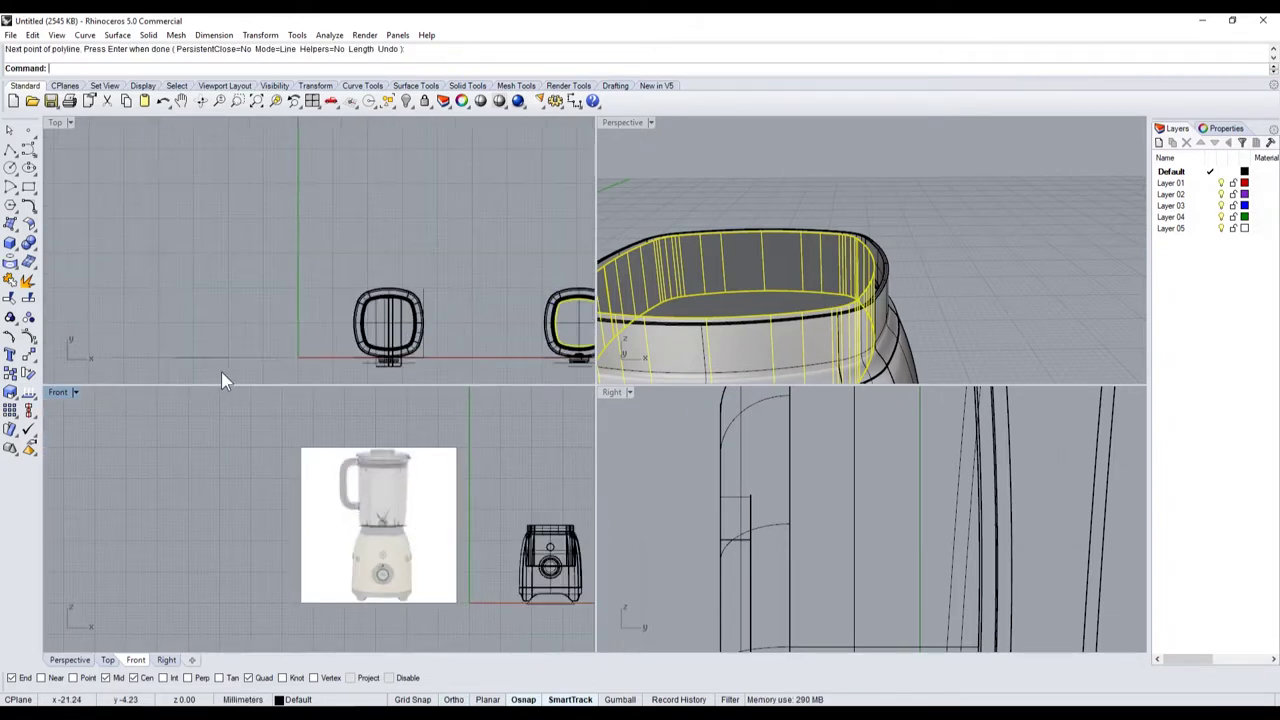
- Draw a trial circle centred on the line, delete it, then restore it
{"action": "left_click", "coordinate": [10, 168]}
{"action": "scroll", "coordinate": [218, 348], "scroll_direction": "up", "scroll_amount": 3}
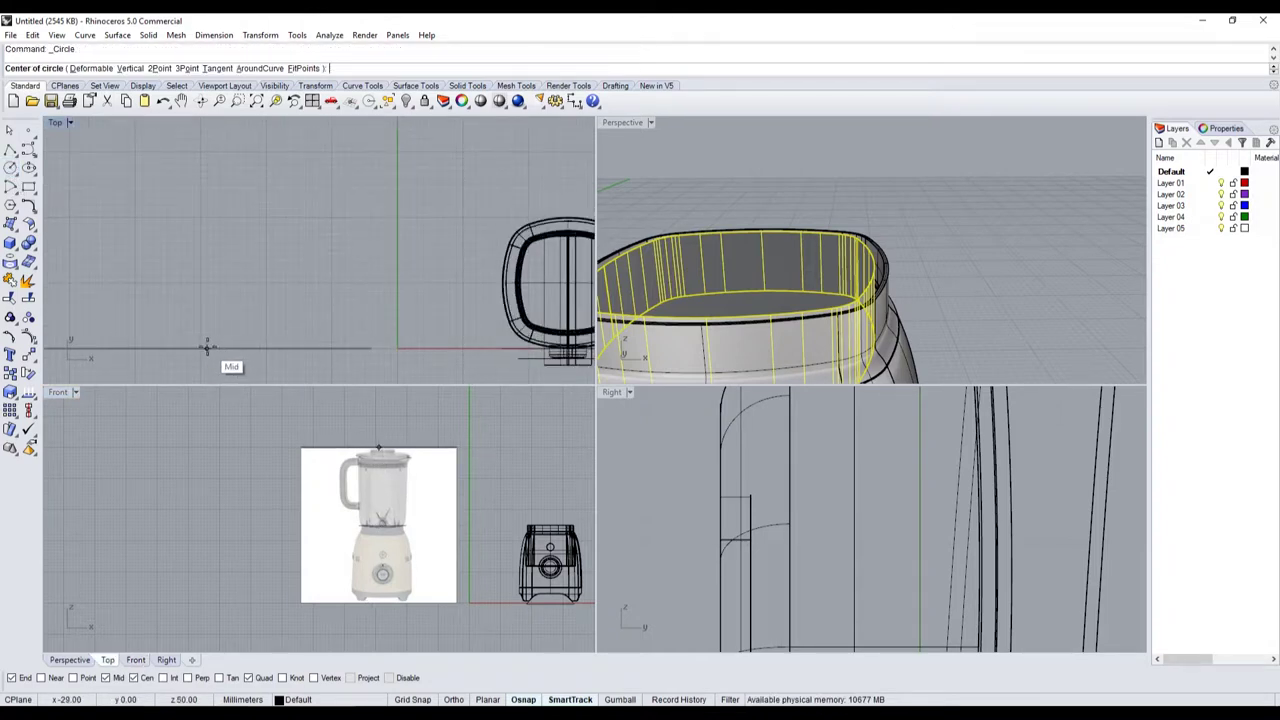
{"action": "left_click", "coordinate": [214, 350]}
{"action": "key", "text": "Return"}
{"action": "key", "text": "ctrl+v"}
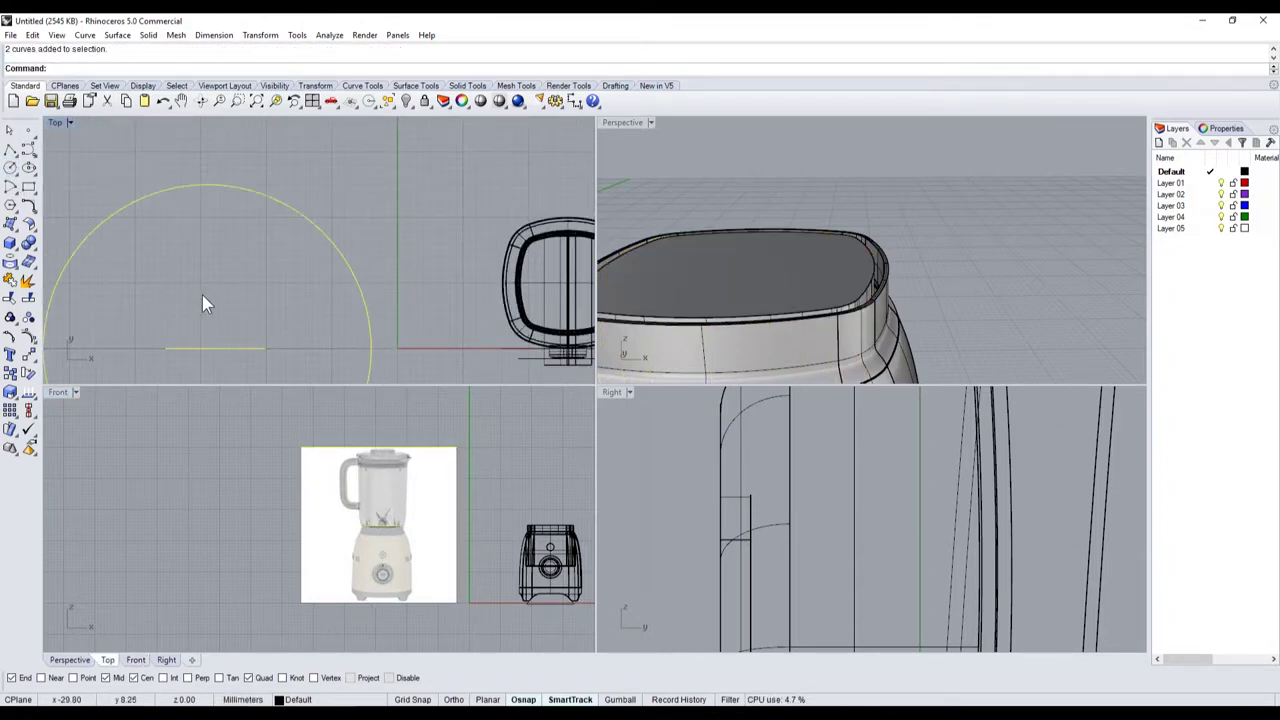
{"action": "scroll", "coordinate": [202, 295], "scroll_direction": "down", "scroll_amount": 2}
{"action": "key", "text": "Delete"}
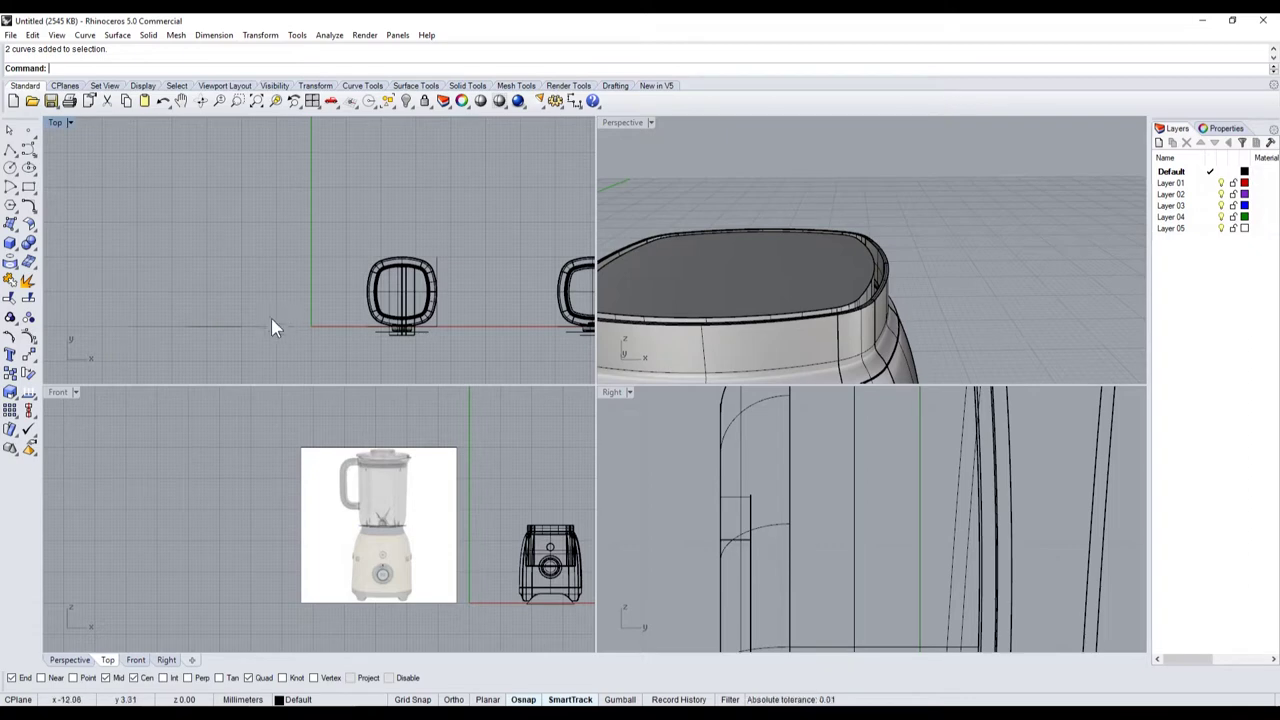
{"action": "key", "text": "ctrl+z"}
- Reposition the trial circle leftward with Move, then delete it
{"action": "left_click_drag", "start_coordinate": [283, 355], "coordinate": [257, 357]}
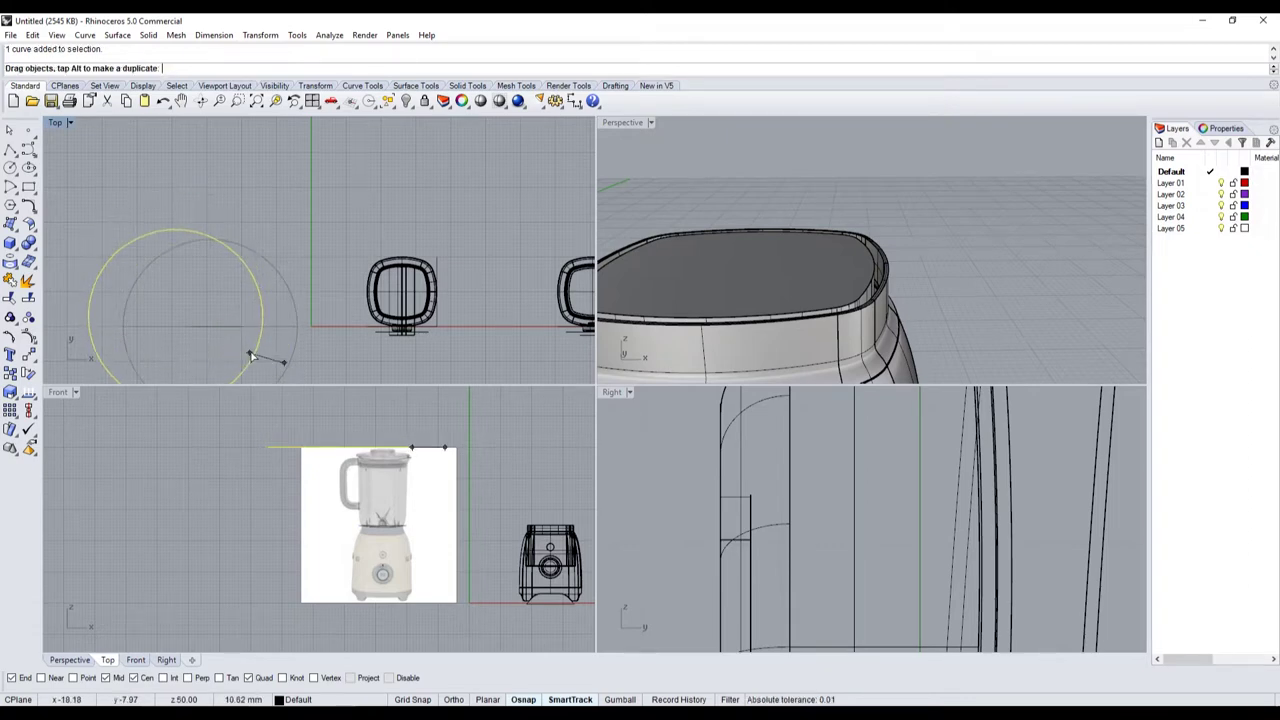
{"action": "left_click", "coordinate": [29, 318]}
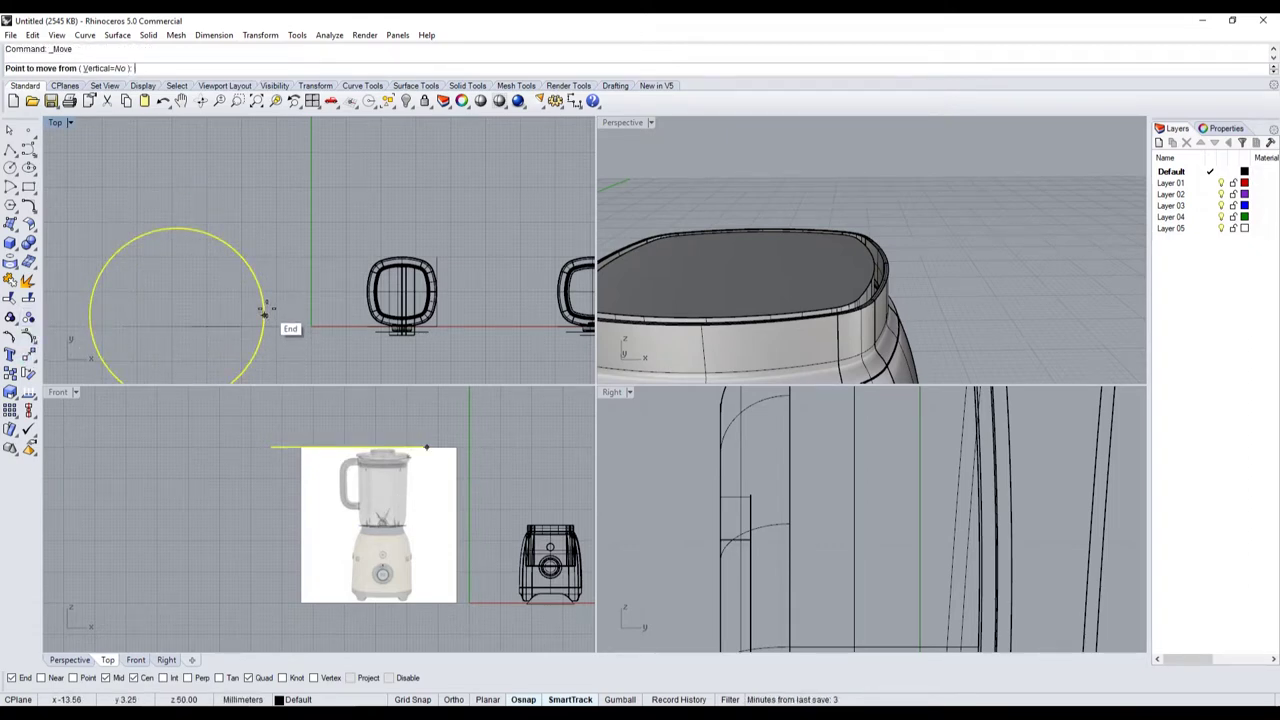
{"action": "left_click", "coordinate": [263, 311]}
{"action": "left_click", "coordinate": [232, 325]}
{"action": "scroll", "coordinate": [355, 527], "scroll_direction": "up", "scroll_amount": 4}
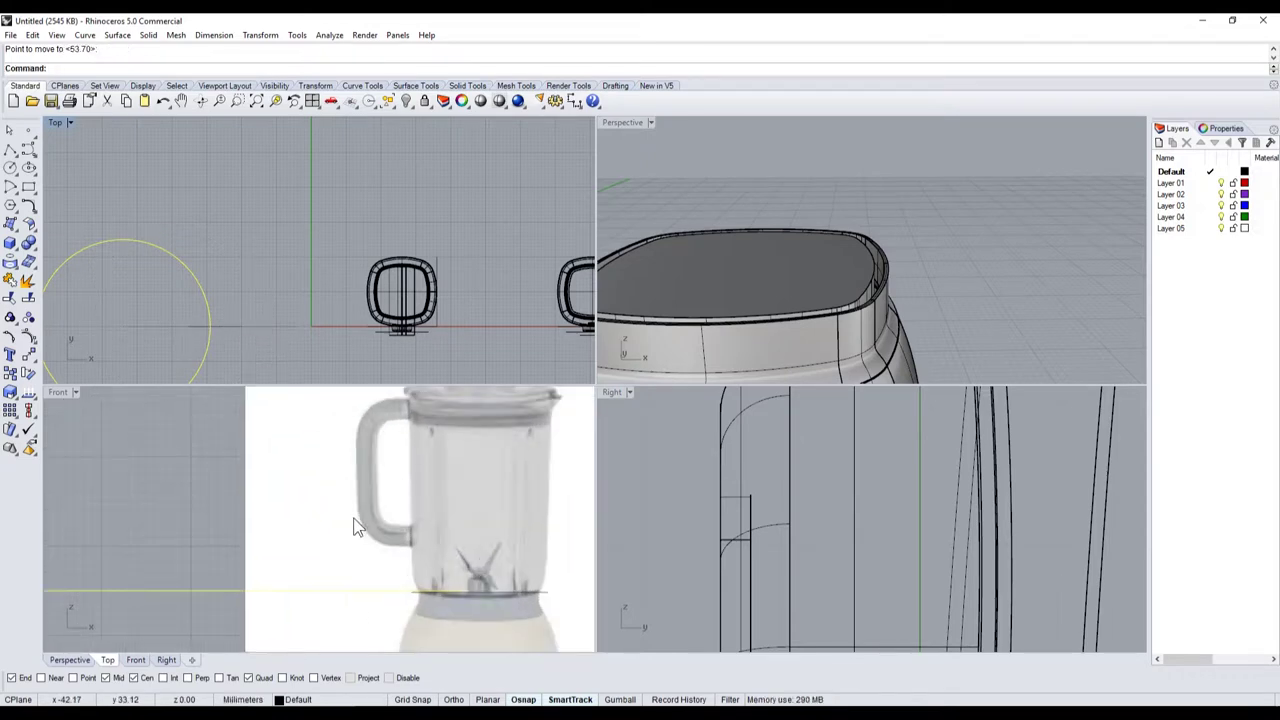
{"action": "scroll", "coordinate": [865, 275], "scroll_direction": "down", "scroll_amount": 5}
{"action": "scroll", "coordinate": [866, 267], "scroll_direction": "down", "scroll_amount": 5}
{"action": "right_click_drag", "start_coordinate": [866, 267], "coordinate": [780, 285]}
{"action": "scroll", "coordinate": [774, 286], "scroll_direction": "up", "scroll_amount": 3}
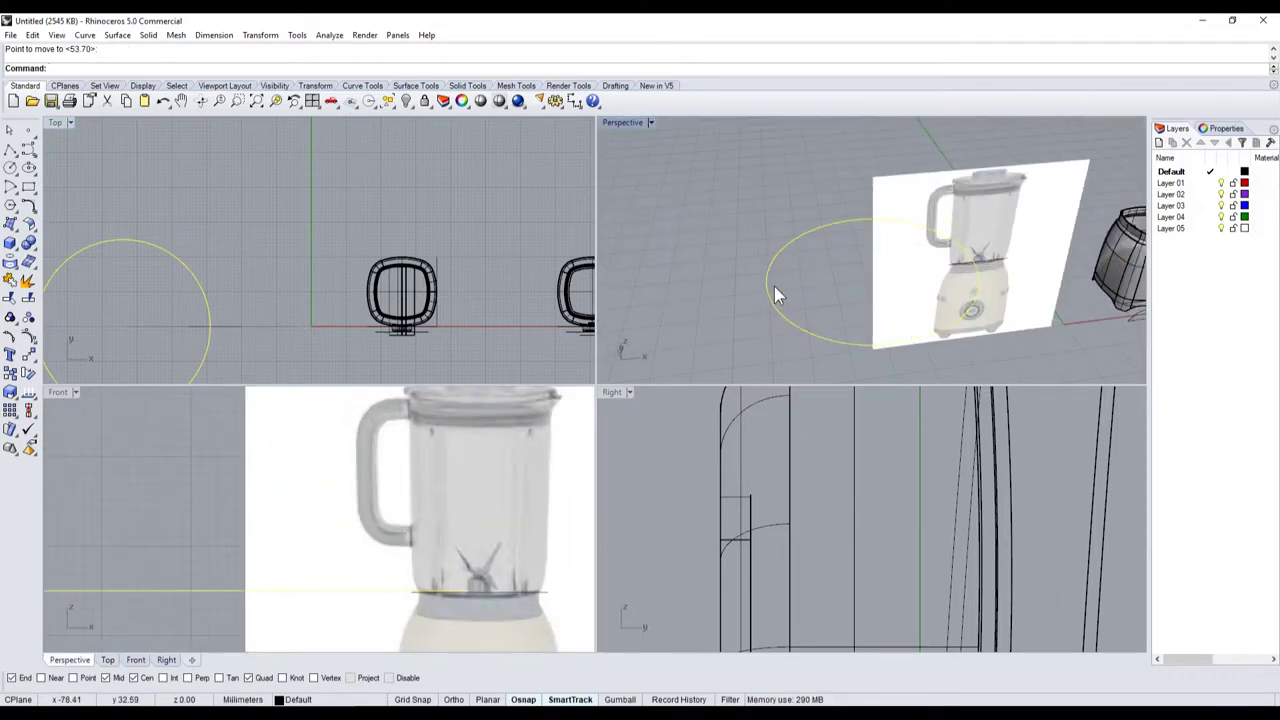
{"action": "key", "text": "Delete"}
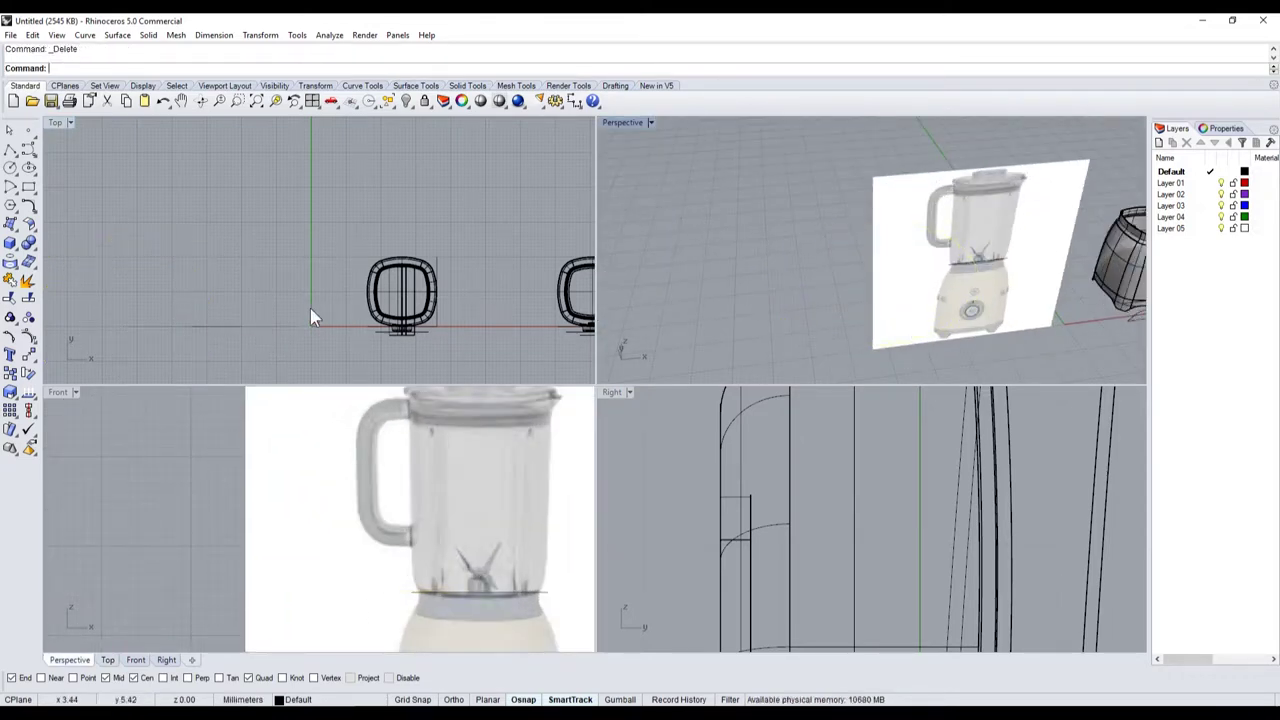
- Select the horizontal line and try a circle at its midpoint, then cancel it
{"action": "left_click", "coordinate": [210, 324]}
{"action": "scroll", "coordinate": [210, 324], "scroll_direction": "up", "scroll_amount": 3}
{"action": "scroll", "coordinate": [213, 335], "scroll_direction": "up", "scroll_amount": 3}
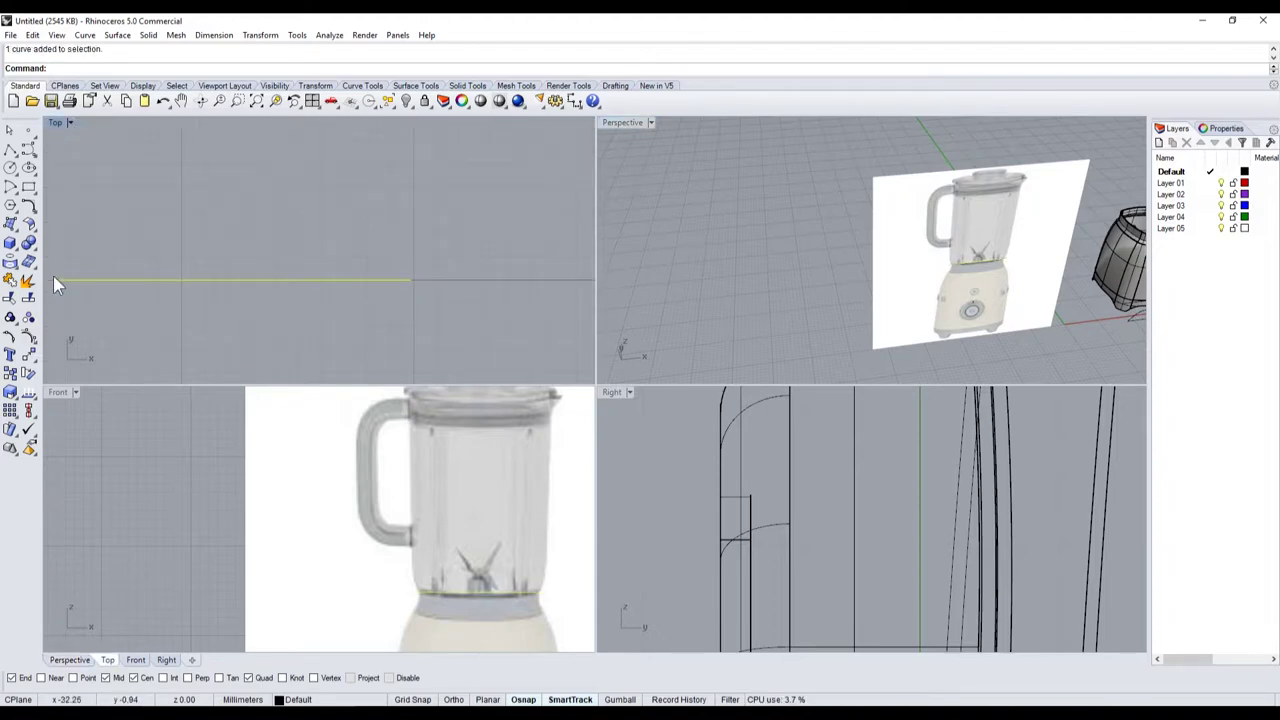
{"action": "left_click", "coordinate": [10, 167]}
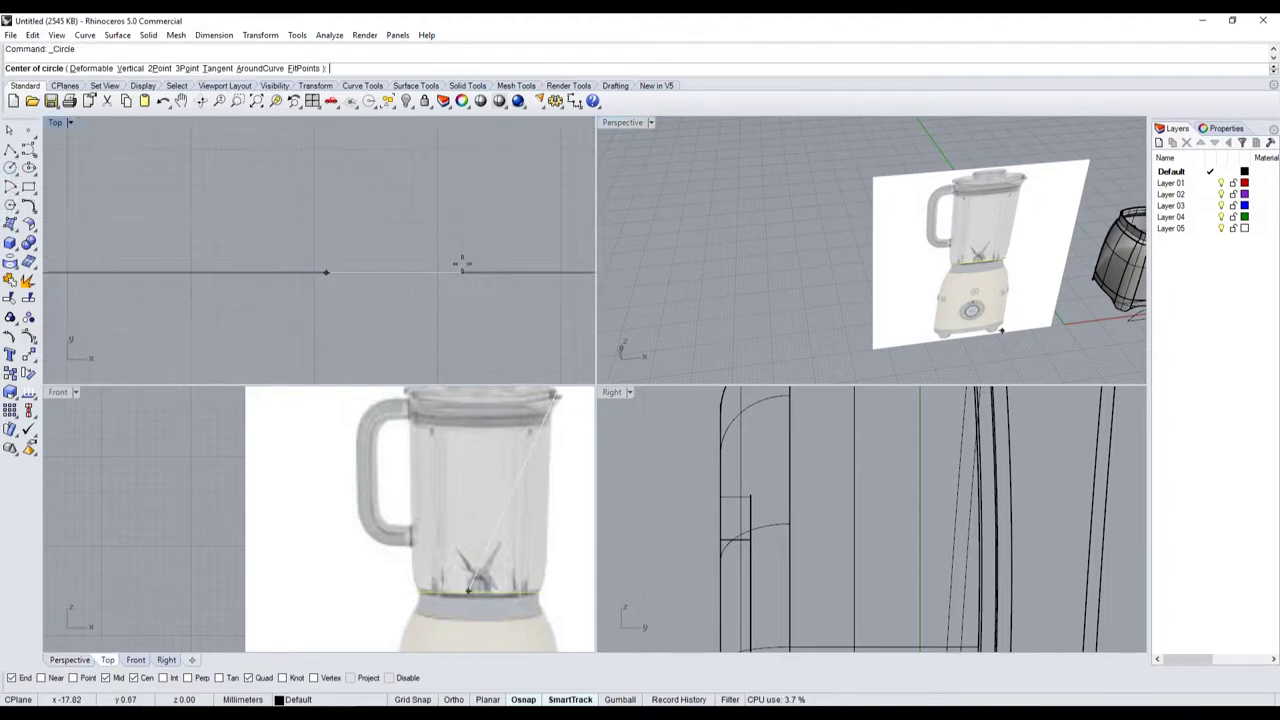
{"action": "left_click", "coordinate": [334, 272]}
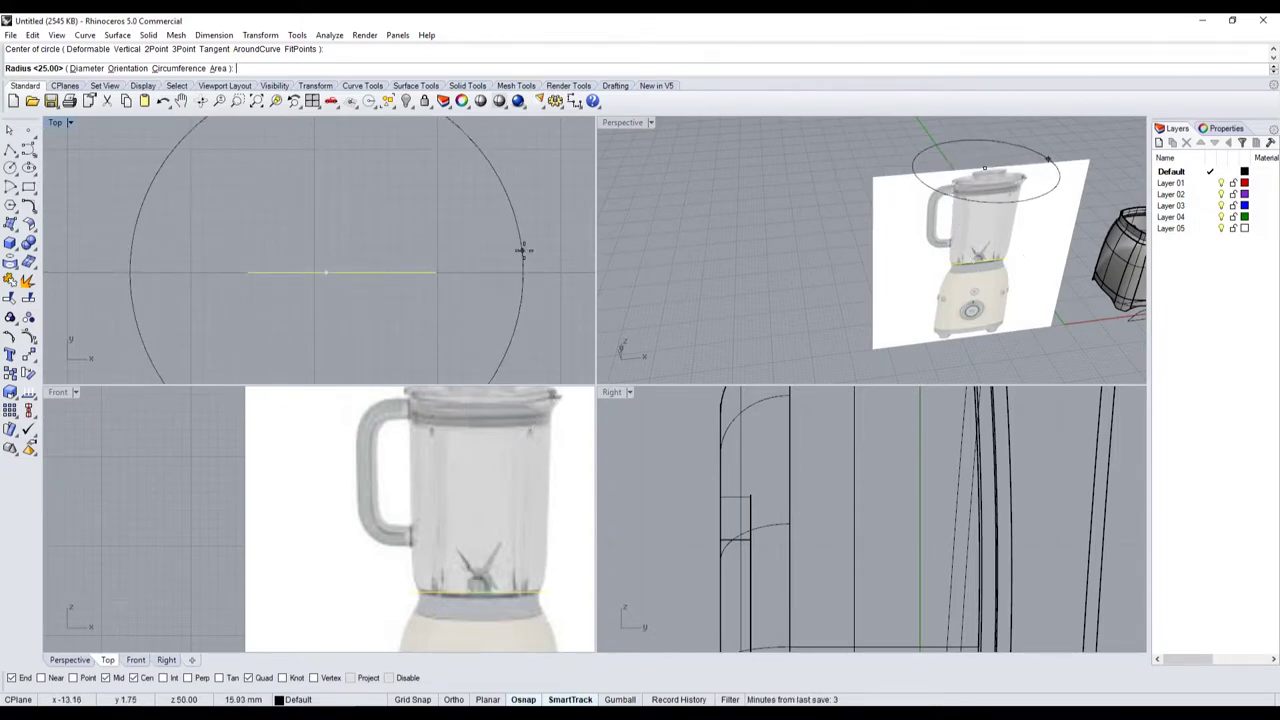
{"action": "key", "text": "Escape"}
- Move the line below the blender outlines and draw a small circle centred on it
{"action": "left_click", "coordinate": [960, 262]}
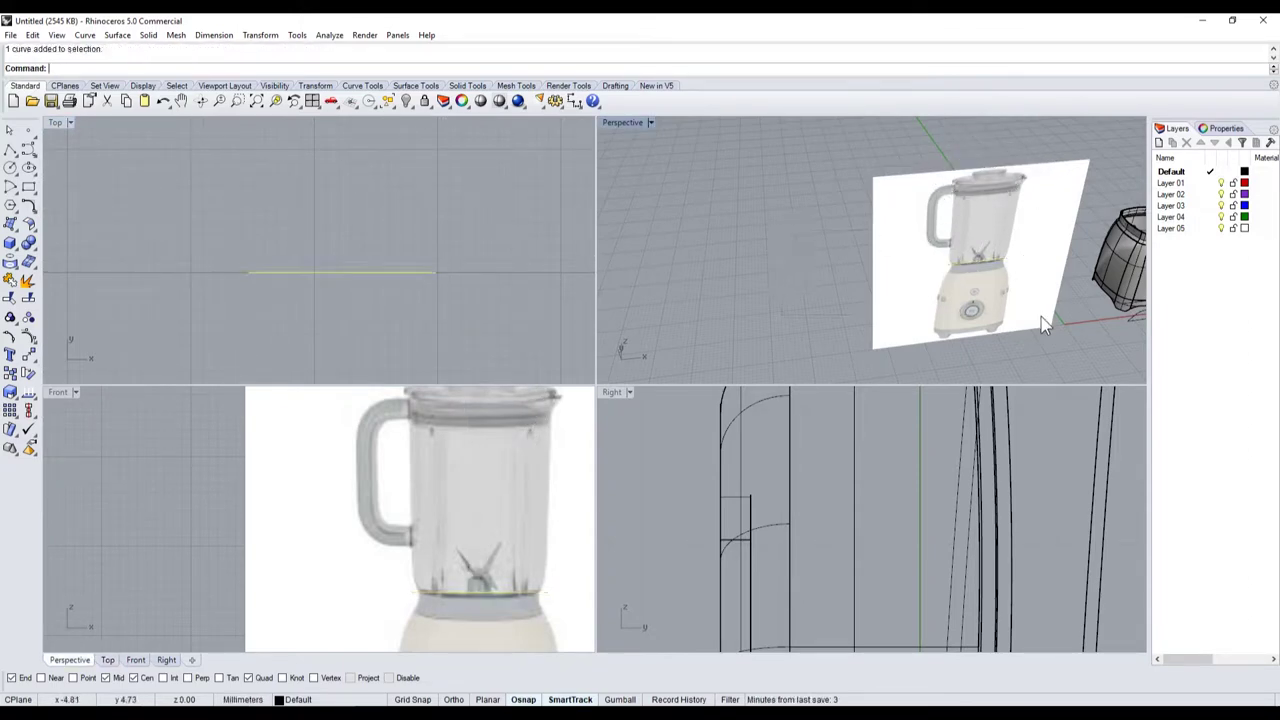
{"action": "scroll", "coordinate": [351, 262], "scroll_direction": "down", "scroll_amount": 5}
{"action": "left_click_drag", "start_coordinate": [260, 266], "coordinate": [374, 323]}
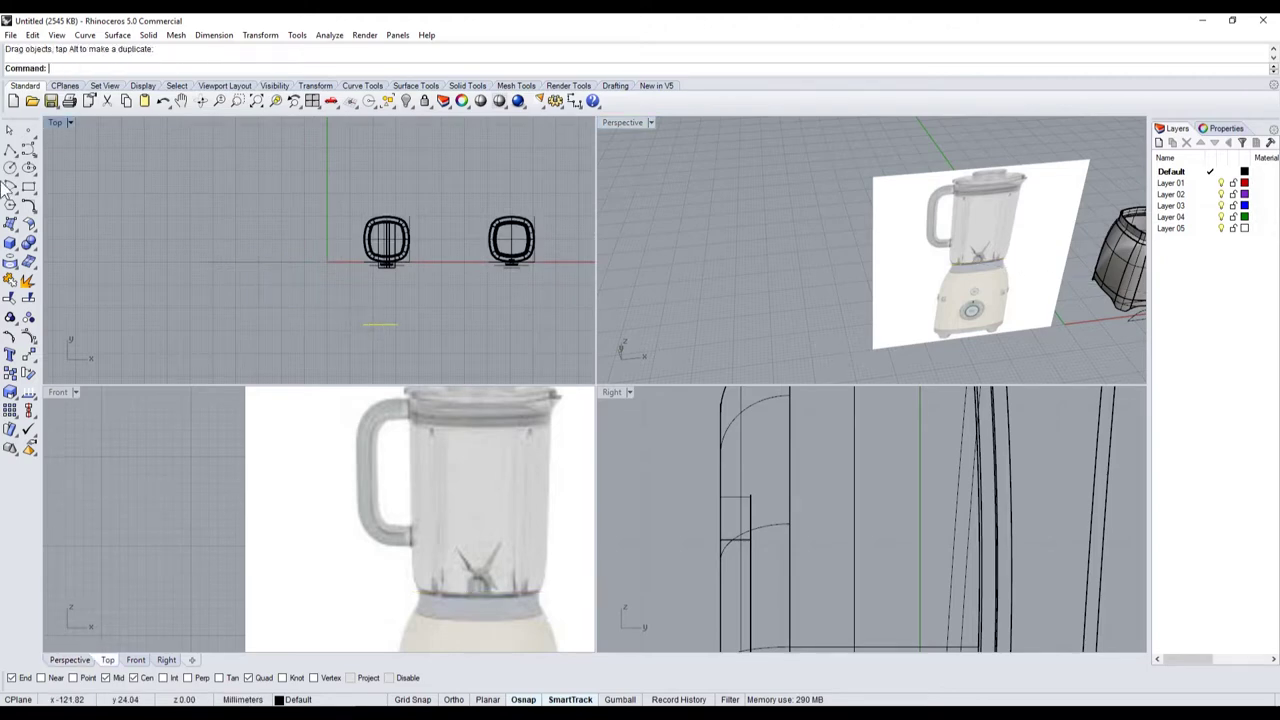
{"action": "left_click", "coordinate": [9, 167]}
{"action": "left_click", "coordinate": [380, 324]}
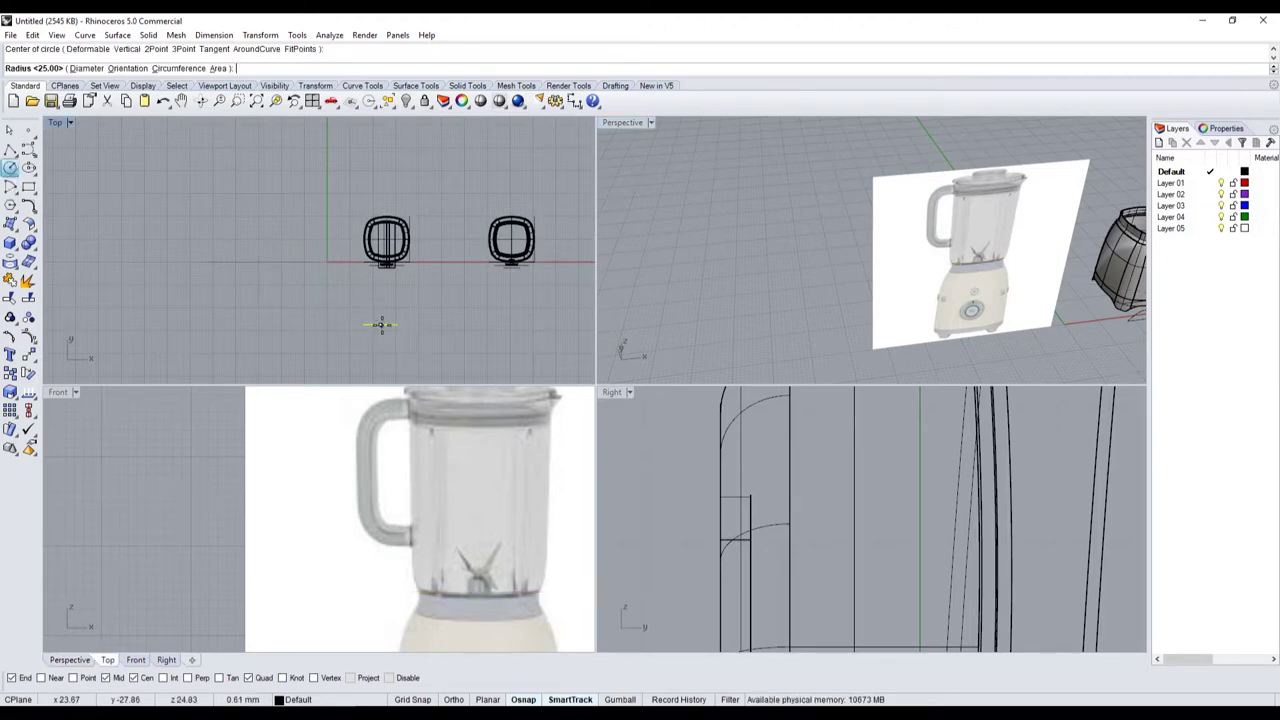
{"action": "left_click", "coordinate": [398, 324]}
{"action": "scroll", "coordinate": [375, 309], "scroll_direction": "up", "scroll_amount": 3}
{"action": "scroll", "coordinate": [352, 309], "scroll_direction": "down", "scroll_amount": 3}
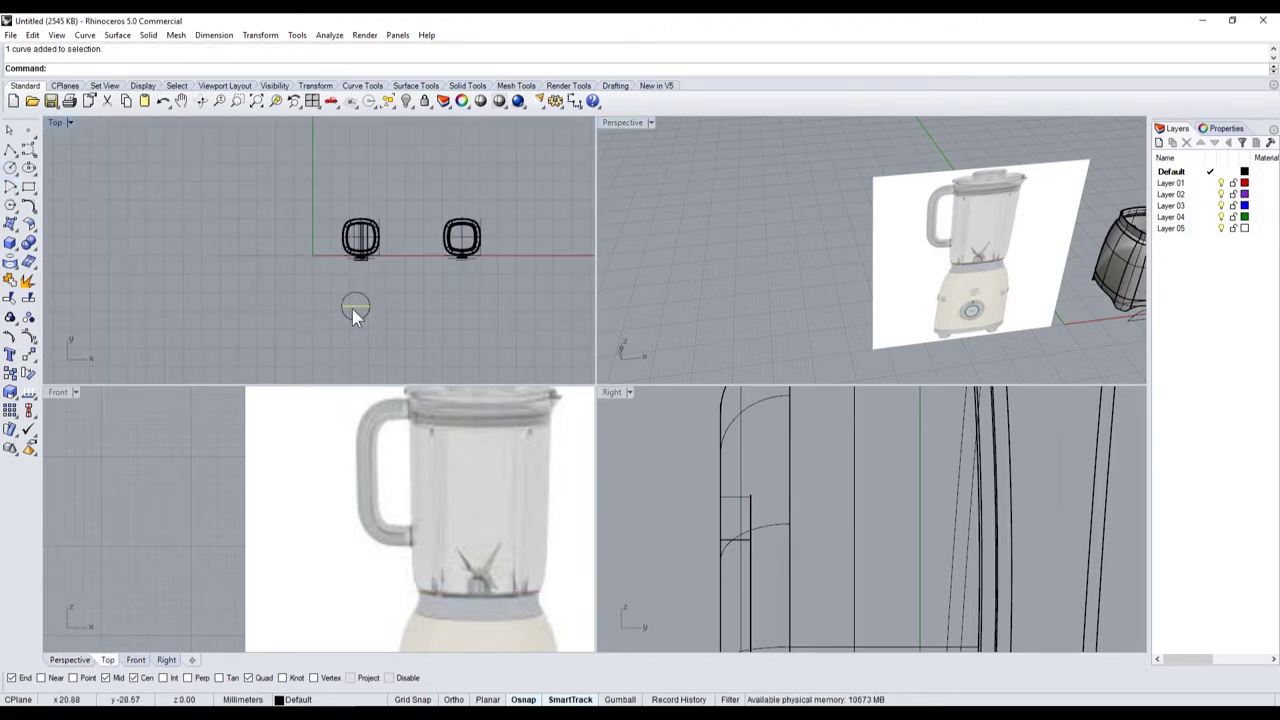
{"action": "scroll", "coordinate": [375, 304], "scroll_direction": "up", "scroll_amount": 2}
{"action": "scroll", "coordinate": [307, 297], "scroll_direction": "down", "scroll_amount": 3}
- Centre the circle and line inside the right blender outline in Top view, snapping to Mid
{"action": "left_click_drag", "start_coordinate": [307, 297], "coordinate": [409, 291]}
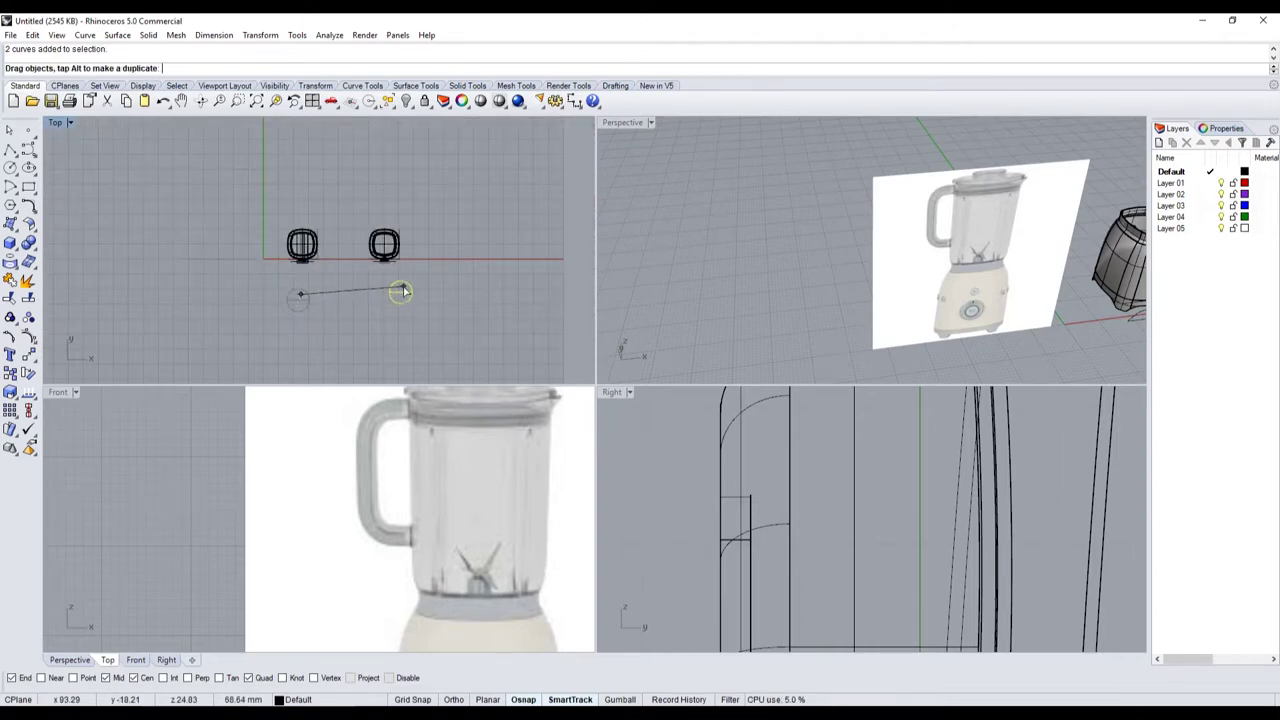
{"action": "left_click", "coordinate": [28, 355]}
{"action": "scroll", "coordinate": [323, 319], "scroll_direction": "up", "scroll_amount": 2}
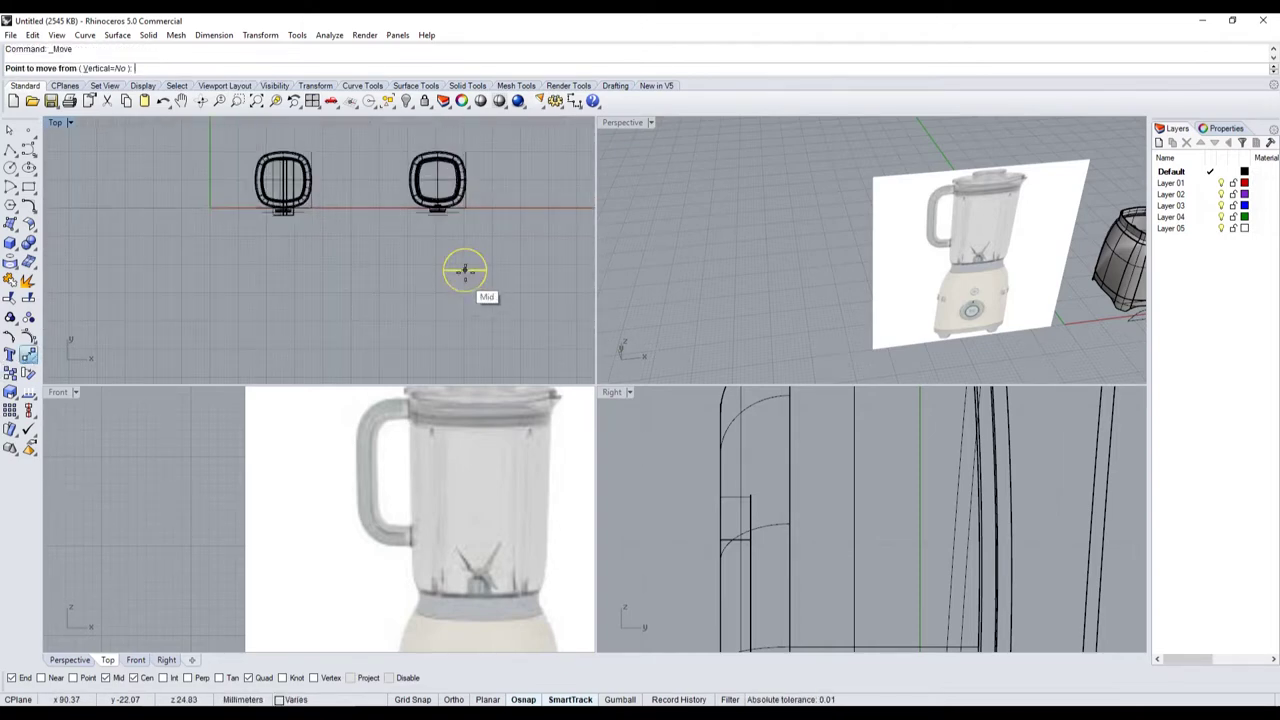
{"action": "left_click", "coordinate": [467, 268]}
{"action": "scroll", "coordinate": [446, 163], "scroll_direction": "up", "scroll_amount": 4}
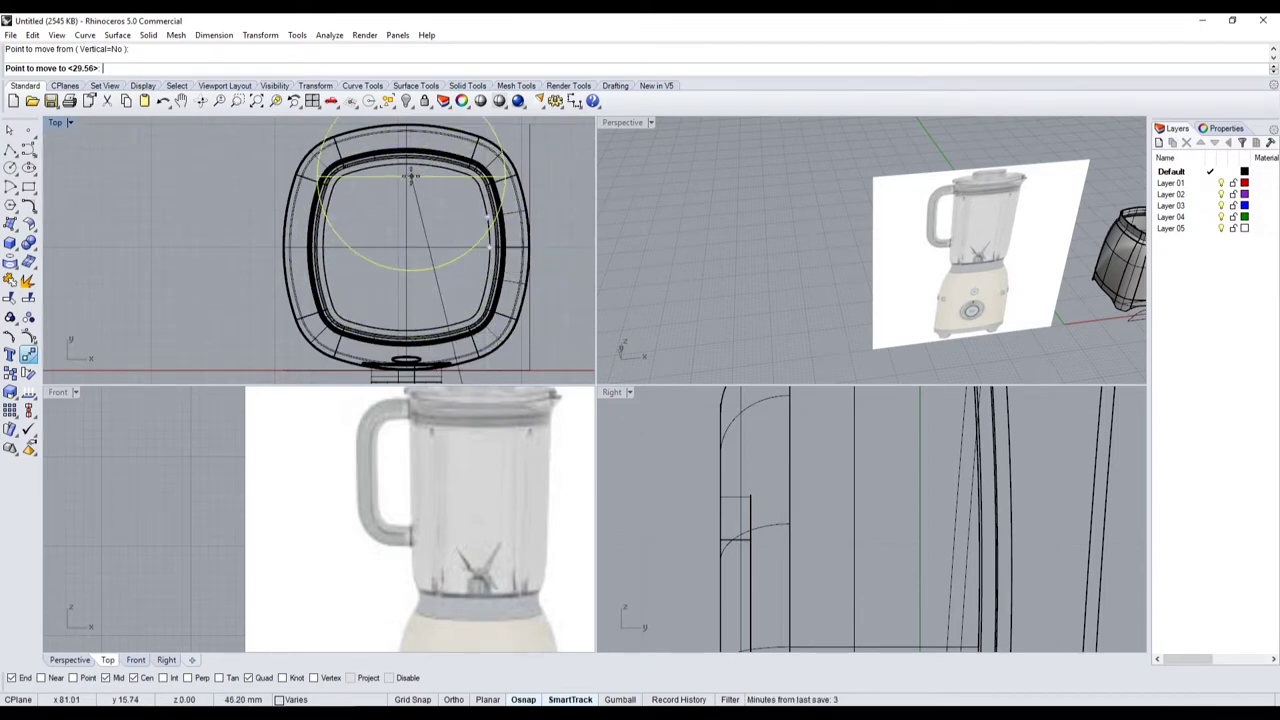
{"action": "left_click", "coordinate": [407, 205]}
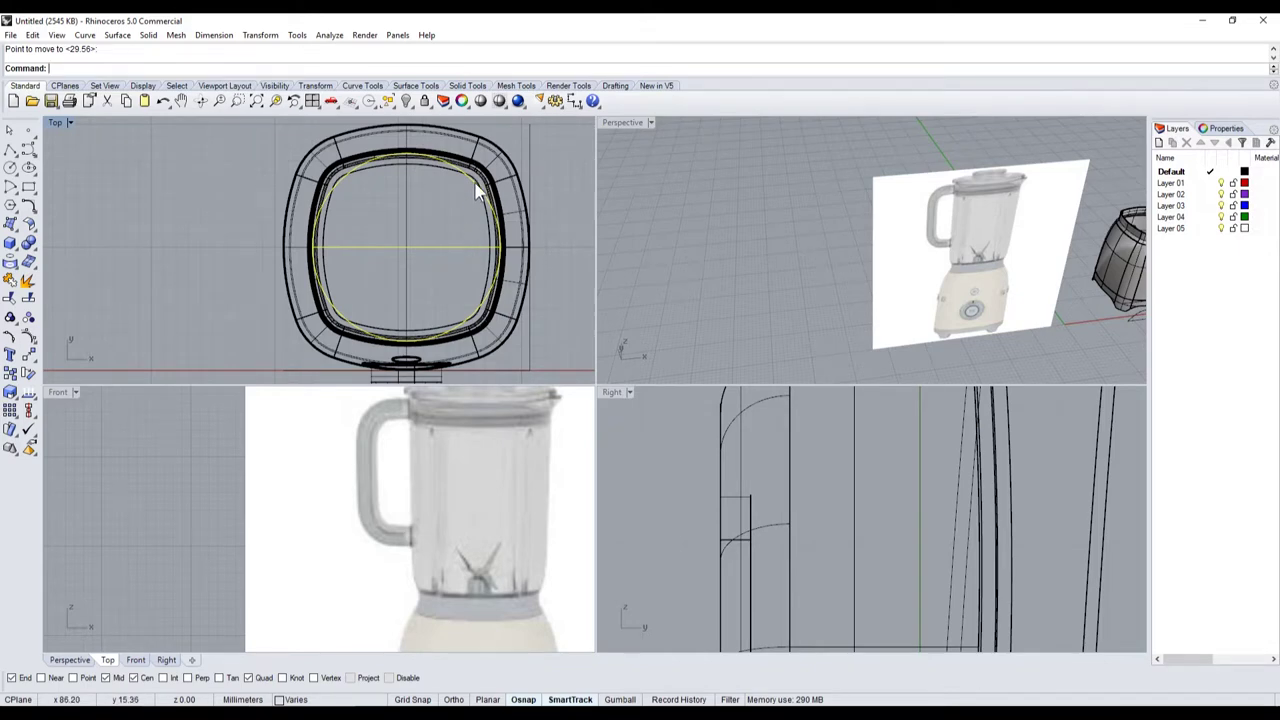
{"action": "scroll", "coordinate": [356, 475], "scroll_direction": "down", "scroll_amount": 3}
{"action": "scroll", "coordinate": [527, 509], "scroll_direction": "down", "scroll_amount": 1}
{"action": "scroll", "coordinate": [500, 525], "scroll_direction": "up", "scroll_amount": 4}
{"action": "scroll", "coordinate": [477, 534], "scroll_direction": "up", "scroll_amount": 2}
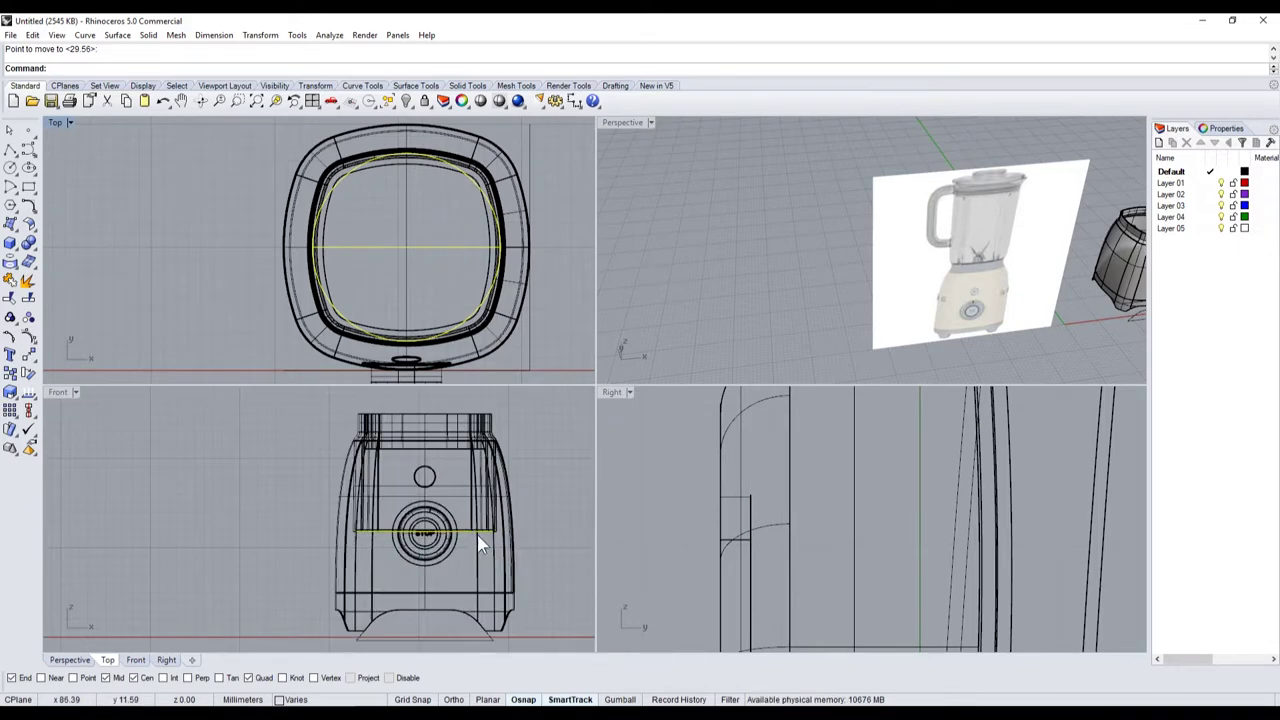
{"action": "scroll", "coordinate": [477, 534], "scroll_direction": "down", "scroll_amount": 3}
- Lift the rounded curve in Front view to the Int snap at the base top
{"action": "mouse_move", "coordinate": [484, 540]}
{"action": "left_mouse_down"}
{"action": "mouse_move", "coordinate": [480, 451]}
{"action": "mouse_move", "coordinate": [441, 505]}
{"action": "left_mouse_up"}
{"action": "scroll", "coordinate": [496, 462], "scroll_direction": "up", "scroll_amount": 3}
{"action": "scroll", "coordinate": [462, 463], "scroll_direction": "up", "scroll_amount": 3}
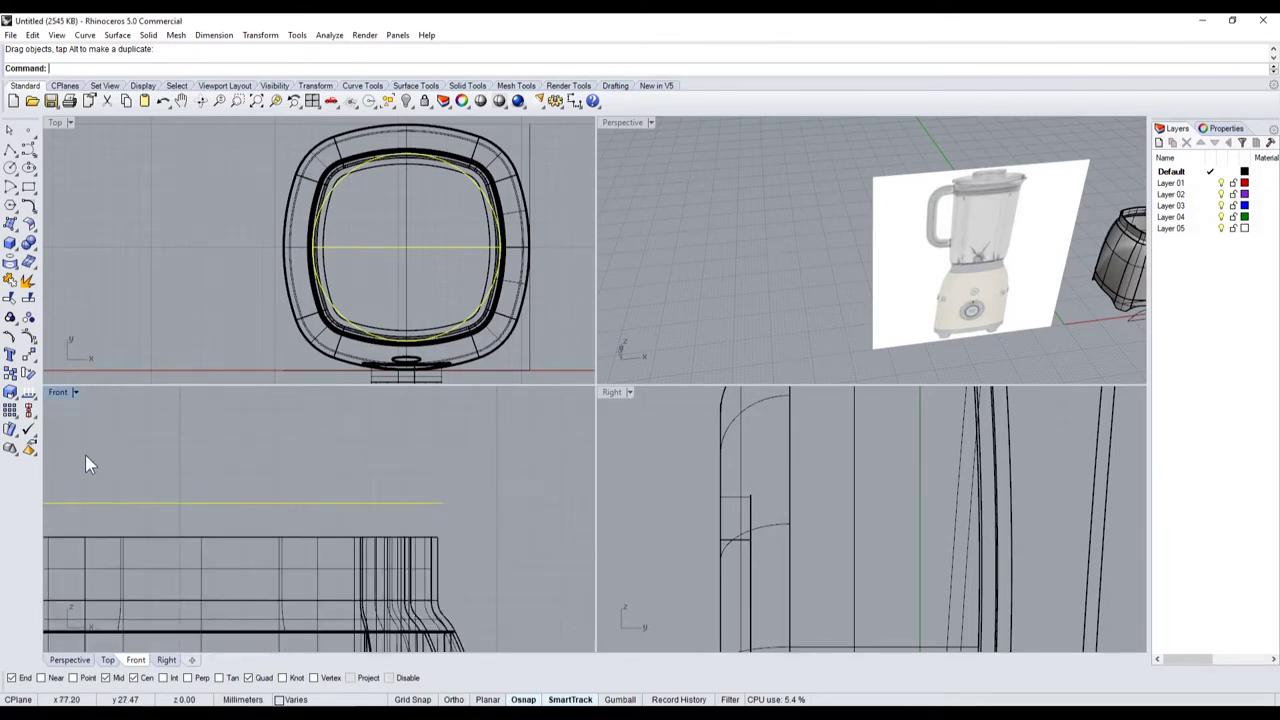
{"action": "left_click", "coordinate": [30, 370]}
{"action": "left_click", "coordinate": [442, 504]}
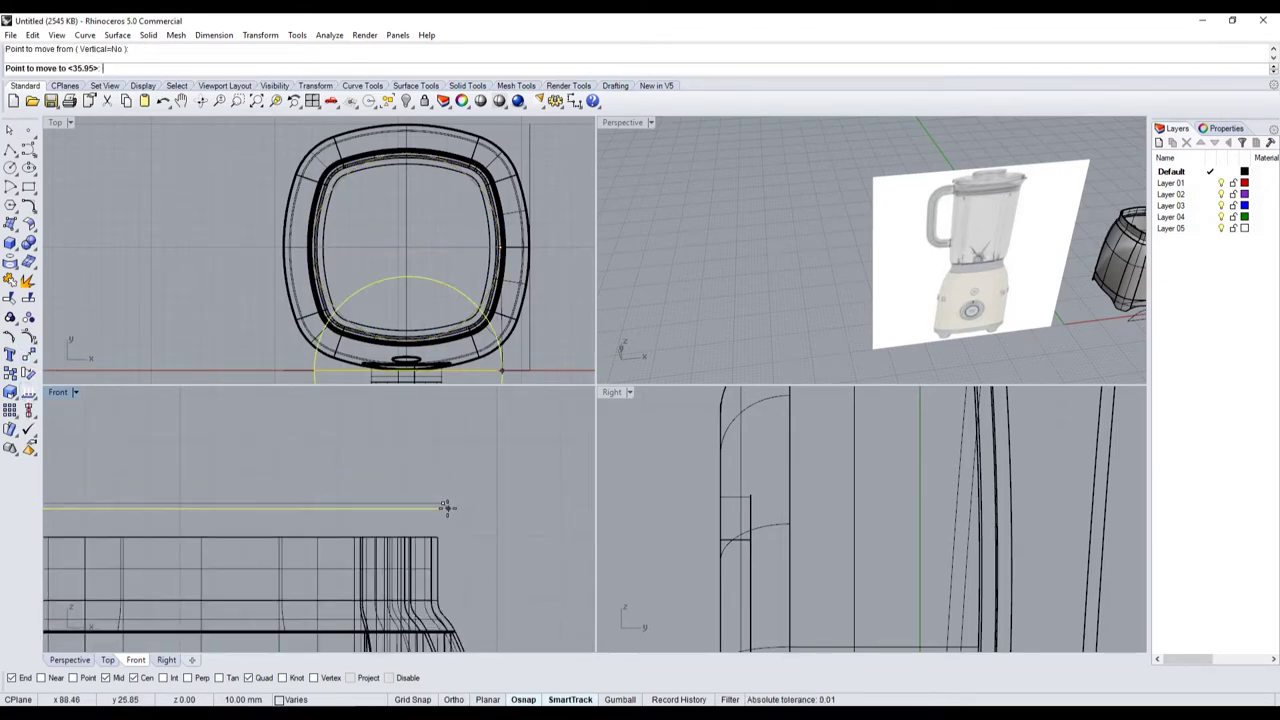
{"action": "left_click", "coordinate": [441, 537]}
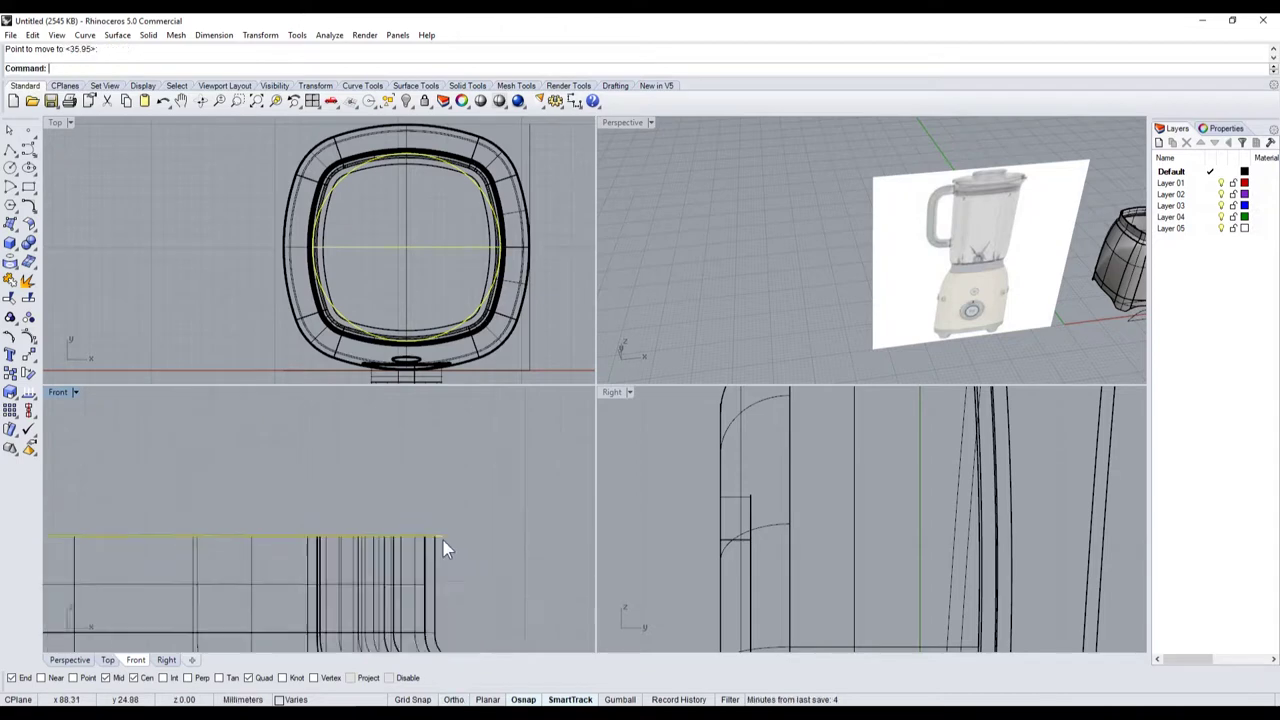
{"action": "left_click", "coordinate": [462, 248]}
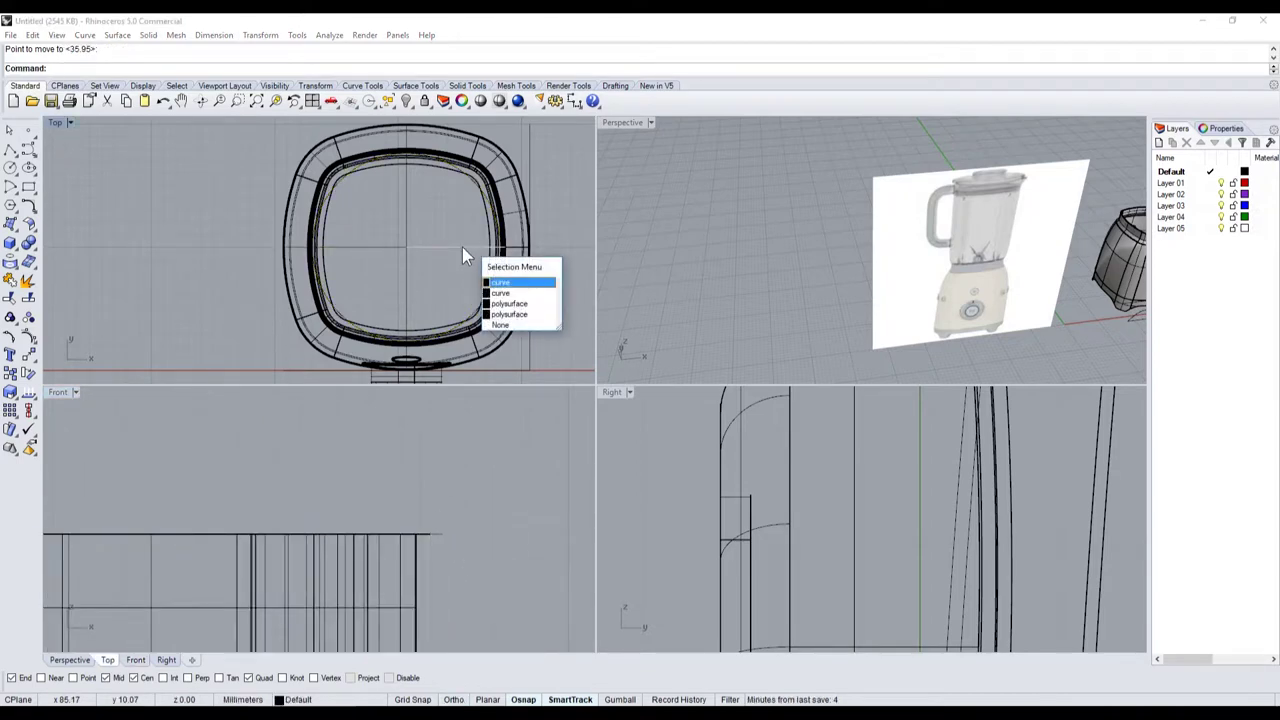
{"action": "left_click", "coordinate": [516, 299]}
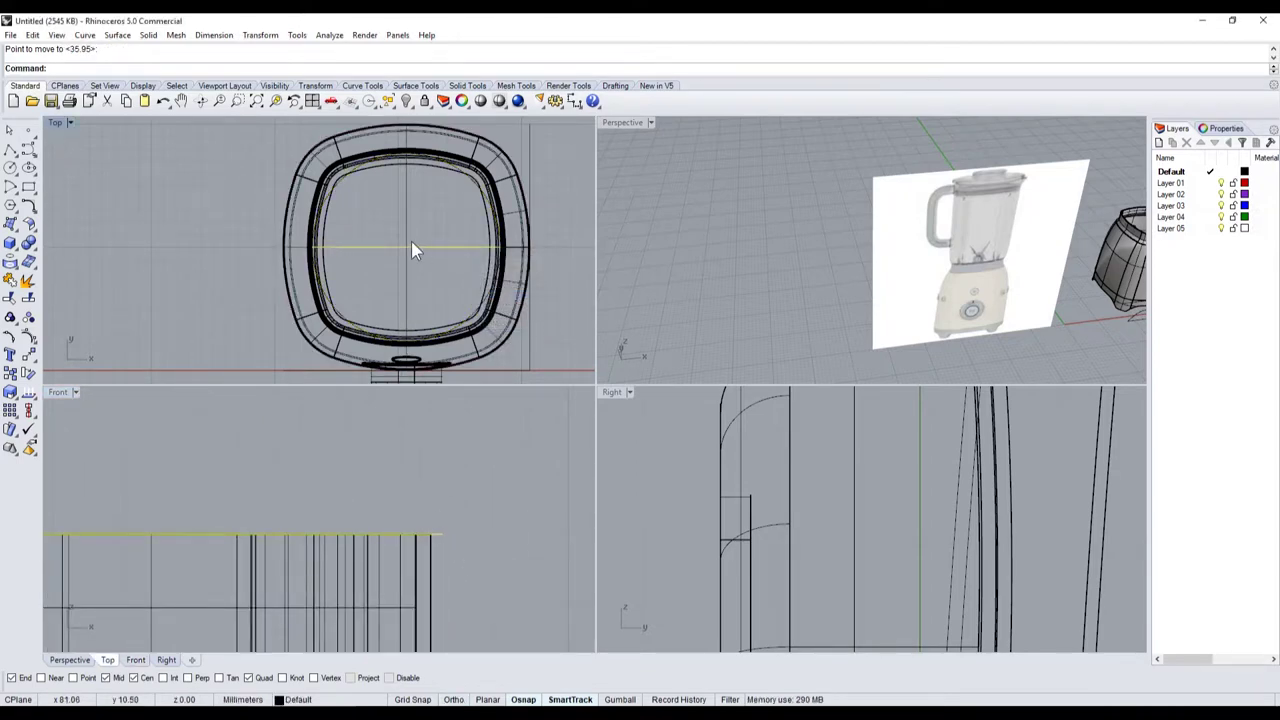
{"action": "left_click", "coordinate": [440, 535]}
{"action": "left_click", "coordinate": [441, 536]}
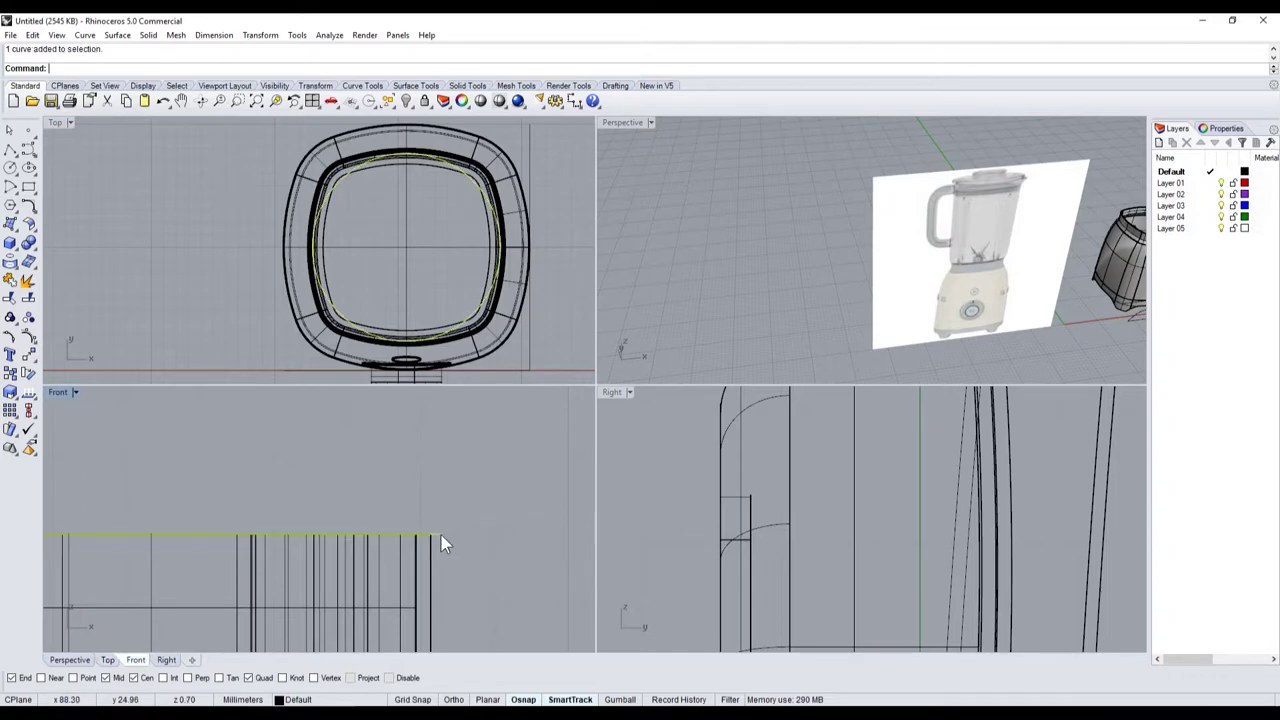
- Extrude the rim circle upward as an open-walled cylinder for the jar
{"action": "left_click", "coordinate": [12, 245]}
{"action": "left_click", "coordinate": [66, 288]}
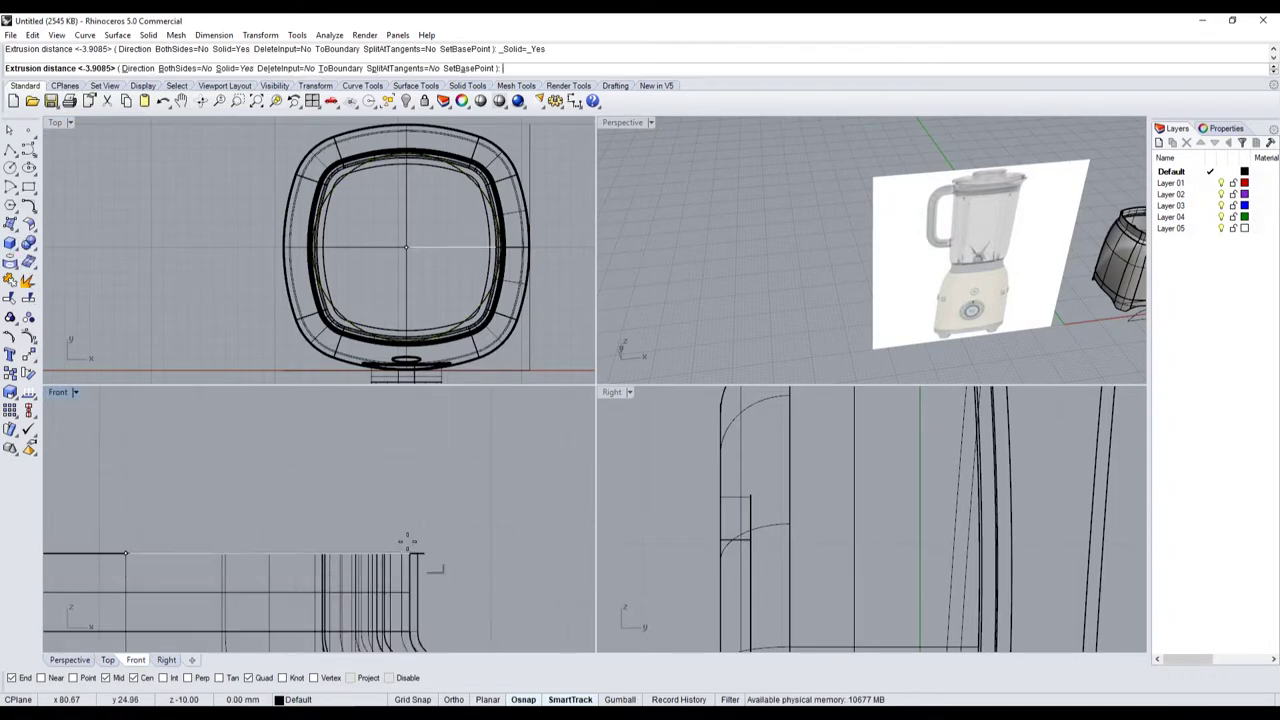
{"action": "scroll", "coordinate": [350, 520], "scroll_direction": "down", "scroll_amount": 3}
{"action": "left_click", "coordinate": [233, 68]}
{"action": "left_click", "coordinate": [233, 68]}
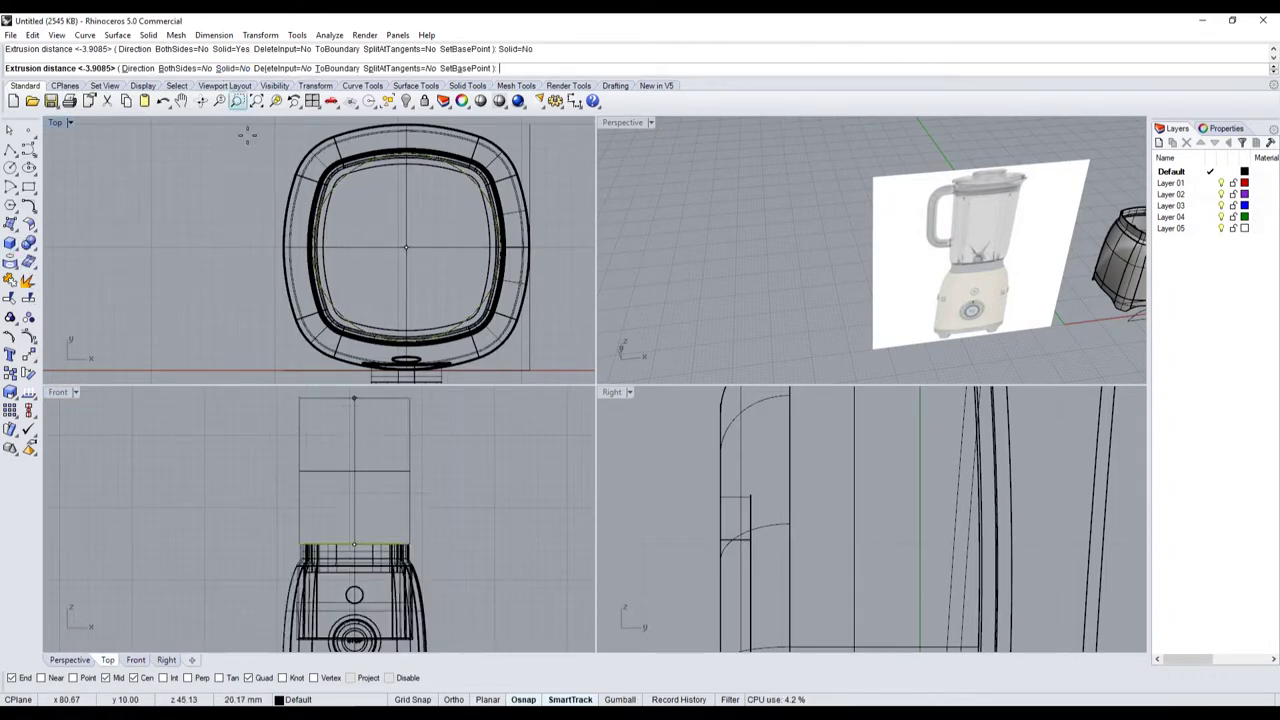
{"action": "scroll", "coordinate": [330, 520], "scroll_direction": "down", "scroll_amount": 5}
{"action": "scroll", "coordinate": [331, 472], "scroll_direction": "up", "scroll_amount": 4}
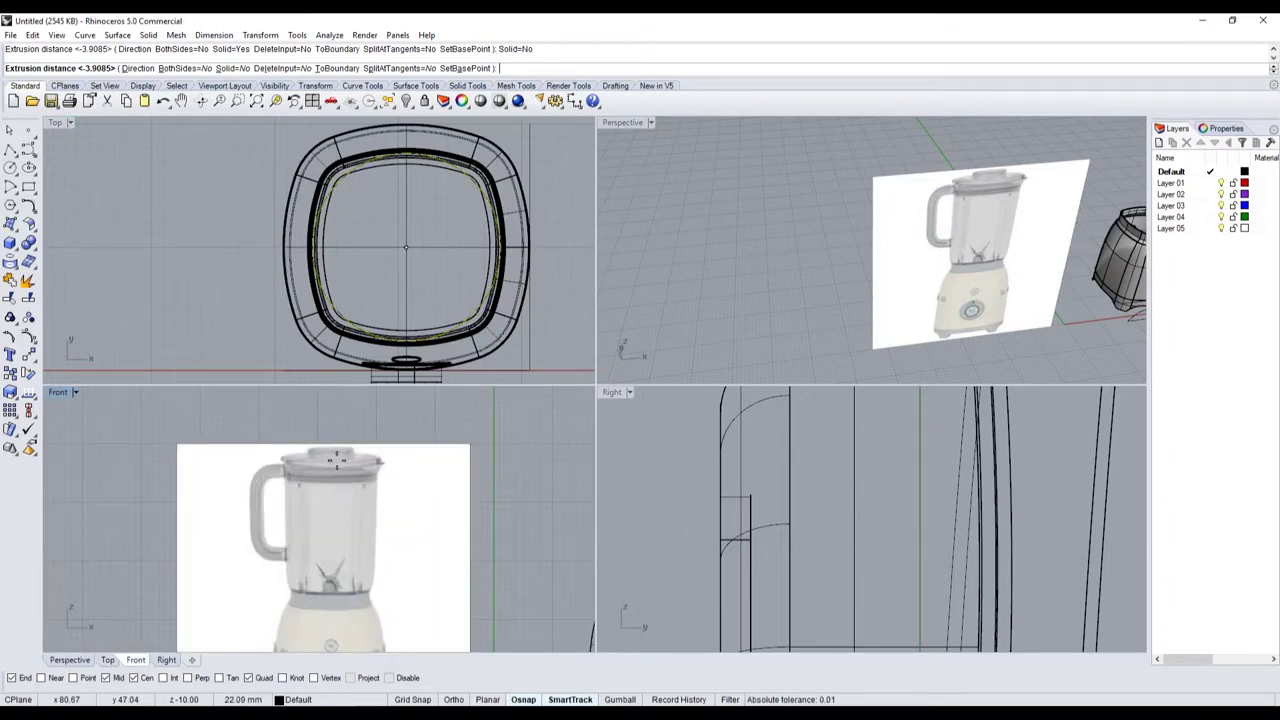
{"action": "left_click", "coordinate": [376, 460]}
{"action": "scroll", "coordinate": [330, 500], "scroll_direction": "down", "scroll_amount": 5}
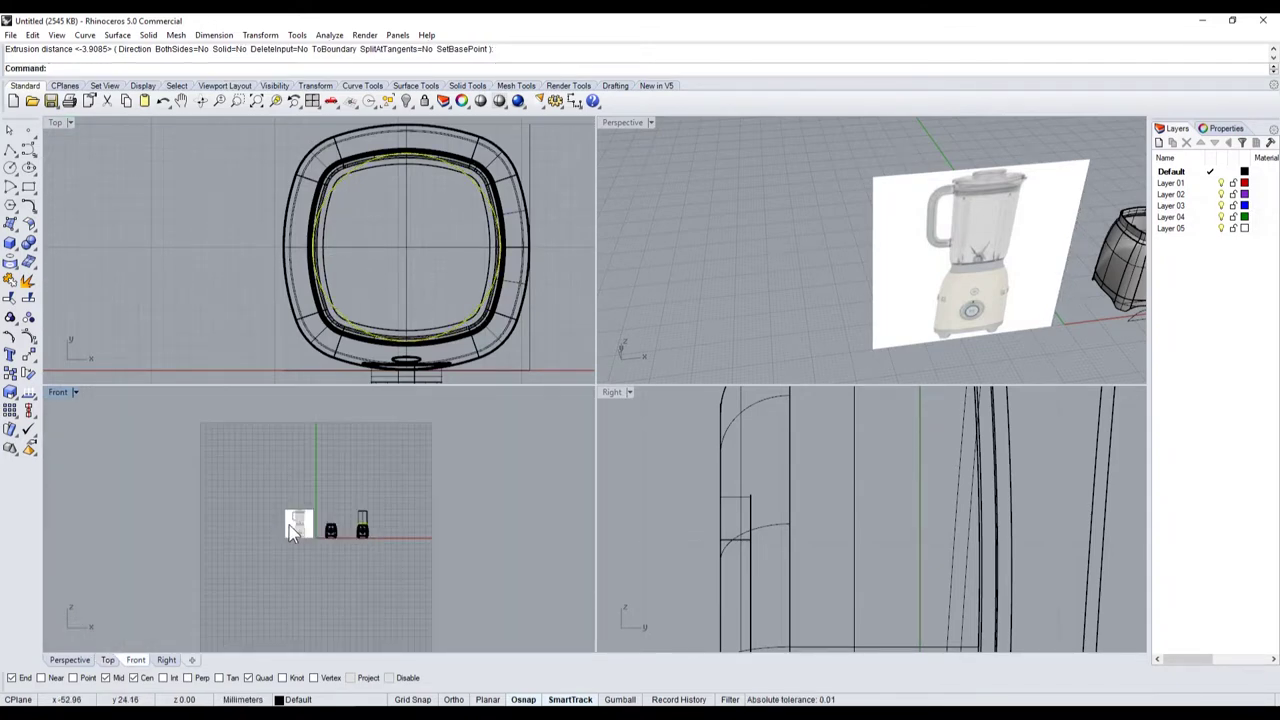
{"action": "scroll", "coordinate": [289, 525], "scroll_direction": "up", "scroll_amount": 2}
{"action": "scroll", "coordinate": [312, 547], "scroll_direction": "up", "scroll_amount": 2}
{"action": "scroll", "coordinate": [577, 362], "scroll_direction": "down", "scroll_amount": 1}
{"action": "scroll", "coordinate": [787, 228], "scroll_direction": "down", "scroll_amount": 5}
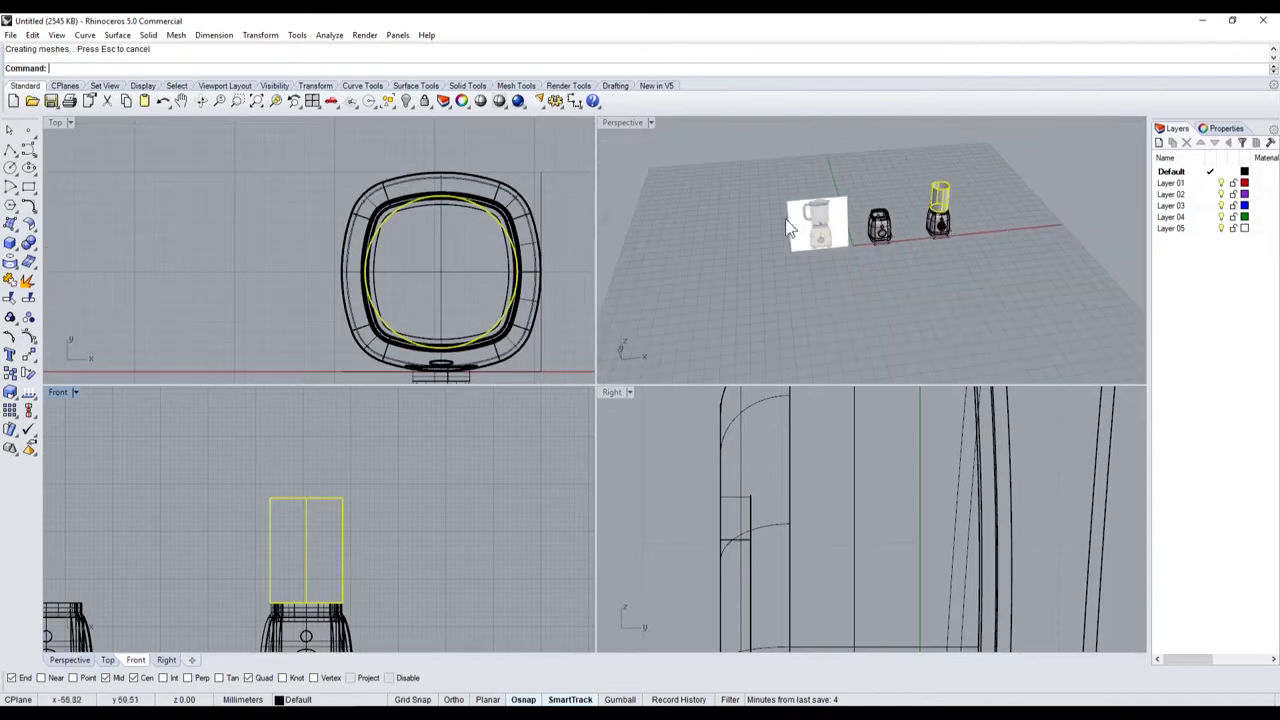
- Cap the cylinder's bottom circle with a flat planar disc, viewed in maximized Perspective
{"action": "double_click", "coordinate": [622, 122]}
{"action": "scroll", "coordinate": [713, 256], "scroll_direction": "up", "scroll_amount": 10}
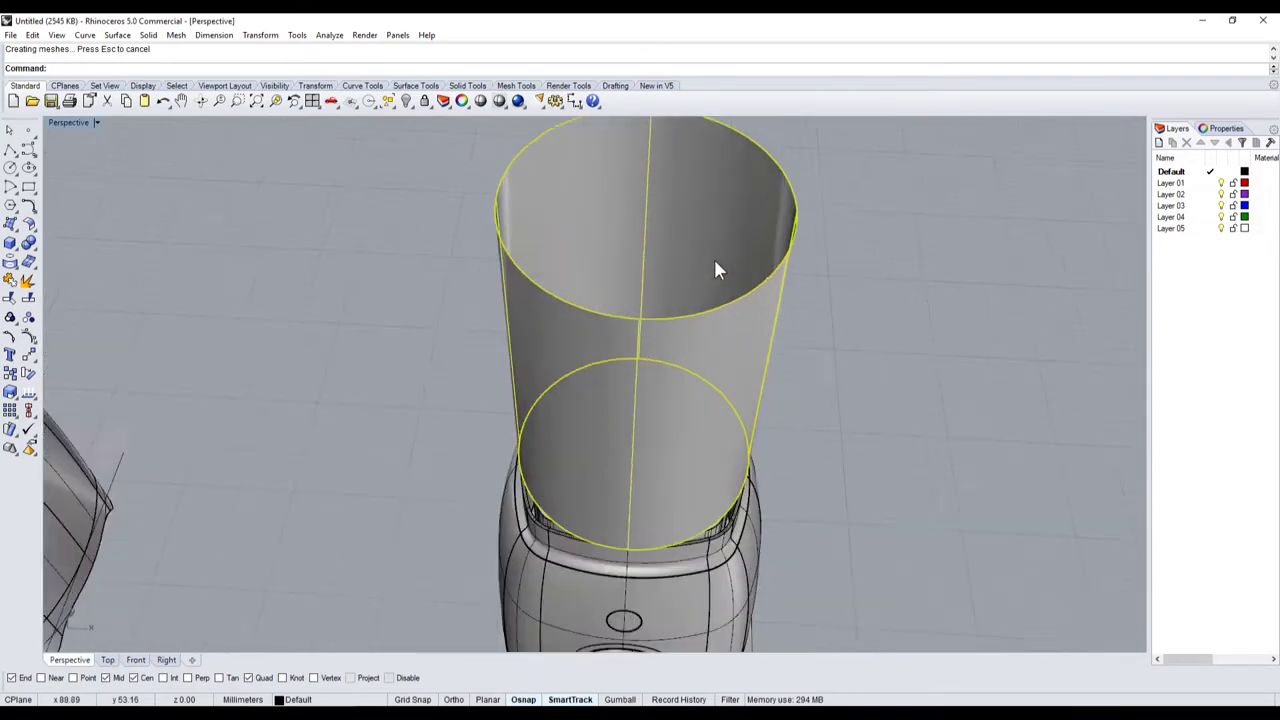
{"action": "right_click_drag", "start_coordinate": [713, 256], "coordinate": [672, 368]}
{"action": "key", "text": "Escape"}
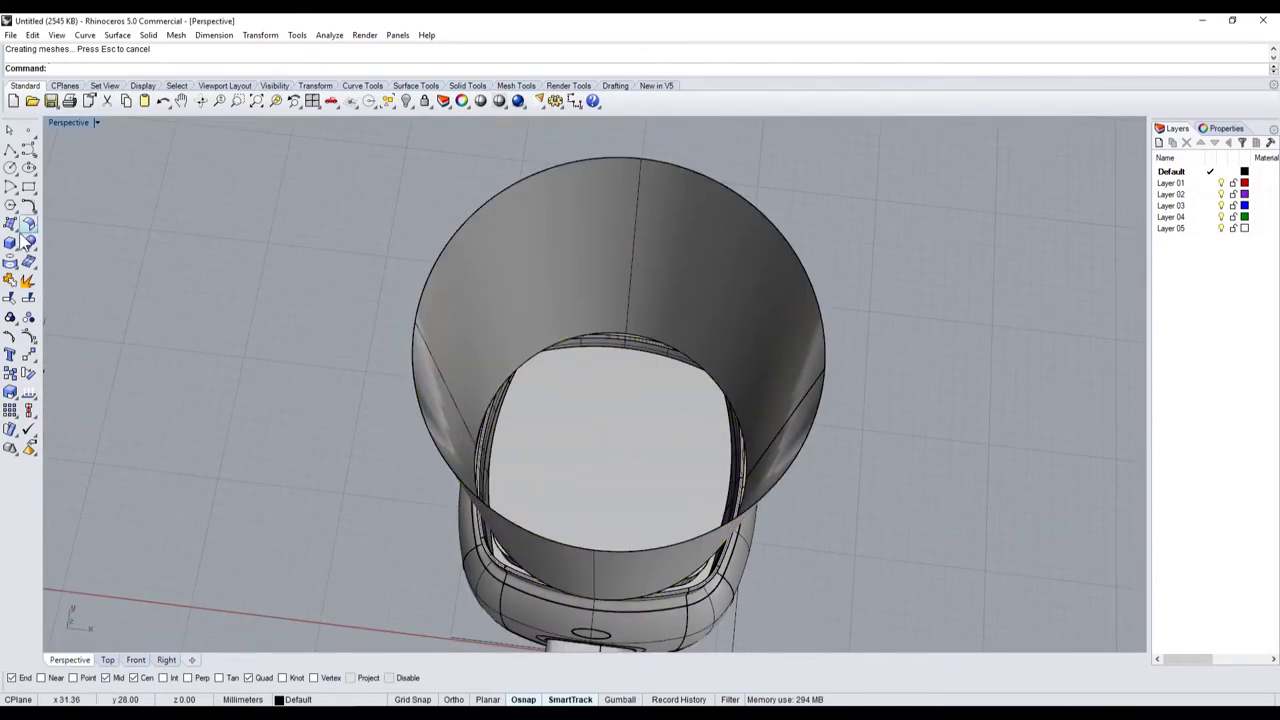
{"action": "left_click", "coordinate": [16, 236]}
{"action": "scroll", "coordinate": [590, 366], "scroll_direction": "up", "scroll_amount": 5}
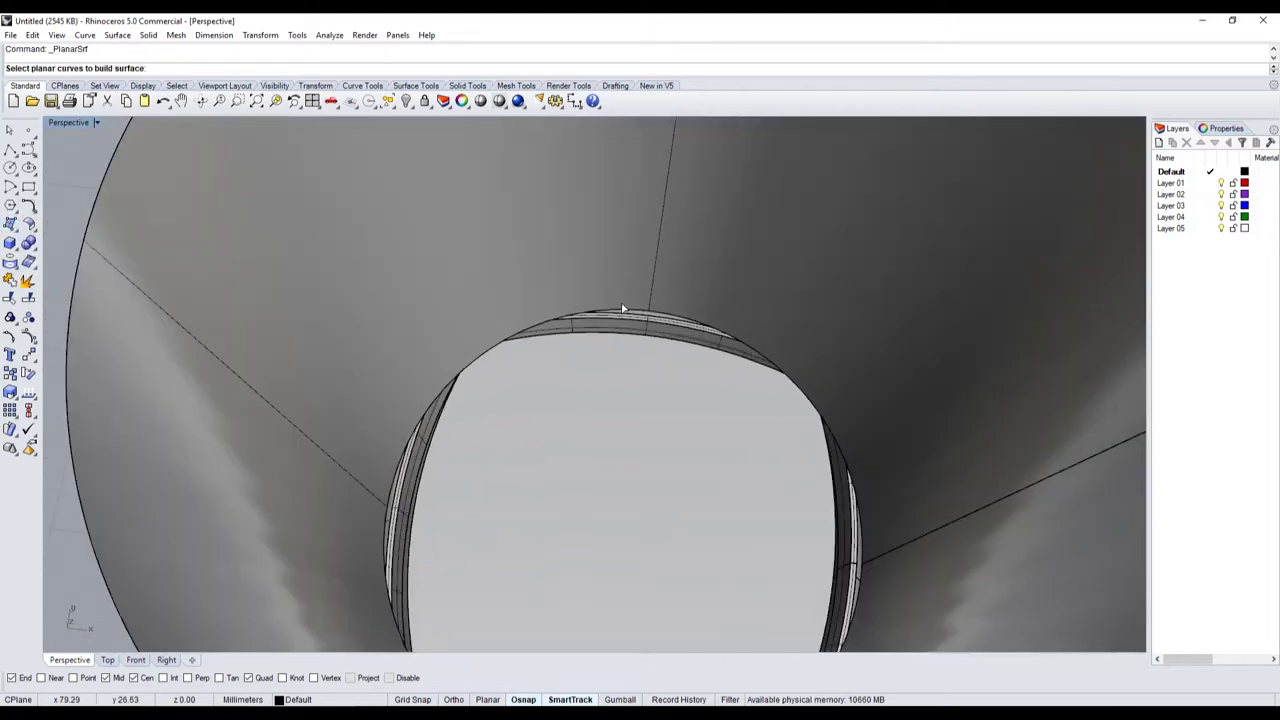
{"action": "left_click", "coordinate": [630, 312]}
{"action": "left_click", "coordinate": [667, 345]}
{"action": "key", "text": "Return"}
- Join the bottom disc and cylinder wall into one polysurface
{"action": "left_click", "coordinate": [630, 470]}
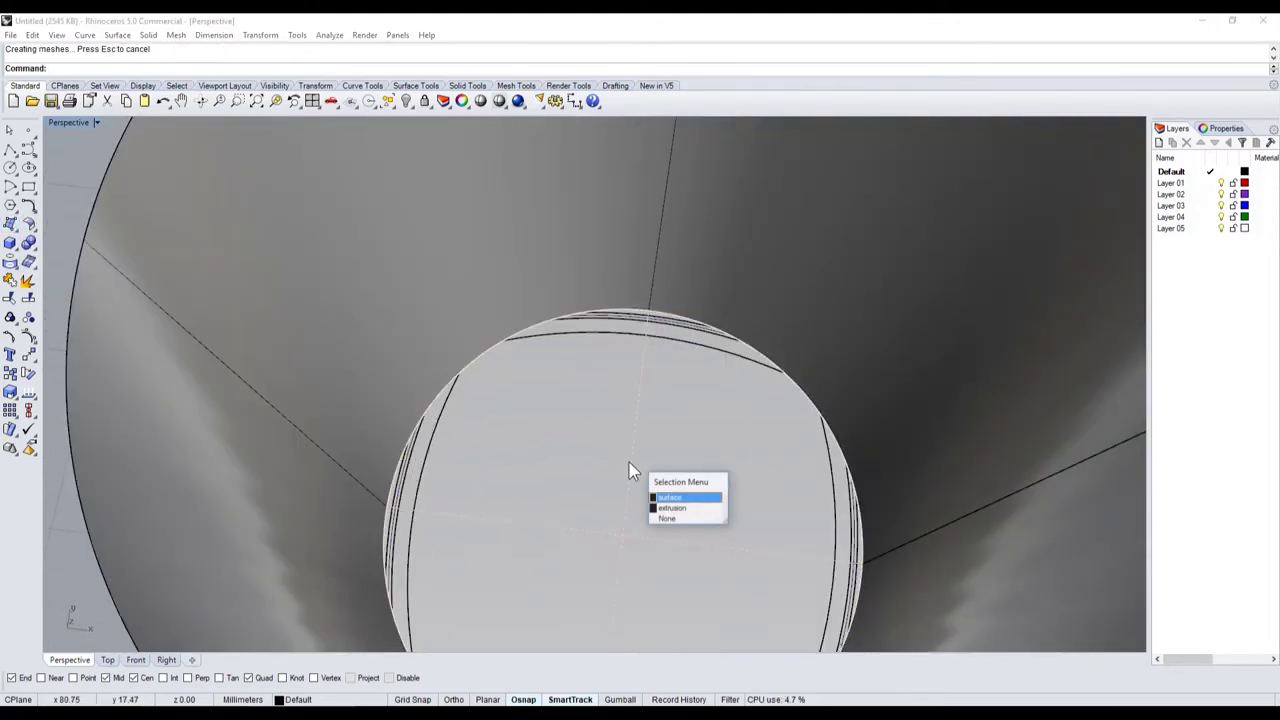
{"action": "left_click", "coordinate": [674, 499]}
{"action": "scroll", "coordinate": [640, 337], "scroll_direction": "up", "scroll_amount": 3}
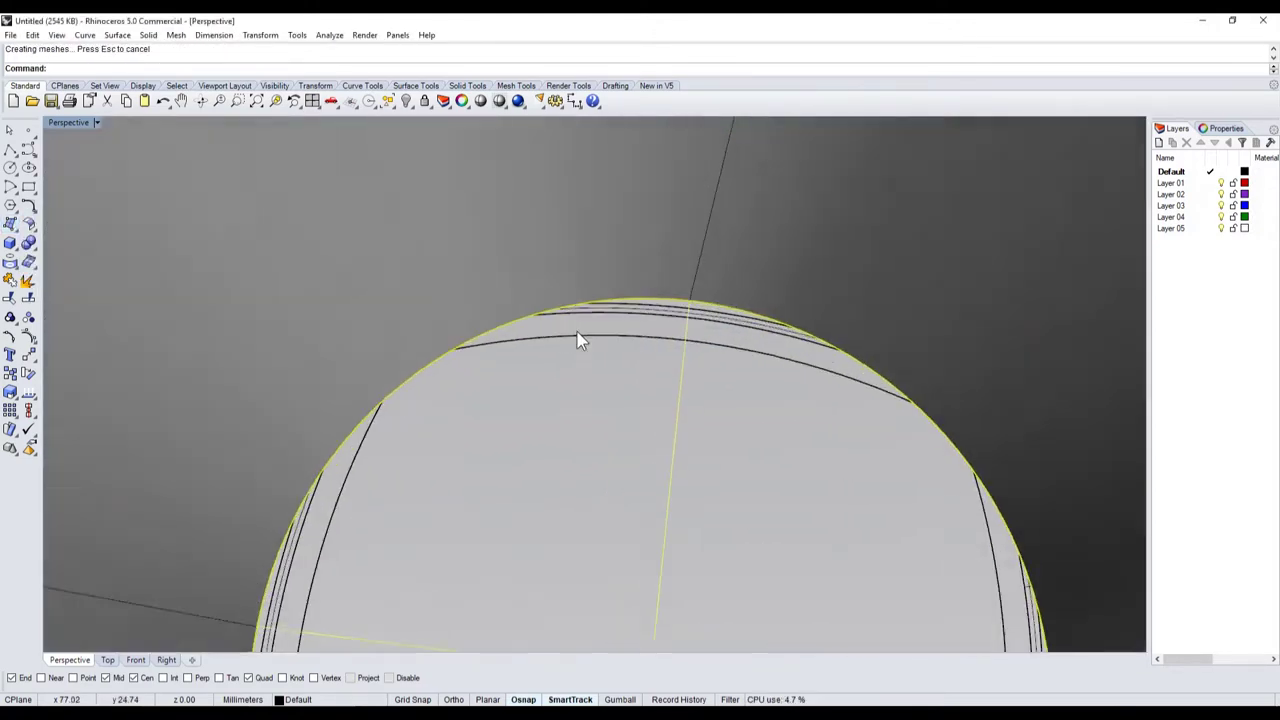
{"action": "scroll", "coordinate": [585, 340], "scroll_direction": "up", "scroll_amount": 2}
{"action": "scroll", "coordinate": [829, 379], "scroll_direction": "down", "scroll_amount": 4}
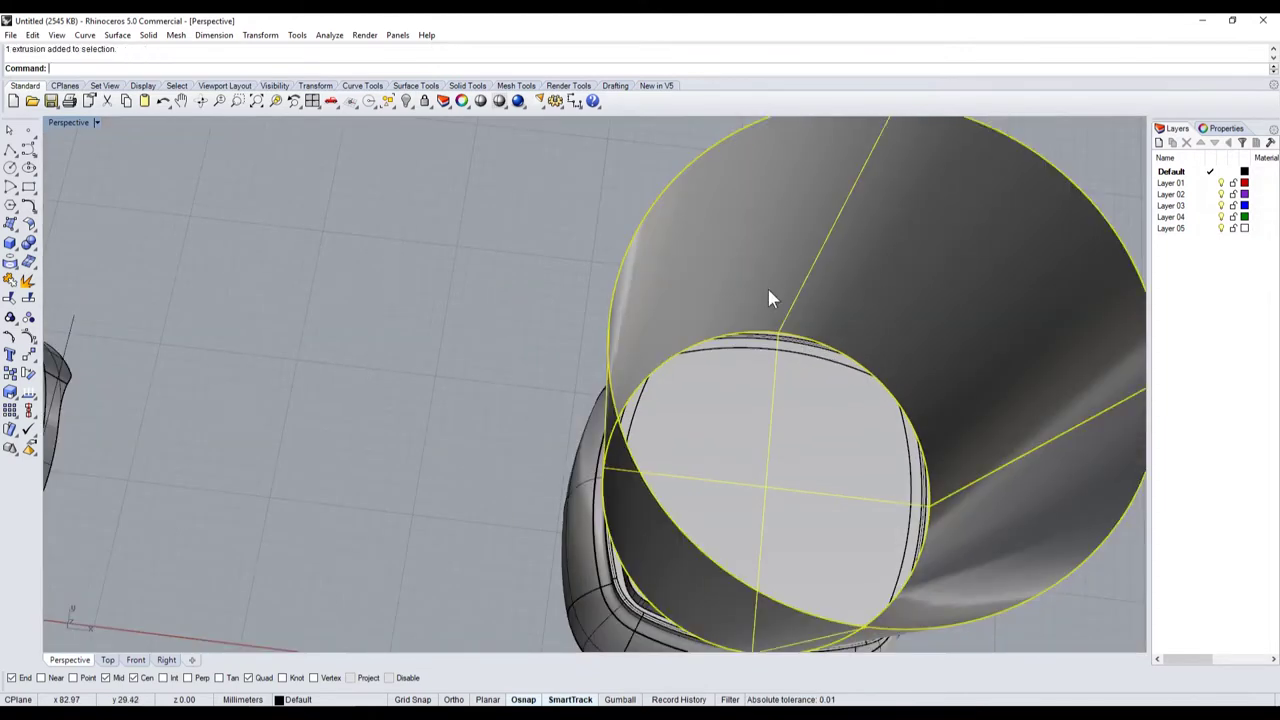
{"action": "left_click", "coordinate": [10, 283]}
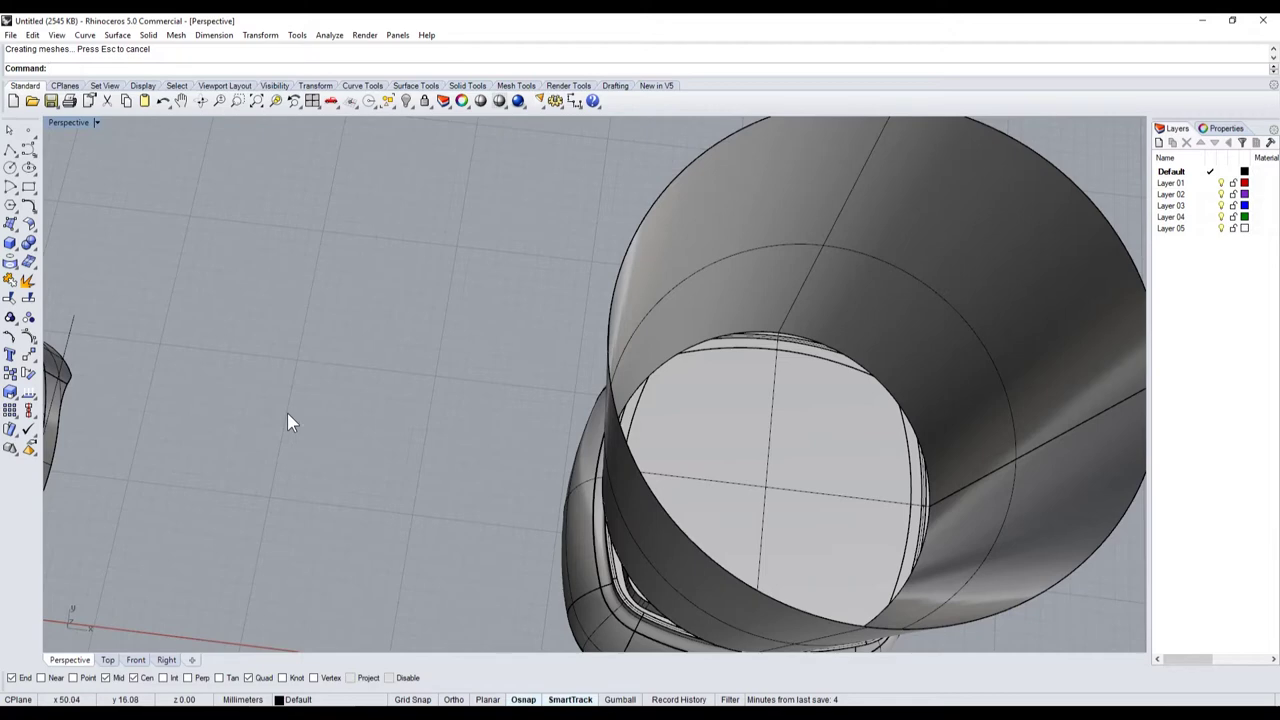
{"action": "scroll", "coordinate": [346, 343], "scroll_direction": "down", "scroll_amount": 5}
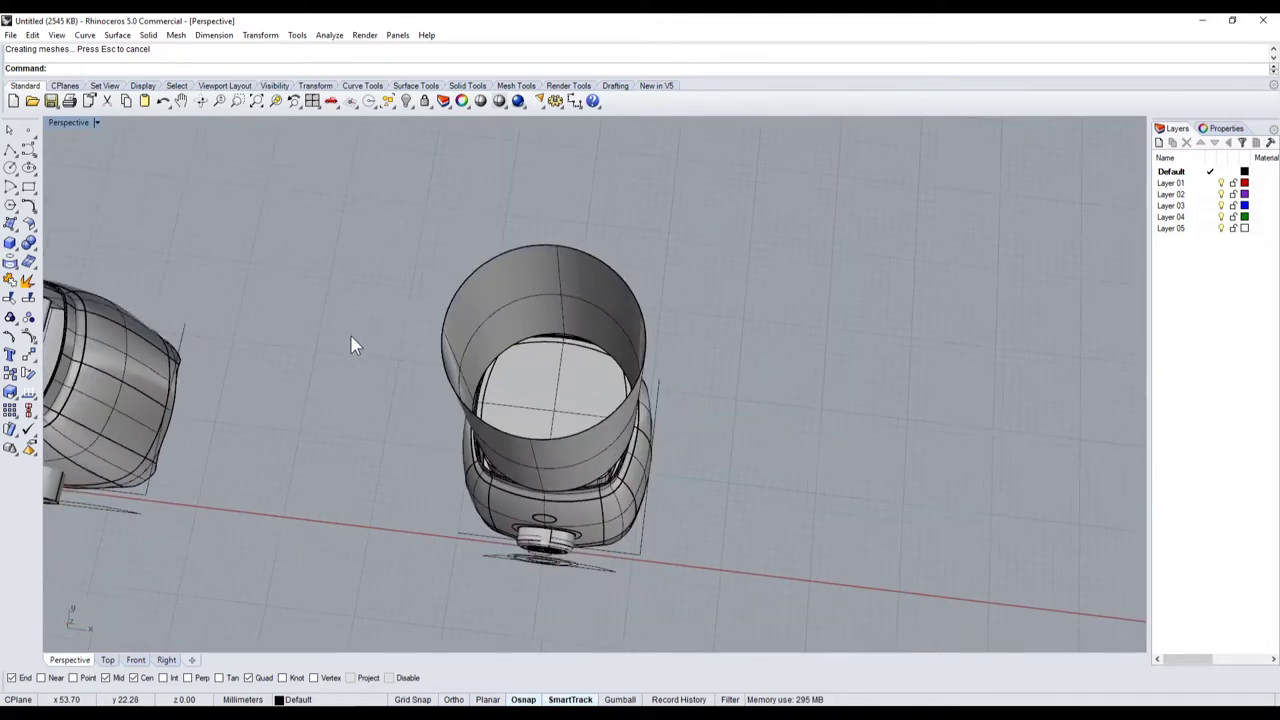
{"action": "scroll", "coordinate": [523, 297], "scroll_direction": "up", "scroll_amount": 3}
- Select the jar and start Rebuild Surface, then cancel it after orbiting into the jar
{"action": "left_click", "coordinate": [532, 300]}
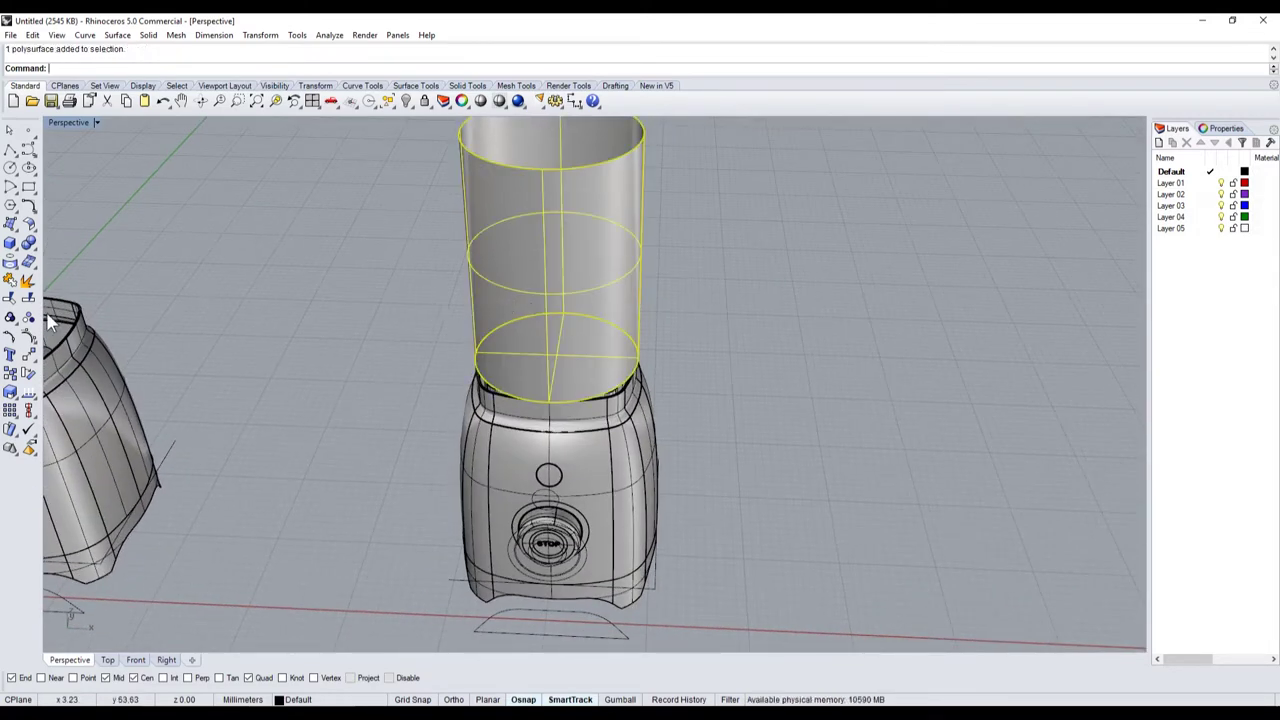
{"action": "left_click", "coordinate": [15, 231]}
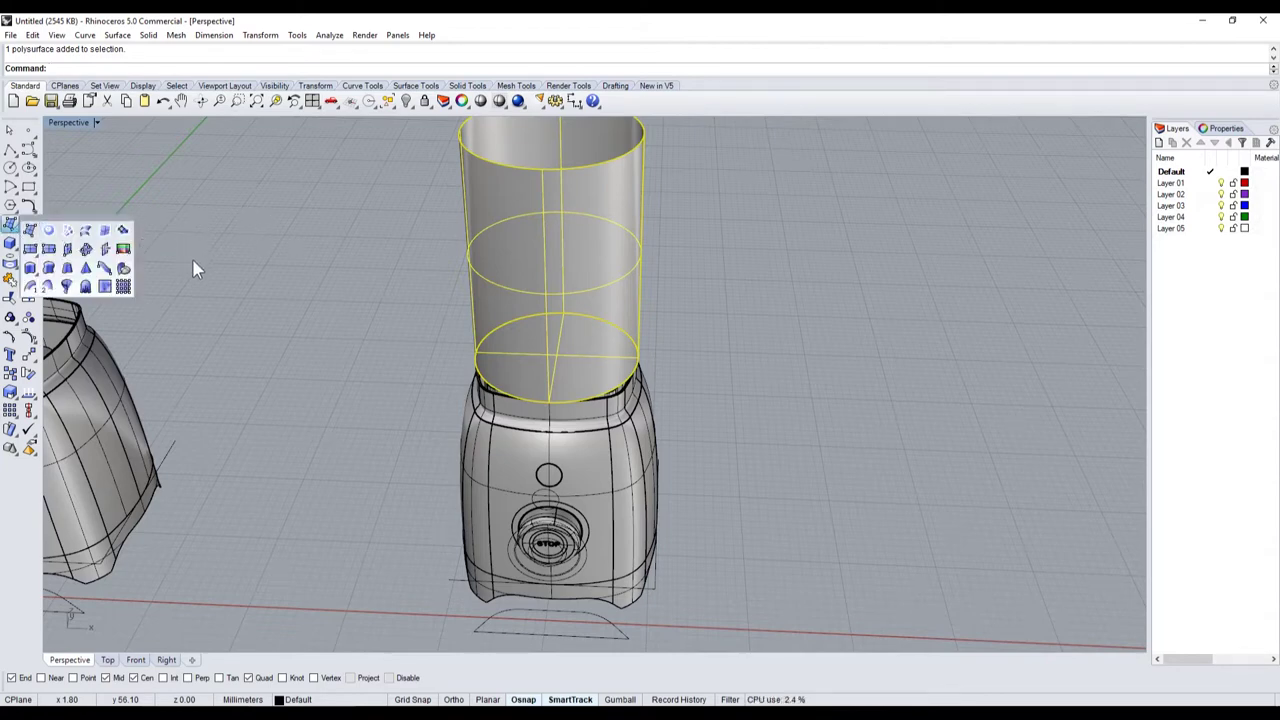
{"action": "left_click", "coordinate": [105, 208]}
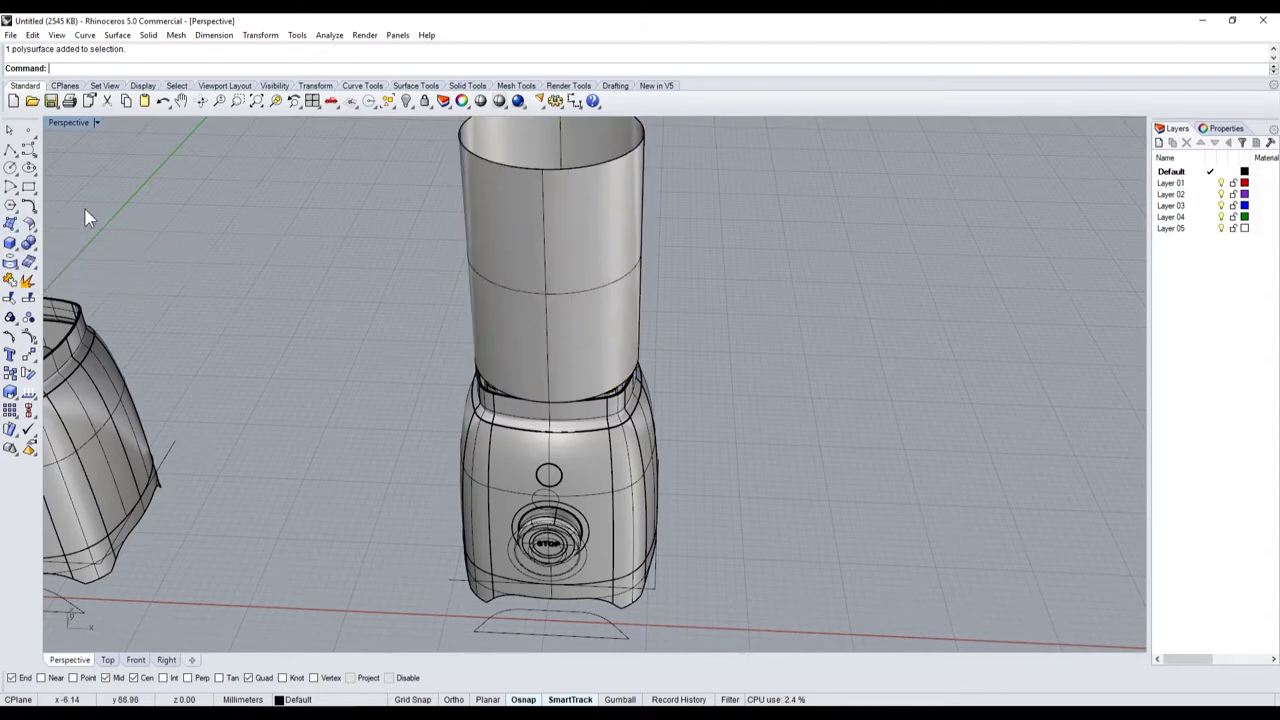
{"action": "left_click", "coordinate": [29, 226]}
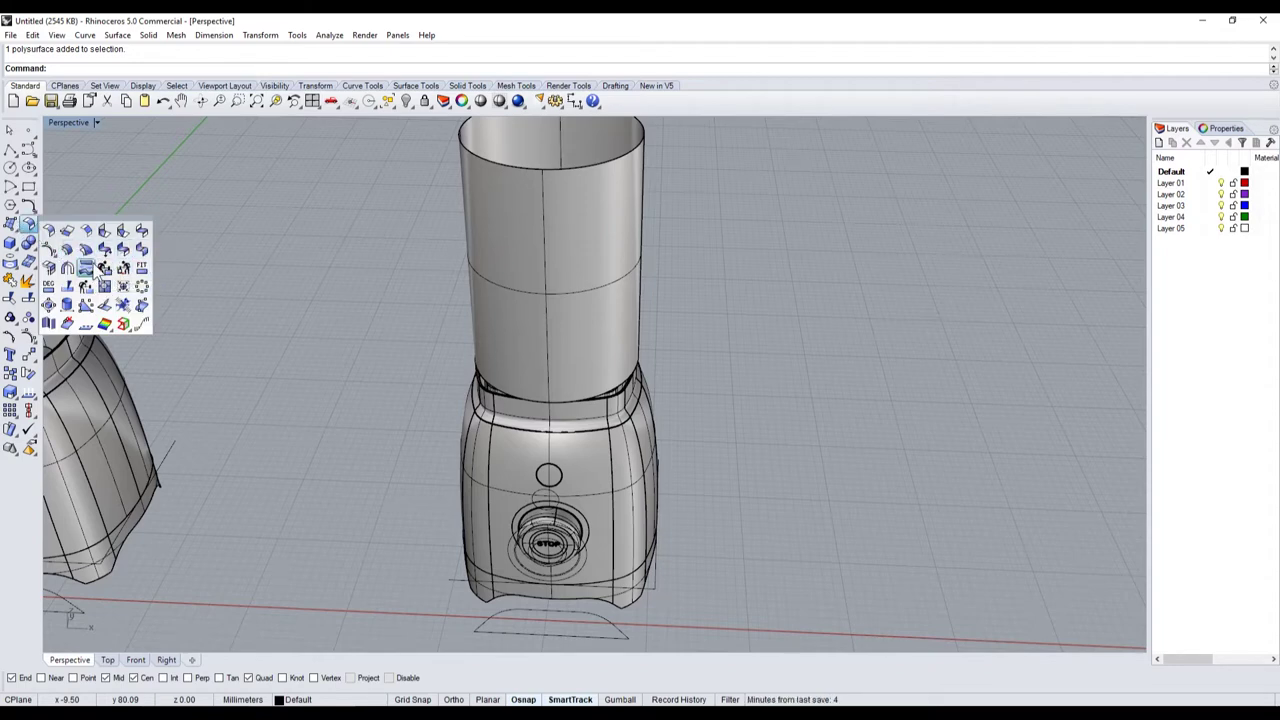
{"action": "left_click", "coordinate": [105, 270]}
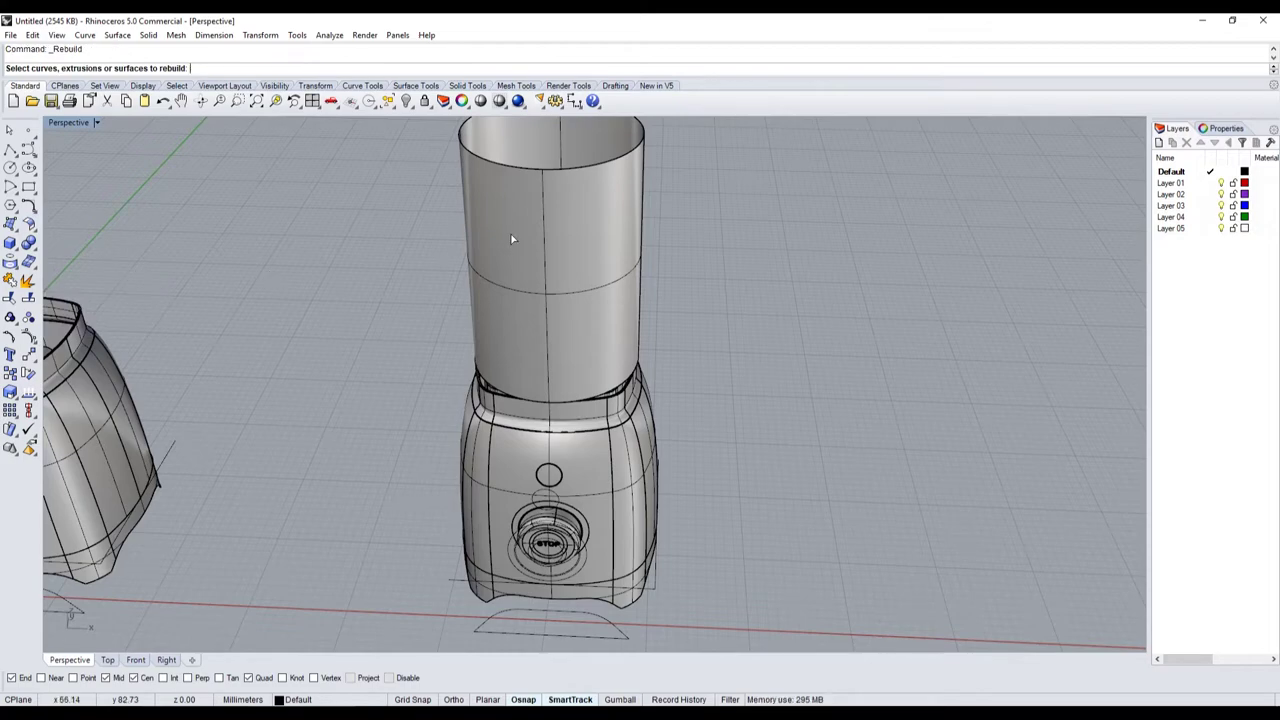
{"action": "scroll", "coordinate": [540, 250], "scroll_direction": "down", "scroll_amount": 5}
{"action": "scroll", "coordinate": [557, 243], "scroll_direction": "up", "scroll_amount": 6}
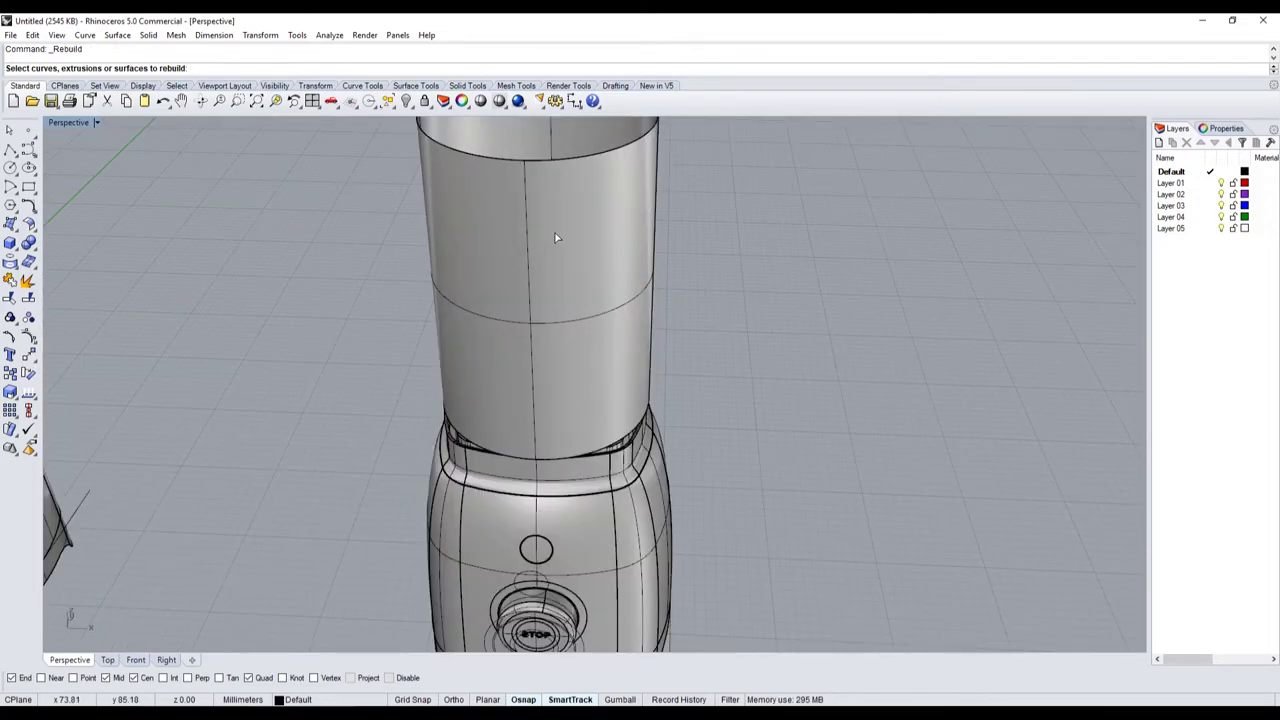
{"action": "right_click_drag", "start_coordinate": [557, 243], "coordinate": [531, 360]}
{"action": "key", "text": "Escape"}
- Try Rebuild Edges and Rebuild on the jar polysurface, cancelling both attempts
{"action": "left_click", "coordinate": [28, 224]}
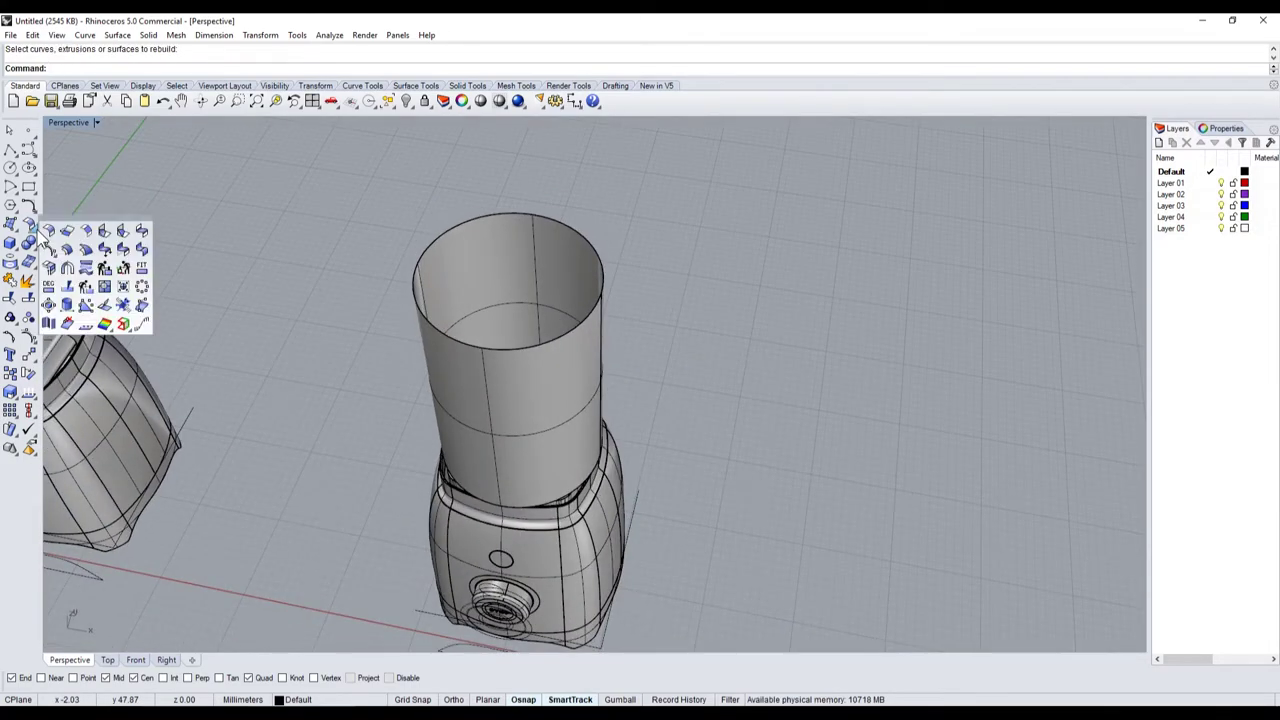
{"action": "left_click", "coordinate": [88, 290]}
{"action": "key", "text": "Escape"}
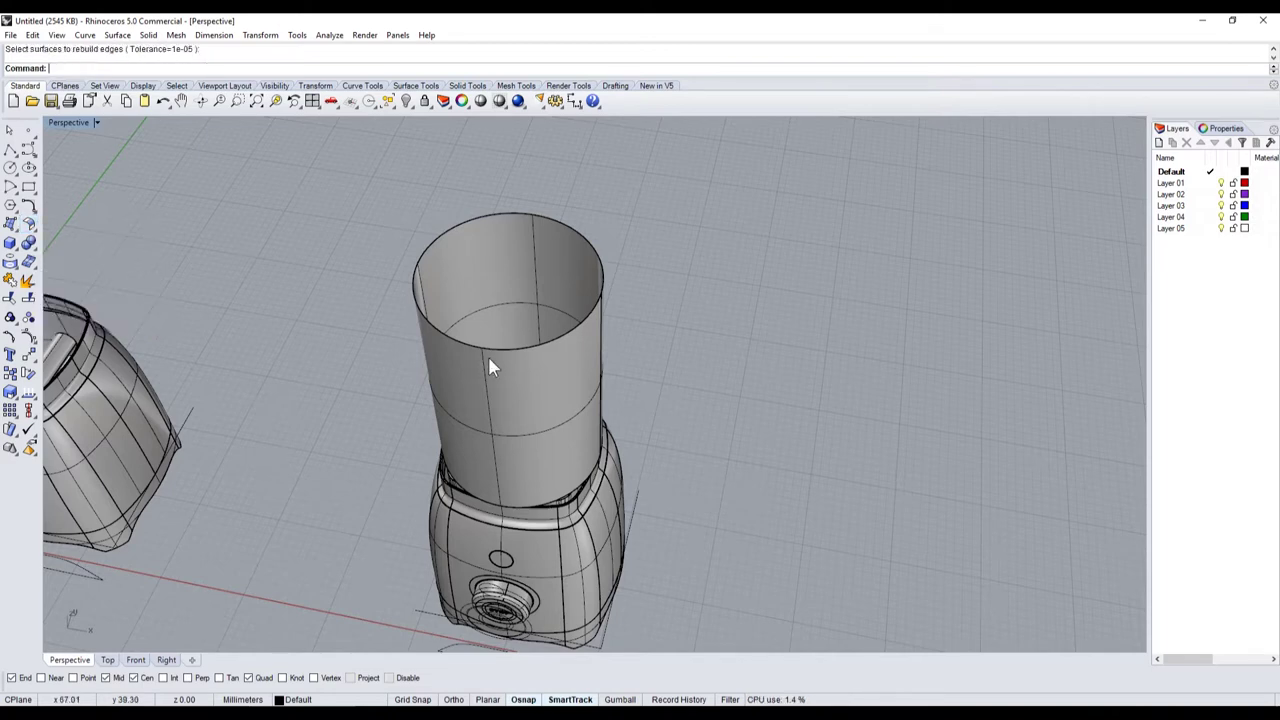
{"action": "left_click", "coordinate": [488, 357]}
{"action": "left_click", "coordinate": [31, 227]}
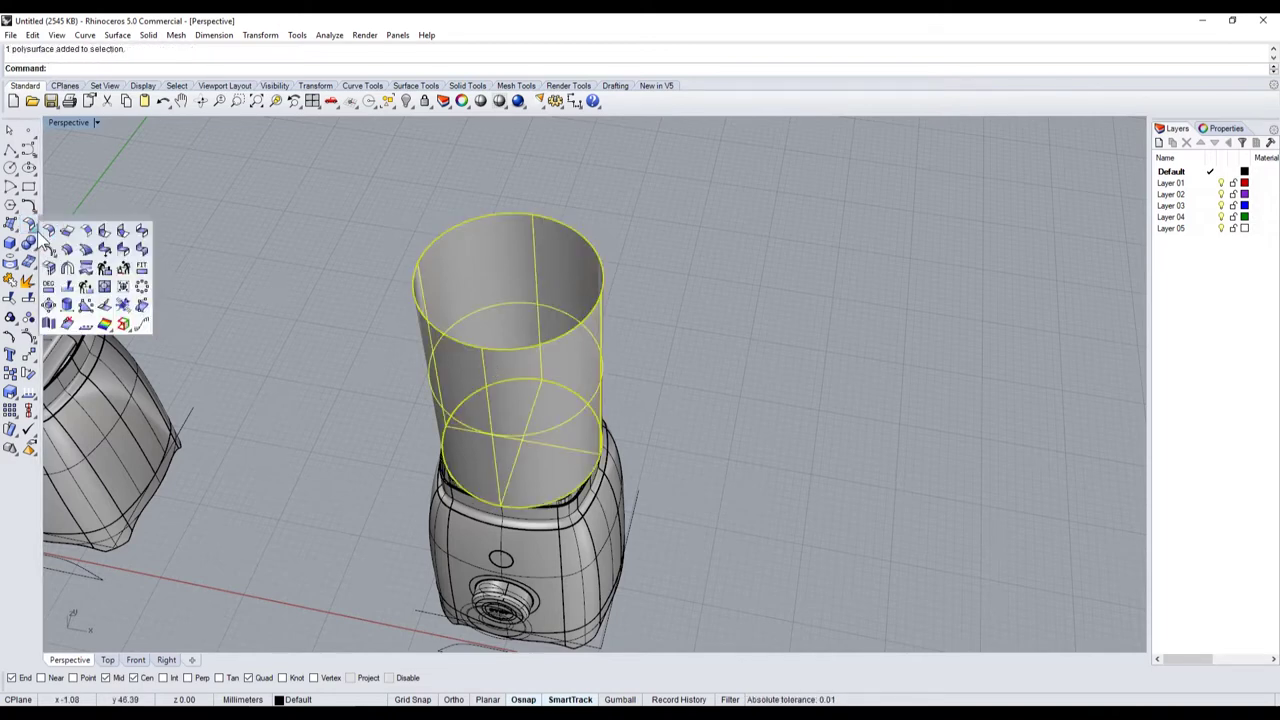
{"action": "left_click", "coordinate": [124, 272]}
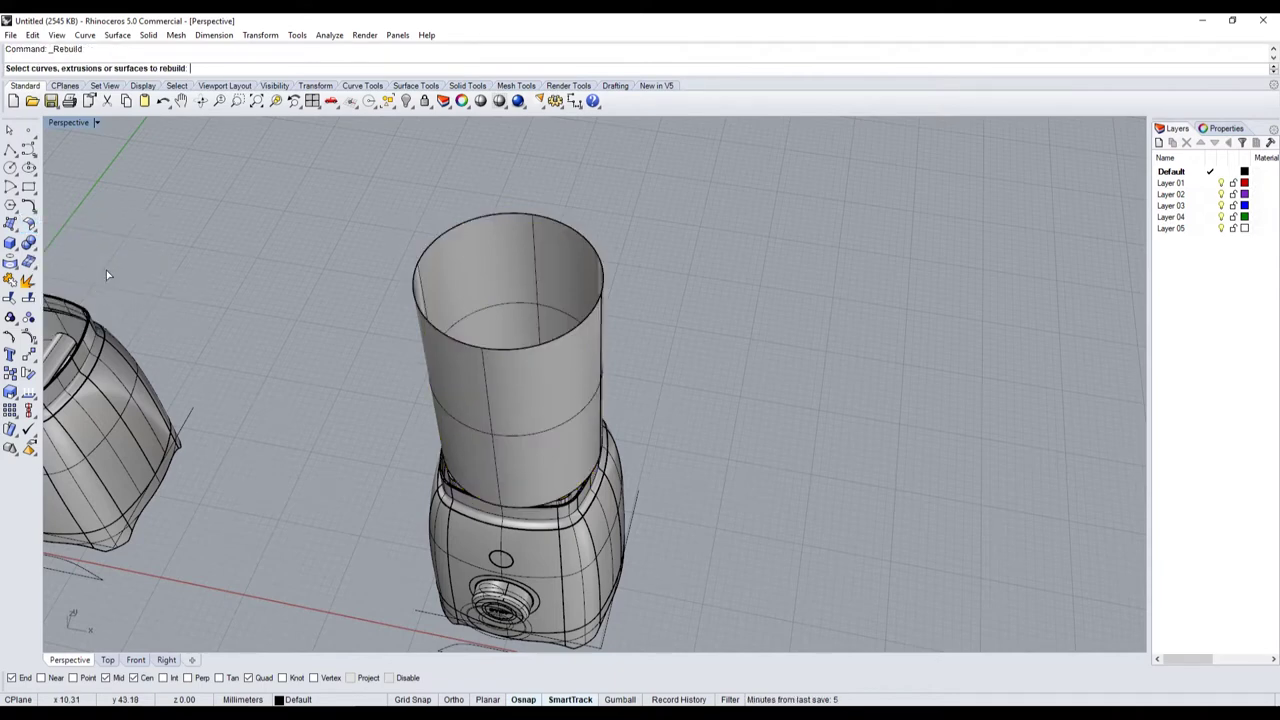
{"action": "key", "text": "Escape"}
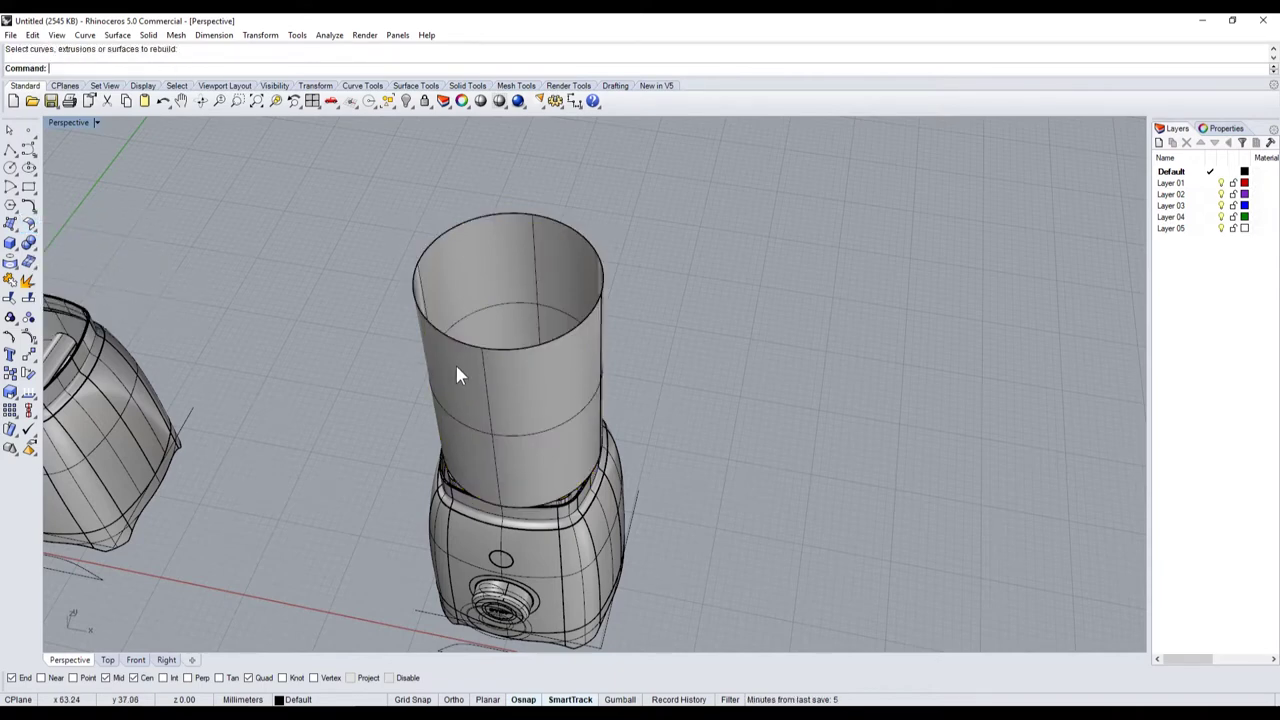
{"action": "left_click", "coordinate": [458, 374]}
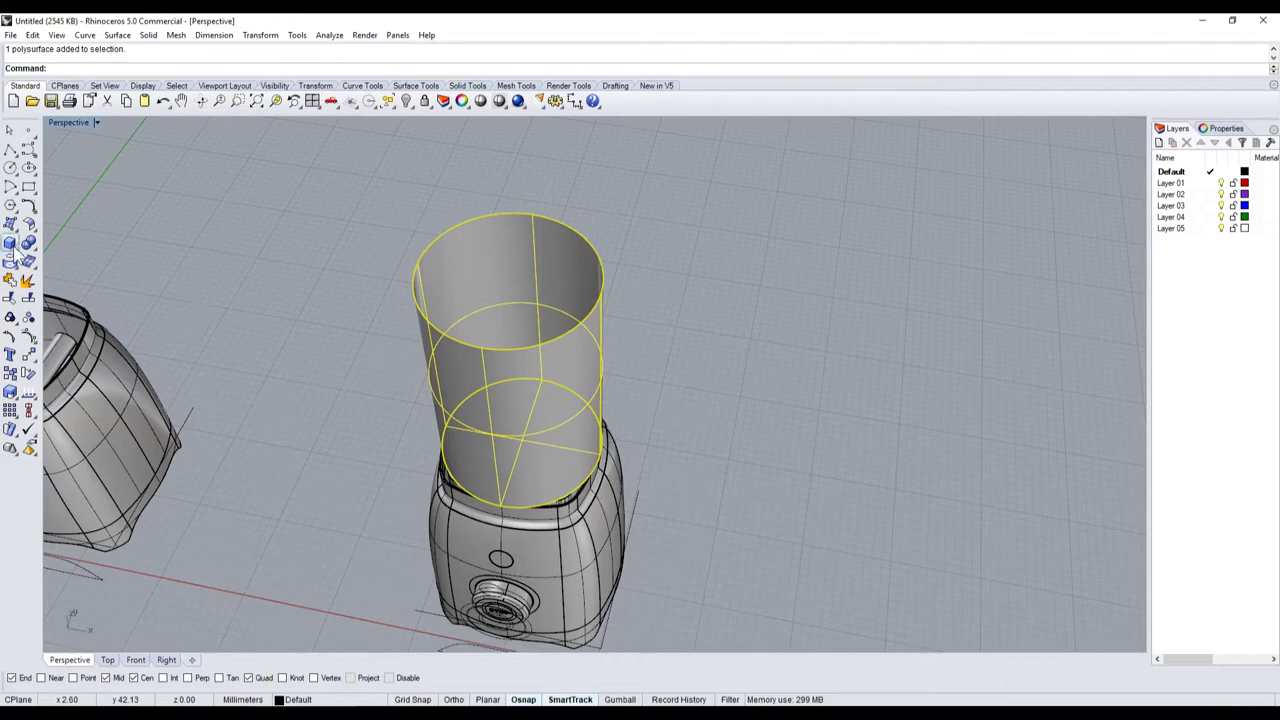
- Explode the jar into its cylinder wall and base disc, then view its open top
{"action": "left_click", "coordinate": [28, 280]}
{"action": "scroll", "coordinate": [379, 410], "scroll_direction": "down", "scroll_amount": 10}
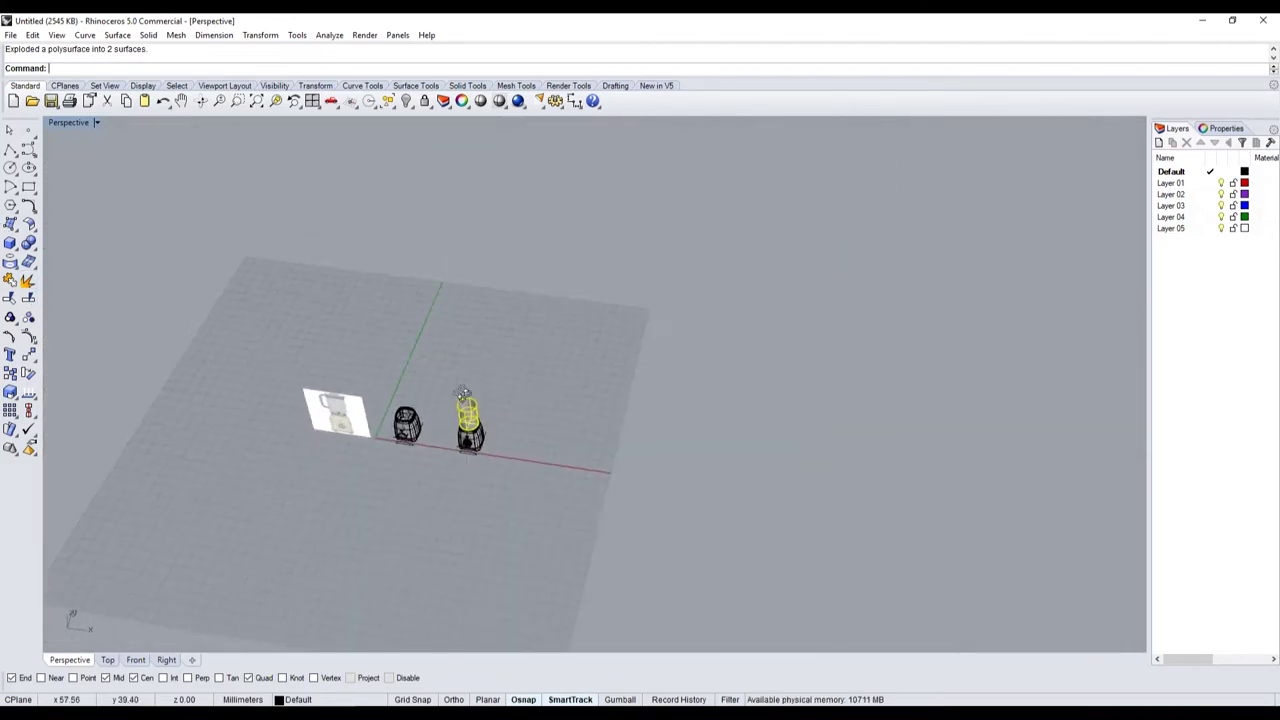
{"action": "scroll", "coordinate": [463, 391], "scroll_direction": "up", "scroll_amount": 3}
{"action": "scroll", "coordinate": [341, 402], "scroll_direction": "up", "scroll_amount": 2}
{"action": "scroll", "coordinate": [377, 423], "scroll_direction": "up", "scroll_amount": 2}
{"action": "scroll", "coordinate": [343, 391], "scroll_direction": "up", "scroll_amount": 3}
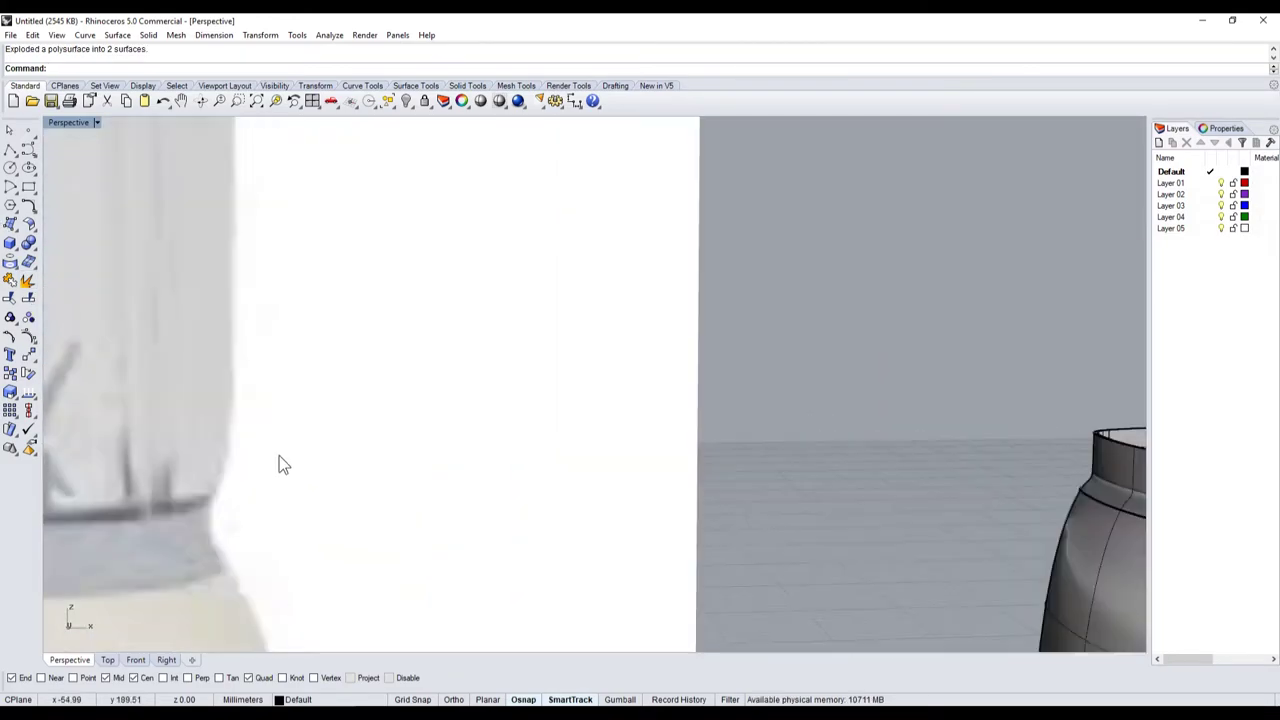
{"action": "scroll", "coordinate": [279, 458], "scroll_direction": "down", "scroll_amount": 4}
{"action": "scroll", "coordinate": [938, 372], "scroll_direction": "up", "scroll_amount": 3}
{"action": "right_click_drag", "start_coordinate": [938, 372], "coordinate": [937, 463]}
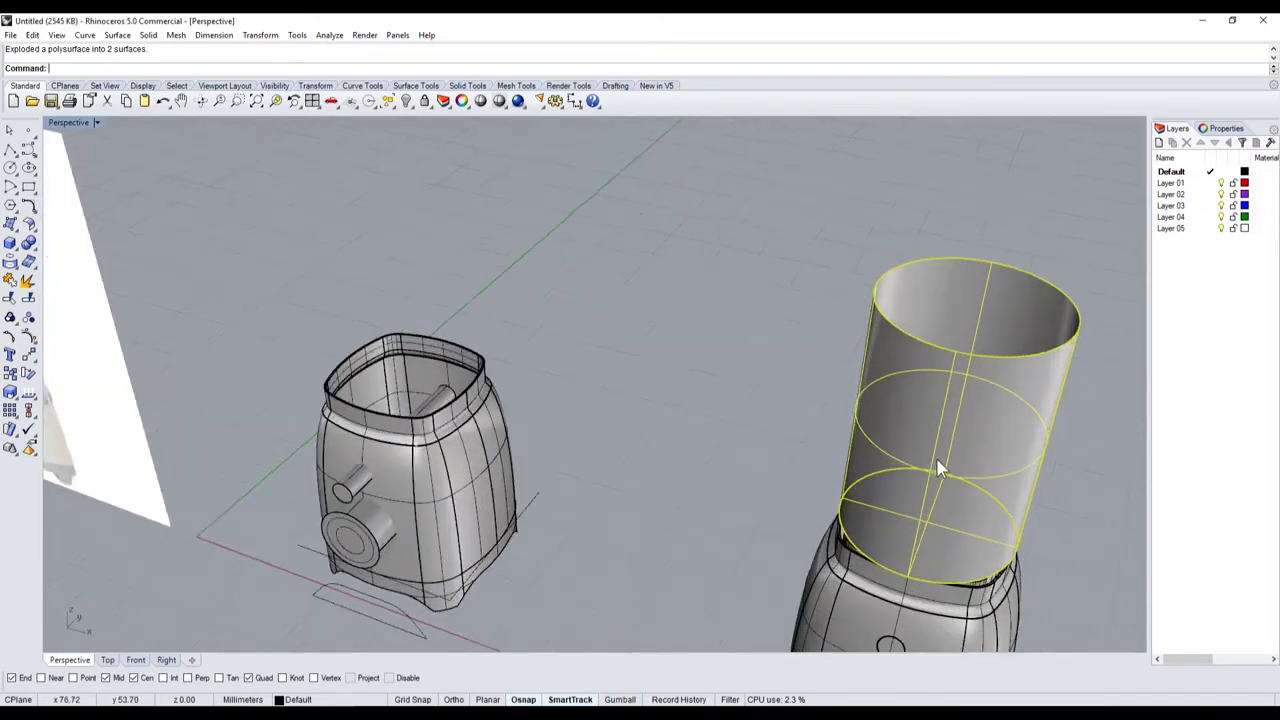
{"action": "scroll", "coordinate": [720, 377], "scroll_direction": "up", "scroll_amount": 1}
{"action": "scroll", "coordinate": [720, 377], "scroll_direction": "down", "scroll_amount": 2}
{"action": "scroll", "coordinate": [852, 478], "scroll_direction": "up", "scroll_amount": 4}
{"action": "scroll", "coordinate": [784, 508], "scroll_direction": "down", "scroll_amount": 2}
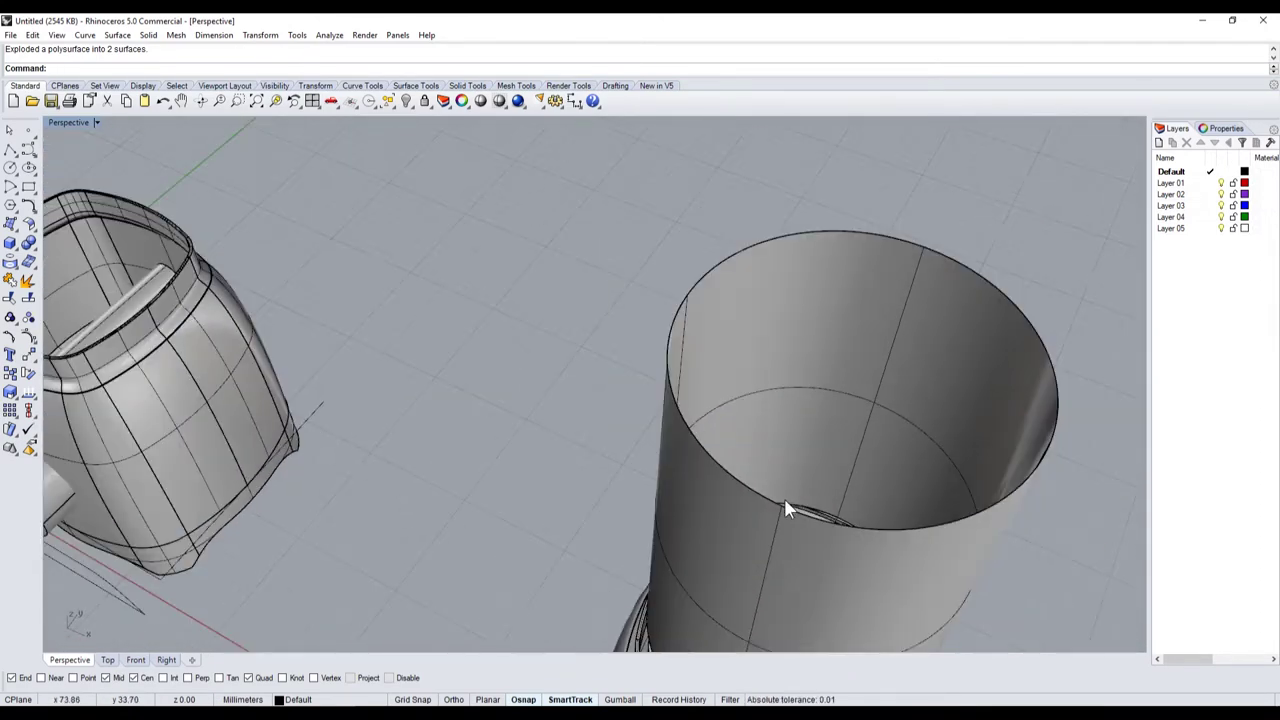
- Rebuild the jar's cylindrical wall as a degree-3 surface in U and V
{"action": "left_click", "coordinate": [33, 254]}
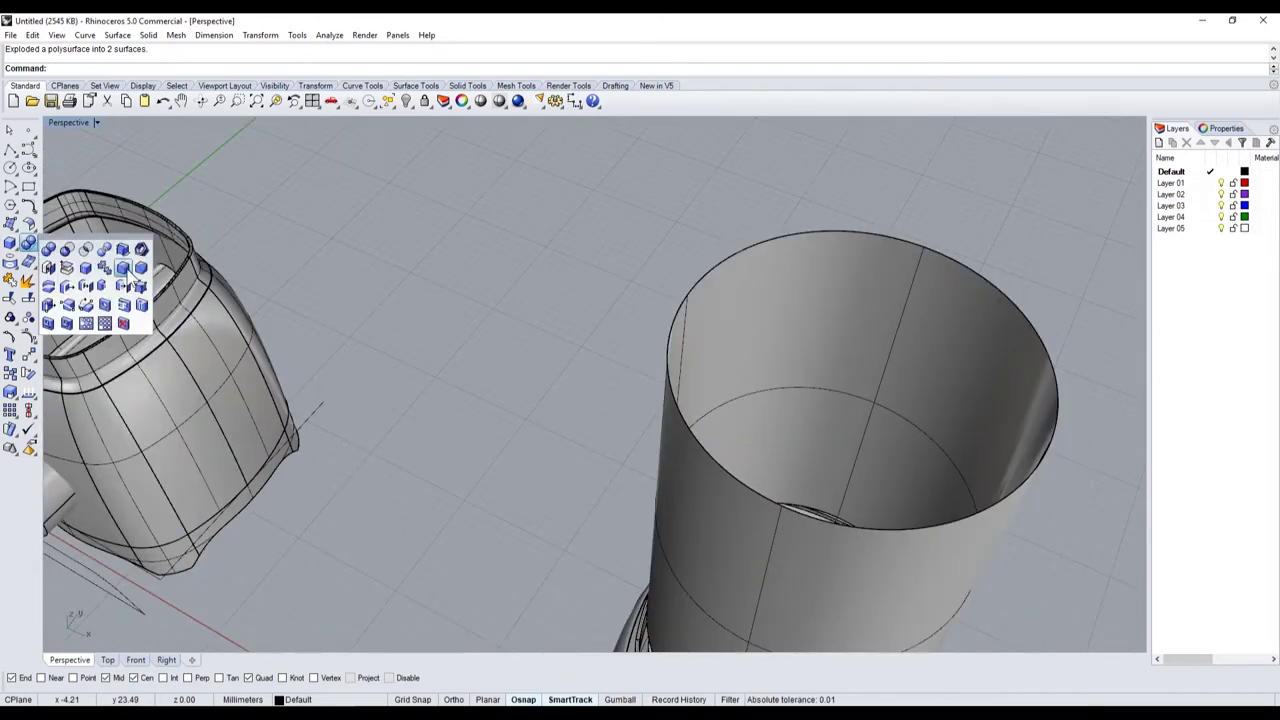
{"action": "left_click", "coordinate": [28, 224]}
{"action": "left_click", "coordinate": [104, 268]}
{"action": "left_click", "coordinate": [701, 322]}
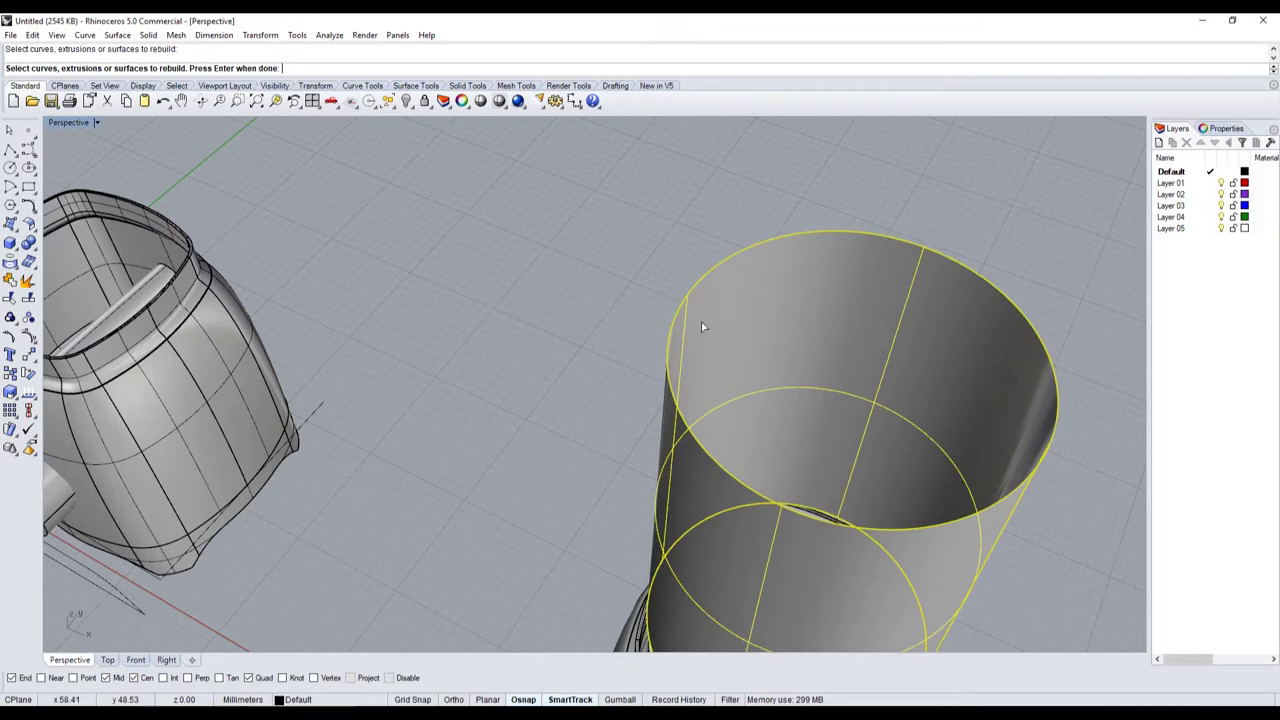
{"action": "key", "text": "Return"}
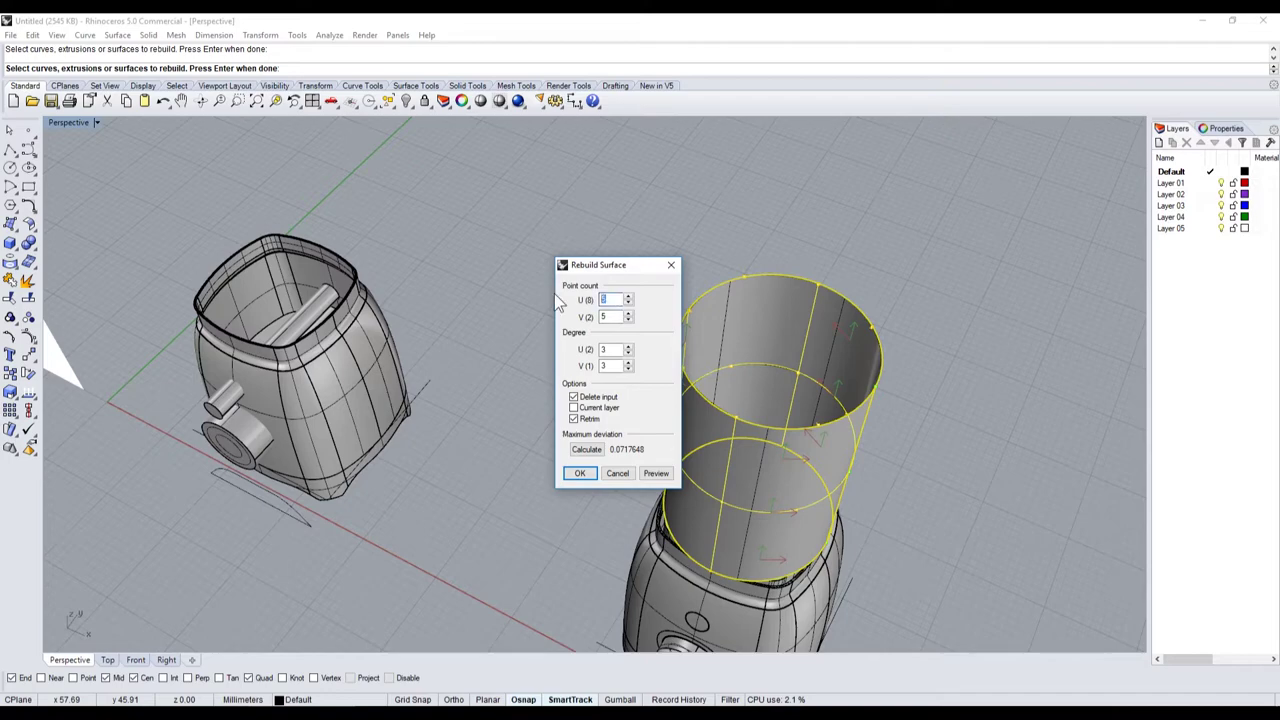
{"action": "key", "text": "Return"}
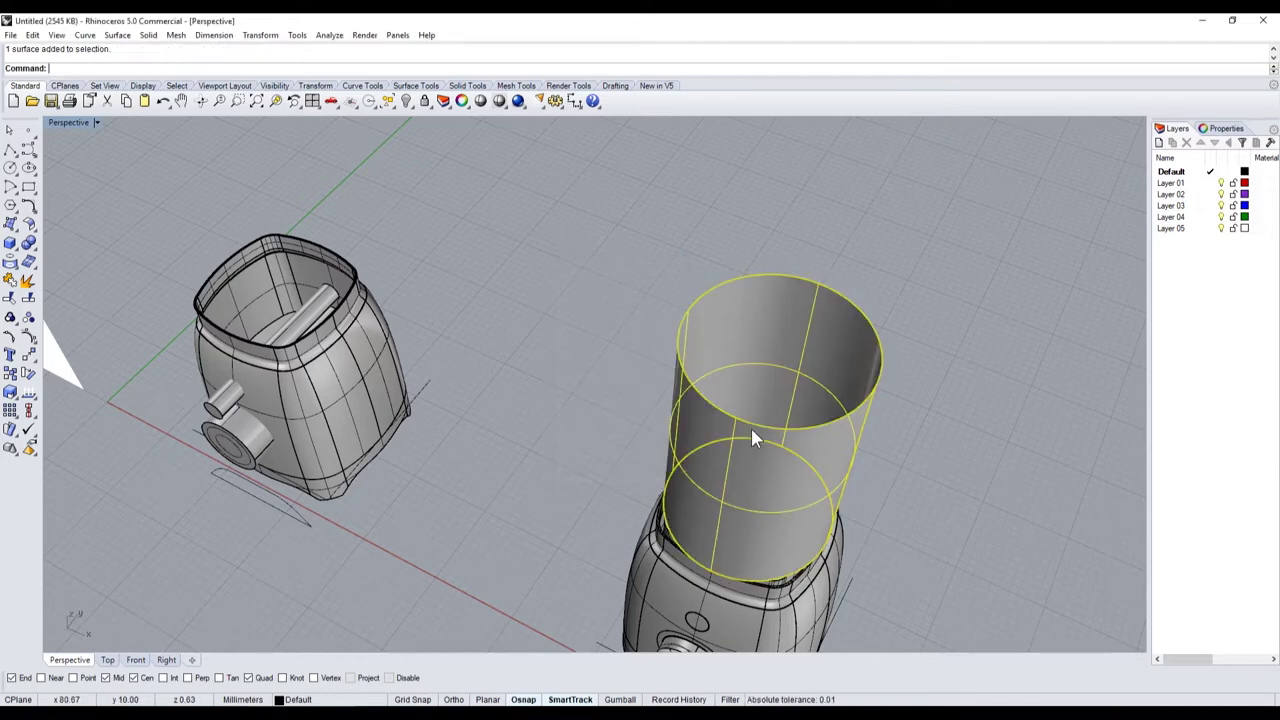
- Delete the rebuilt cylinder wall and the inner oval cap surface
{"action": "key", "text": "Delete"}
{"action": "scroll", "coordinate": [853, 424], "scroll_direction": "up", "scroll_amount": 5}
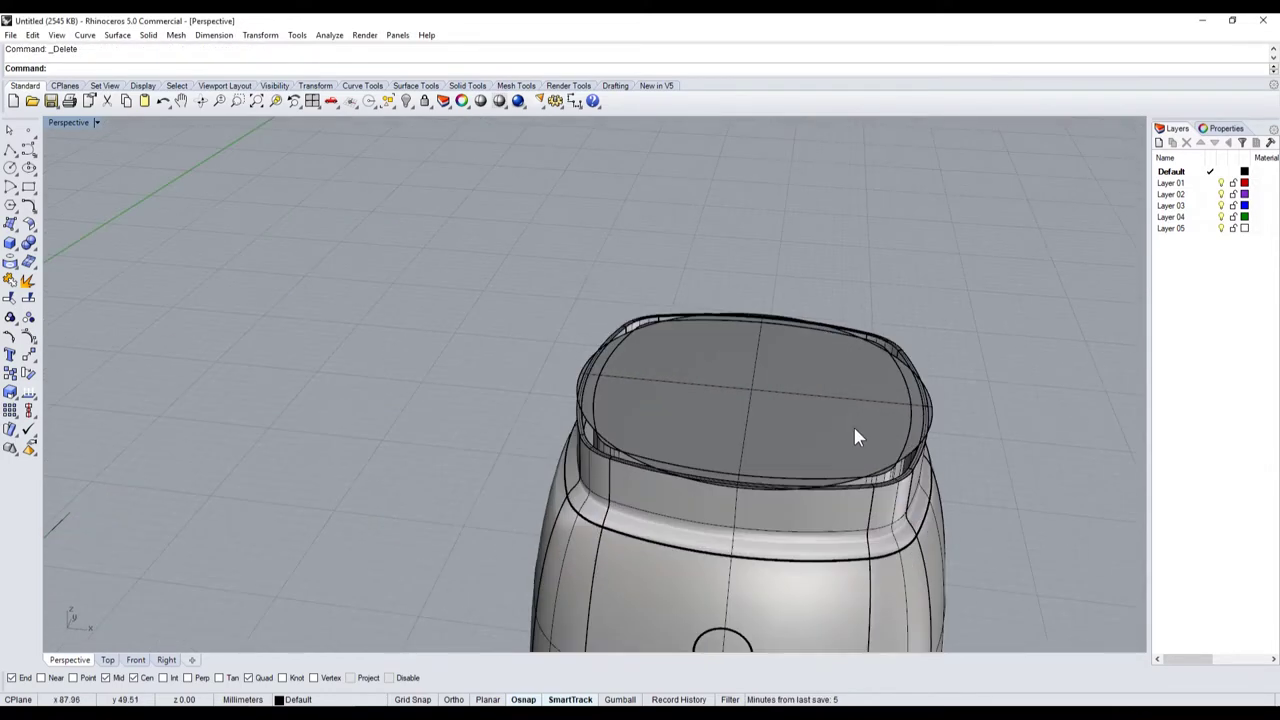
{"action": "scroll", "coordinate": [925, 402], "scroll_direction": "up", "scroll_amount": 3}
{"action": "left_click", "coordinate": [848, 384]}
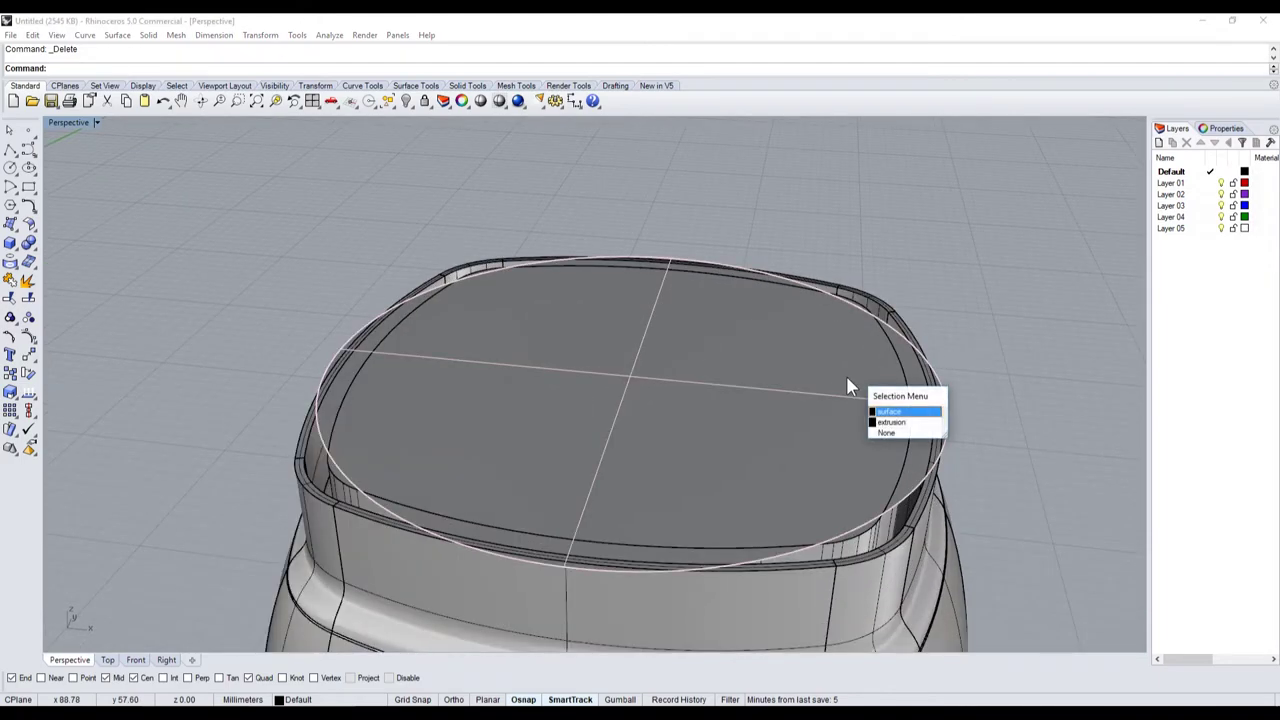
{"action": "key", "text": "Delete"}
- Select all objects in the scene and hide them
{"action": "left_click", "coordinate": [938, 397]}
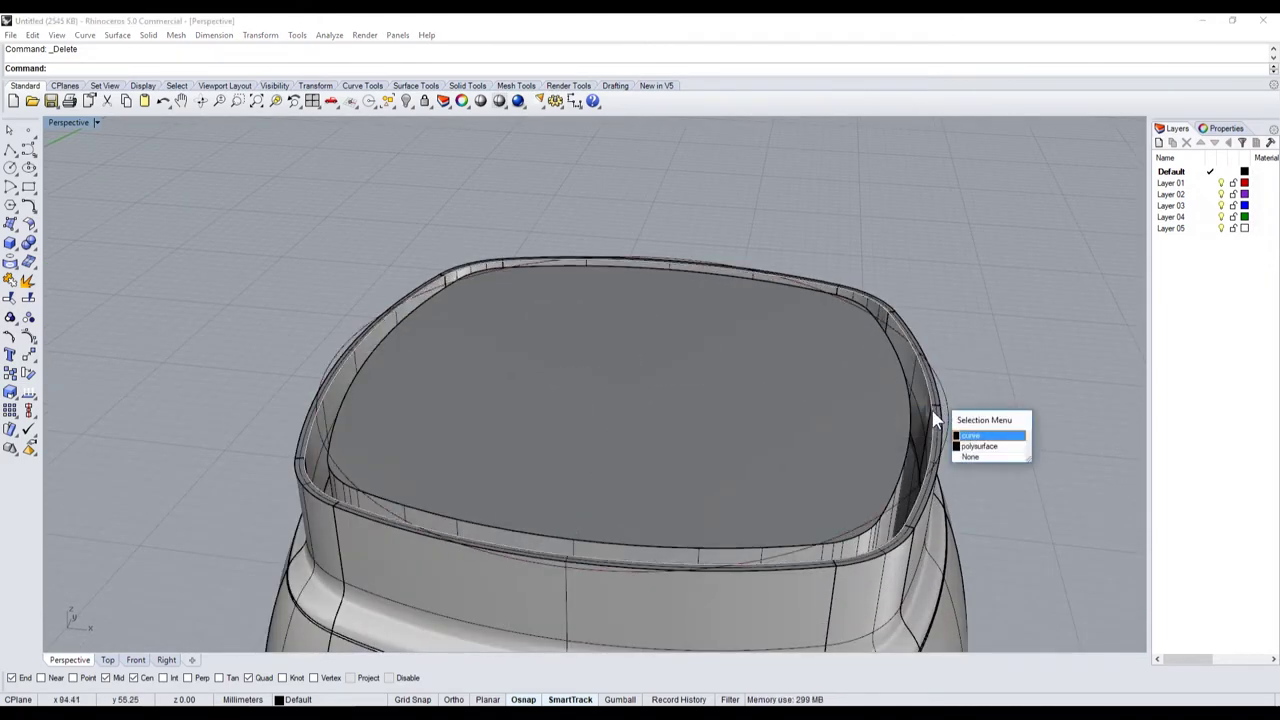
{"action": "key", "text": "Escape"}
{"action": "scroll", "coordinate": [961, 545], "scroll_direction": "up", "scroll_amount": 3}
{"action": "scroll", "coordinate": [961, 543], "scroll_direction": "down", "scroll_amount": 3}
{"action": "scroll", "coordinate": [951, 466], "scroll_direction": "down", "scroll_amount": 3}
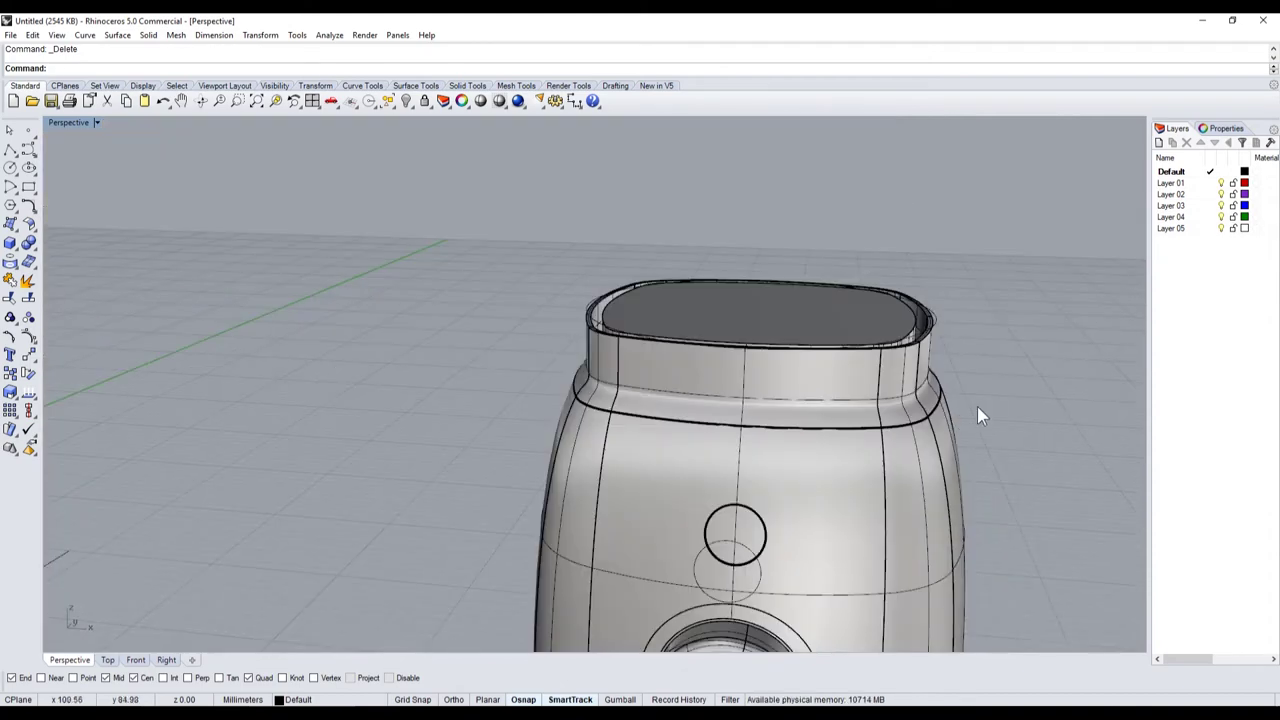
{"action": "key", "text": "ctrl+a"}
{"action": "left_click", "coordinate": [408, 105]}
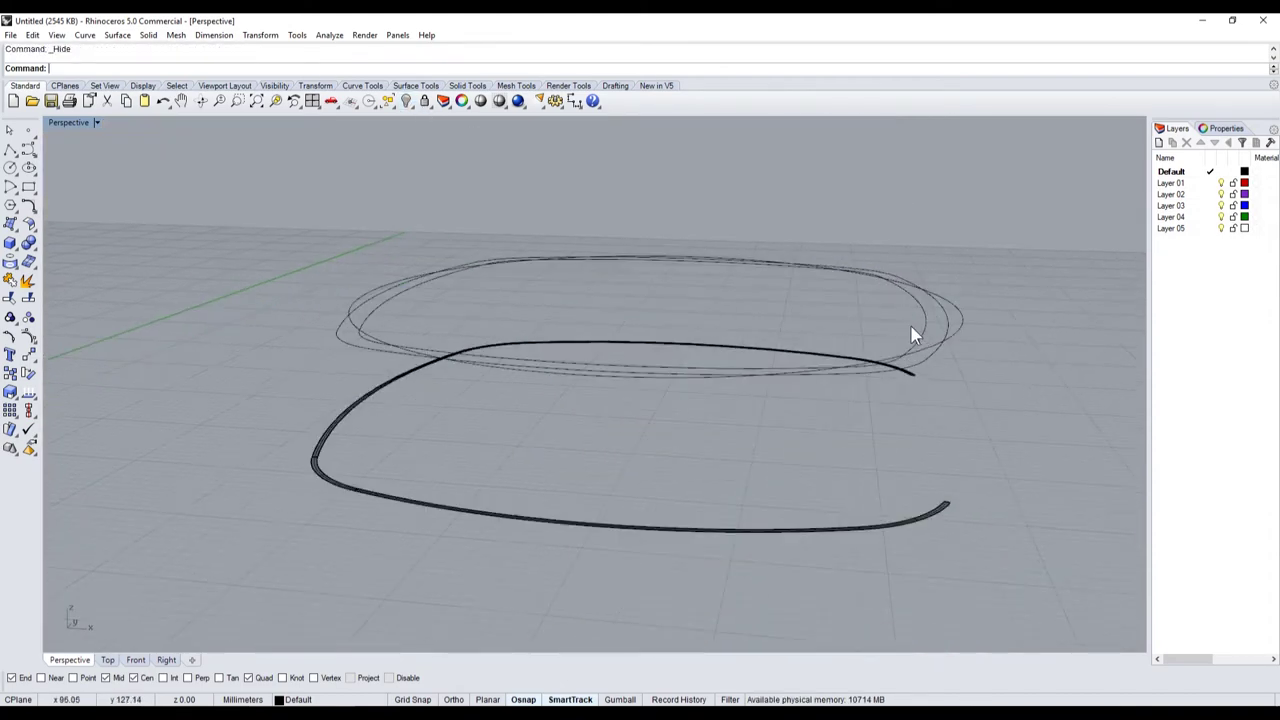
- Hide the top outline curves, the surface below, the lower curve and the remaining curve segment
{"action": "scroll", "coordinate": [914, 314], "scroll_direction": "up", "scroll_amount": 3}
{"action": "scroll", "coordinate": [860, 310], "scroll_direction": "down", "scroll_amount": 5}
{"action": "left_click", "coordinate": [809, 306]}
{"action": "scroll", "coordinate": [723, 429], "scroll_direction": "down", "scroll_amount": 2}
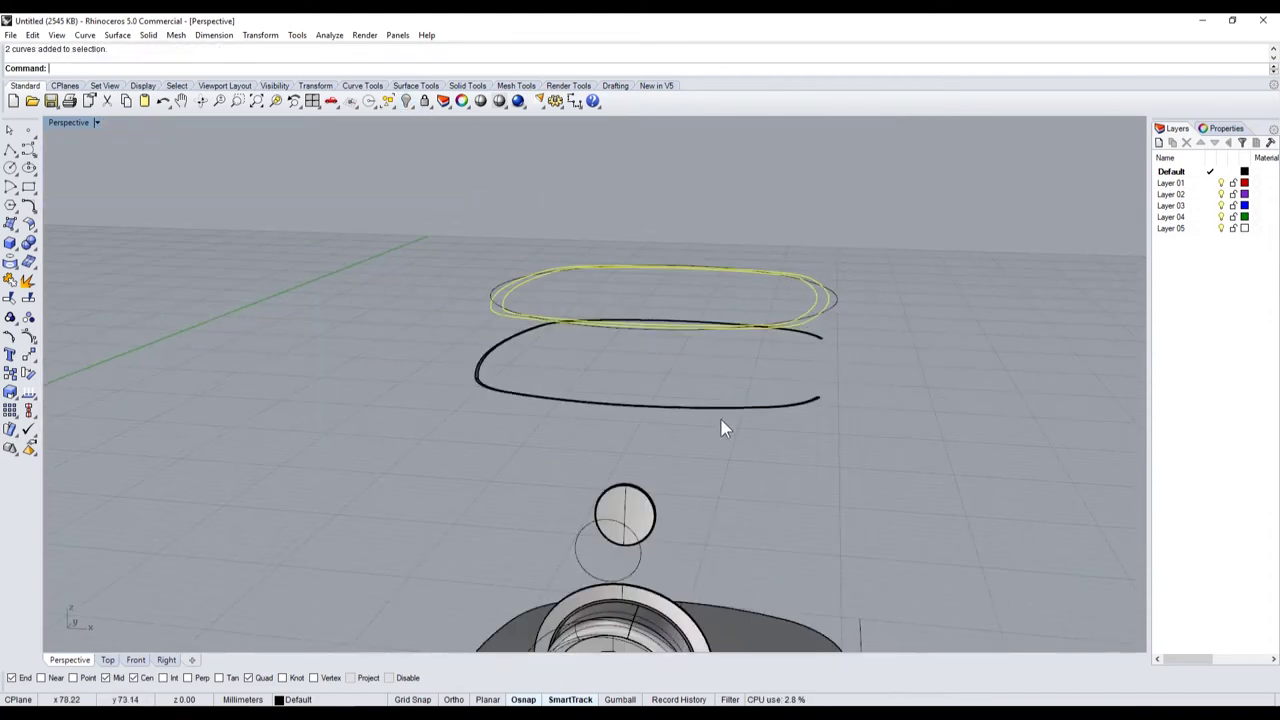
{"action": "left_click", "coordinate": [558, 387]}
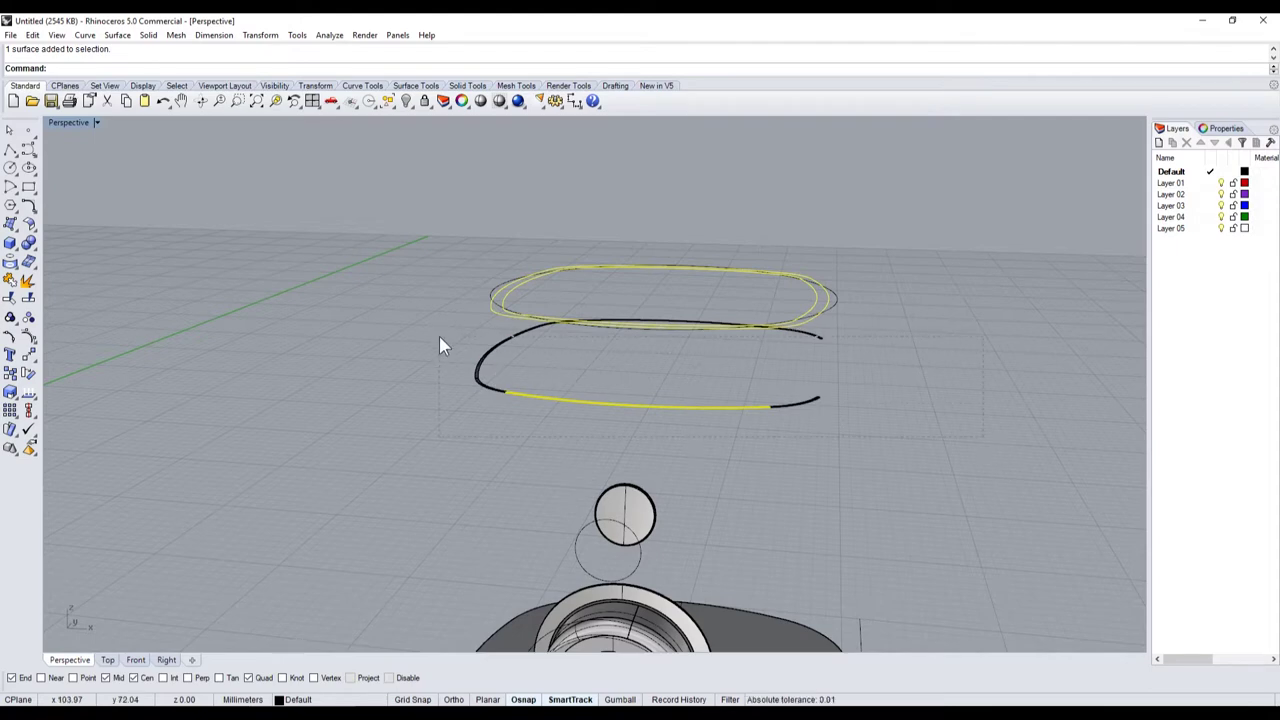
{"action": "left_click", "coordinate": [477, 372], "text": "shift"}
{"action": "left_click", "coordinate": [406, 101]}
{"action": "left_click", "coordinate": [636, 321]}
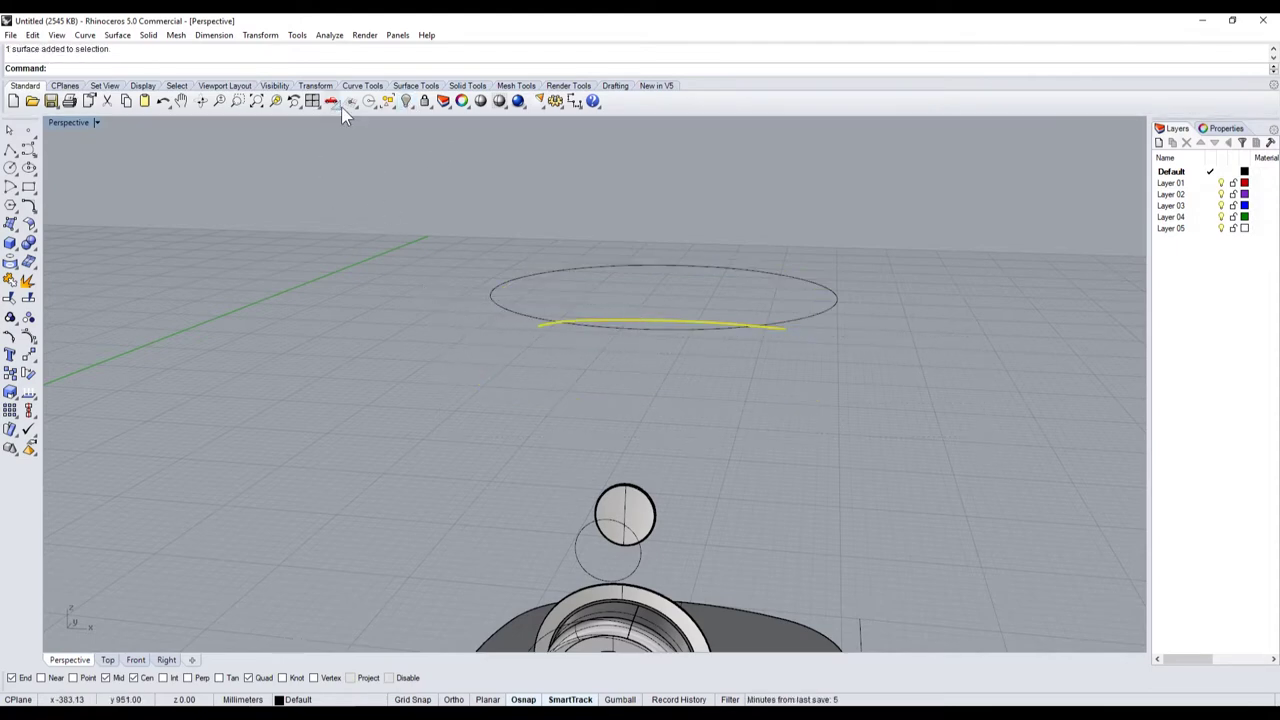
{"action": "left_click", "coordinate": [409, 103]}
- Hide the small base and ball parts and the remaining selected polysurface
{"action": "scroll", "coordinate": [428, 372], "scroll_direction": "down", "scroll_amount": 5}
{"action": "left_click_drag", "start_coordinate": [428, 372], "coordinate": [710, 556]}
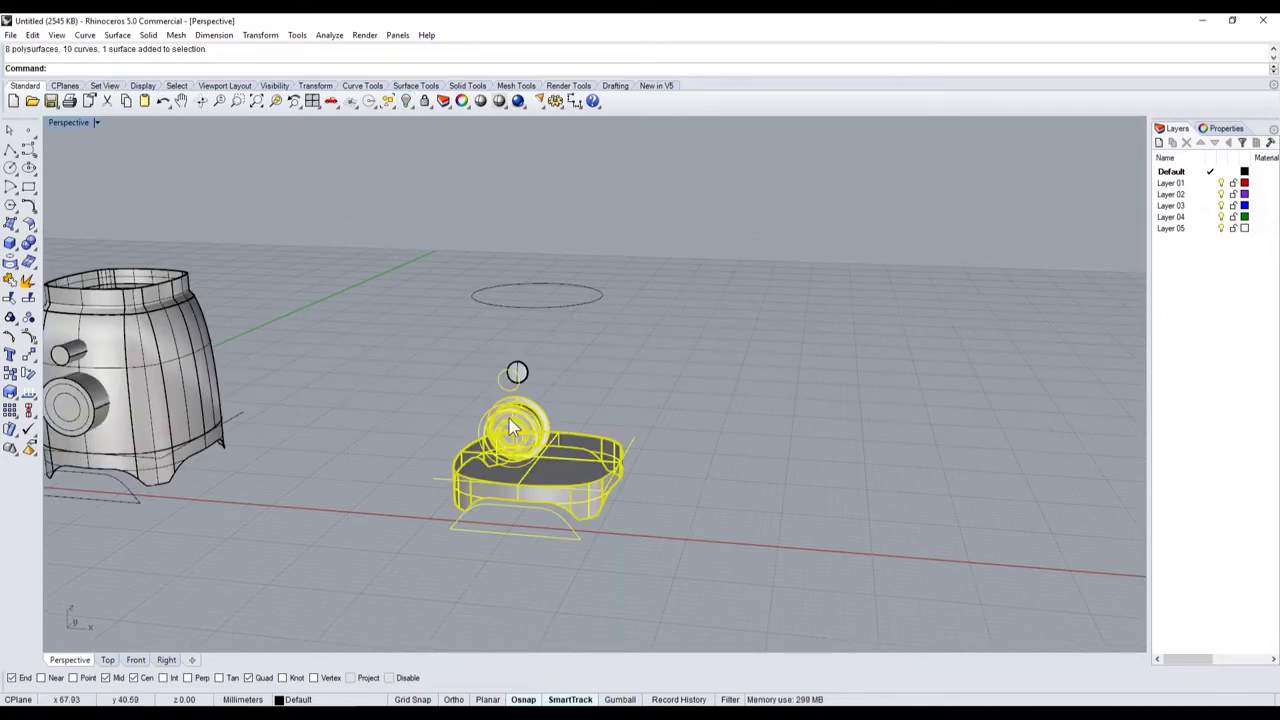
{"action": "left_click", "coordinate": [406, 101]}
{"action": "left_click", "coordinate": [183, 363]}
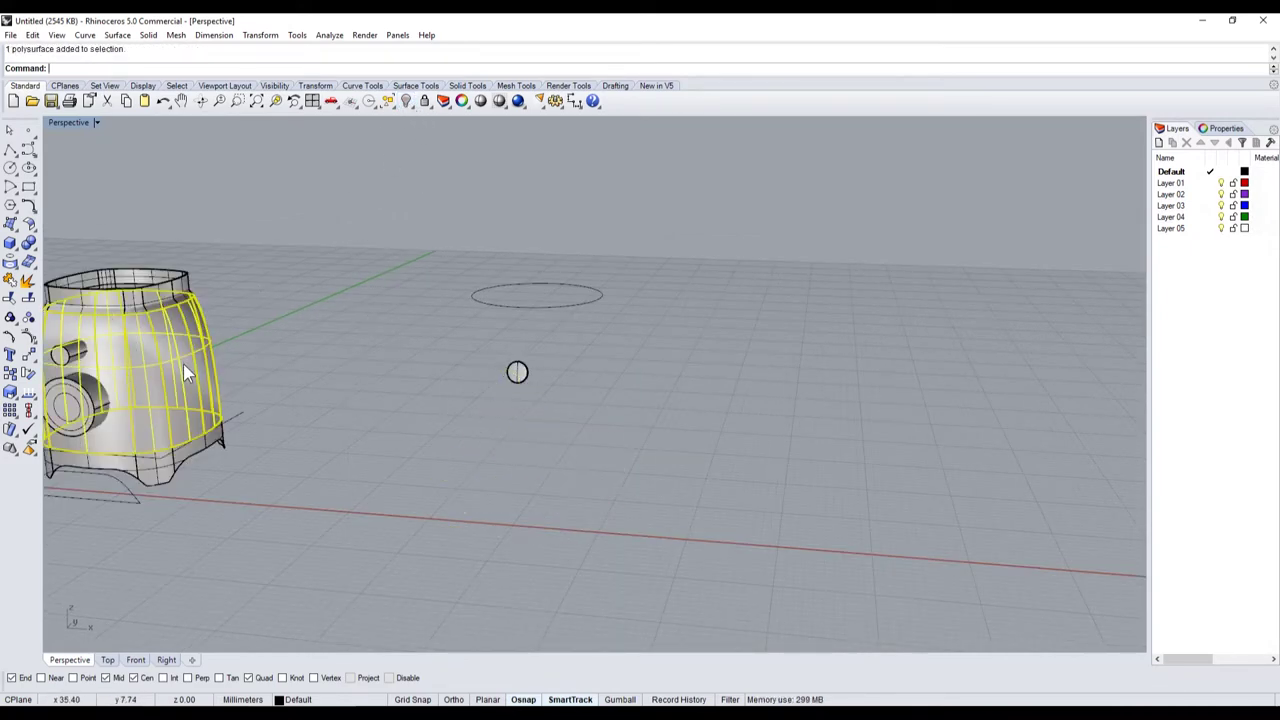
{"action": "left_click", "coordinate": [449, 349]}
{"action": "left_click", "coordinate": [404, 106]}
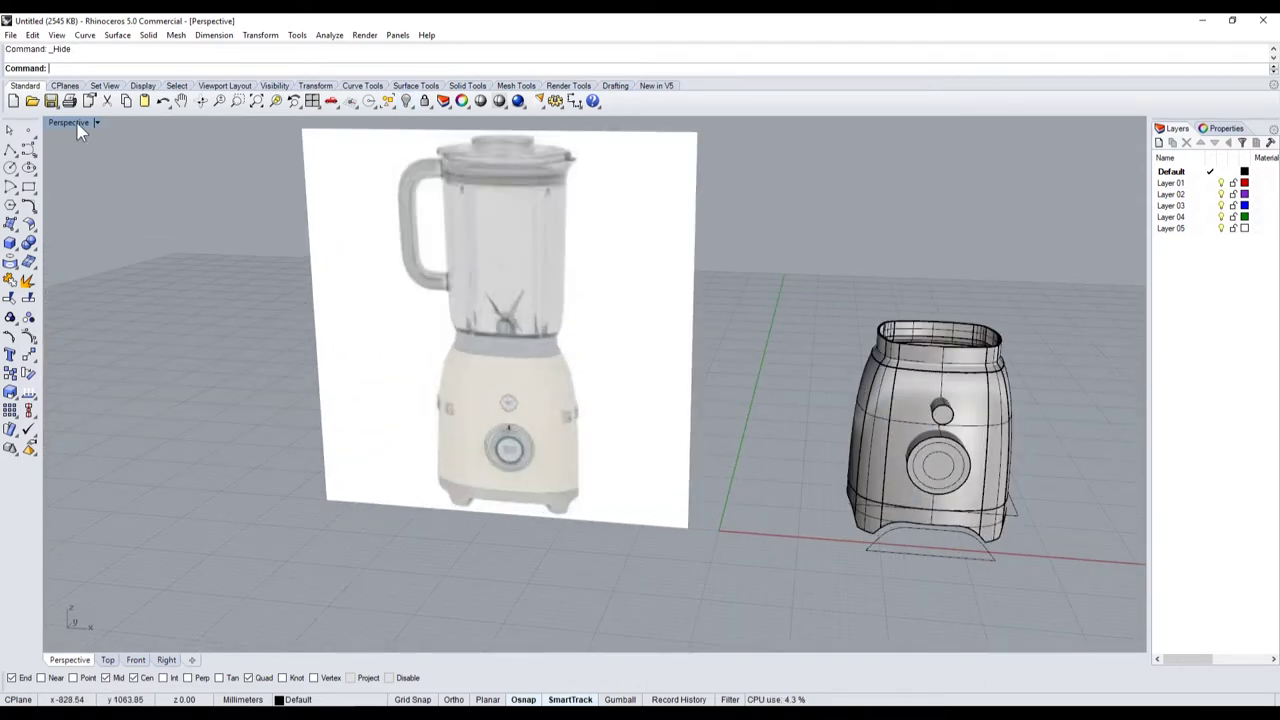
- Switch to the four-viewport layout and zoom in on the reference photo
{"action": "key", "text": "ctrl+F5"}
{"action": "scroll", "coordinate": [250, 528], "scroll_direction": "up", "scroll_amount": 3}
{"action": "scroll", "coordinate": [100, 491], "scroll_direction": "up", "scroll_amount": 3}
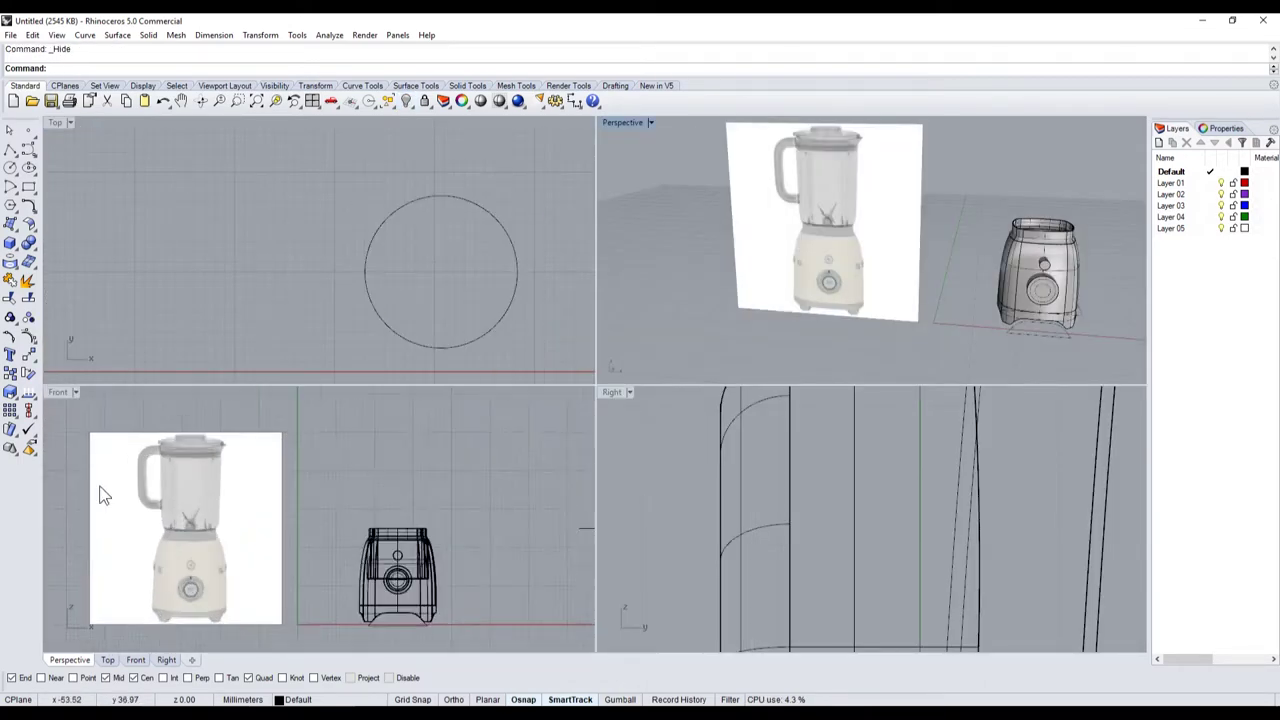
{"action": "scroll", "coordinate": [100, 491], "scroll_direction": "up", "scroll_amount": 2}
- Draw a four-point control-point curve up the jug's right side, from base to rim
{"action": "left_click", "coordinate": [28, 148]}
{"action": "scroll", "coordinate": [237, 541], "scroll_direction": "up", "scroll_amount": 4}
{"action": "scroll", "coordinate": [237, 541], "scroll_direction": "up", "scroll_amount": 2}
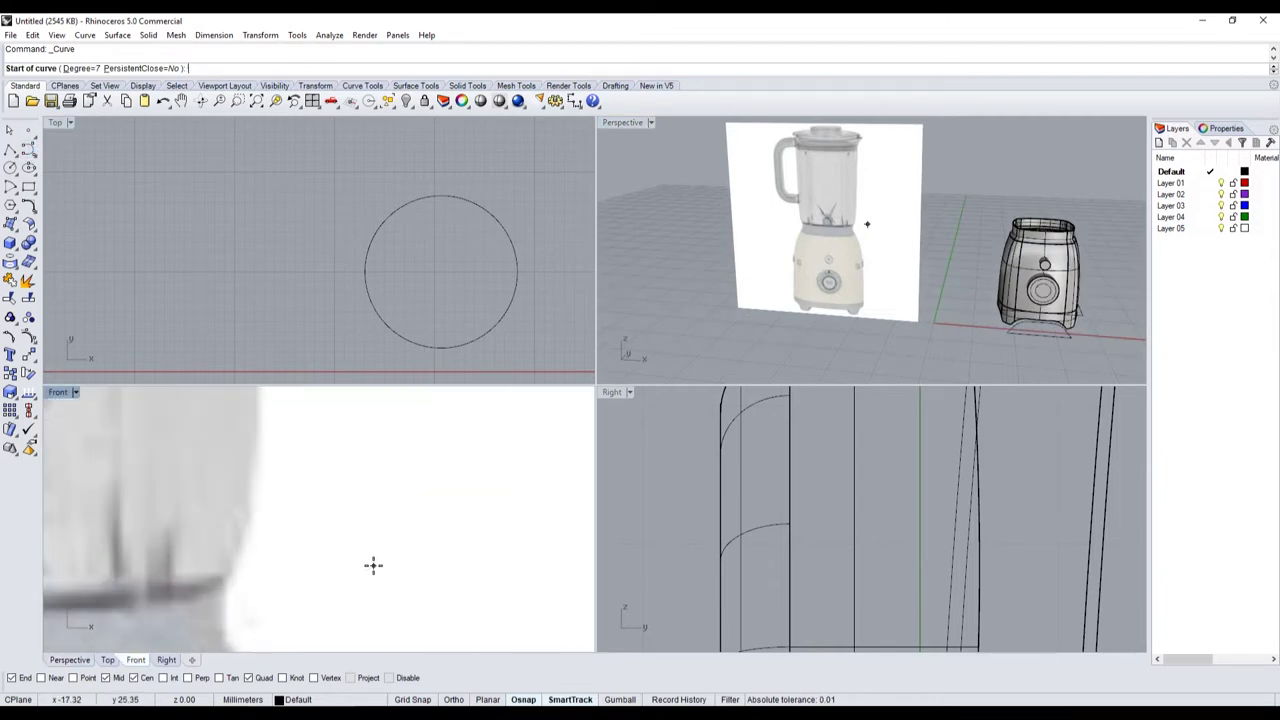
{"action": "scroll", "coordinate": [318, 568], "scroll_direction": "up", "scroll_amount": 2}
{"action": "left_click", "coordinate": [321, 582]}
{"action": "scroll", "coordinate": [350, 575], "scroll_direction": "down", "scroll_amount": 3}
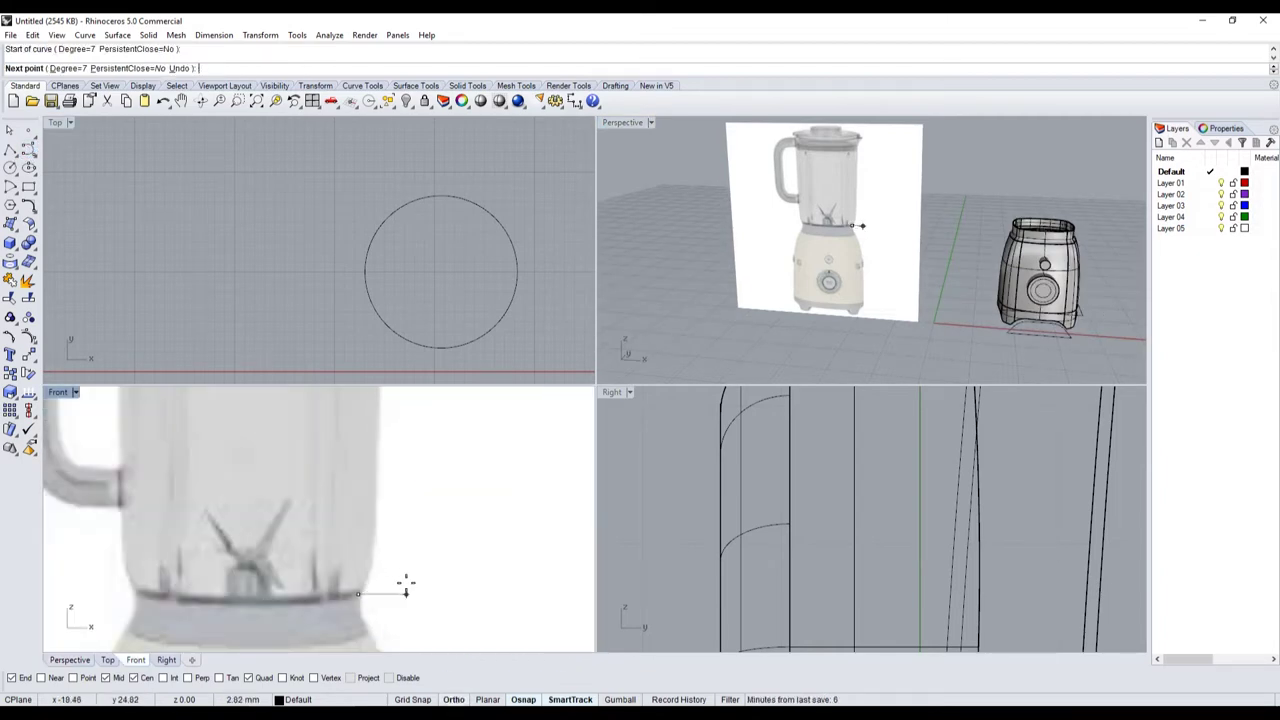
{"action": "left_click", "coordinate": [405, 588]}
{"action": "scroll", "coordinate": [391, 505], "scroll_direction": "down", "scroll_amount": 2}
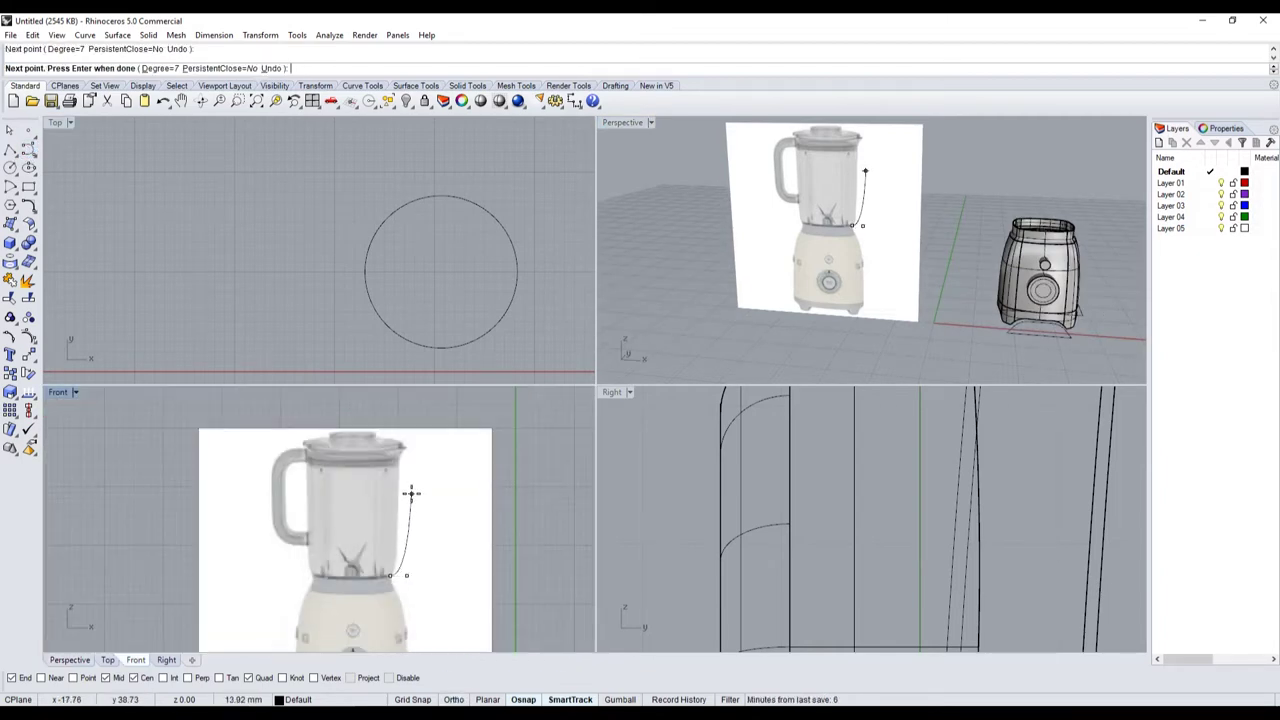
{"action": "scroll", "coordinate": [390, 440], "scroll_direction": "up", "scroll_amount": 3}
{"action": "left_click", "coordinate": [390, 425]}
{"action": "scroll", "coordinate": [391, 420], "scroll_direction": "up", "scroll_amount": 2}
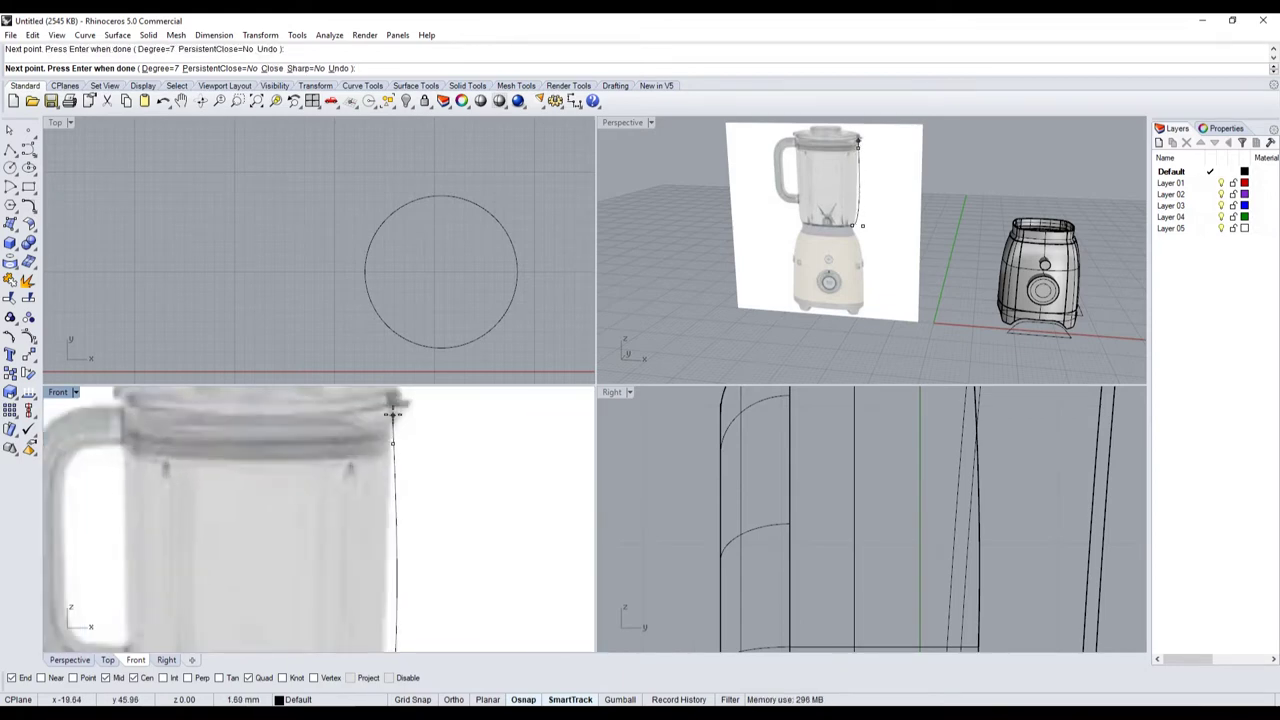
{"action": "left_click", "coordinate": [395, 395]}
{"action": "scroll", "coordinate": [405, 440], "scroll_direction": "down", "scroll_amount": 2}
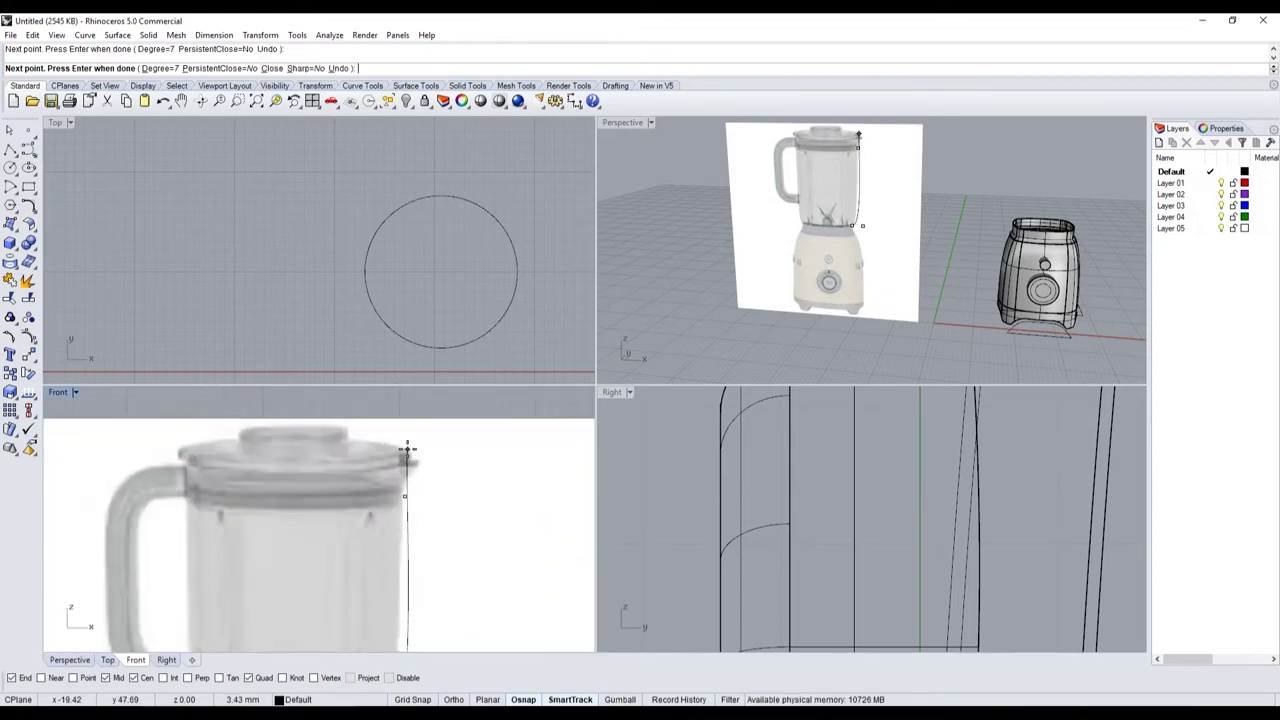
{"action": "key", "text": "Return"}
- Turn on the profile curve's control points and move the top and lower points to fit the outline
{"action": "left_click", "coordinate": [406, 520]}
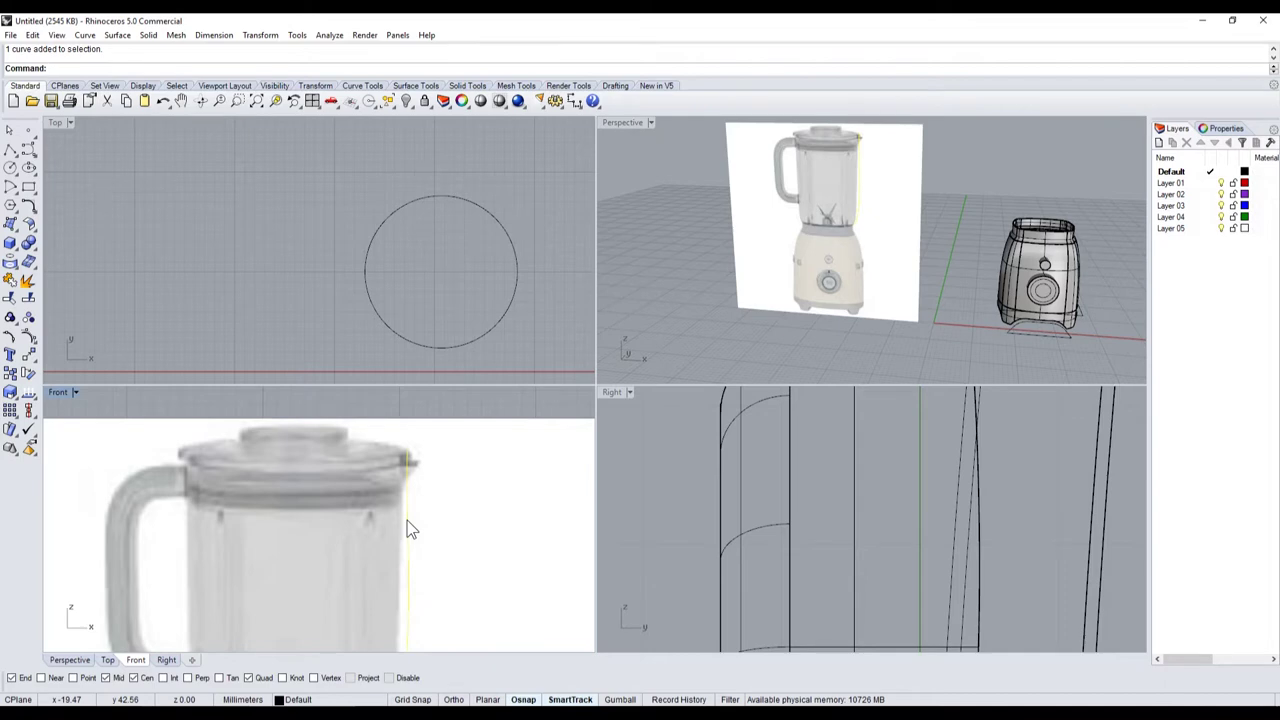
{"action": "key", "text": "F10"}
{"action": "scroll", "coordinate": [405, 480], "scroll_direction": "up", "scroll_amount": 3}
{"action": "left_click", "coordinate": [406, 489]}
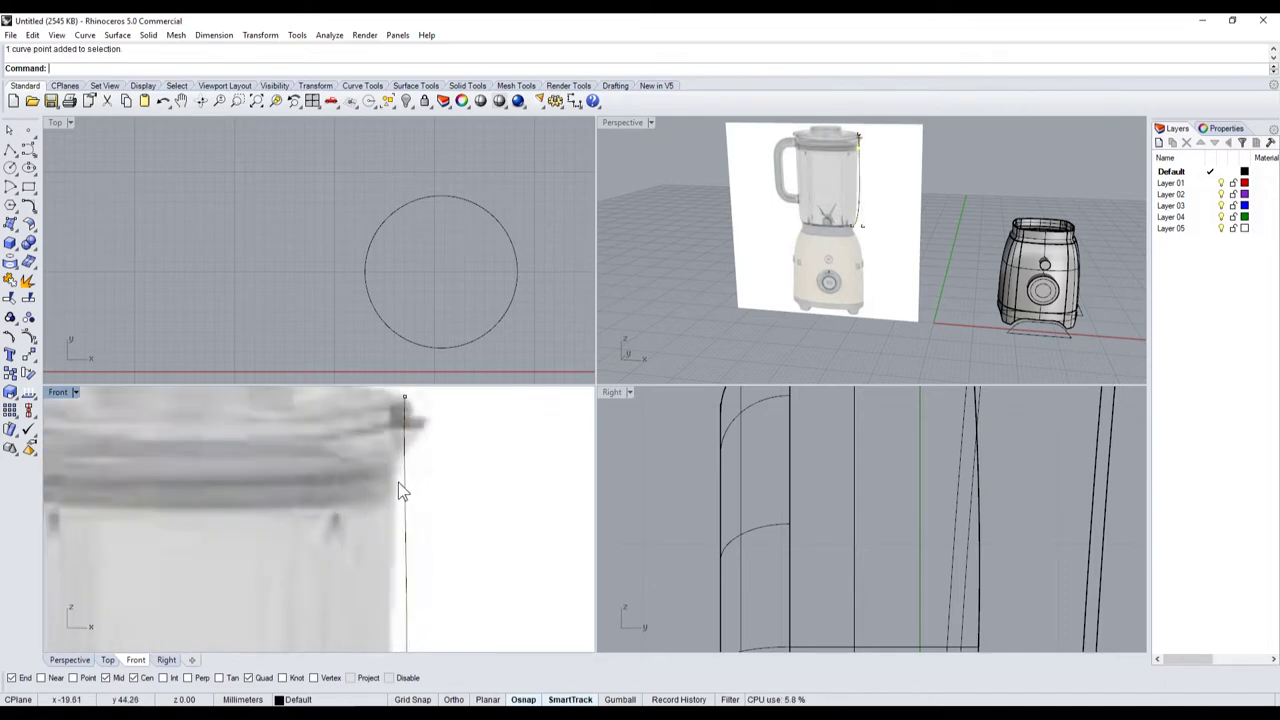
{"action": "mouse_move", "coordinate": [404, 397]}
{"action": "left_mouse_down", "text": "shift"}
{"action": "mouse_move", "coordinate": [410, 480]}
{"action": "mouse_move", "coordinate": [445, 500]}
{"action": "left_mouse_up", "text": "shift"}
{"action": "scroll", "coordinate": [410, 480], "scroll_direction": "down", "scroll_amount": 3}
{"action": "scroll", "coordinate": [443, 576], "scroll_direction": "up", "scroll_amount": 2}
{"action": "scroll", "coordinate": [448, 545], "scroll_direction": "down", "scroll_amount": 2}
{"action": "scroll", "coordinate": [414, 558], "scroll_direction": "up", "scroll_amount": 3}
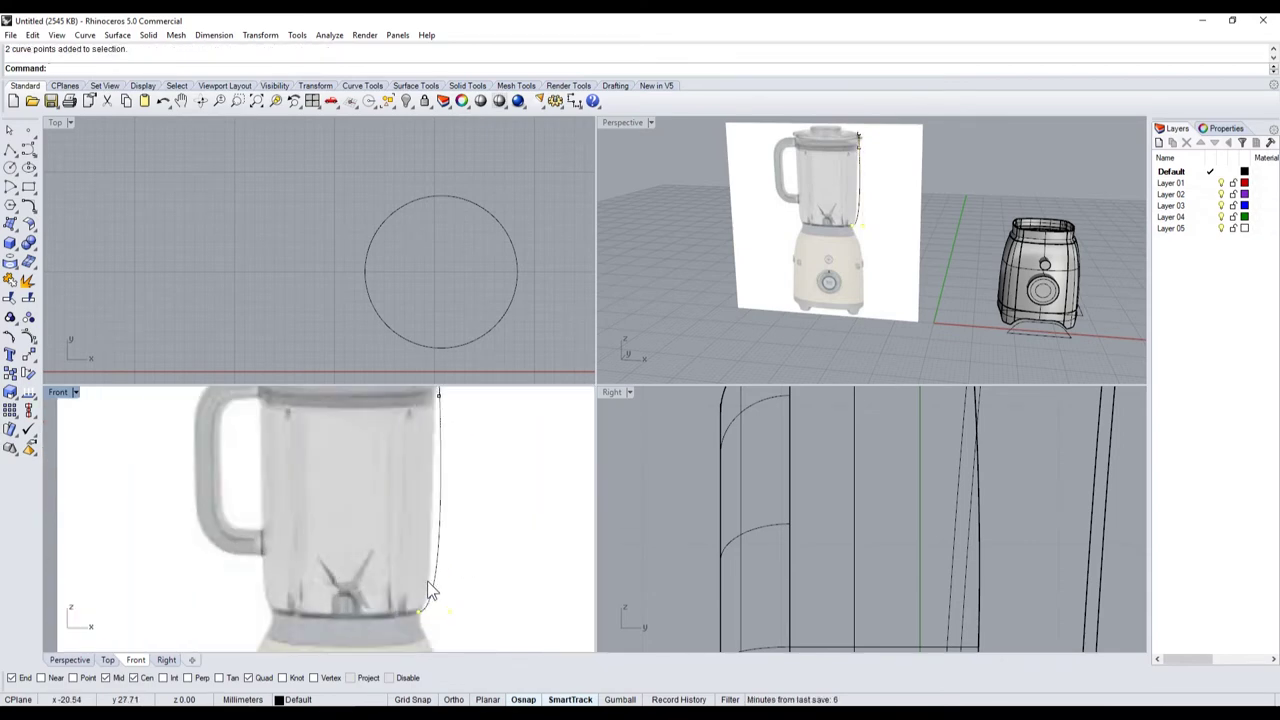
{"action": "left_click_drag", "start_coordinate": [443, 619], "coordinate": [416, 605], "text": "shift"}
- Adjust the control points near the jug bottom and rim to match the photo outline
{"action": "scroll", "coordinate": [451, 620], "scroll_direction": "up", "scroll_amount": 2}
{"action": "left_click", "coordinate": [409, 574]}
{"action": "scroll", "coordinate": [456, 604], "scroll_direction": "down", "scroll_amount": 3}
{"action": "scroll", "coordinate": [452, 567], "scroll_direction": "up", "scroll_amount": 4}
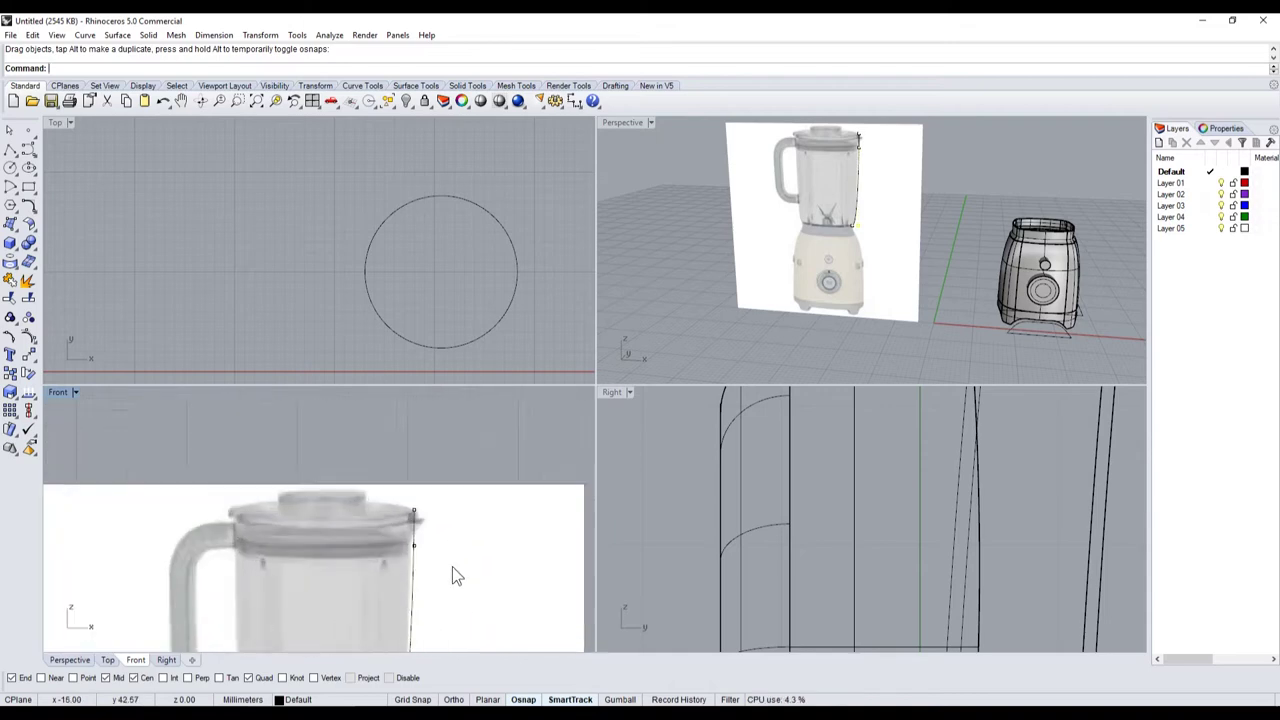
{"action": "left_click", "coordinate": [404, 540], "text": "shift"}
{"action": "scroll", "coordinate": [420, 540], "scroll_direction": "down", "scroll_amount": 3}
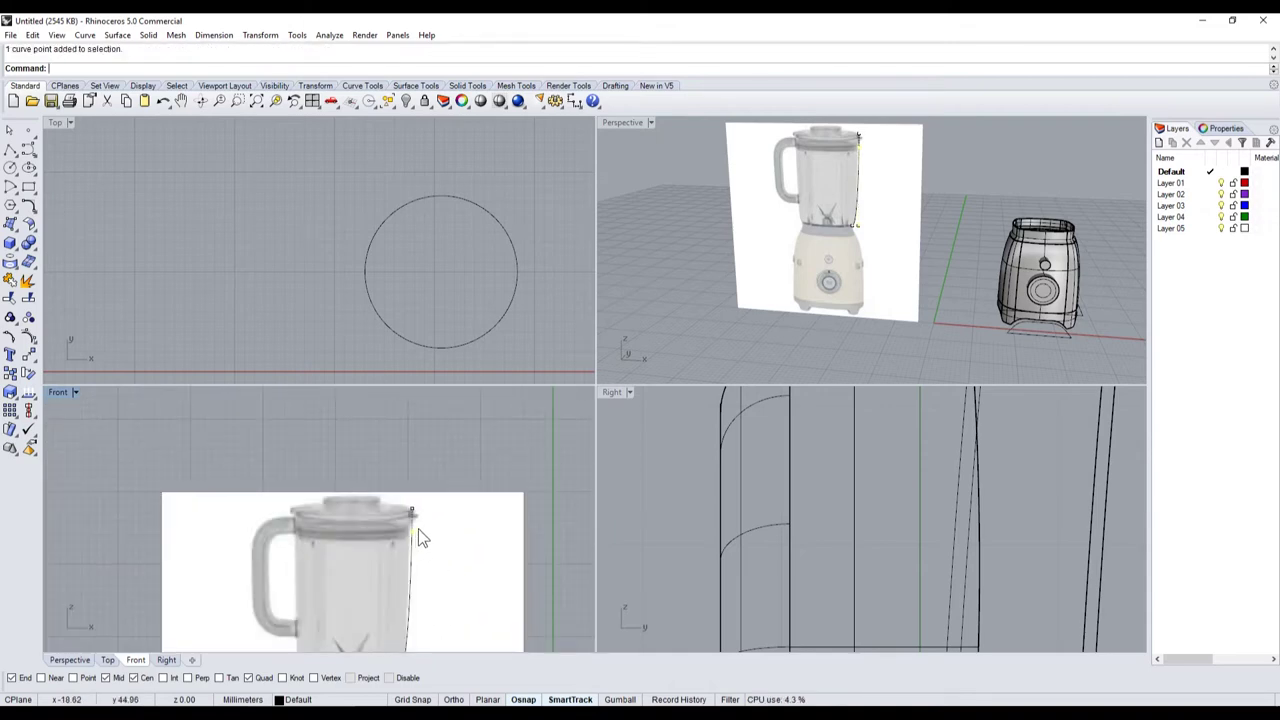
{"action": "scroll", "coordinate": [416, 530], "scroll_direction": "up", "scroll_amount": 5}
{"action": "left_click_drag", "start_coordinate": [395, 575], "coordinate": [394, 571]}
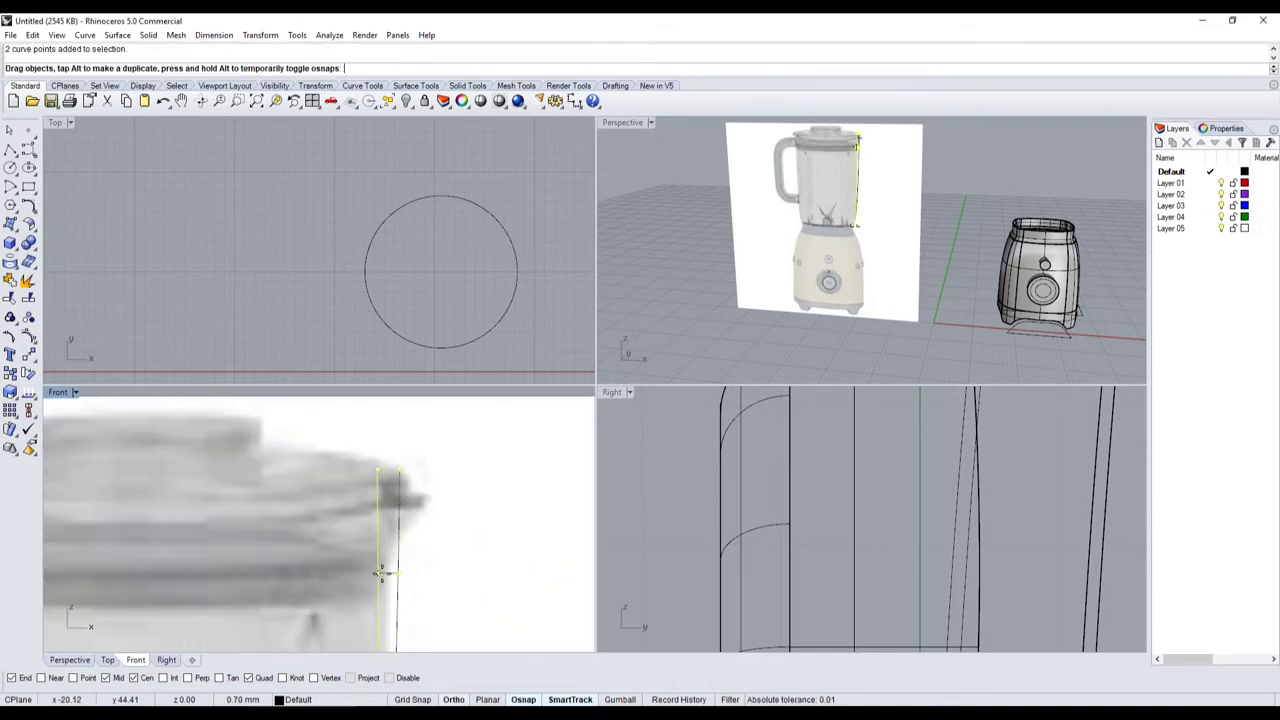
{"action": "scroll", "coordinate": [420, 545], "scroll_direction": "down", "scroll_amount": 3}
{"action": "left_click", "coordinate": [432, 539]}
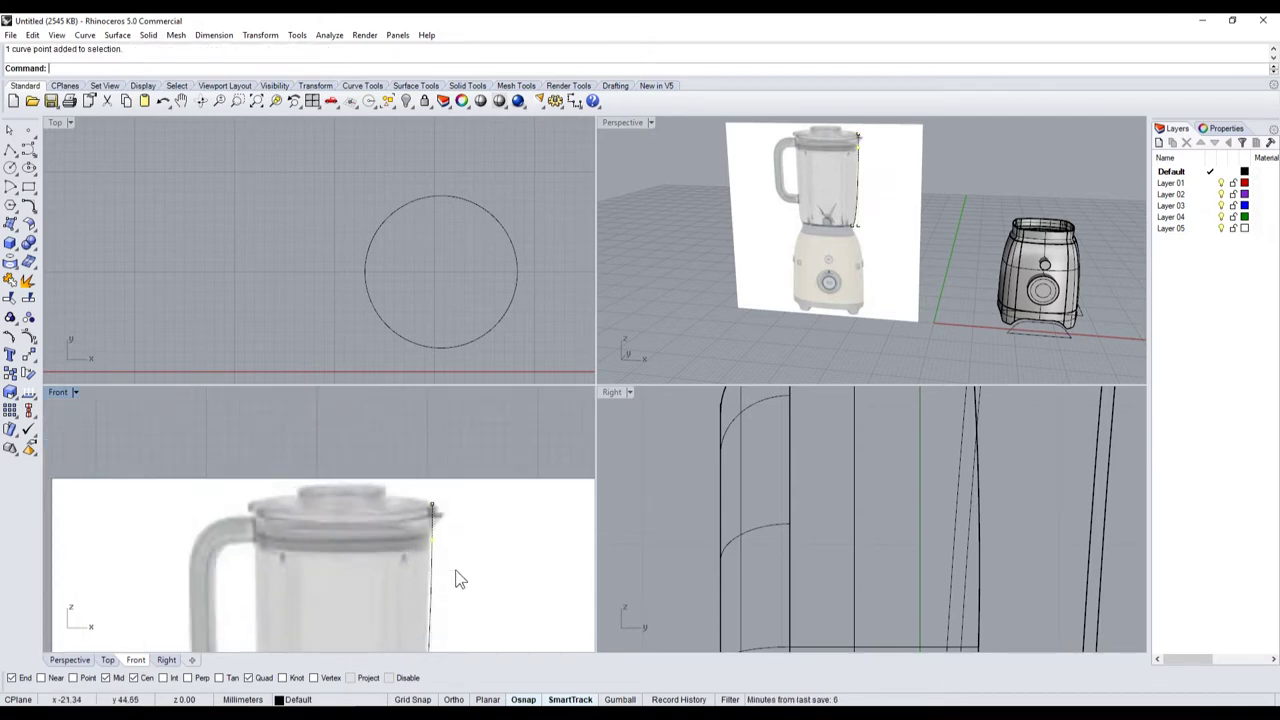
{"action": "left_click_drag", "start_coordinate": [435, 542], "coordinate": [451, 620]}
{"action": "scroll", "coordinate": [455, 605], "scroll_direction": "down", "scroll_amount": 4}
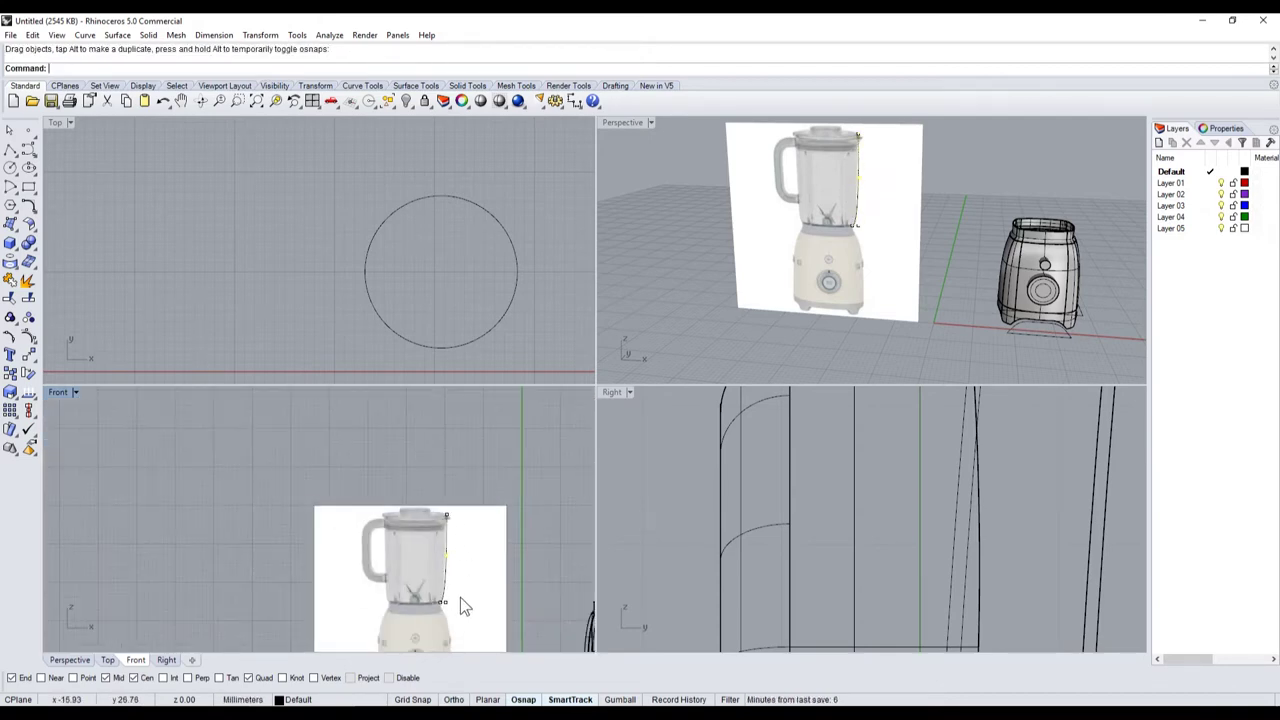
{"action": "scroll", "coordinate": [456, 580], "scroll_direction": "up", "scroll_amount": 4}
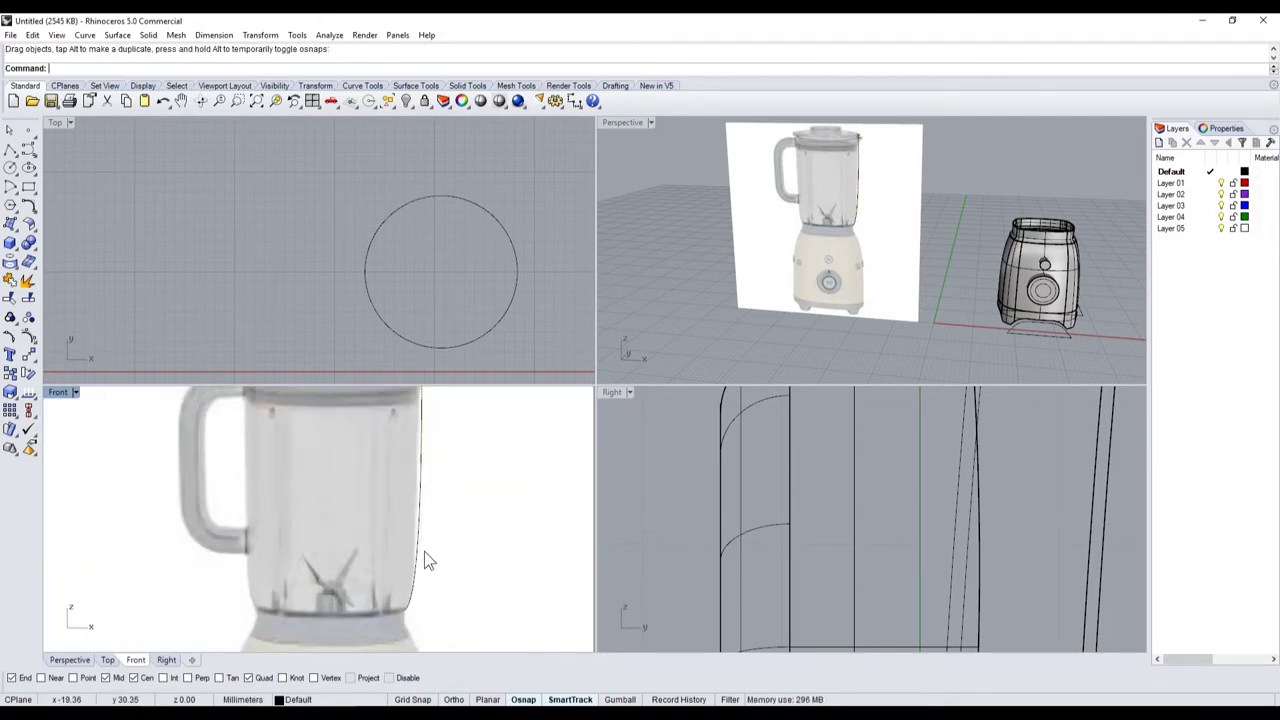
{"action": "left_click", "coordinate": [420, 557]}
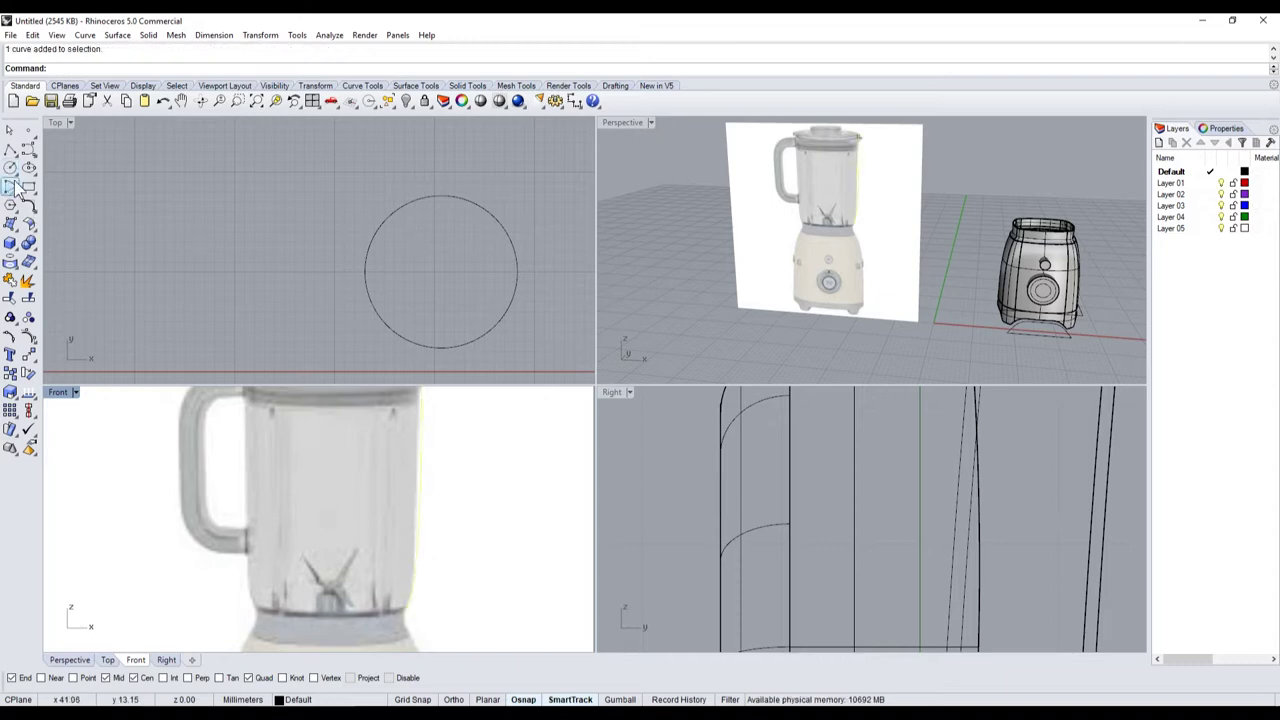
- Move the profile curve so its bottom end snaps onto the circle's edge
{"action": "left_click", "coordinate": [30, 362]}
{"action": "scroll", "coordinate": [406, 615], "scroll_direction": "up", "scroll_amount": 3}
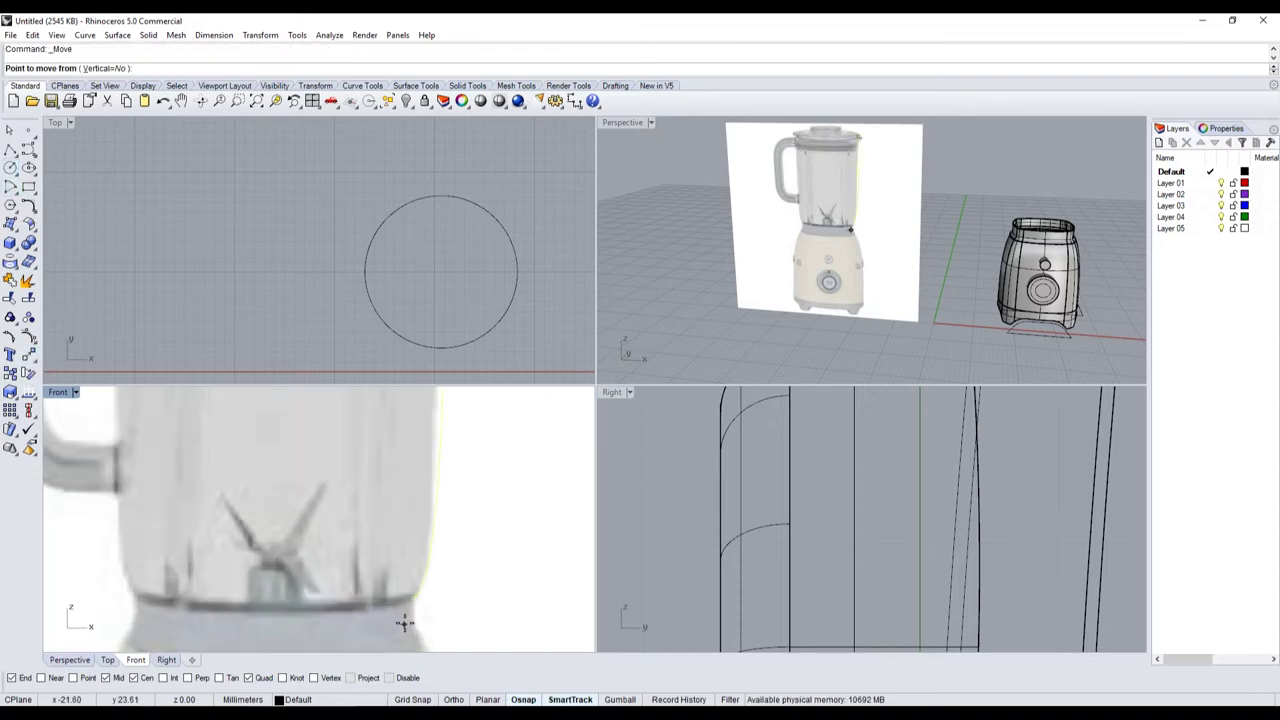
{"action": "left_click", "coordinate": [410, 599]}
{"action": "mouse_move", "coordinate": [901, 257]}
{"action": "right_mouse_down"}
{"action": "mouse_move", "coordinate": [1000, 305]}
{"action": "mouse_move", "coordinate": [880, 280]}
{"action": "right_mouse_up"}
{"action": "left_click", "coordinate": [1000, 305]}
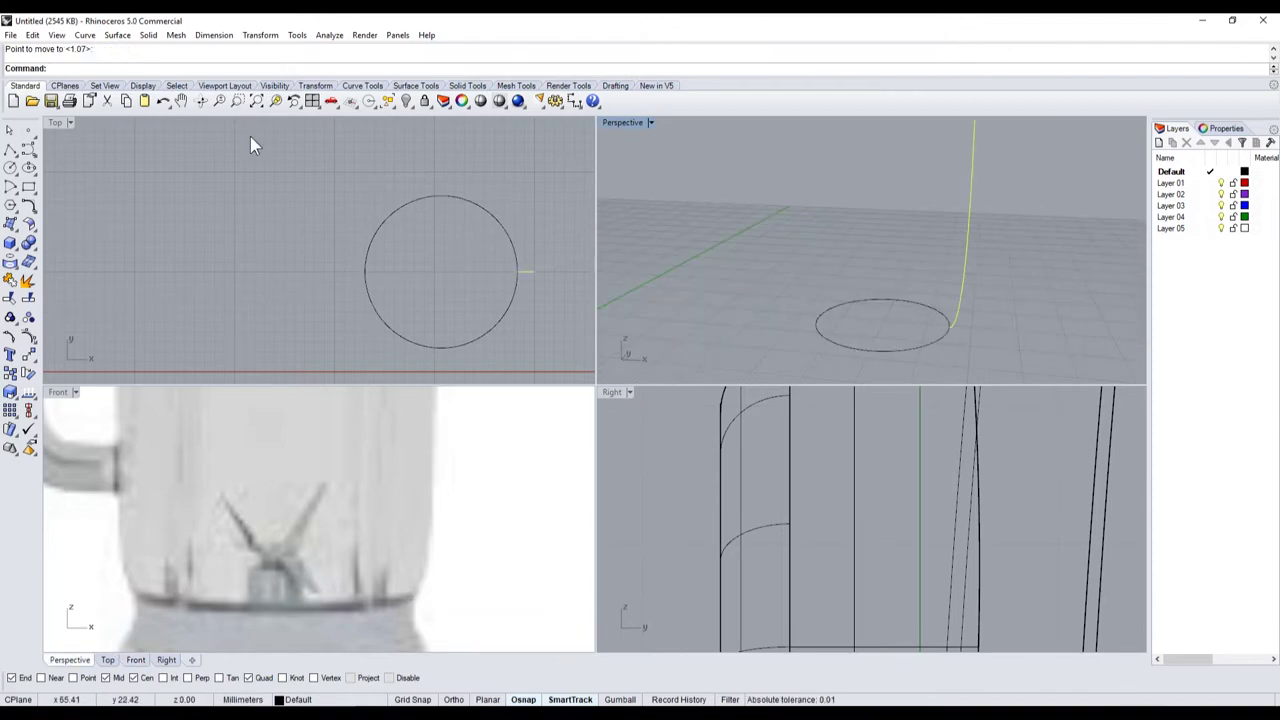
- Draw a line from the circle centre to the profile and join it with the profile curve
{"action": "left_click", "coordinate": [10, 148]}
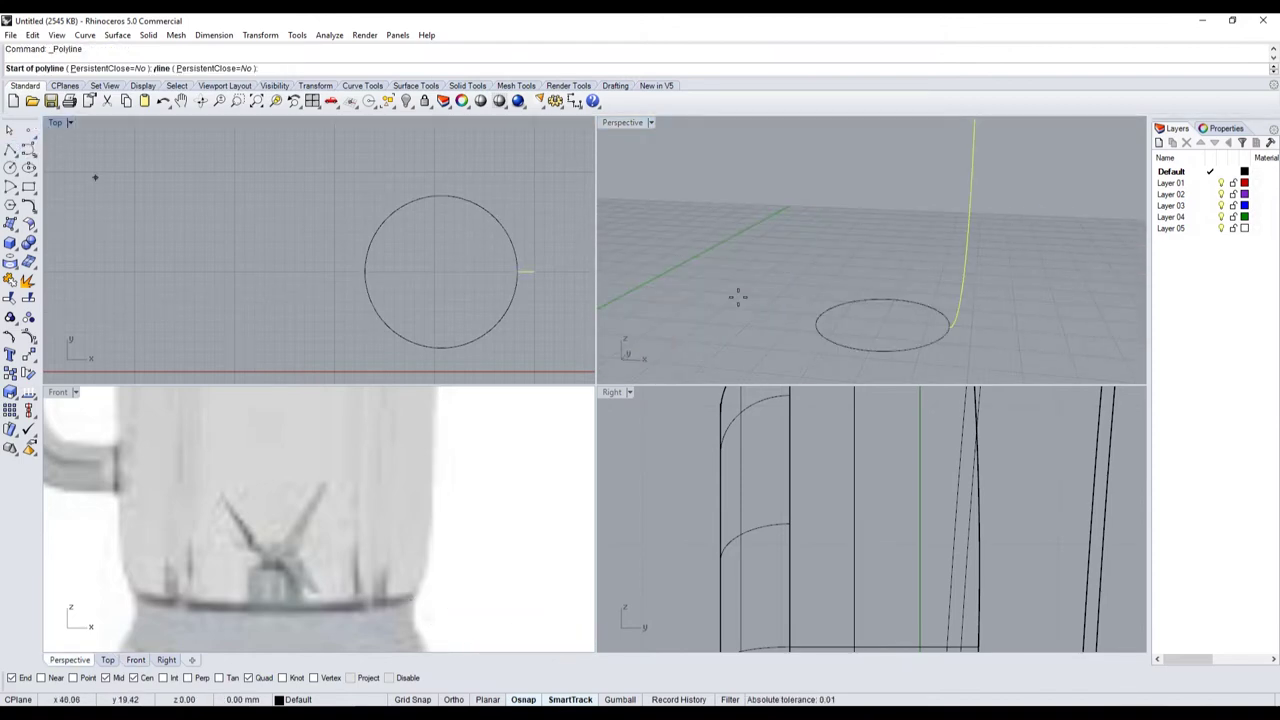
{"action": "left_click", "coordinate": [950, 318]}
{"action": "left_click", "coordinate": [928, 312]}
{"action": "right_click", "coordinate": [930, 320]}
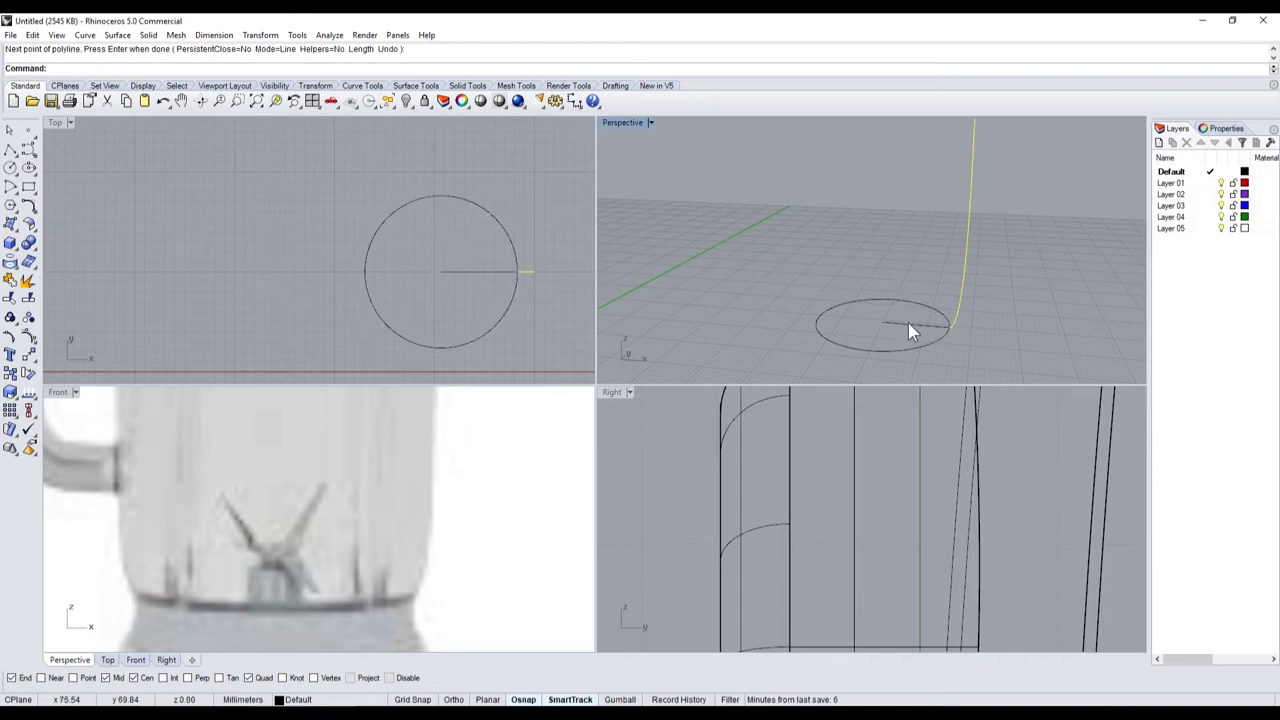
{"action": "left_click", "coordinate": [928, 328]}
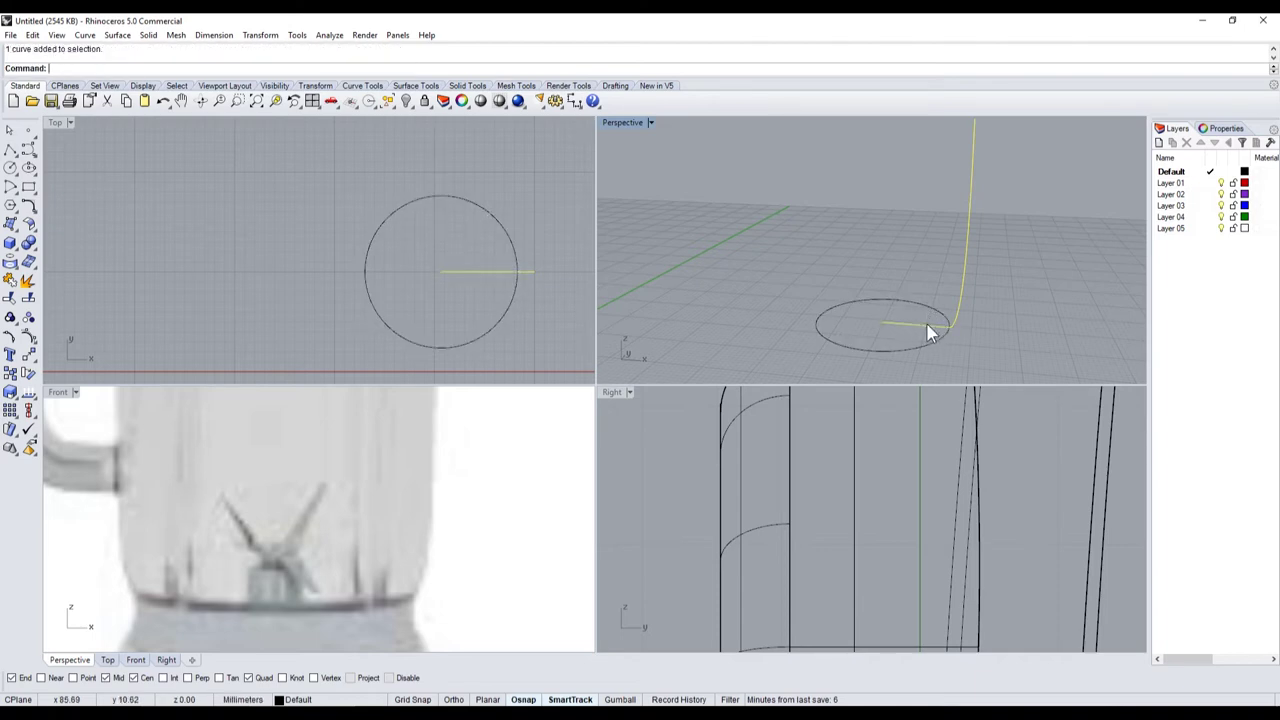
{"action": "left_click", "coordinate": [10, 280]}
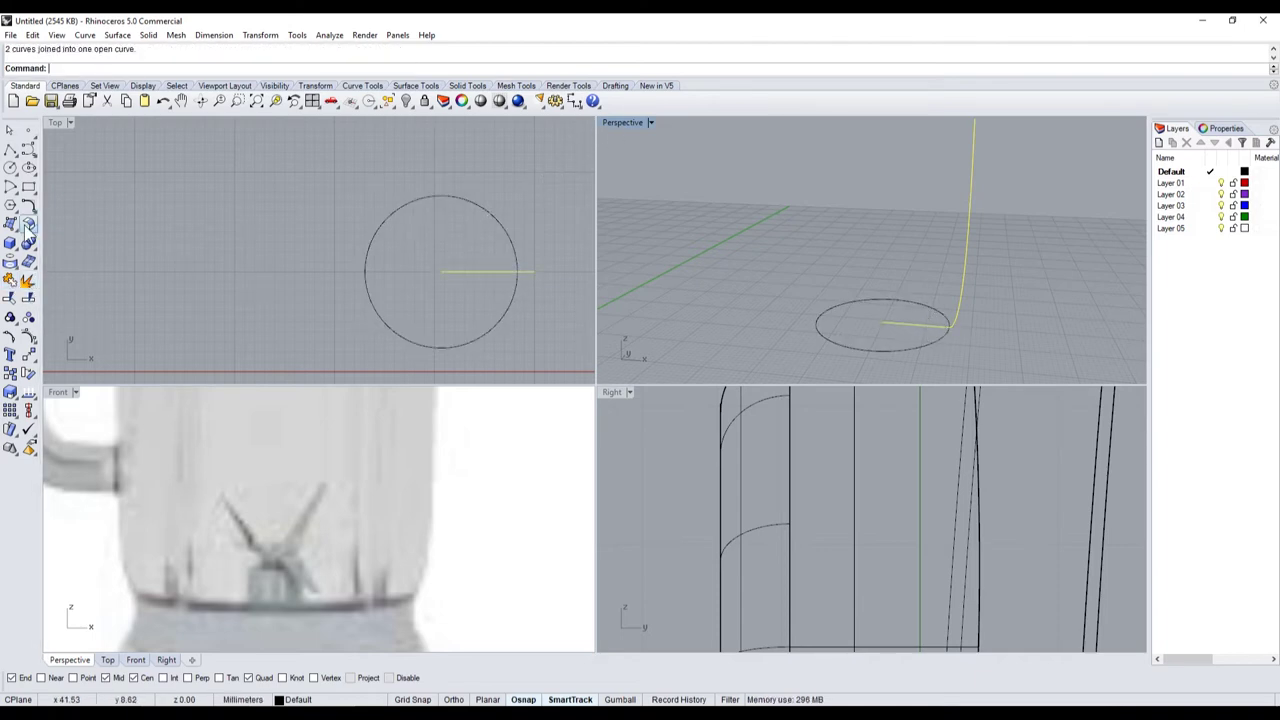
- Revolve the joined curve around a vertical axis through the circle centre
{"action": "left_click", "coordinate": [21, 228]}
{"action": "left_click", "coordinate": [48, 290]}
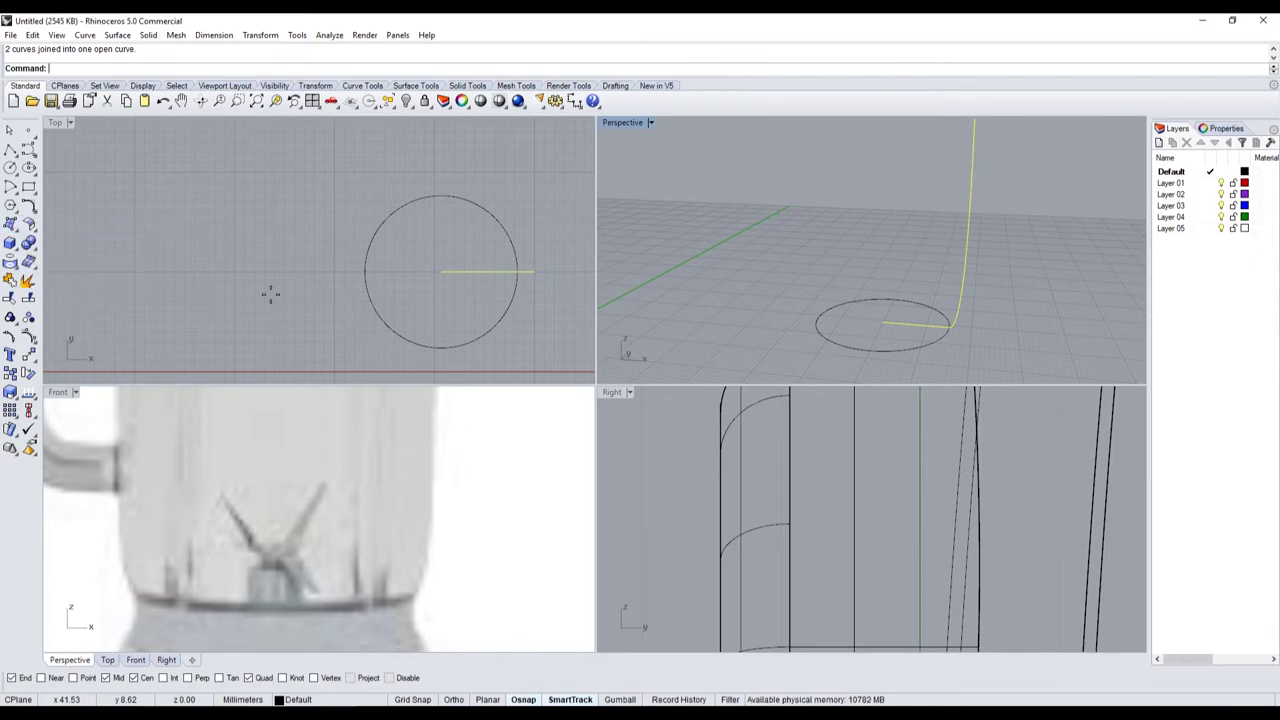
{"action": "left_click", "coordinate": [880, 321]}
{"action": "scroll", "coordinate": [520, 365], "scroll_direction": "down", "scroll_amount": 1}
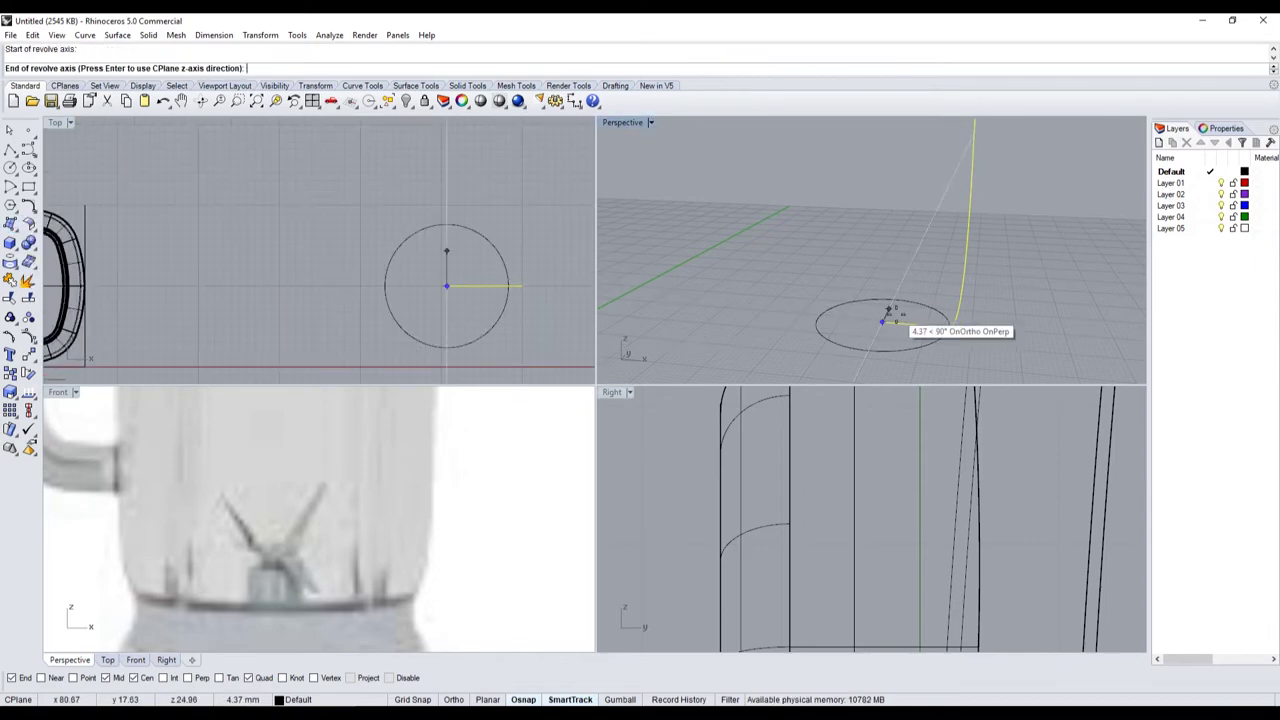
{"action": "scroll", "coordinate": [688, 500], "scroll_direction": "down", "scroll_amount": 2}
{"action": "scroll", "coordinate": [688, 500], "scroll_direction": "down", "scroll_amount": 2}
{"action": "scroll", "coordinate": [688, 500], "scroll_direction": "down", "scroll_amount": 3}
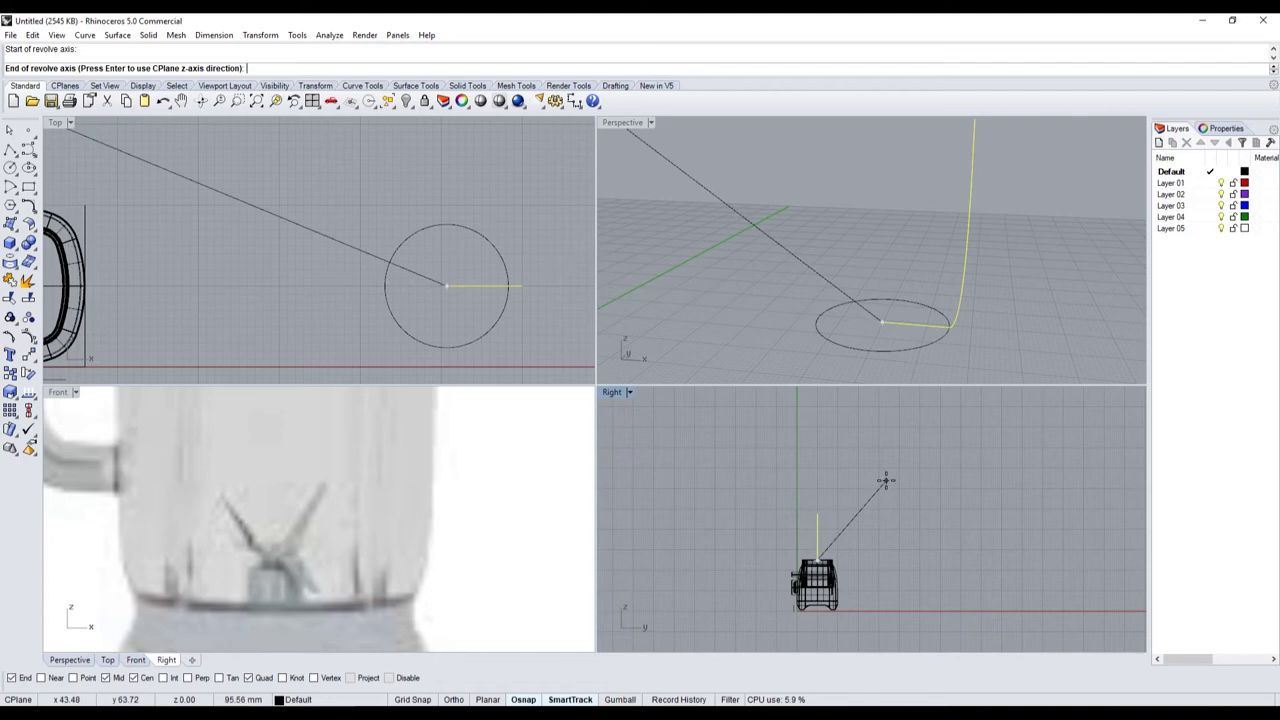
{"action": "scroll", "coordinate": [831, 512], "scroll_direction": "up", "scroll_amount": 2}
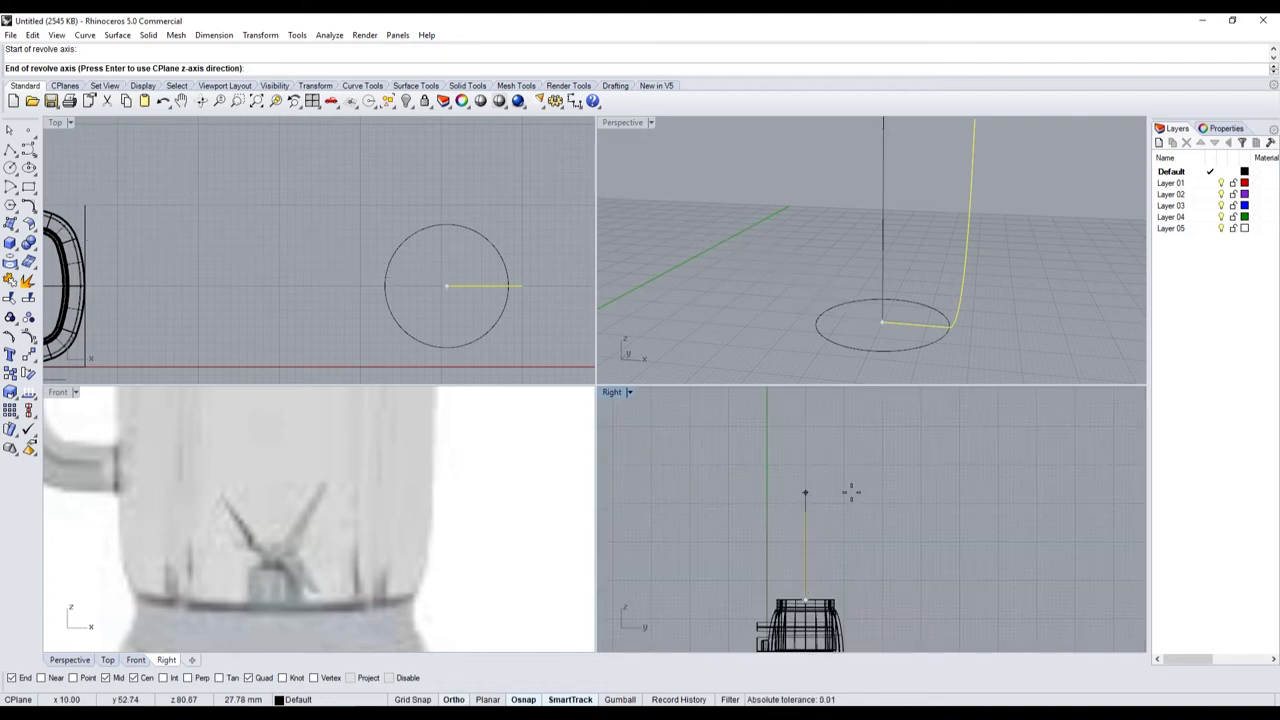
{"action": "left_click", "coordinate": [850, 491], "text": "shift"}
- Complete the full revolution, then rebuild the cup surface with 60 by 60 points at degree 3
{"action": "key", "text": "Return"}
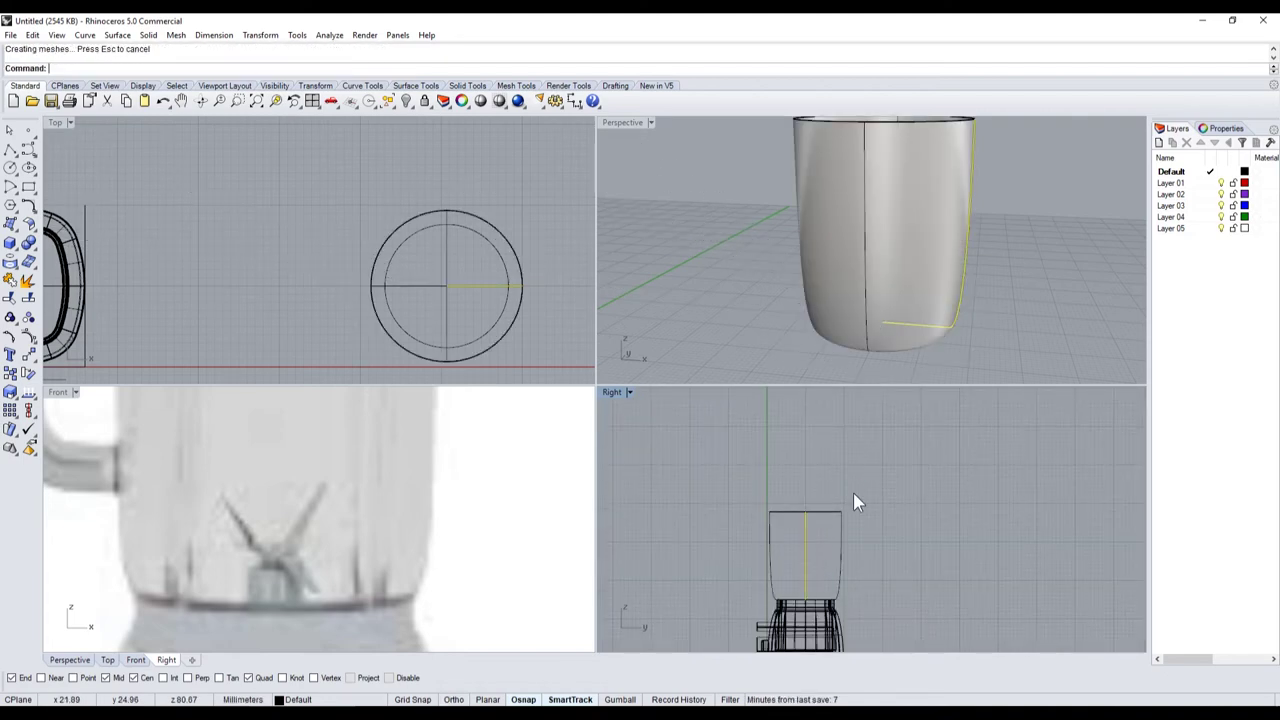
{"action": "left_click", "coordinate": [895, 230]}
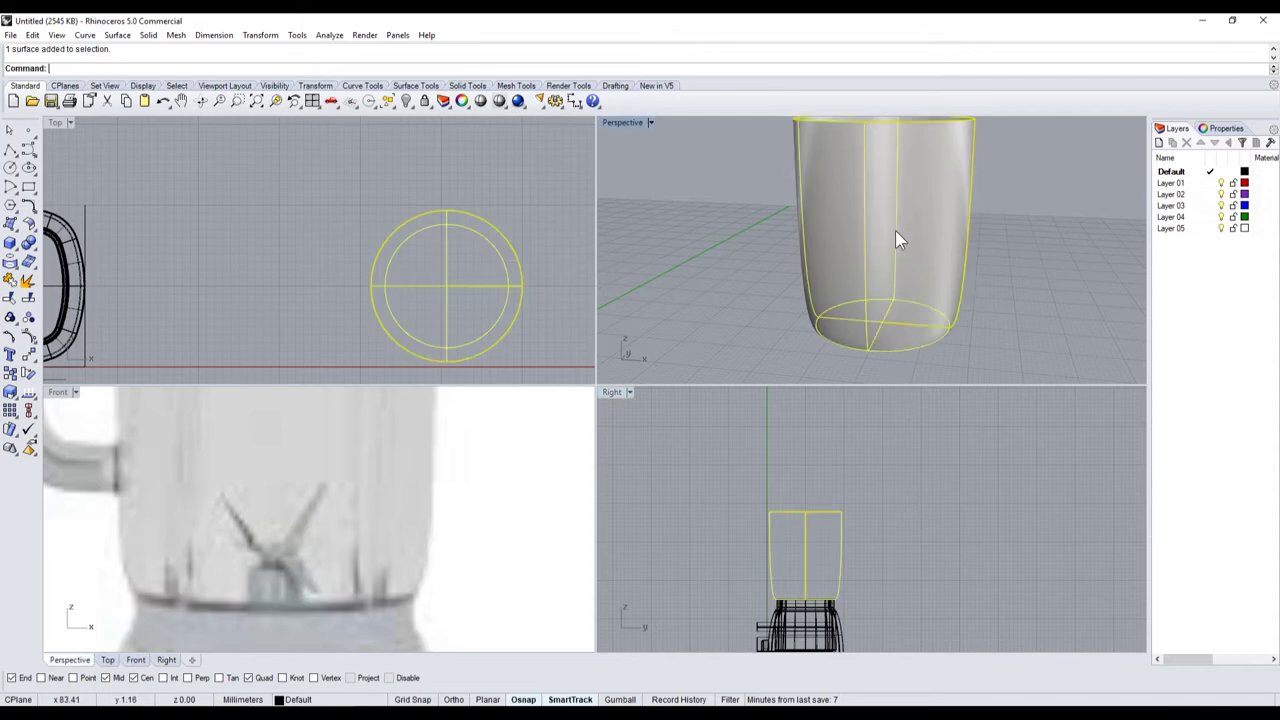
{"action": "mouse_move", "coordinate": [895, 230]}
{"action": "right_mouse_down"}
{"action": "mouse_move", "coordinate": [900, 307]}
{"action": "mouse_move", "coordinate": [617, 277]}
{"action": "right_mouse_up"}
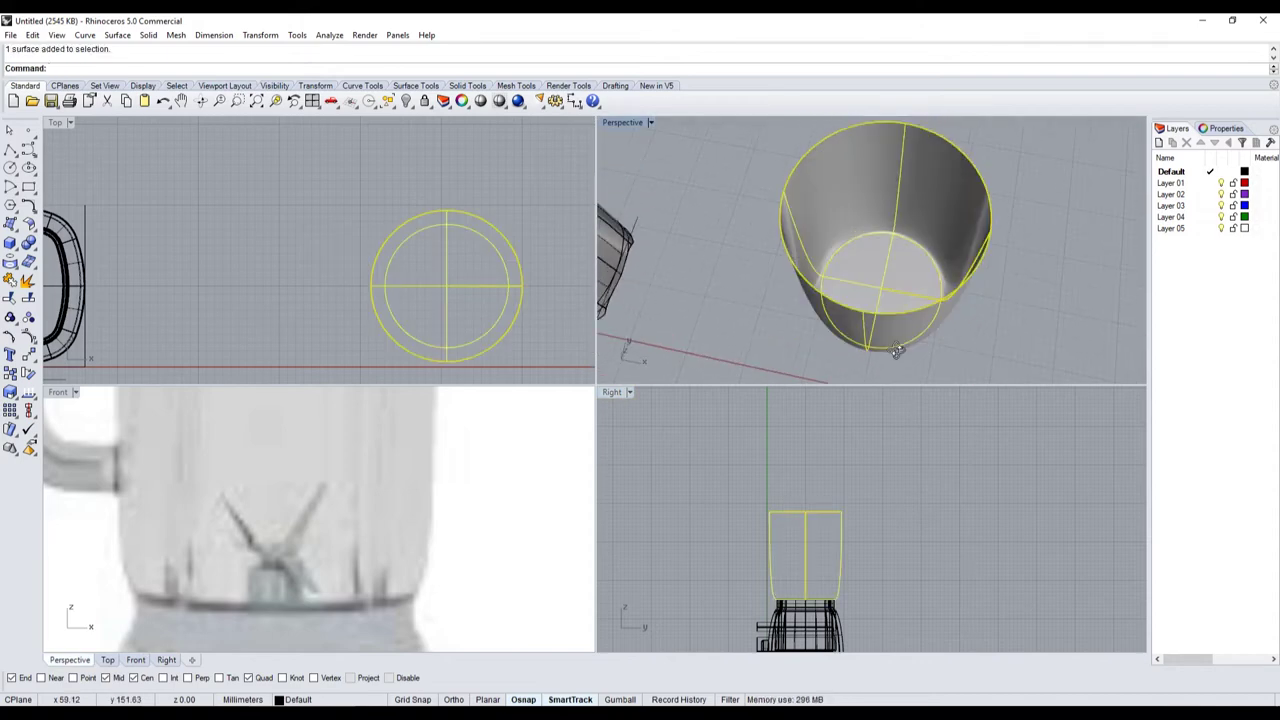
{"action": "left_click", "coordinate": [29, 244]}
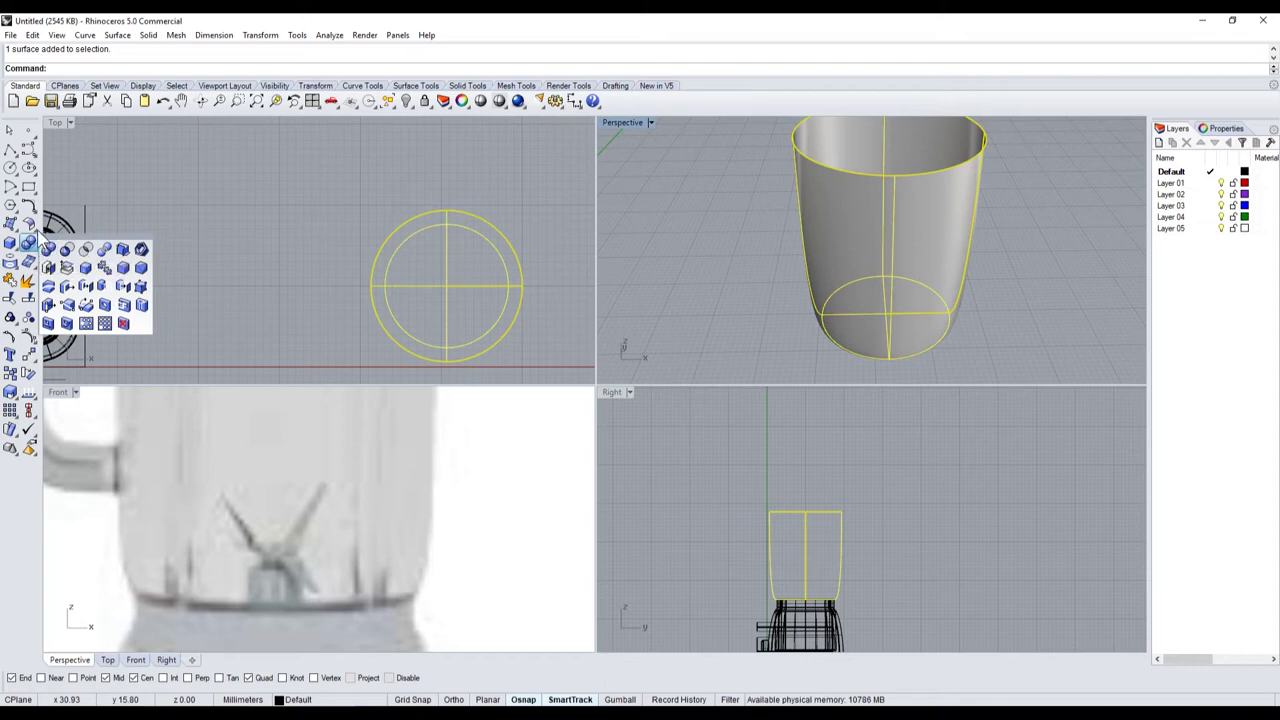
{"action": "left_click", "coordinate": [28, 225]}
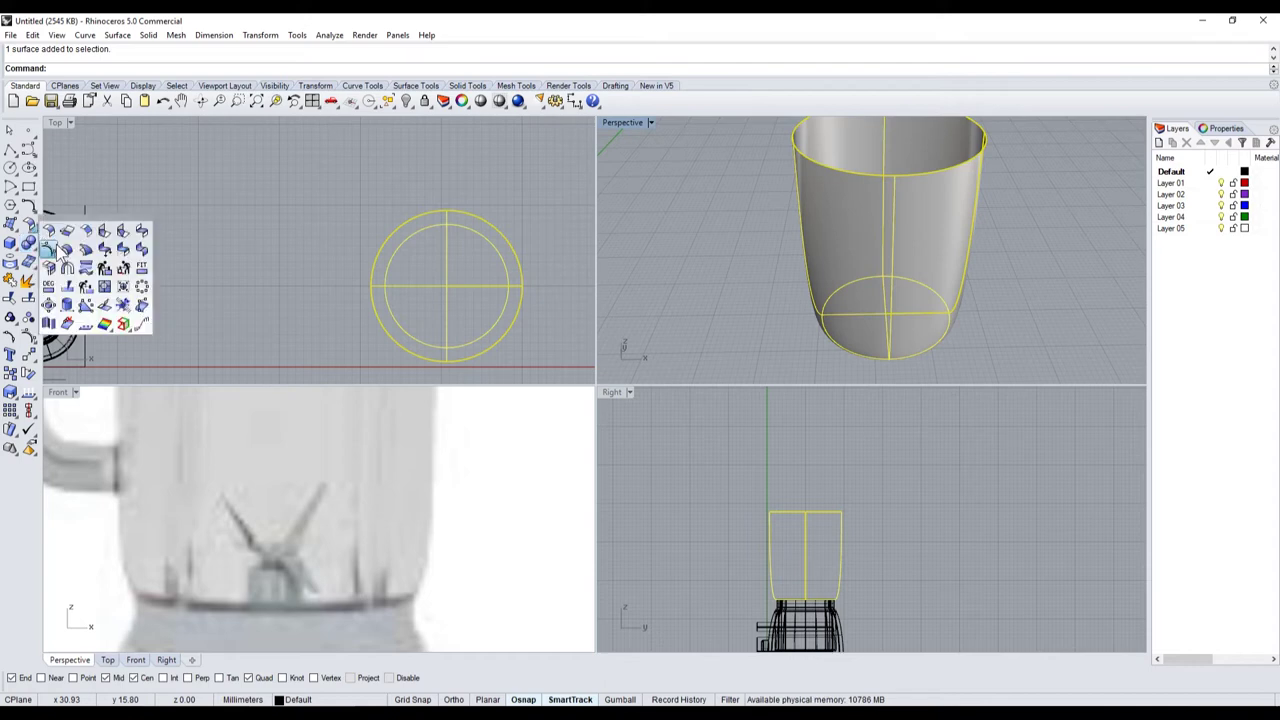
{"action": "left_click", "coordinate": [104, 272]}
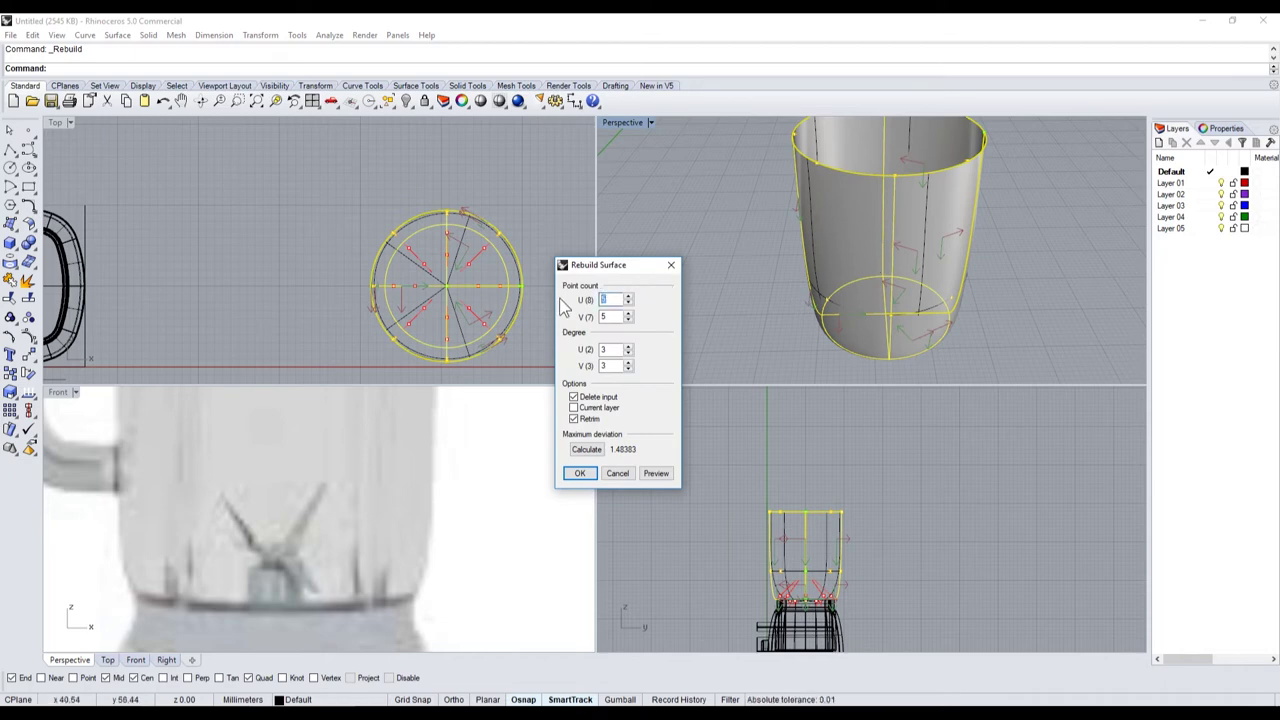
{"action": "double_click", "coordinate": [618, 317]}
{"action": "type", "text": "60"}
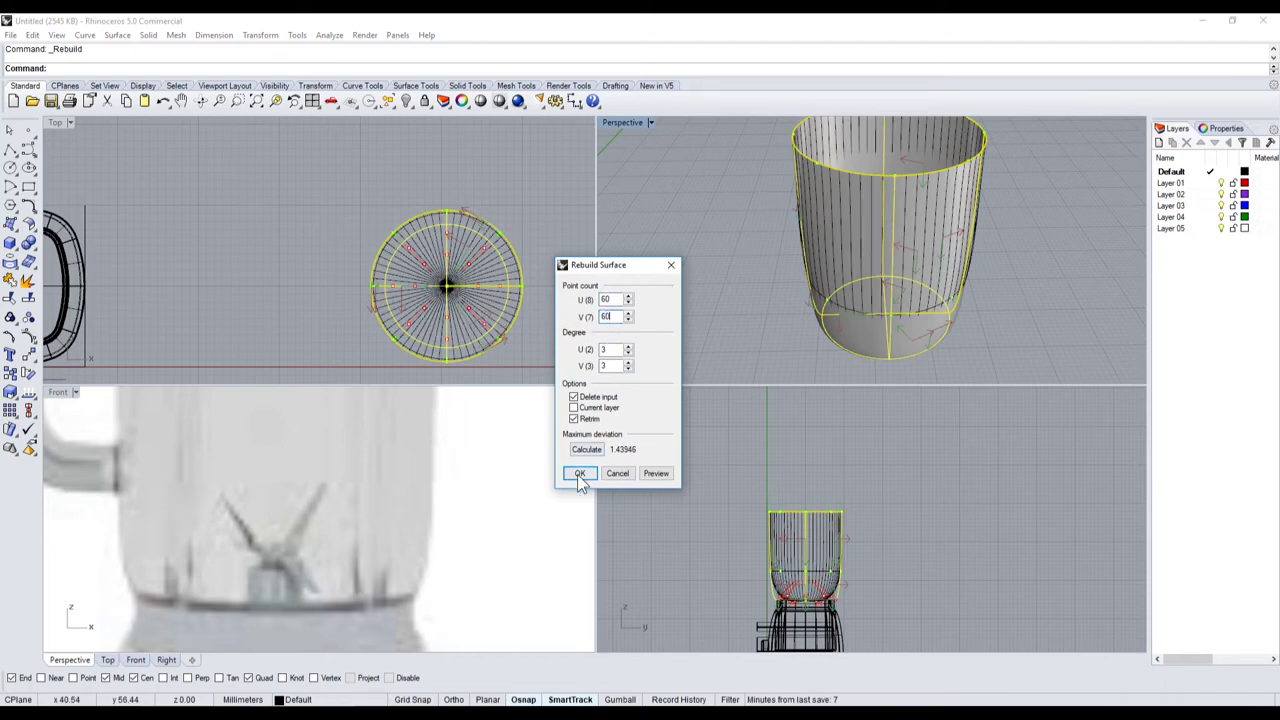
{"action": "left_click", "coordinate": [579, 476]}
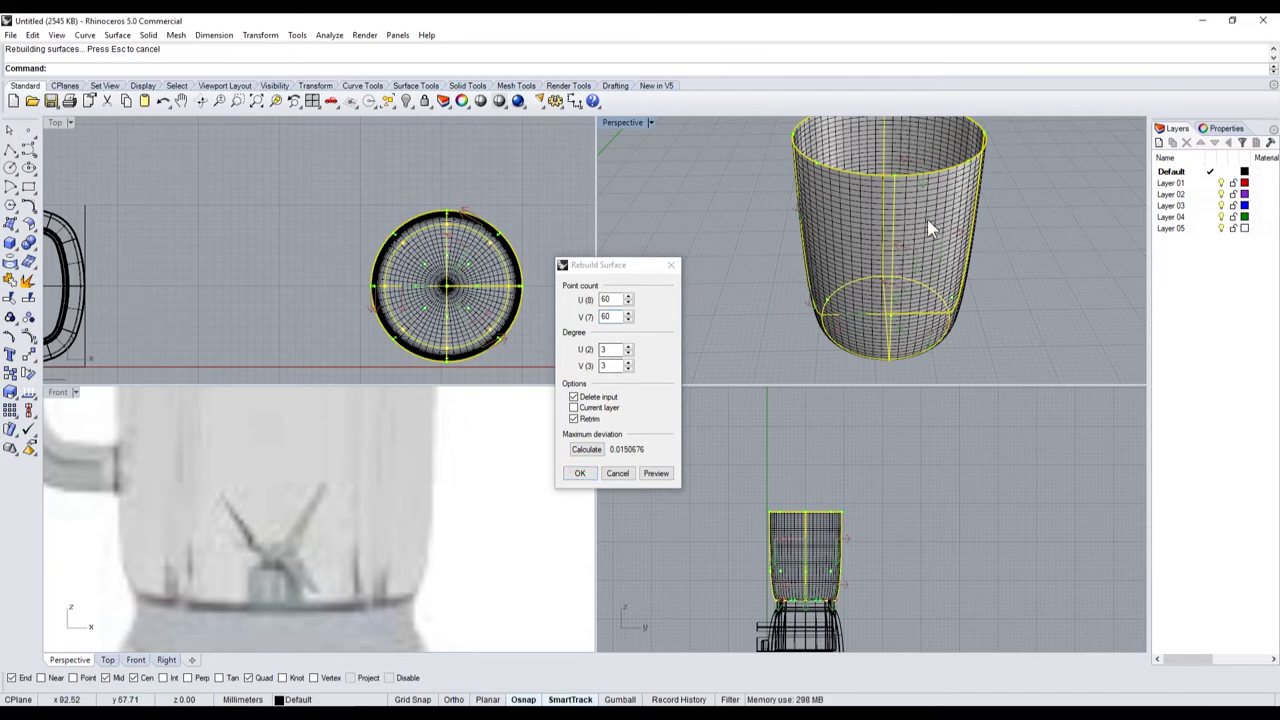
{"action": "left_click", "coordinate": [580, 474]}
- Deselect the rebuilt jar and show all 36 hidden objects, including the blender bases and reference image
{"action": "left_click", "coordinate": [762, 265]}
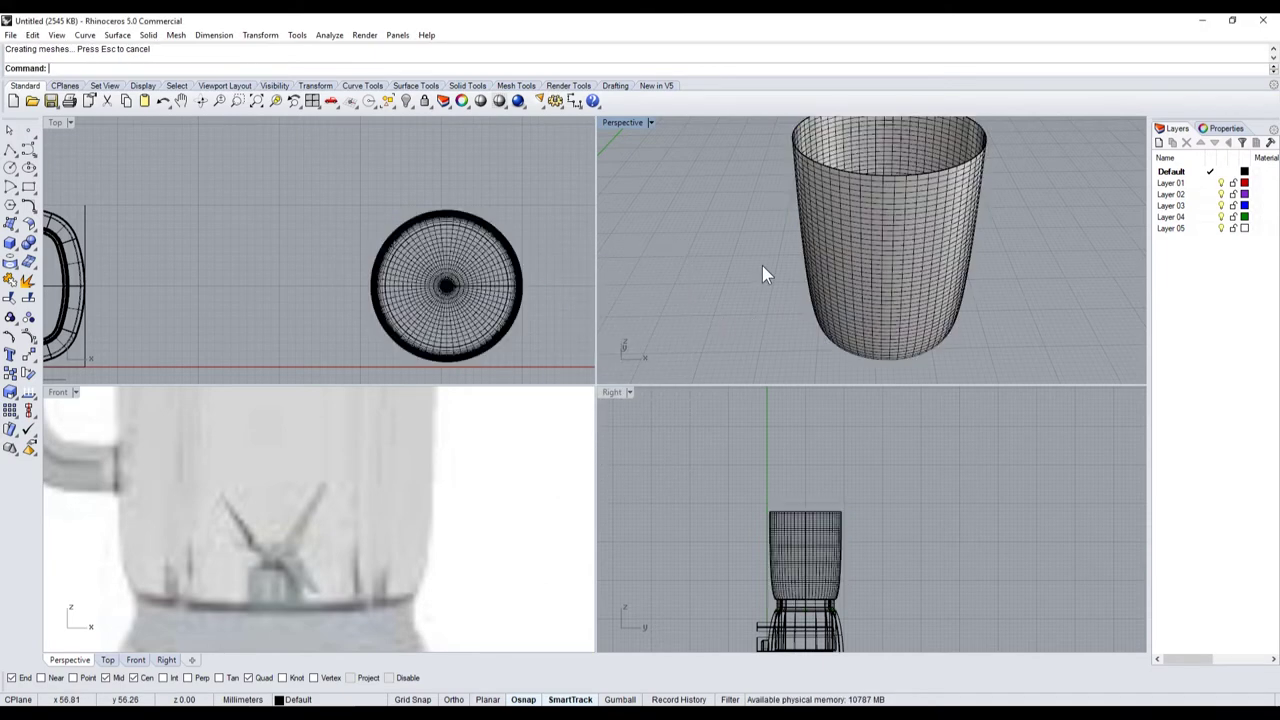
{"action": "scroll", "coordinate": [905, 212], "scroll_direction": "up", "scroll_amount": 3}
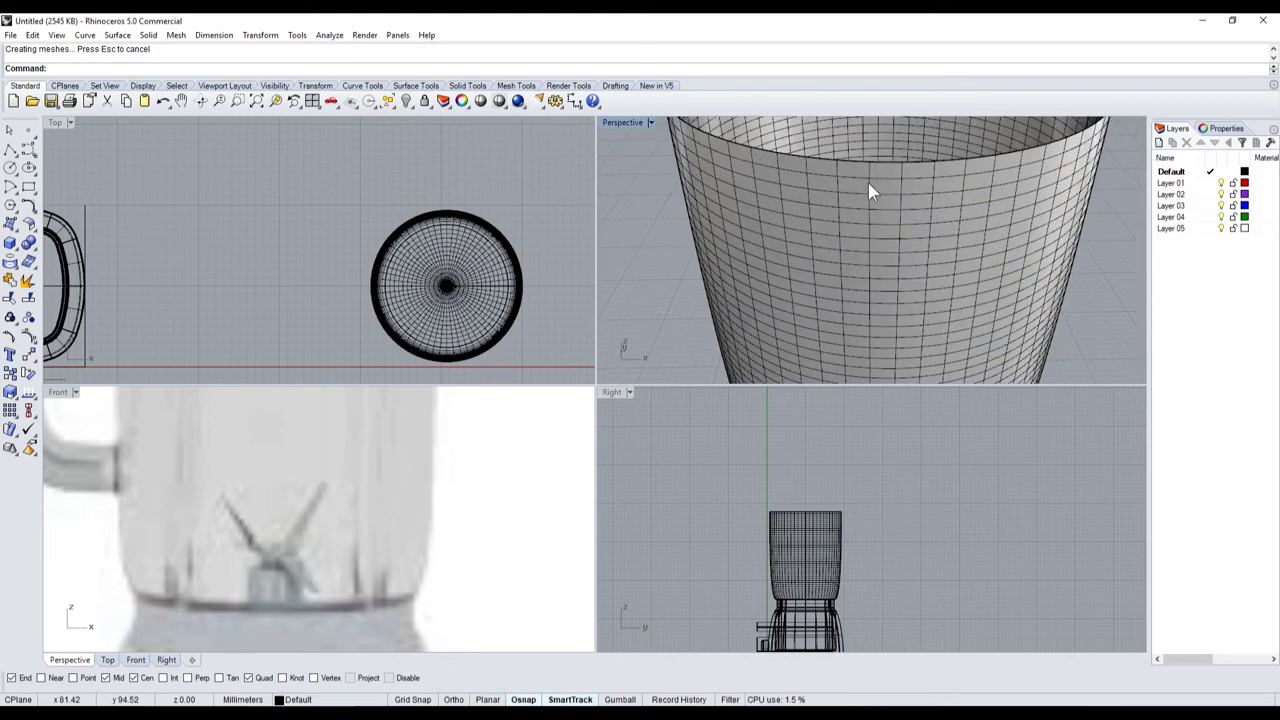
{"action": "scroll", "coordinate": [829, 533], "scroll_direction": "up", "scroll_amount": 2}
{"action": "scroll", "coordinate": [792, 457], "scroll_direction": "down", "scroll_amount": 4}
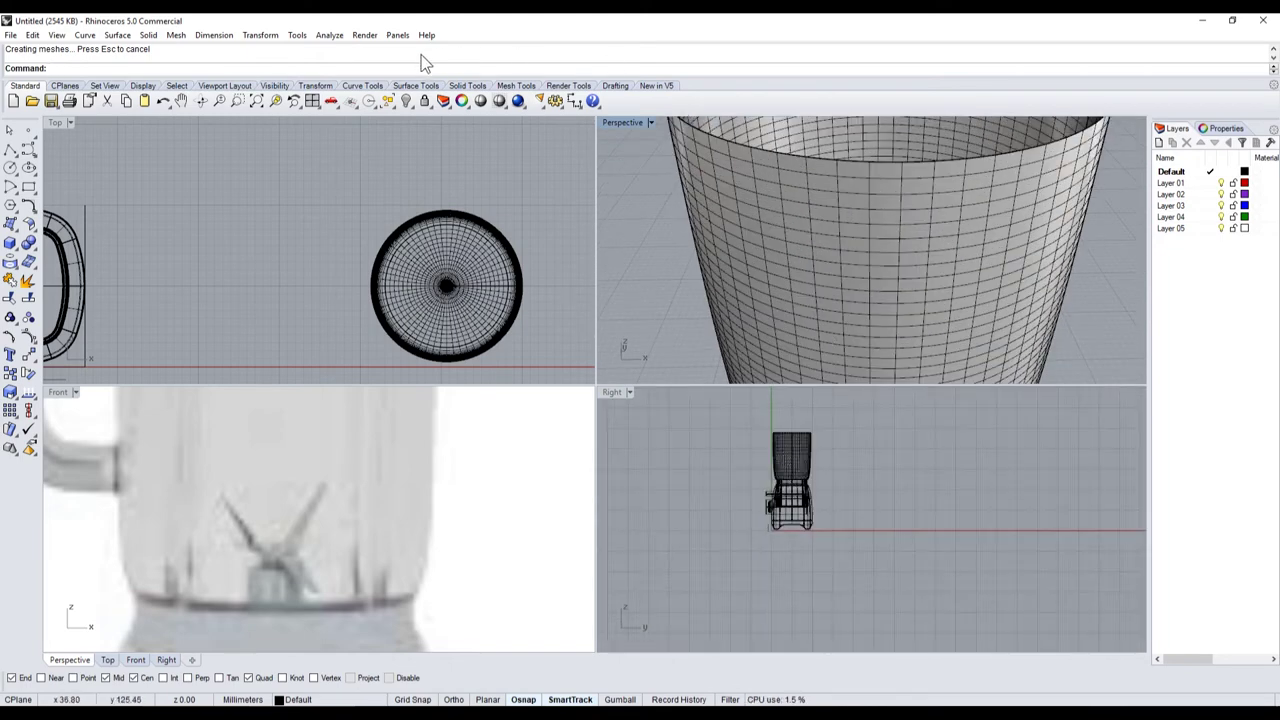
{"action": "left_click", "coordinate": [401, 104]}
{"action": "scroll", "coordinate": [897, 257], "scroll_direction": "down", "scroll_amount": 2}
{"action": "scroll", "coordinate": [897, 257], "scroll_direction": "down", "scroll_amount": 3}
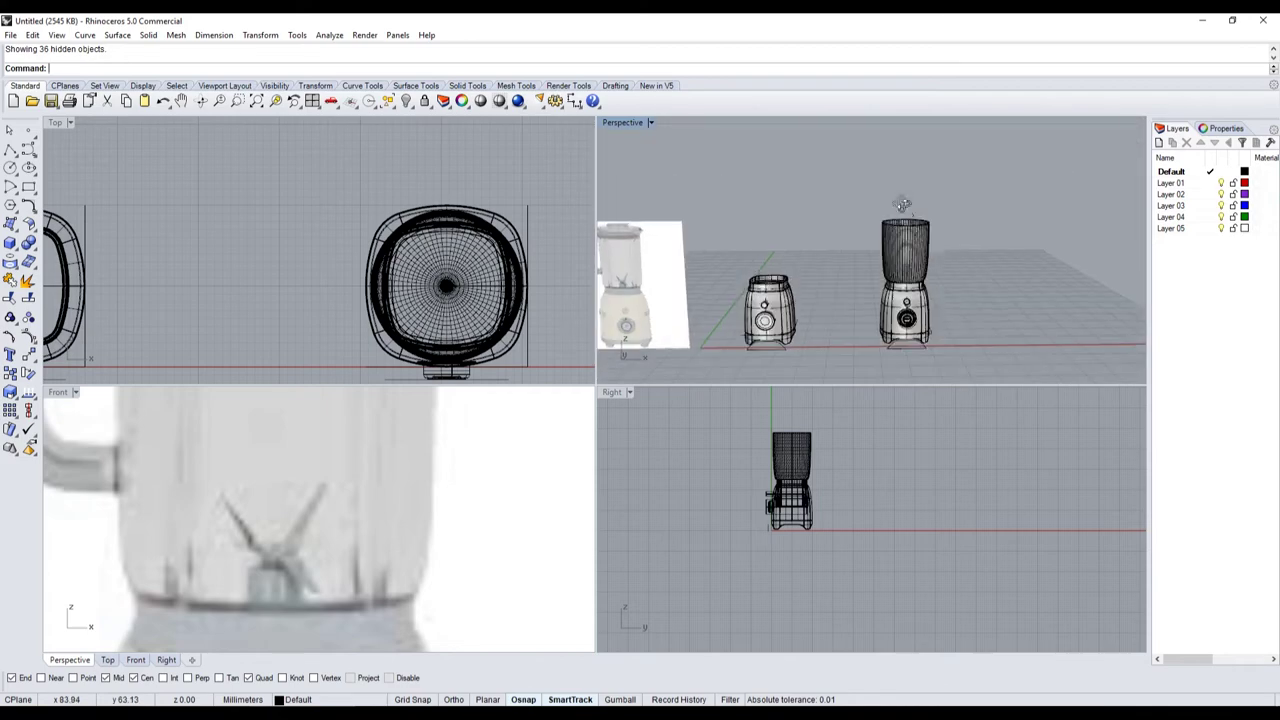
{"action": "scroll", "coordinate": [897, 257], "scroll_direction": "up", "scroll_amount": 5}
{"action": "scroll", "coordinate": [897, 257], "scroll_direction": "up", "scroll_amount": 2}
{"action": "scroll", "coordinate": [897, 257], "scroll_direction": "down", "scroll_amount": 4}
{"action": "scroll", "coordinate": [944, 288], "scroll_direction": "up", "scroll_amount": 4}
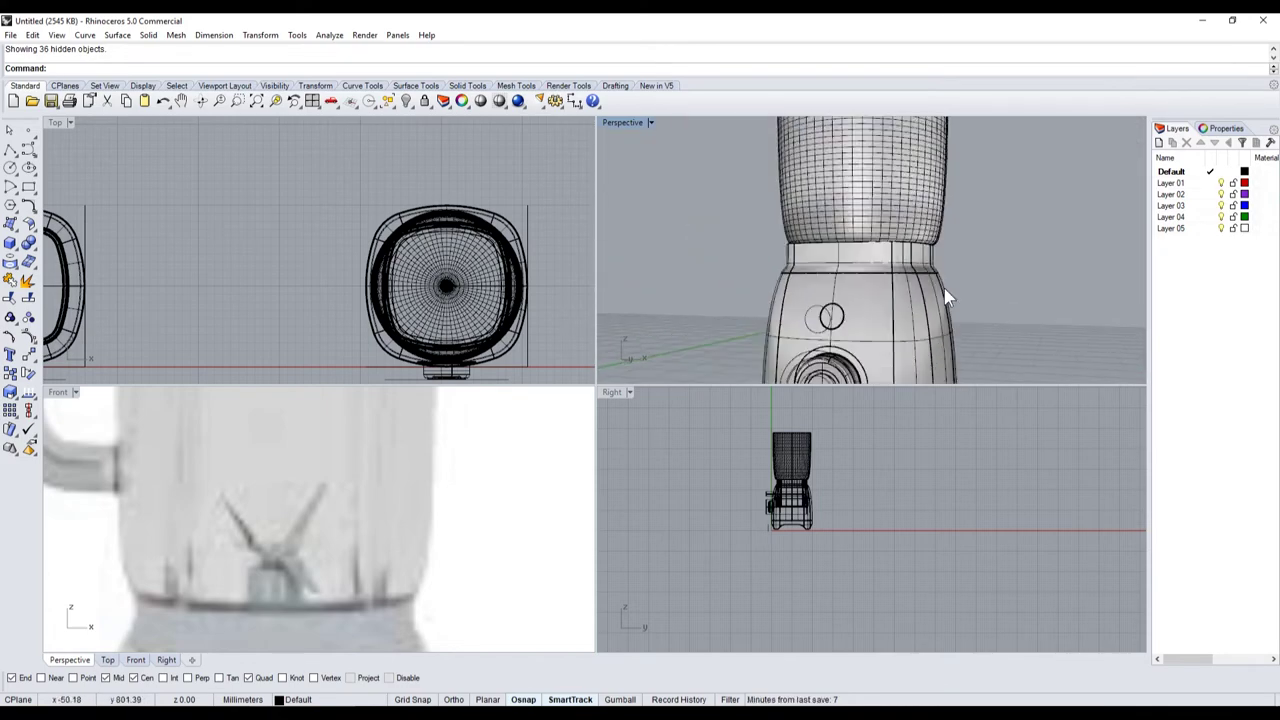
{"action": "scroll", "coordinate": [964, 270], "scroll_direction": "down", "scroll_amount": 4}
{"action": "scroll", "coordinate": [964, 270], "scroll_direction": "down", "scroll_amount": 3}
{"action": "scroll", "coordinate": [980, 252], "scroll_direction": "up", "scroll_amount": 3}
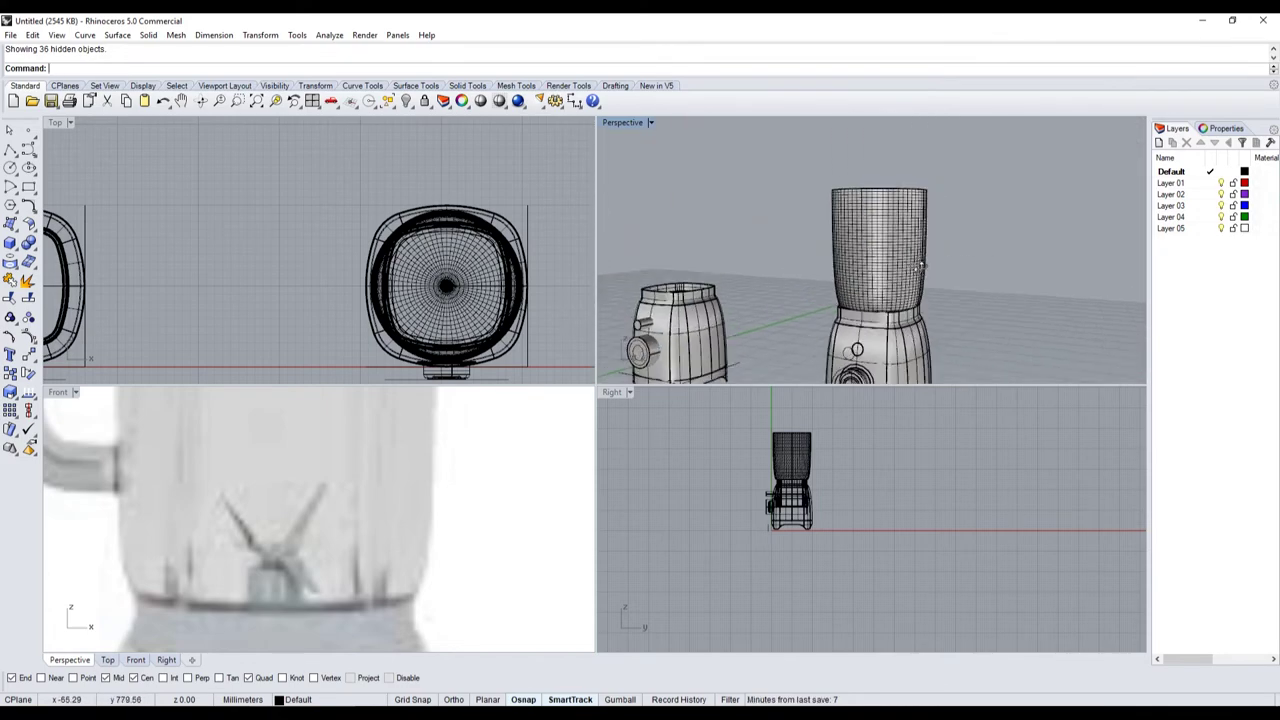
{"action": "scroll", "coordinate": [879, 238], "scroll_direction": "up", "scroll_amount": 3}
{"action": "scroll", "coordinate": [879, 238], "scroll_direction": "down", "scroll_amount": 3}
{"action": "scroll", "coordinate": [869, 281], "scroll_direction": "up", "scroll_amount": 3}
- Select the jar surface, now standing on the right blender base
{"action": "left_click", "coordinate": [869, 281]}
{"action": "scroll", "coordinate": [868, 278], "scroll_direction": "down", "scroll_amount": 2}
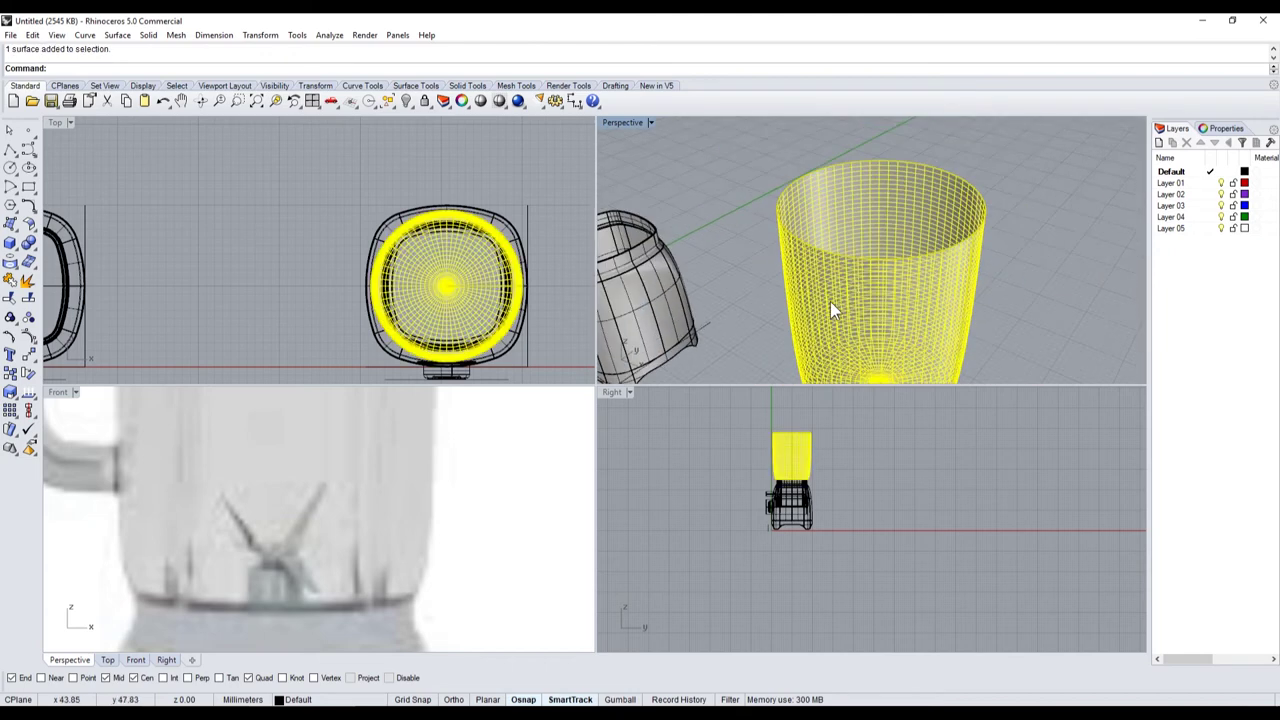
{"action": "scroll", "coordinate": [710, 515], "scroll_direction": "down", "scroll_amount": 2}
{"action": "scroll", "coordinate": [710, 515], "scroll_direction": "down", "scroll_amount": 2}
{"action": "scroll", "coordinate": [368, 523], "scroll_direction": "down", "scroll_amount": 3}
{"action": "scroll", "coordinate": [368, 523], "scroll_direction": "down", "scroll_amount": 4}
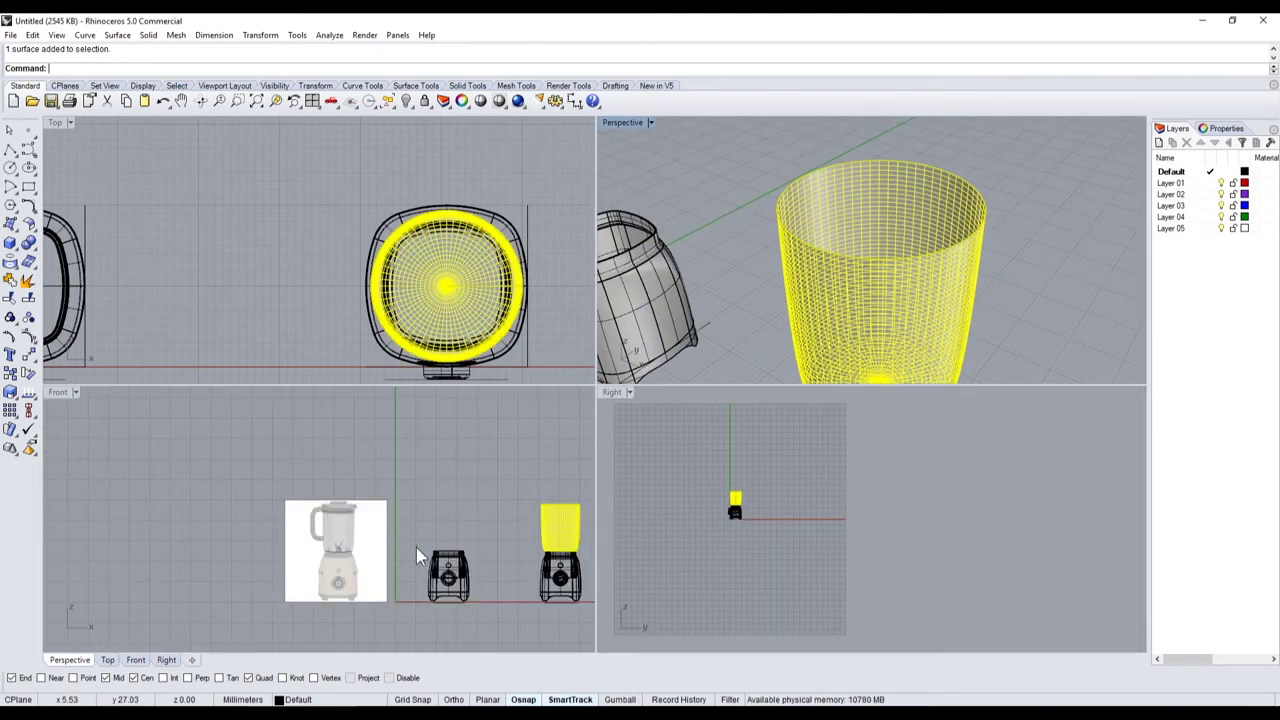
{"action": "scroll", "coordinate": [326, 535], "scroll_direction": "up", "scroll_amount": 2}
{"action": "scroll", "coordinate": [365, 505], "scroll_direction": "down", "scroll_amount": 3}
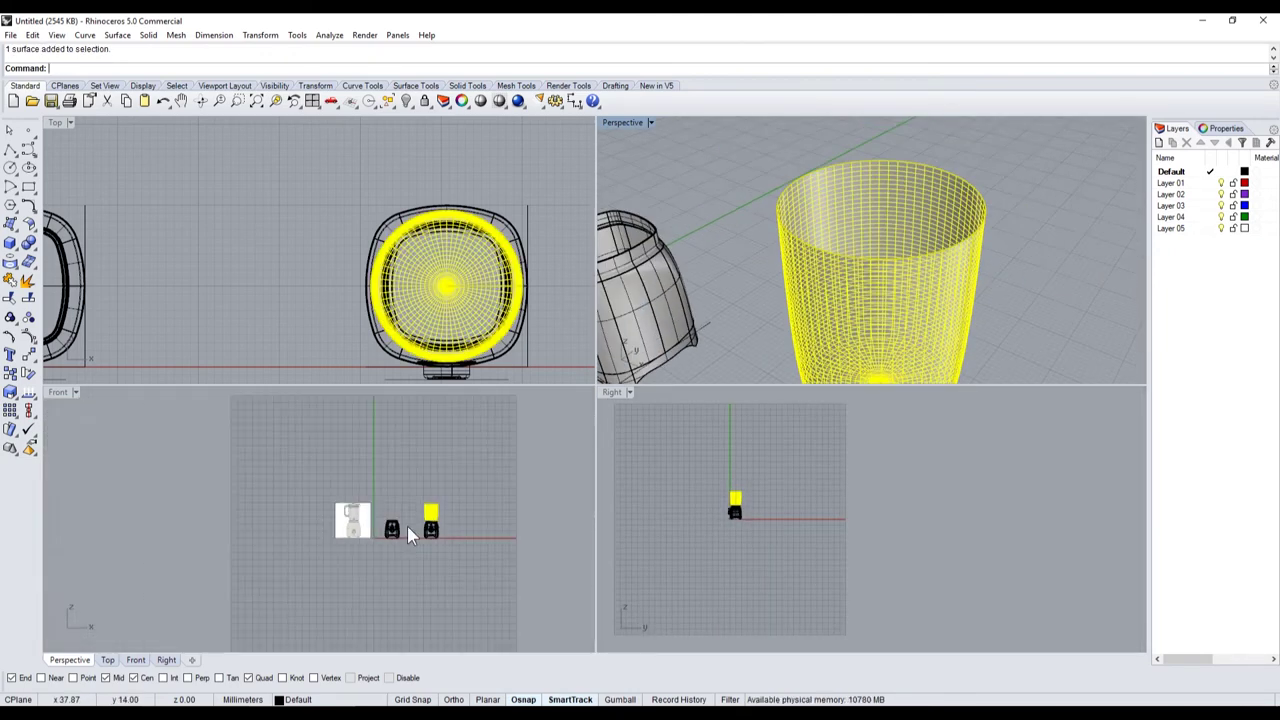
{"action": "scroll", "coordinate": [462, 490], "scroll_direction": "up", "scroll_amount": 2}
{"action": "scroll", "coordinate": [395, 472], "scroll_direction": "up", "scroll_amount": 3}
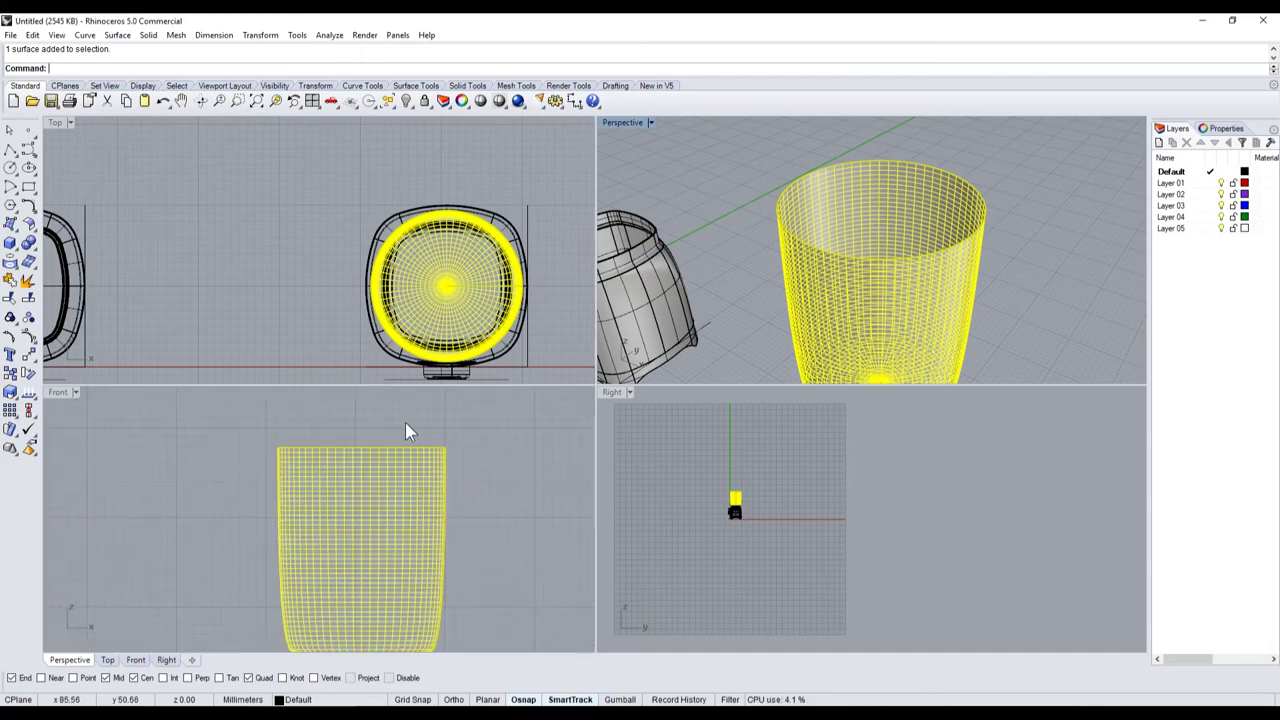
- Turn on the jar's control points and window-select the 21 rim points for the spout
{"action": "key", "text": "F10"}
{"action": "scroll", "coordinate": [452, 450], "scroll_direction": "up", "scroll_amount": 3}
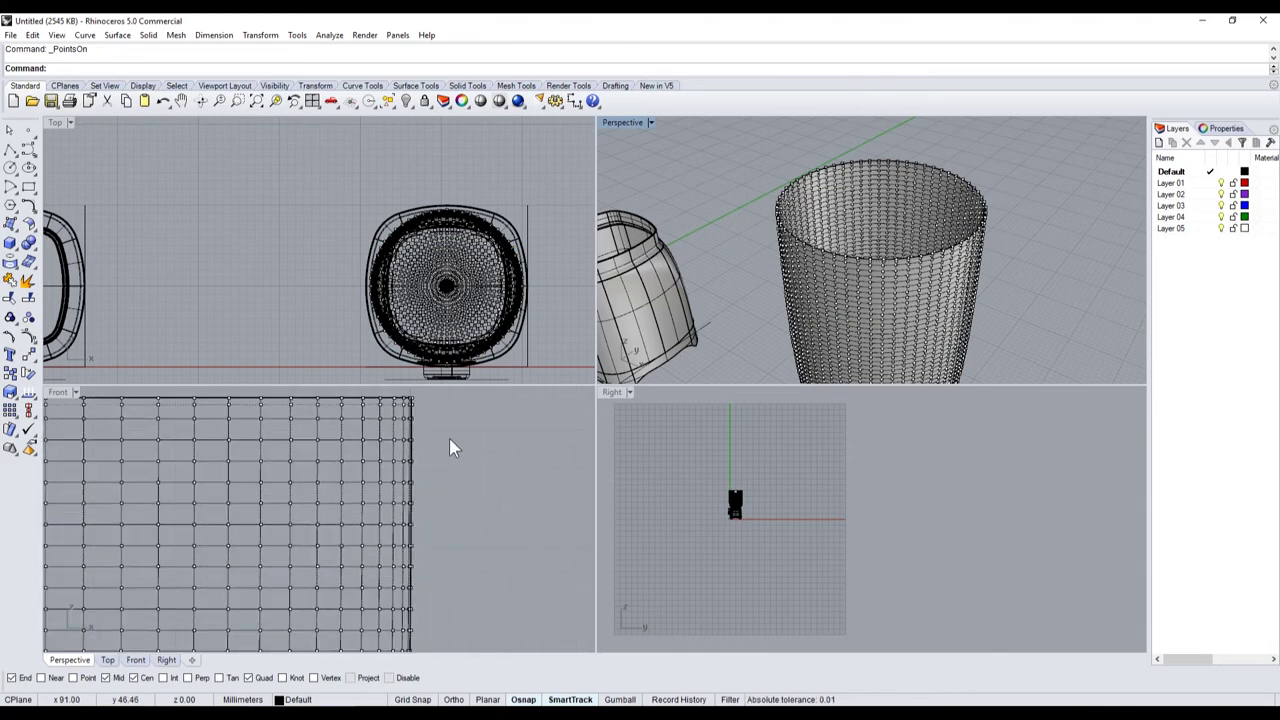
{"action": "scroll", "coordinate": [486, 295], "scroll_direction": "down", "scroll_amount": 3}
{"action": "scroll", "coordinate": [912, 240], "scroll_direction": "up", "scroll_amount": 2}
{"action": "scroll", "coordinate": [912, 240], "scroll_direction": "up", "scroll_amount": 1}
{"action": "scroll", "coordinate": [423, 286], "scroll_direction": "up", "scroll_amount": 3}
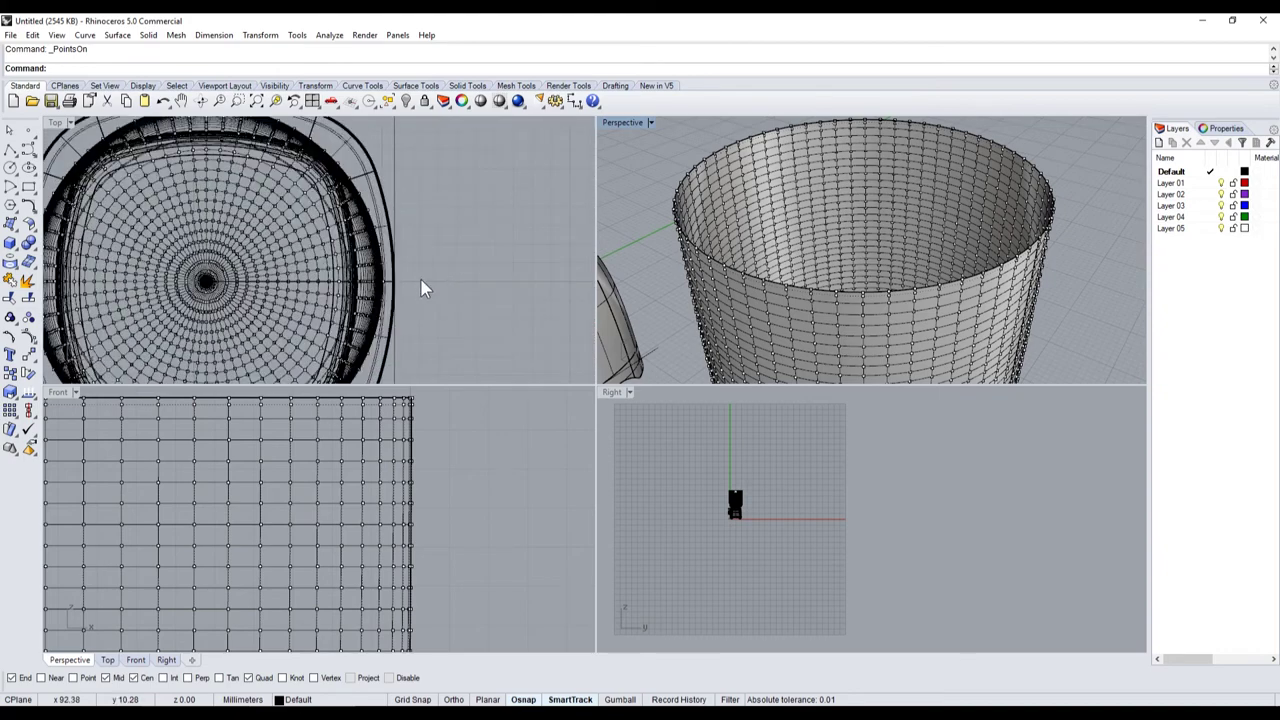
{"action": "scroll", "coordinate": [323, 280], "scroll_direction": "up", "scroll_amount": 2}
{"action": "scroll", "coordinate": [310, 260], "scroll_direction": "down", "scroll_amount": 1}
{"action": "scroll", "coordinate": [390, 447], "scroll_direction": "down", "scroll_amount": 1}
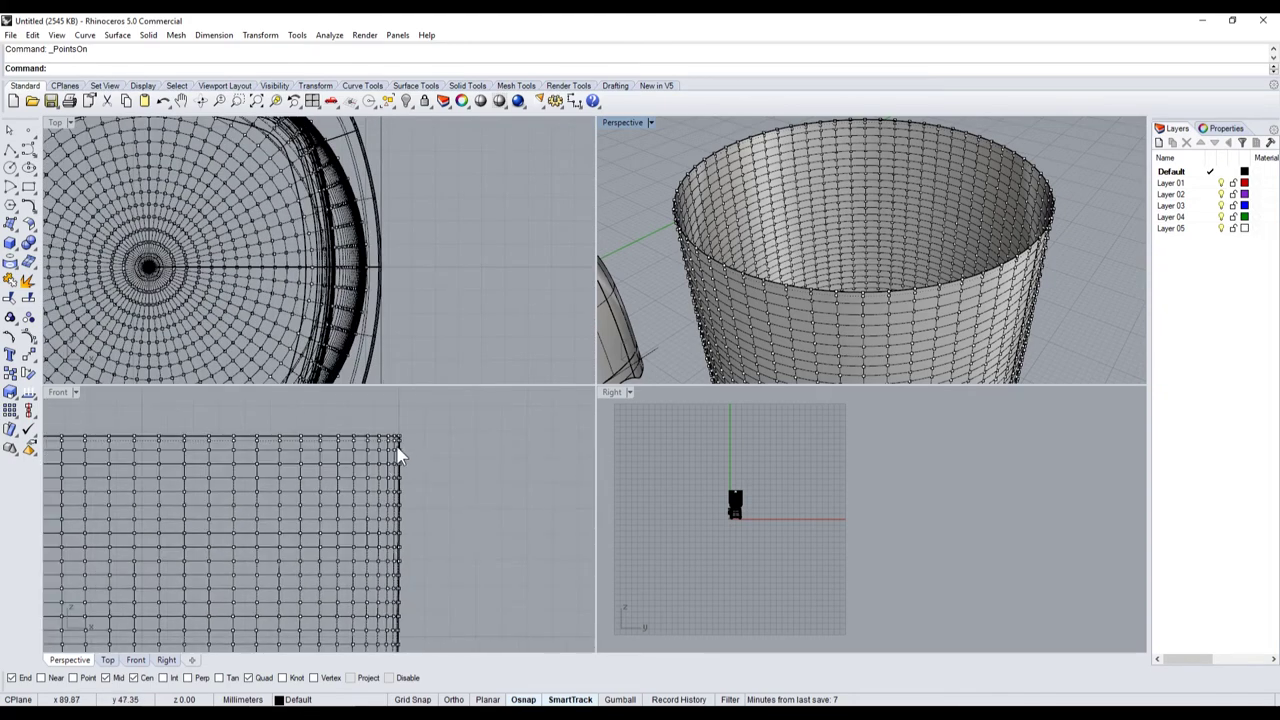
{"action": "scroll", "coordinate": [398, 434], "scroll_direction": "up", "scroll_amount": 2}
{"action": "left_click_drag", "start_coordinate": [381, 408], "coordinate": [454, 646]}
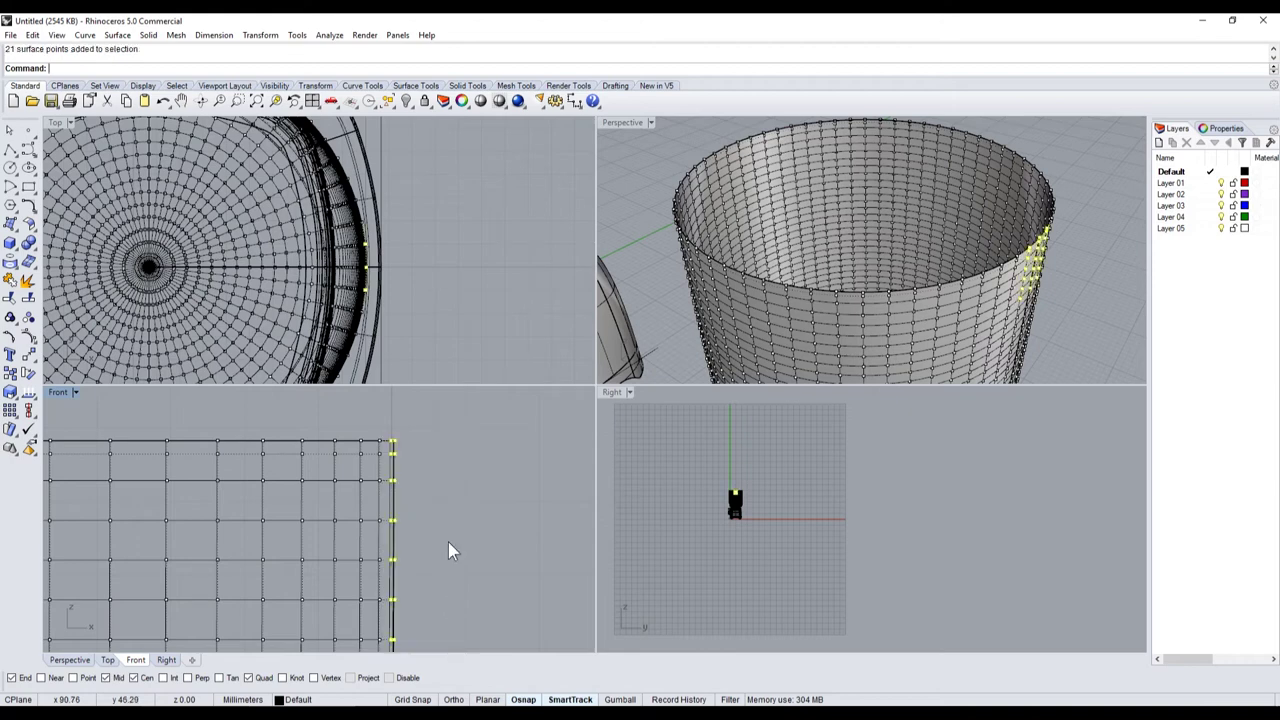
{"action": "scroll", "coordinate": [448, 542], "scroll_direction": "down", "scroll_amount": 1}
{"action": "scroll", "coordinate": [445, 551], "scroll_direction": "down", "scroll_amount": 2}
{"action": "scroll", "coordinate": [440, 510], "scroll_direction": "down", "scroll_amount": 1}
{"action": "scroll", "coordinate": [443, 514], "scroll_direction": "up", "scroll_amount": 3}
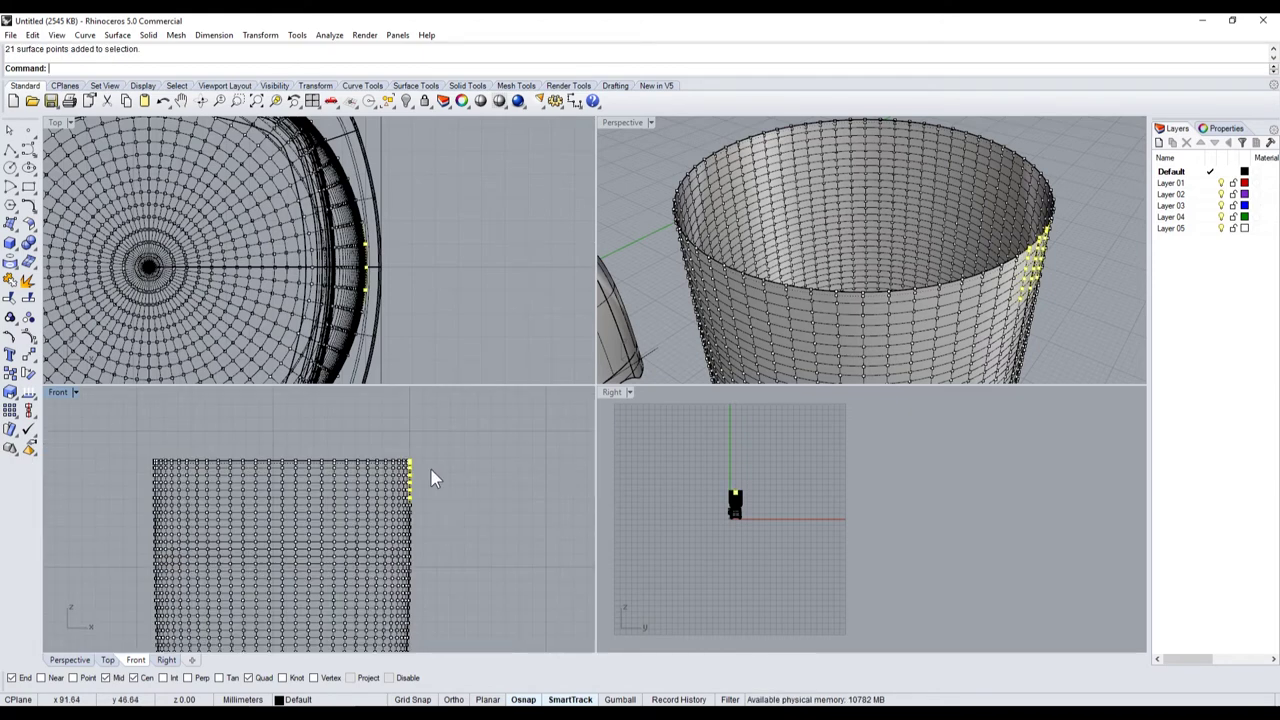
{"action": "scroll", "coordinate": [434, 477], "scroll_direction": "up", "scroll_amount": 2}
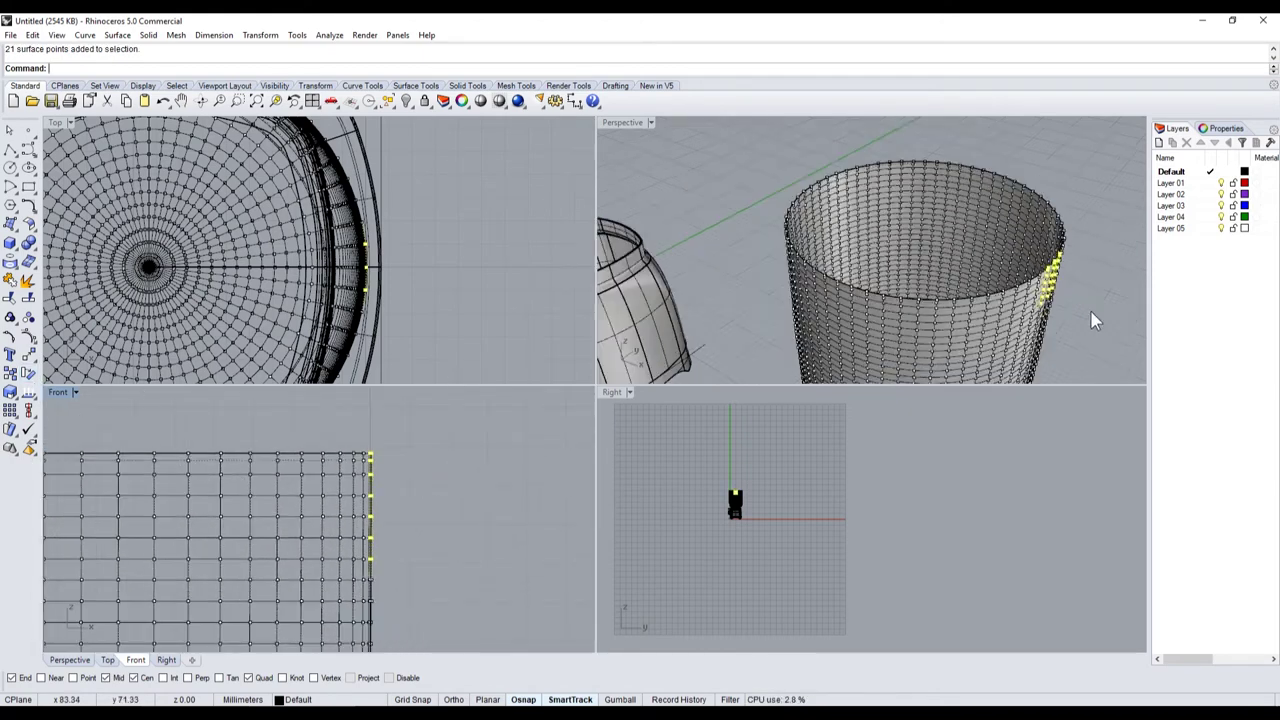
{"action": "right_click_drag", "start_coordinate": [1094, 317], "coordinate": [987, 289]}
{"action": "scroll", "coordinate": [987, 289], "scroll_direction": "up", "scroll_amount": 4}
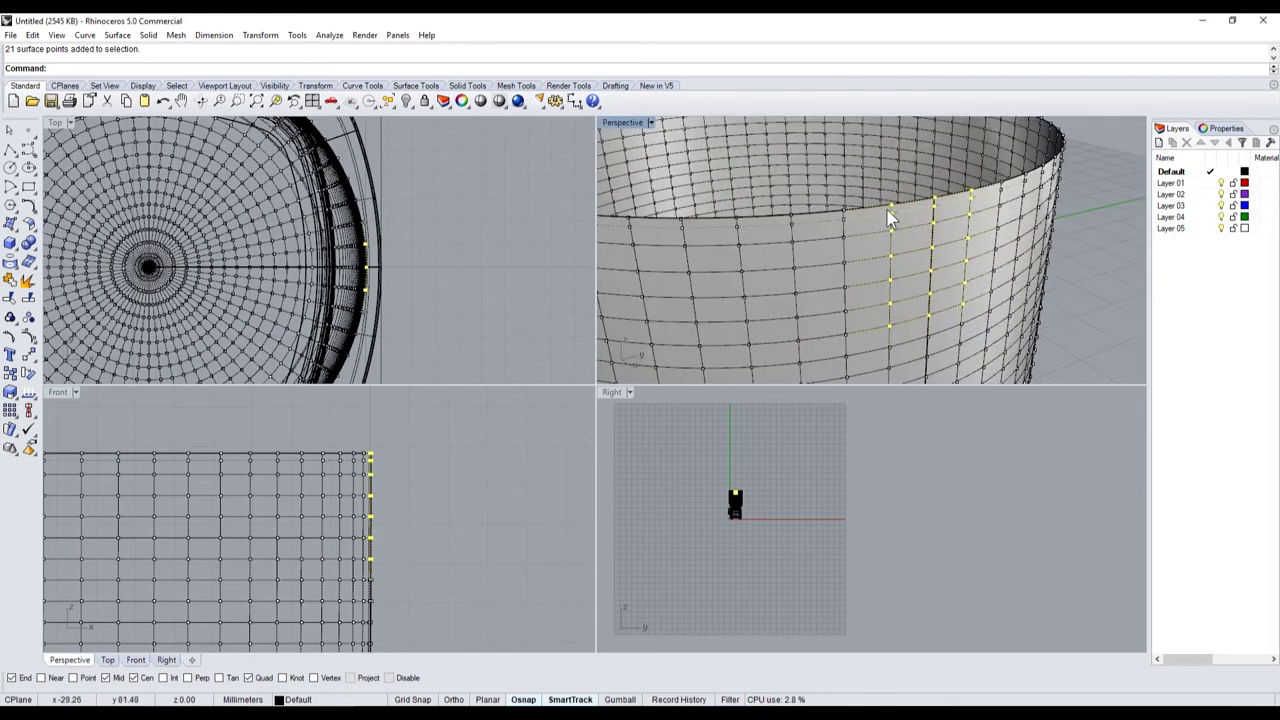
{"action": "scroll", "coordinate": [396, 442], "scroll_direction": "up", "scroll_amount": 2}
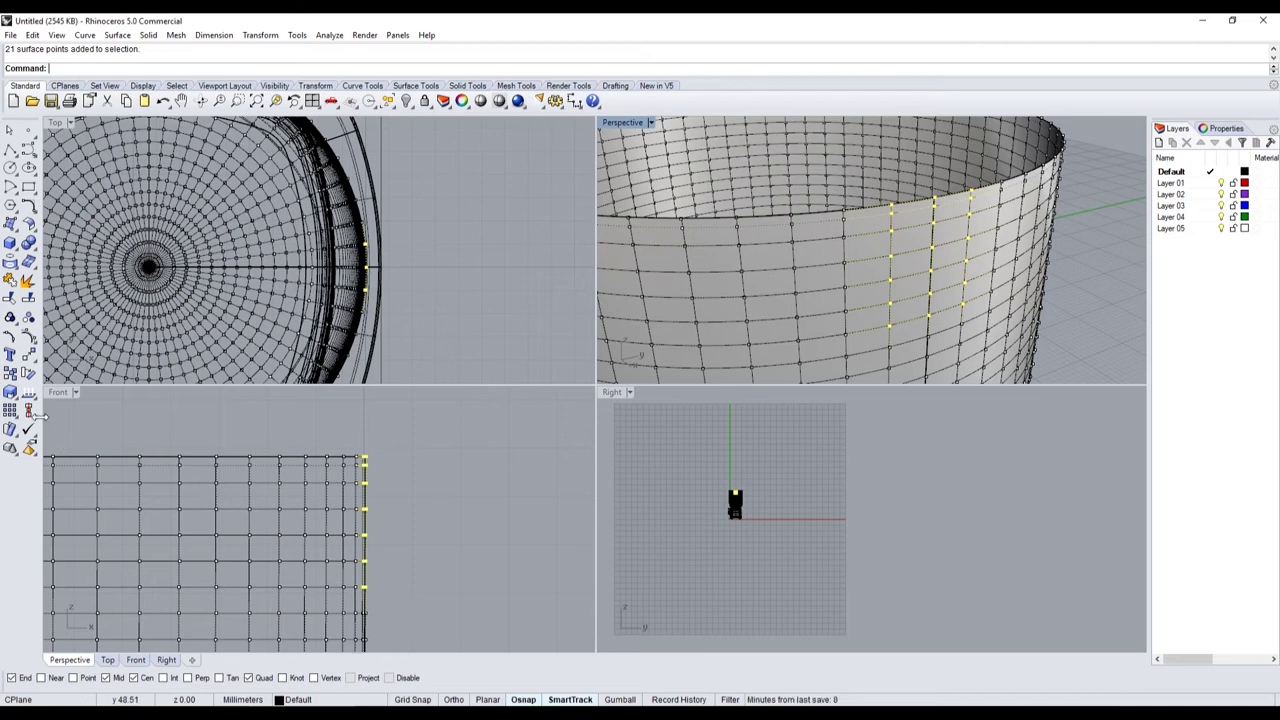
- Rotate the selected points outward about the rim's top point to pull out a spout
{"action": "left_click", "coordinate": [29, 374]}
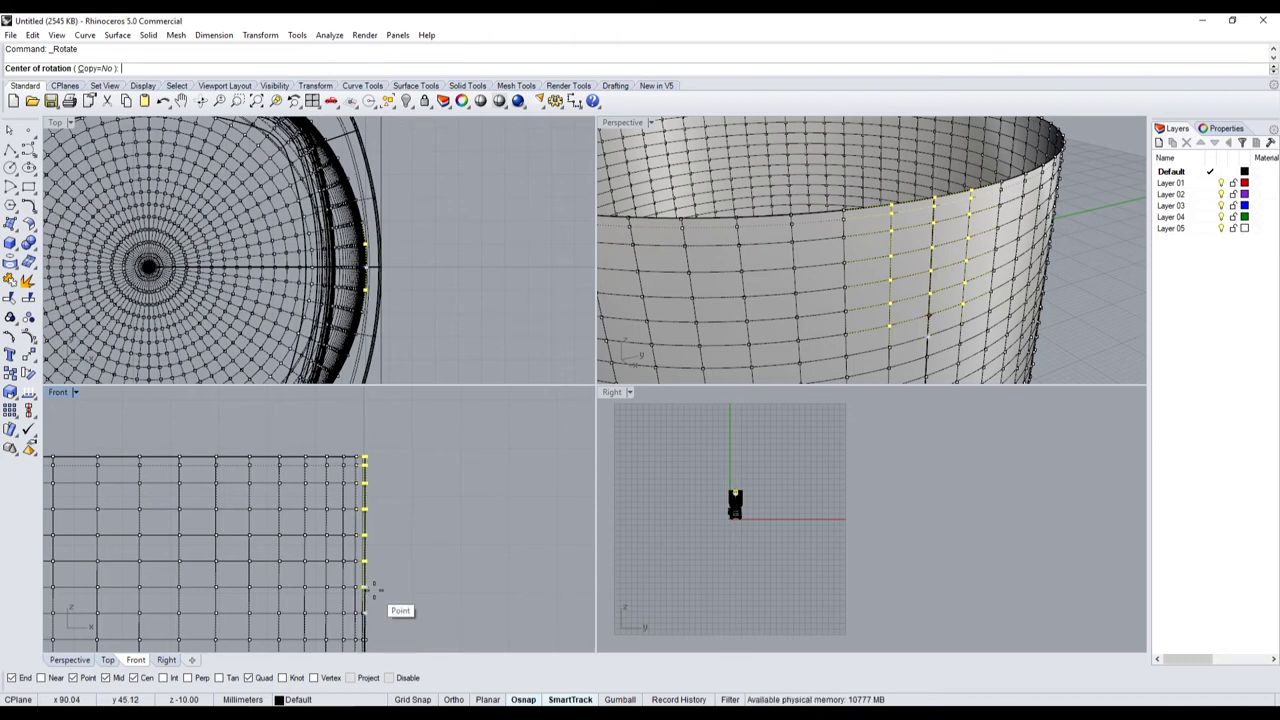
{"action": "left_click", "coordinate": [365, 608]}
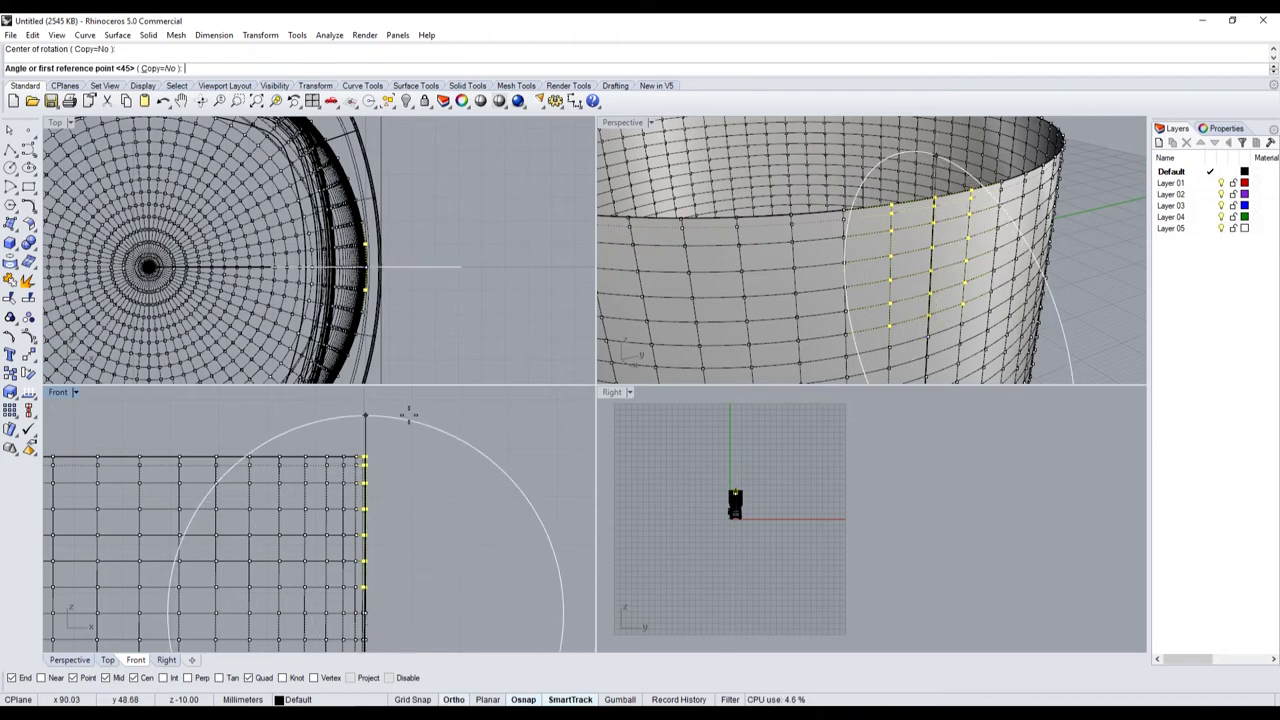
{"action": "left_click", "coordinate": [409, 414]}
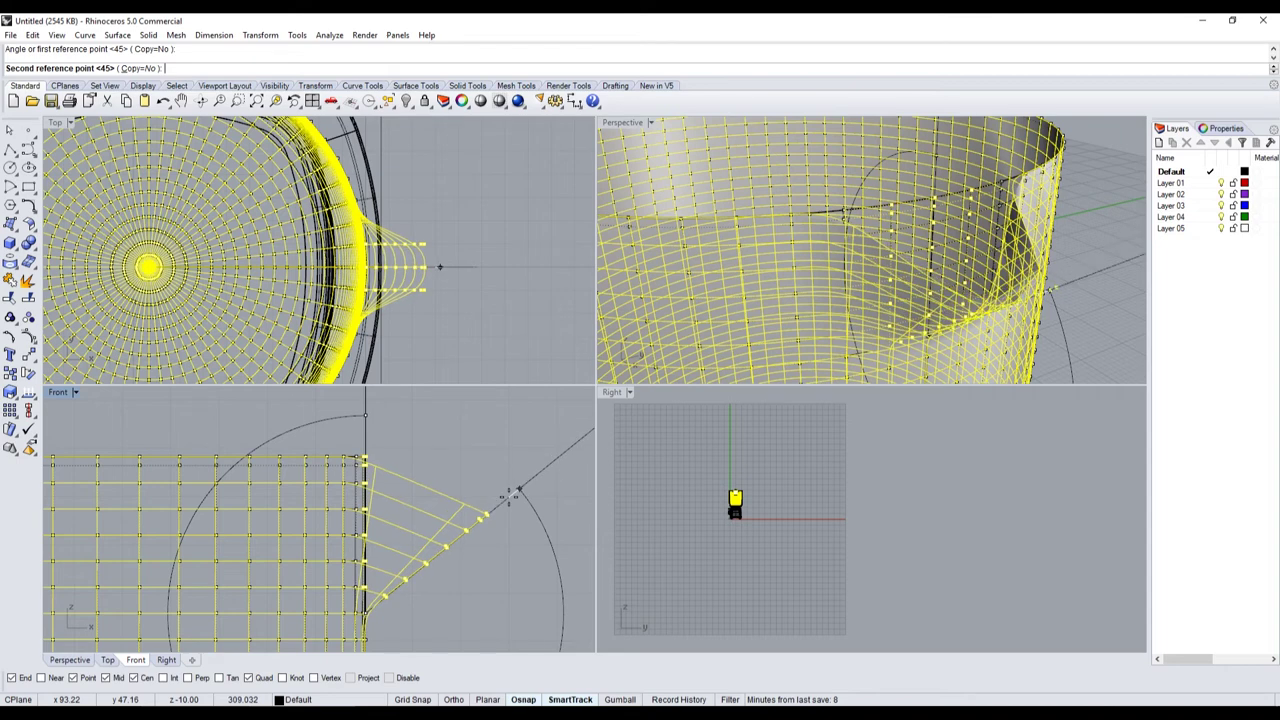
{"action": "left_click", "coordinate": [511, 494]}
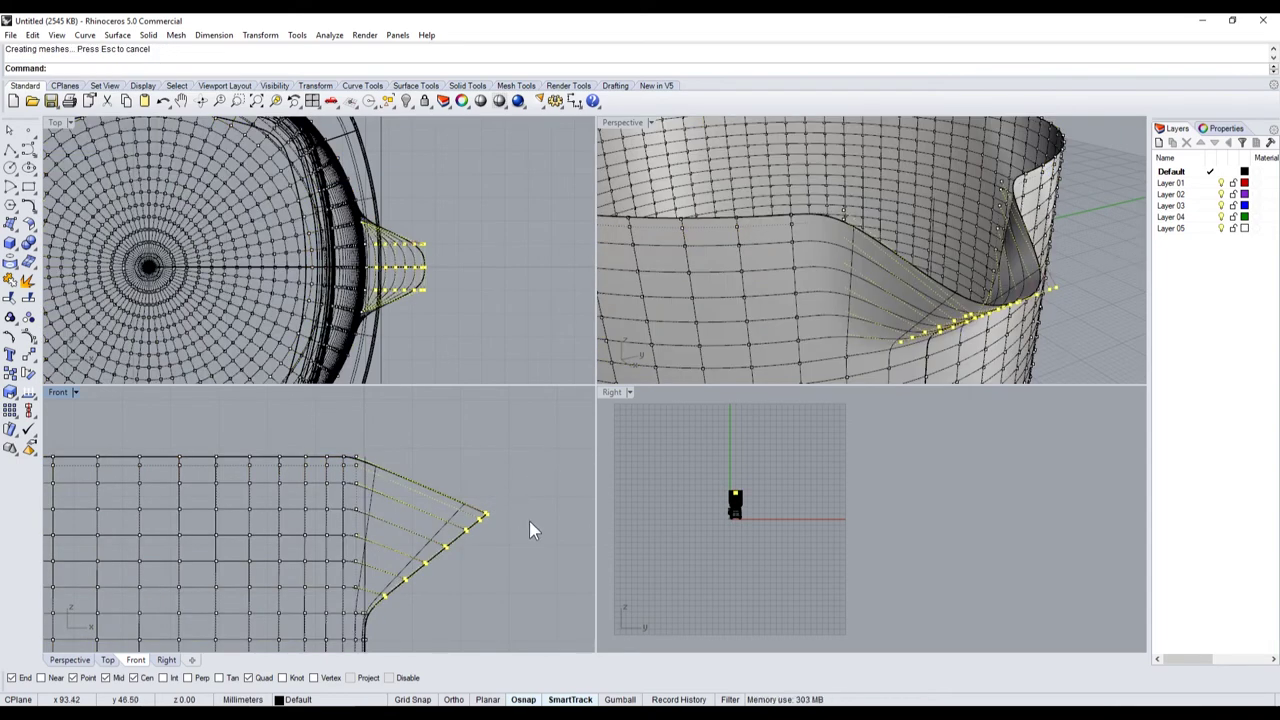
- Deselect the points, turn off control points, and maximize the Perspective viewport
{"action": "key", "text": "Escape"}
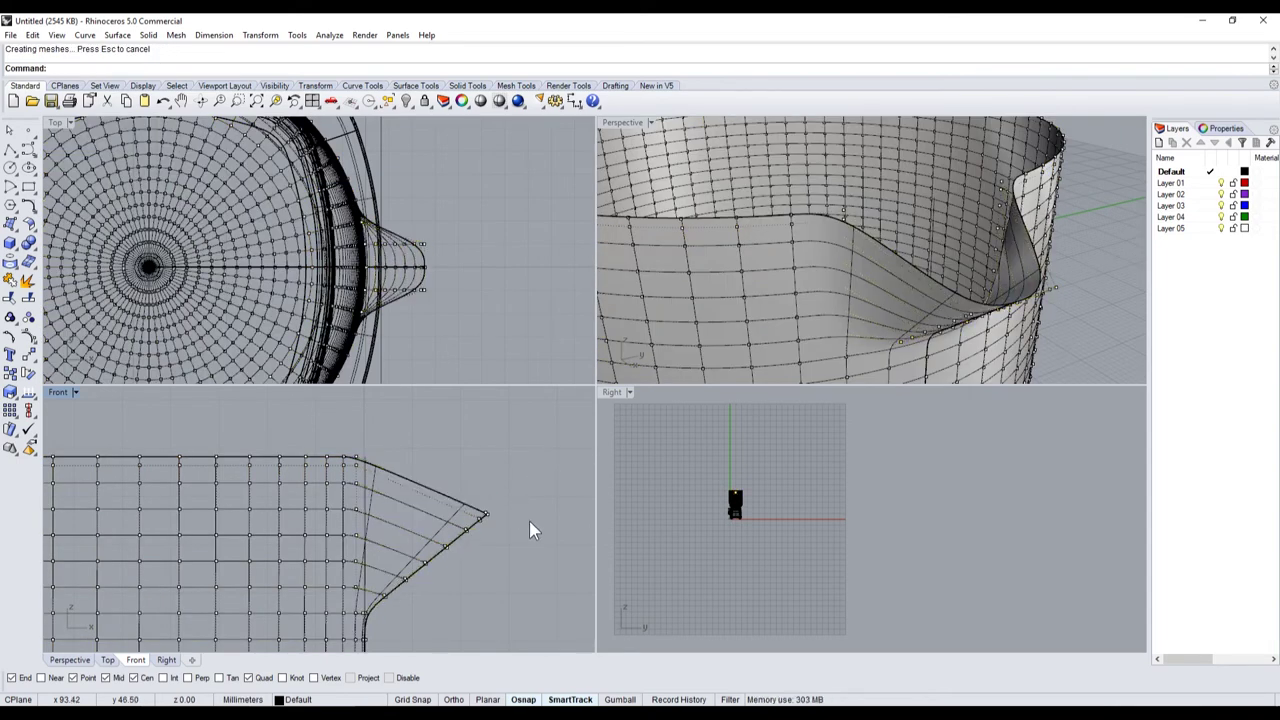
{"action": "key", "text": "Escape"}
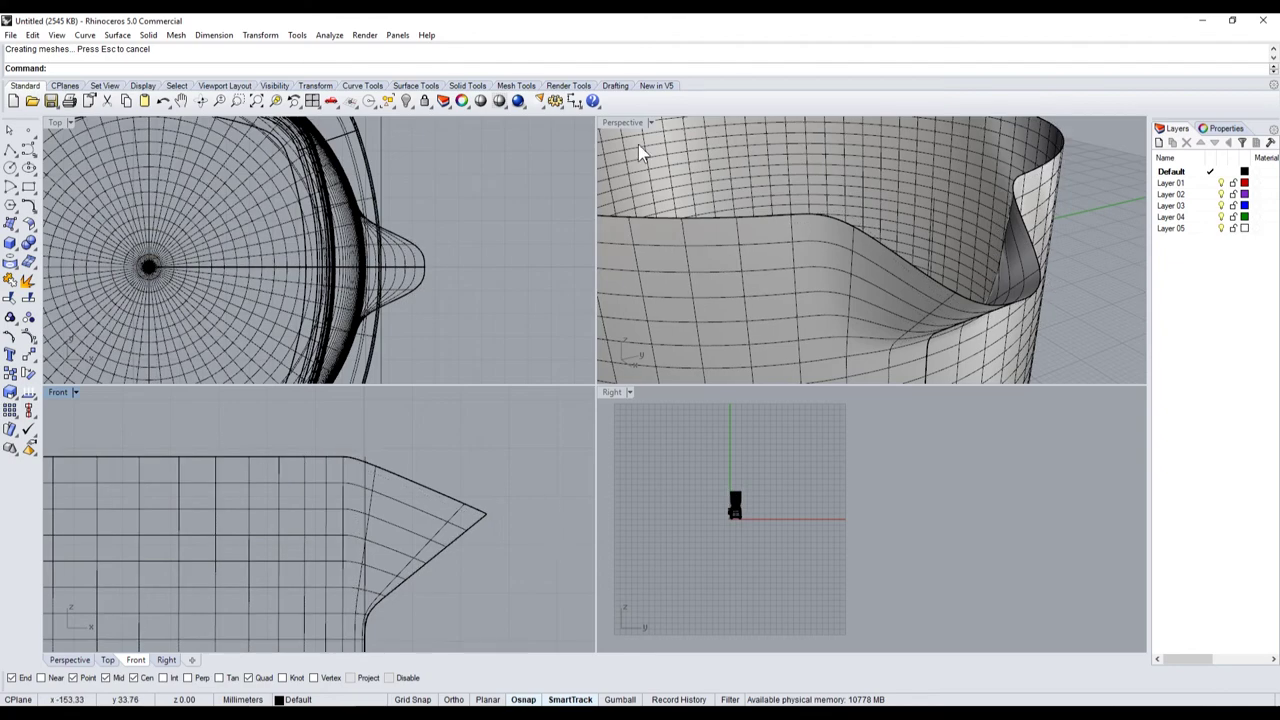
{"action": "double_click", "coordinate": [638, 128]}
{"action": "scroll", "coordinate": [700, 250], "scroll_direction": "down", "scroll_amount": 3}
{"action": "scroll", "coordinate": [761, 368], "scroll_direction": "down", "scroll_amount": 4}
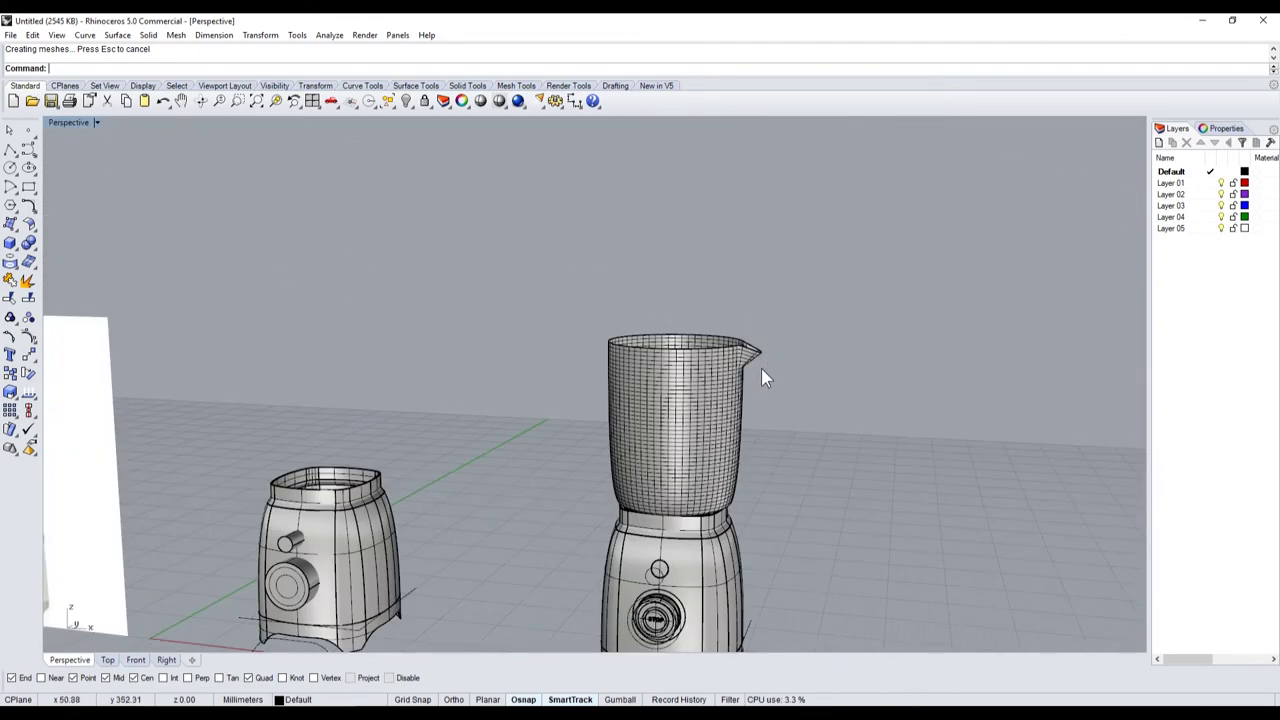
{"action": "scroll", "coordinate": [806, 370], "scroll_direction": "down", "scroll_amount": 2}
{"action": "scroll", "coordinate": [806, 370], "scroll_direction": "up", "scroll_amount": 3}
- Orbit, zoom and step through saved views to inspect the curled spout closely
{"action": "right_click_drag", "start_coordinate": [808, 384], "coordinate": [544, 425]}
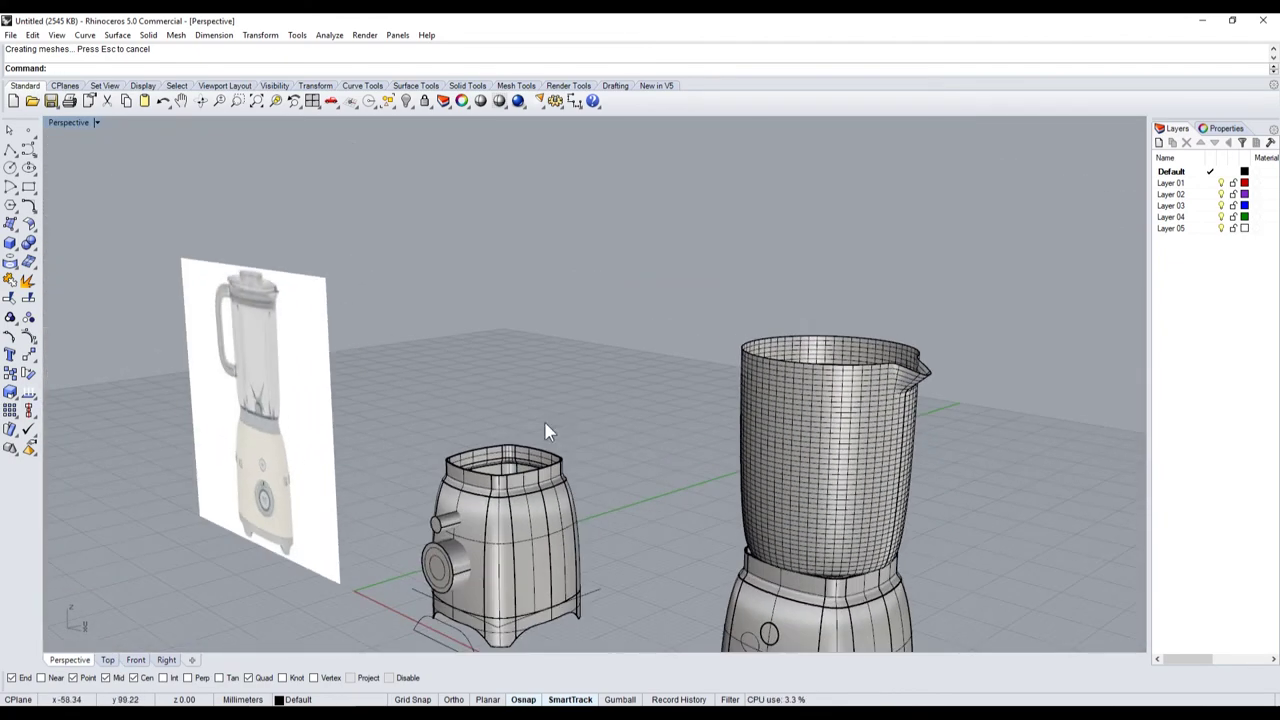
{"action": "scroll", "coordinate": [345, 363], "scroll_direction": "up", "scroll_amount": 2}
{"action": "key", "text": "Home"}
{"action": "key", "text": "Home"}
{"action": "key", "text": "End"}
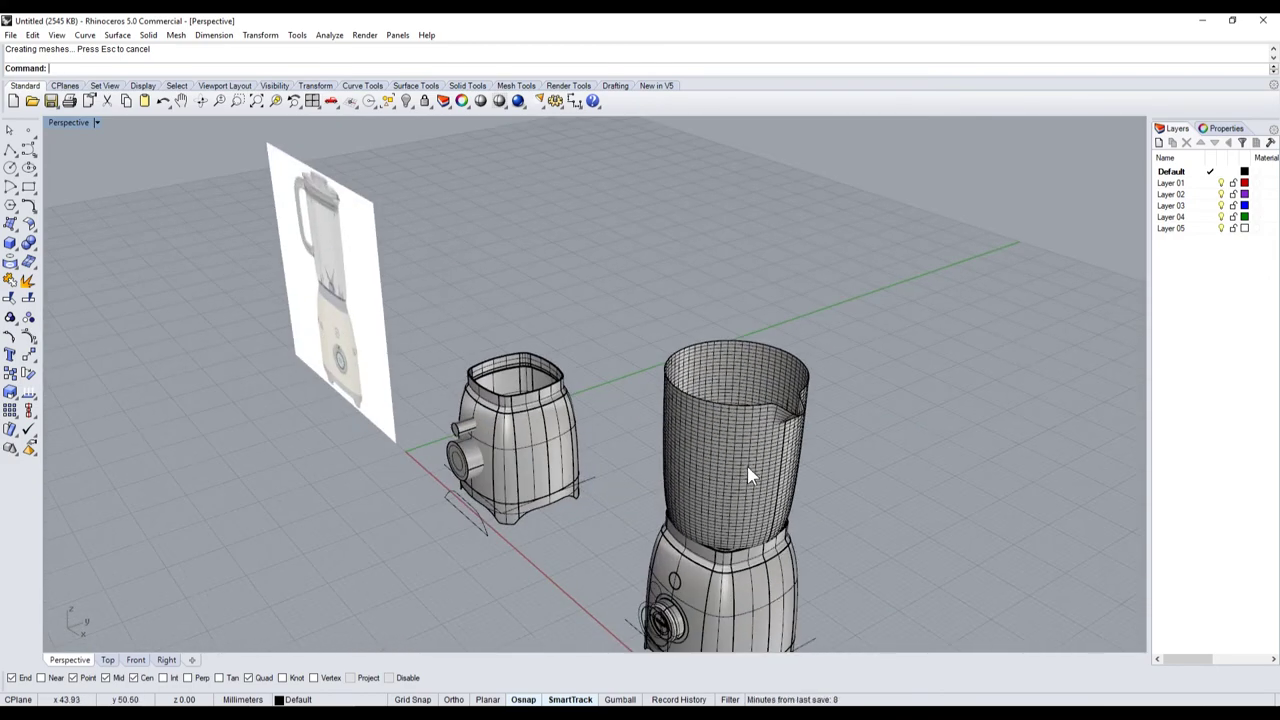
{"action": "key", "text": "Home"}
{"action": "key", "text": "Home"}
{"action": "key", "text": "End"}
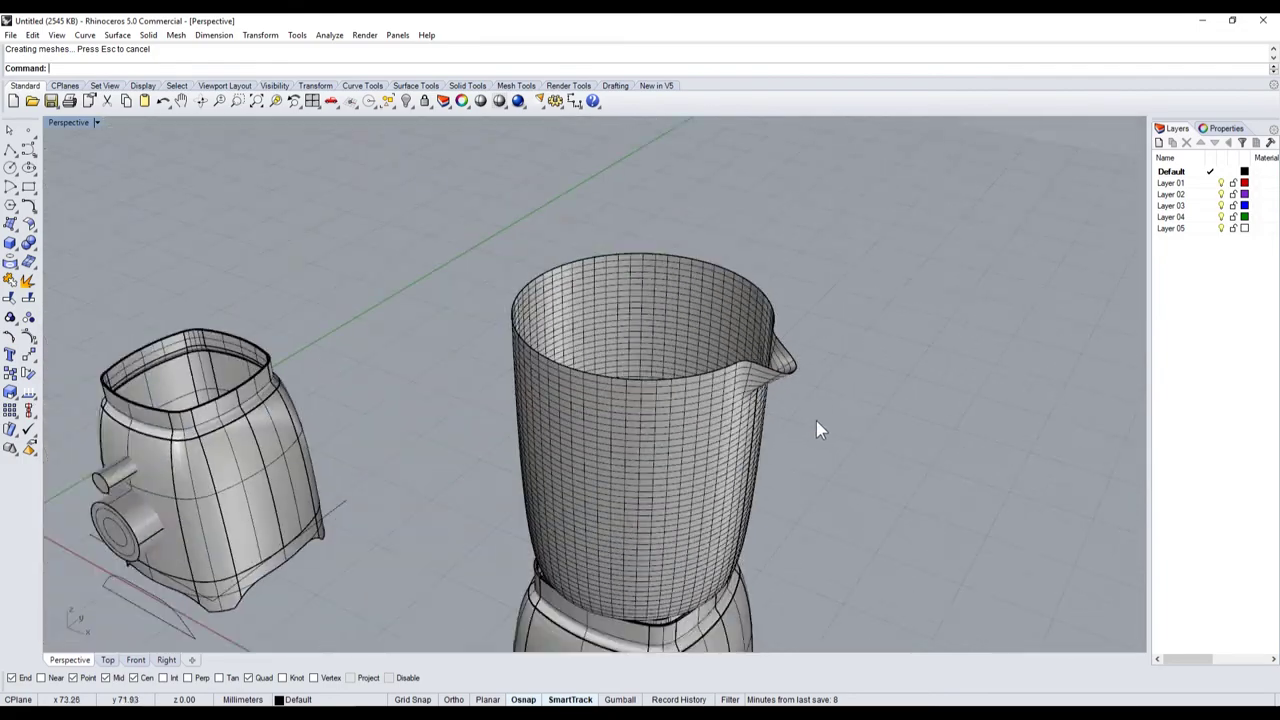
{"action": "key", "text": "Home"}
{"action": "key", "text": "Home"}
{"action": "key", "text": "Home"}
{"action": "key", "text": "Home"}
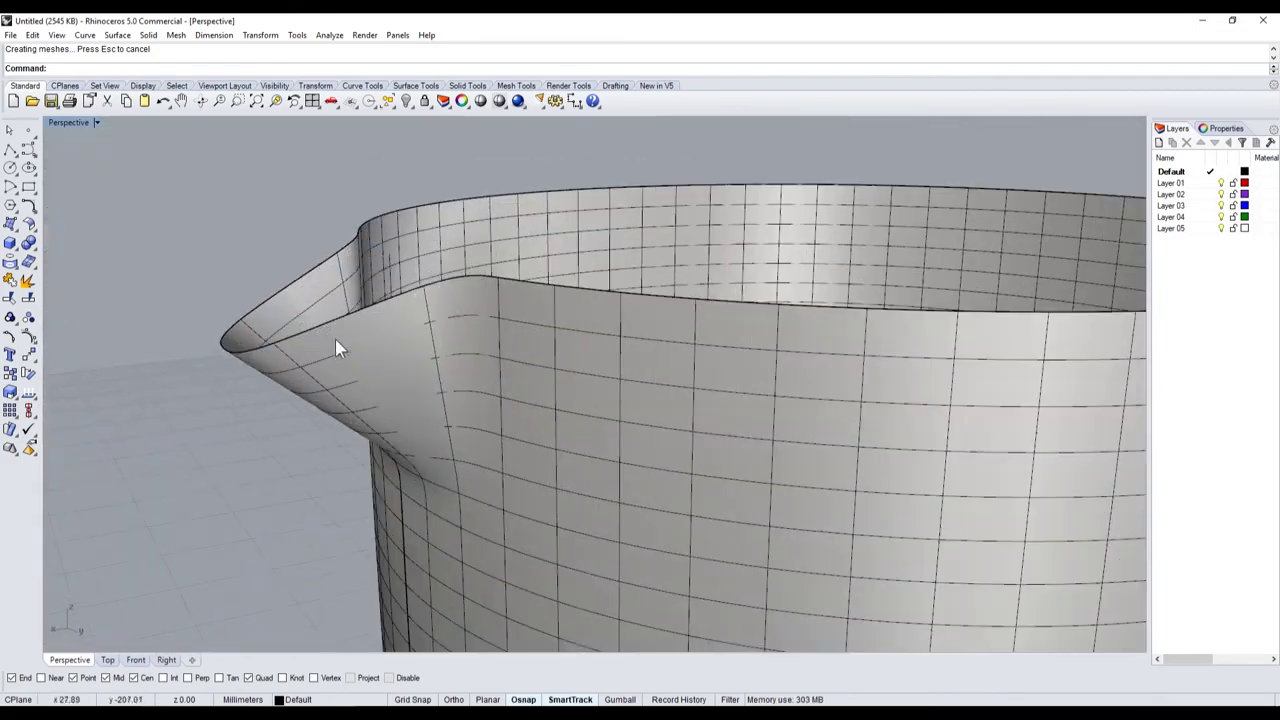
{"action": "key", "text": "Home"}
{"action": "key", "text": "Home"}
{"action": "key", "text": "Home"}
{"action": "key", "text": "Home"}
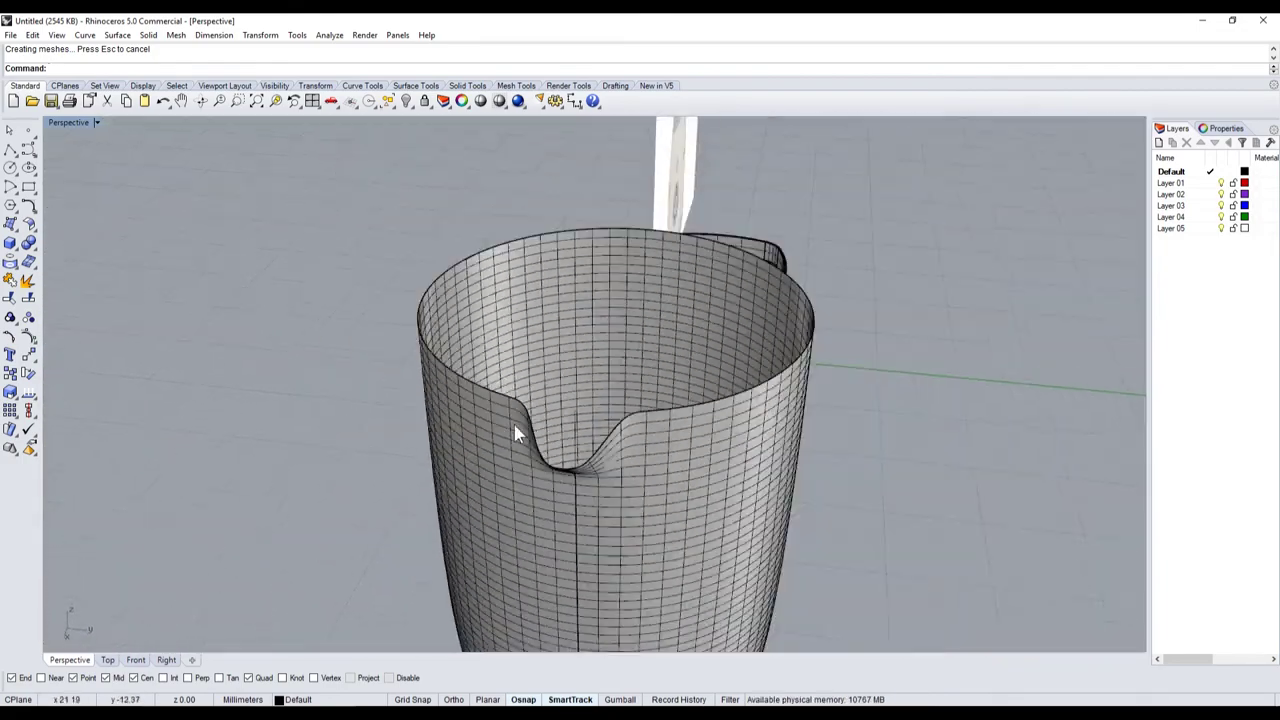
{"action": "scroll", "coordinate": [709, 435], "scroll_direction": "up", "scroll_amount": 2}
{"action": "scroll", "coordinate": [680, 350], "scroll_direction": "up", "scroll_amount": 3}
{"action": "scroll", "coordinate": [650, 280], "scroll_direction": "up", "scroll_amount": 2}
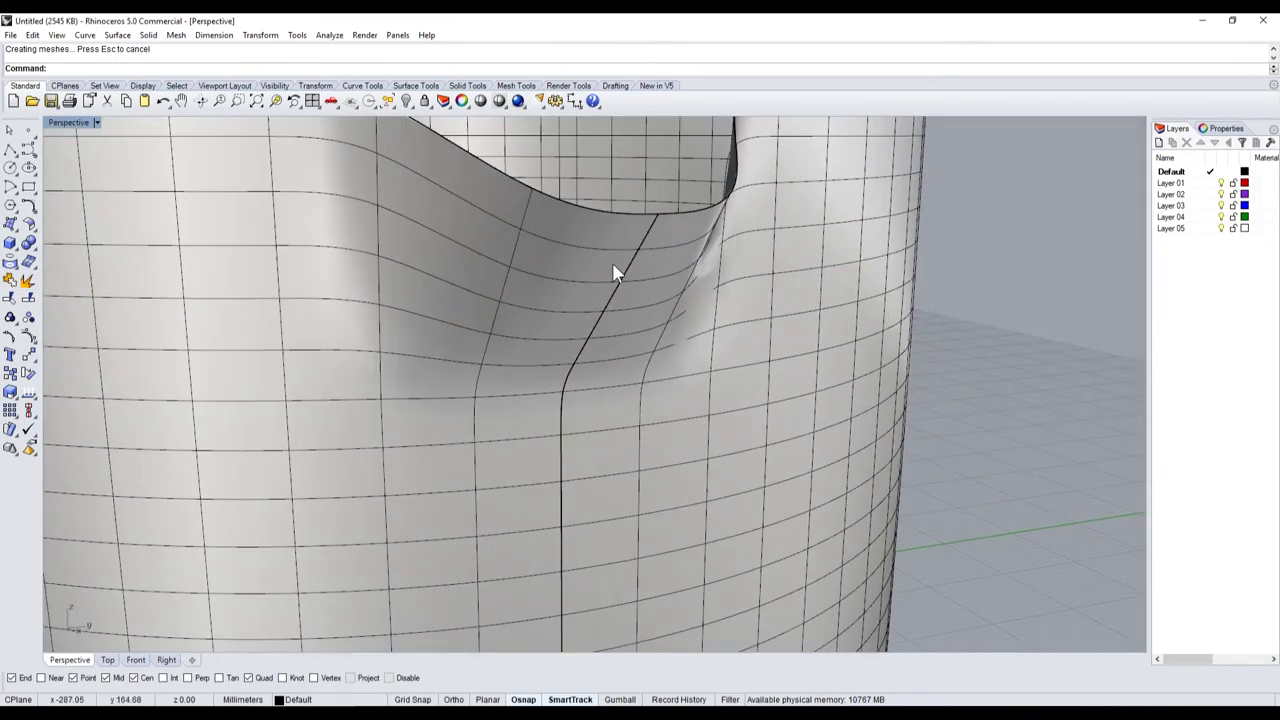
{"action": "scroll", "coordinate": [616, 266], "scroll_direction": "down", "scroll_amount": 3}
{"action": "scroll", "coordinate": [680, 300], "scroll_direction": "down", "scroll_amount": 3}
{"action": "scroll", "coordinate": [720, 325], "scroll_direction": "down", "scroll_amount": 1}
{"action": "scroll", "coordinate": [692, 330], "scroll_direction": "down", "scroll_amount": 1}
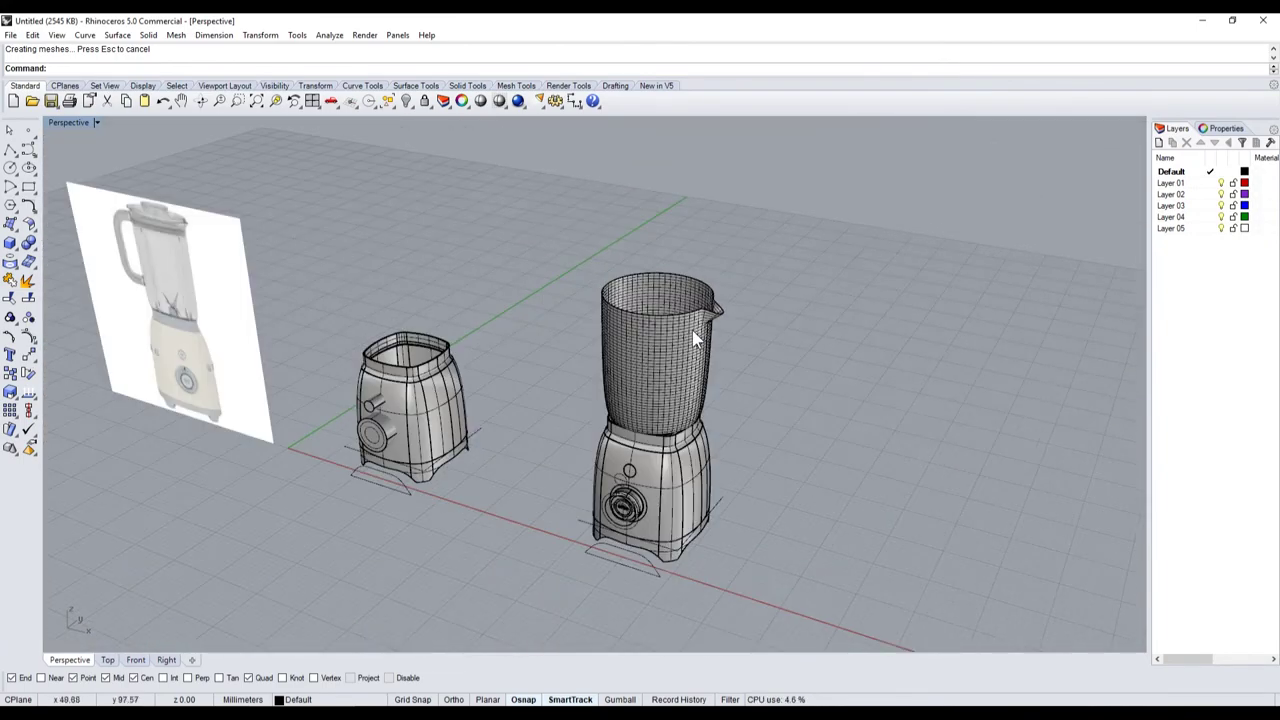
{"action": "scroll", "coordinate": [695, 330], "scroll_direction": "up", "scroll_amount": 2}
{"action": "scroll", "coordinate": [702, 316], "scroll_direction": "up", "scroll_amount": 1}
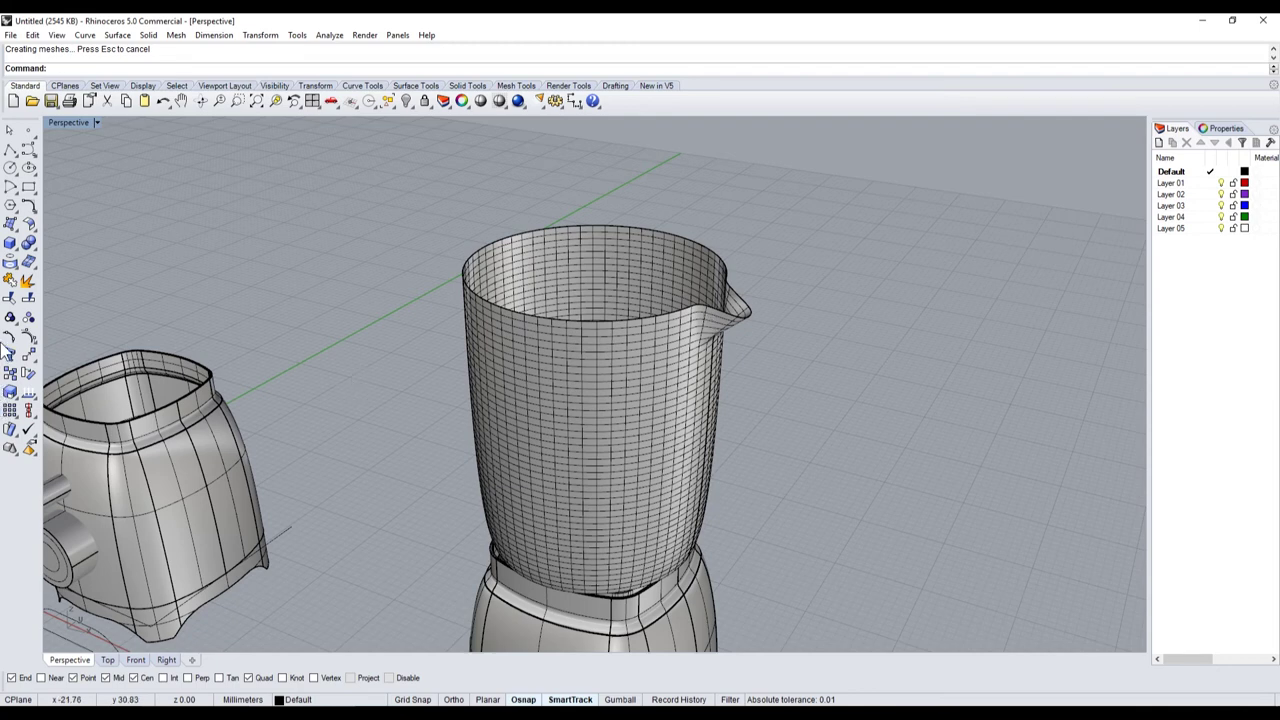
- Offset the jug surface into a solid with a 0.5 distance
{"action": "left_click", "coordinate": [28, 226]}
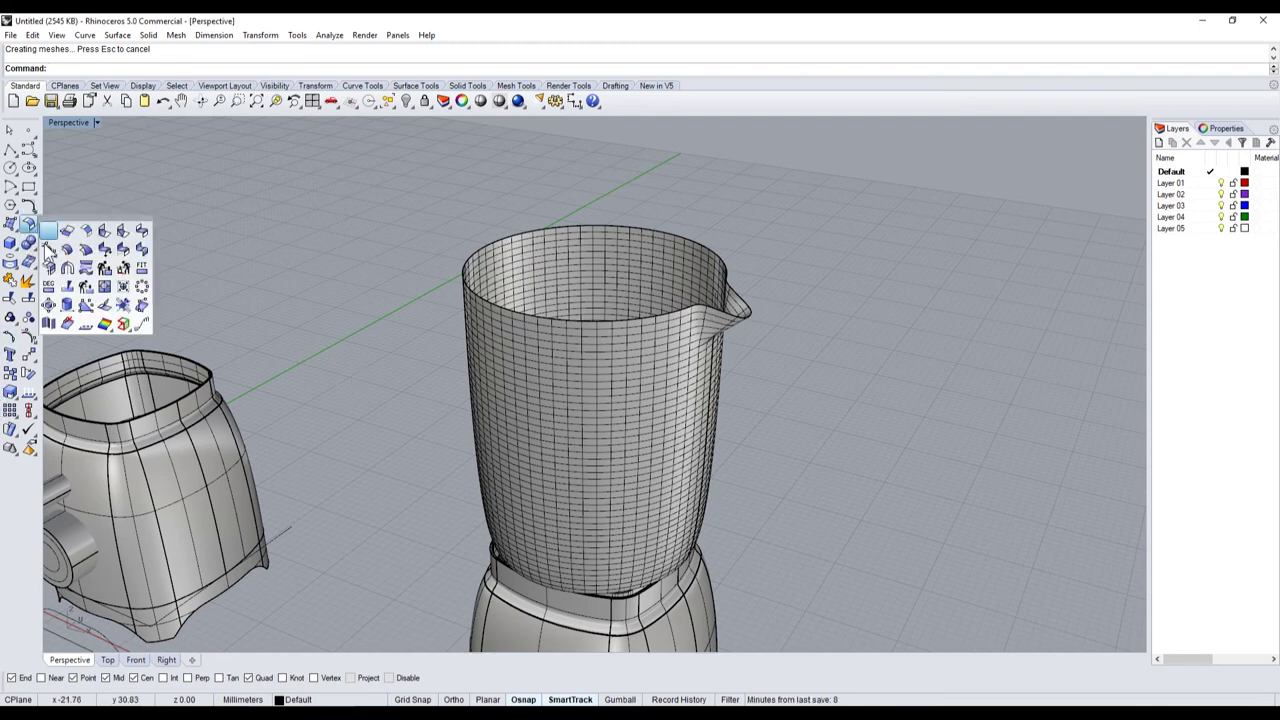
{"action": "left_click", "coordinate": [66, 250]}
{"action": "left_click", "coordinate": [580, 265]}
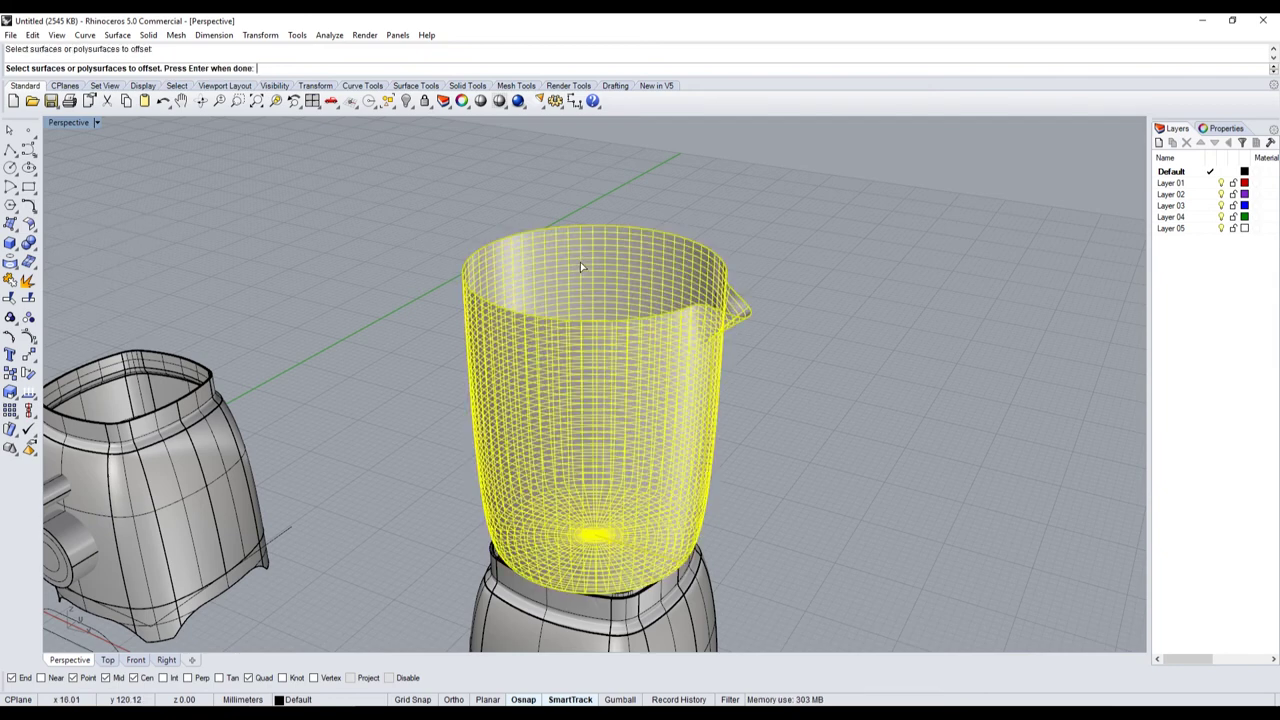
{"action": "key", "text": "Return"}
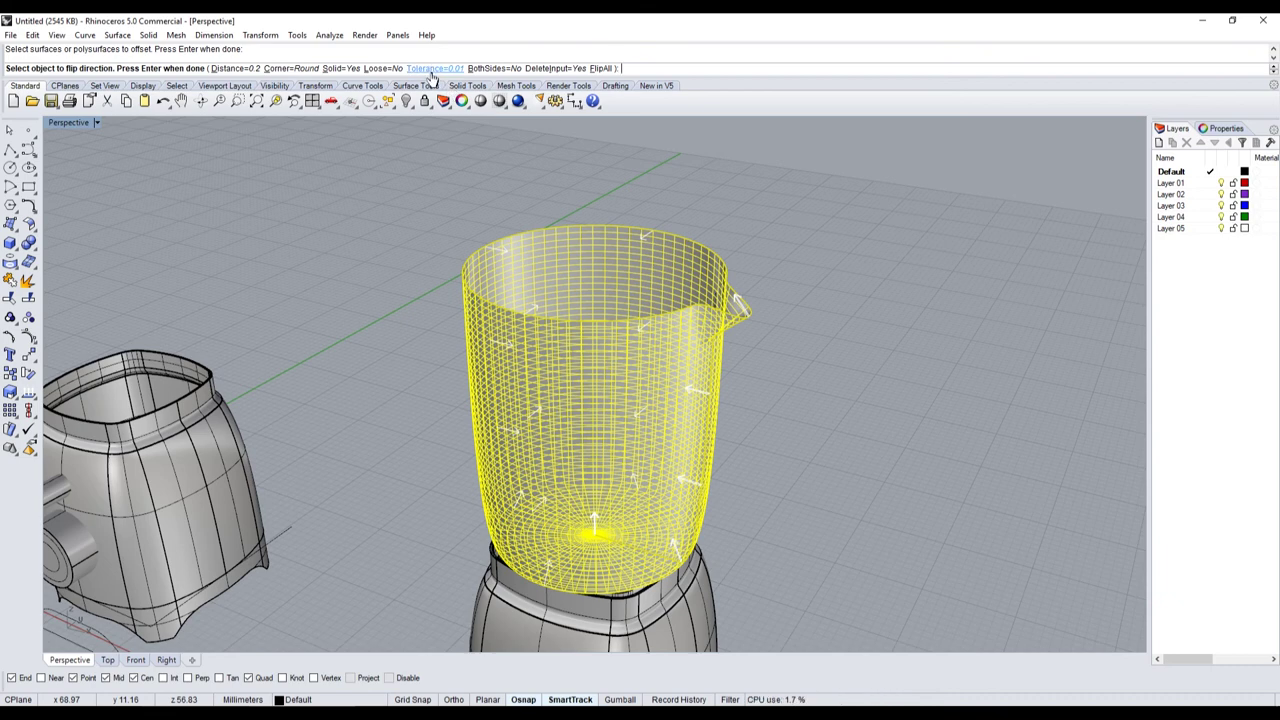
{"action": "left_click", "coordinate": [250, 68]}
{"action": "type", "text": "0.5"}
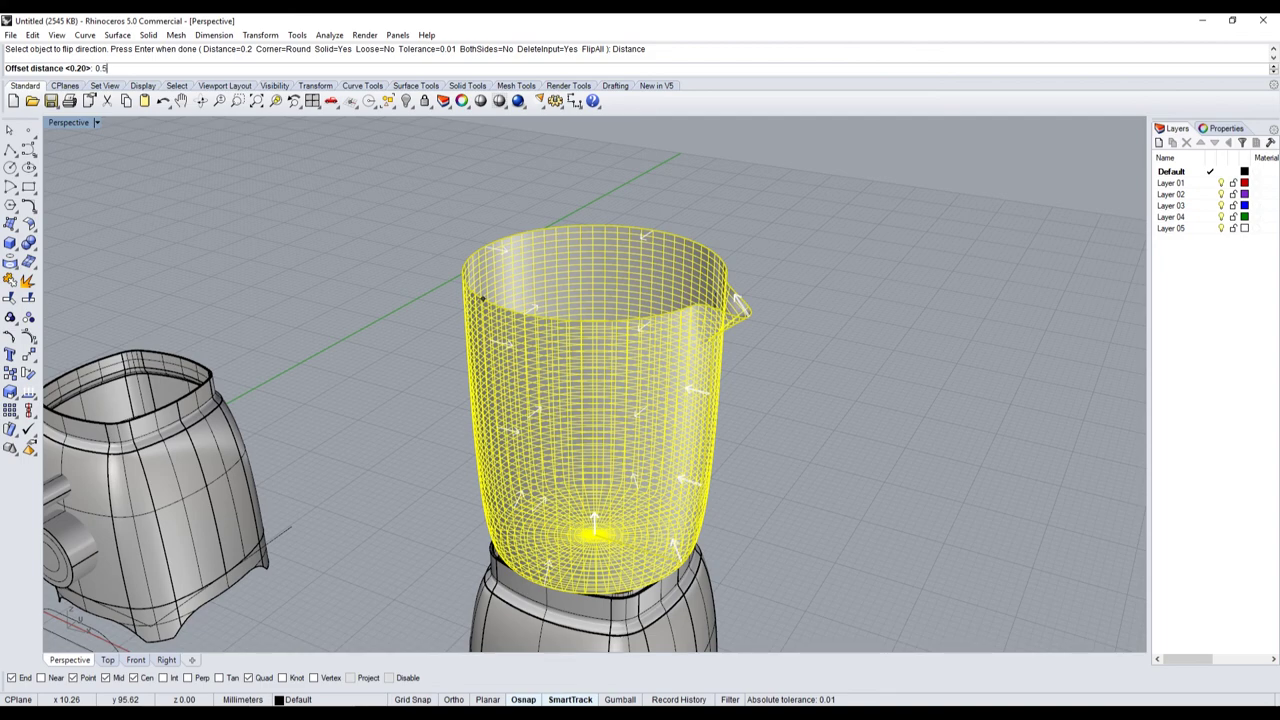
{"action": "key", "text": "Return"}
{"action": "key", "text": "Return"}
{"action": "scroll", "coordinate": [724, 280], "scroll_direction": "up", "scroll_amount": 3}
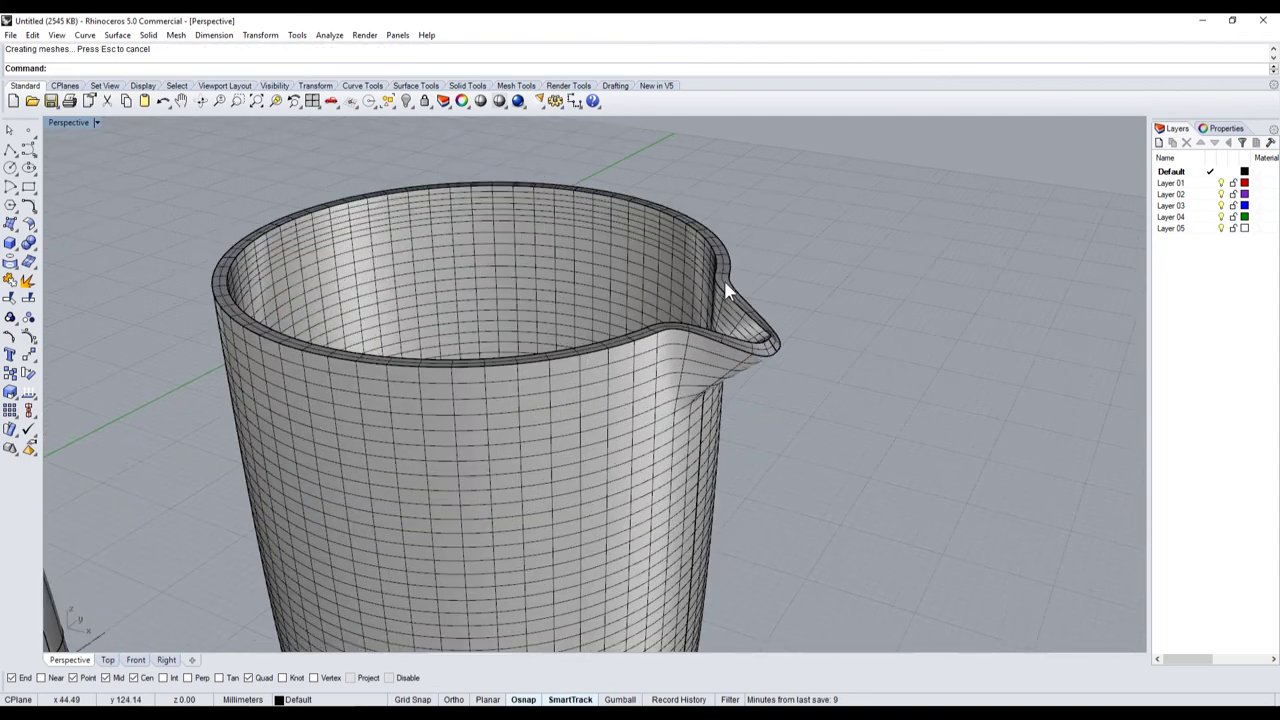
{"action": "key", "text": "Return"}
- Redo the jug offset at 0.2 for a thin wall, then orbit to inspect the thickened spout
{"action": "left_click", "coordinate": [713, 288]}
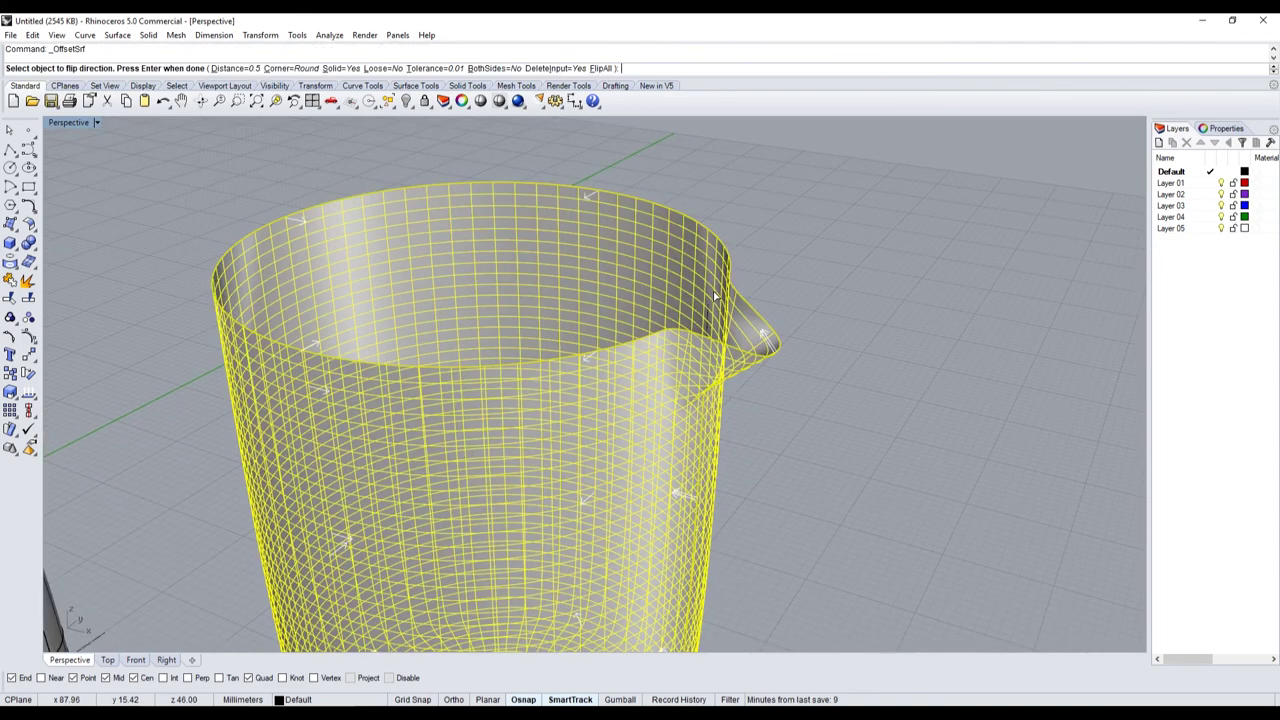
{"action": "type", "text": "0.2"}
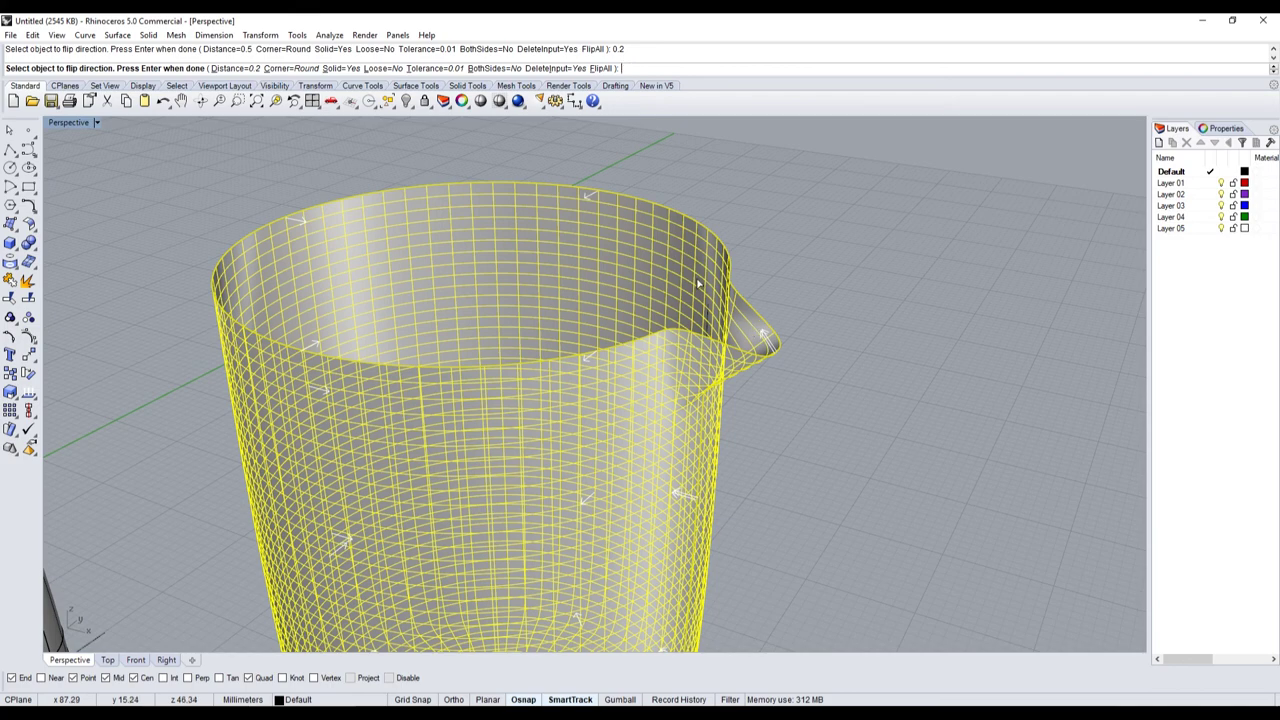
{"action": "key", "text": "Return"}
{"action": "scroll", "coordinate": [770, 321], "scroll_direction": "up", "scroll_amount": 3}
{"action": "scroll", "coordinate": [811, 316], "scroll_direction": "up", "scroll_amount": 2}
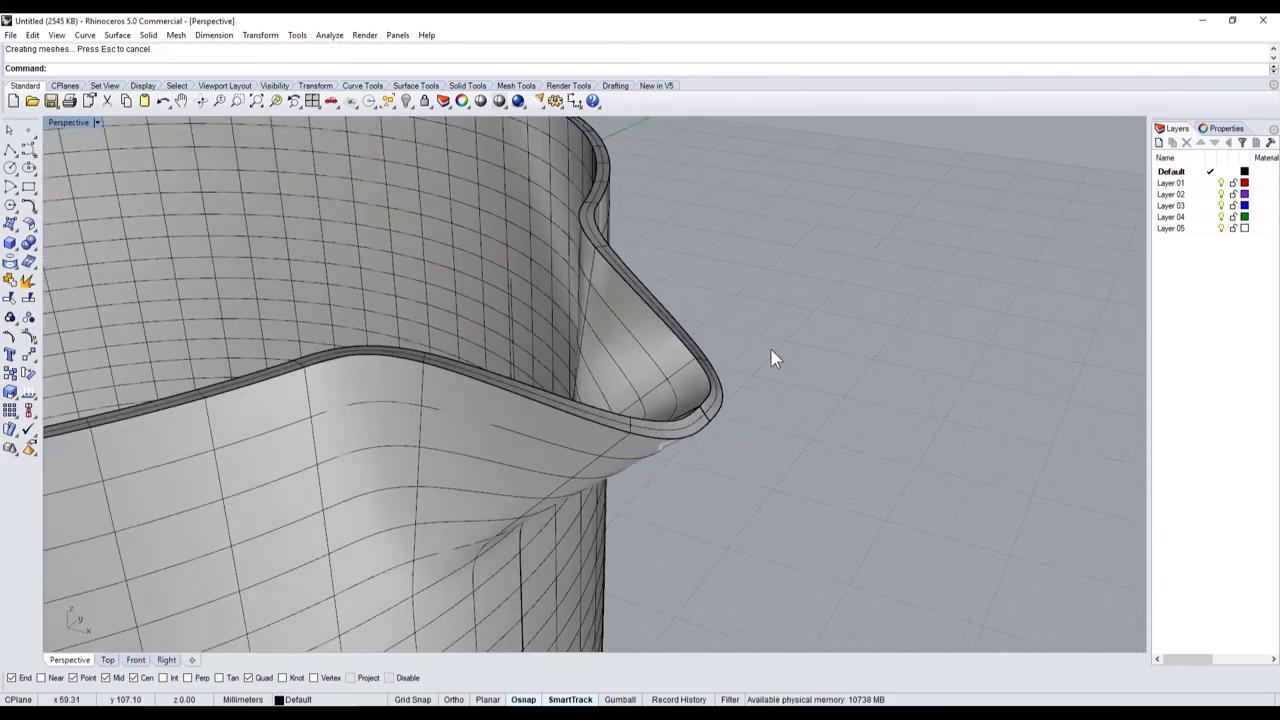
{"action": "scroll", "coordinate": [770, 355], "scroll_direction": "down", "scroll_amount": 5}
{"action": "mouse_move", "coordinate": [769, 351]}
{"action": "right_mouse_down"}
{"action": "mouse_move", "coordinate": [731, 297]}
{"action": "mouse_move", "coordinate": [846, 314]}
{"action": "mouse_move", "coordinate": [869, 343]}
{"action": "mouse_move", "coordinate": [605, 188]}
{"action": "right_mouse_up"}
{"action": "scroll", "coordinate": [733, 304], "scroll_direction": "up", "scroll_amount": 4}
{"action": "scroll", "coordinate": [763, 316], "scroll_direction": "up", "scroll_amount": 2}
{"action": "scroll", "coordinate": [848, 315], "scroll_direction": "down", "scroll_amount": 2}
{"action": "scroll", "coordinate": [865, 350], "scroll_direction": "down", "scroll_amount": 3}
{"action": "right_click_drag", "start_coordinate": [544, 192], "coordinate": [600, 300]}
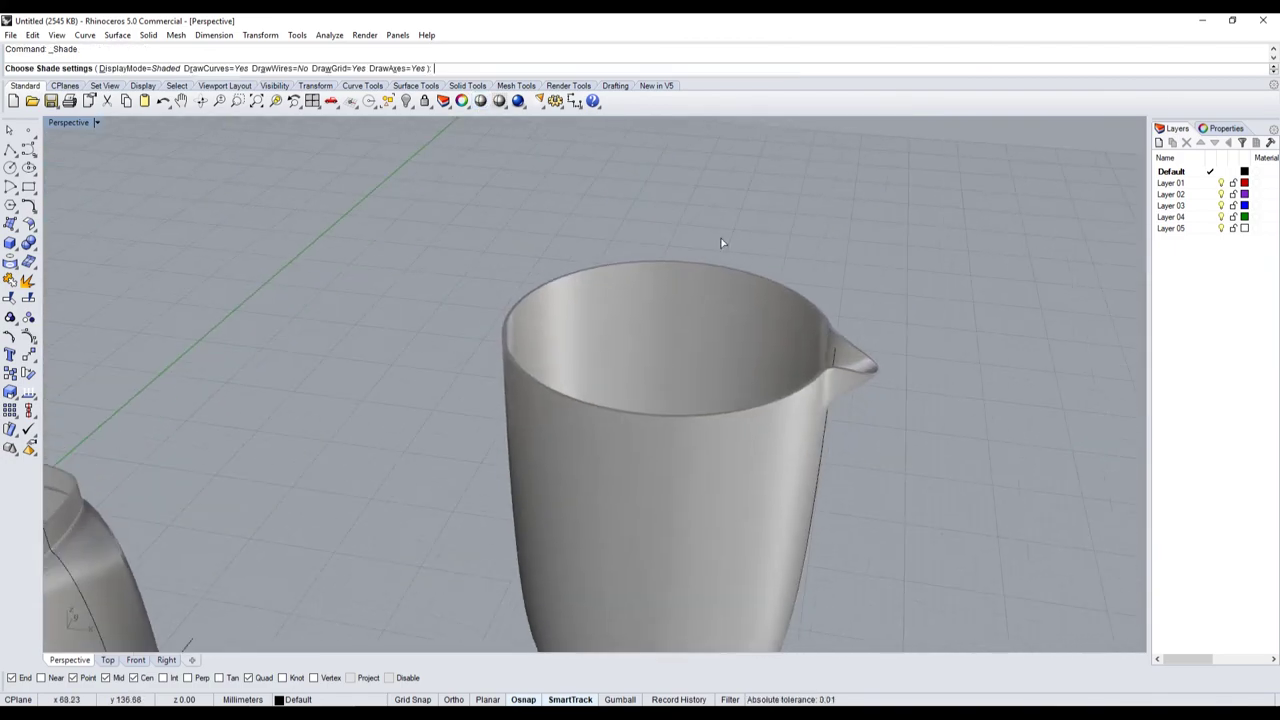